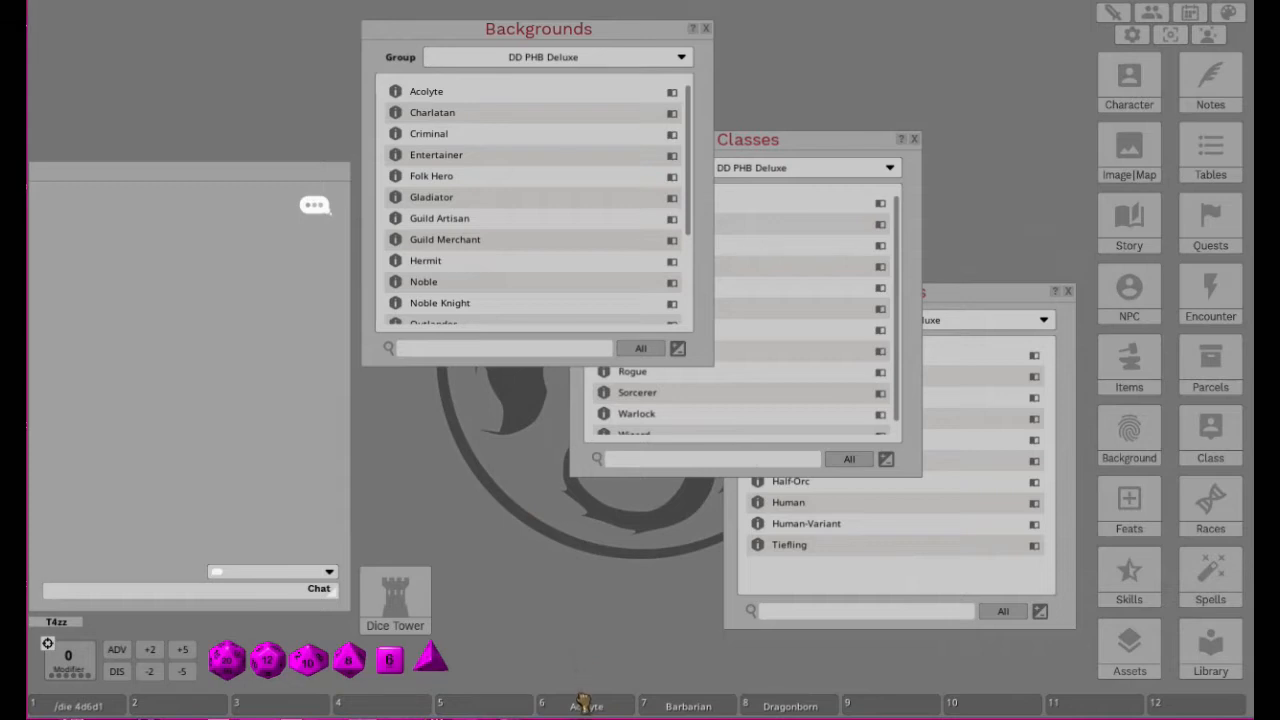
Step: Assign the Bard class to hotkey slot 7 and the Dwarf race to hotkey slot 8
{"action": "left_click", "coordinate": [773, 148]}
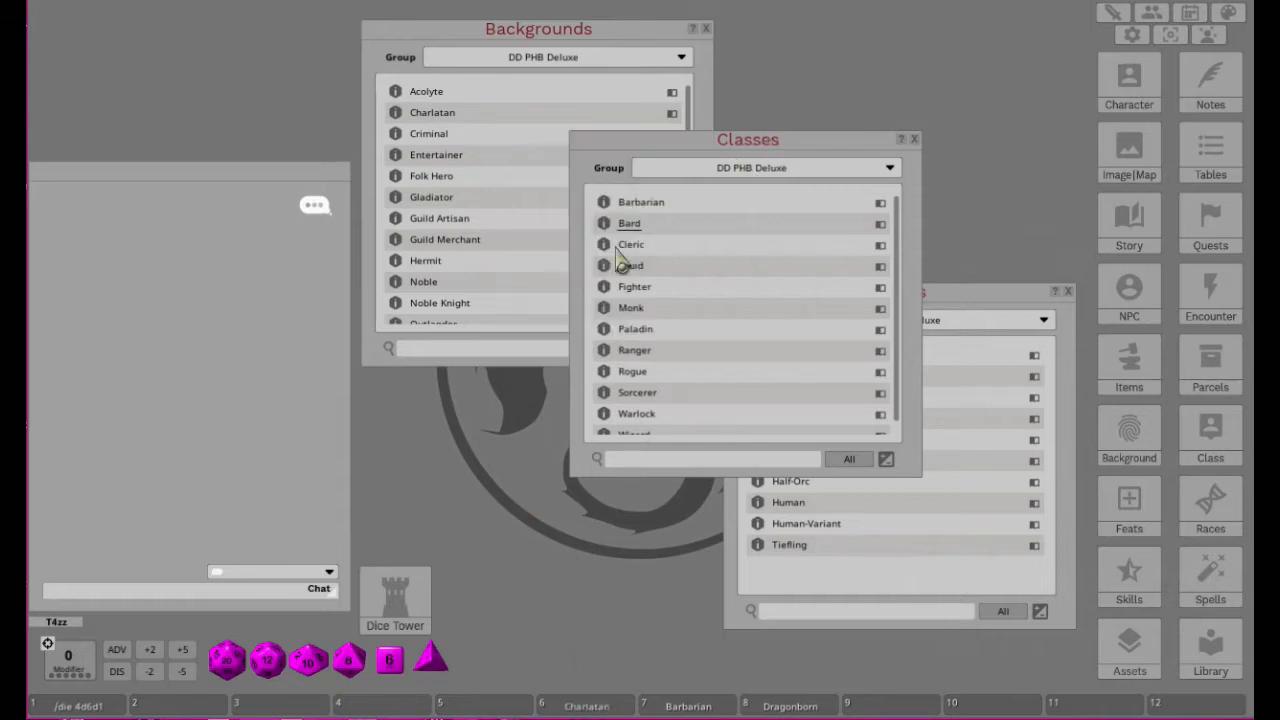
{"action": "left_click_drag", "start_coordinate": [697, 710], "coordinate": [697, 708]}
{"action": "left_click", "coordinate": [971, 305]}
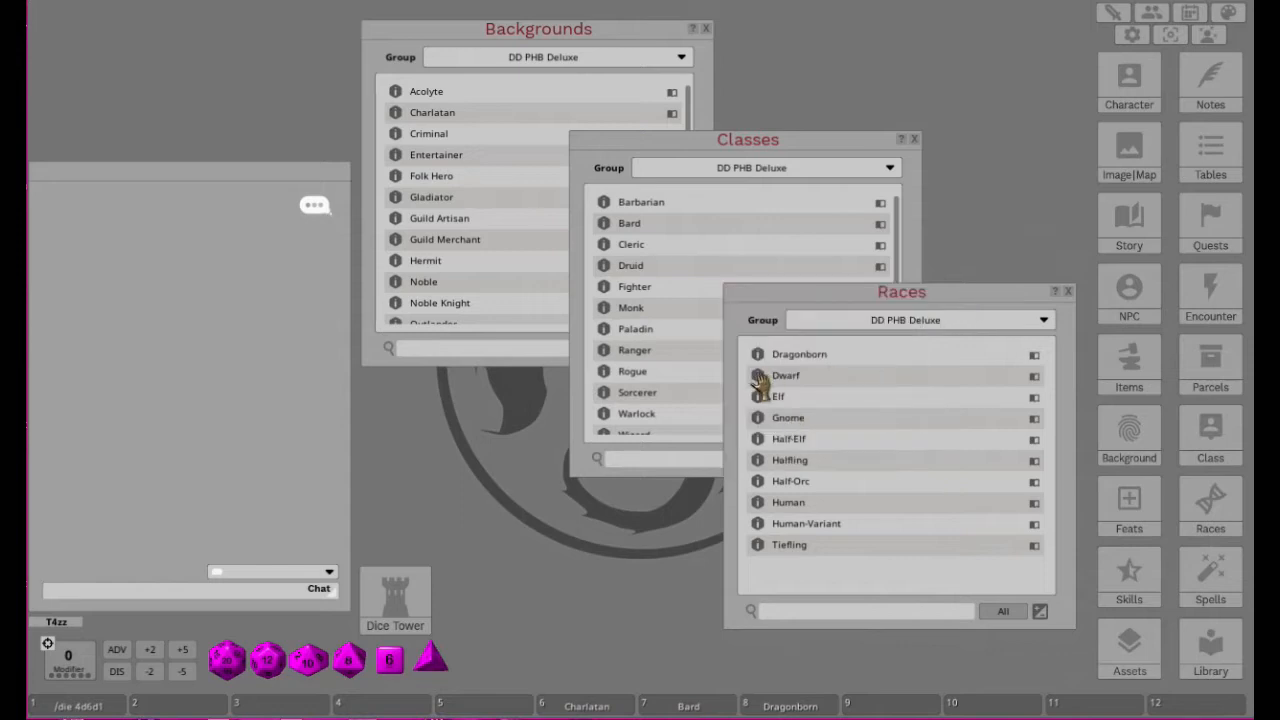
{"action": "left_click_drag", "start_coordinate": [788, 710], "coordinate": [790, 708]}
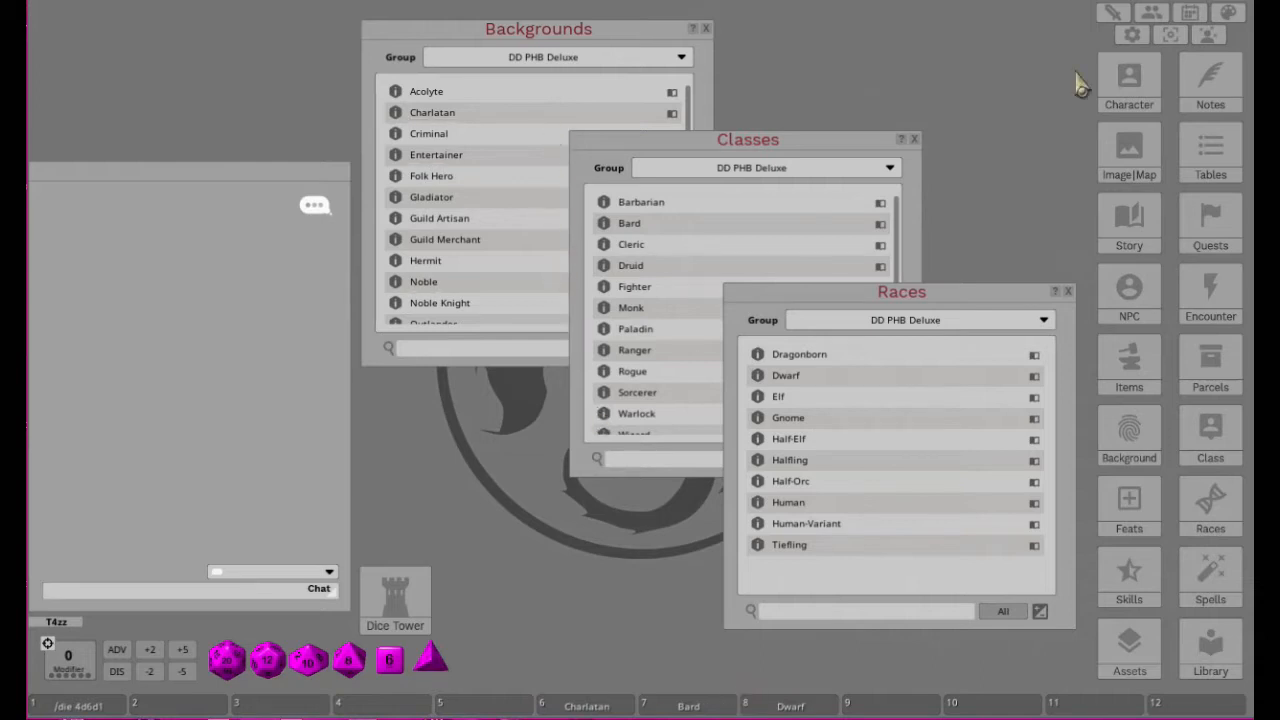
Step: Create a new character, close the character selection and name the character "Dwarf Bard"
{"action": "left_click", "coordinate": [1130, 90]}
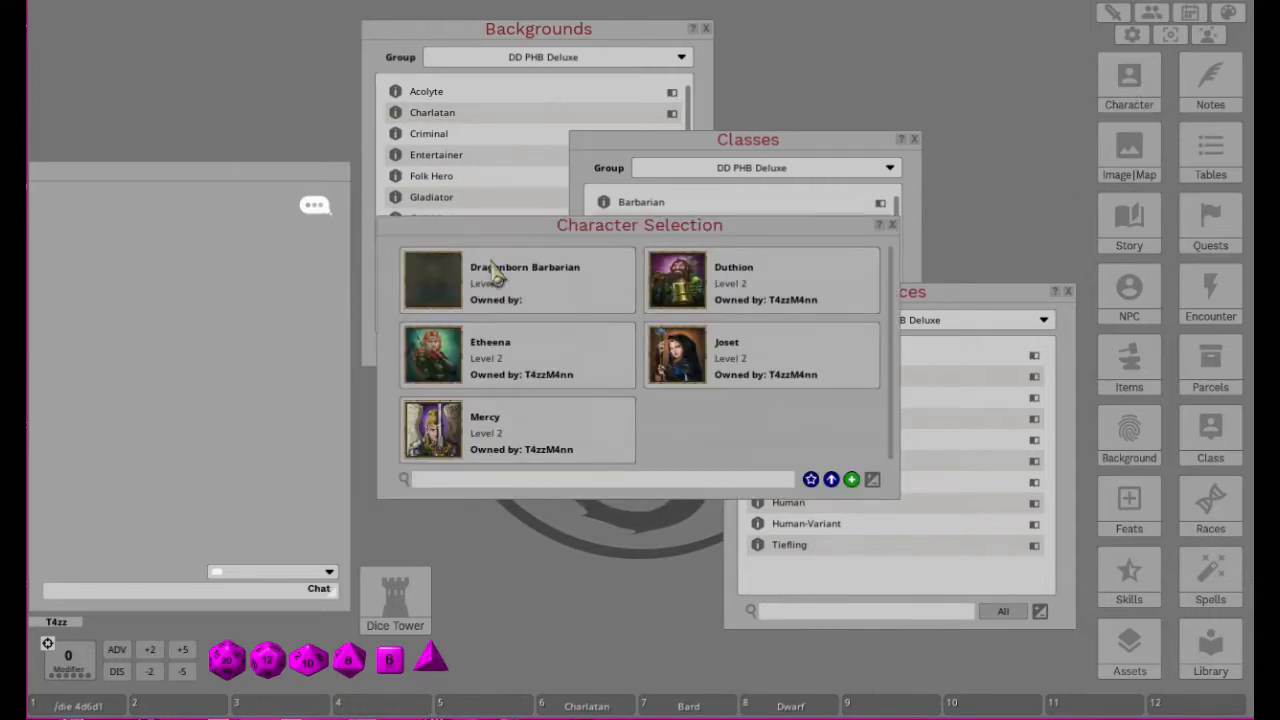
{"action": "left_click", "coordinate": [851, 480]}
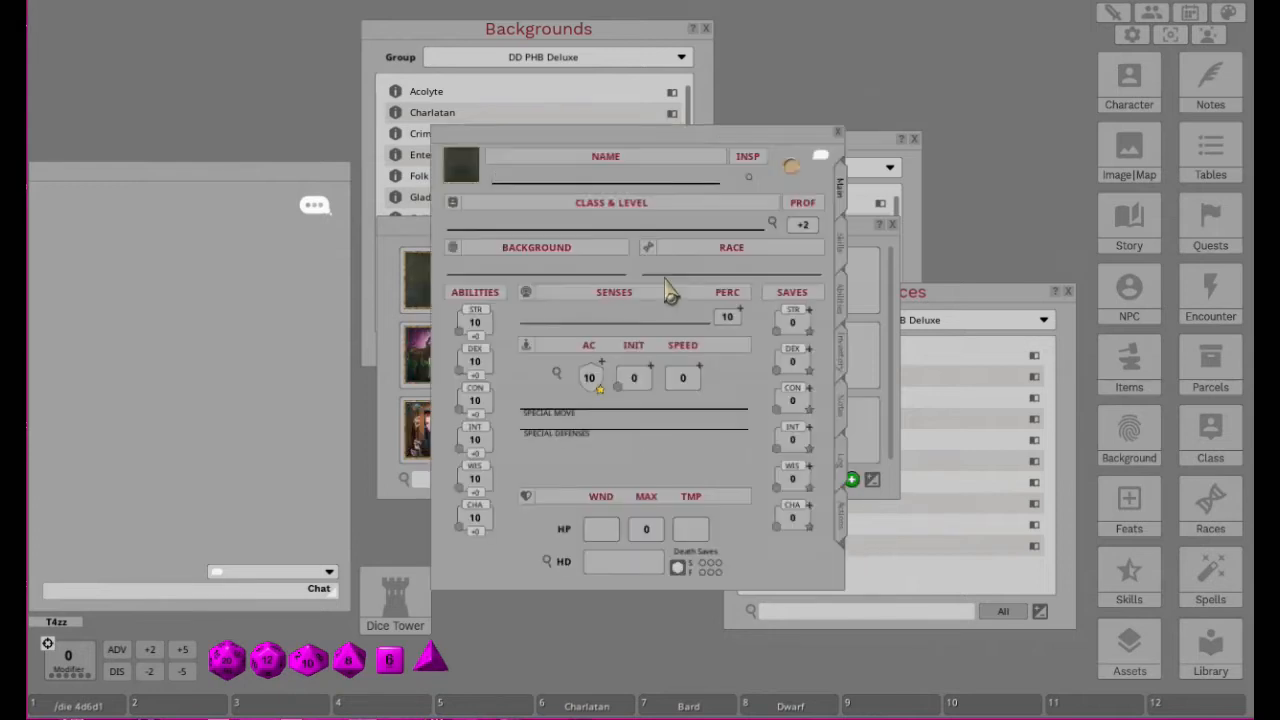
{"action": "left_click", "coordinate": [894, 226]}
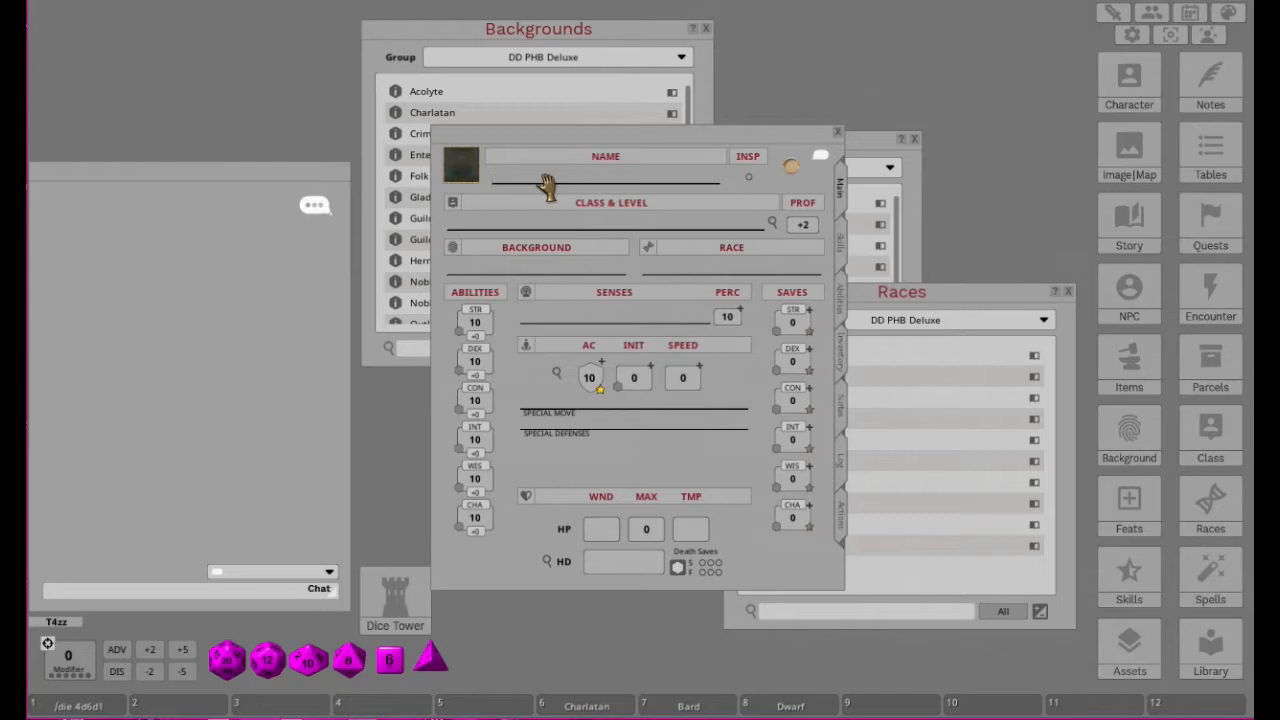
{"action": "type", "text": "Dwarf Bard"}
Step: Reposition the character sheet and close the Backgrounds, Classes and Races lists
{"action": "left_click_drag", "start_coordinate": [650, 143], "coordinate": [701, 91]}
{"action": "left_click", "coordinate": [536, 46]}
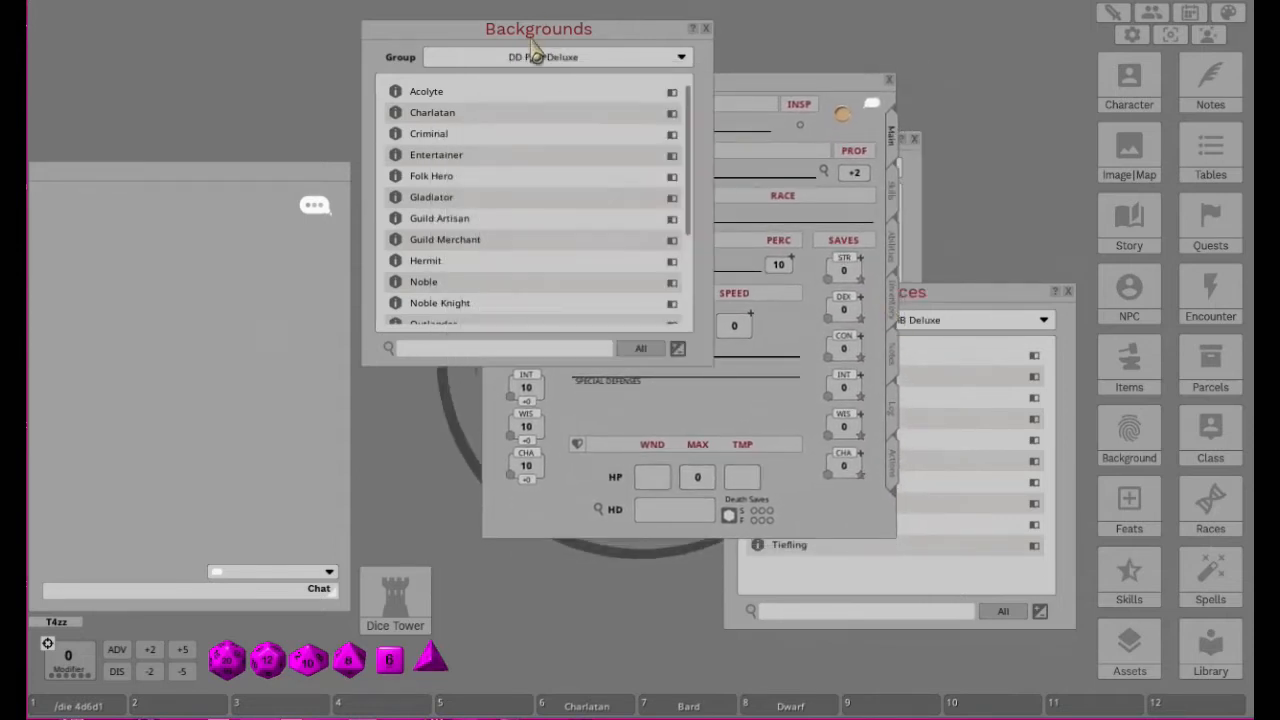
{"action": "left_click", "coordinate": [704, 30]}
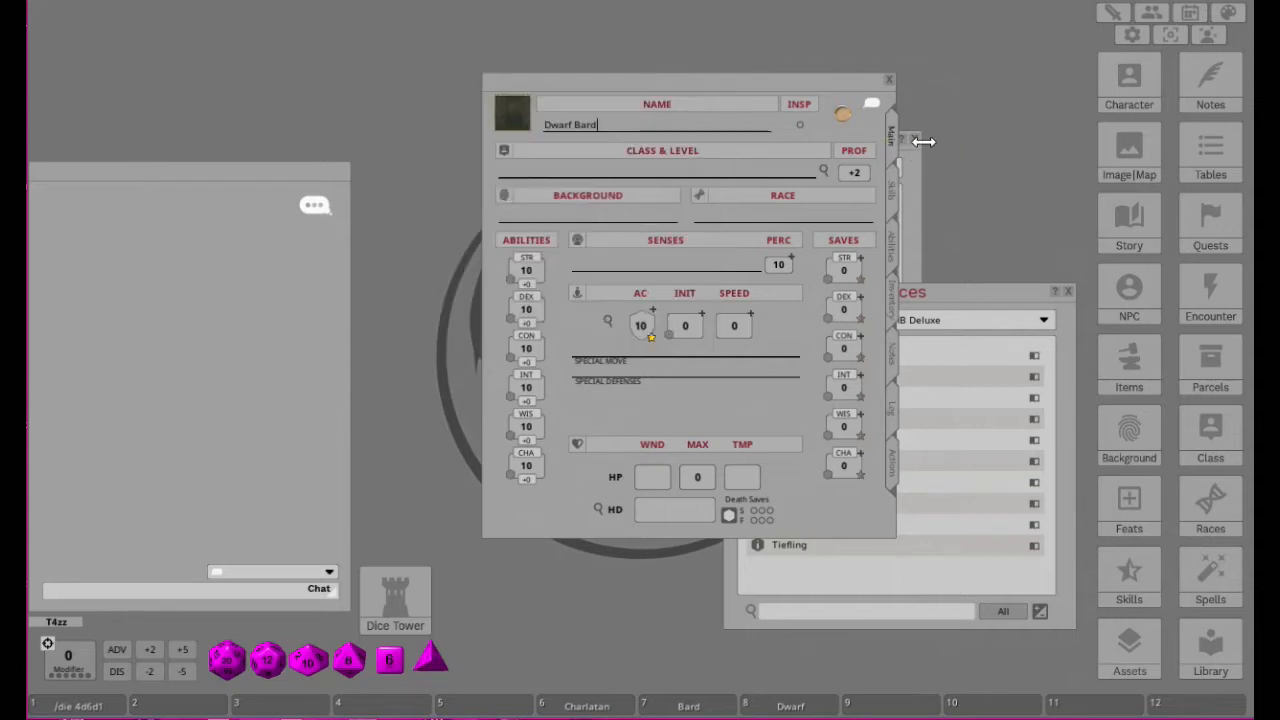
{"action": "left_click", "coordinate": [1070, 296]}
{"action": "left_click", "coordinate": [1068, 291]}
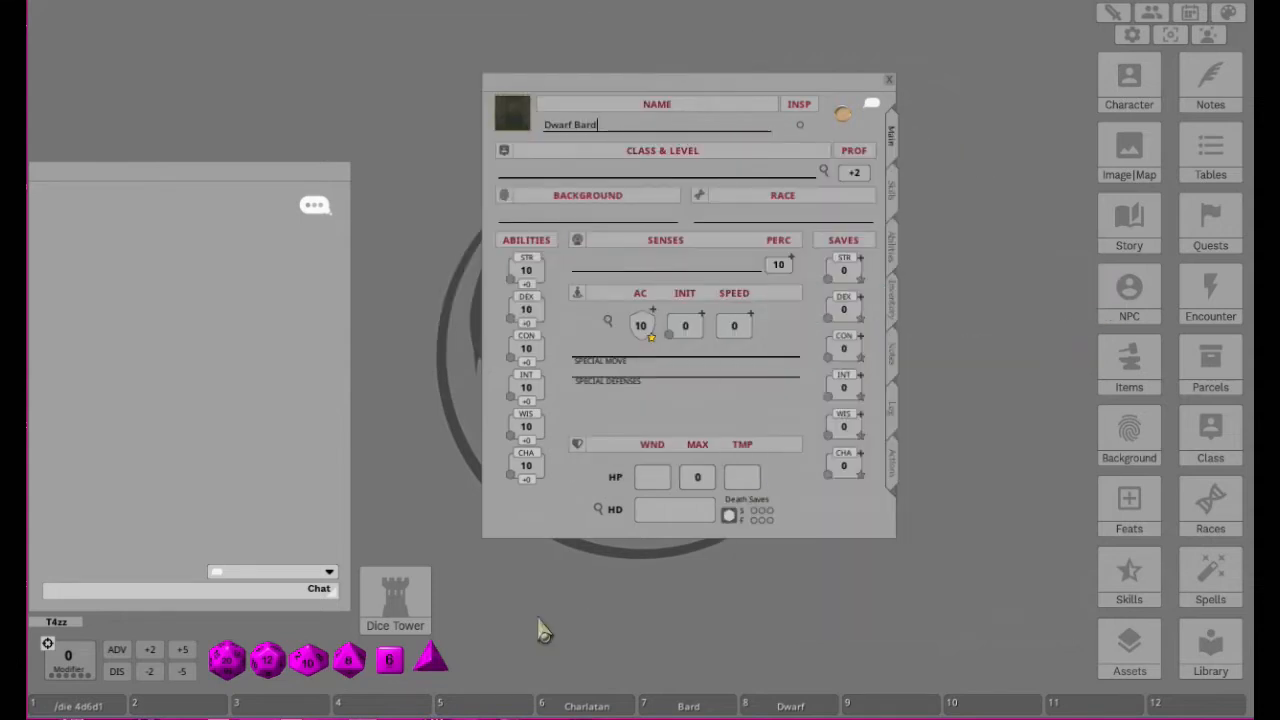
Step: Open the Charlatan background record from its hotkey slot and arrange it beside the character sheet
{"action": "left_click", "coordinate": [588, 706]}
{"action": "left_click_drag", "start_coordinate": [535, 232], "coordinate": [853, 212]}
{"action": "left_click_drag", "start_coordinate": [678, 96], "coordinate": [614, 50]}
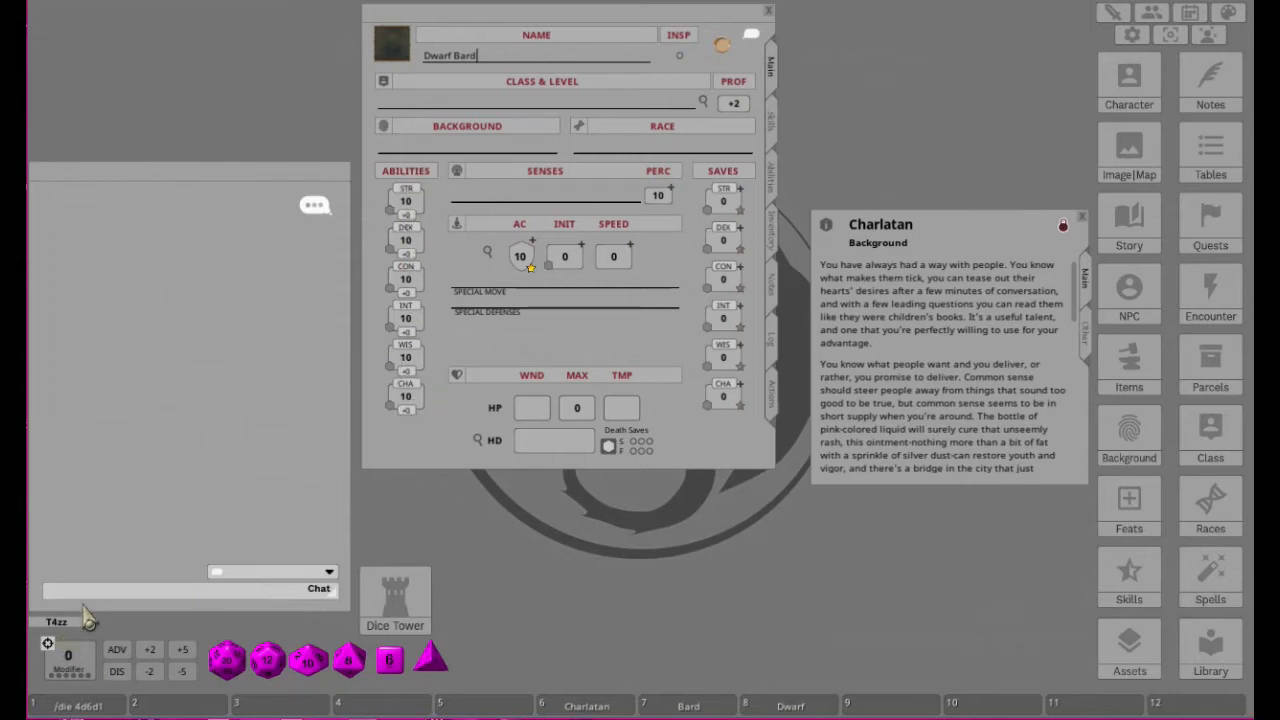
Step: Roll the stored /die 4d6d1 command six times to generate the ability scores
{"action": "left_click", "coordinate": [70, 708]}
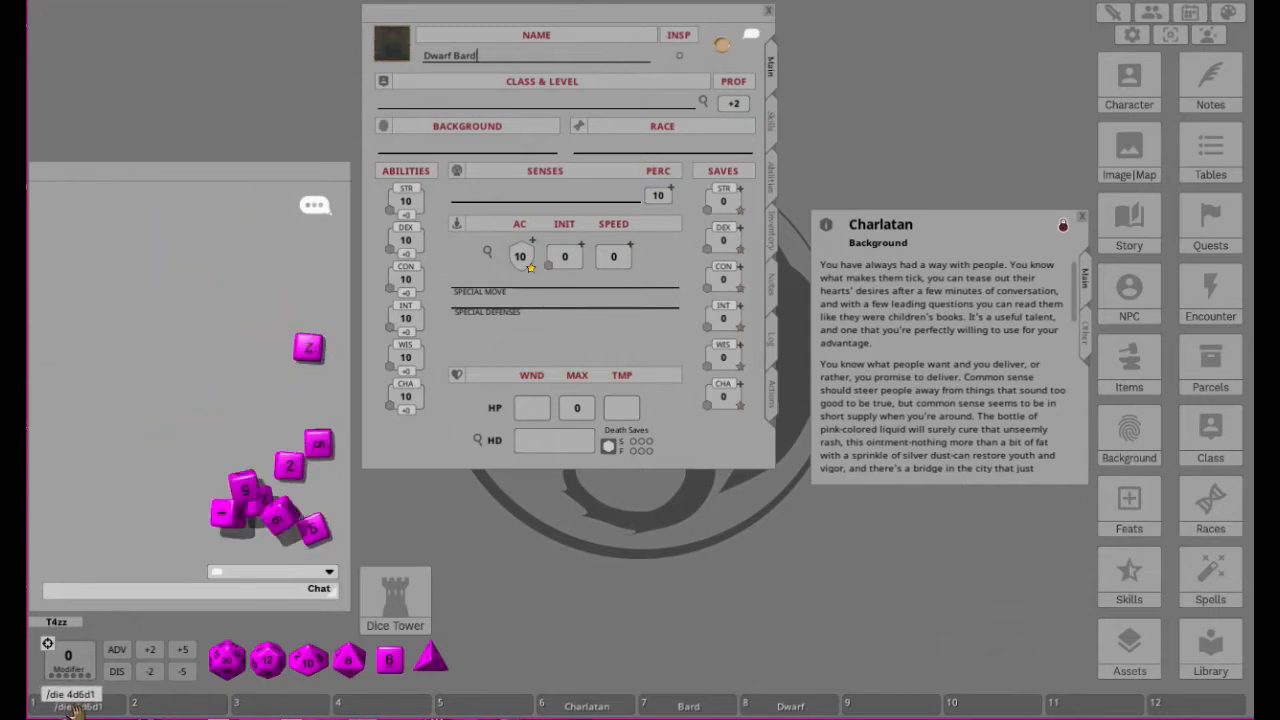
{"action": "left_click", "coordinate": [70, 708]}
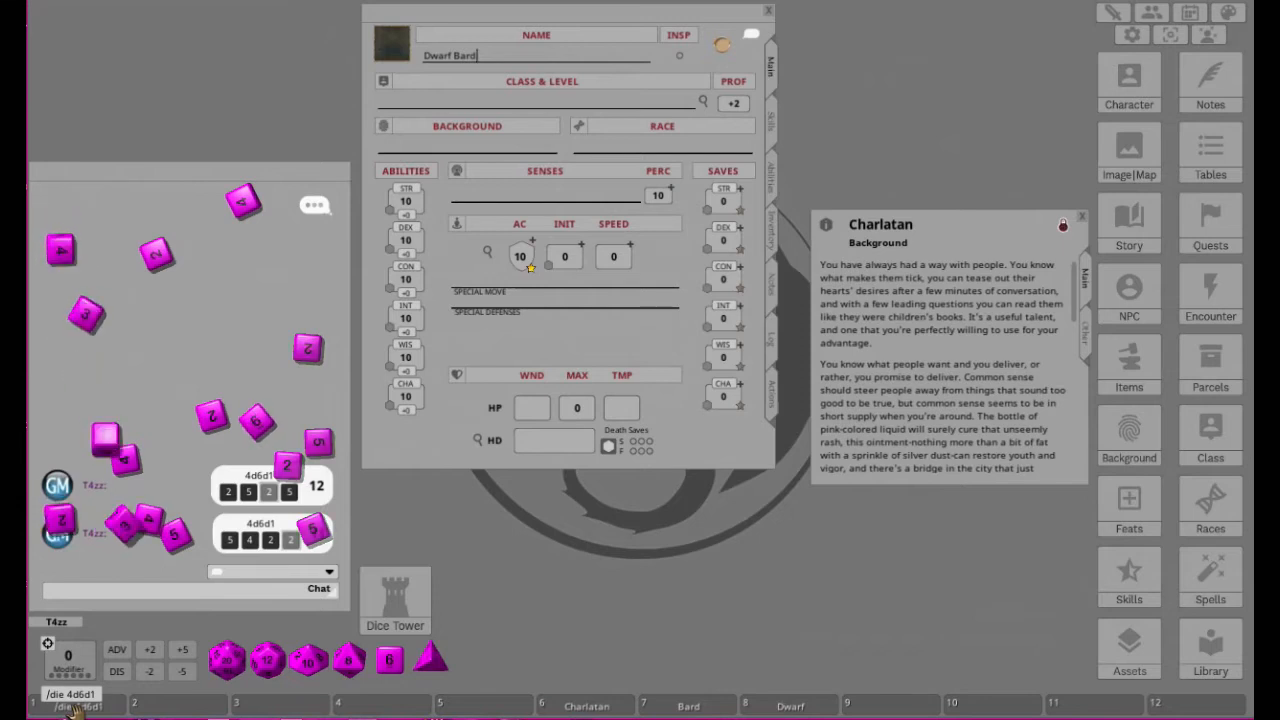
{"action": "left_click", "coordinate": [70, 708]}
{"action": "left_click", "coordinate": [70, 708]}
{"action": "left_click", "coordinate": [70, 708]}
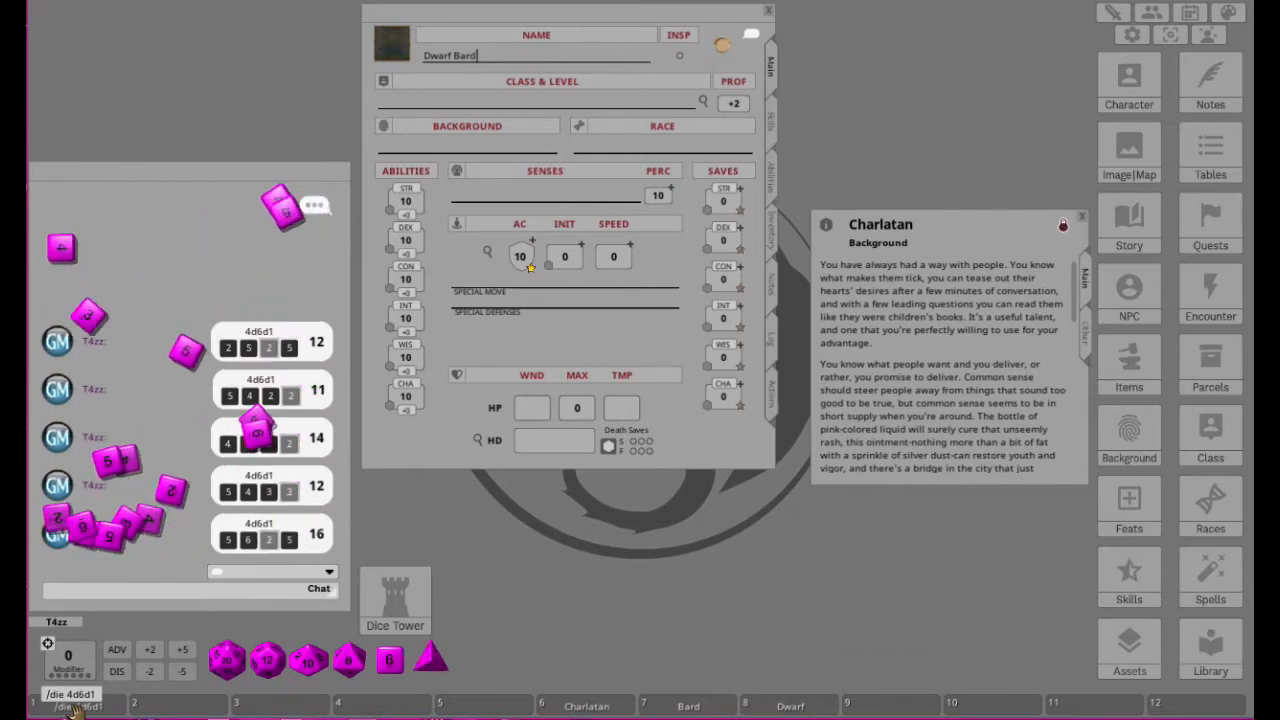
{"action": "left_click", "coordinate": [70, 708]}
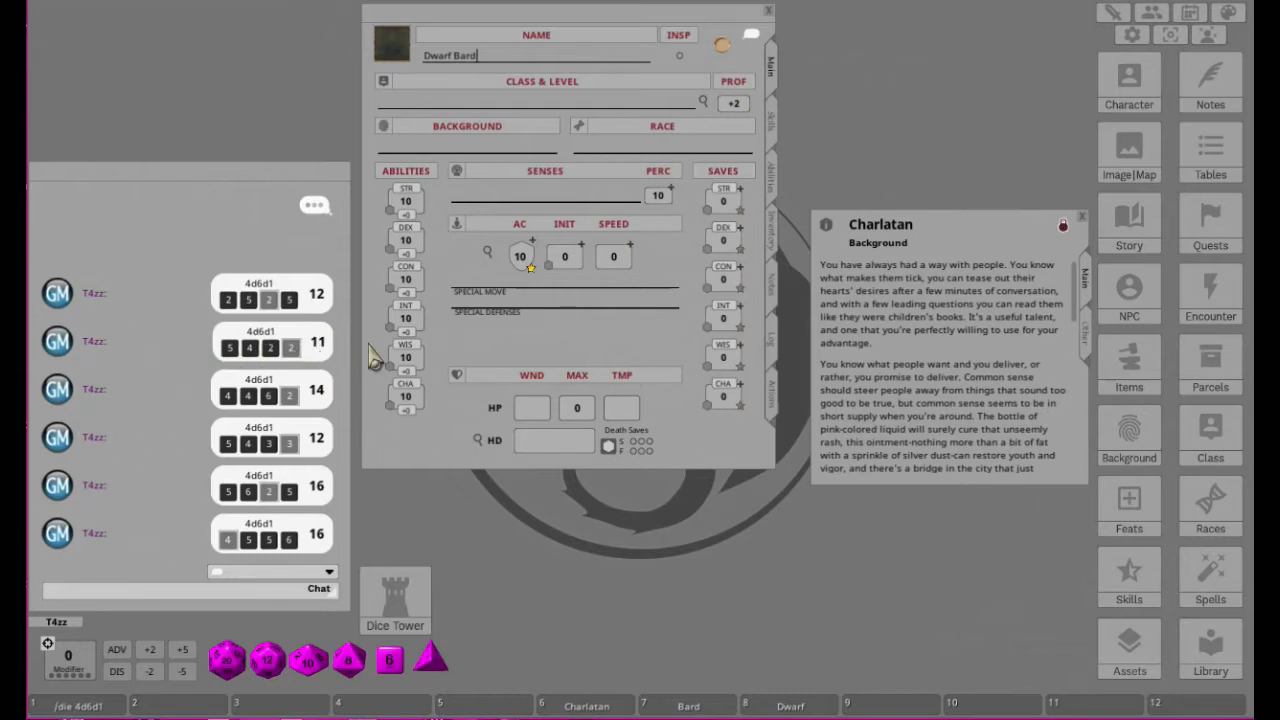
Step: Move the Charlatan record higher beside the sheet, then open the Bard class record from its hotkey slot and place it below
{"action": "left_click_drag", "start_coordinate": [960, 228], "coordinate": [937, 36]}
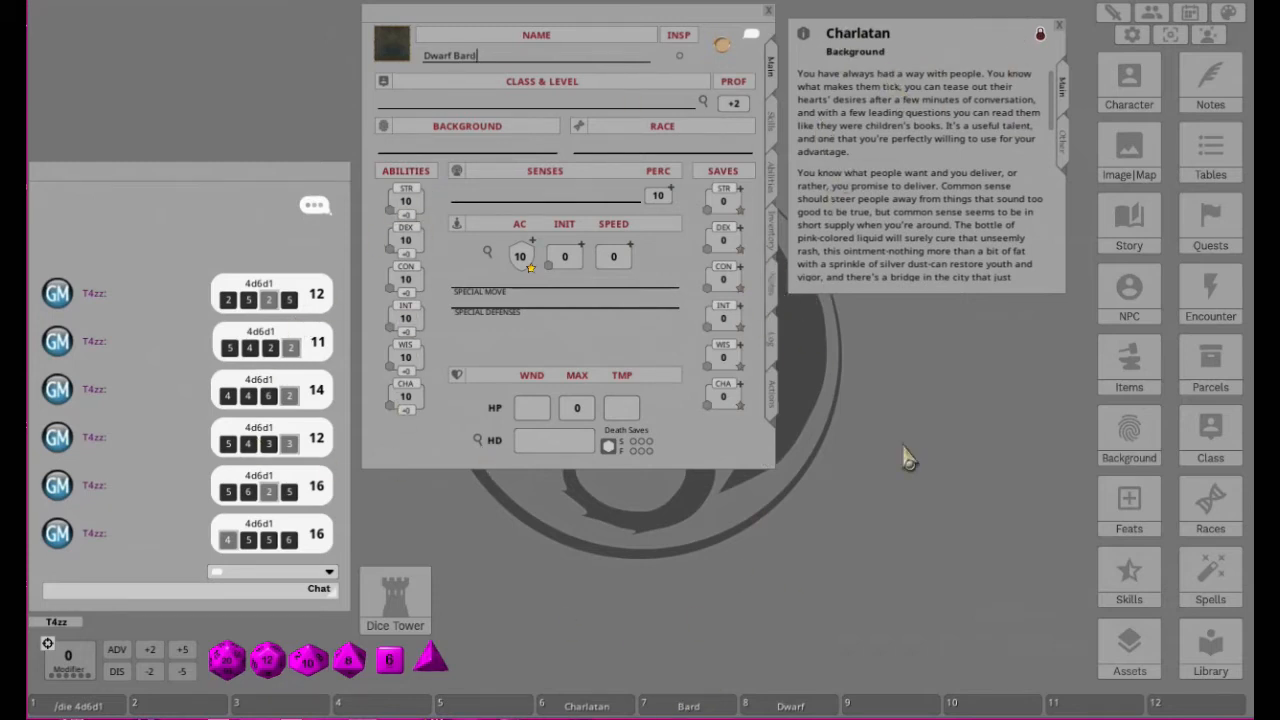
{"action": "scroll", "coordinate": [963, 136], "scroll_direction": "down", "scroll_amount": 10}
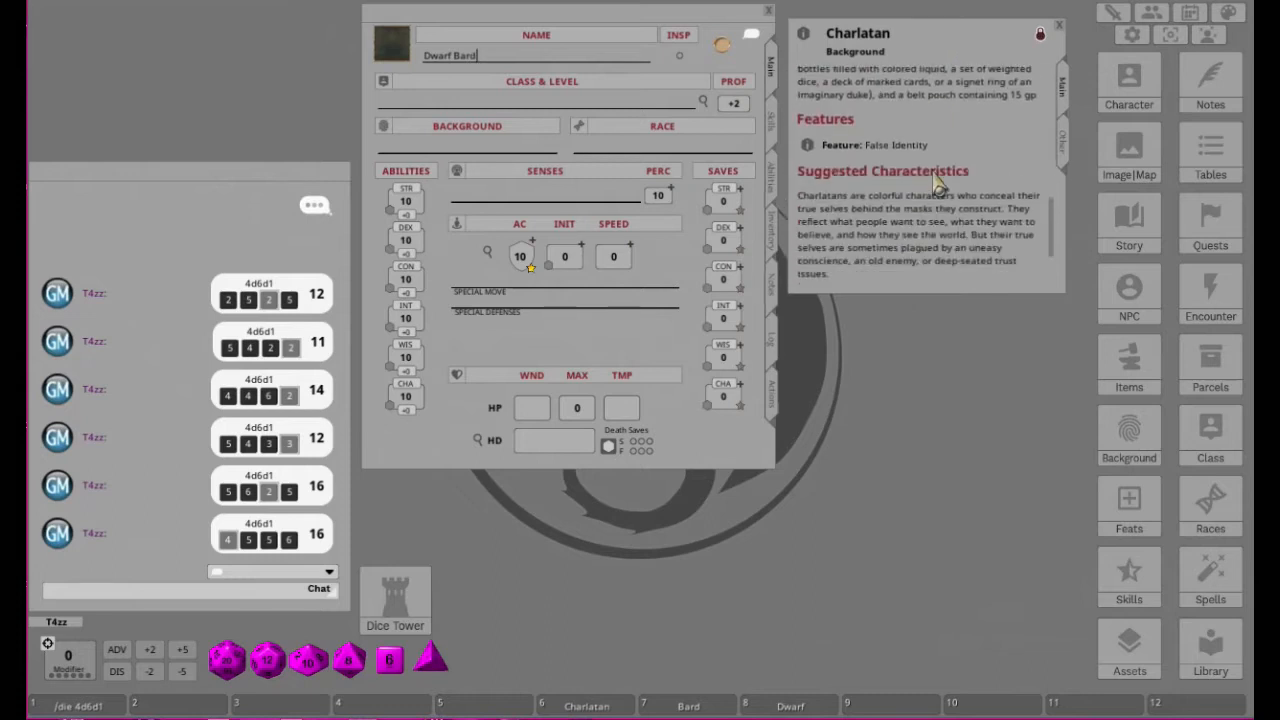
{"action": "left_click", "coordinate": [690, 706]}
{"action": "left_click_drag", "start_coordinate": [622, 212], "coordinate": [969, 136]}
Step: Read through the Bard class record, including the Quick Build advice and the level table, down to the features list
{"action": "scroll", "coordinate": [945, 283], "scroll_direction": "down", "scroll_amount": 5}
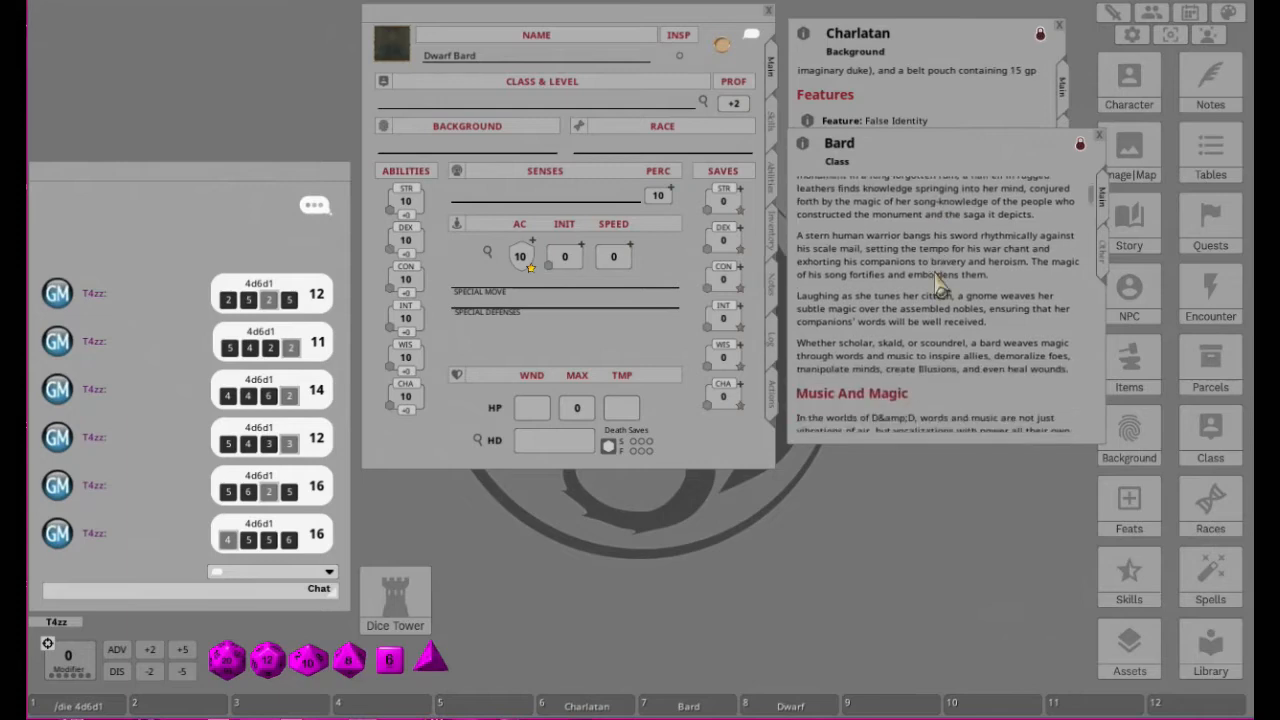
{"action": "scroll", "coordinate": [946, 284], "scroll_direction": "down", "scroll_amount": 10}
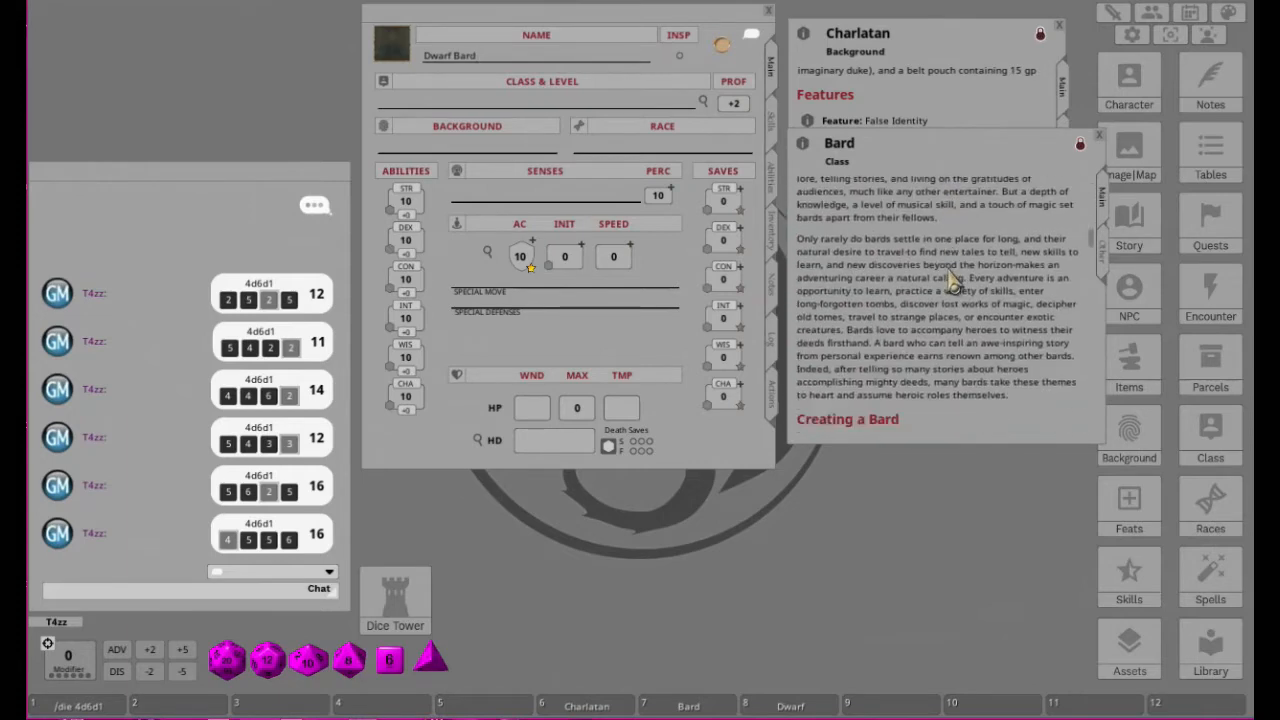
{"action": "scroll", "coordinate": [955, 283], "scroll_direction": "down", "scroll_amount": 6}
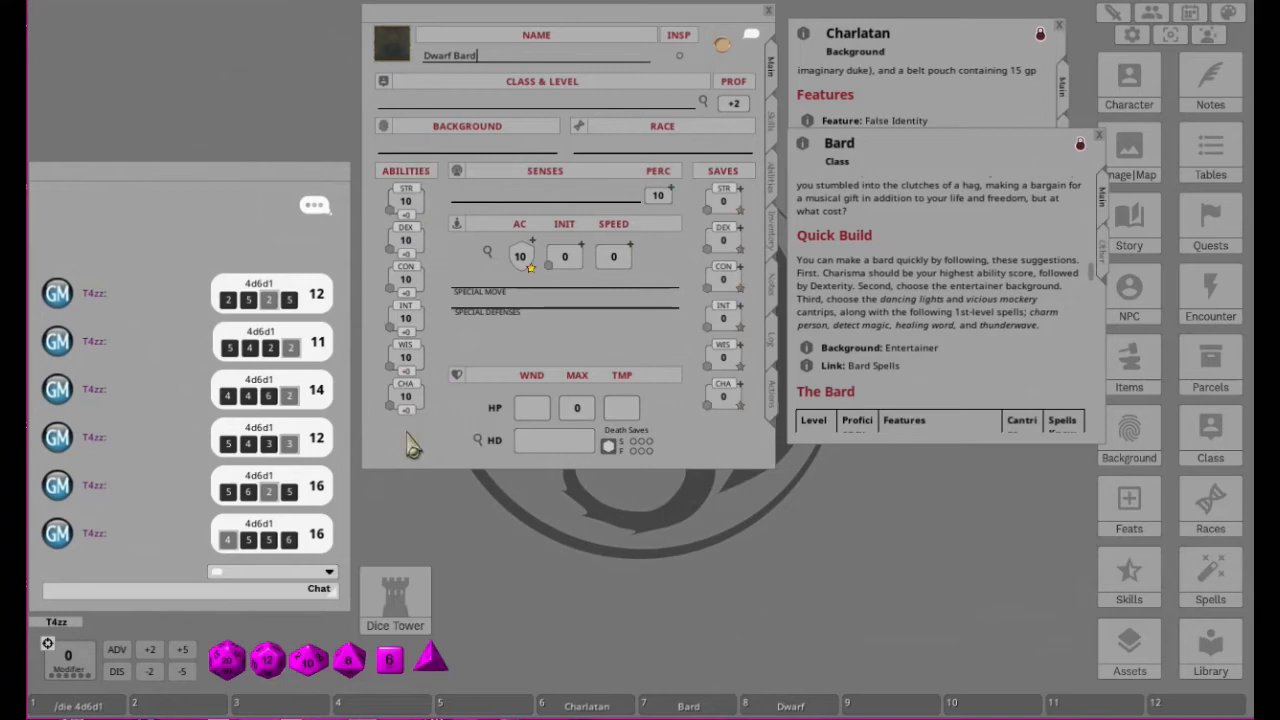
{"action": "scroll", "coordinate": [970, 300], "scroll_direction": "down", "scroll_amount": 10}
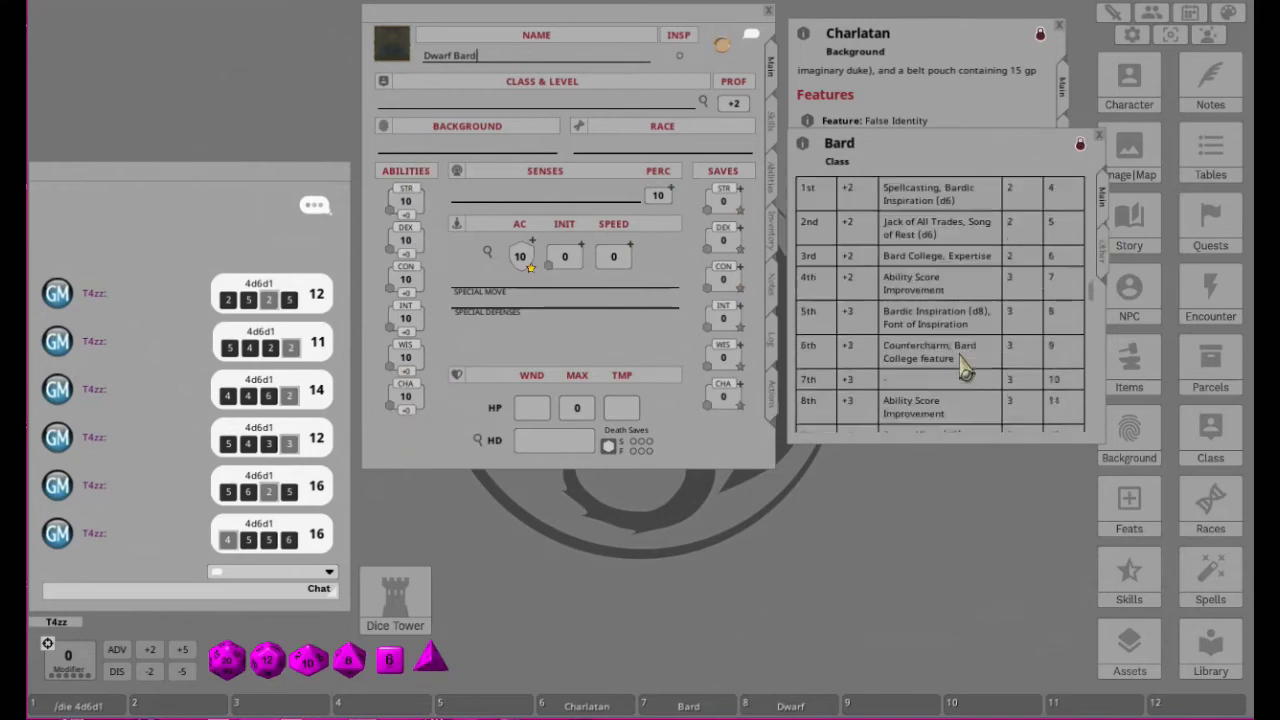
{"action": "scroll", "coordinate": [983, 360], "scroll_direction": "down", "scroll_amount": 15}
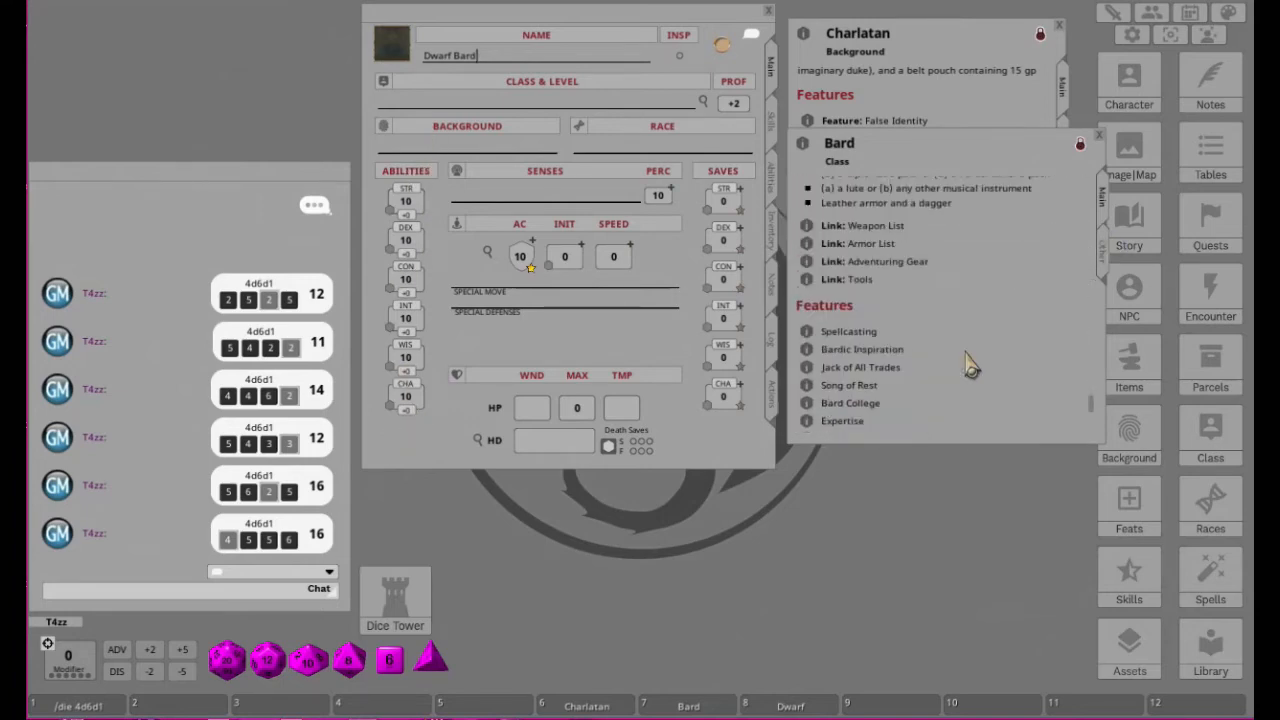
Step: Examine the Bard's features list and read the Ability Score Improvement feature's description, closing it when done
{"action": "scroll", "coordinate": [968, 400], "scroll_direction": "up", "scroll_amount": 3}
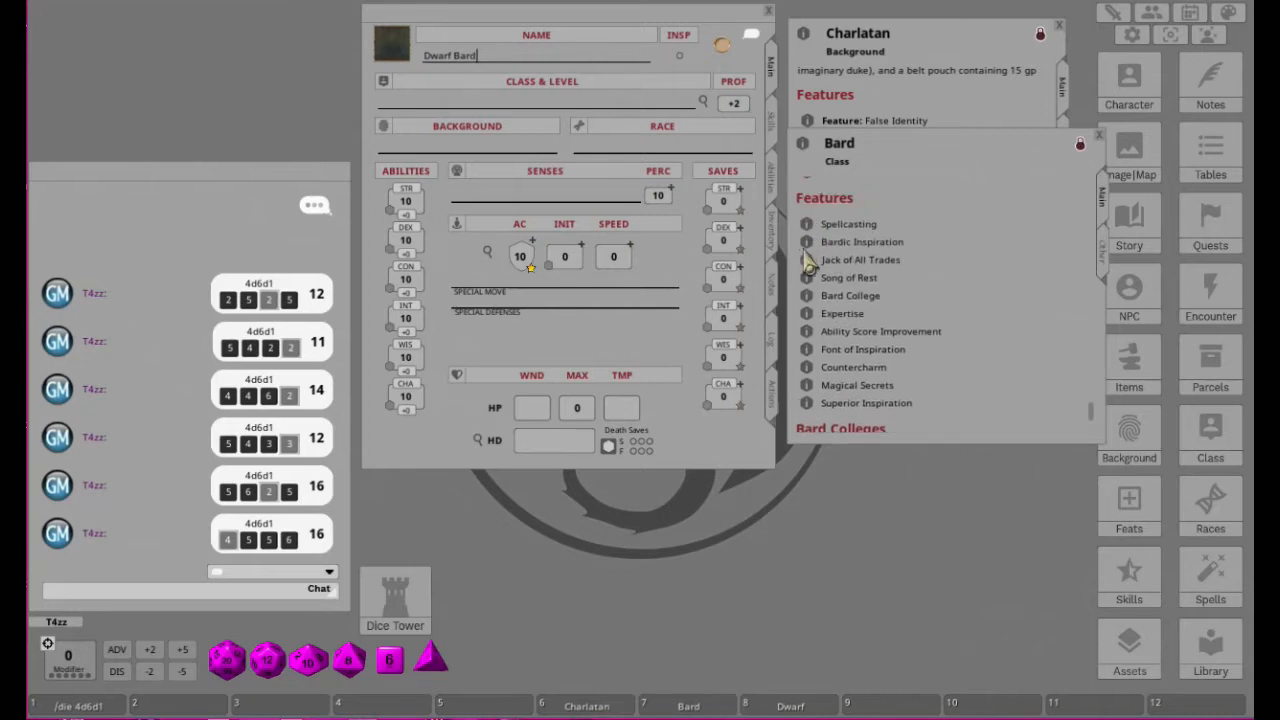
{"action": "scroll", "coordinate": [971, 294], "scroll_direction": "up", "scroll_amount": 3}
{"action": "scroll", "coordinate": [948, 303], "scroll_direction": "down", "scroll_amount": 3}
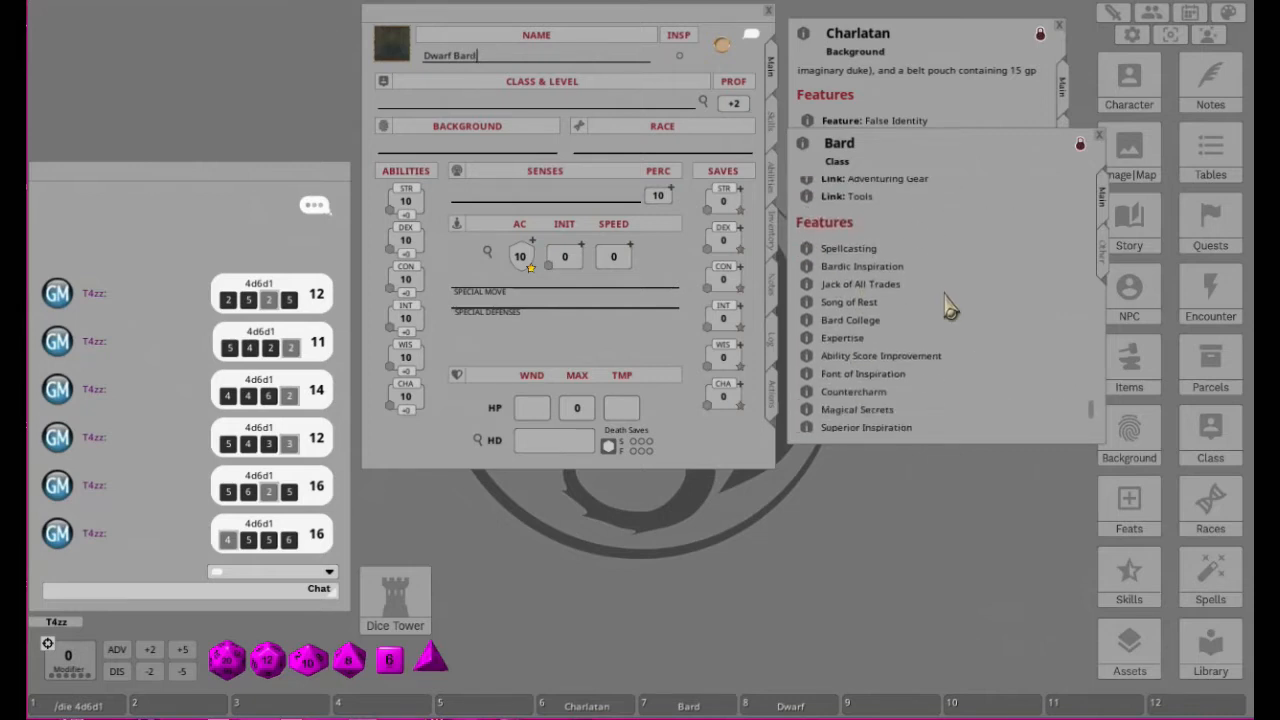
{"action": "scroll", "coordinate": [826, 328], "scroll_direction": "down", "scroll_amount": 1}
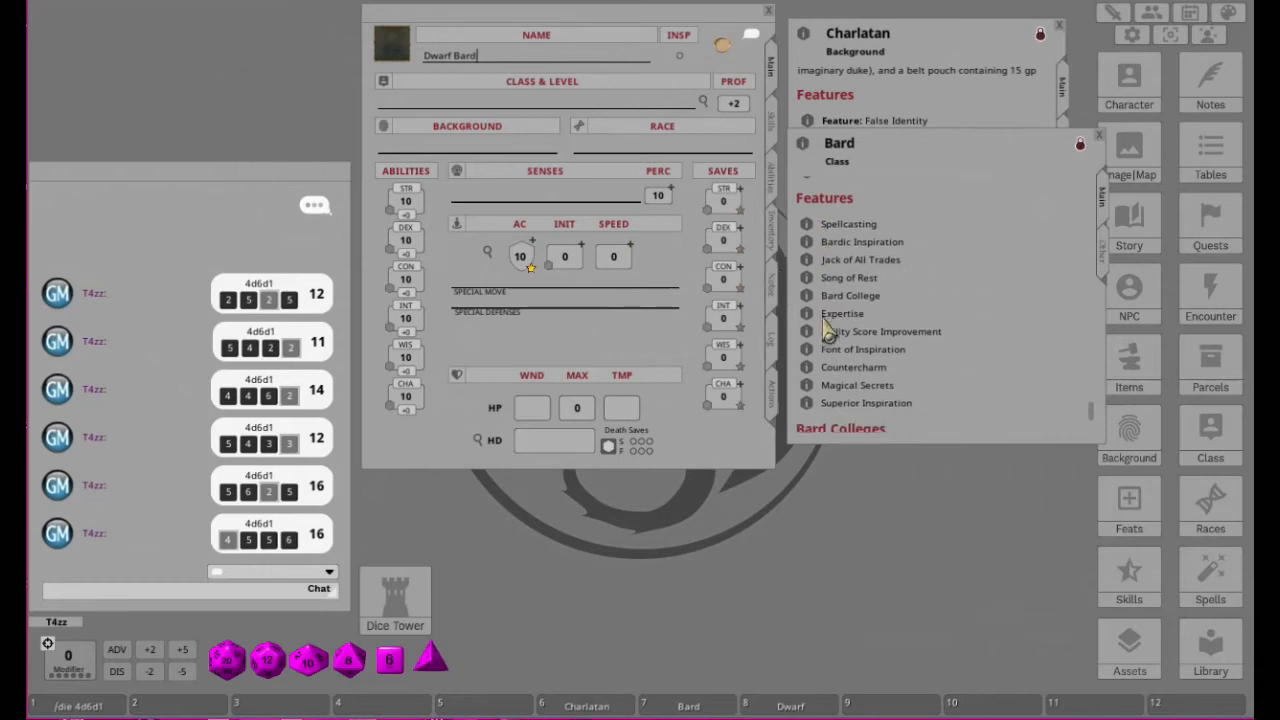
{"action": "left_click", "coordinate": [807, 333]}
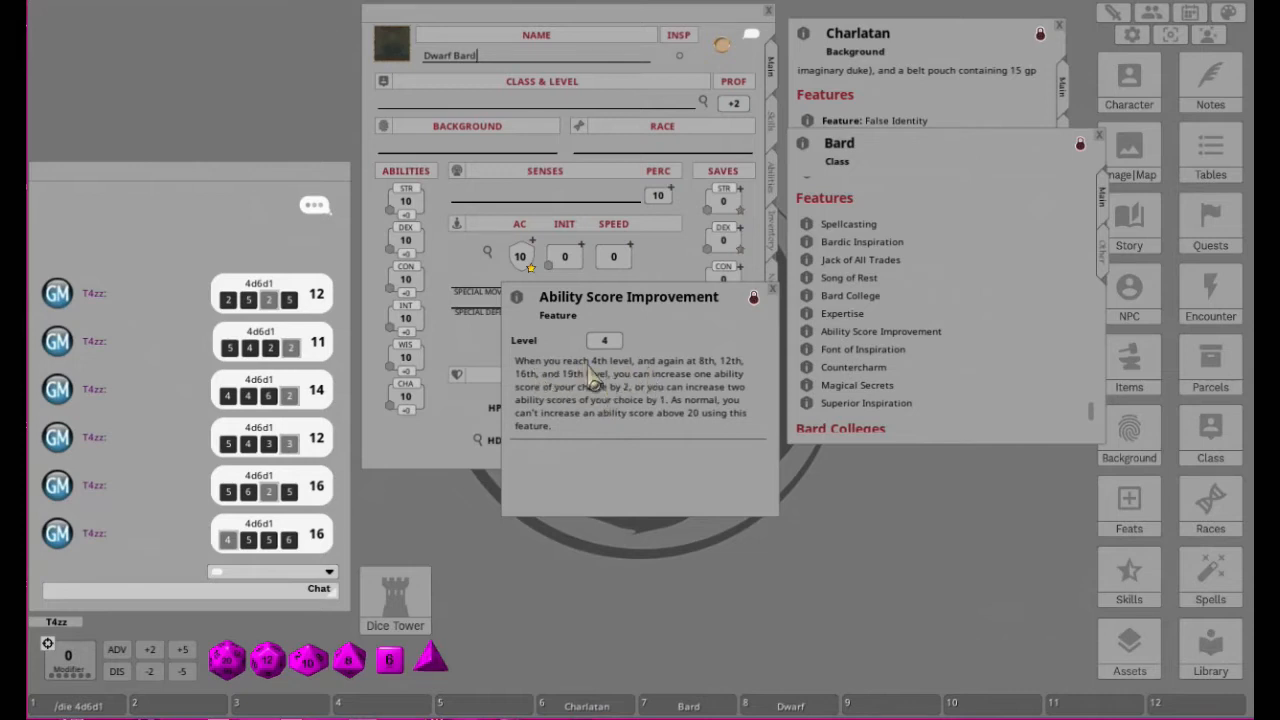
{"action": "left_click", "coordinate": [772, 289]}
Step: Review the Bard's starting equipment, proficiencies, hit points, spell slot table and the Creating a Bard guidance
{"action": "scroll", "coordinate": [994, 277], "scroll_direction": "up", "scroll_amount": 5}
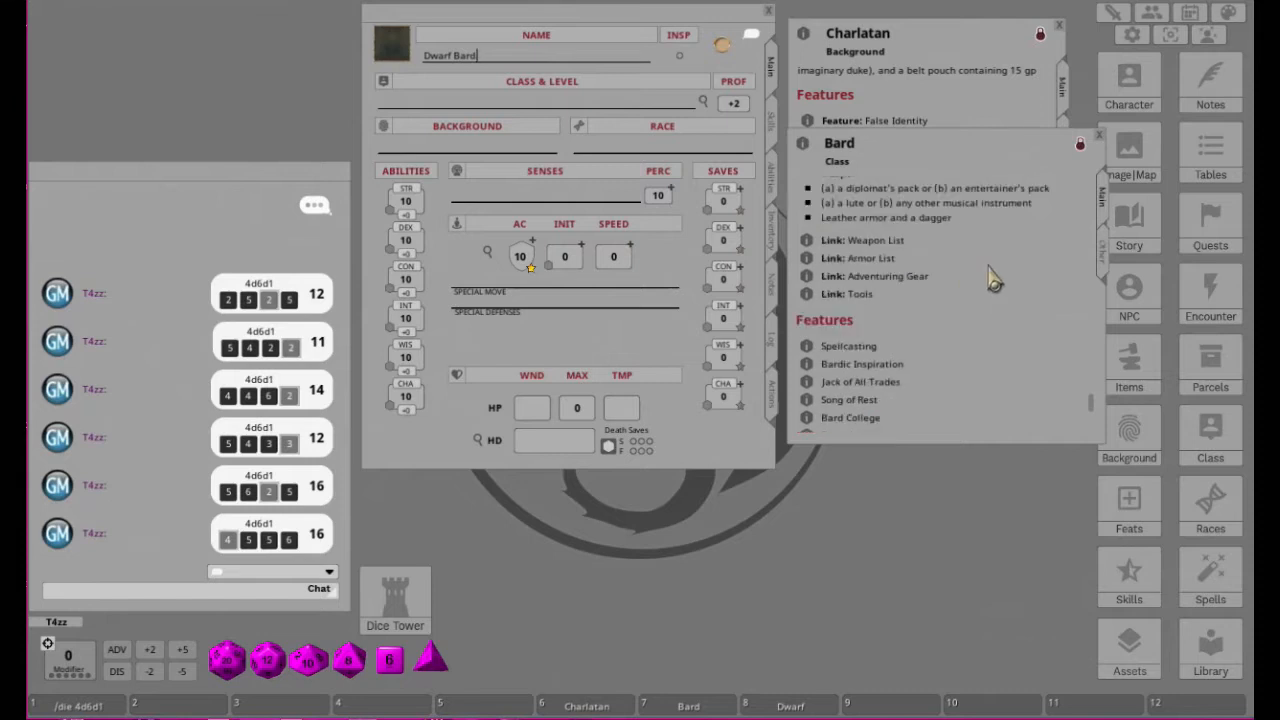
{"action": "scroll", "coordinate": [1000, 305], "scroll_direction": "up", "scroll_amount": 3}
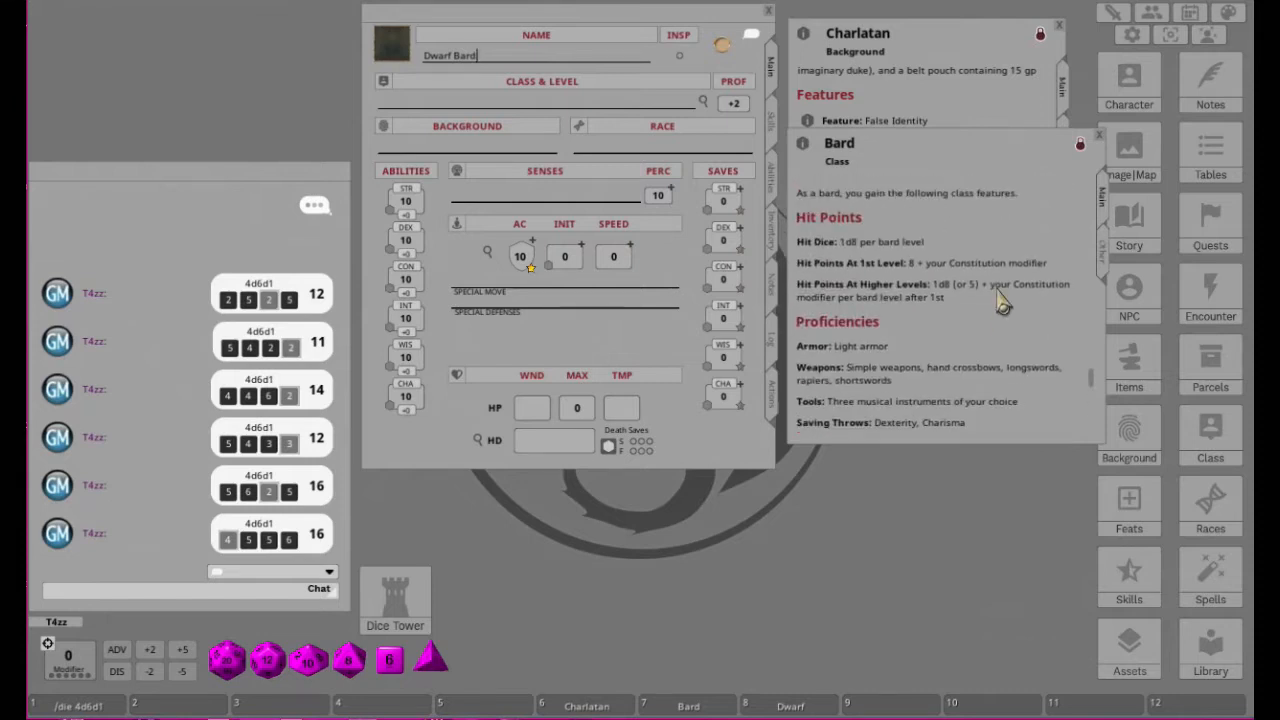
{"action": "scroll", "coordinate": [1000, 305], "scroll_direction": "up", "scroll_amount": 5}
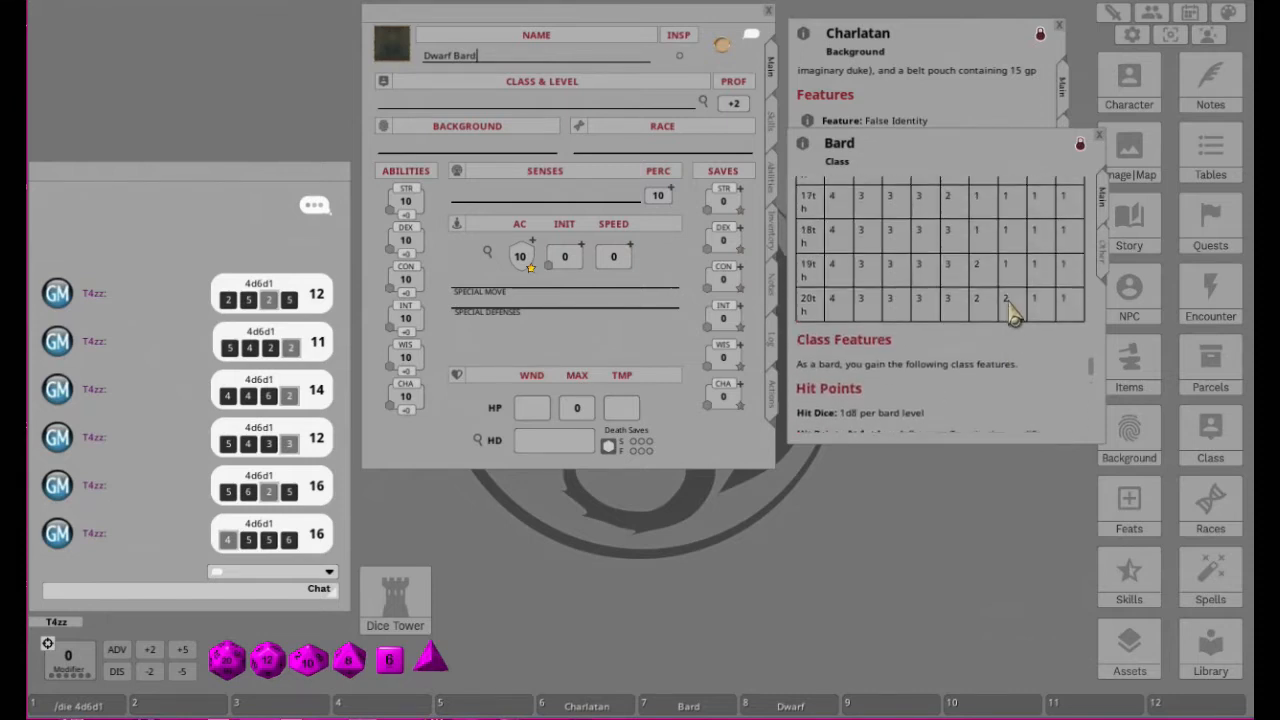
{"action": "scroll", "coordinate": [1010, 310], "scroll_direction": "up", "scroll_amount": 5}
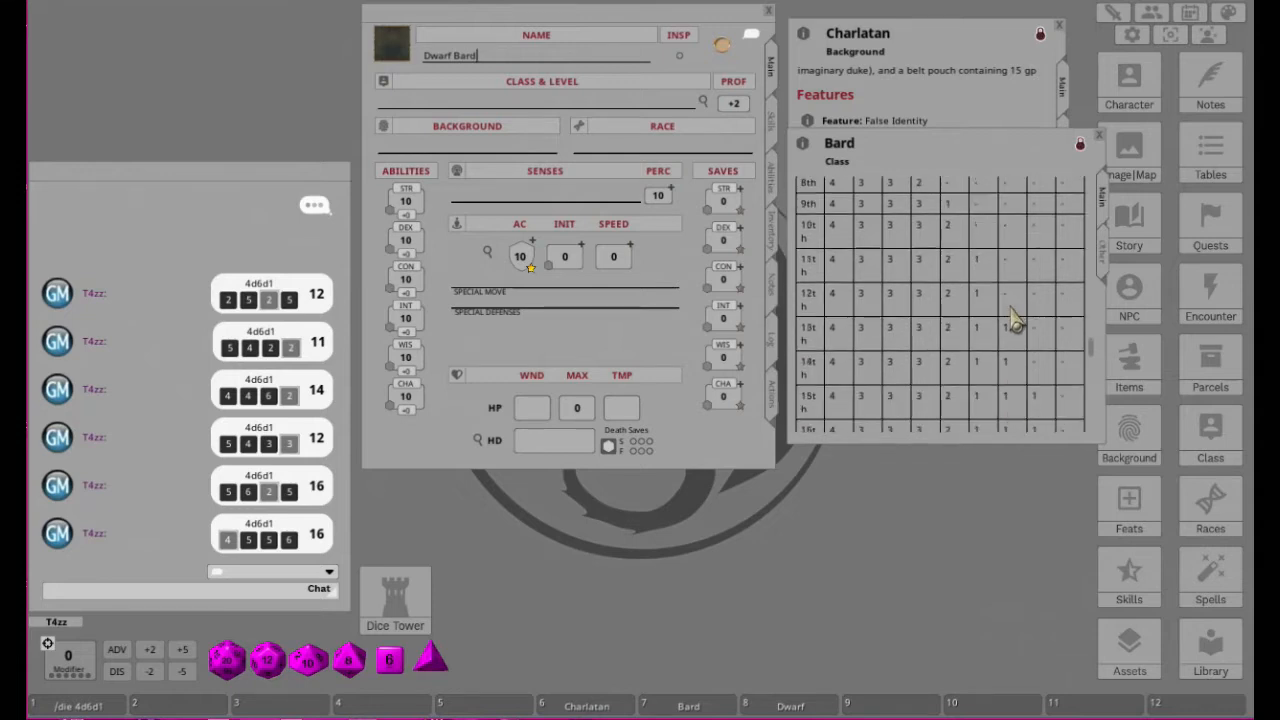
{"action": "scroll", "coordinate": [1022, 318], "scroll_direction": "up", "scroll_amount": 10}
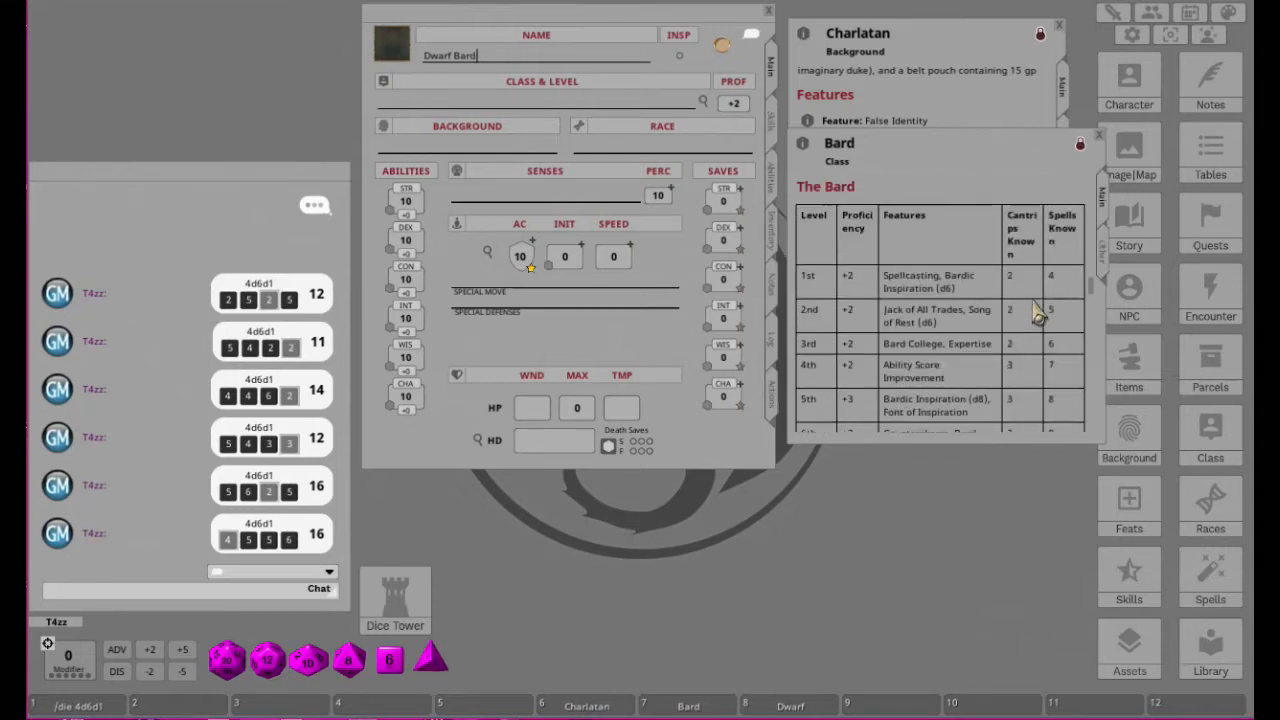
{"action": "scroll", "coordinate": [985, 350], "scroll_direction": "up", "scroll_amount": 10}
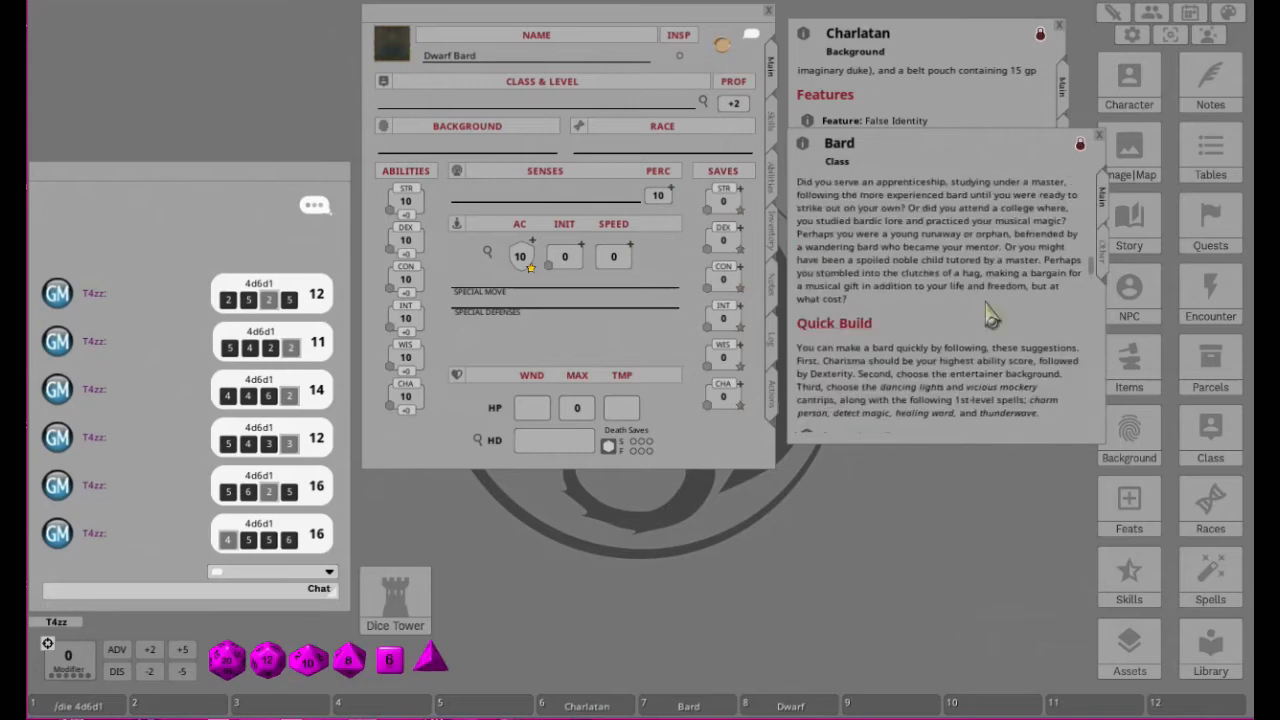
{"action": "scroll", "coordinate": [985, 325], "scroll_direction": "up", "scroll_amount": 5}
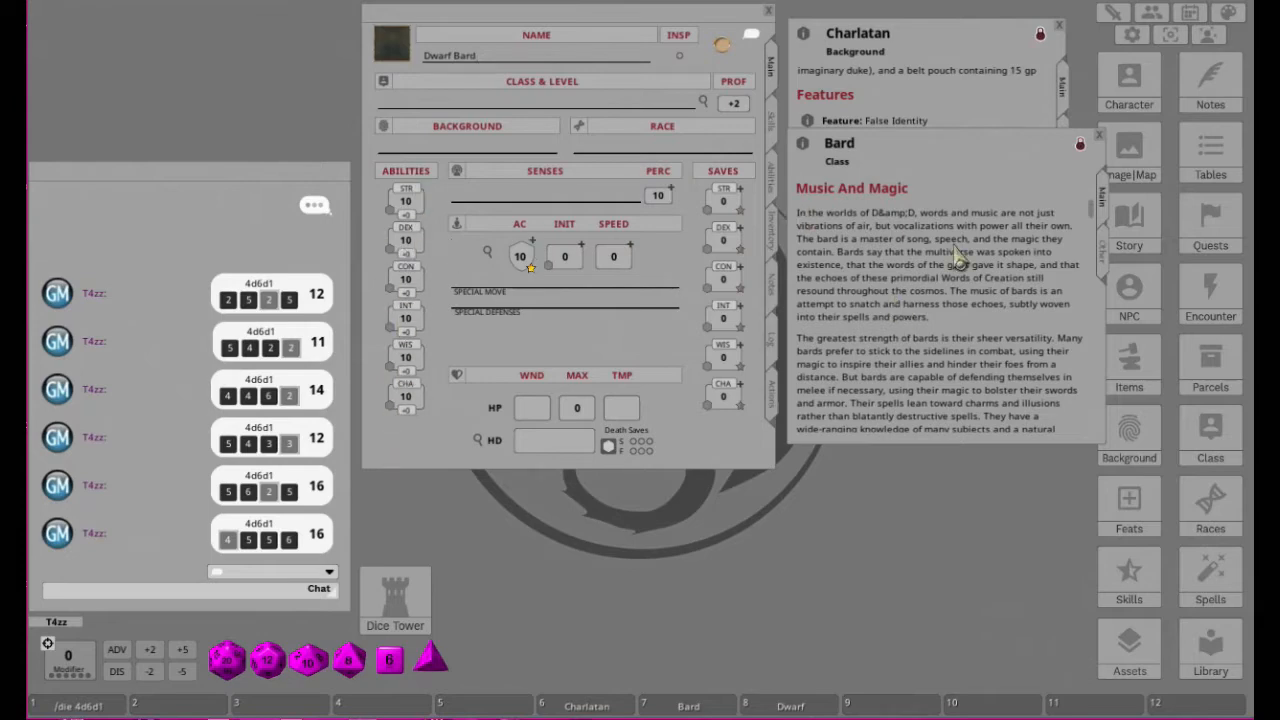
{"action": "scroll", "coordinate": [975, 290], "scroll_direction": "down", "scroll_amount": 5}
{"action": "scroll", "coordinate": [995, 328], "scroll_direction": "down", "scroll_amount": 6}
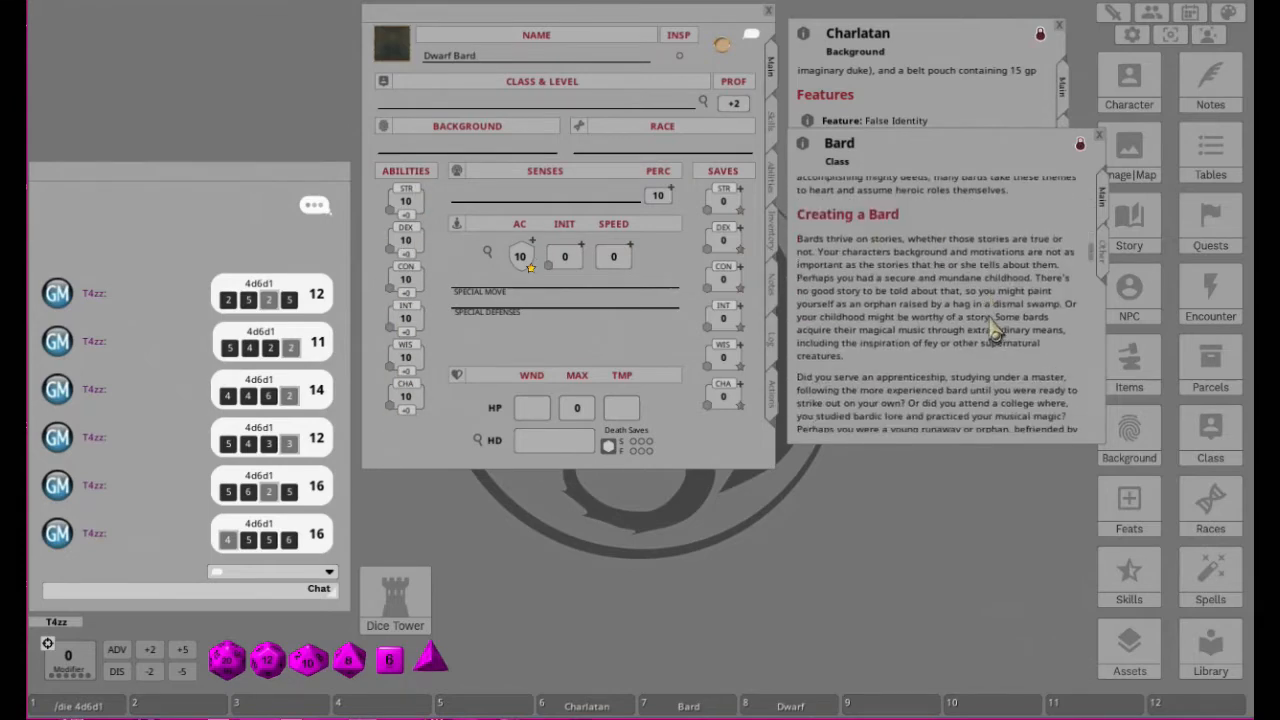
Step: Add the Charlatan background to the Dwarf Bard's character sheet
{"action": "left_click", "coordinate": [948, 37]}
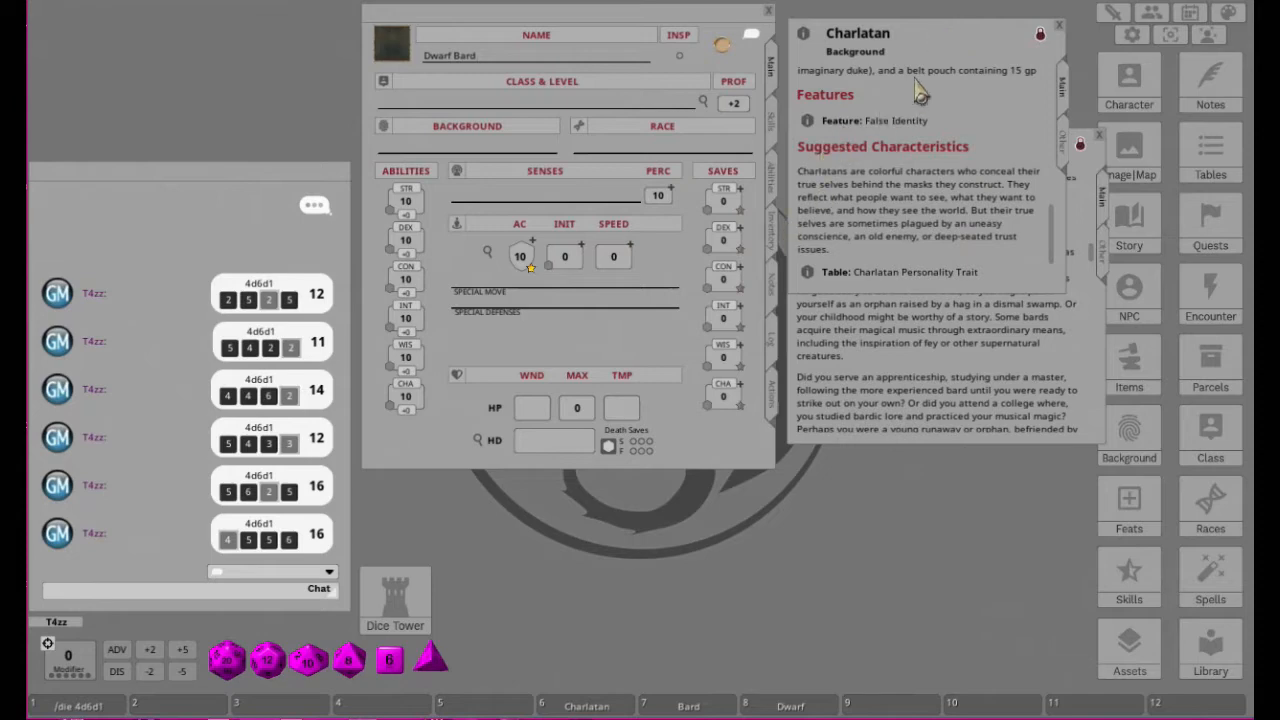
{"action": "left_click_drag", "start_coordinate": [805, 38], "coordinate": [406, 142]}
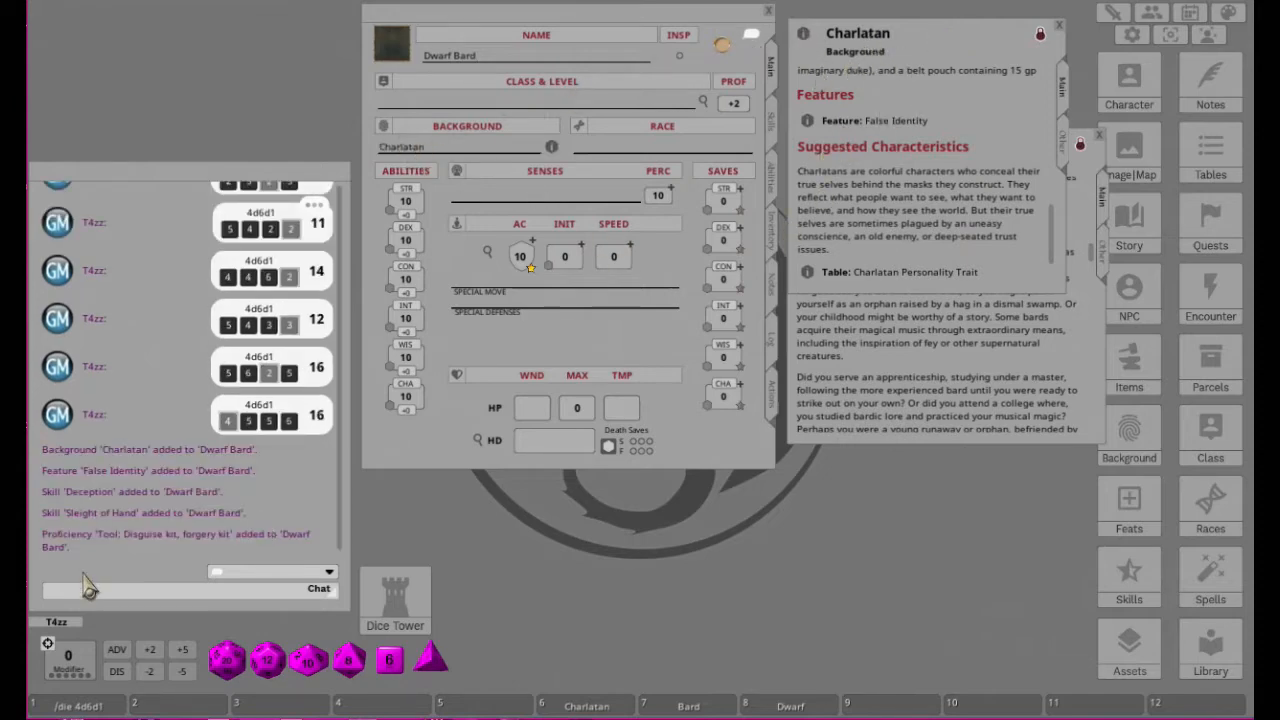
Step: Review the Dwarf Bard's skill list for the background's proficiencies and close the Charlatan record
{"action": "left_click", "coordinate": [775, 135]}
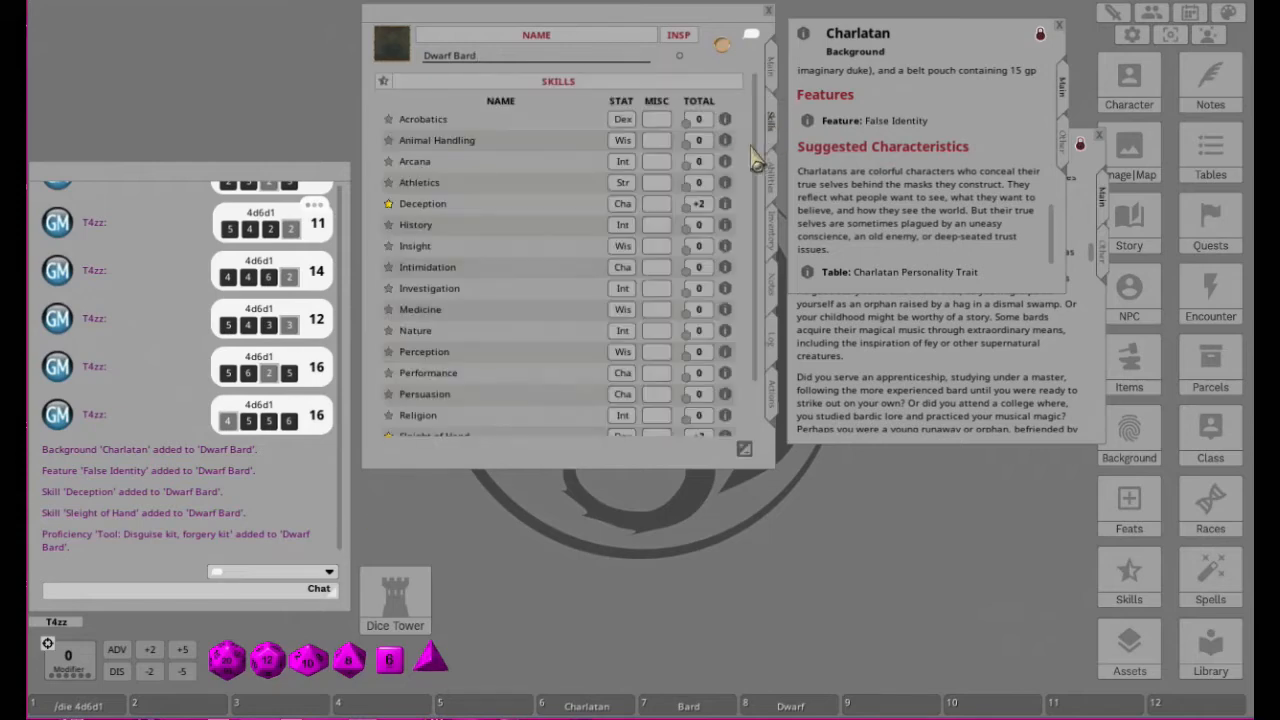
{"action": "scroll", "coordinate": [460, 230], "scroll_direction": "down", "scroll_amount": 1}
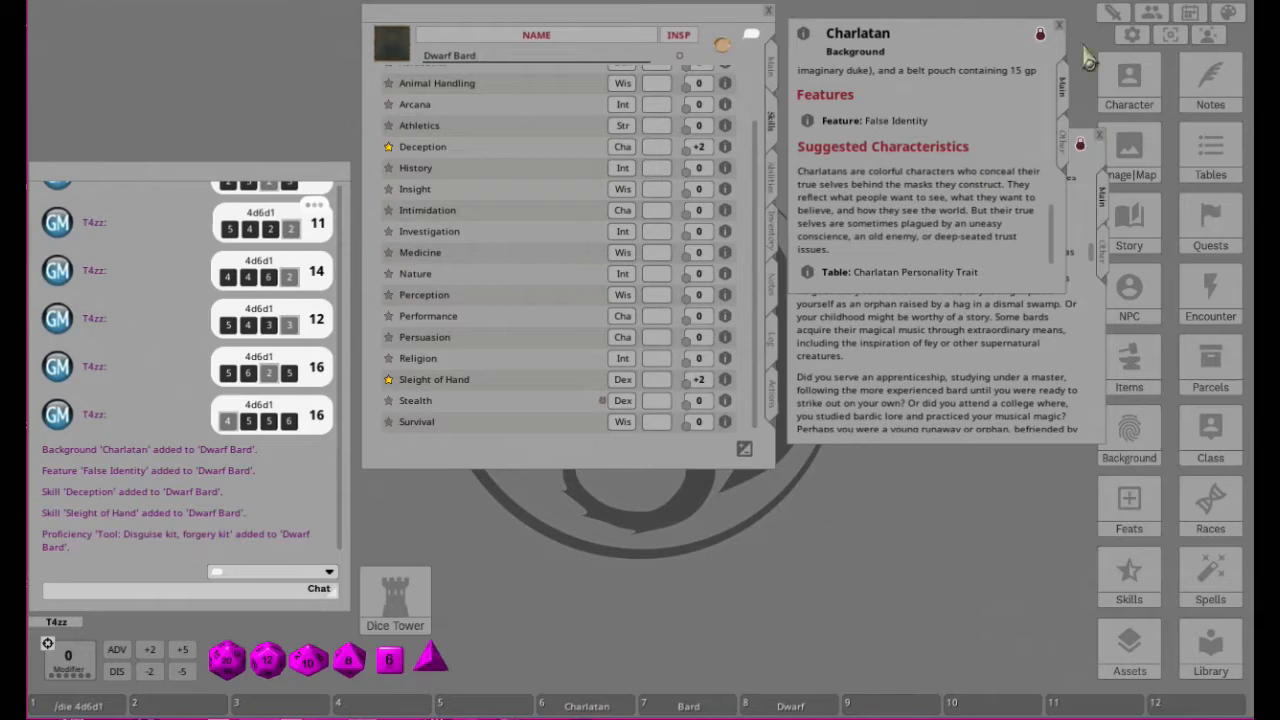
{"action": "left_click", "coordinate": [1059, 25]}
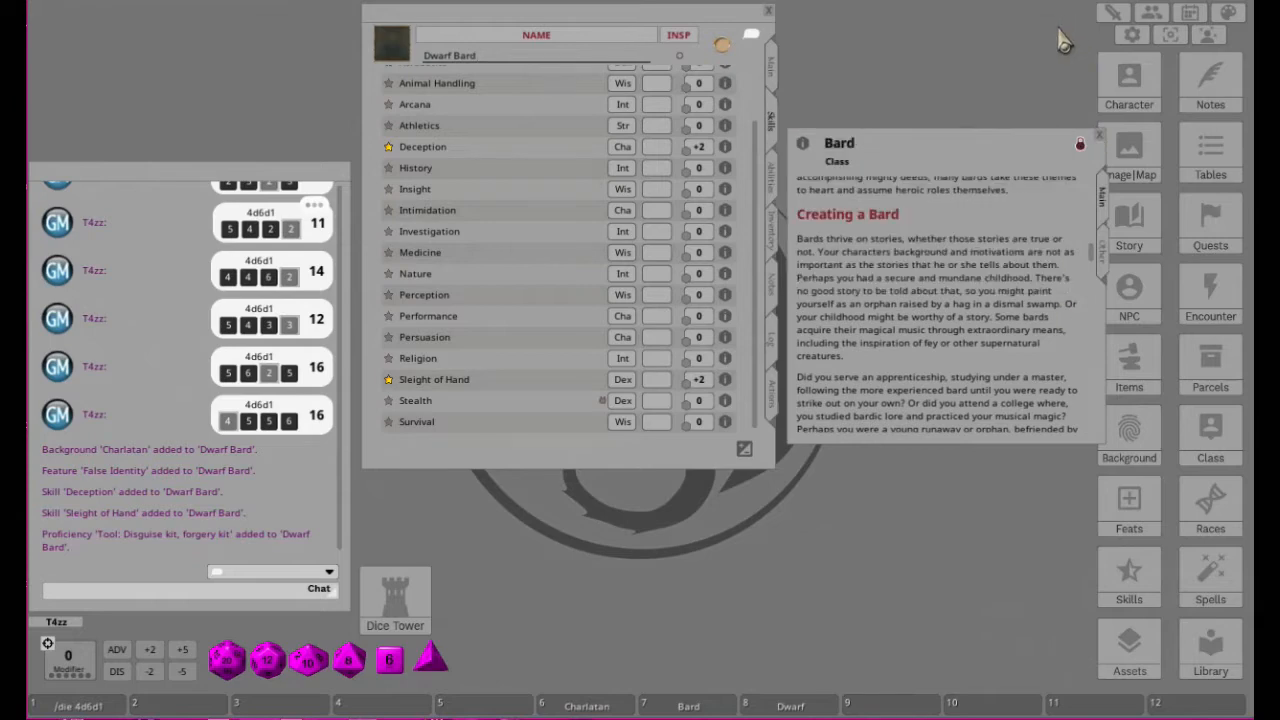
Step: Add one level of the Bard class to the Dwarf Bard's character sheet
{"action": "scroll", "coordinate": [926, 290], "scroll_direction": "up", "scroll_amount": 1}
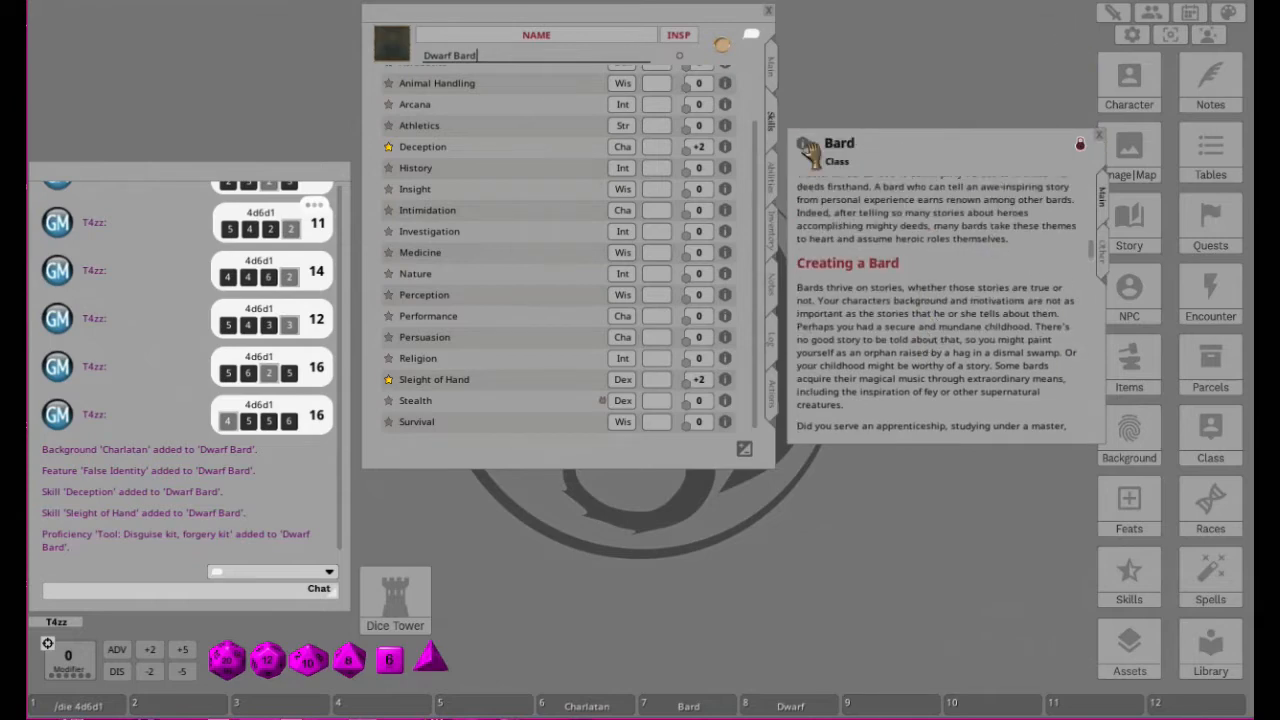
{"action": "left_click", "coordinate": [776, 72]}
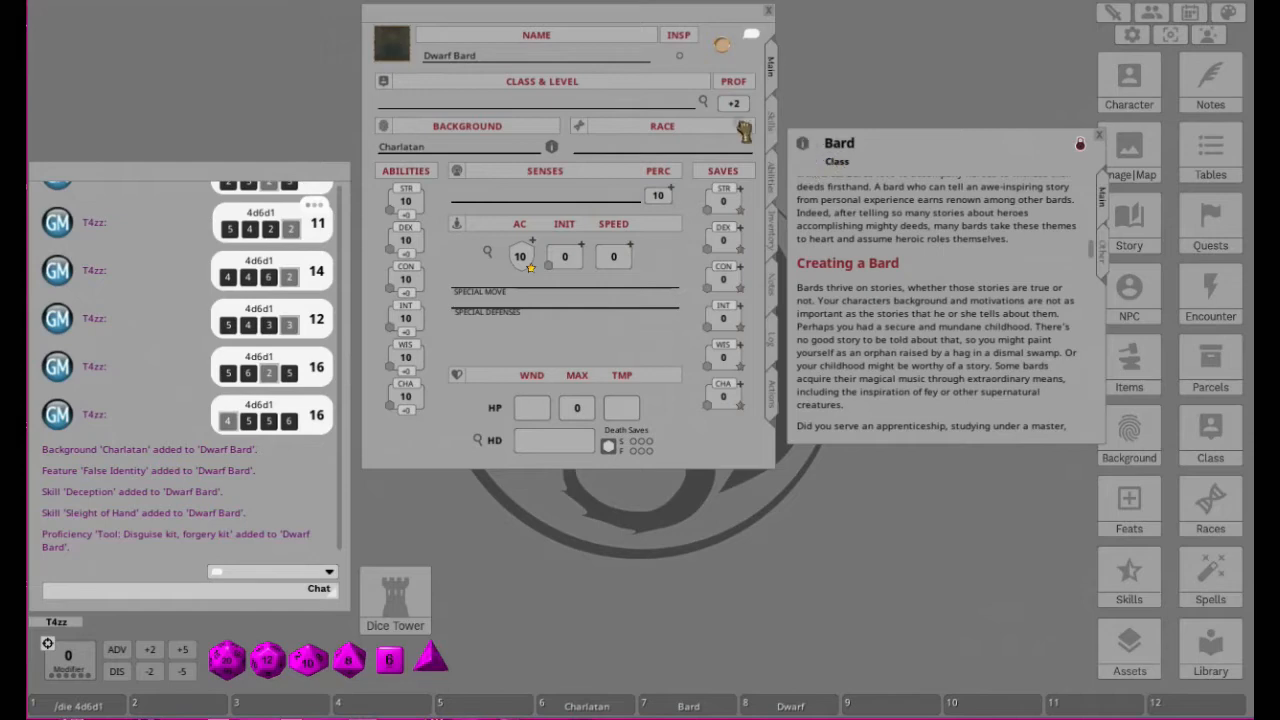
{"action": "left_click_drag", "start_coordinate": [622, 107], "coordinate": [626, 105]}
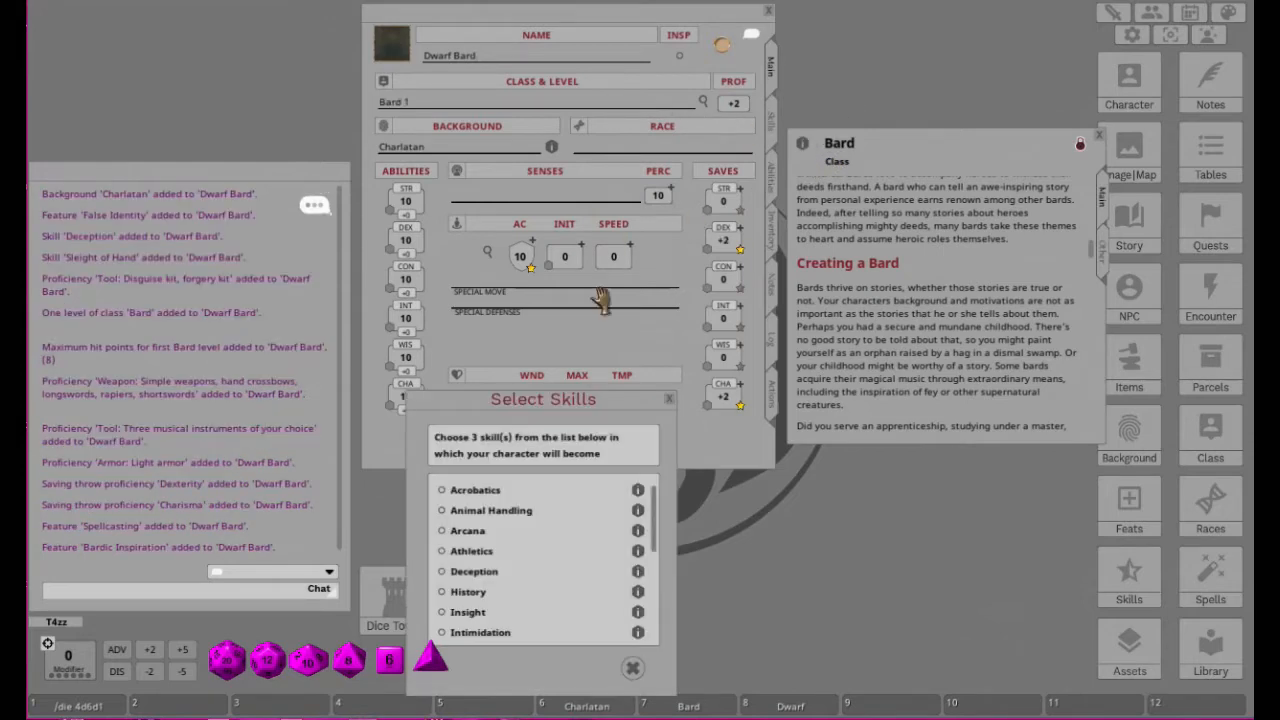
Step: Choose Acrobatics, Performance and Stealth as the Bard's three class skills, avoiding those already proficient, and confirm the selection
{"action": "left_click_drag", "start_coordinate": [565, 405], "coordinate": [988, 25]}
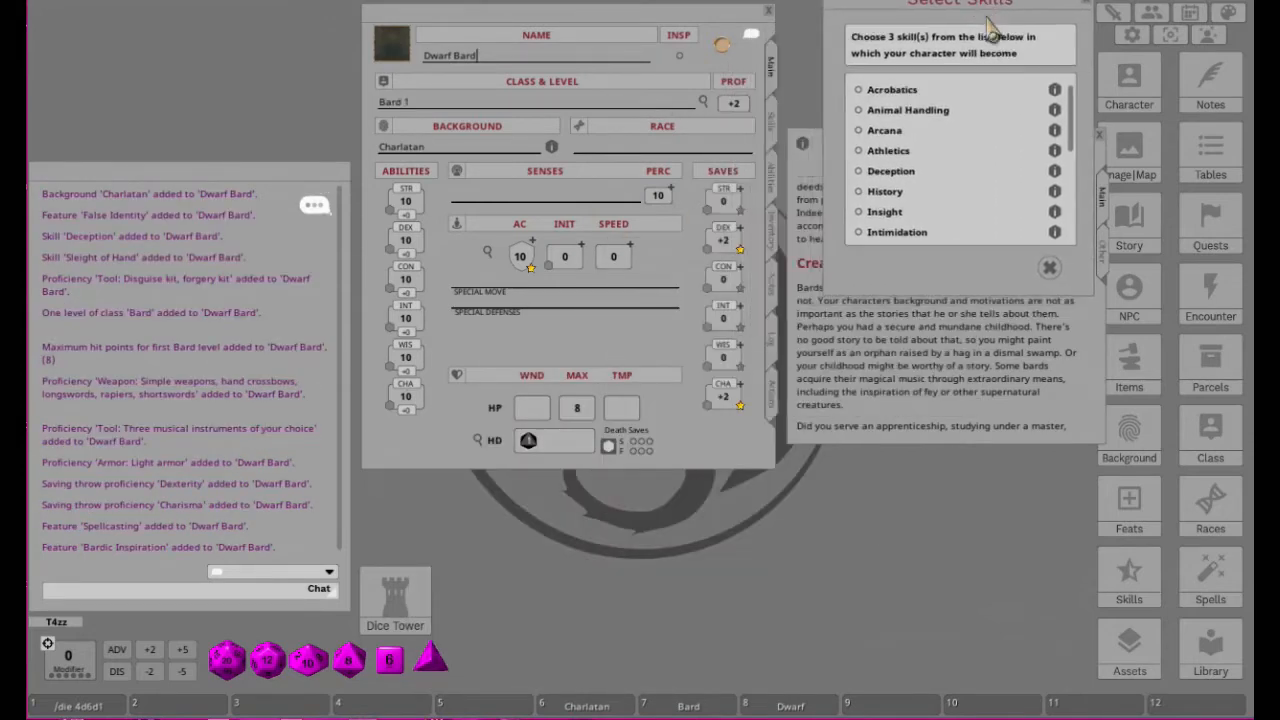
{"action": "left_click", "coordinate": [772, 125]}
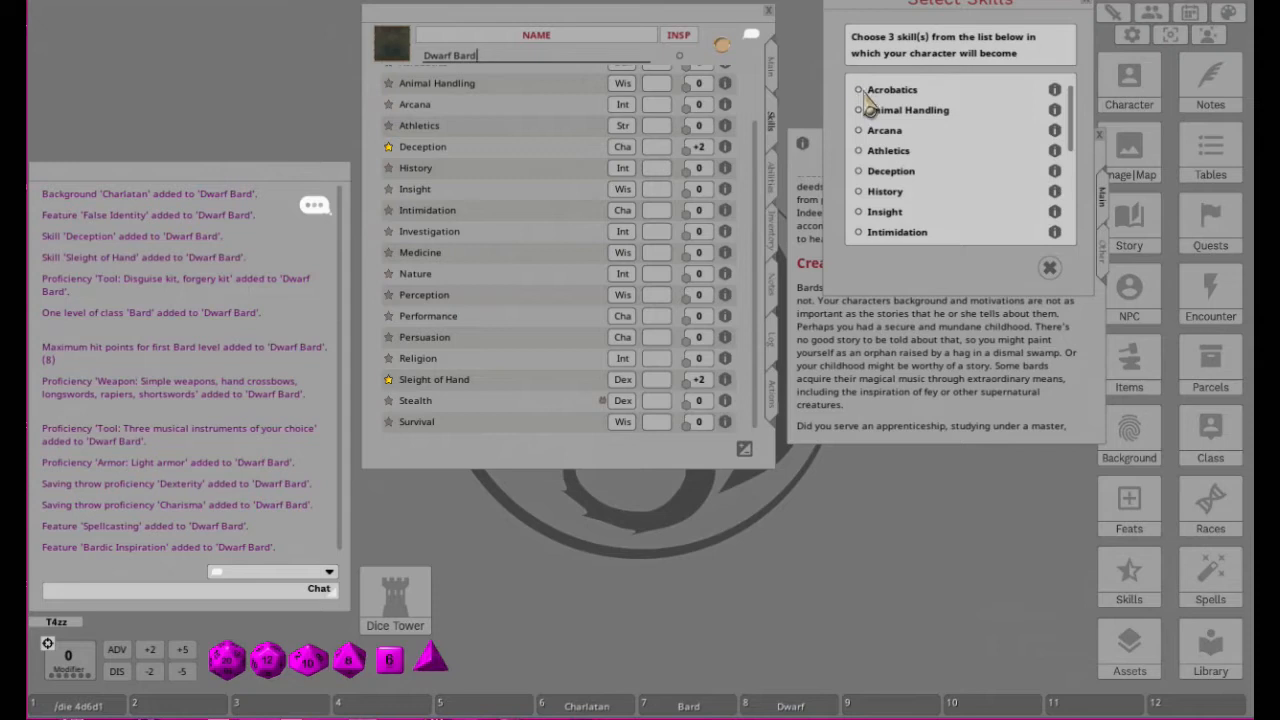
{"action": "scroll", "coordinate": [968, 133], "scroll_direction": "down", "scroll_amount": 3}
{"action": "scroll", "coordinate": [975, 133], "scroll_direction": "down", "scroll_amount": 1}
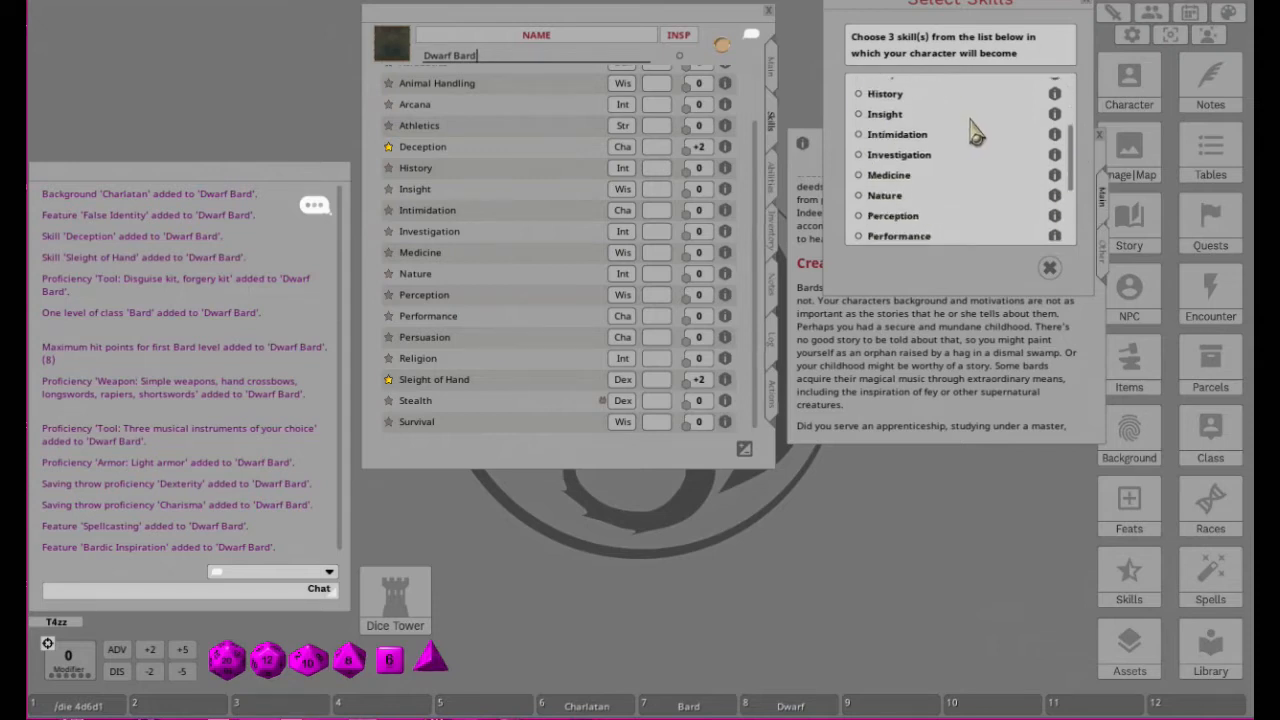
{"action": "scroll", "coordinate": [975, 133], "scroll_direction": "down", "scroll_amount": 2}
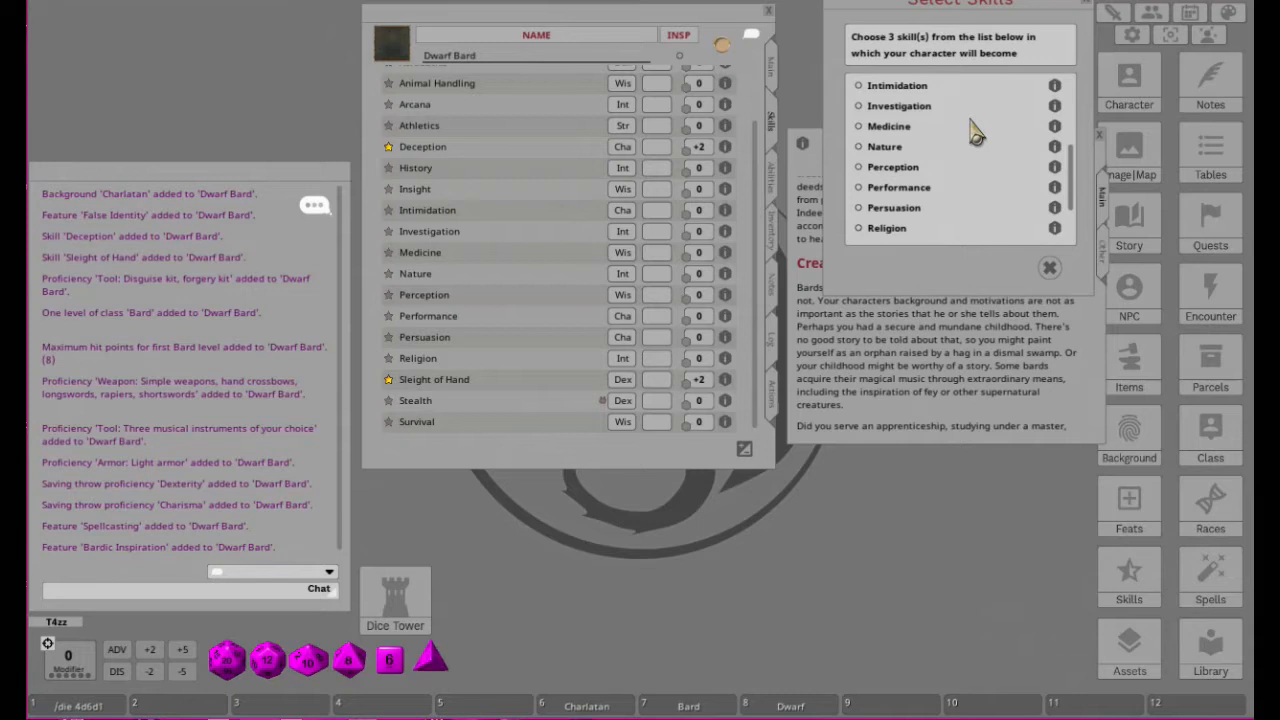
{"action": "left_click", "coordinate": [858, 188]}
{"action": "scroll", "coordinate": [983, 197], "scroll_direction": "down", "scroll_amount": 1}
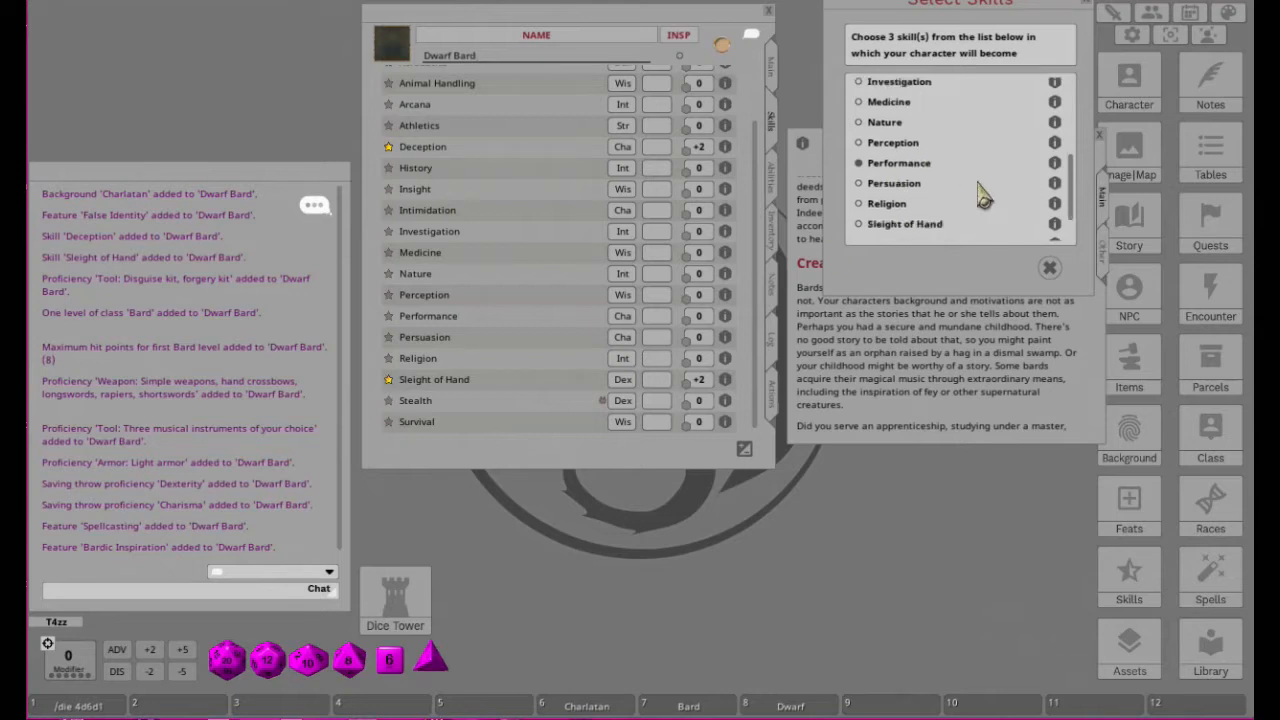
{"action": "scroll", "coordinate": [983, 197], "scroll_direction": "down", "scroll_amount": 2}
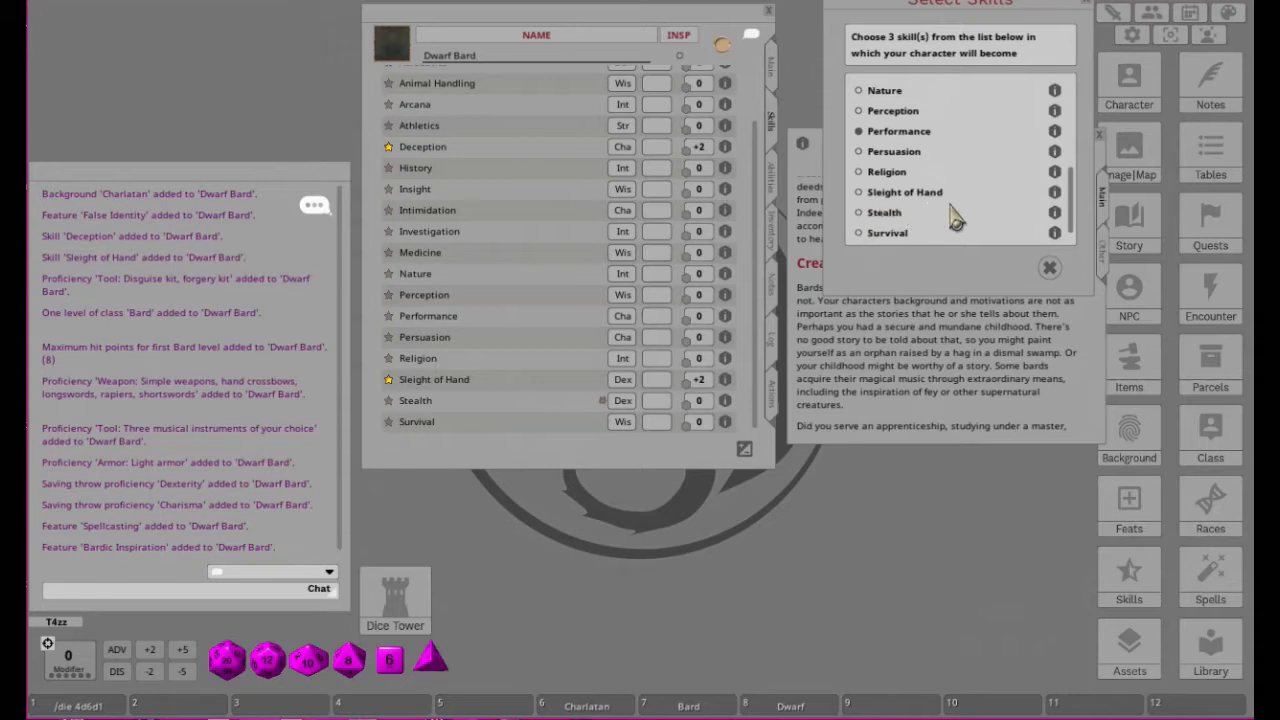
{"action": "scroll", "coordinate": [980, 180], "scroll_direction": "up", "scroll_amount": 3}
{"action": "scroll", "coordinate": [983, 185], "scroll_direction": "up", "scroll_amount": 2}
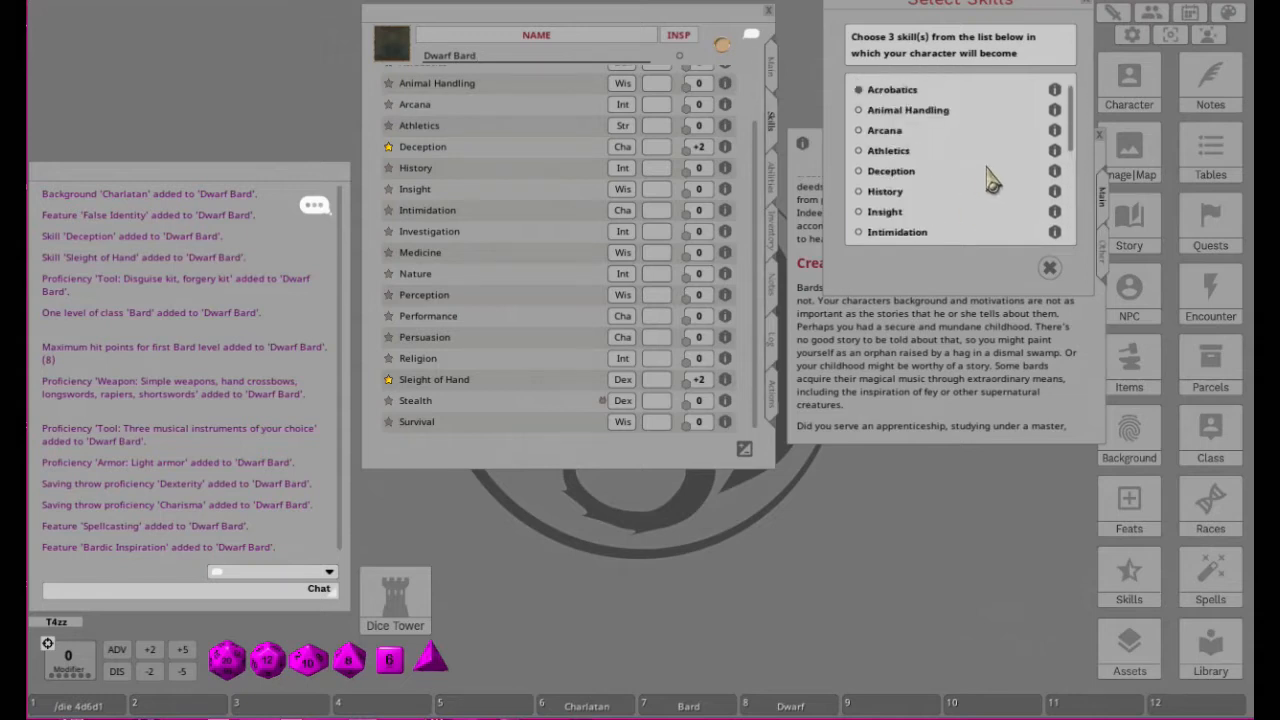
{"action": "scroll", "coordinate": [988, 180], "scroll_direction": "down", "scroll_amount": 5}
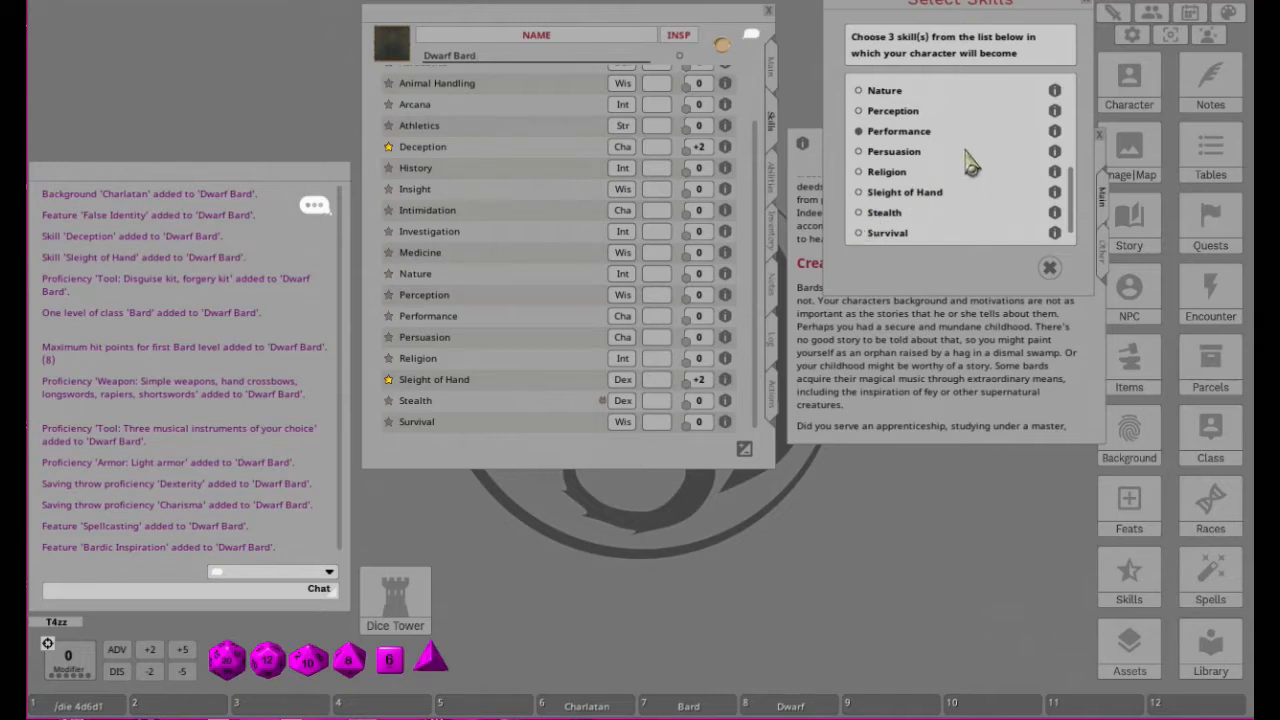
{"action": "left_click", "coordinate": [859, 130]}
{"action": "left_click", "coordinate": [858, 212]}
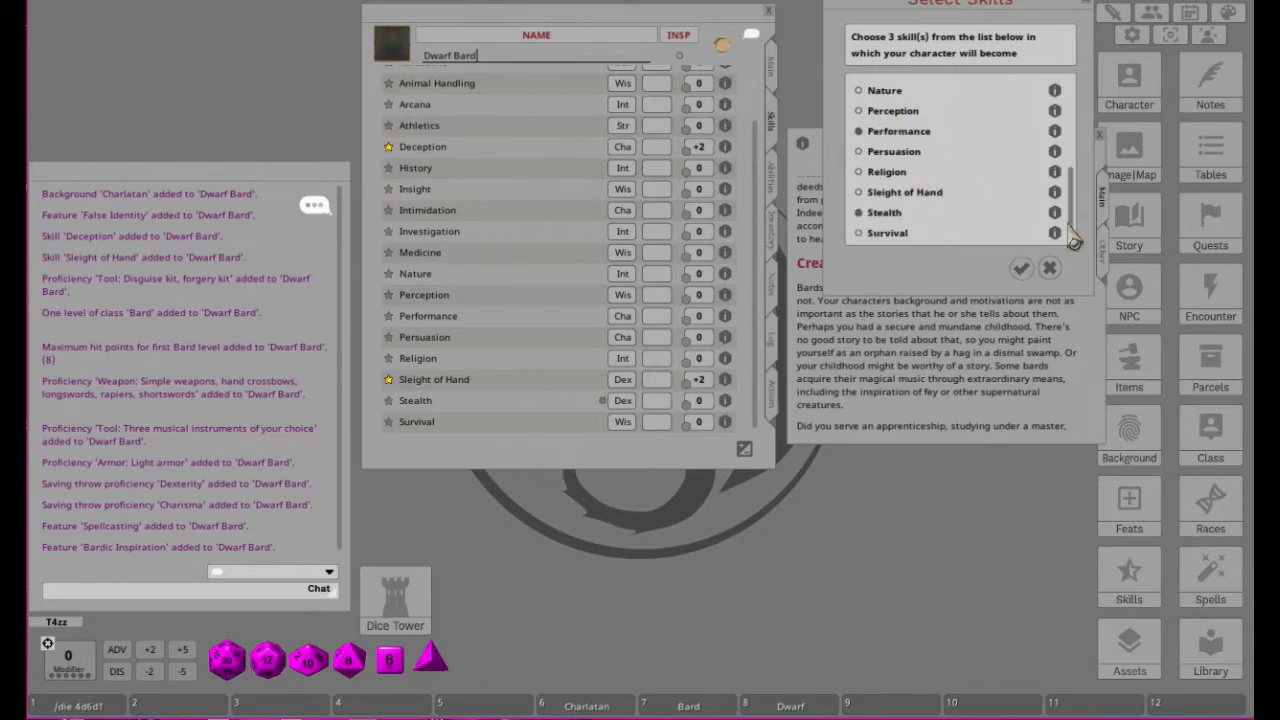
{"action": "left_click", "coordinate": [1022, 268]}
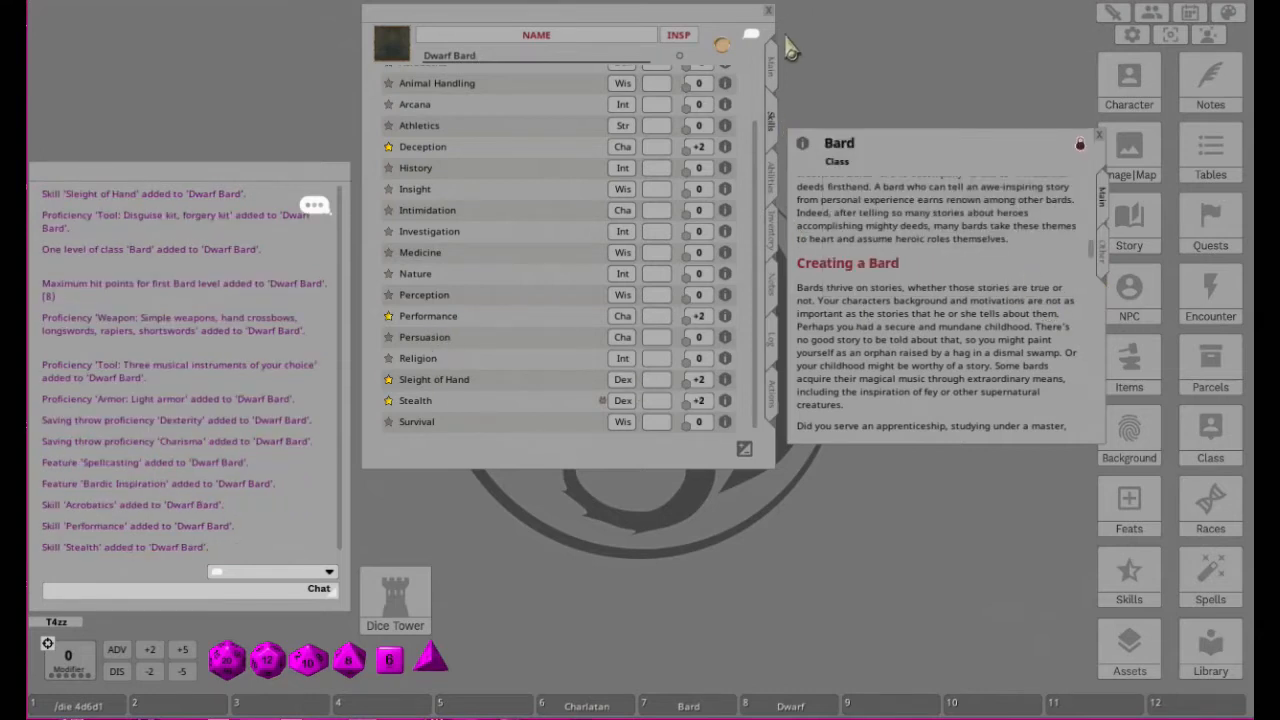
Step: Open the Dwarf race record, skim its traits, and add the race to the Dwarf Bard's main sheet
{"action": "left_click", "coordinate": [773, 76]}
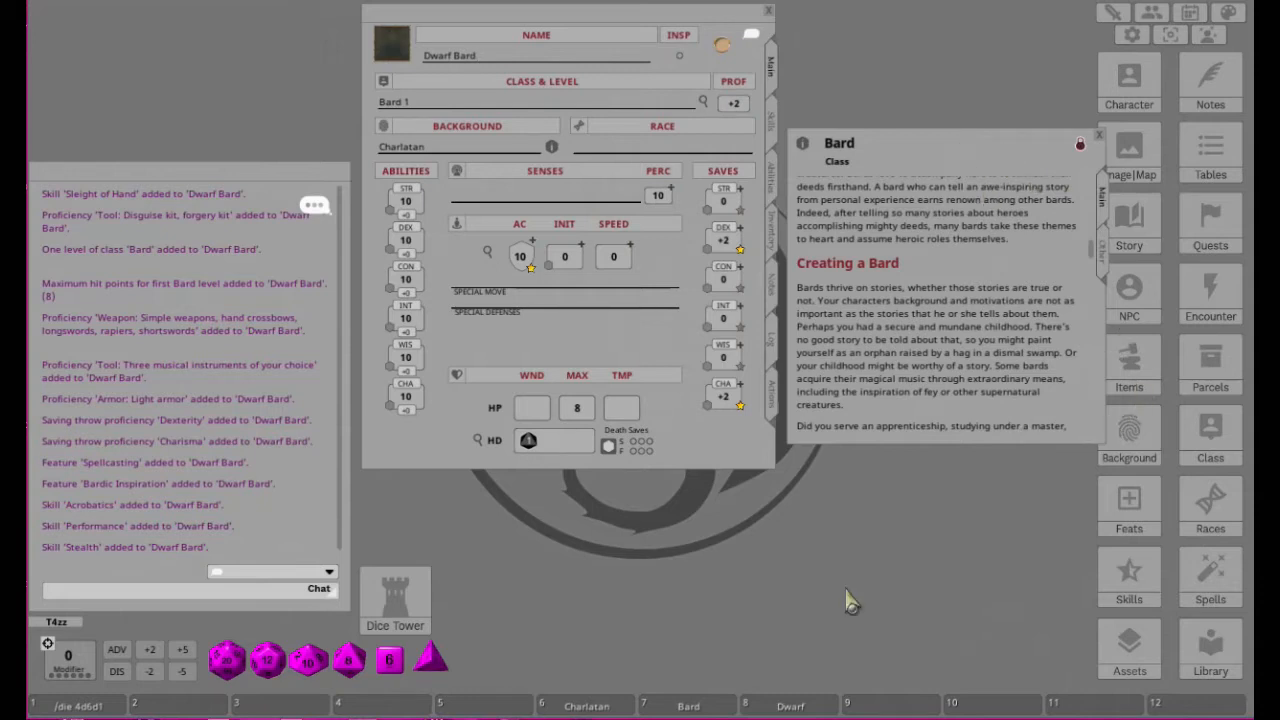
{"action": "left_click", "coordinate": [790, 702]}
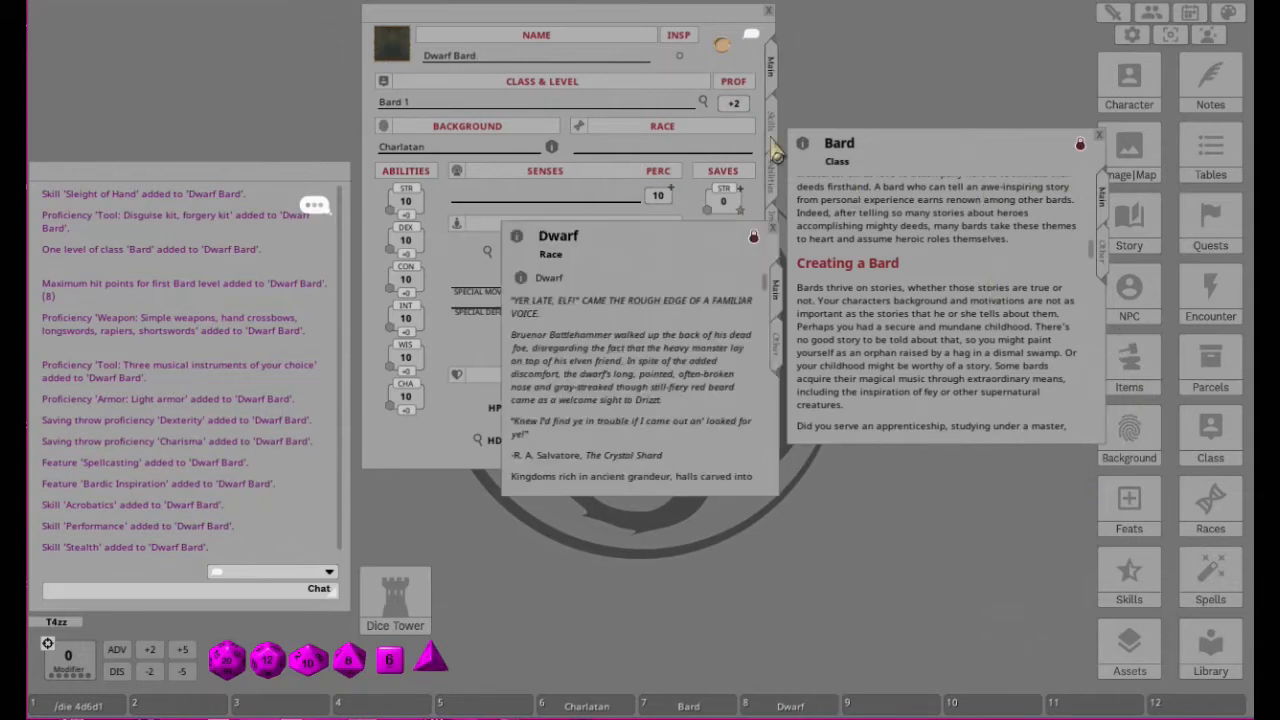
{"action": "left_click_drag", "start_coordinate": [640, 230], "coordinate": [944, 259]}
{"action": "scroll", "coordinate": [908, 432], "scroll_direction": "down", "scroll_amount": 3}
{"action": "scroll", "coordinate": [908, 432], "scroll_direction": "down", "scroll_amount": 15}
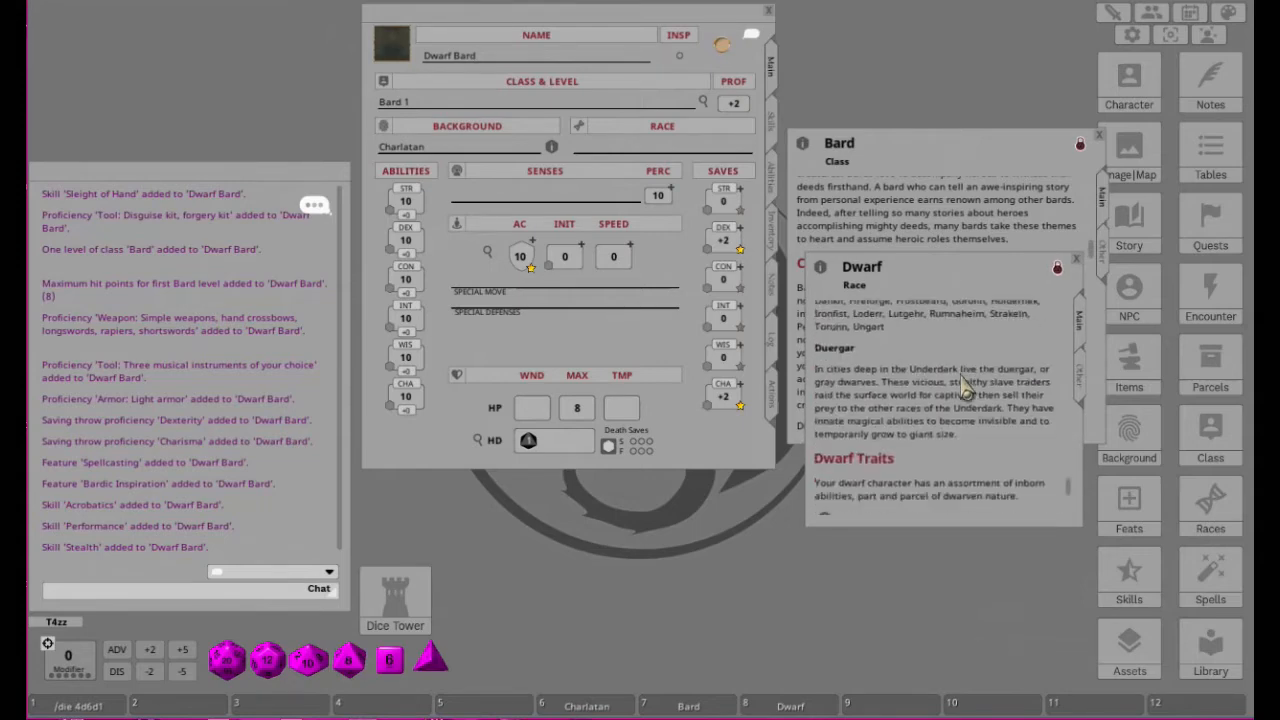
{"action": "scroll", "coordinate": [925, 384], "scroll_direction": "up", "scroll_amount": 1}
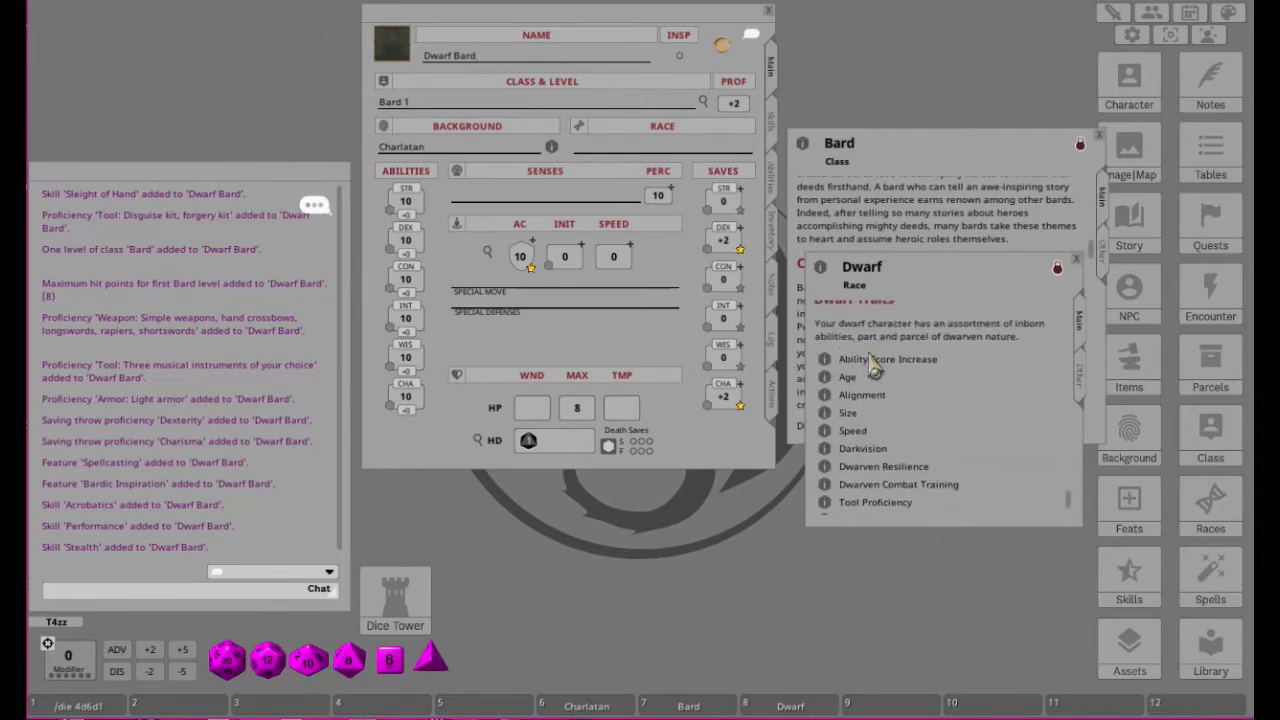
{"action": "scroll", "coordinate": [997, 384], "scroll_direction": "up", "scroll_amount": 5}
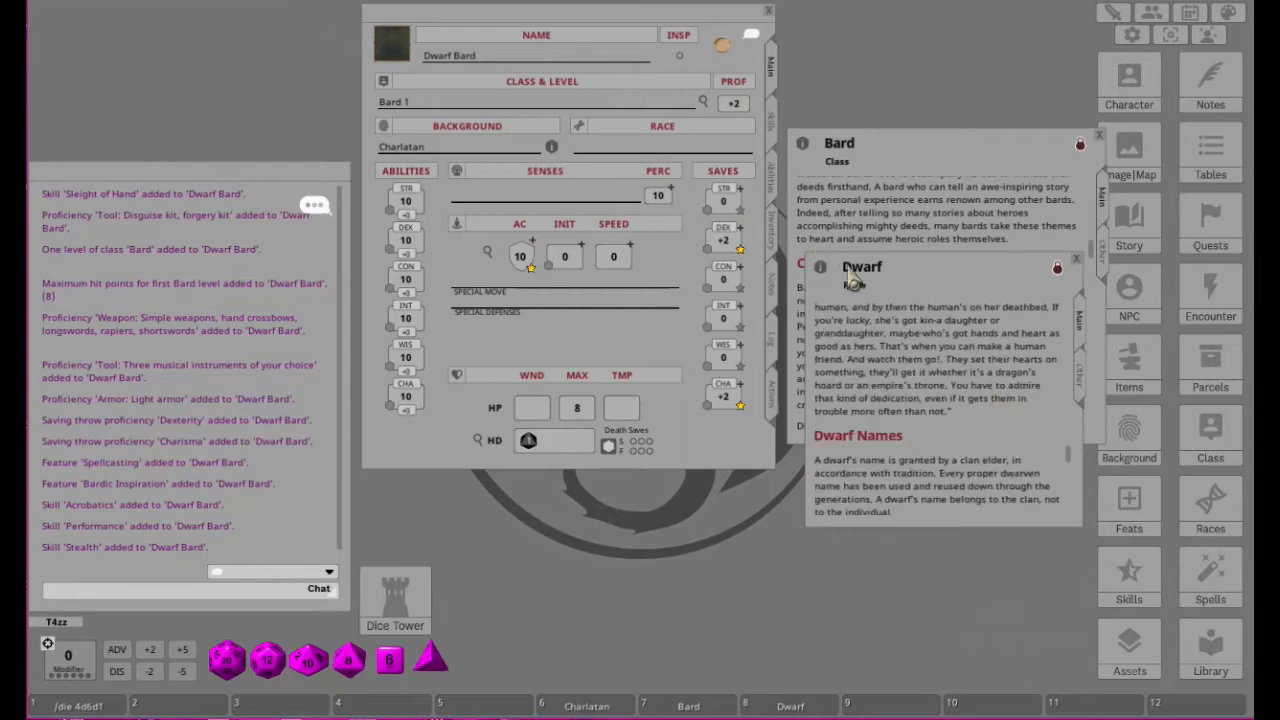
{"action": "left_click_drag", "start_coordinate": [820, 276], "coordinate": [598, 156]}
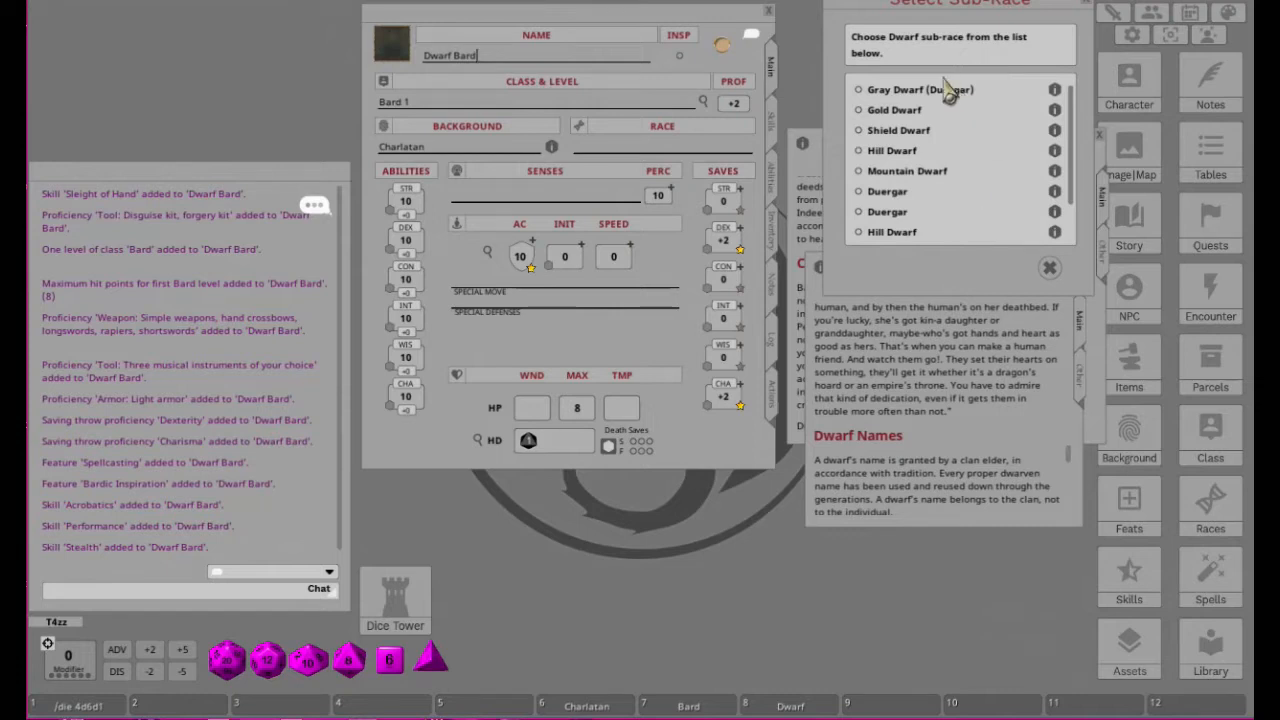
Step: Browse the Dwarf sub-races and read the first Hill Dwarf entry's Ability Score Increase trait, closing its records when done
{"action": "scroll", "coordinate": [985, 138], "scroll_direction": "down", "scroll_amount": 1}
{"action": "scroll", "coordinate": [985, 152], "scroll_direction": "up", "scroll_amount": 1}
{"action": "scroll", "coordinate": [995, 197], "scroll_direction": "down", "scroll_amount": 1}
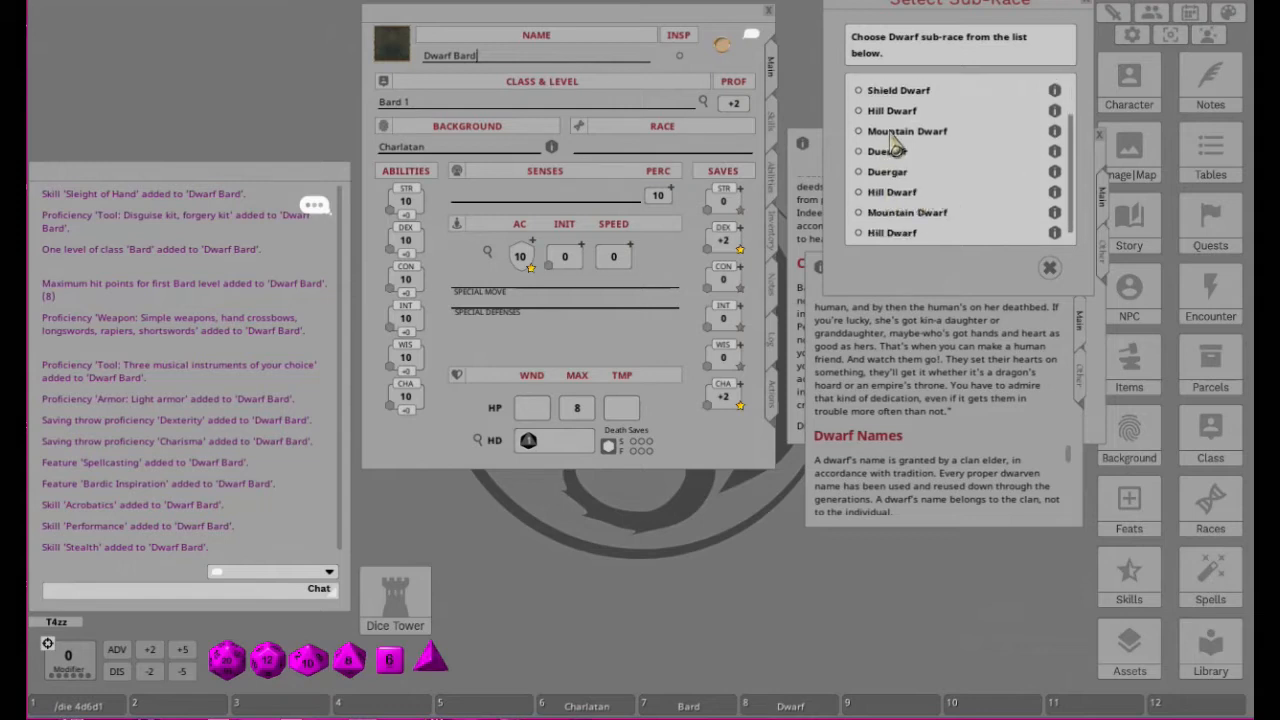
{"action": "scroll", "coordinate": [932, 118], "scroll_direction": "up", "scroll_amount": 1}
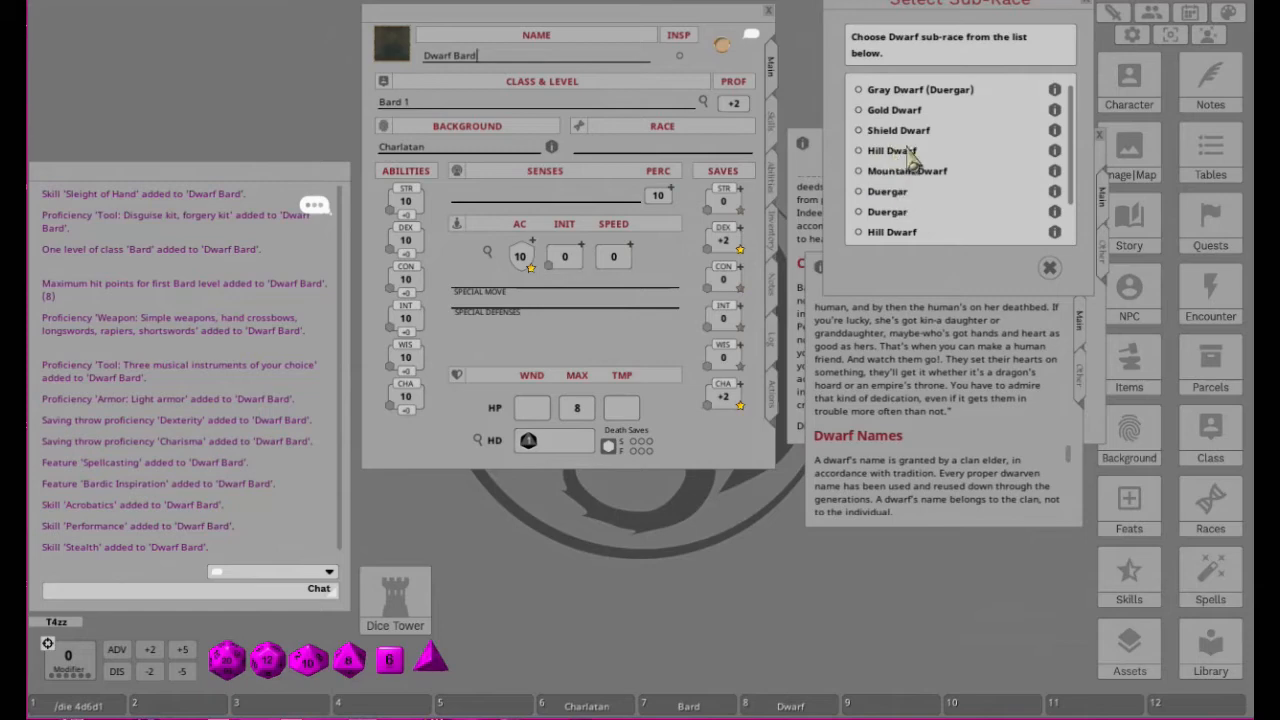
{"action": "left_click", "coordinate": [1054, 151]}
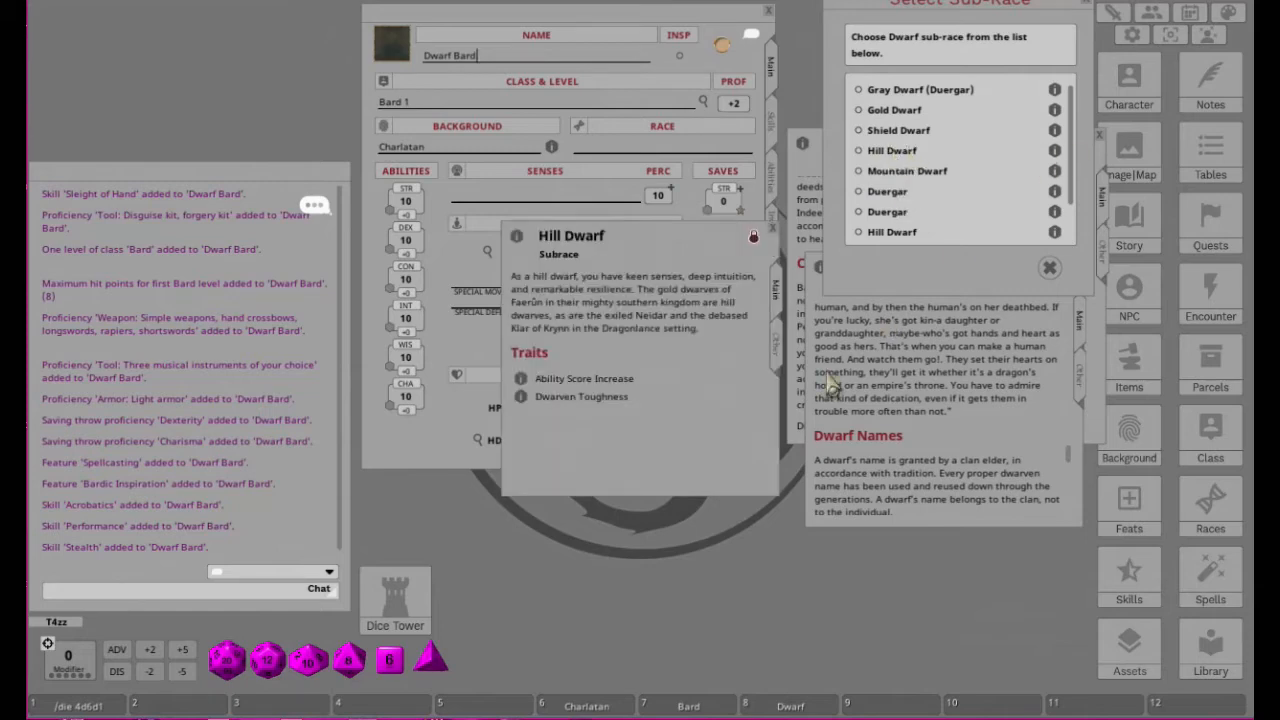
{"action": "left_click", "coordinate": [522, 379]}
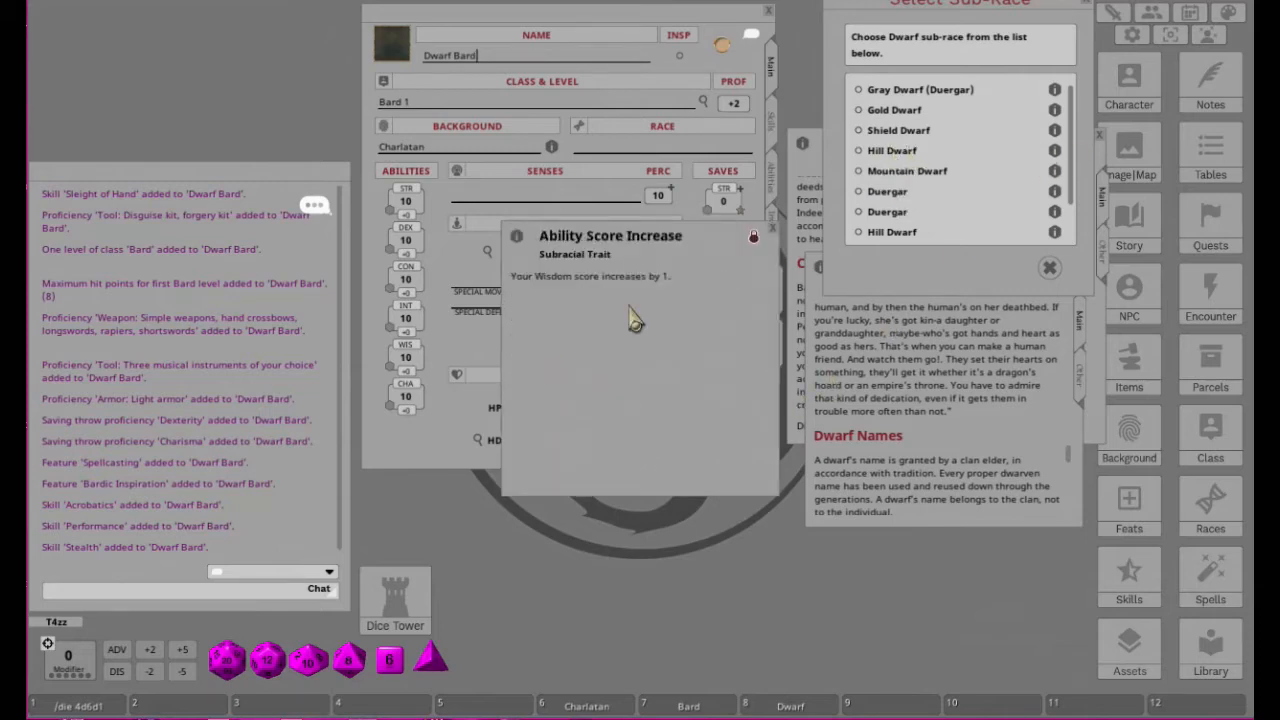
{"action": "left_click", "coordinate": [772, 228]}
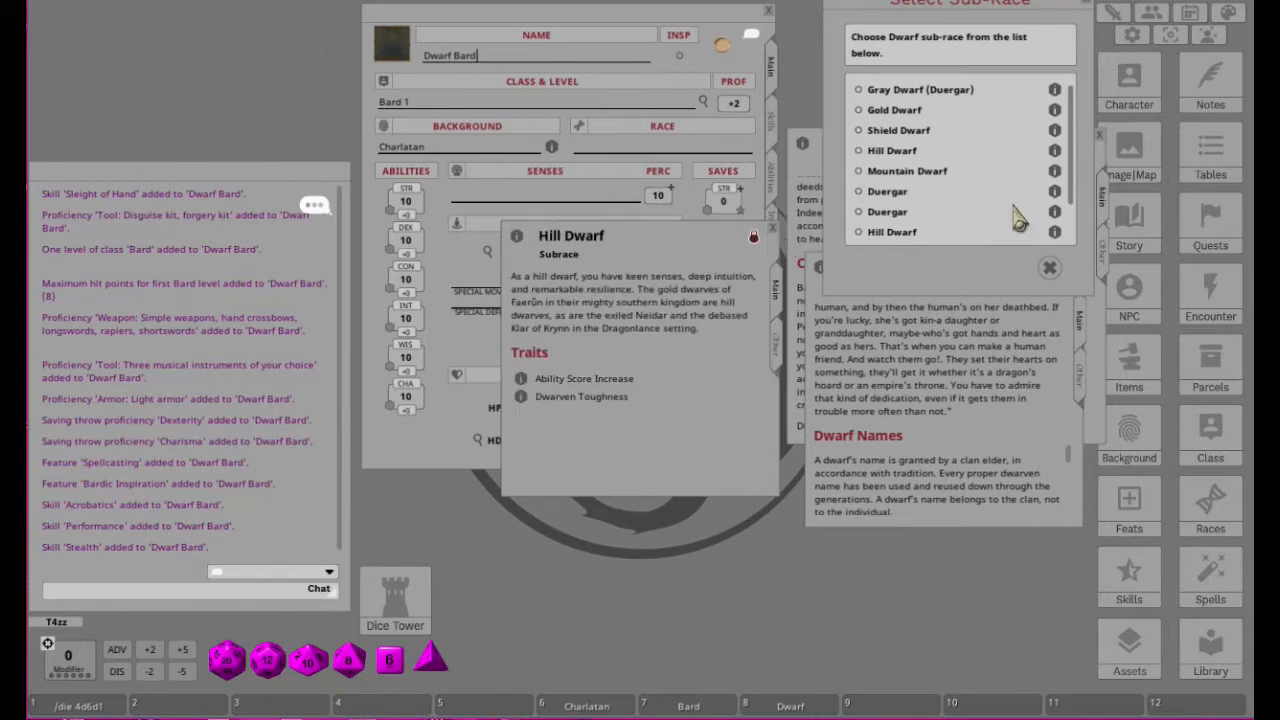
{"action": "left_click", "coordinate": [774, 232]}
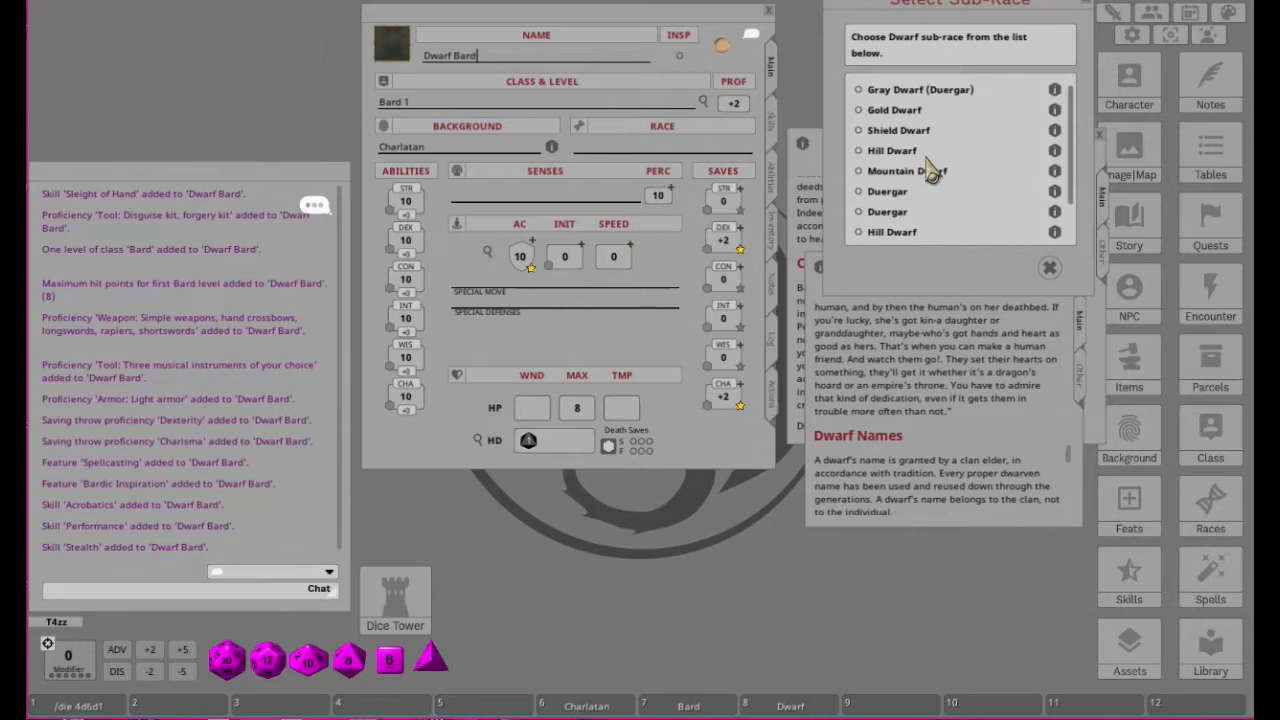
Step: Read the Ability Score Increase trait of the Hill Dwarf entry listed below the Duergar sub-races, then close its records
{"action": "scroll", "coordinate": [920, 205], "scroll_direction": "down", "scroll_amount": 2}
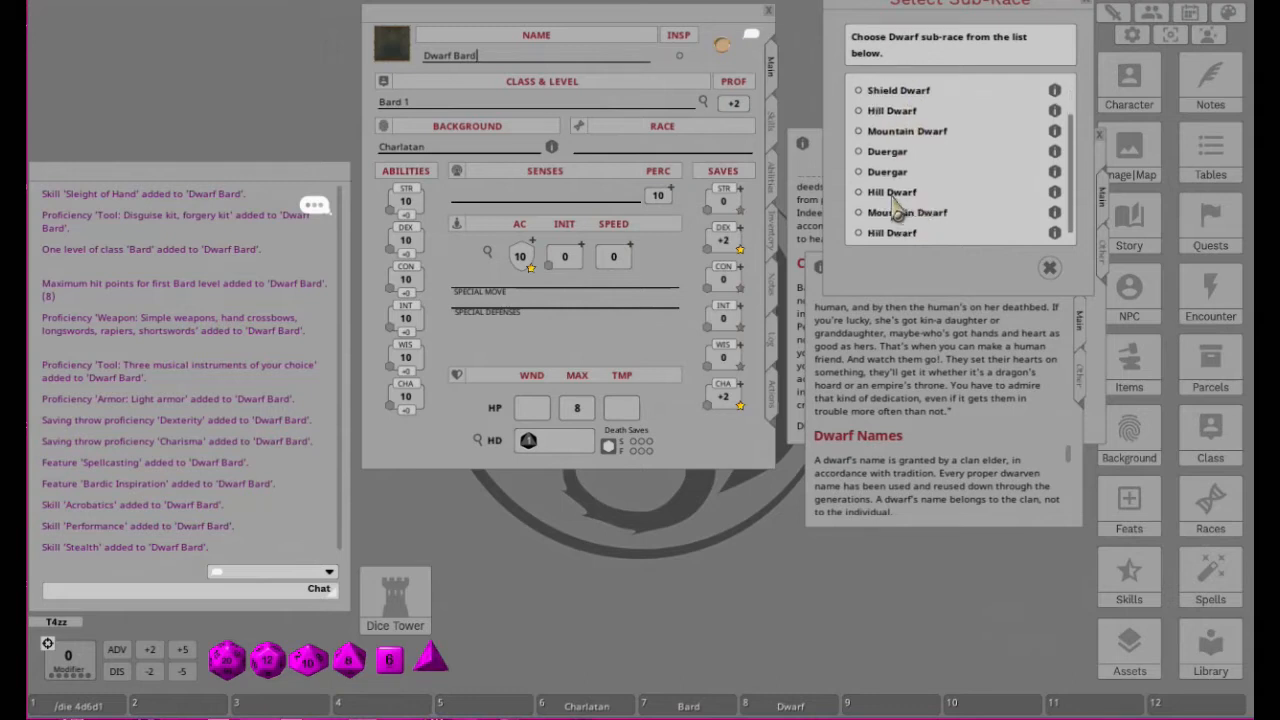
{"action": "left_click", "coordinate": [1054, 193]}
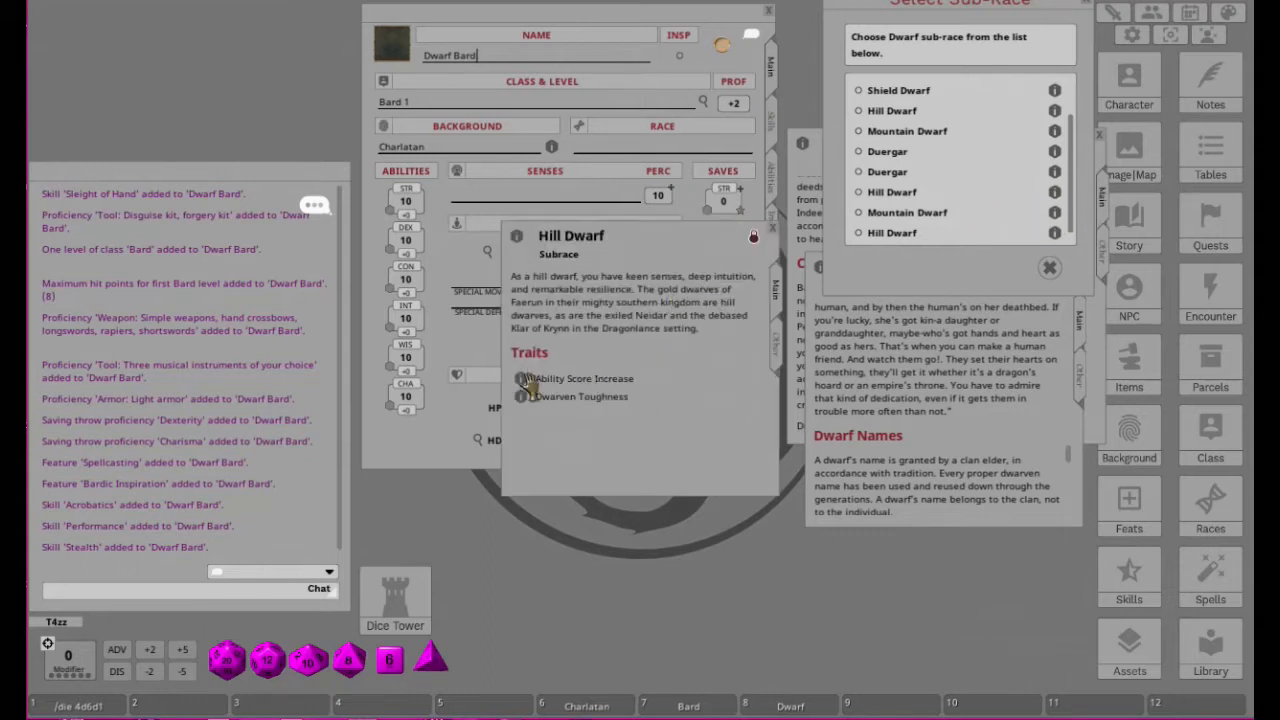
{"action": "left_click", "coordinate": [524, 384]}
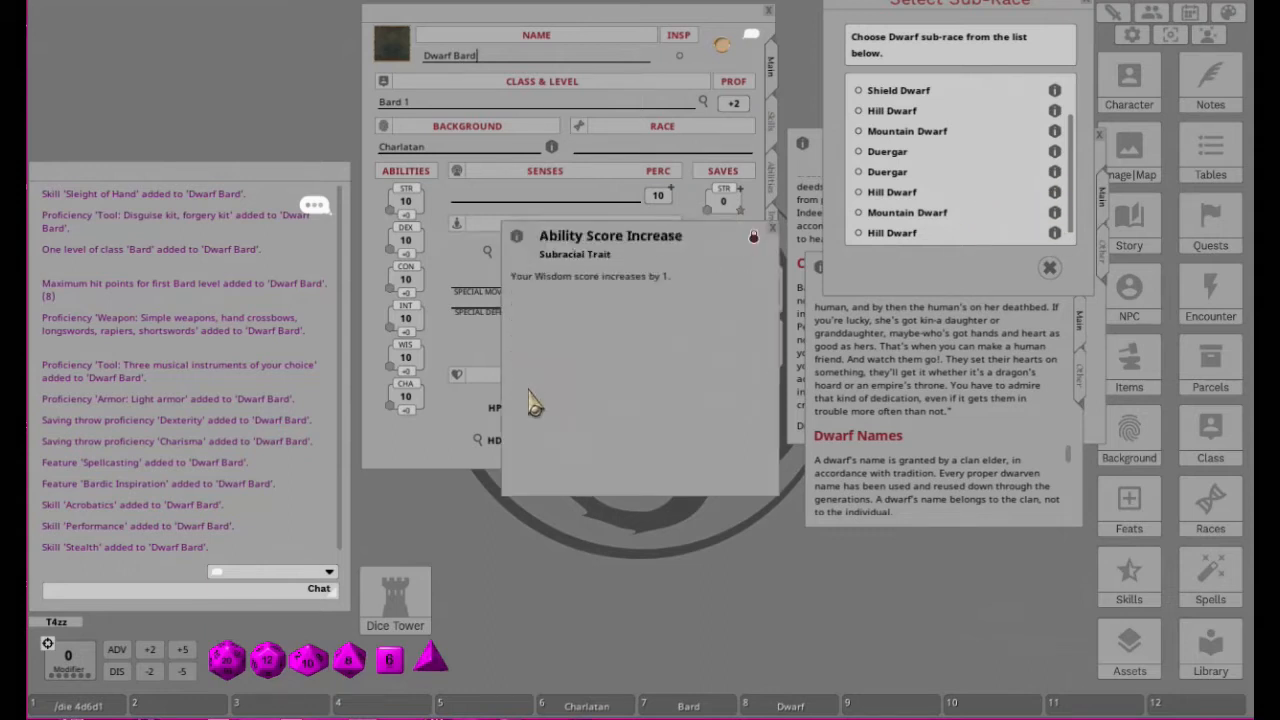
{"action": "left_click", "coordinate": [773, 226]}
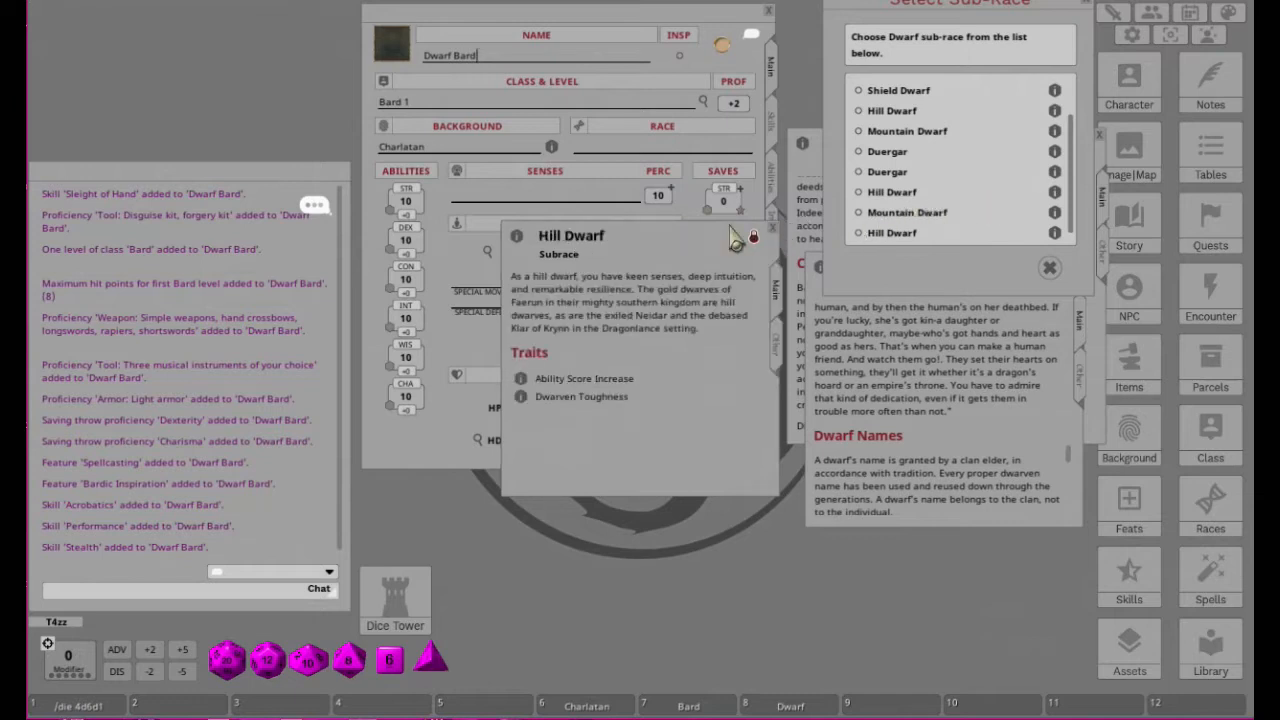
{"action": "left_click", "coordinate": [772, 228]}
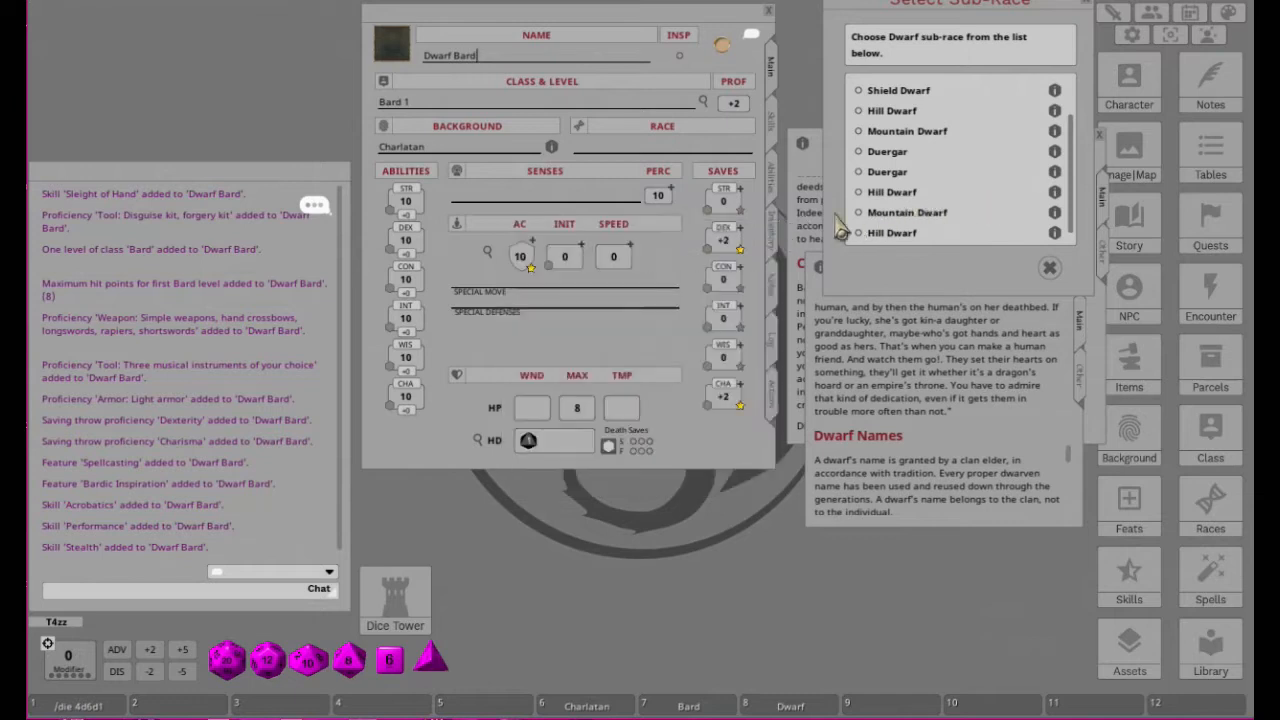
Step: Read the Ability Score Increase trait of the second Mountain Dwarf entry in the sub-race list, then close its records
{"action": "left_click", "coordinate": [1054, 213]}
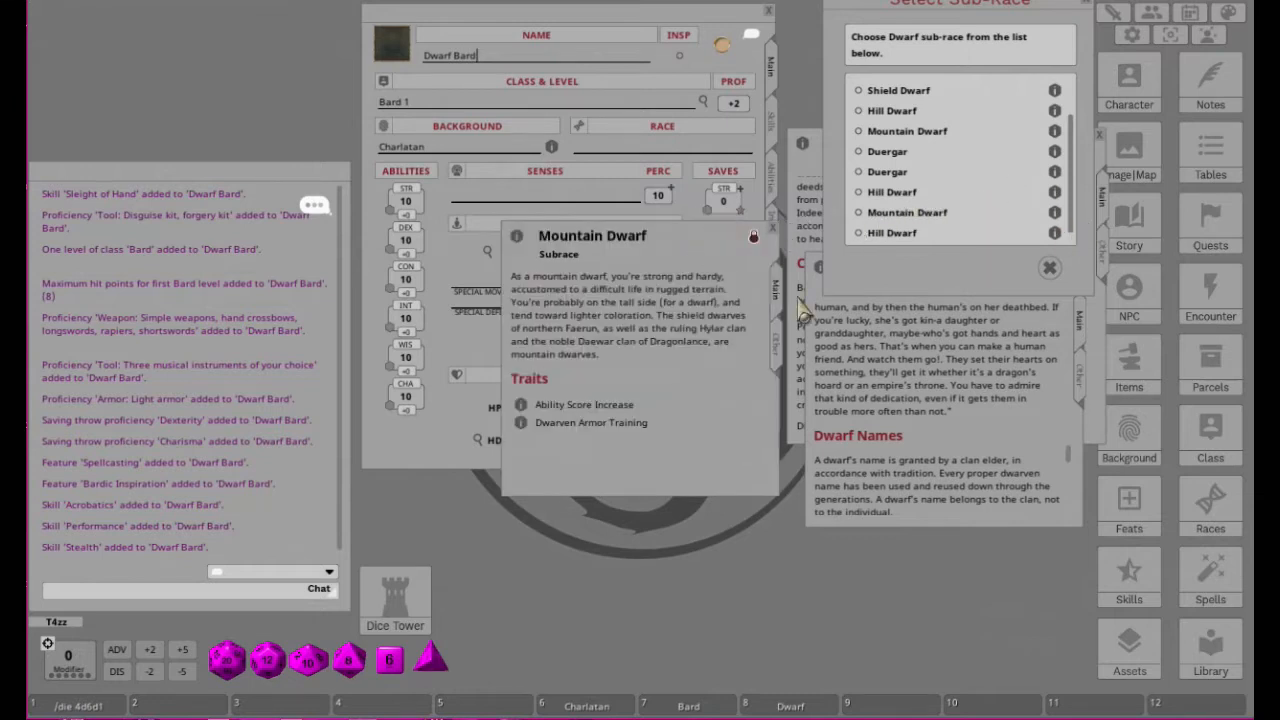
{"action": "left_click", "coordinate": [522, 408]}
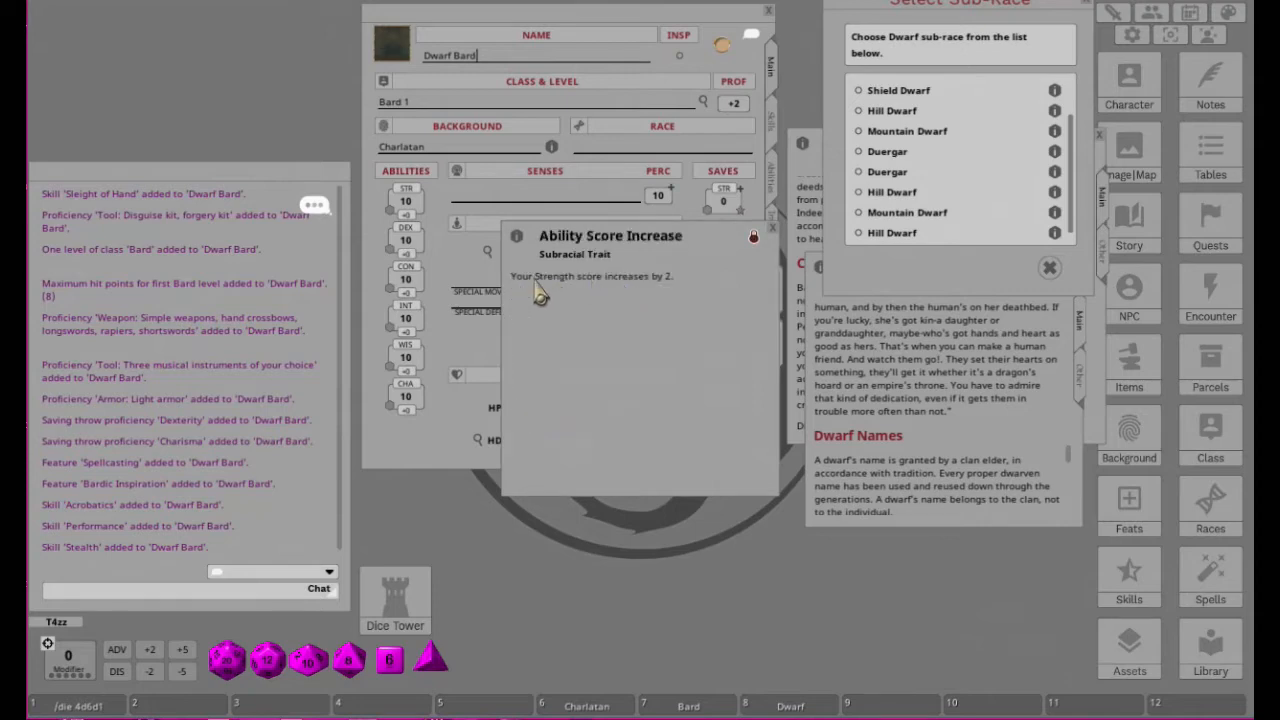
{"action": "left_click", "coordinate": [773, 228]}
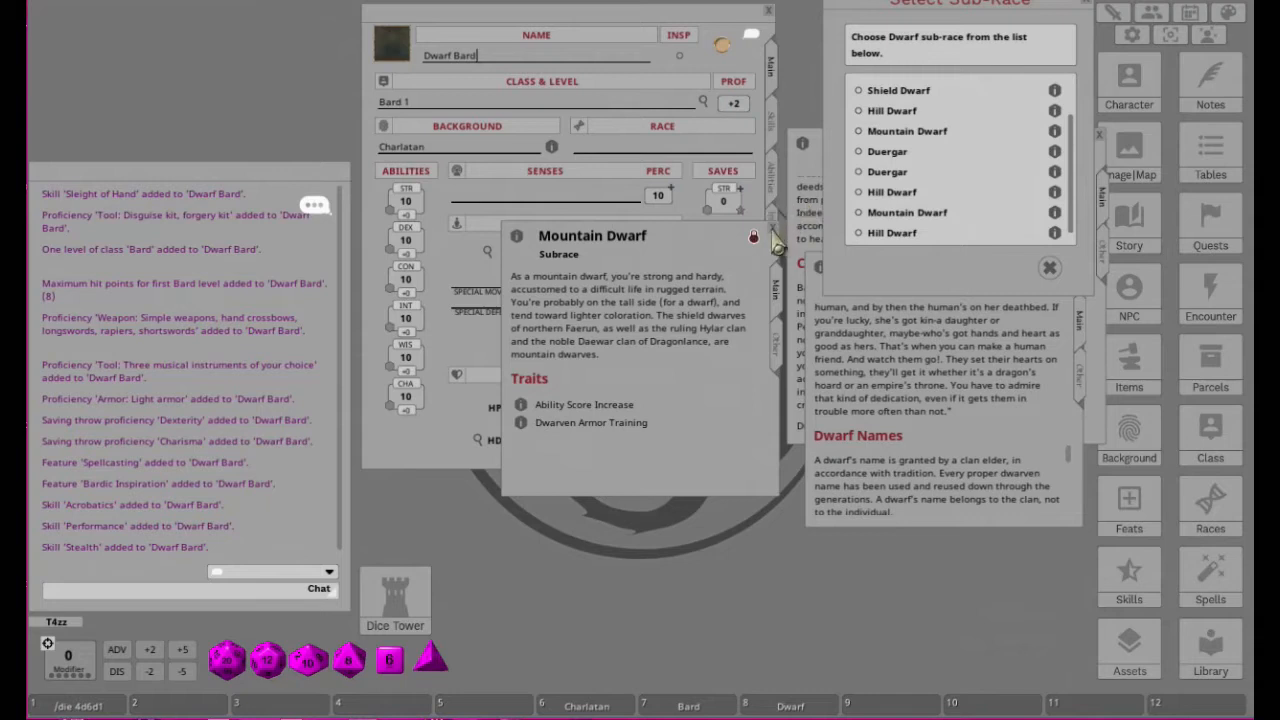
{"action": "left_click", "coordinate": [775, 236]}
Step: Read the Ability Score Increase trait of the first of the two plain Duergar entries, then close its records
{"action": "scroll", "coordinate": [970, 200], "scroll_direction": "up", "scroll_amount": 2}
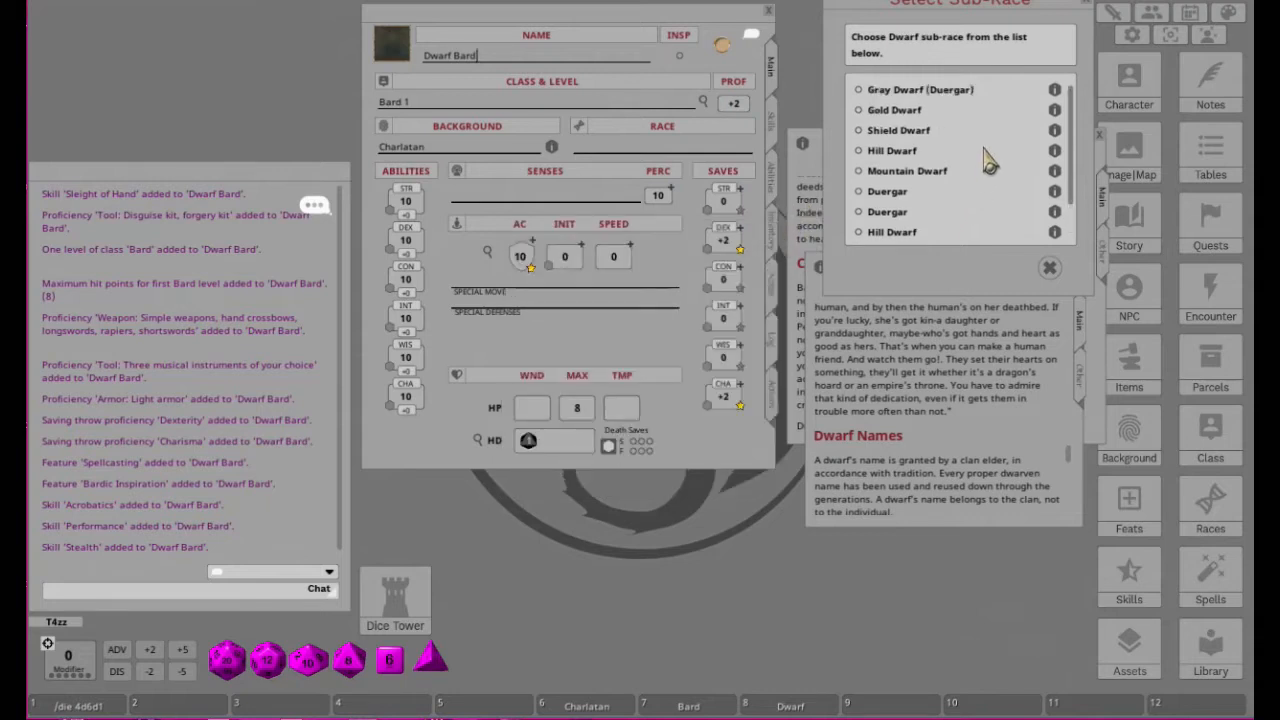
{"action": "scroll", "coordinate": [987, 128], "scroll_direction": "down", "scroll_amount": 1}
{"action": "scroll", "coordinate": [987, 128], "scroll_direction": "down", "scroll_amount": 1}
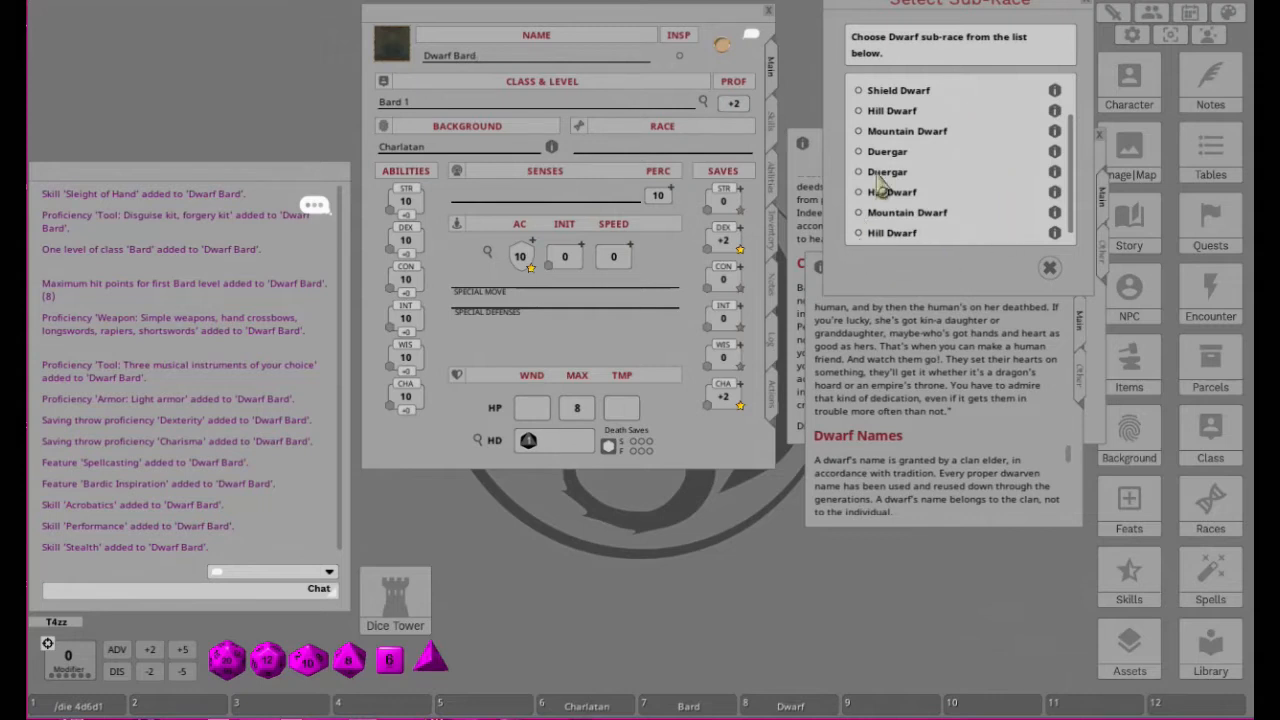
{"action": "left_click", "coordinate": [1054, 151]}
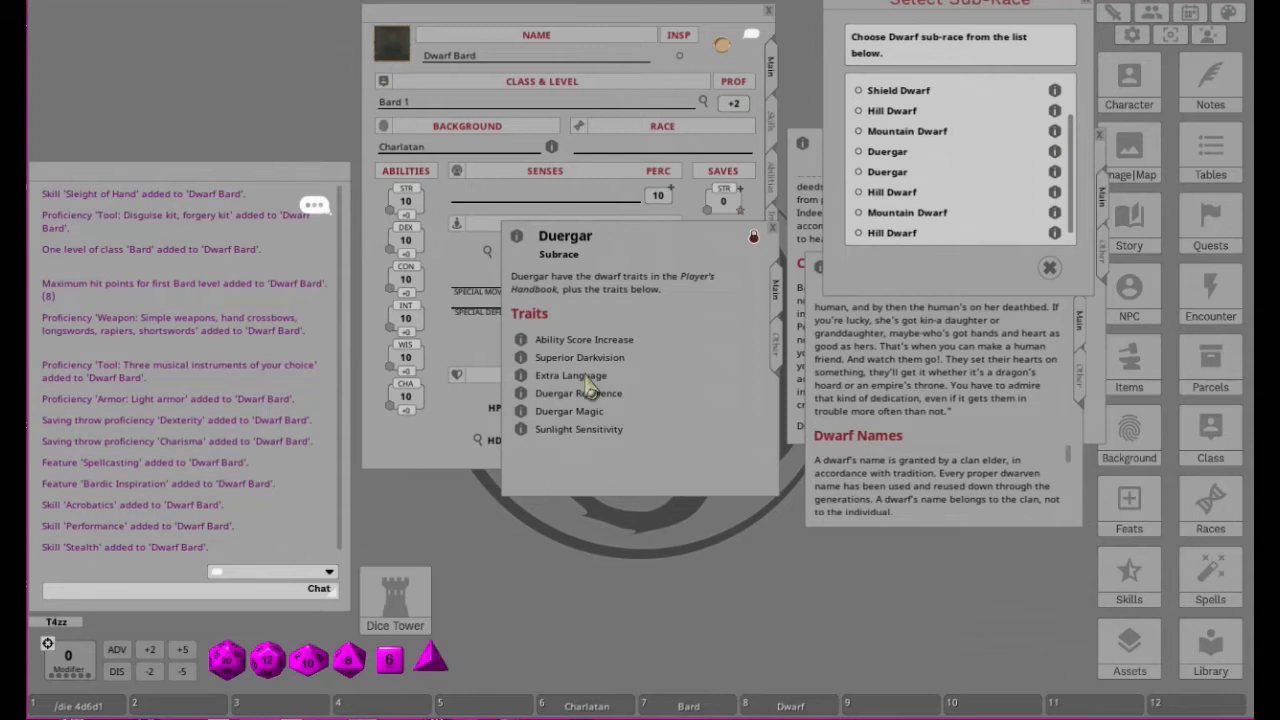
{"action": "left_click", "coordinate": [518, 342]}
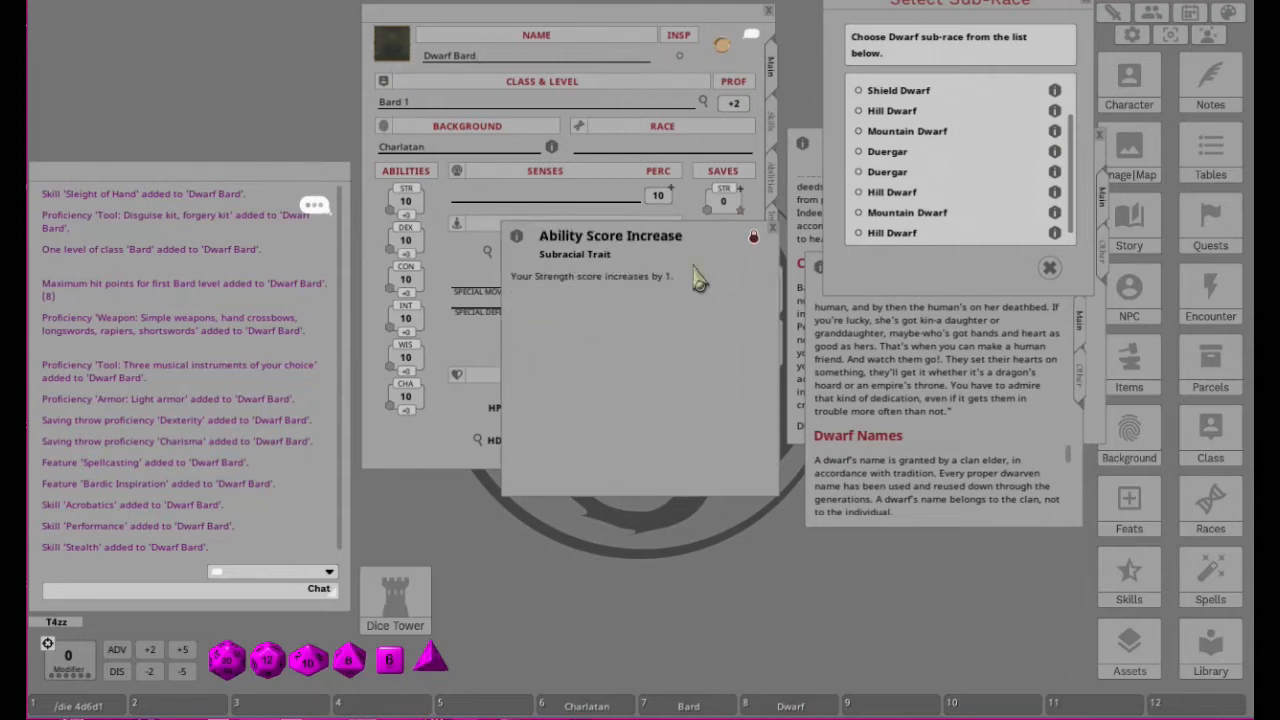
{"action": "left_click", "coordinate": [773, 231]}
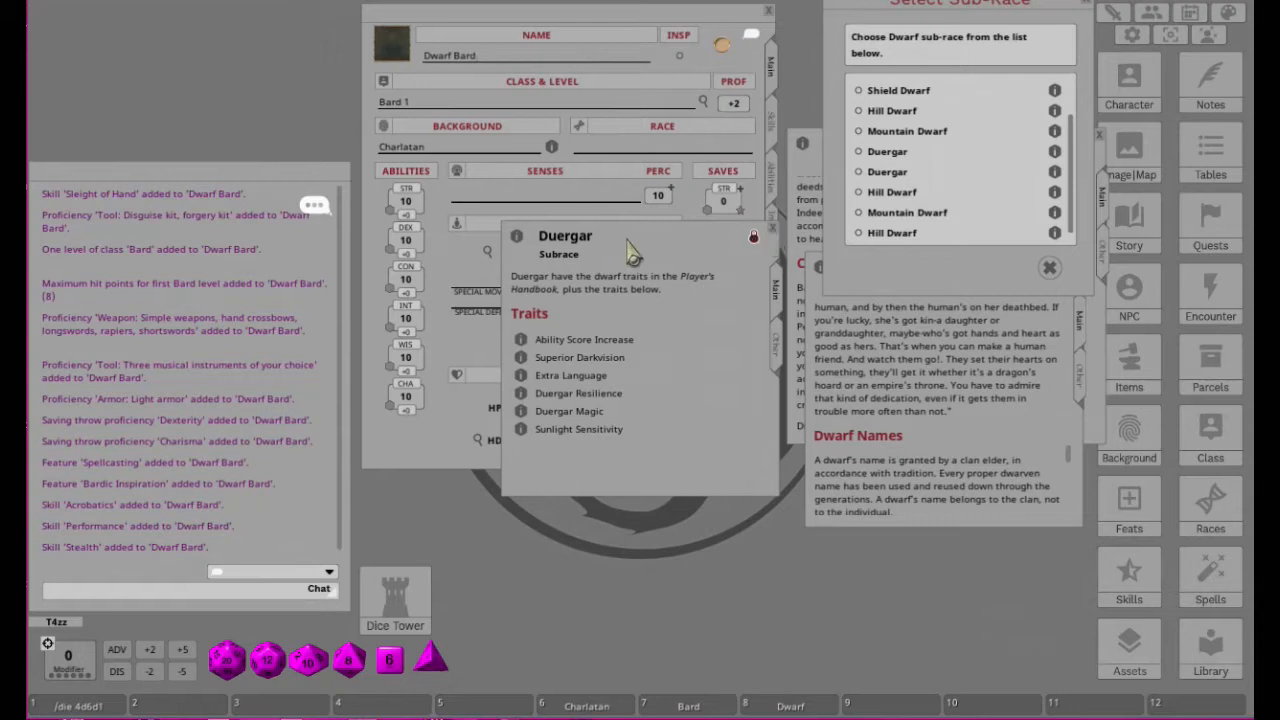
{"action": "left_click_drag", "start_coordinate": [634, 250], "coordinate": [624, 362]}
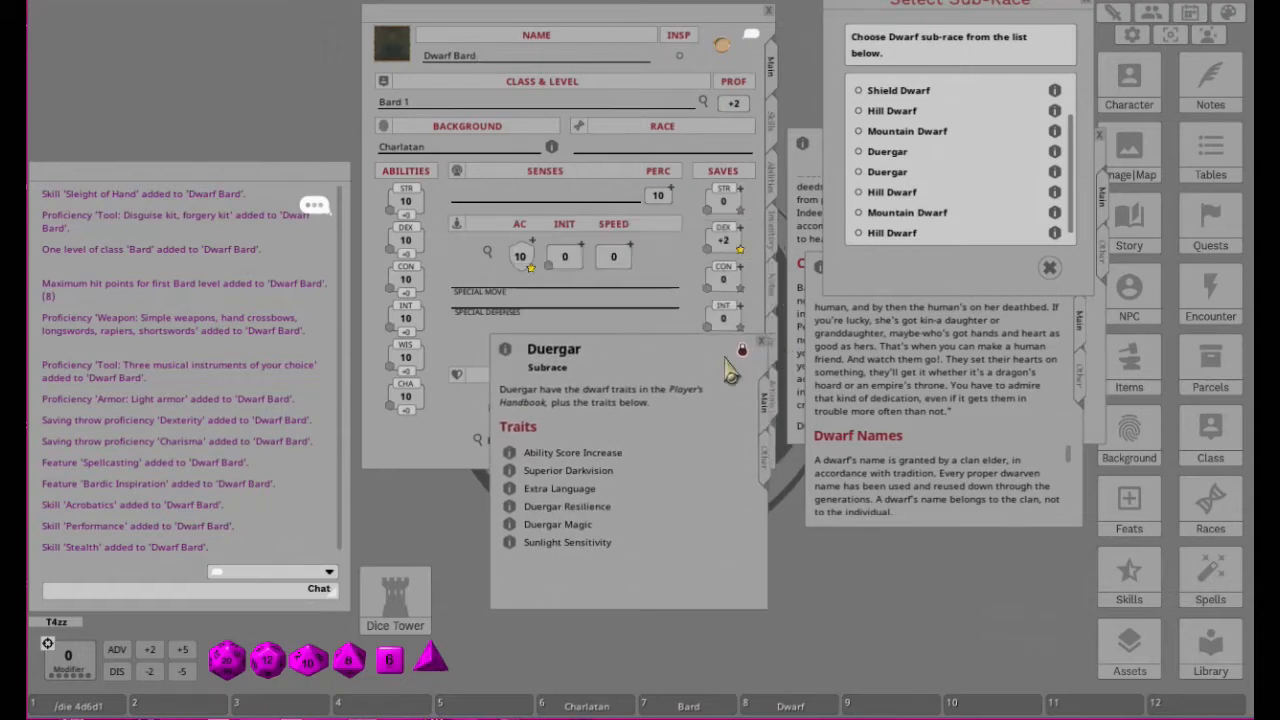
{"action": "left_click", "coordinate": [762, 342]}
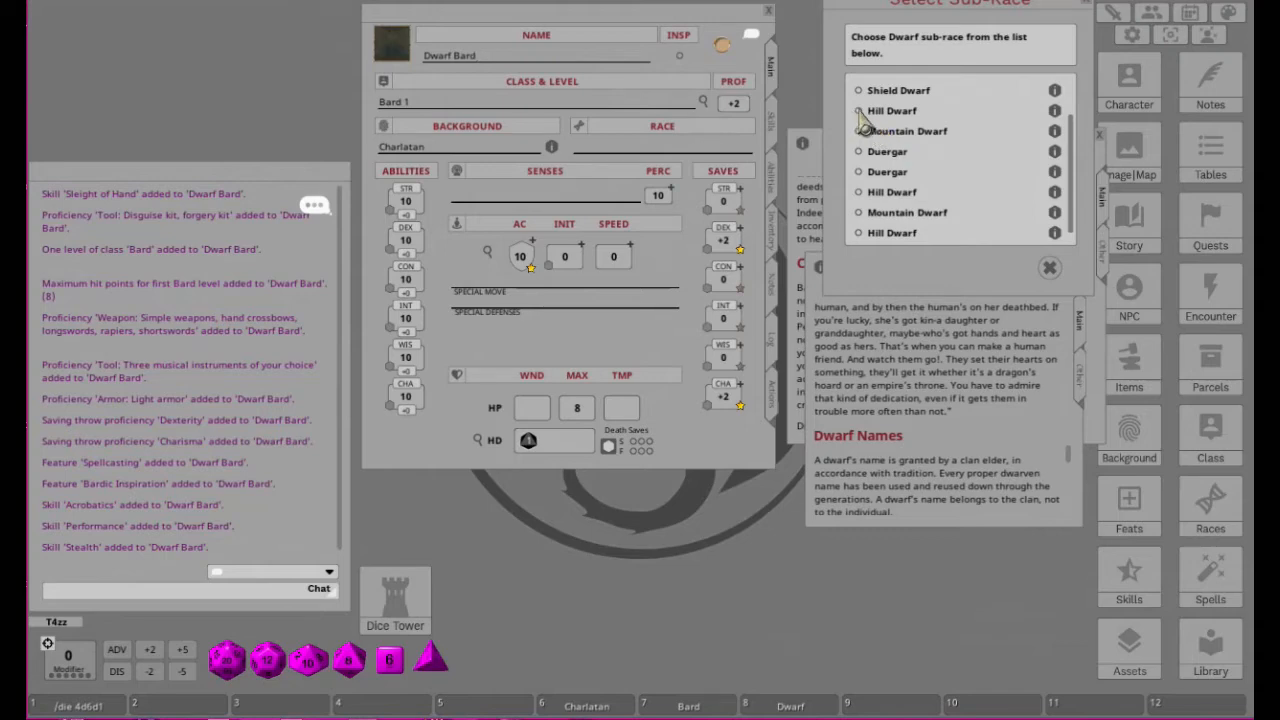
Step: Check the ability increase of the last Hill Dwarf entry, choose that sub-race for the Dwarf Bard, and close its record
{"action": "left_click", "coordinate": [1054, 233]}
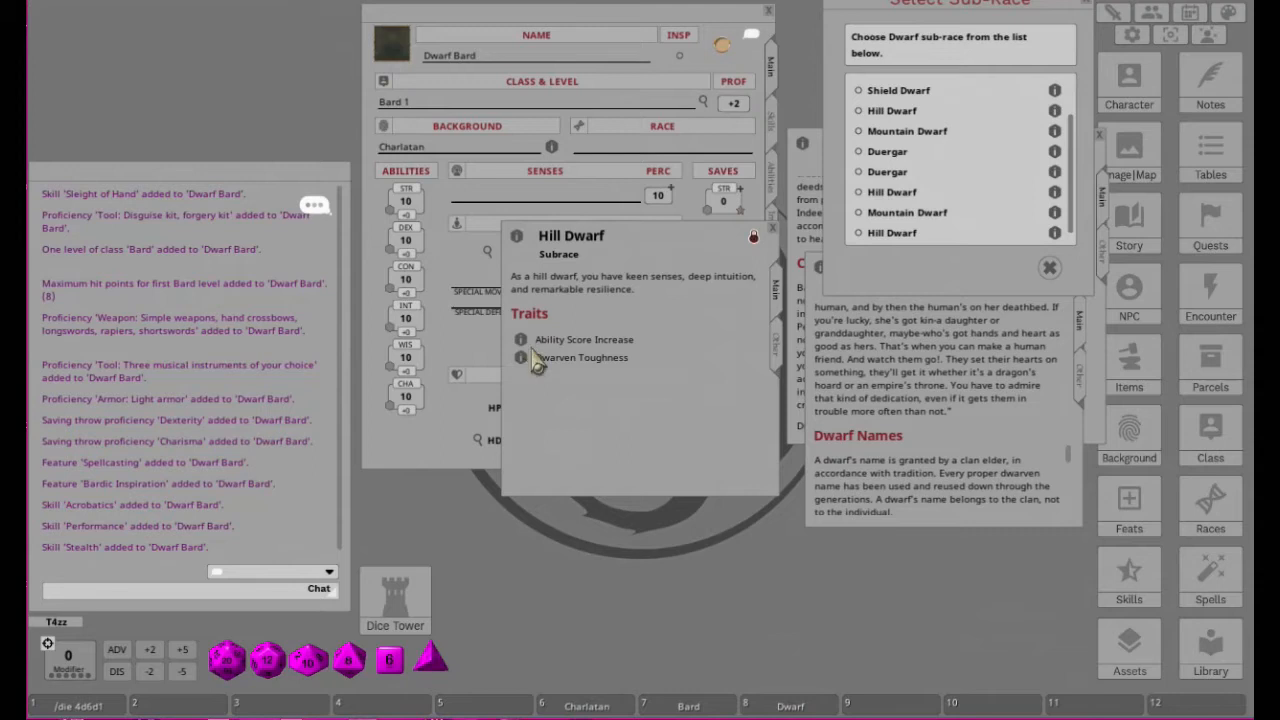
{"action": "left_click", "coordinate": [520, 340]}
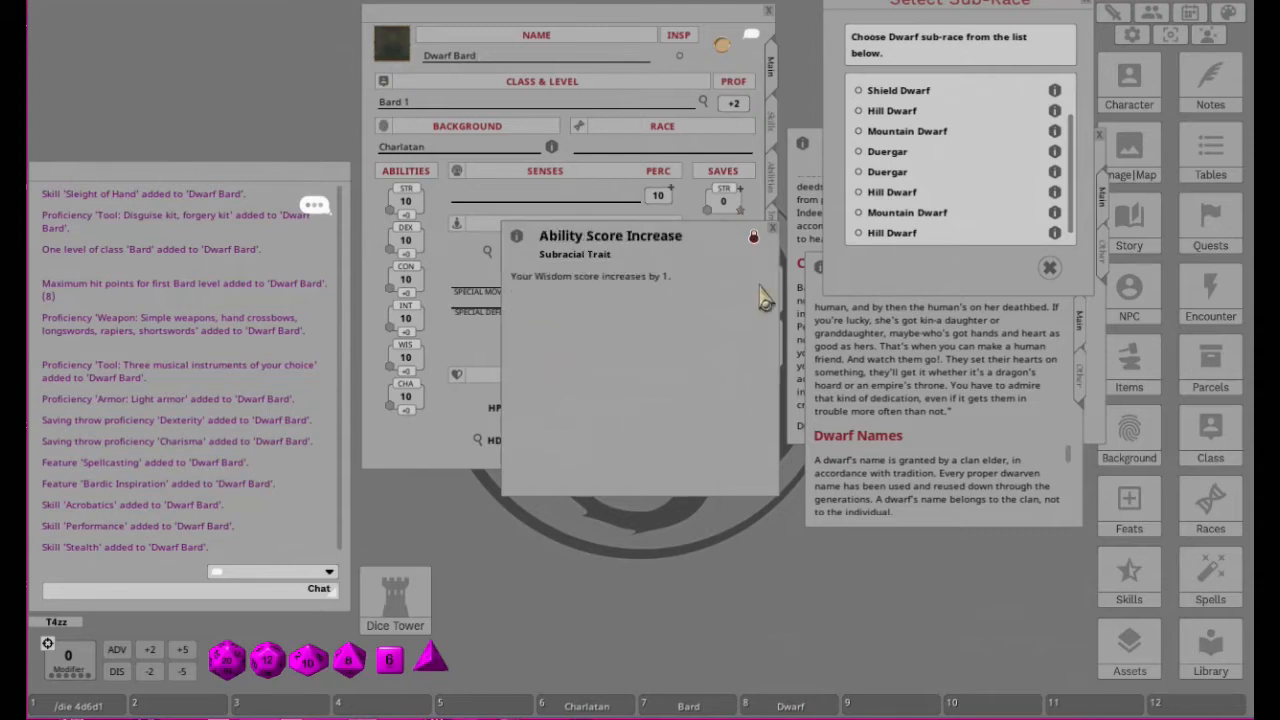
{"action": "left_click", "coordinate": [772, 227]}
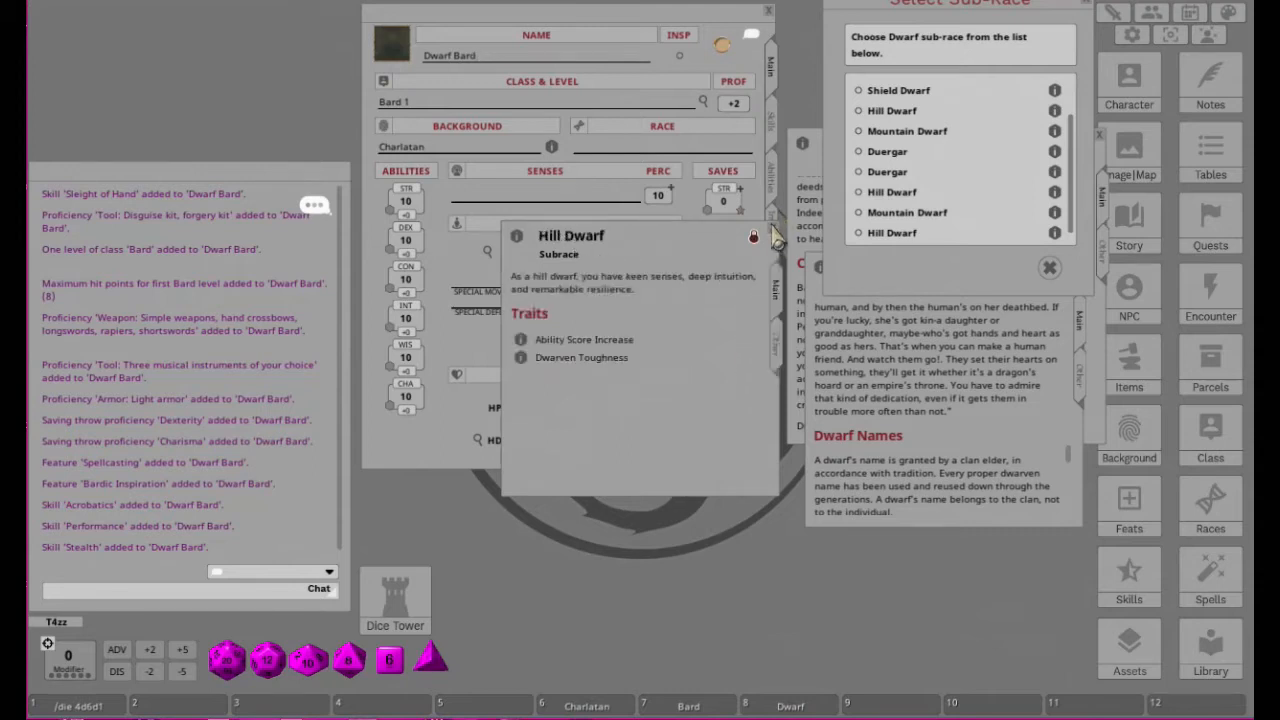
{"action": "left_click", "coordinate": [861, 235]}
{"action": "left_click", "coordinate": [1020, 268]}
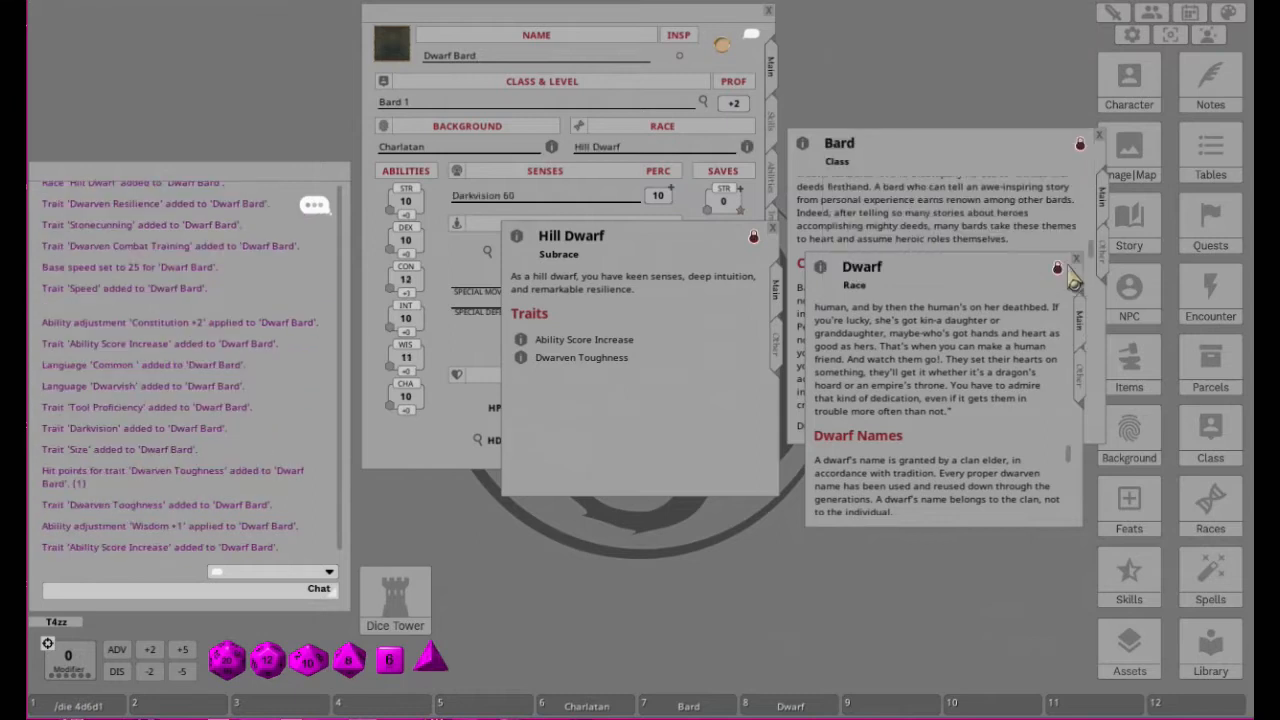
{"action": "left_click", "coordinate": [772, 229]}
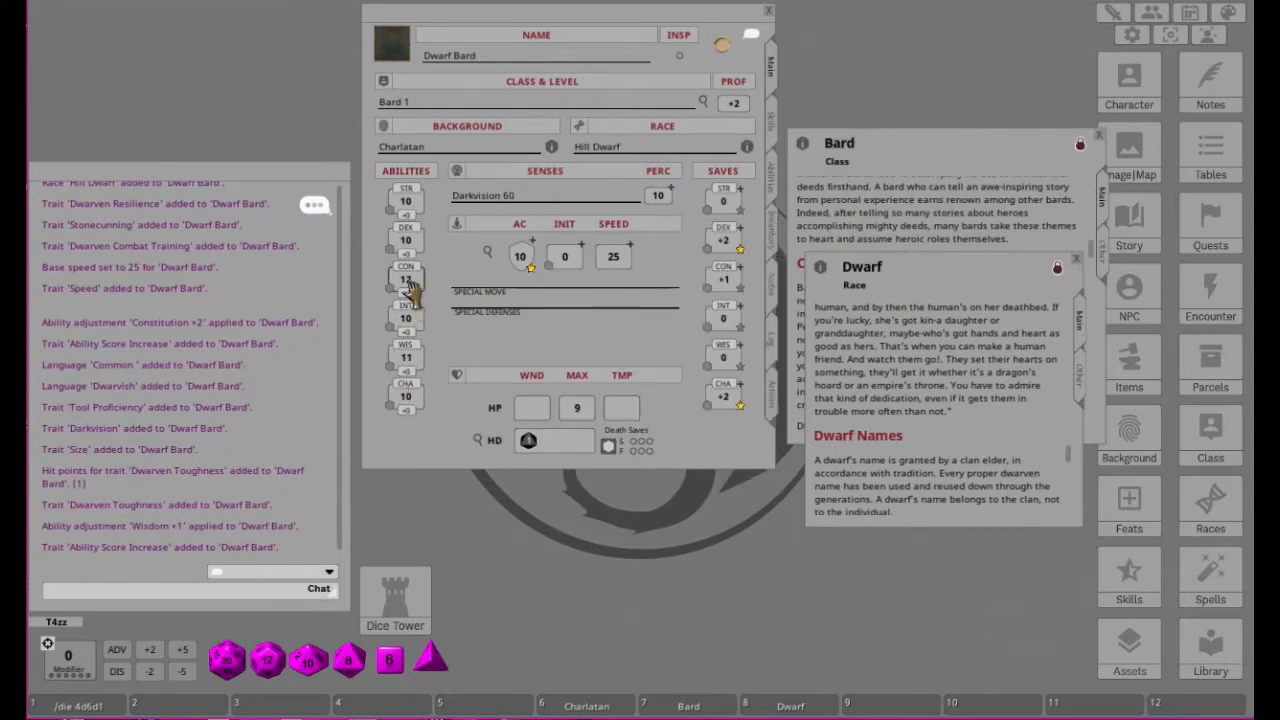
Step: Using the 4d6d1 rolls in the chat and the Bard's Quick Build advice, set Dexterity and Charisma to 16
{"action": "scroll", "coordinate": [292, 400], "scroll_direction": "up", "scroll_amount": 5}
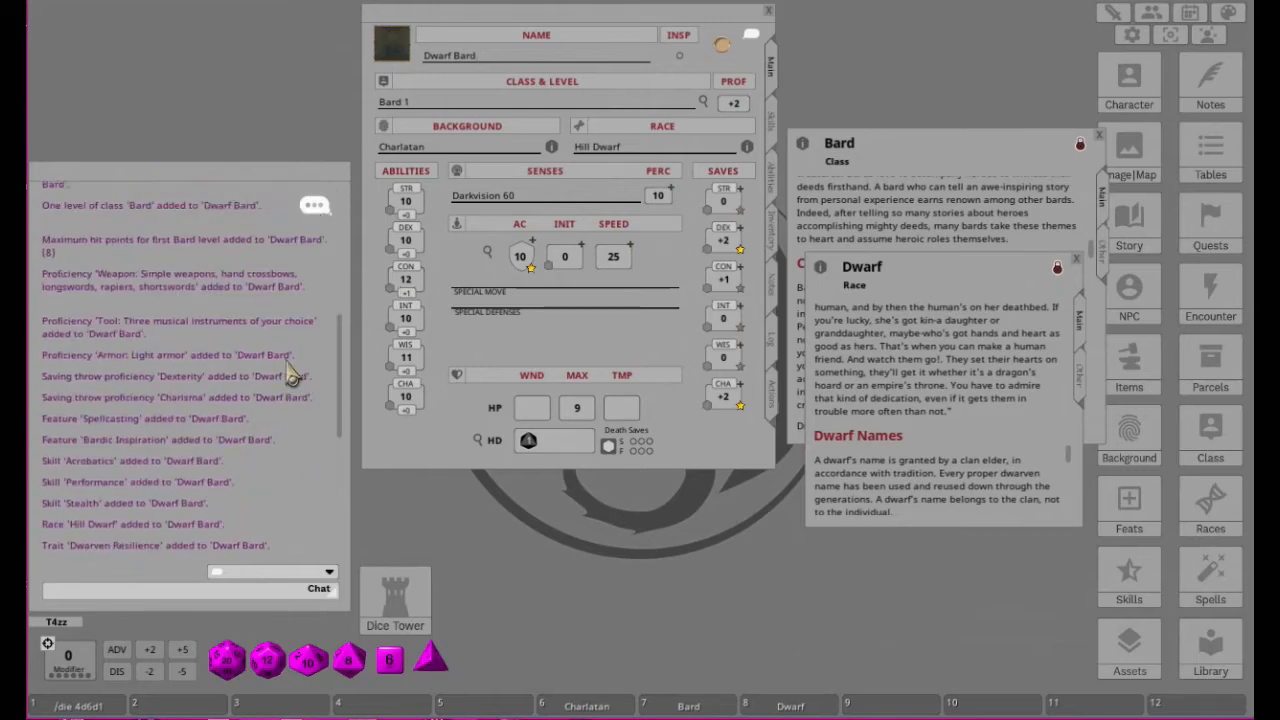
{"action": "scroll", "coordinate": [292, 375], "scroll_direction": "down", "scroll_amount": 5}
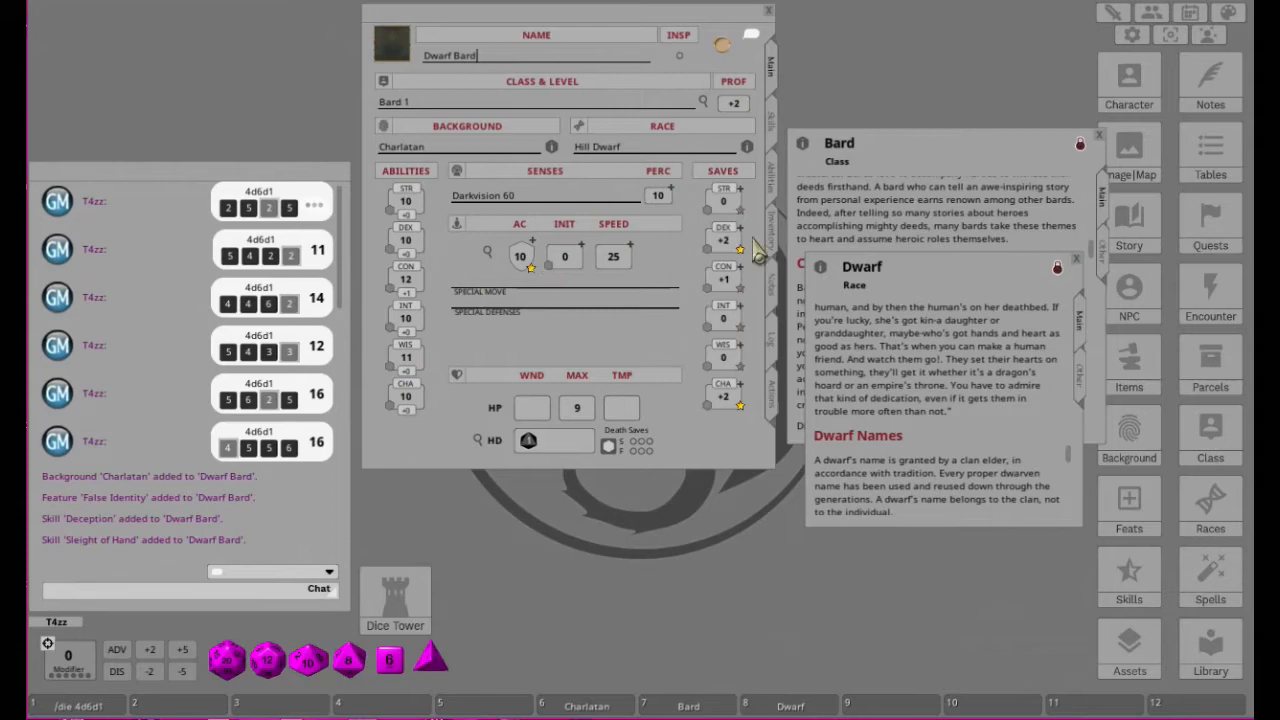
{"action": "left_click", "coordinate": [926, 152]}
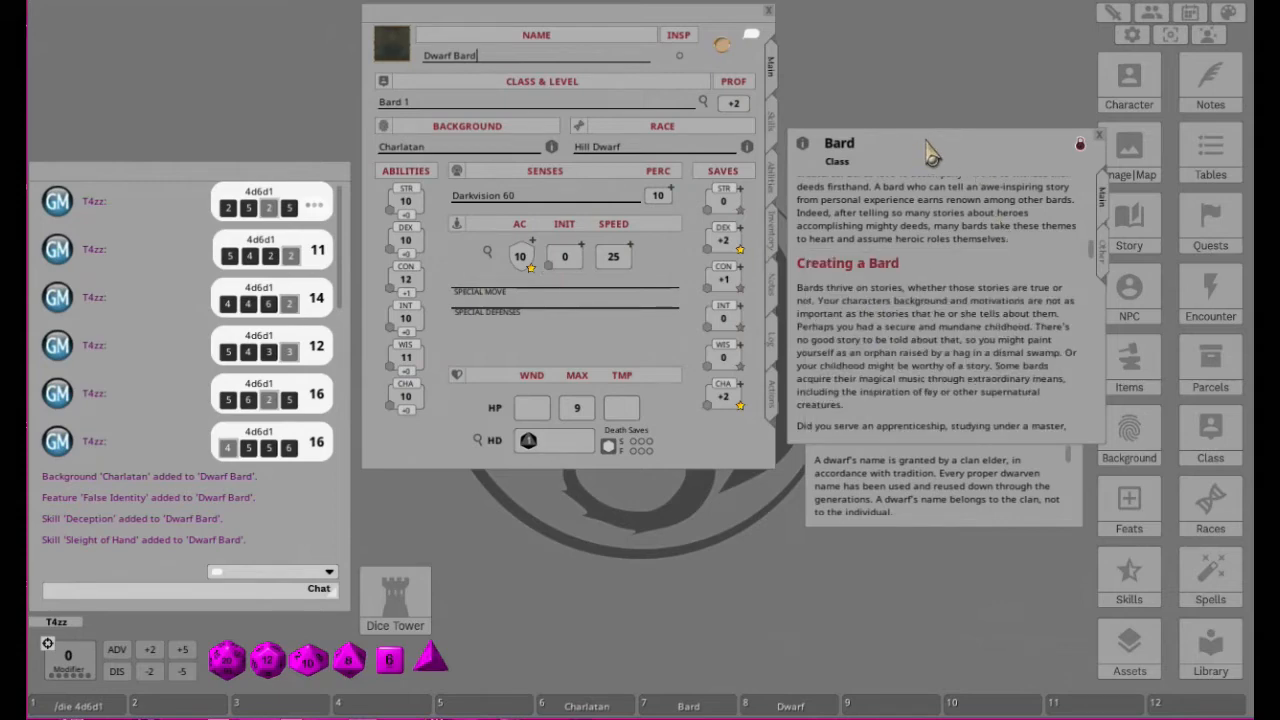
{"action": "scroll", "coordinate": [965, 340], "scroll_direction": "down", "scroll_amount": 8}
{"action": "scroll", "coordinate": [962, 355], "scroll_direction": "up", "scroll_amount": 1}
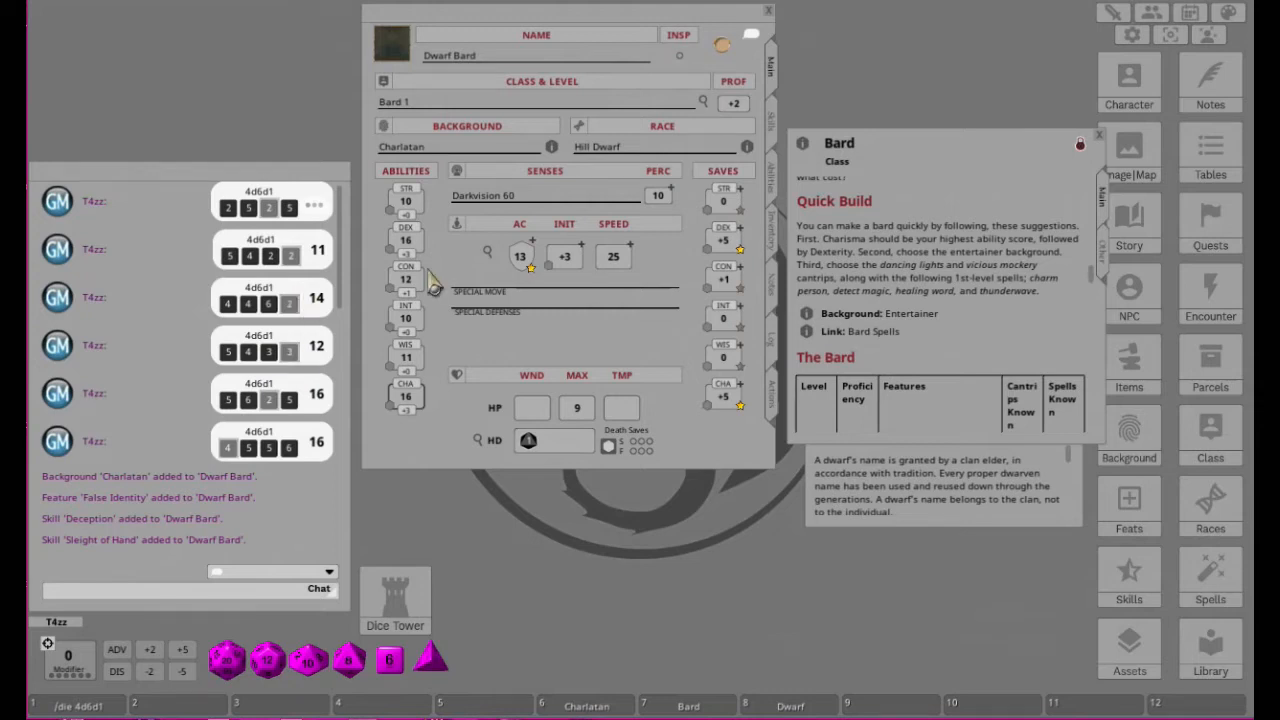
Step: Set Constitution to 16, including the racial +2 bonus, and Strength to 11 on the Dwarf Bard's sheet
{"action": "left_click_drag", "start_coordinate": [312, 312], "coordinate": [407, 285]}
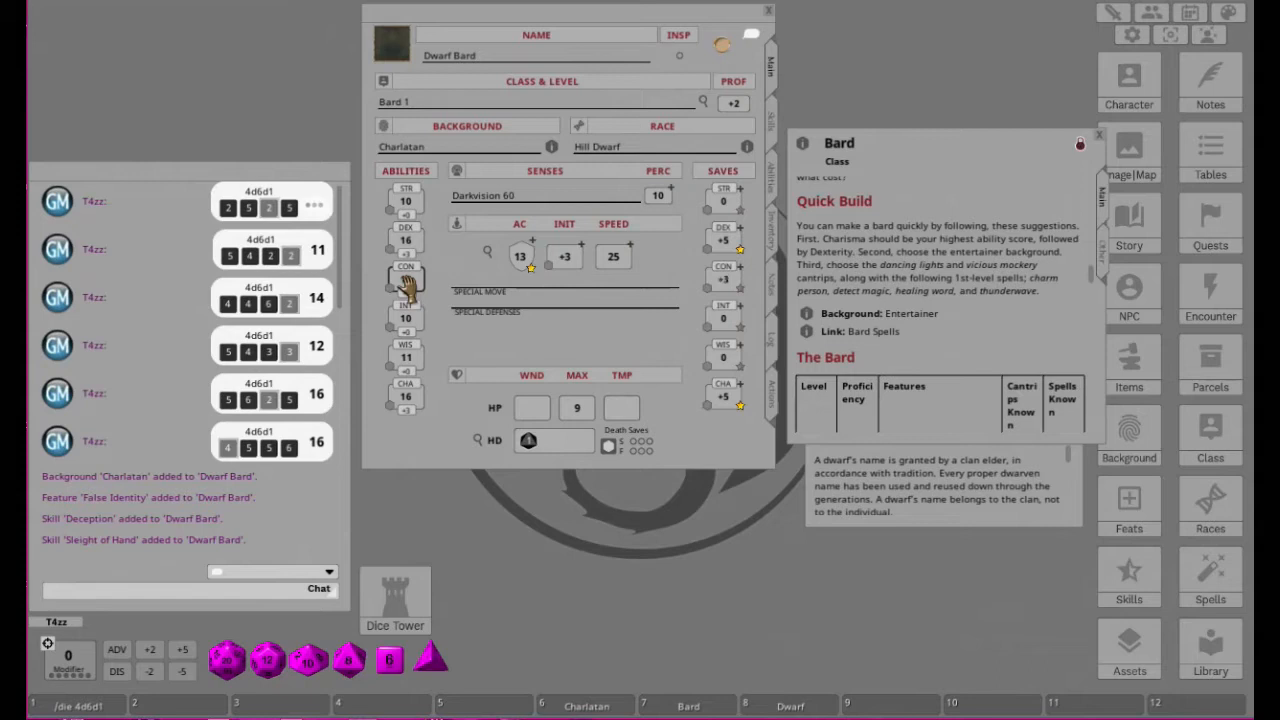
{"action": "left_click_drag", "start_coordinate": [407, 286], "coordinate": [408, 285]}
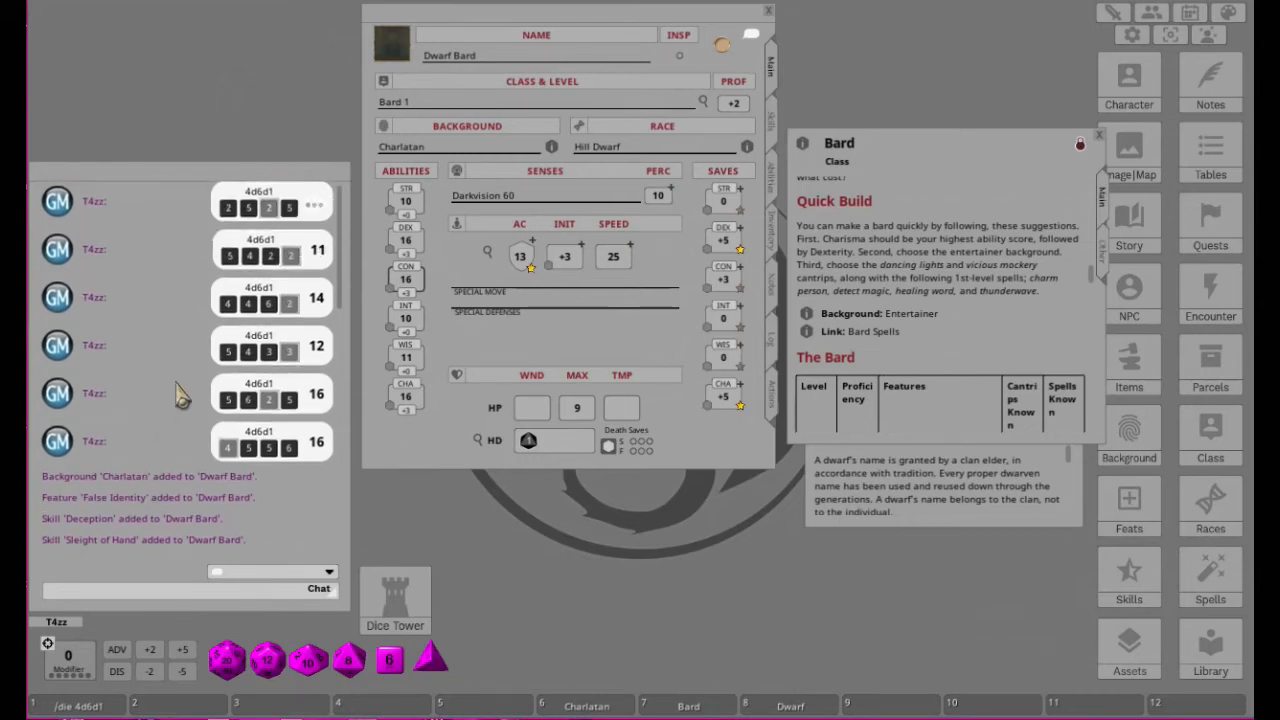
{"action": "scroll", "coordinate": [187, 372], "scroll_direction": "up", "scroll_amount": 1}
{"action": "scroll", "coordinate": [209, 262], "scroll_direction": "down", "scroll_amount": 1}
{"action": "scroll", "coordinate": [206, 260], "scroll_direction": "up", "scroll_amount": 1}
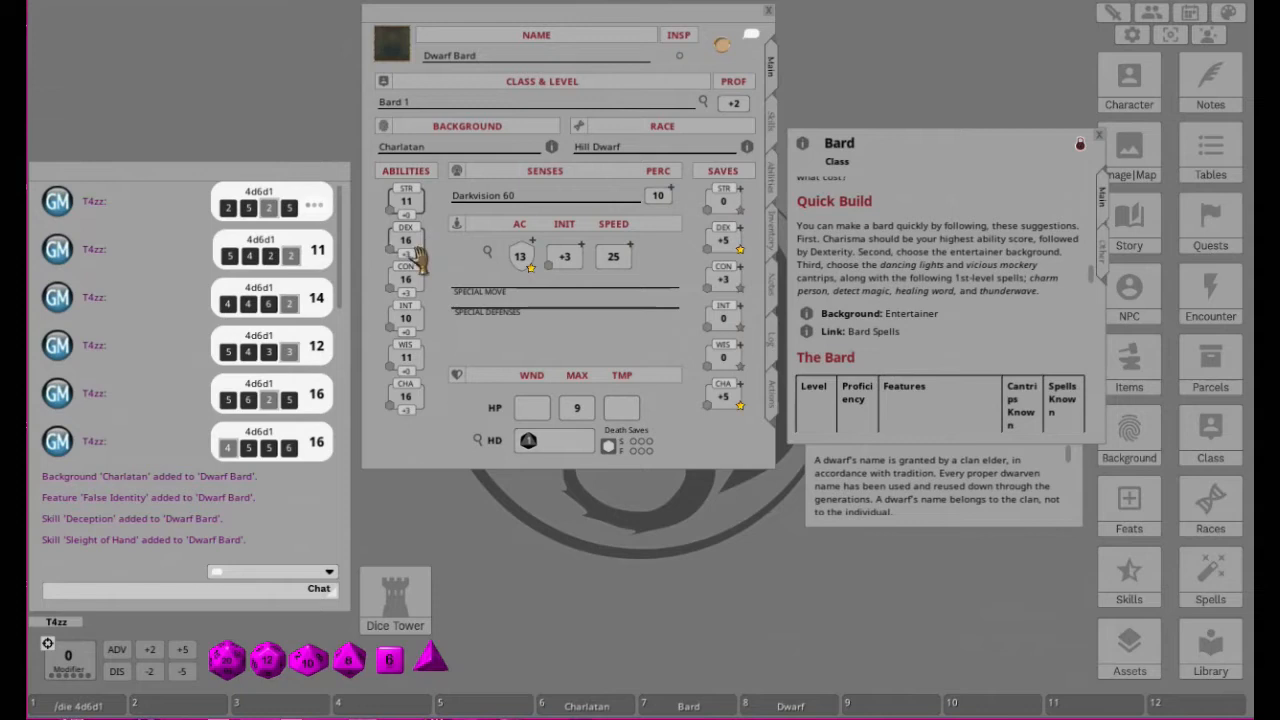
Step: Set Intelligence to 12, Wisdom to 13 with its racial bonus, and the maximum hit points to 11
{"action": "left_click", "coordinate": [407, 319]}
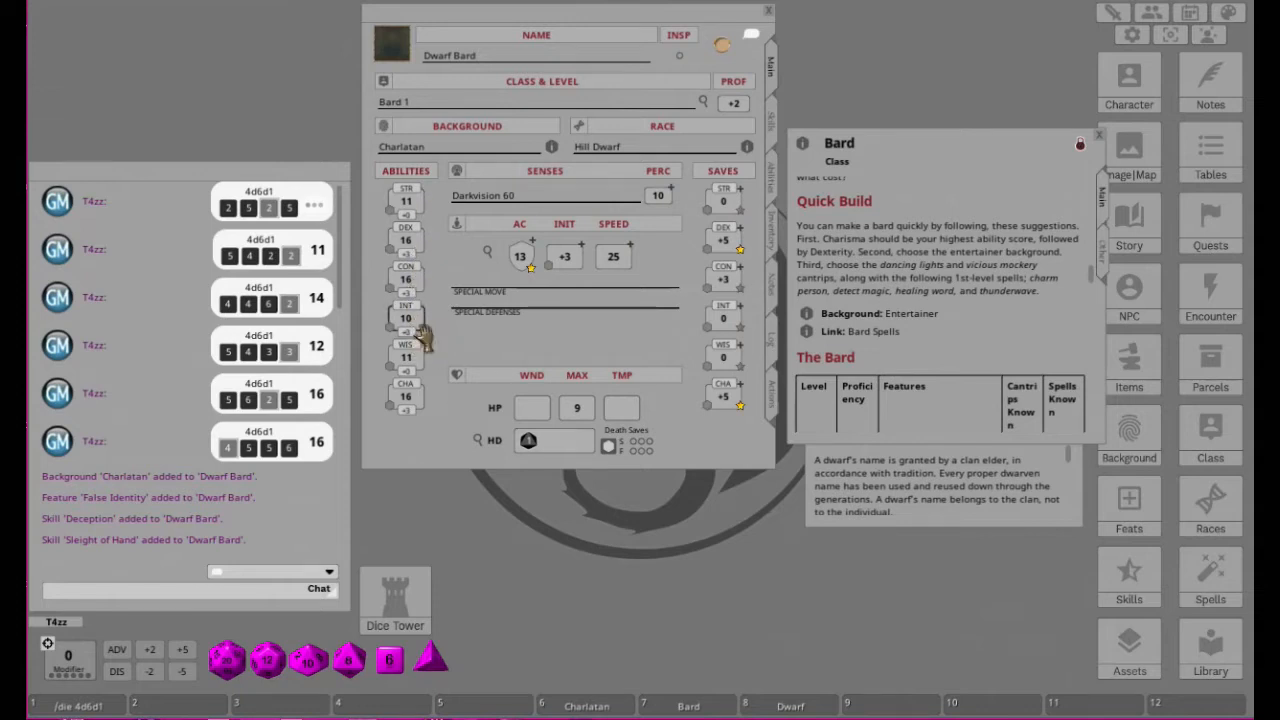
{"action": "left_click", "coordinate": [407, 358]}
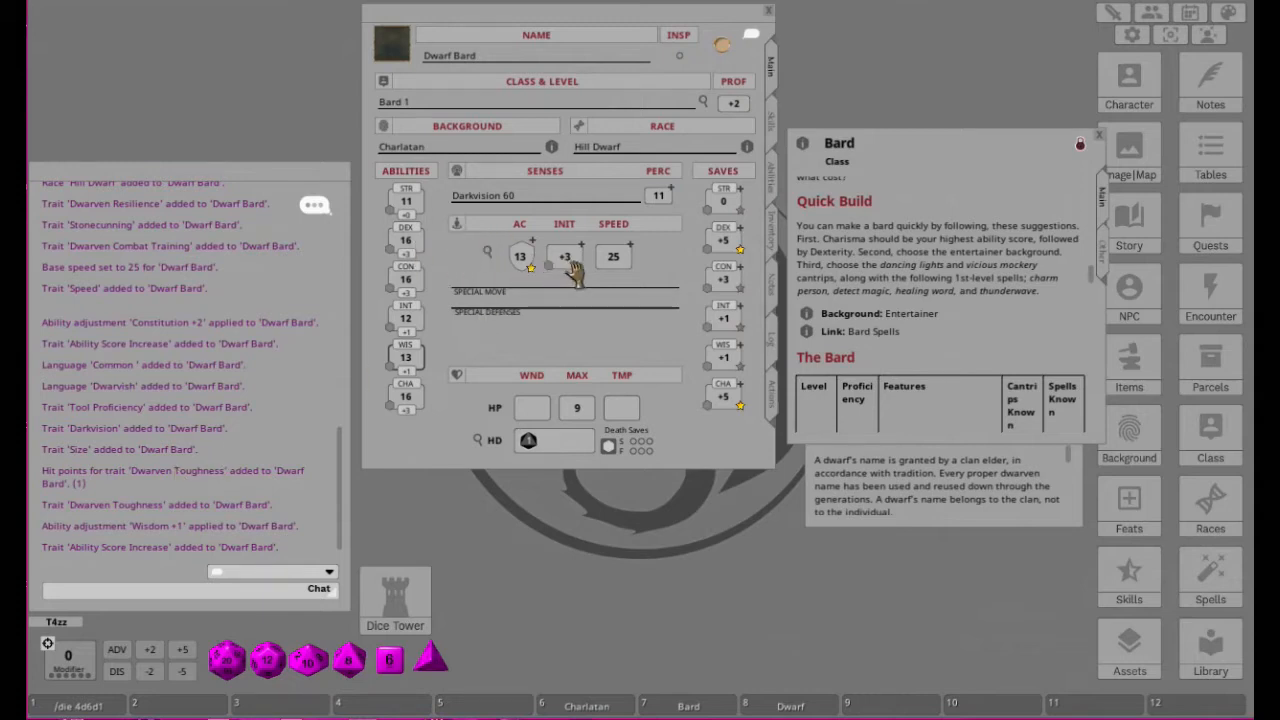
{"action": "left_click", "coordinate": [574, 415]}
{"action": "type", "text": "9"}
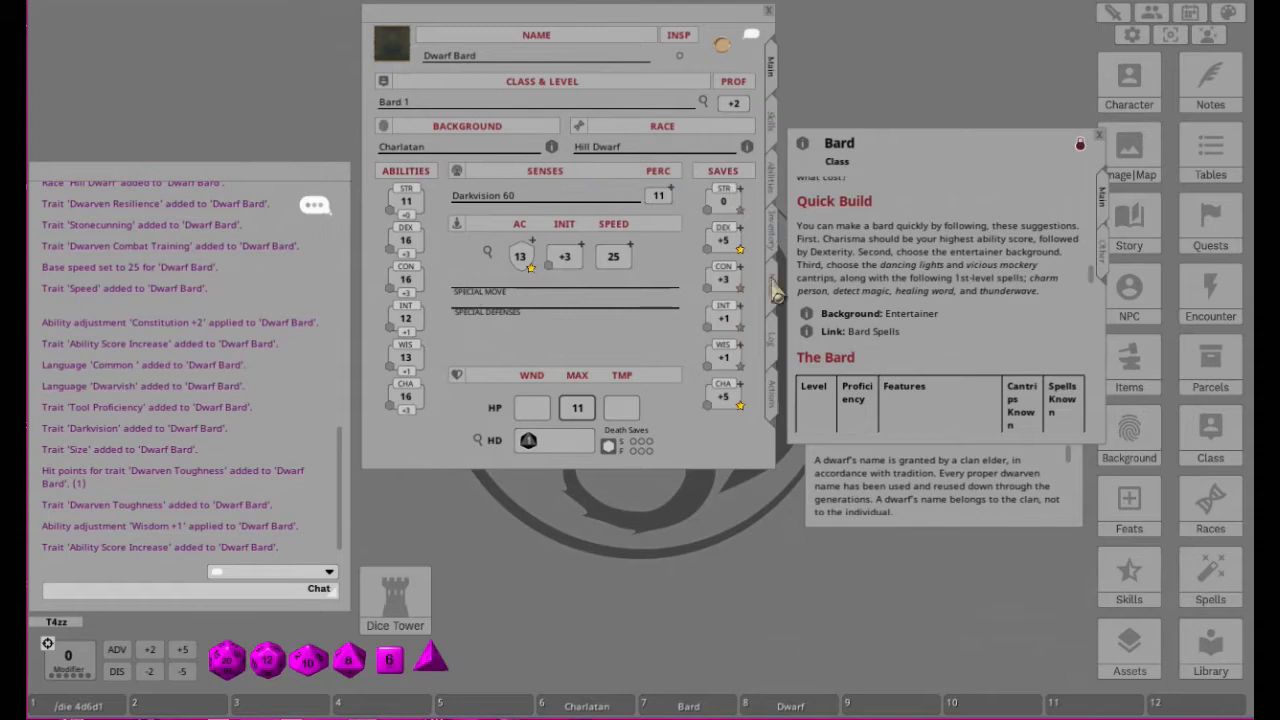
Step: Review the Dwarf Bard's skills, features, traits and proficiencies, closing the Bard class and Dwarf race records along the way
{"action": "left_click", "coordinate": [776, 122]}
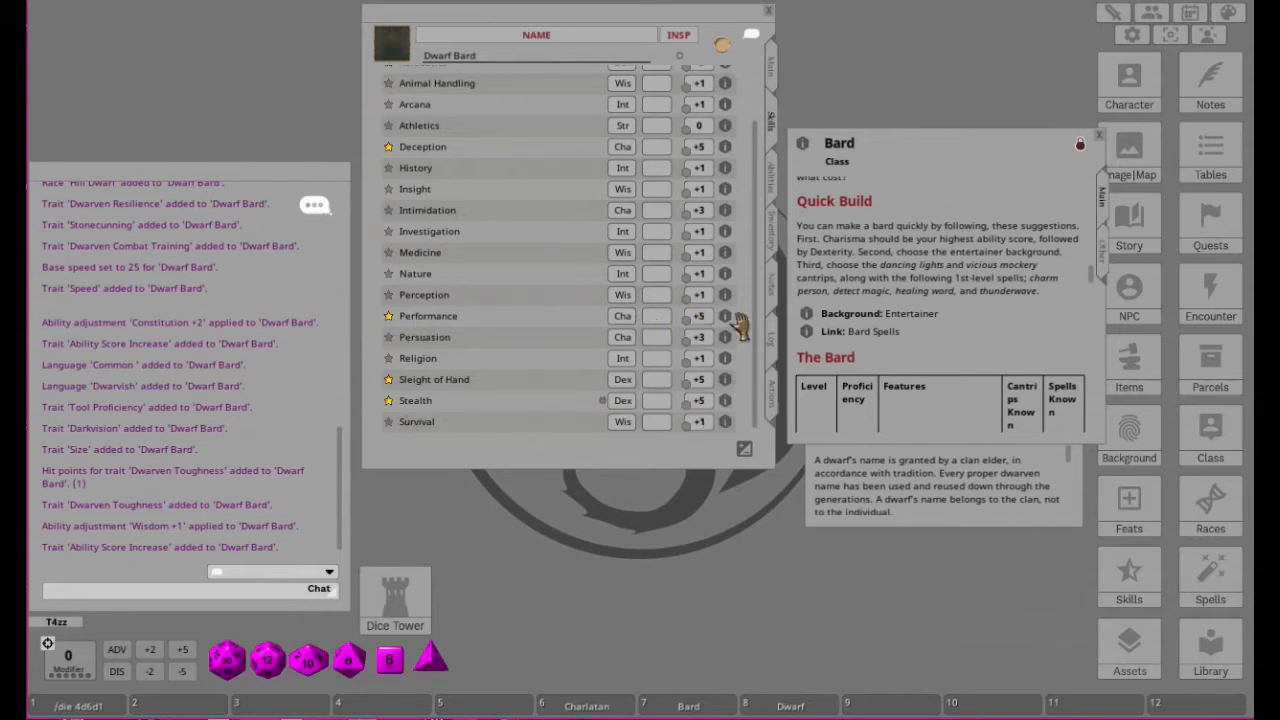
{"action": "scroll", "coordinate": [590, 275], "scroll_direction": "up", "scroll_amount": 3}
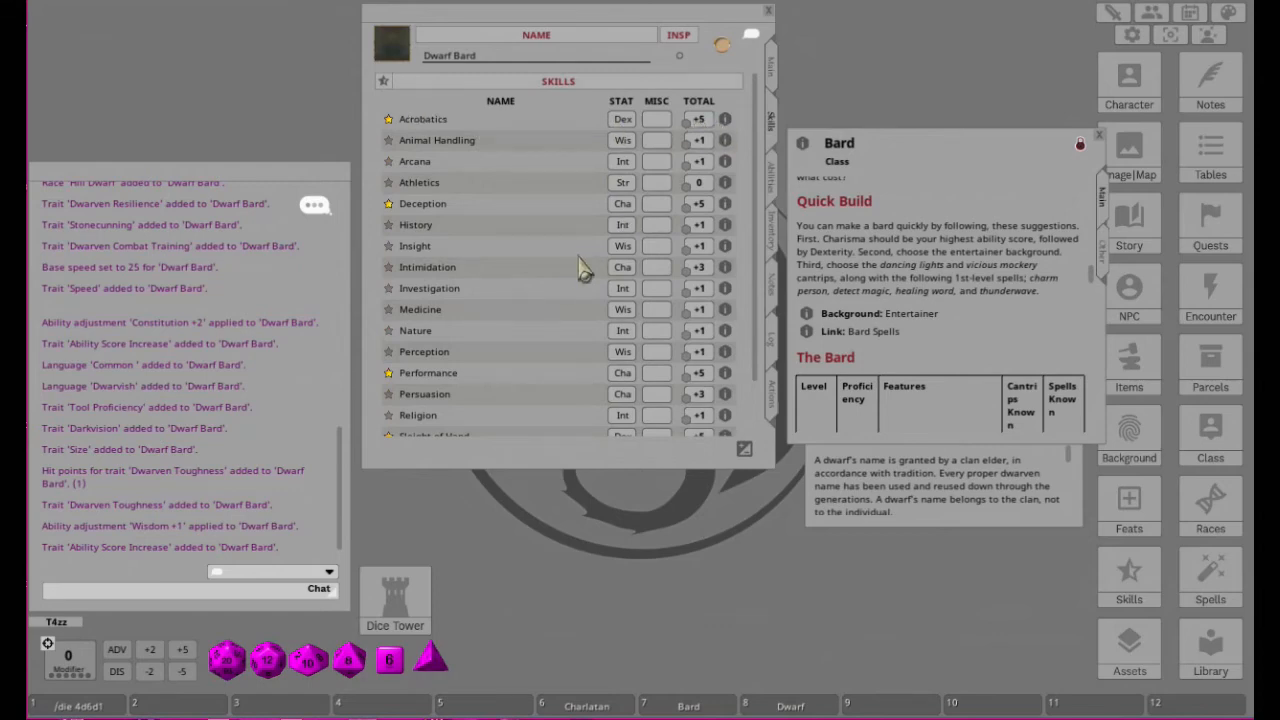
{"action": "scroll", "coordinate": [578, 268], "scroll_direction": "down", "scroll_amount": 2}
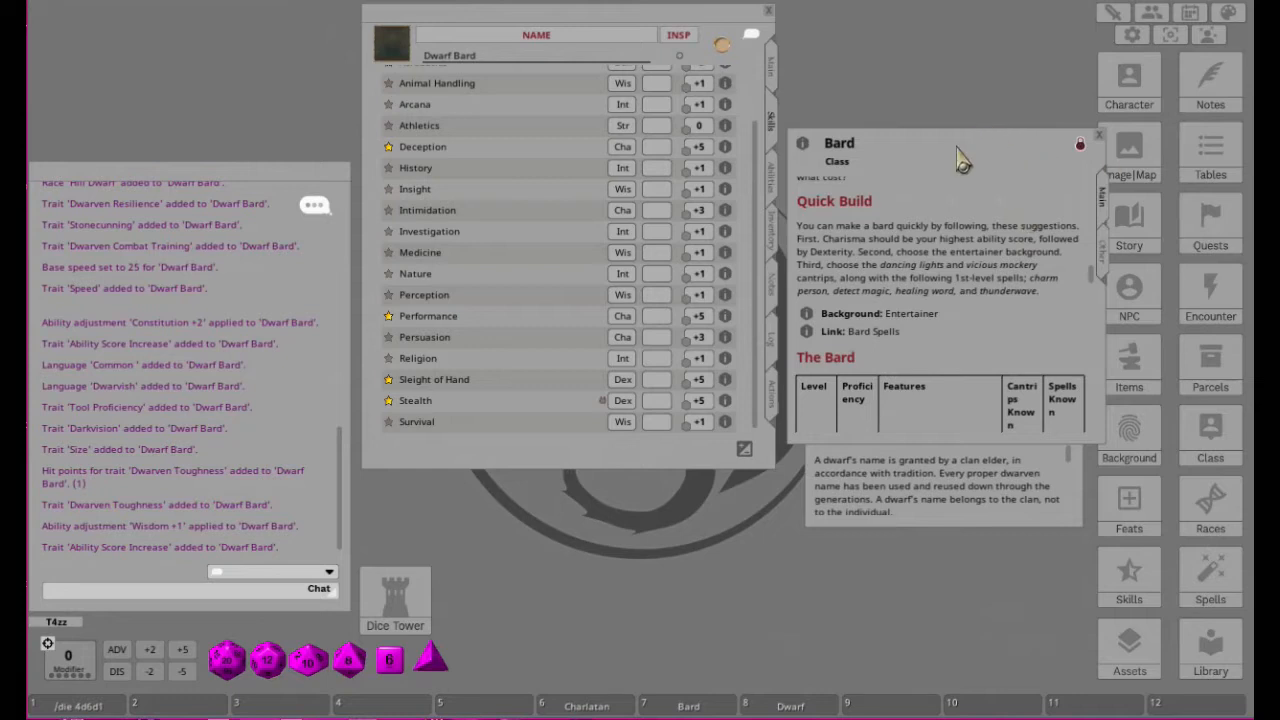
{"action": "left_click", "coordinate": [1099, 135]}
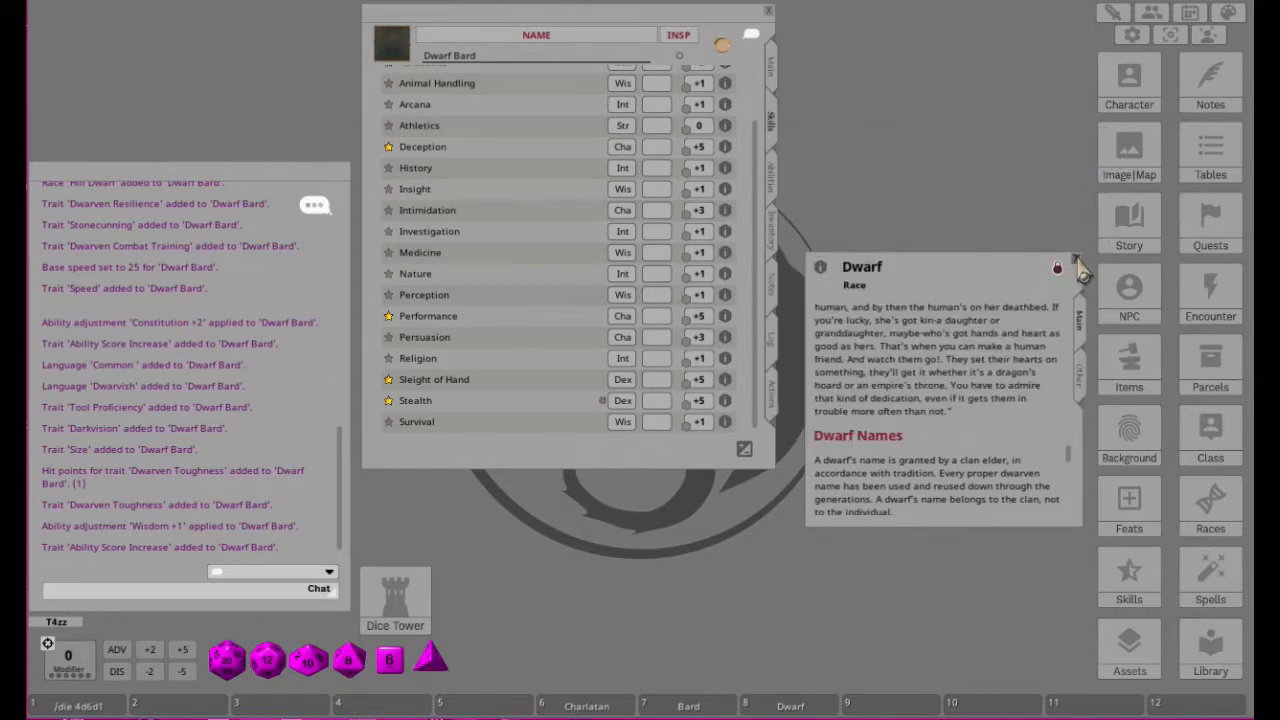
{"action": "left_click", "coordinate": [1077, 261]}
{"action": "left_click", "coordinate": [776, 188]}
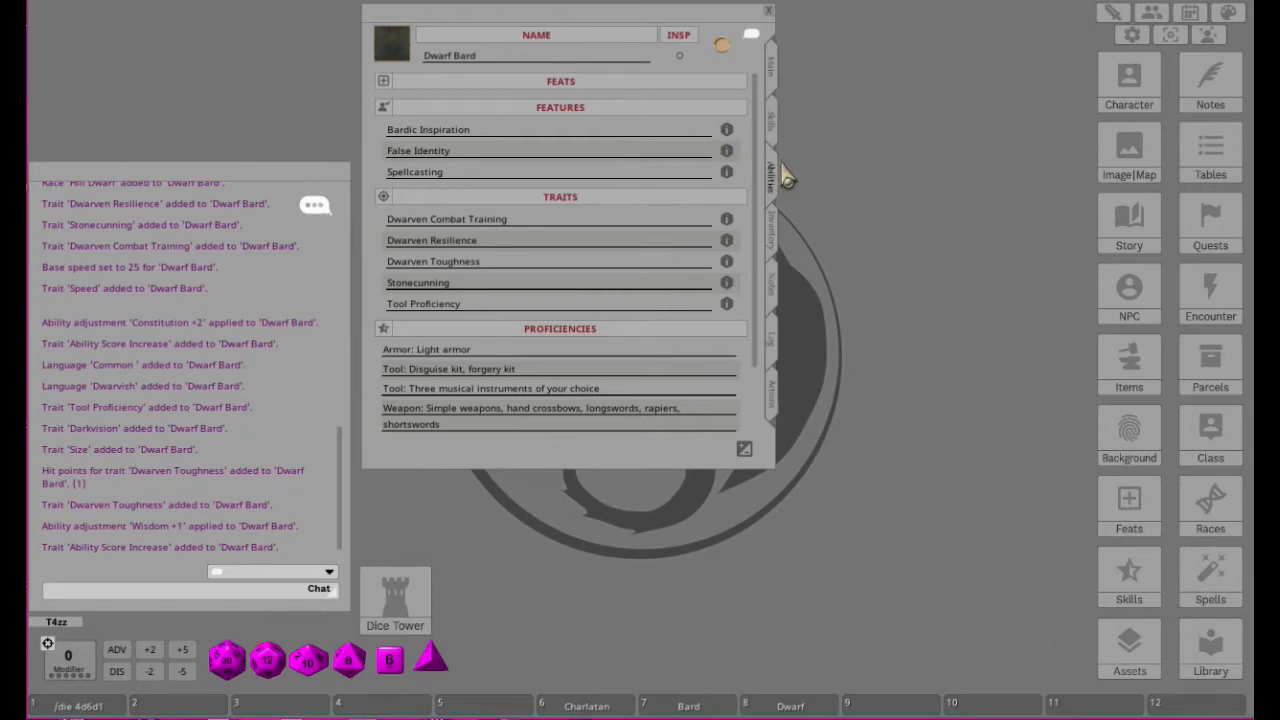
Step: Show the Dwarf Bard's inventory and arrange it beside an enlarged Charlatan background record
{"action": "left_click", "coordinate": [773, 238]}
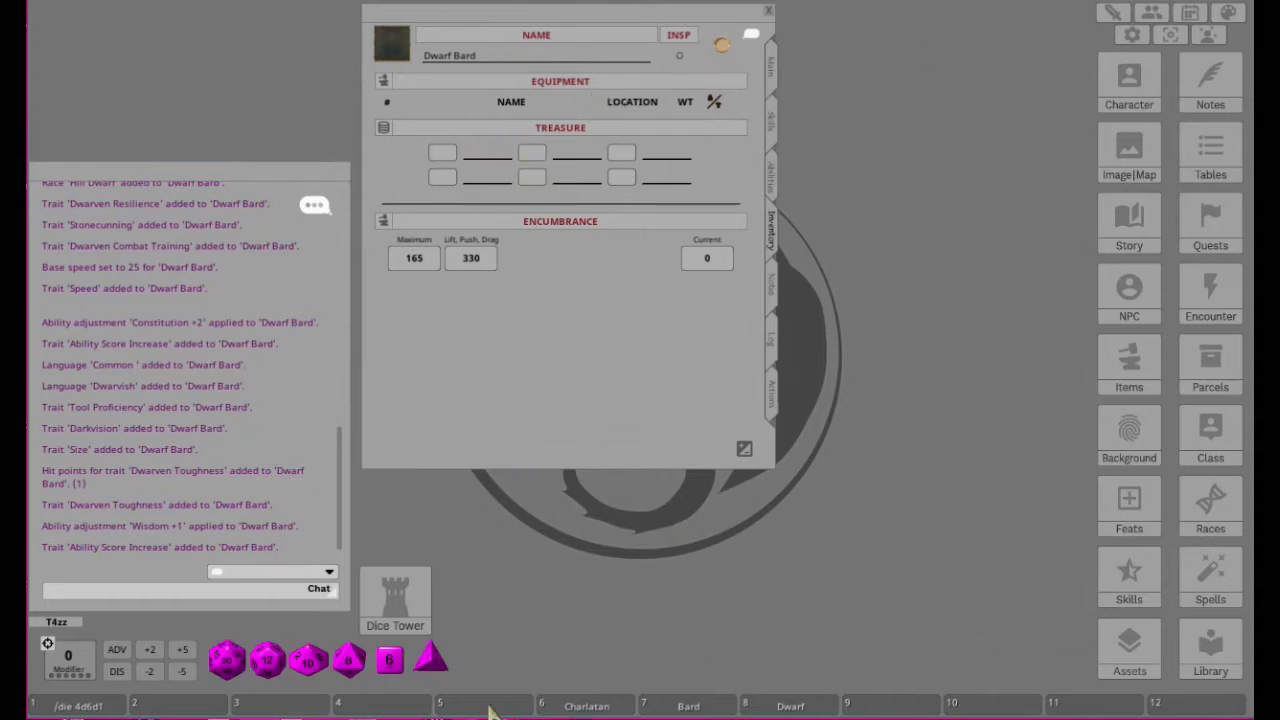
{"action": "left_click", "coordinate": [595, 706]}
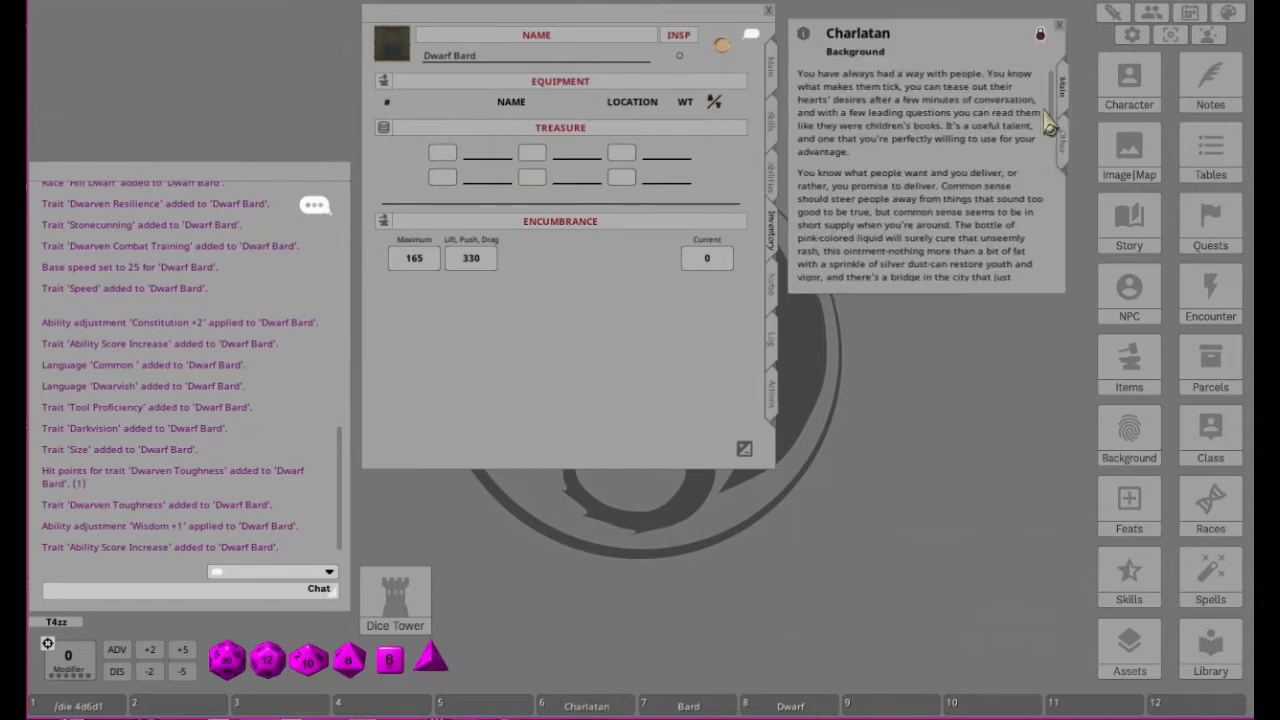
{"action": "left_click_drag", "start_coordinate": [1066, 292], "coordinate": [1170, 414]}
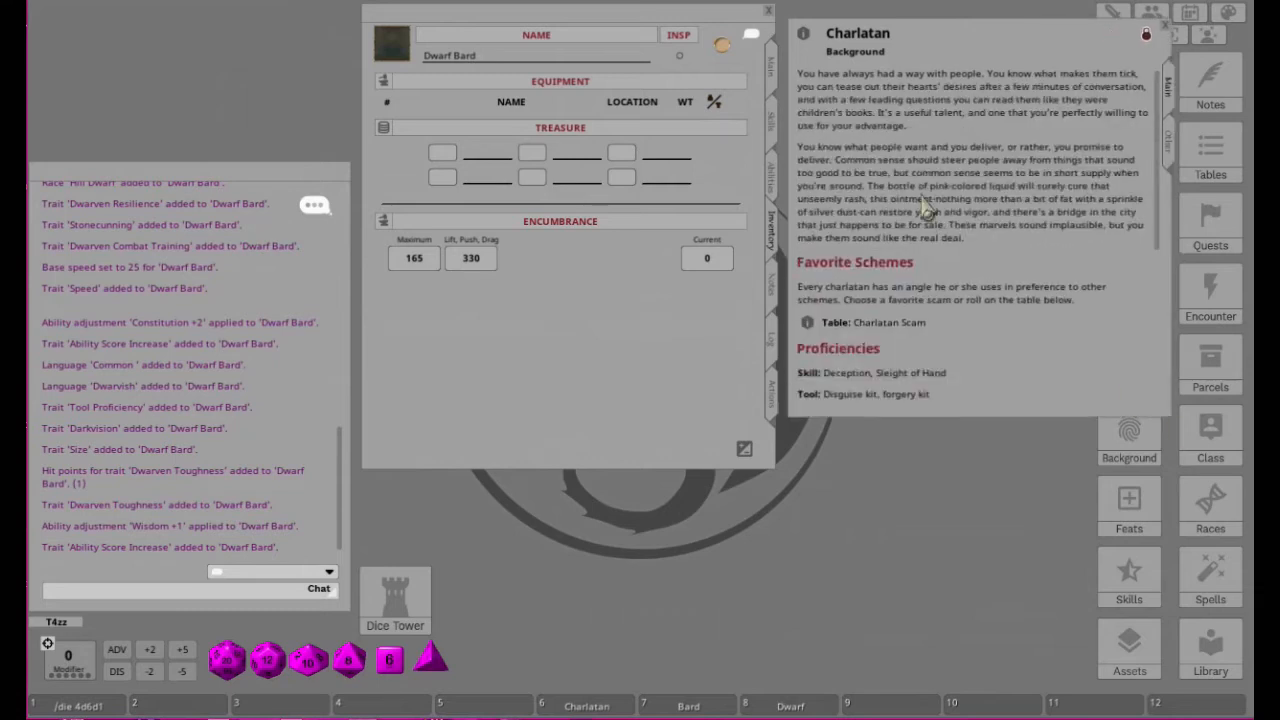
{"action": "left_click_drag", "start_coordinate": [590, 30], "coordinate": [345, 35]}
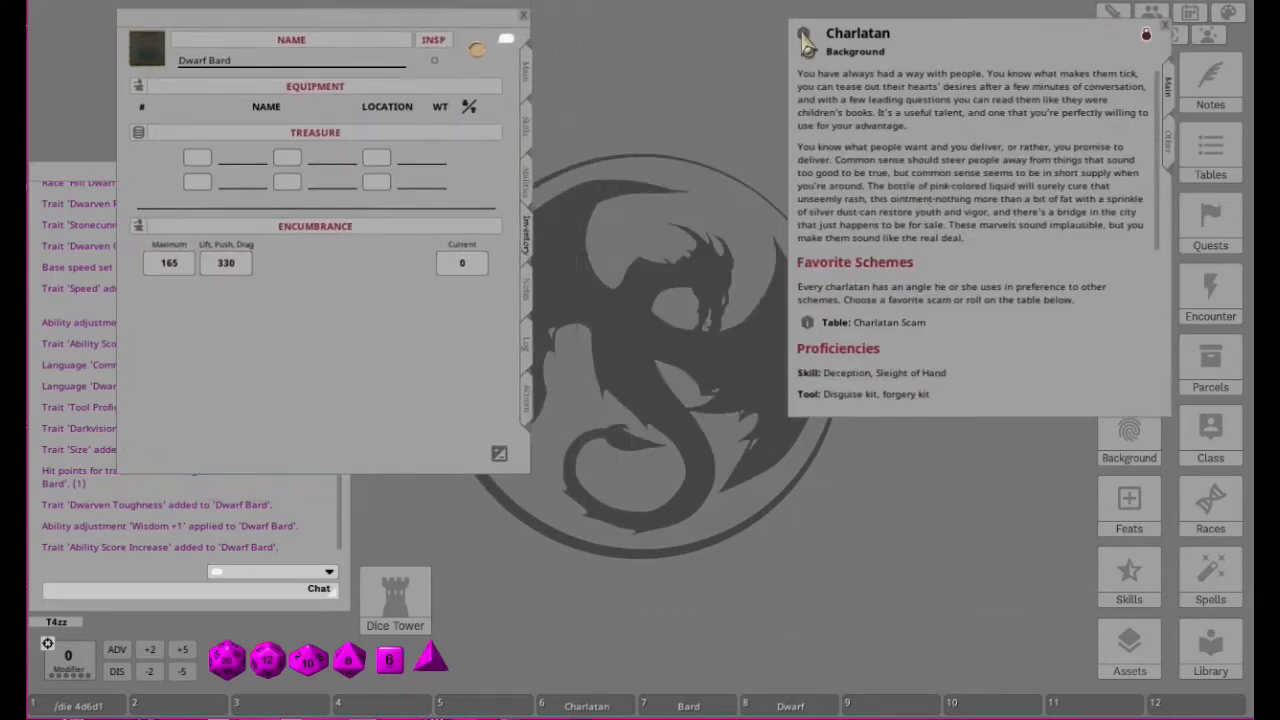
{"action": "left_click_drag", "start_coordinate": [873, 27], "coordinate": [642, 22]}
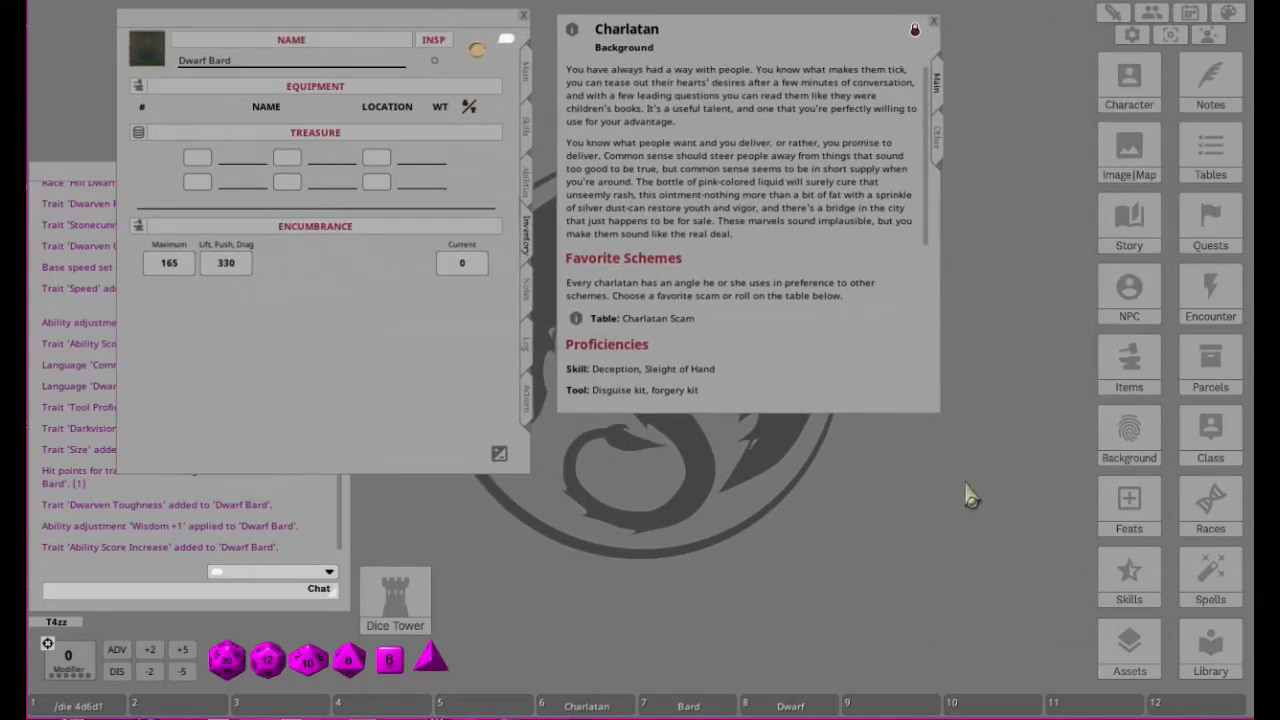
Step: Enlarge the Charlatan background record further and space it apart from the Dwarf Bard's inventory sheet
{"action": "left_click_drag", "start_coordinate": [940, 414], "coordinate": [996, 447]}
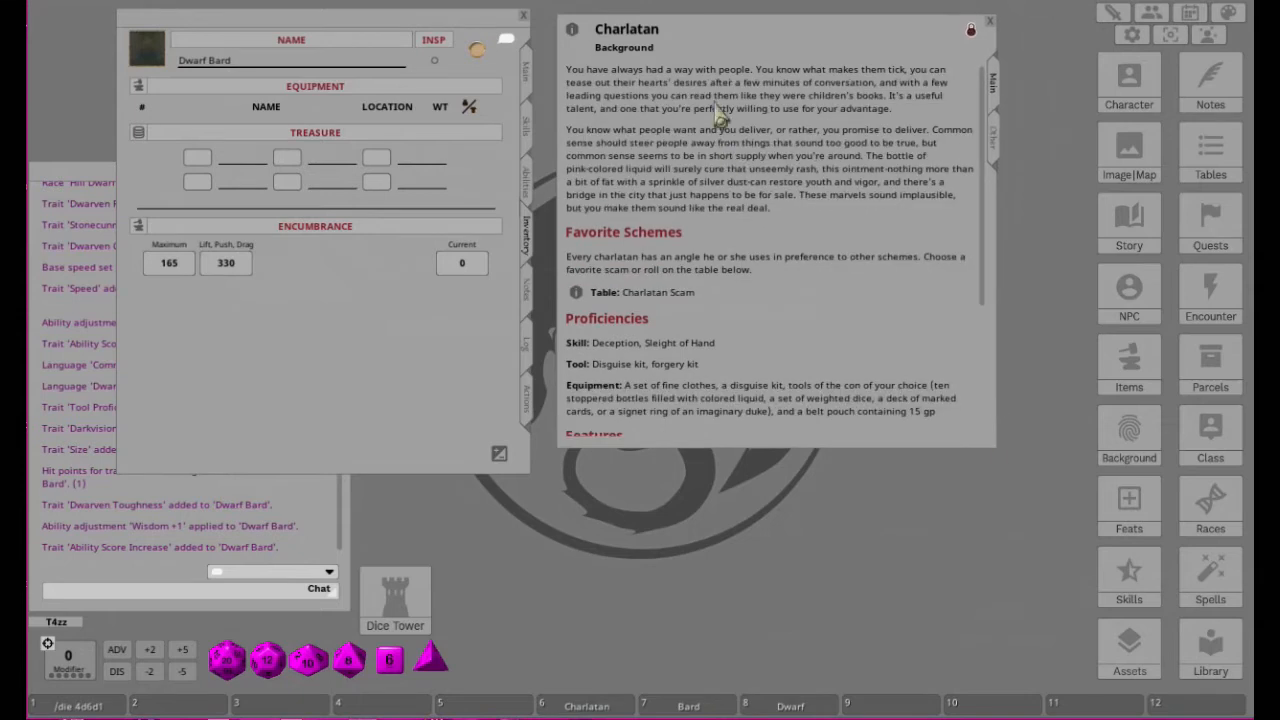
{"action": "left_click_drag", "start_coordinate": [752, 30], "coordinate": [924, 38]}
{"action": "left_click_drag", "start_coordinate": [303, 27], "coordinate": [406, 28]}
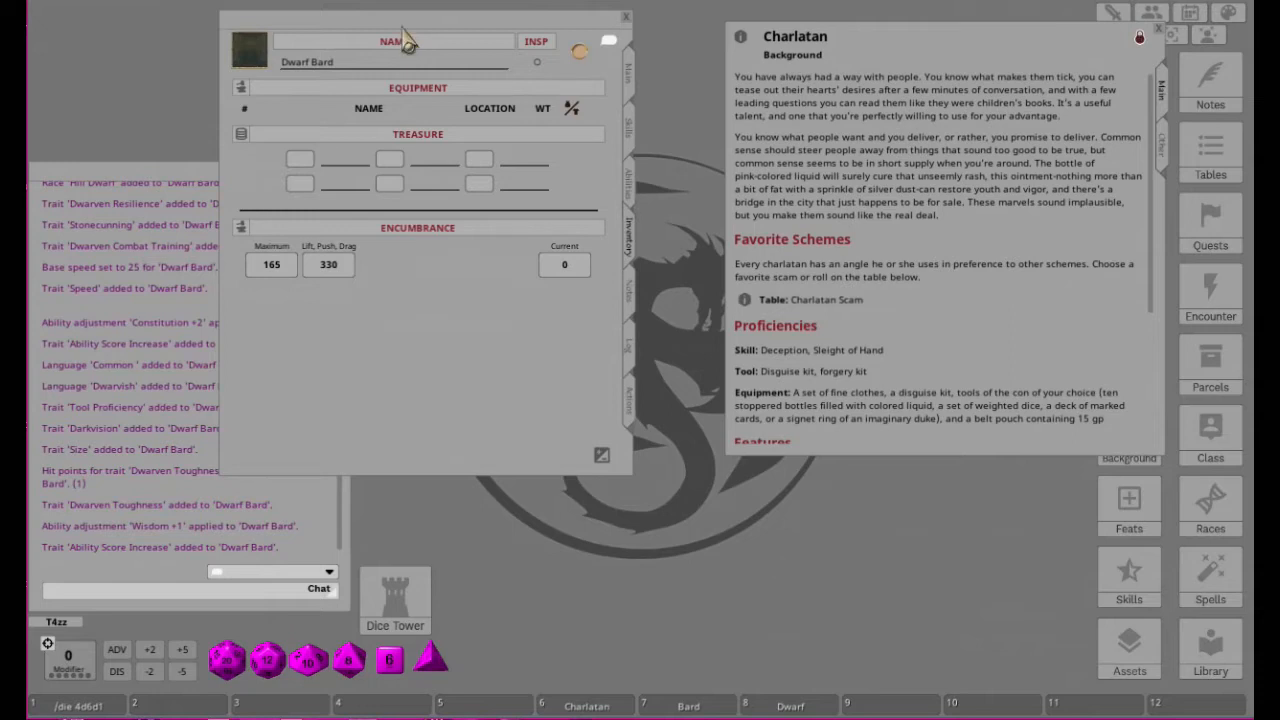
Step: Roll a favorite scheme on the Charlatan Scam table, review the table's entries, and close it
{"action": "scroll", "coordinate": [940, 225], "scroll_direction": "down", "scroll_amount": 3}
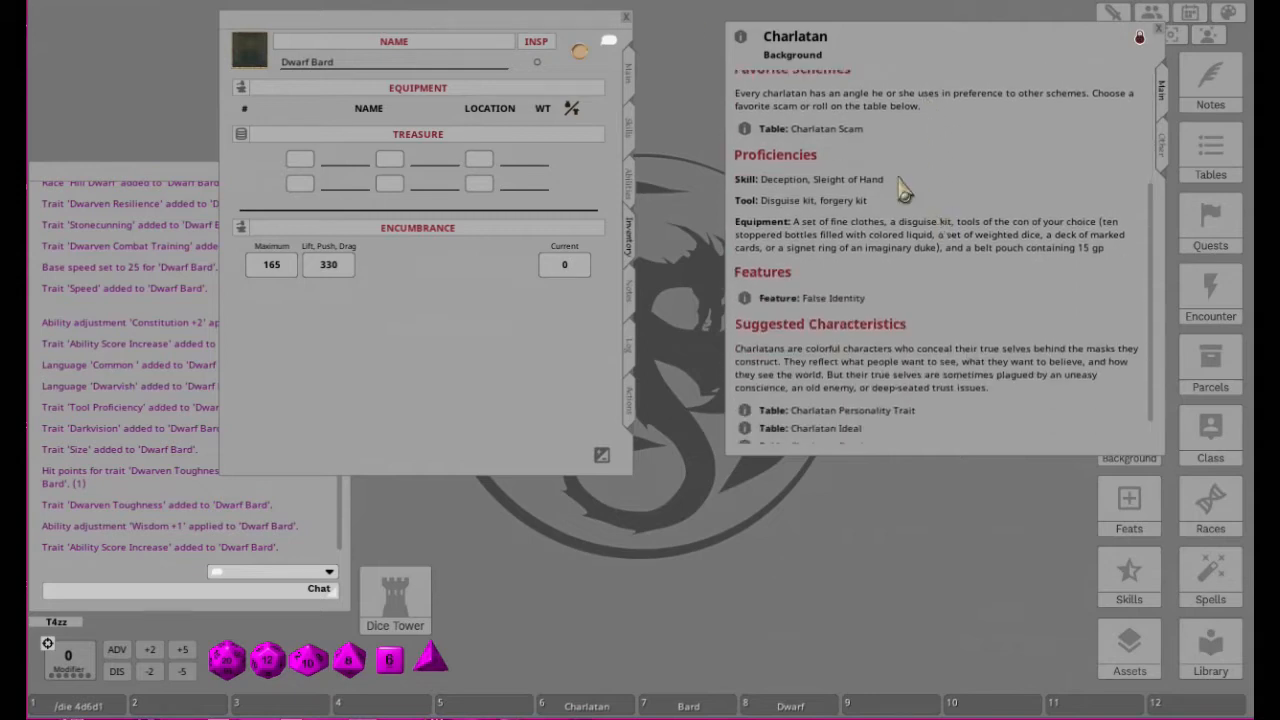
{"action": "left_click", "coordinate": [744, 129]}
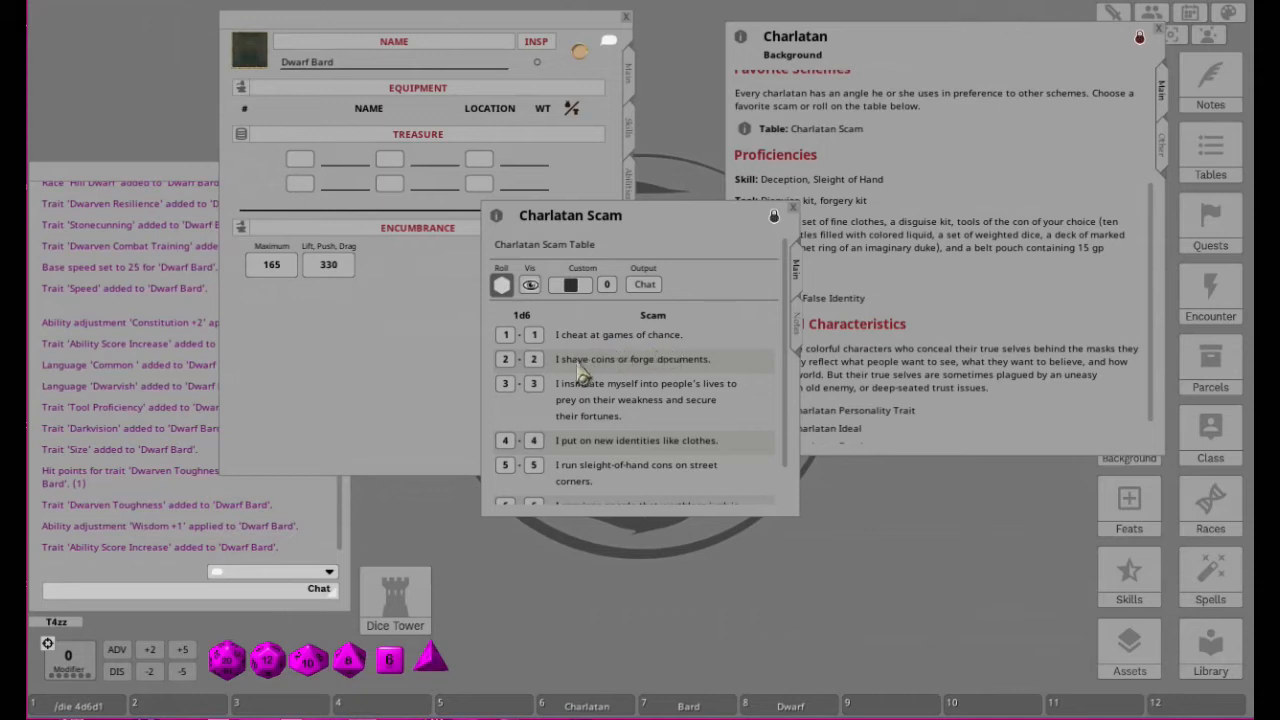
{"action": "left_click", "coordinate": [502, 286]}
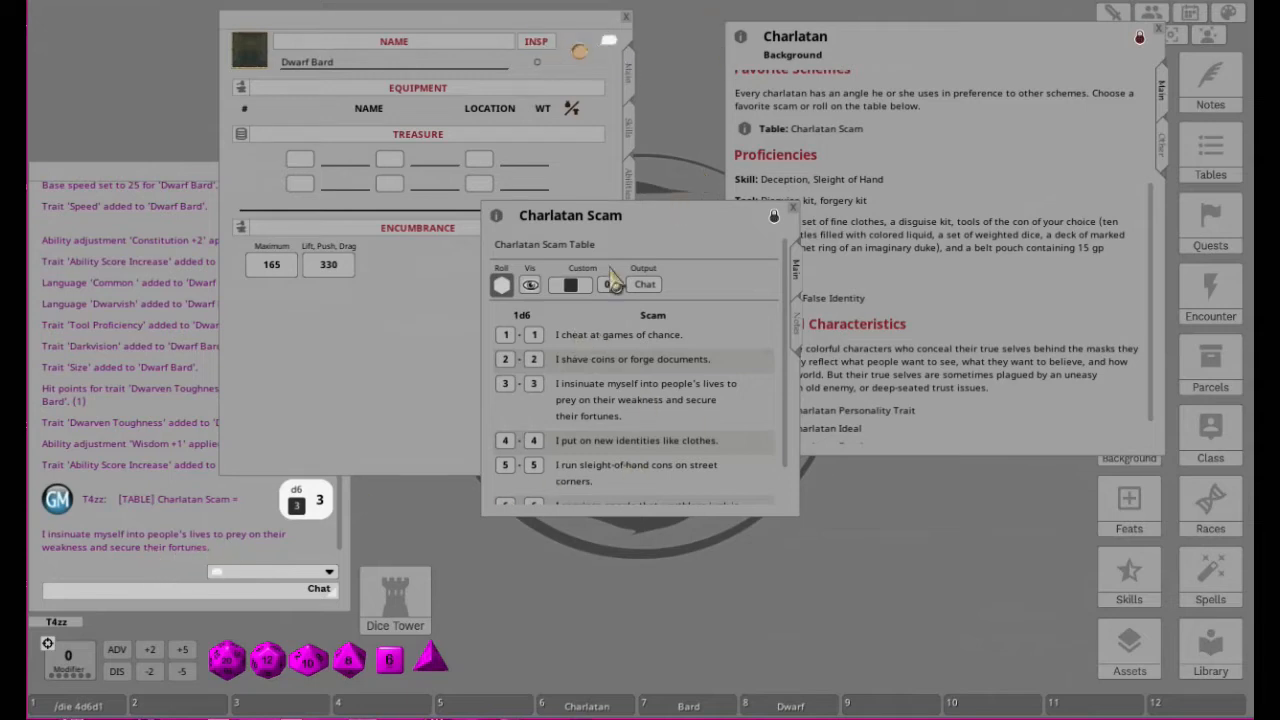
{"action": "left_click_drag", "start_coordinate": [665, 217], "coordinate": [847, 312]}
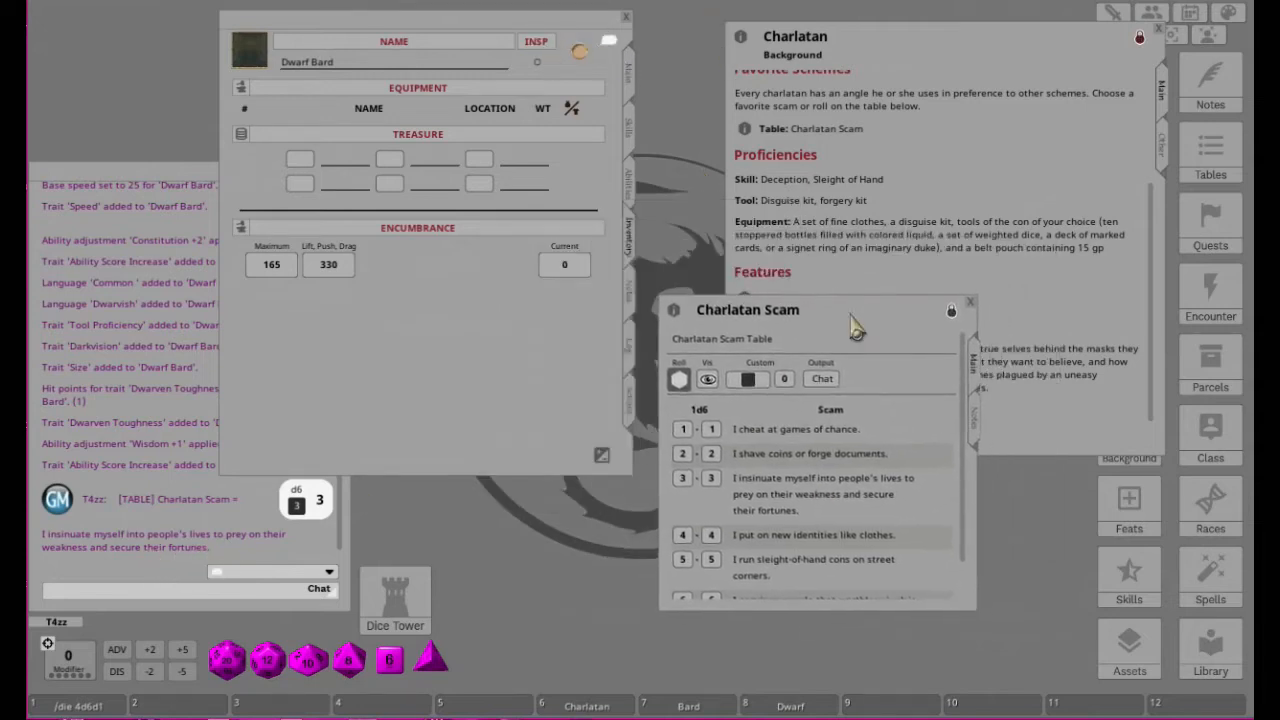
{"action": "scroll", "coordinate": [830, 500], "scroll_direction": "down", "scroll_amount": 2}
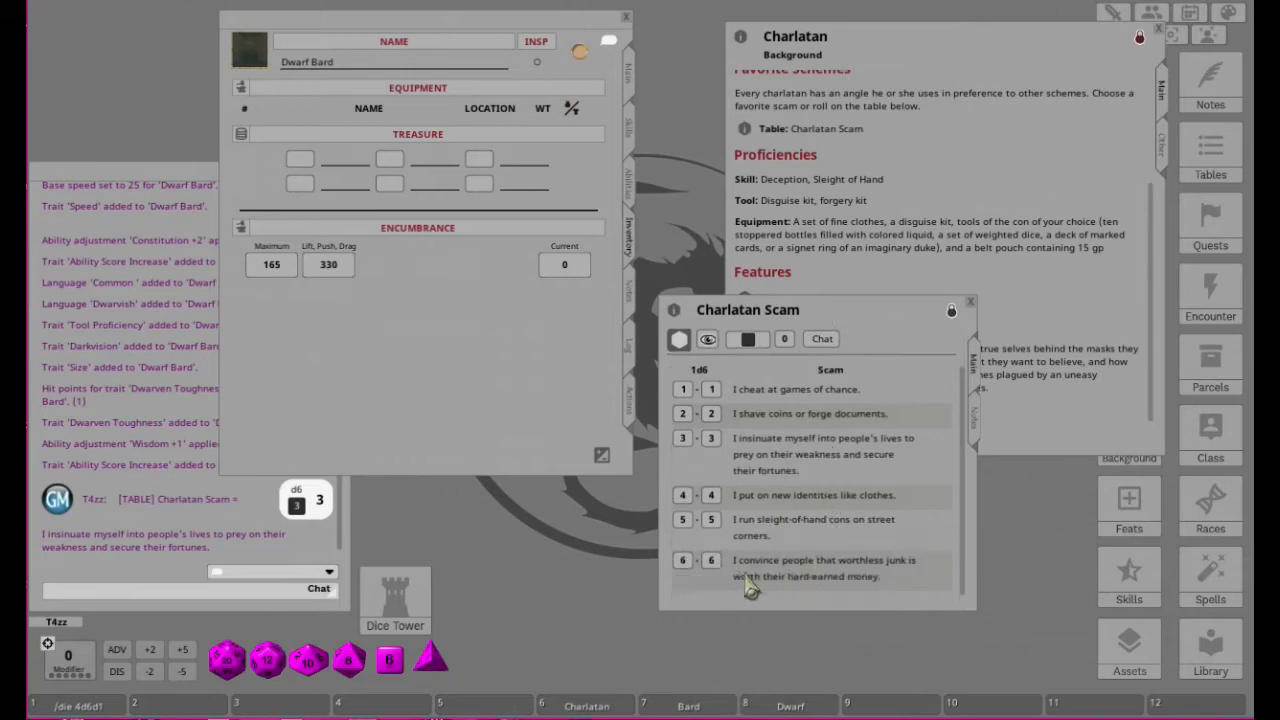
{"action": "scroll", "coordinate": [750, 585], "scroll_direction": "up", "scroll_amount": 2}
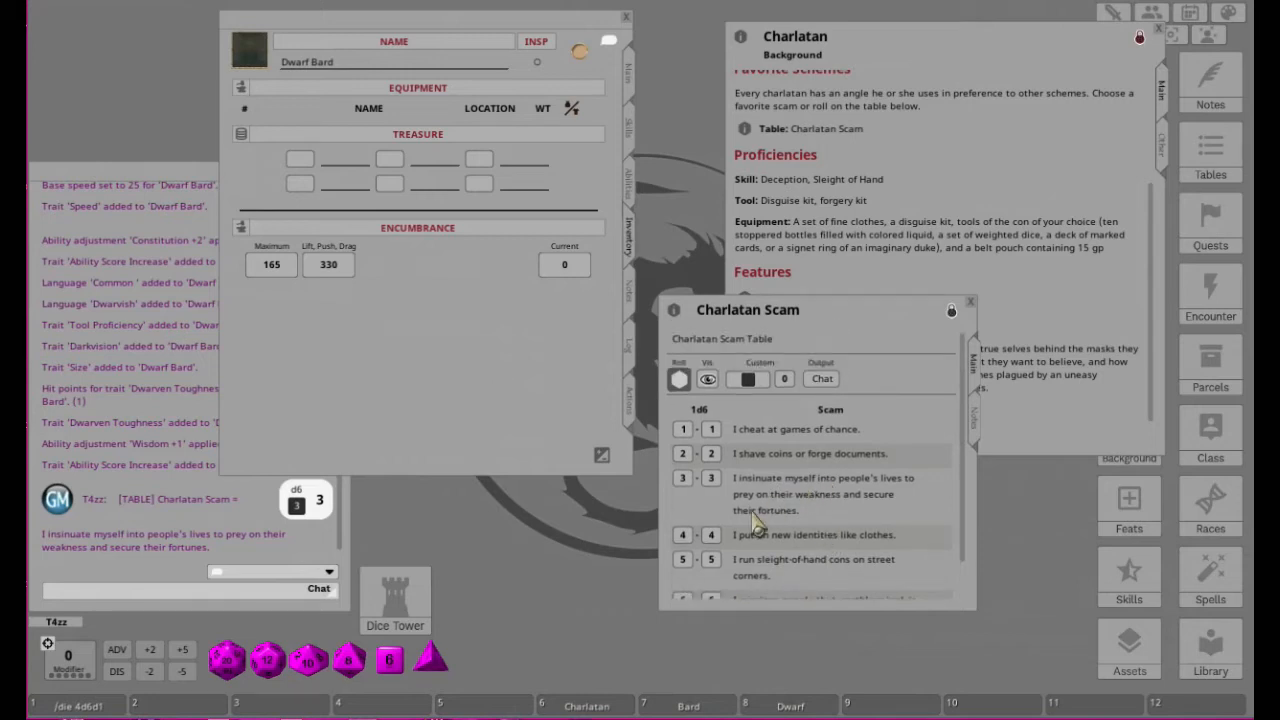
{"action": "left_click", "coordinate": [970, 302]}
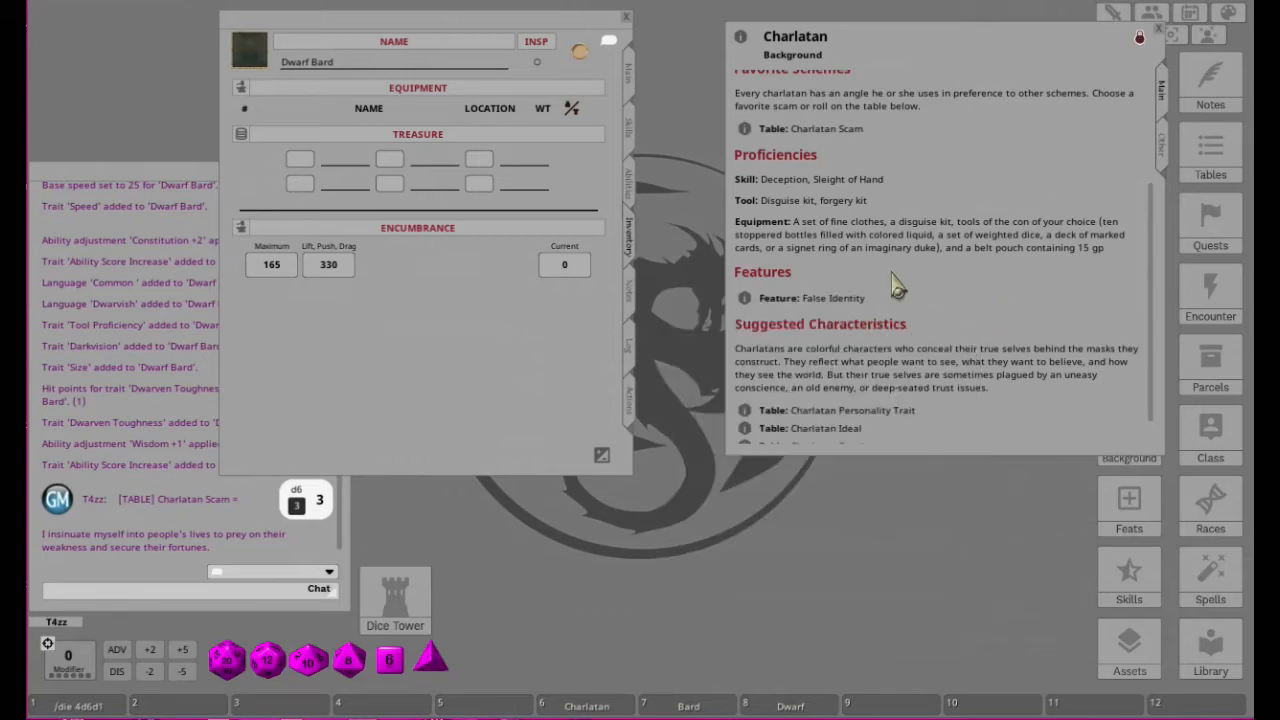
Step: Check the Charlatan's skill and tool proficiencies and feature against the Dwarf Bard's skills and abilities
{"action": "scroll", "coordinate": [954, 256], "scroll_direction": "down", "scroll_amount": 1}
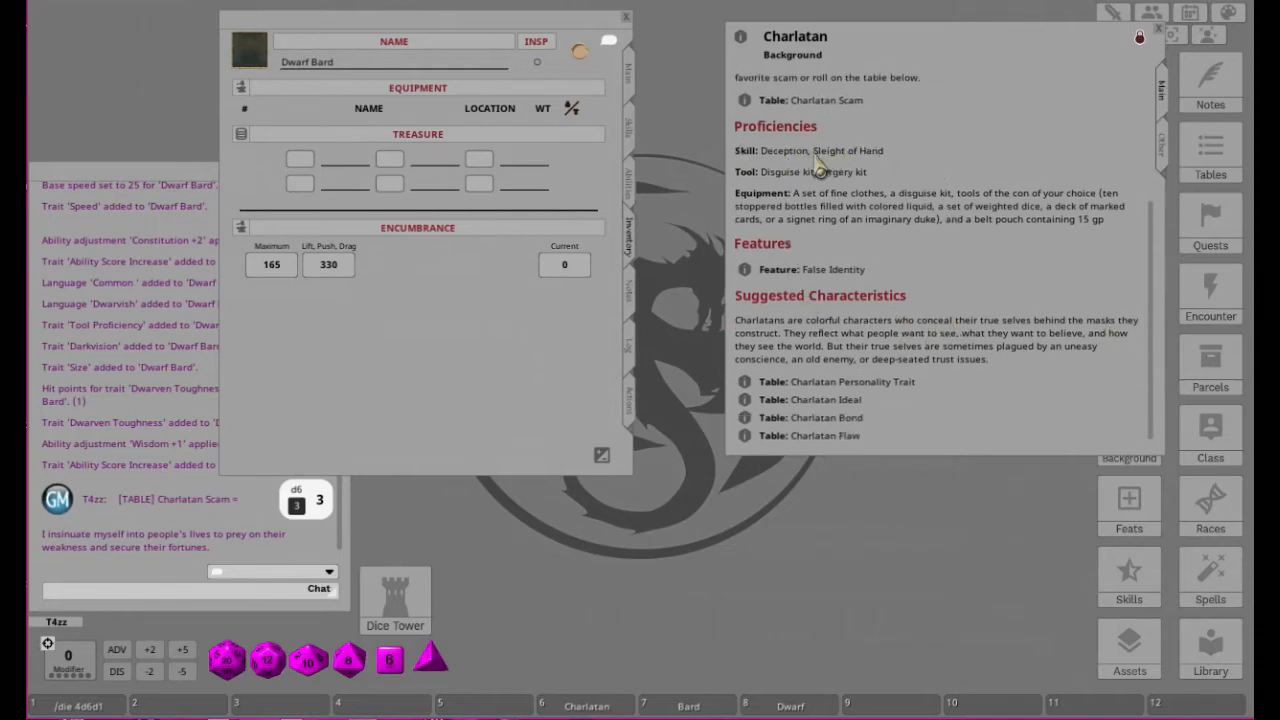
{"action": "left_click", "coordinate": [632, 132]}
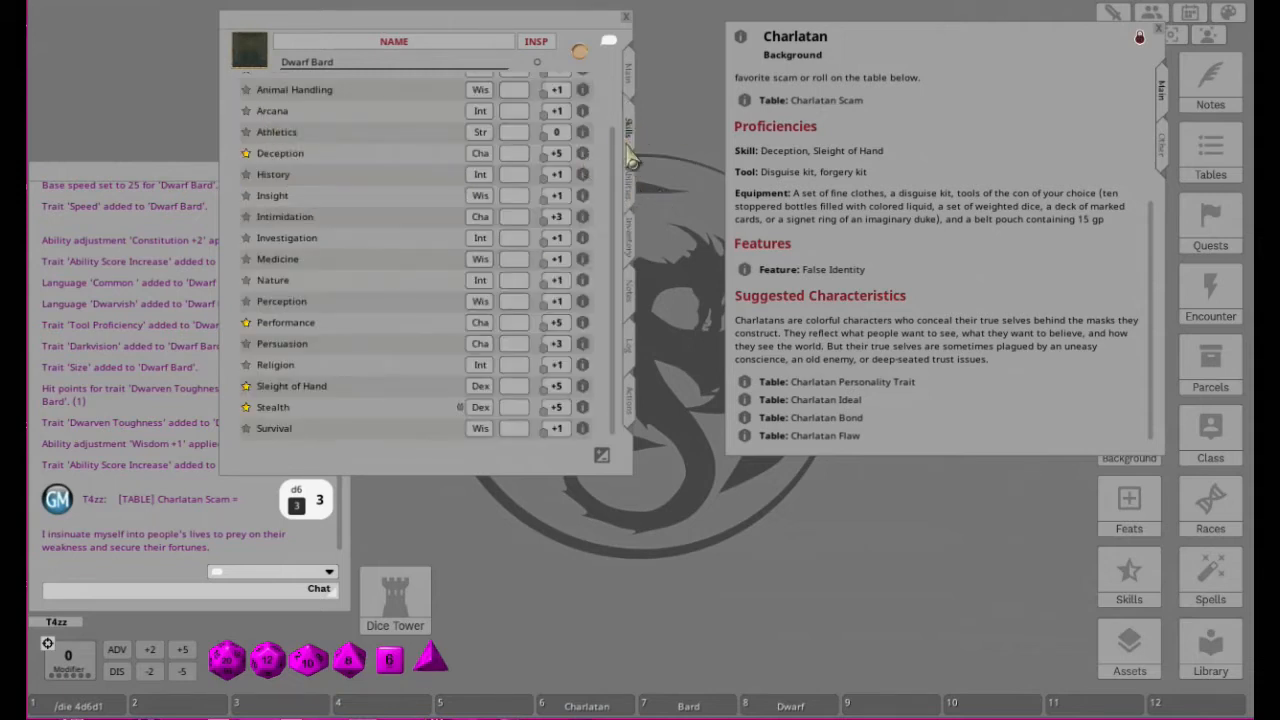
{"action": "left_click", "coordinate": [632, 190]}
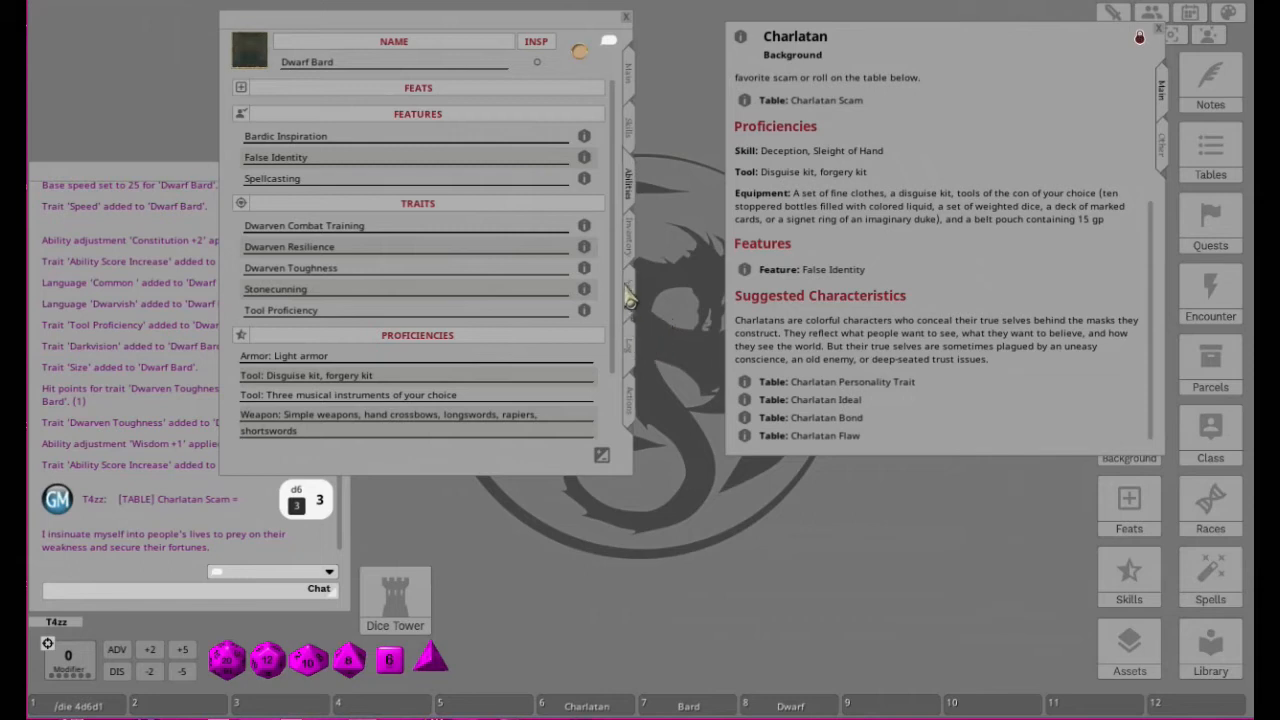
Step: Label the Dwarf Bard's first five treasure slots CP, SP, EP, GP and PP in the inventory
{"action": "left_click", "coordinate": [628, 234]}
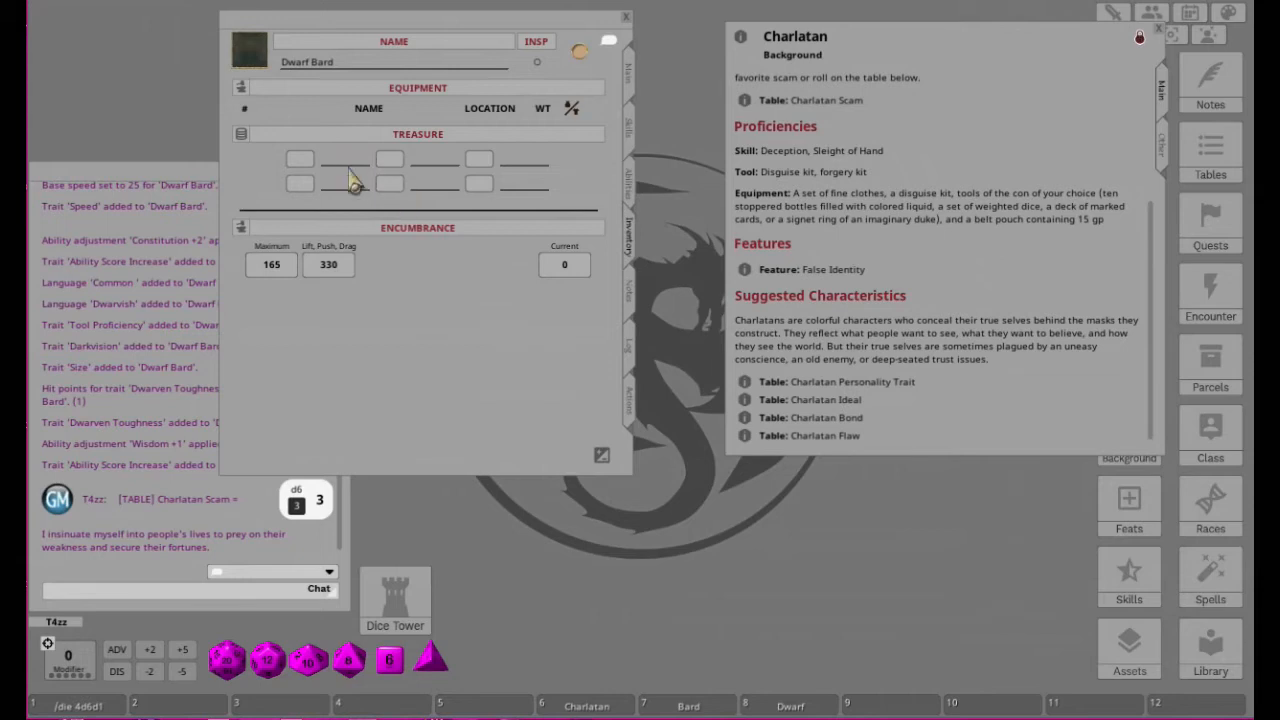
{"action": "type", "text": "CP"}
{"action": "key", "text": "shift"}
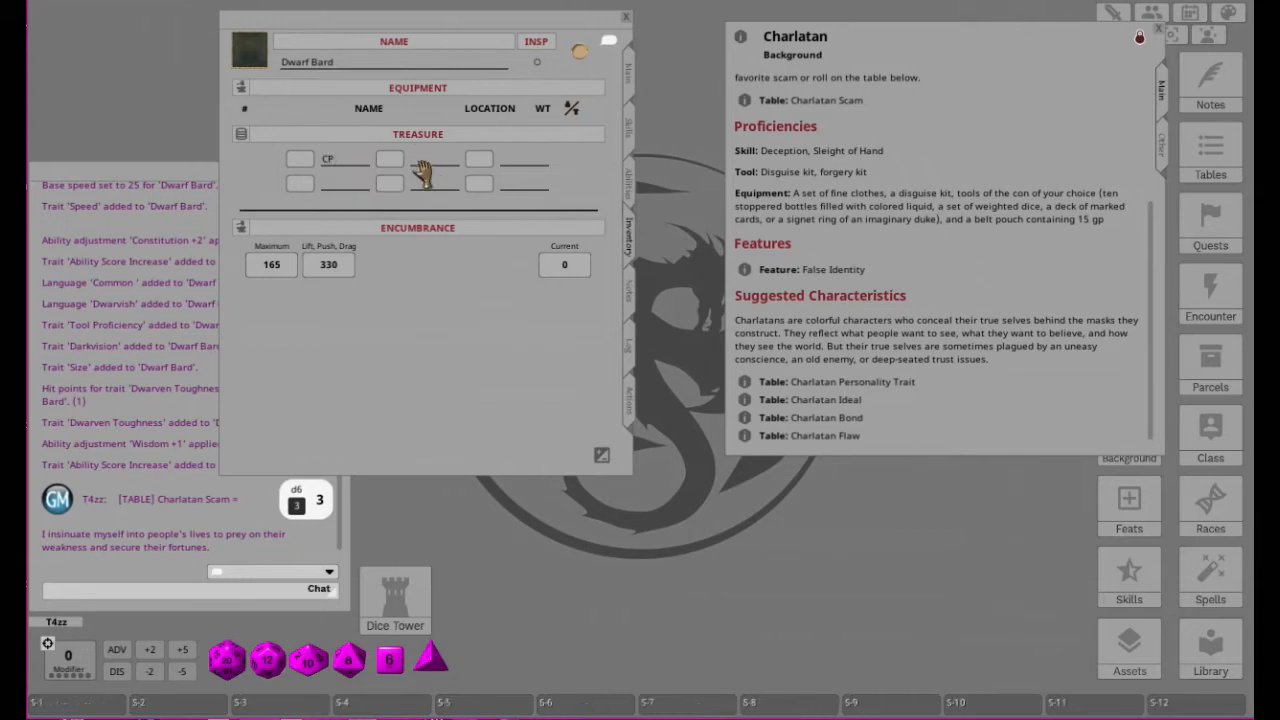
{"action": "type", "text": "SP"}
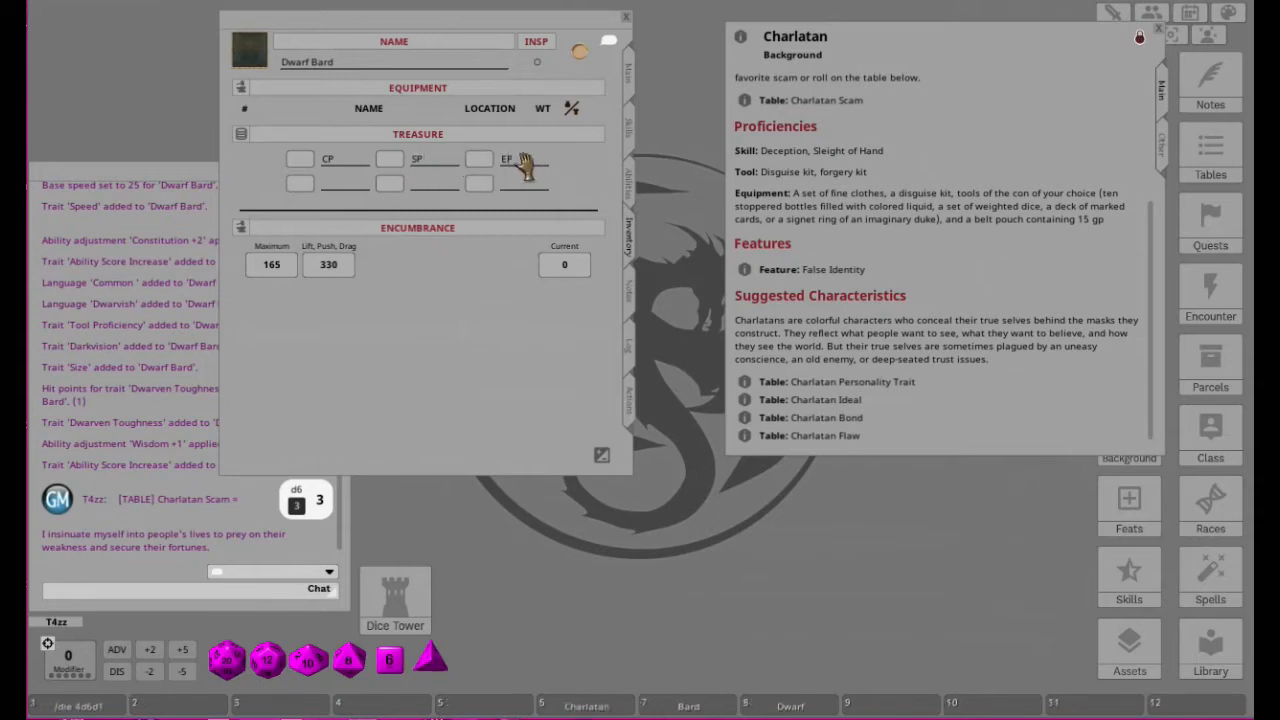
{"action": "left_click", "coordinate": [340, 189]}
{"action": "type", "text": "GP"}
{"action": "left_click", "coordinate": [432, 195]}
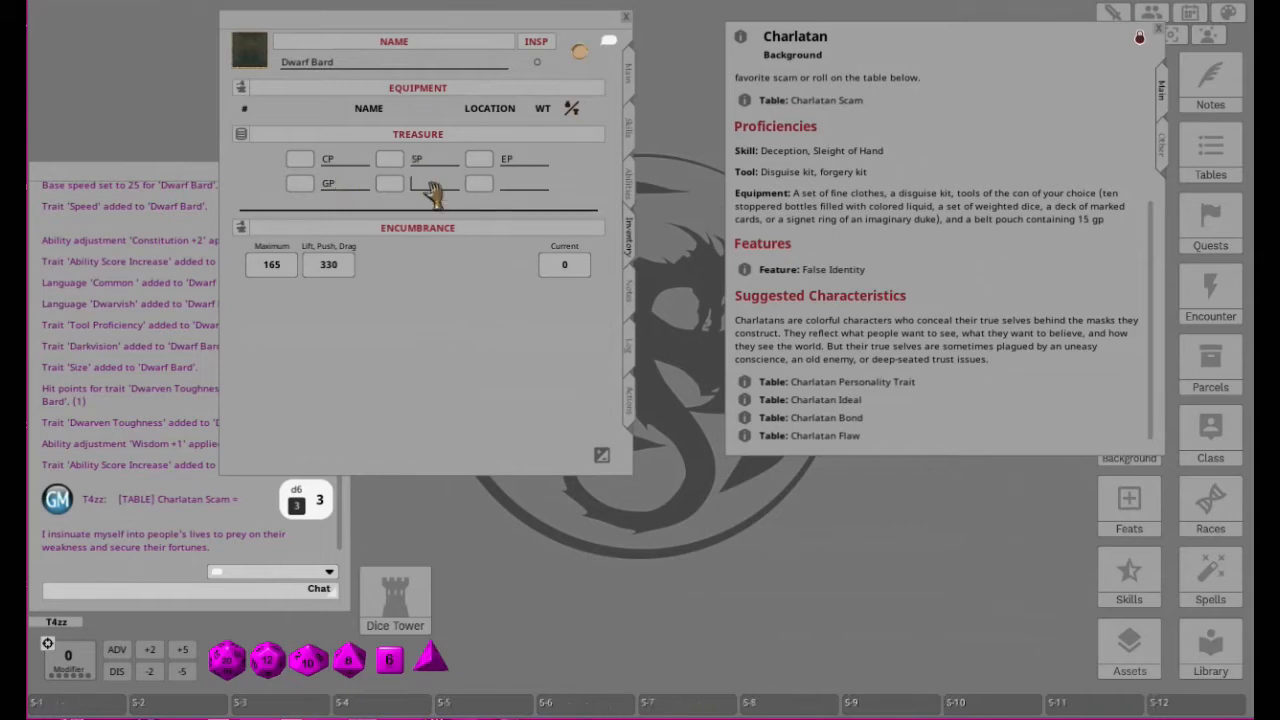
{"action": "type", "text": "PP"}
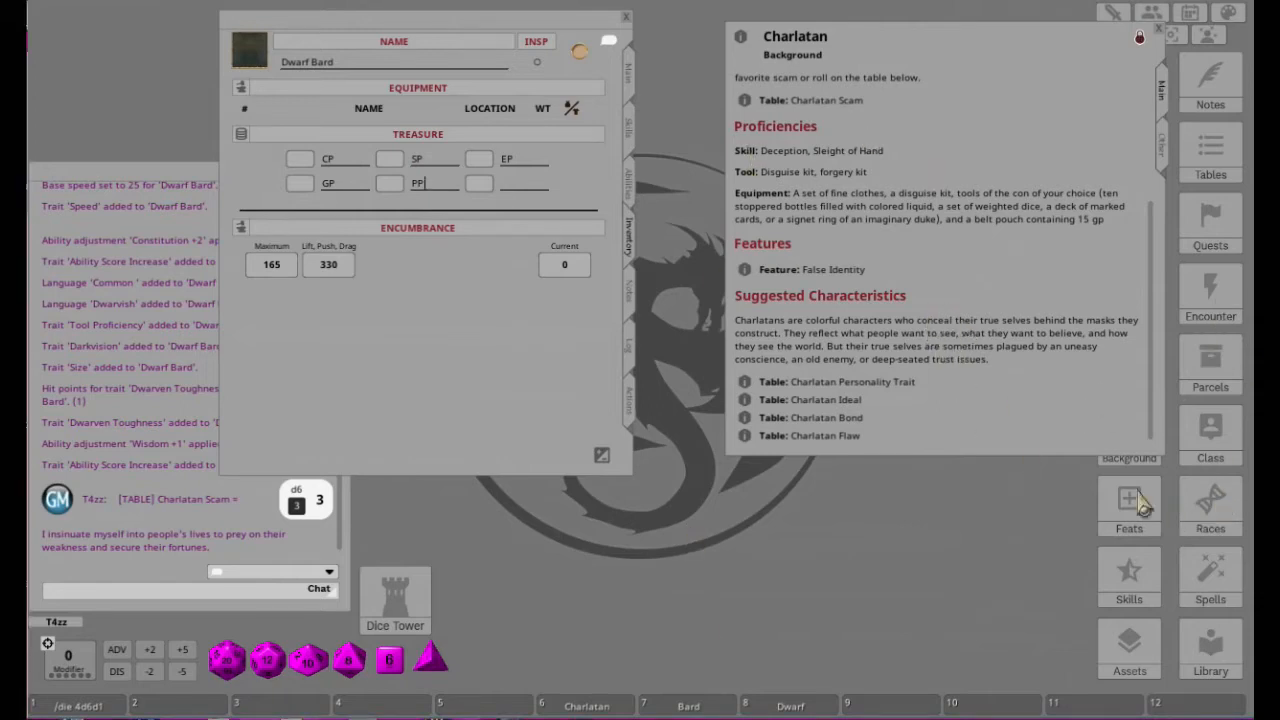
Step: Find the DD PHB Deluxe Disguise Kit and Forgery Kit in the item list and add both to the Dwarf Bard's equipment
{"action": "left_click_drag", "start_coordinate": [978, 32], "coordinate": [902, 31]}
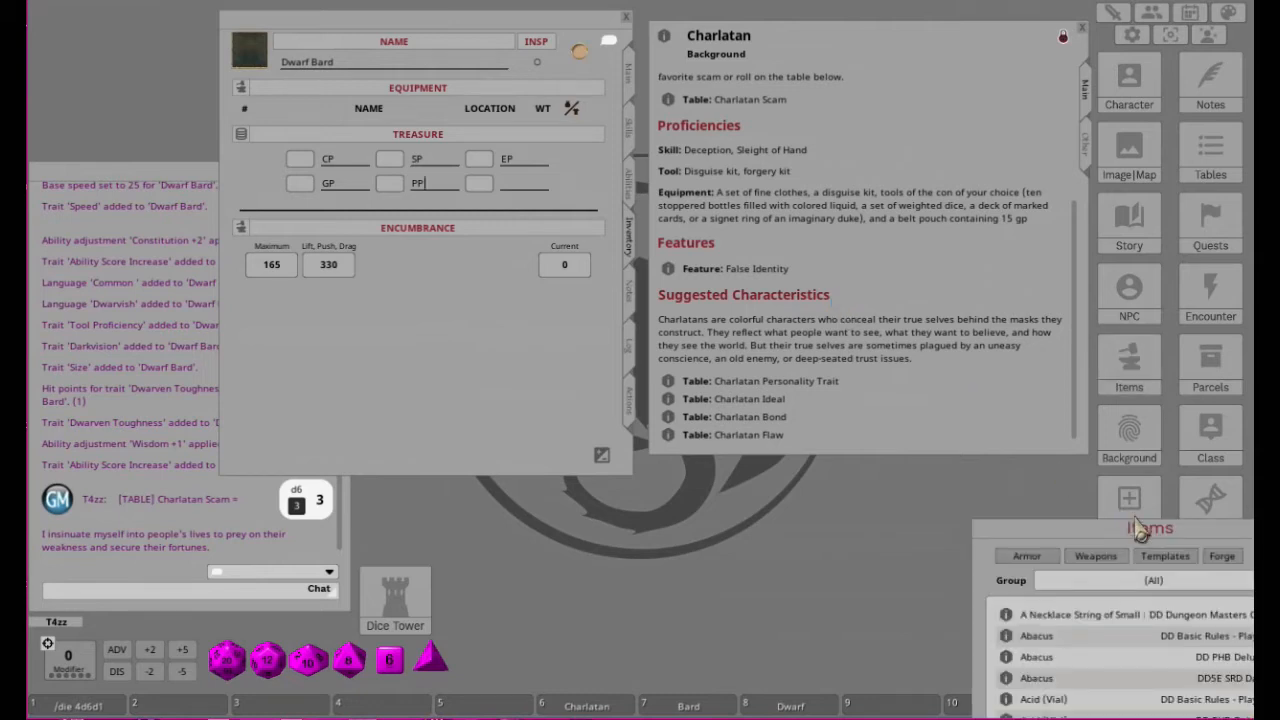
{"action": "left_click_drag", "start_coordinate": [1158, 535], "coordinate": [672, 327]}
{"action": "left_click_drag", "start_coordinate": [836, 487], "coordinate": [1100, 488]}
{"action": "left_click", "coordinate": [593, 574]}
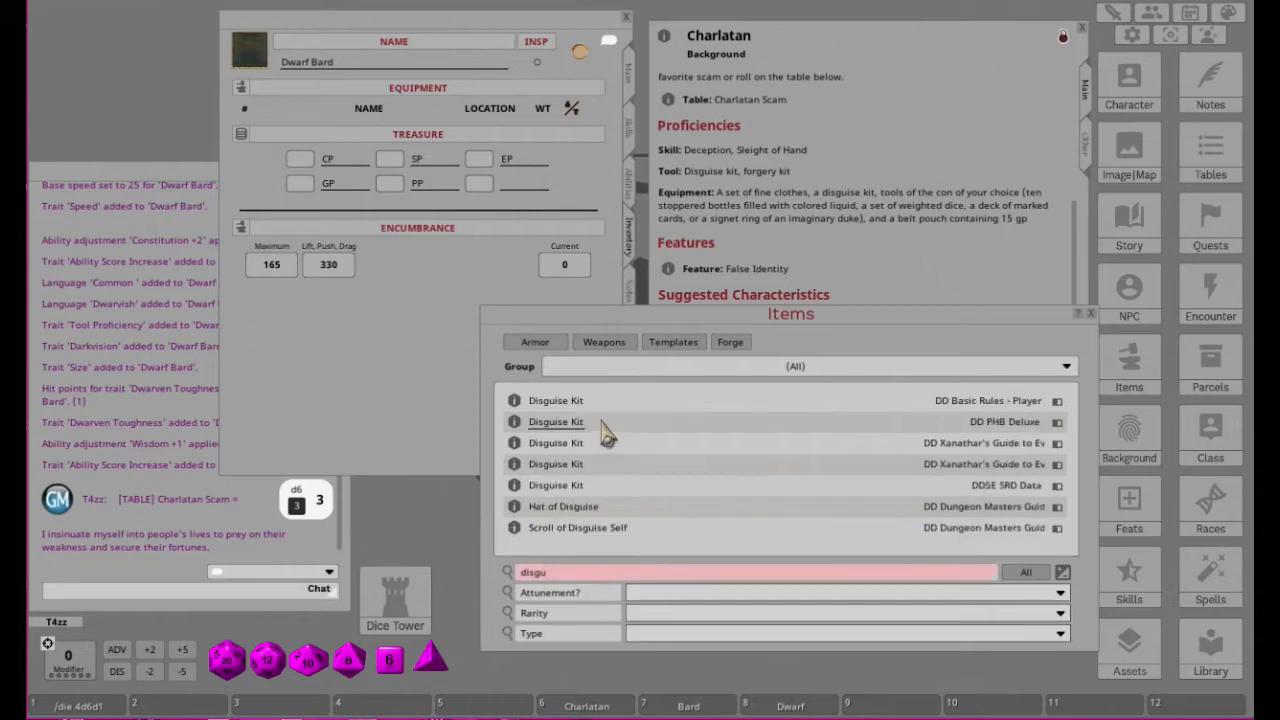
{"action": "left_click_drag", "start_coordinate": [516, 424], "coordinate": [585, 302]}
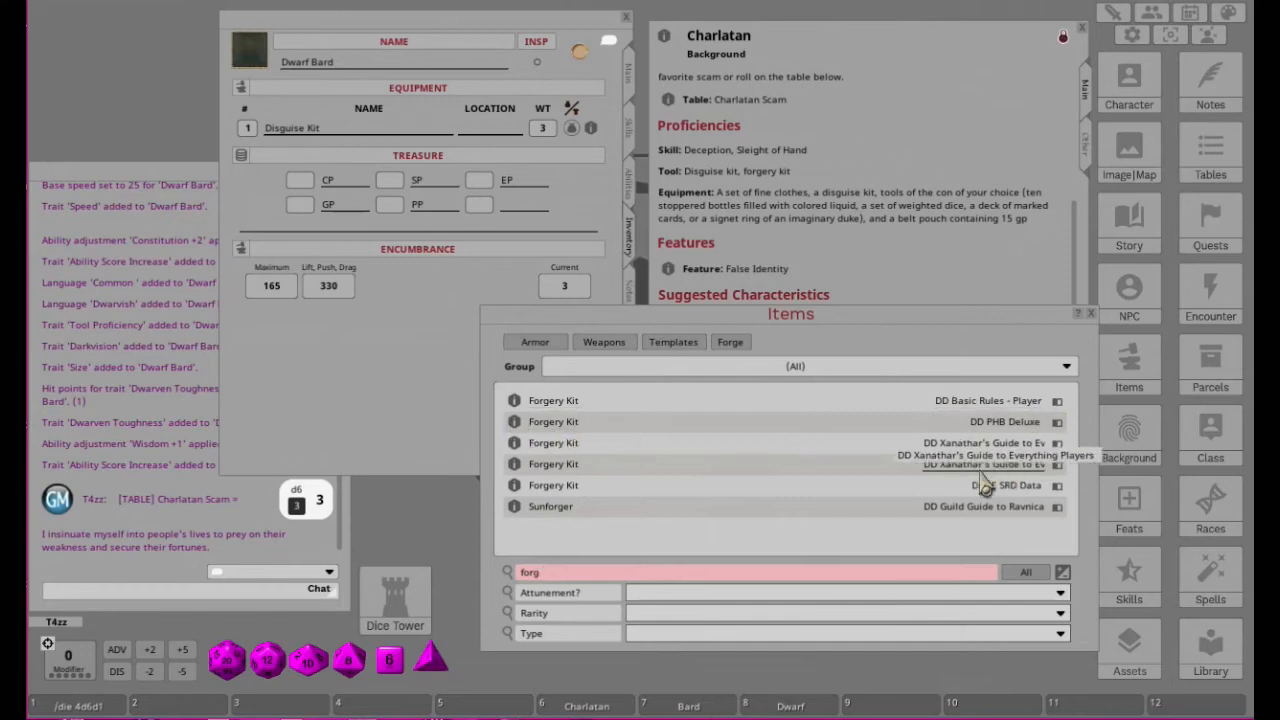
{"action": "left_click_drag", "start_coordinate": [514, 425], "coordinate": [340, 385]}
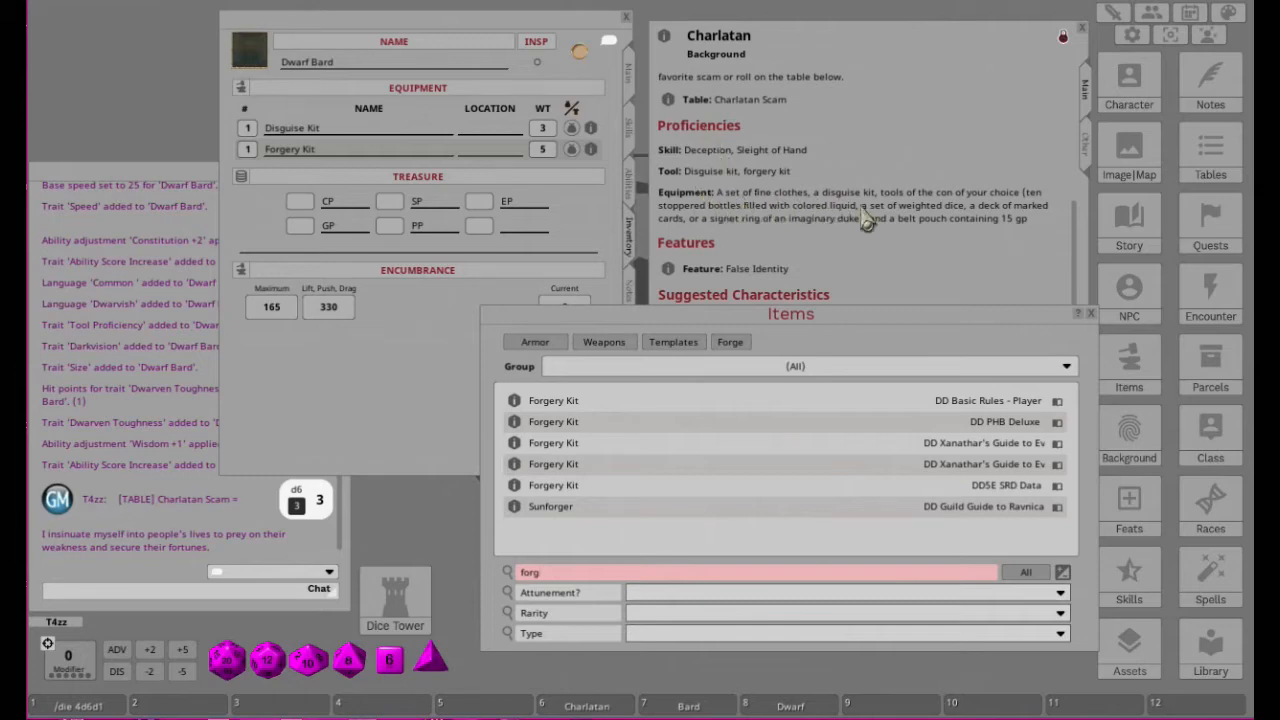
Step: Search the item list for clothes and add the DD PHB Deluxe "Clothes, Fine" to the Dwarf Bard's equipment
{"action": "left_click", "coordinate": [603, 575]}
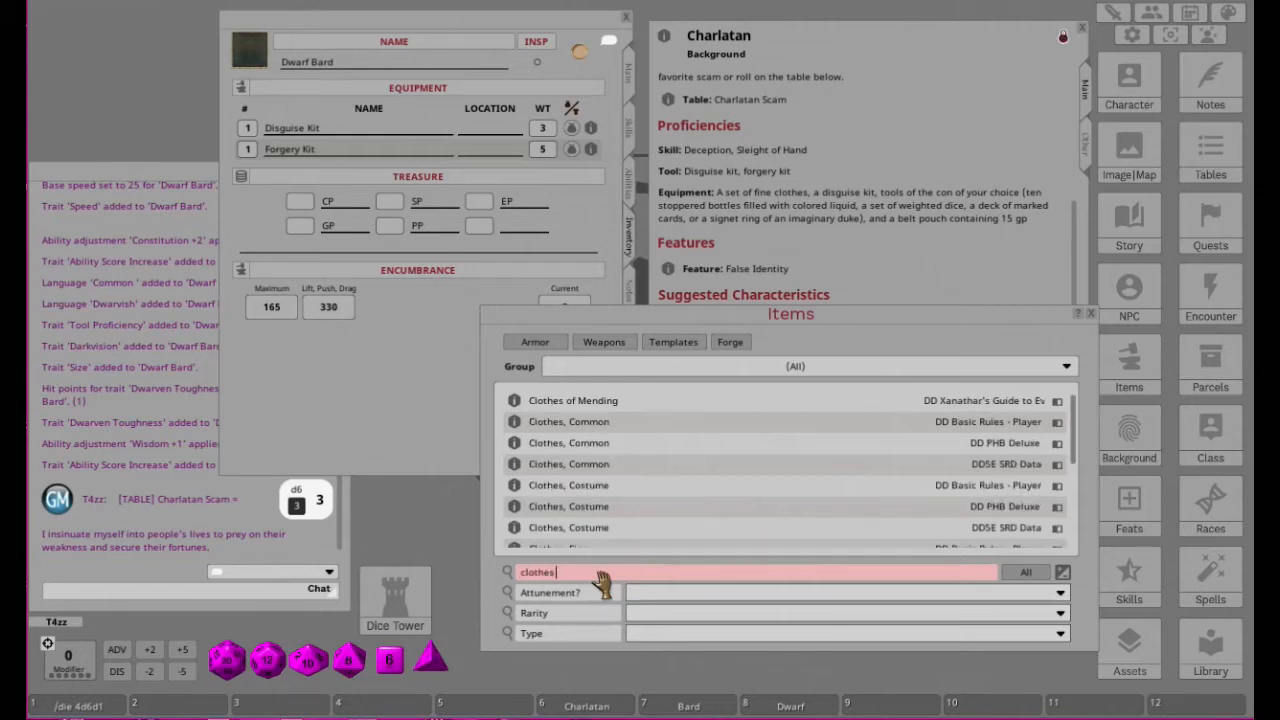
{"action": "scroll", "coordinate": [674, 443], "scroll_direction": "down", "scroll_amount": 3}
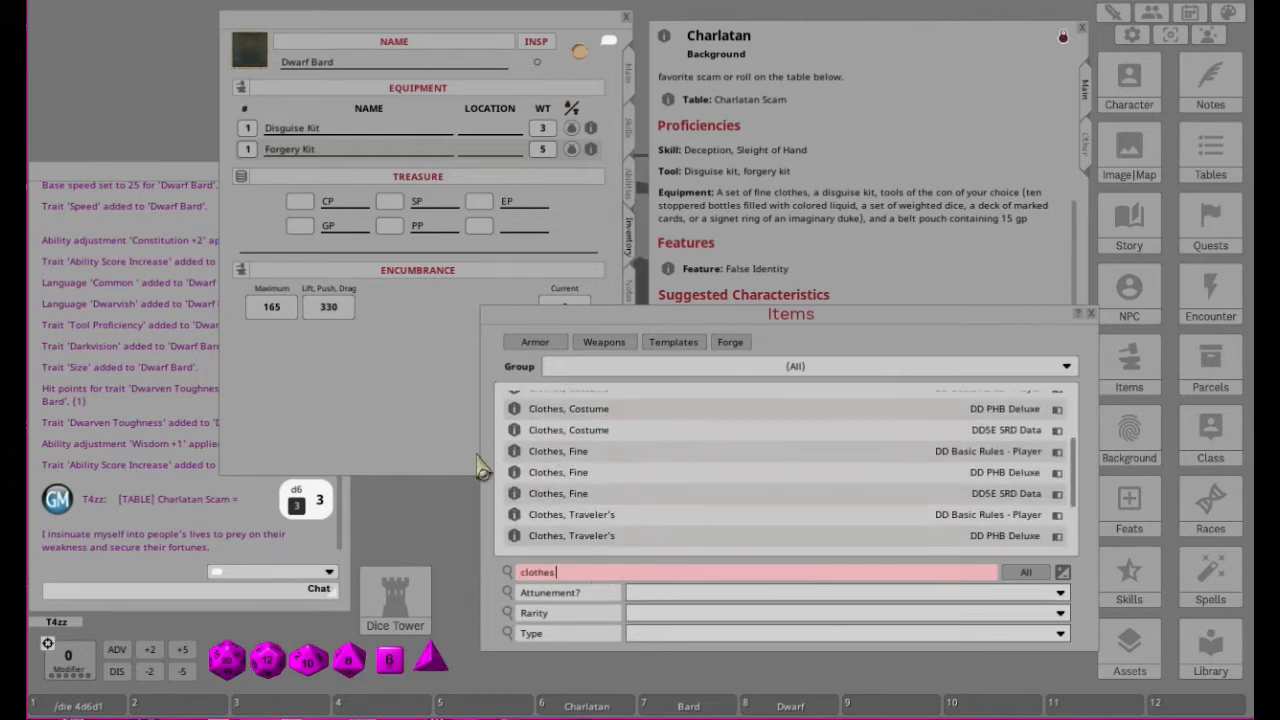
{"action": "left_click_drag", "start_coordinate": [514, 473], "coordinate": [350, 345]}
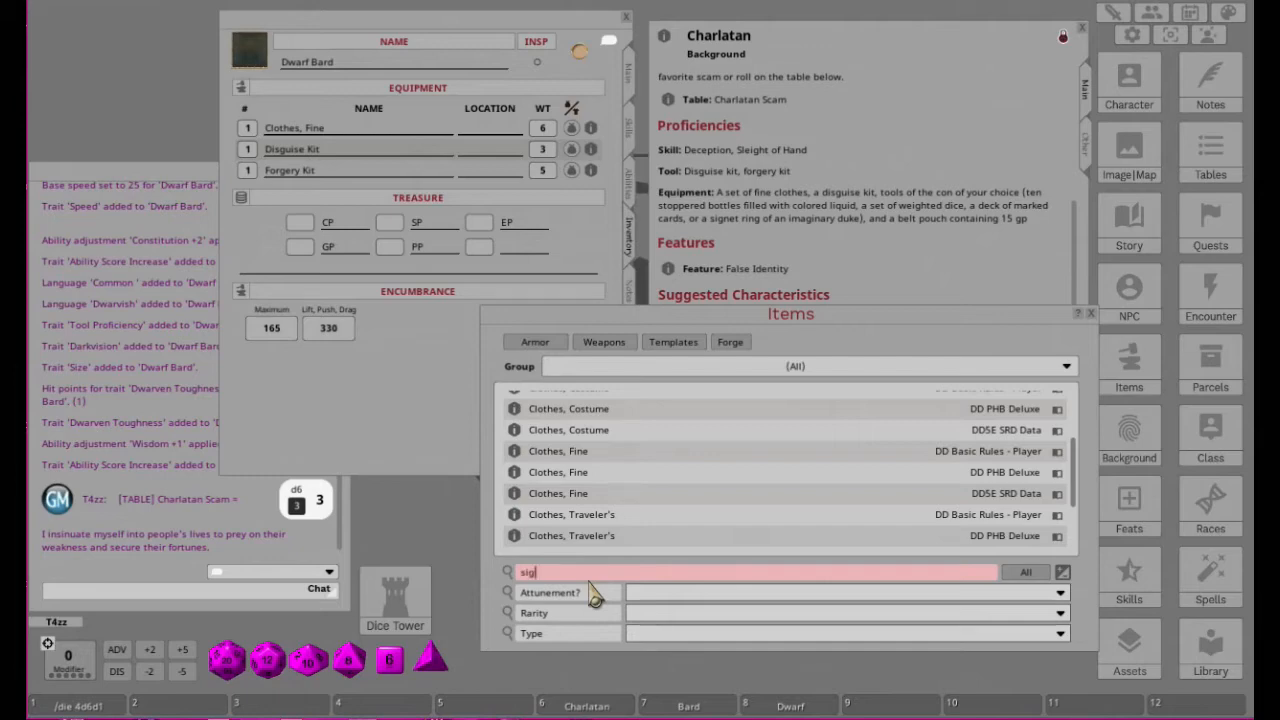
Step: Add a Signet Ring to the Dwarf Bard's equipment and rename it "Signet Ring (Imaginary Duke)"
{"action": "type", "text": "ne"}
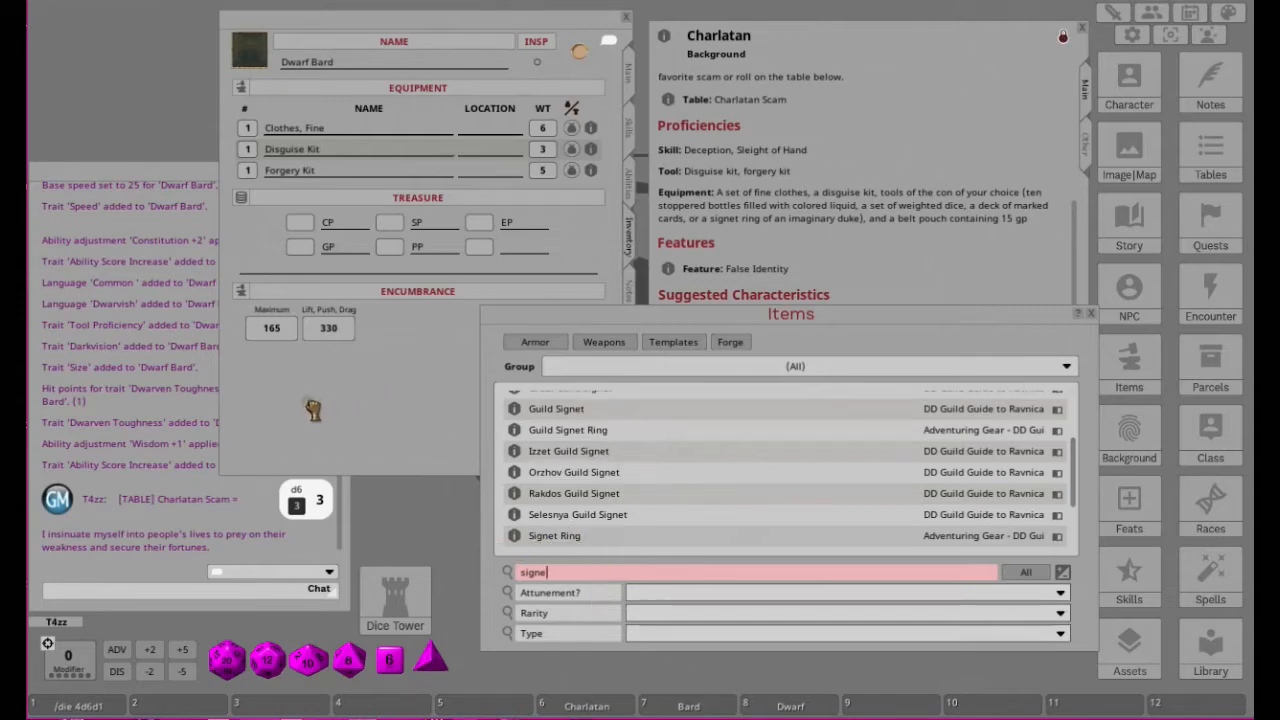
{"action": "left_click_drag", "start_coordinate": [288, 363], "coordinate": [290, 364]}
{"action": "left_click", "coordinate": [333, 194]}
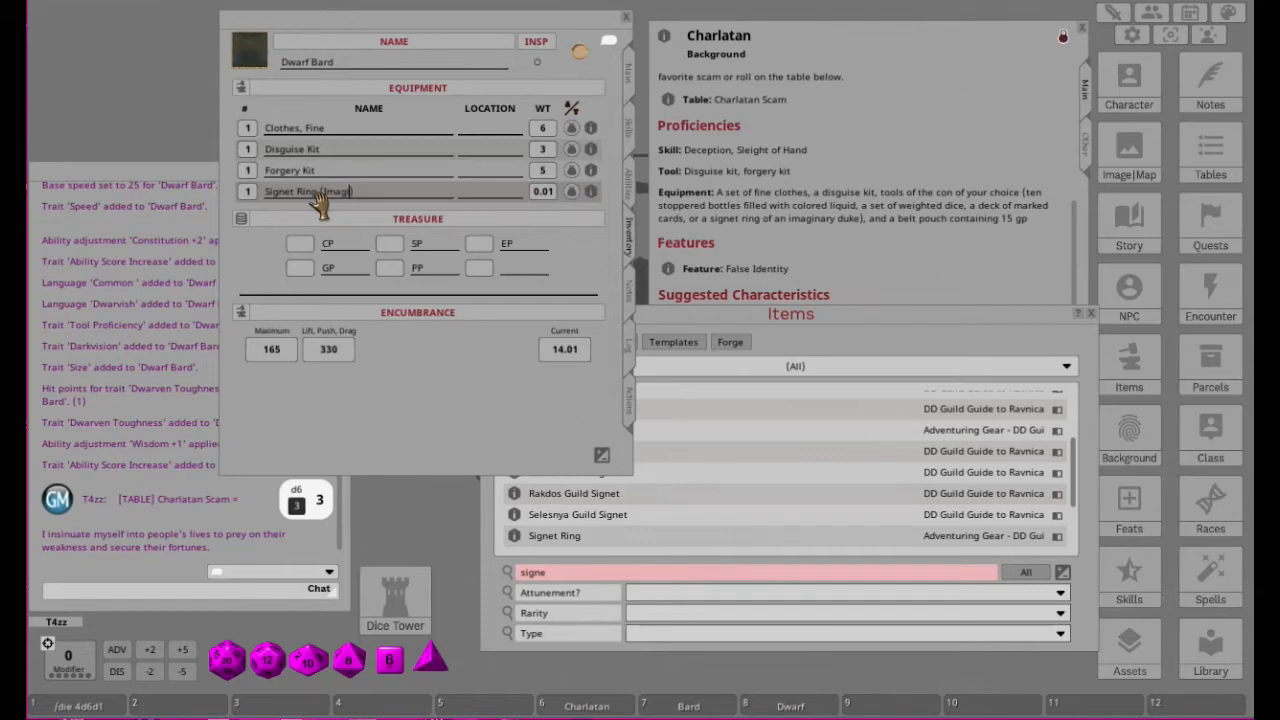
{"action": "type", "text": "Duke"}
Step: Add a Pouch to the Dwarf Bard's equipment and enter 15 GP in the treasure
{"action": "left_click", "coordinate": [605, 573]}
{"action": "key", "text": "BackSpace"}
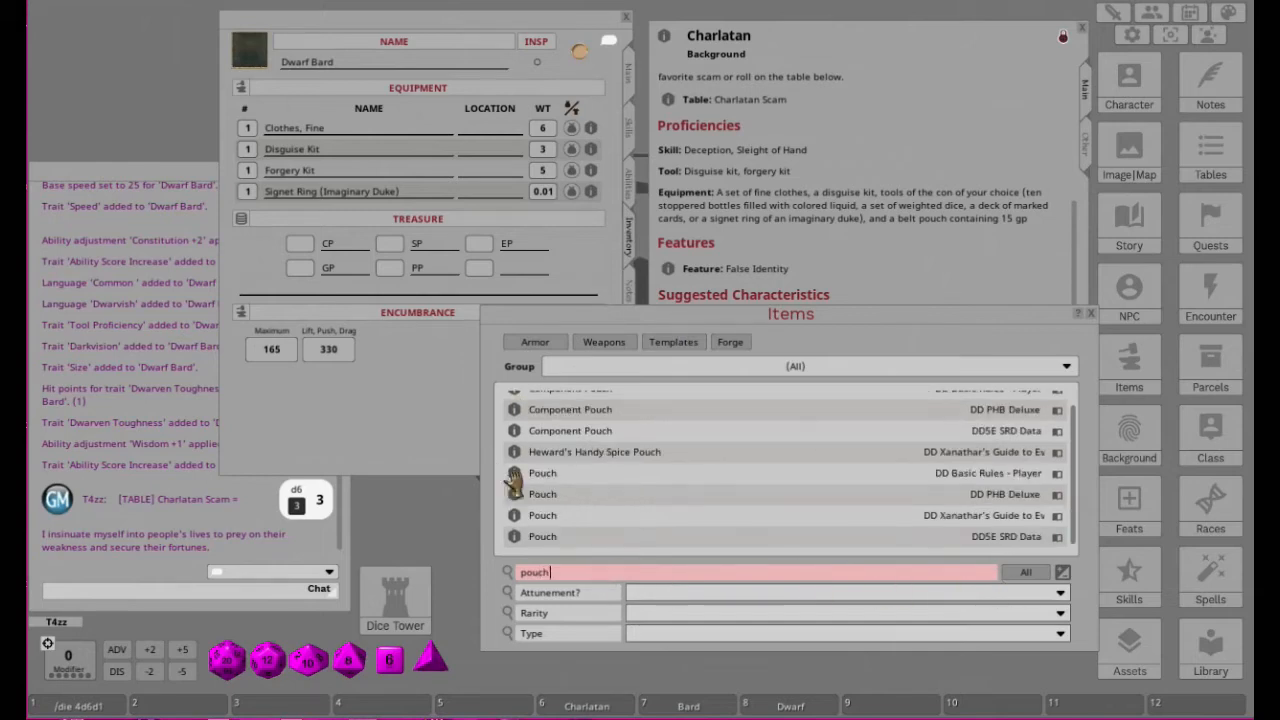
{"action": "left_click_drag", "start_coordinate": [405, 402], "coordinate": [419, 370]}
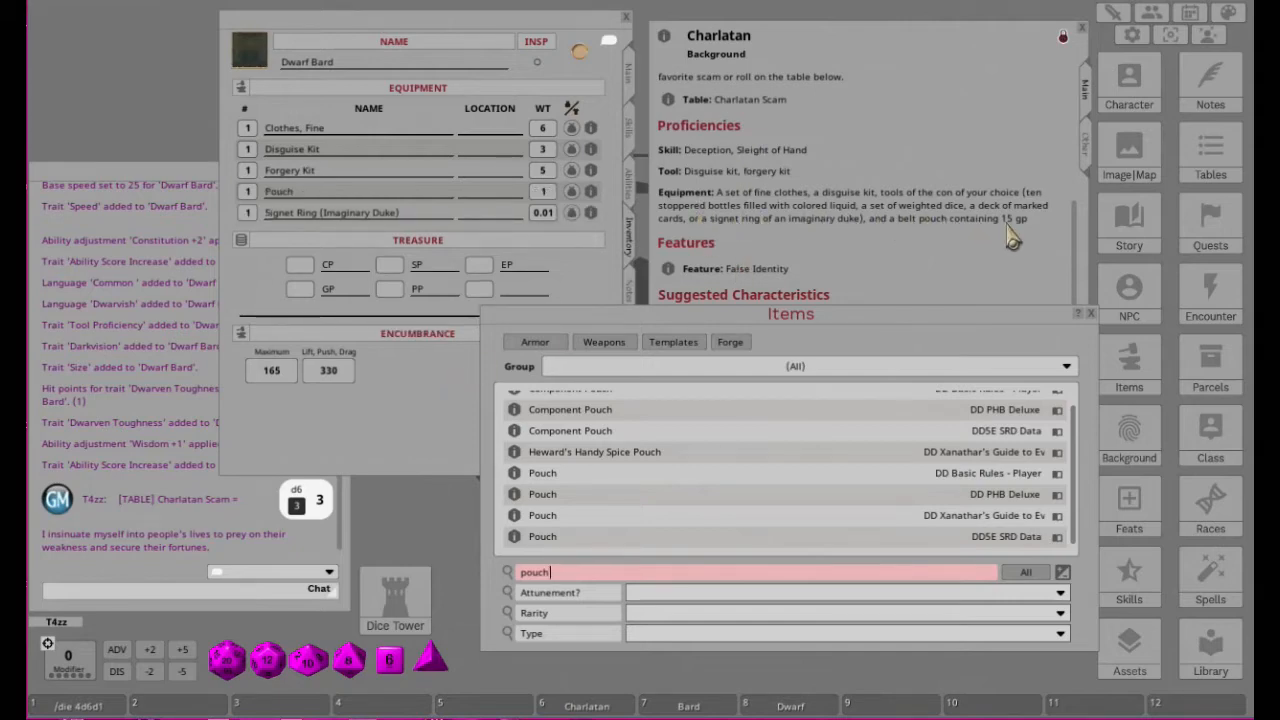
{"action": "left_click", "coordinate": [301, 290]}
{"action": "type", "text": "15"}
Step: Roll a Charlatan personality trait and record "I pocket anything I see that might have some value." under personality traits in the Dwarf Bard's notes
{"action": "left_click_drag", "start_coordinate": [964, 307], "coordinate": [846, 237]}
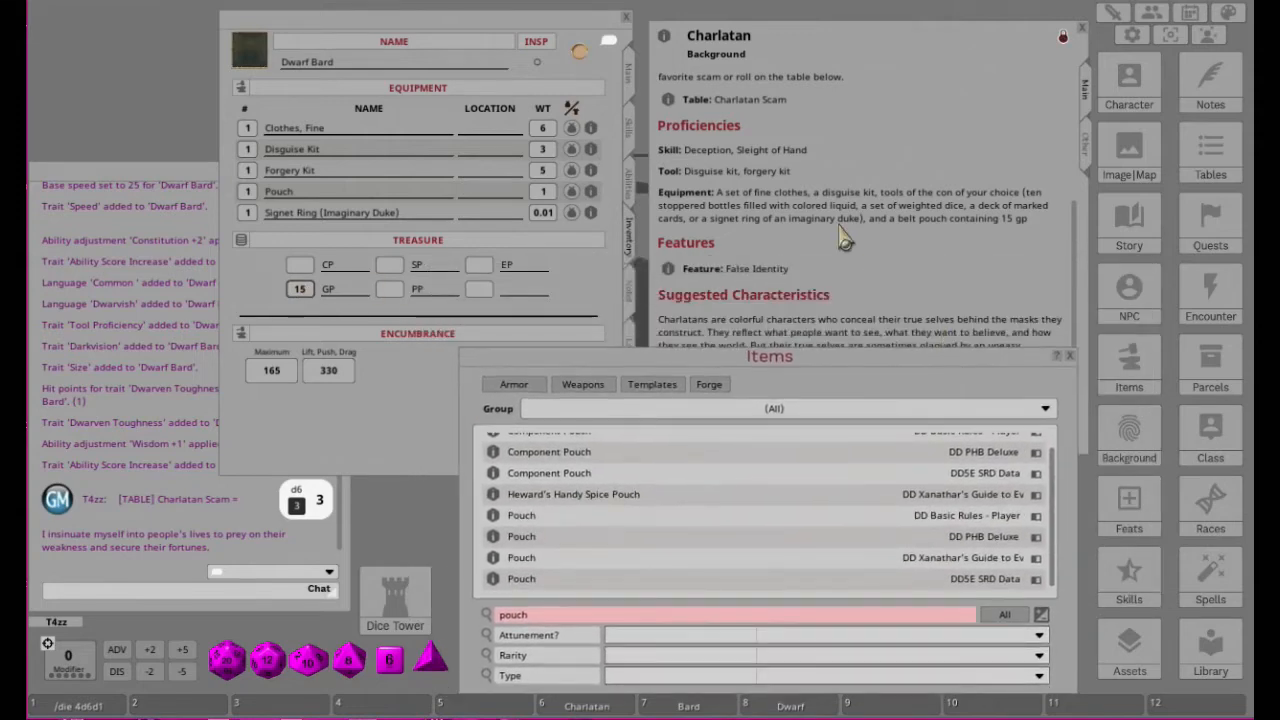
{"action": "left_click", "coordinate": [904, 252]}
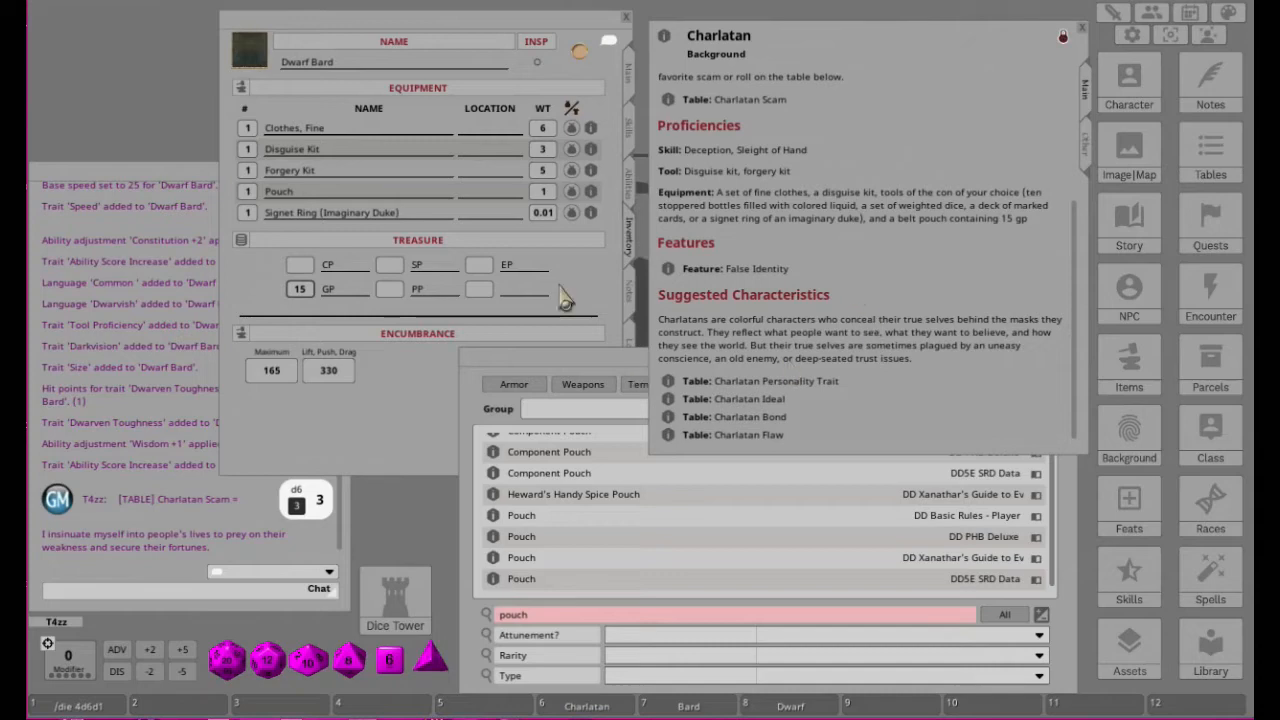
{"action": "left_click", "coordinate": [630, 296]}
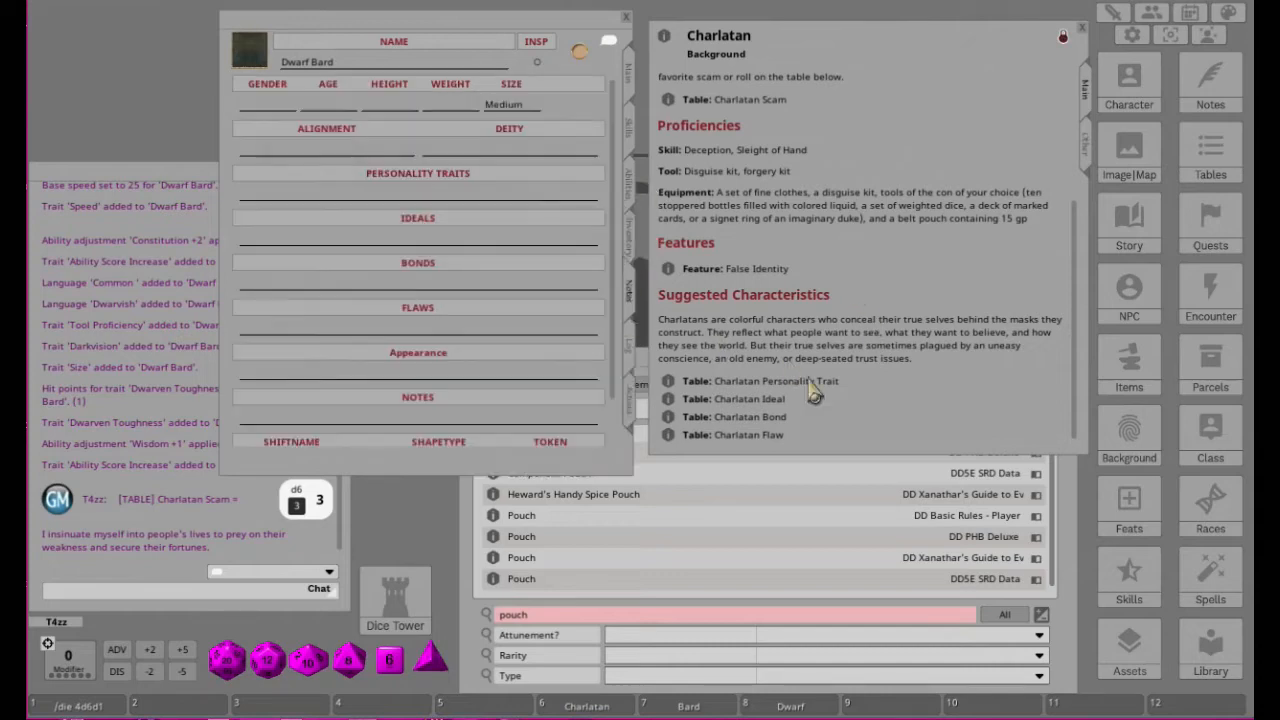
{"action": "left_click", "coordinate": [677, 382]}
{"action": "left_click_drag", "start_coordinate": [625, 235], "coordinate": [817, 134]}
{"action": "left_click", "coordinate": [719, 184]}
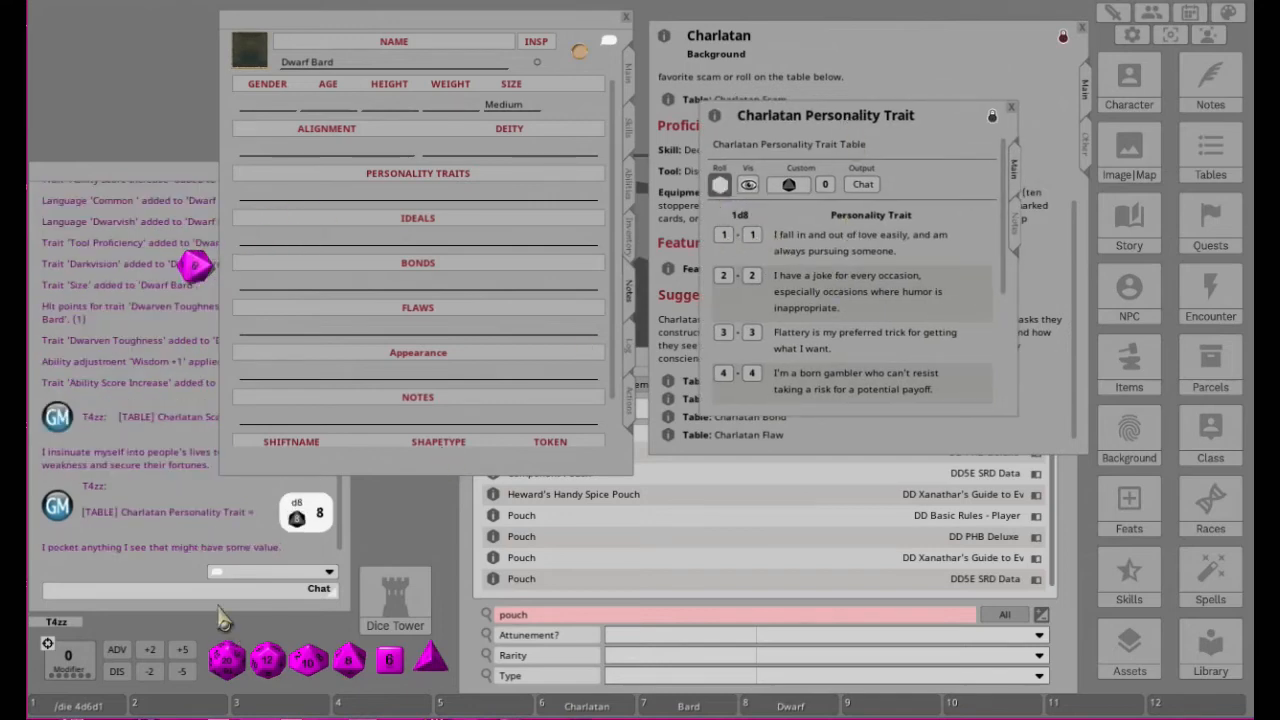
{"action": "left_click_drag", "start_coordinate": [44, 565], "coordinate": [357, 200]}
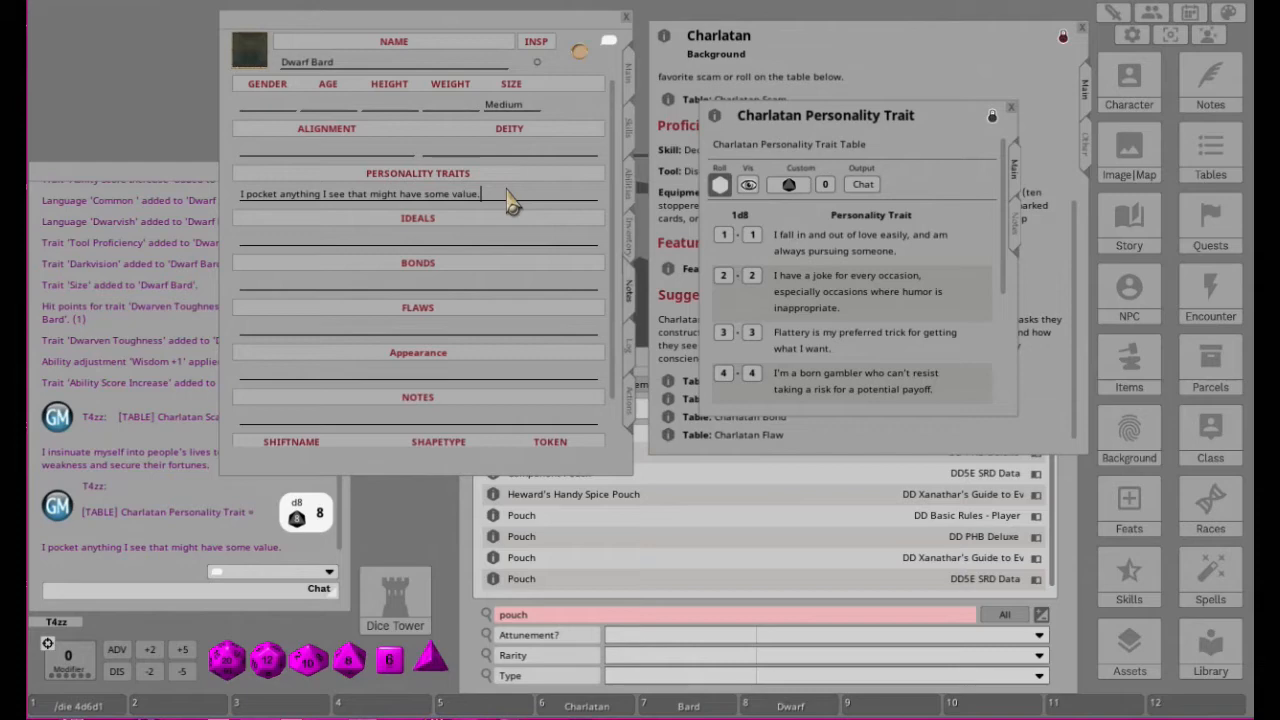
Step: Roll a second Charlatan personality trait and add "I'm a born gambler who can't resist taking a risk for a potential payoff." on a new line
{"action": "key", "text": "Return"}
{"action": "left_click", "coordinate": [720, 184]}
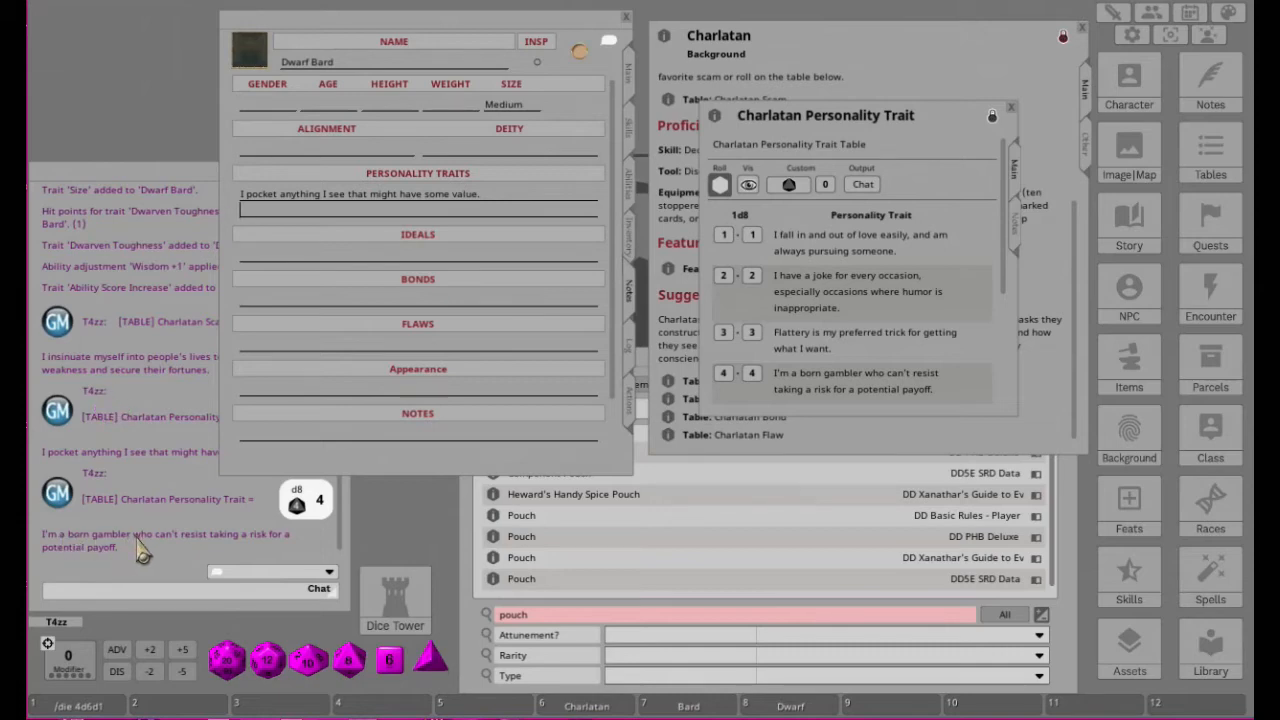
{"action": "left_click_drag", "start_coordinate": [140, 553], "coordinate": [308, 224]}
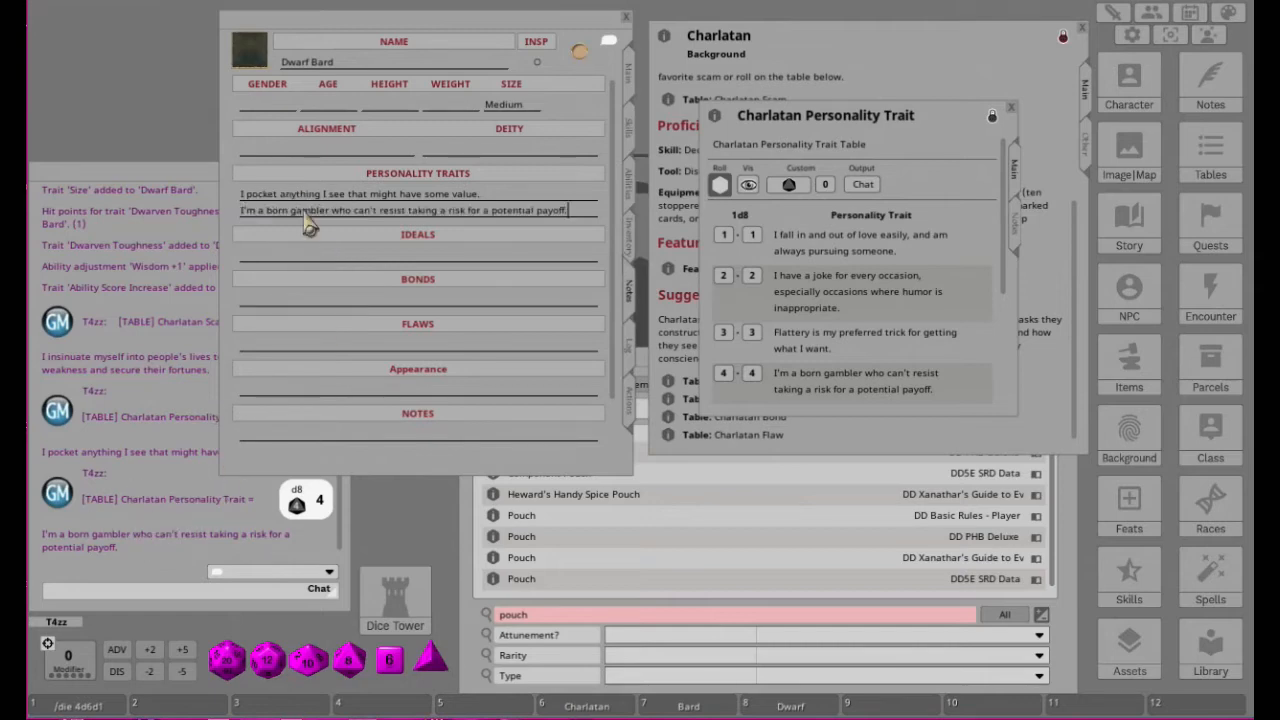
Step: Roll a Charlatan ideal and record "Independence. I am a free spirit- no one tells me what to do. (Chaotic)" under ideals
{"action": "left_click", "coordinate": [1011, 107]}
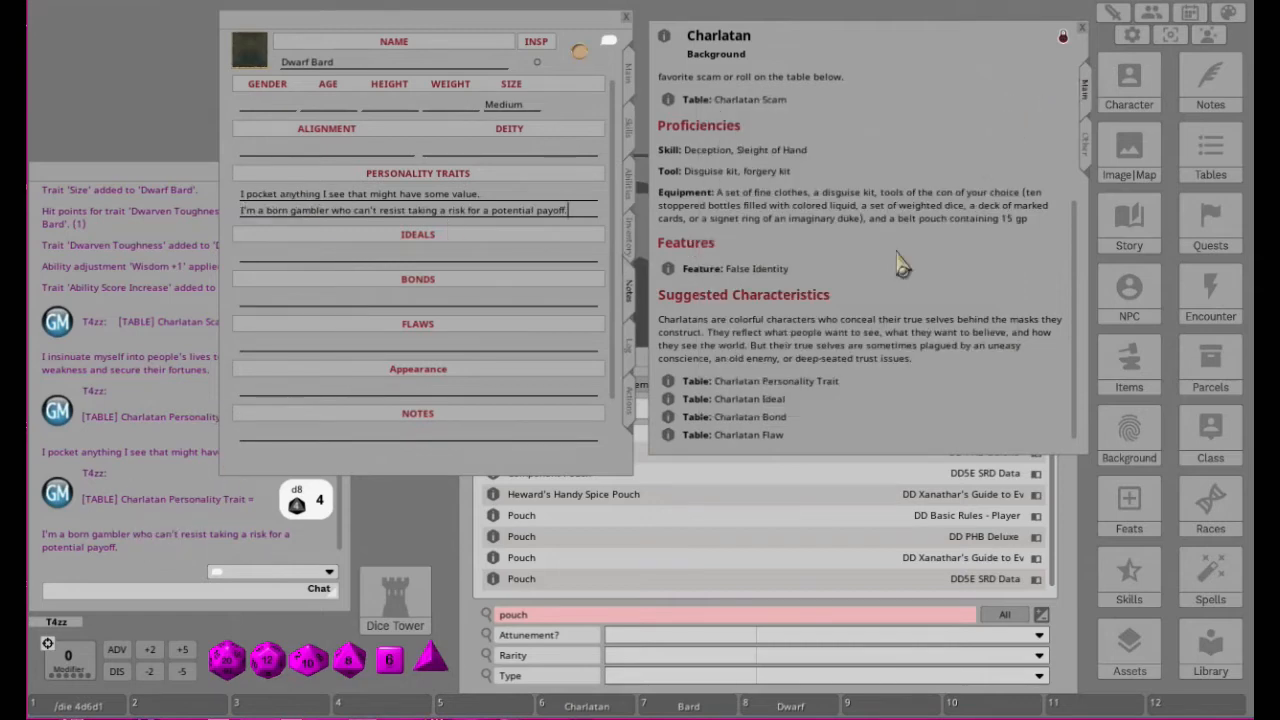
{"action": "left_click", "coordinate": [667, 398]}
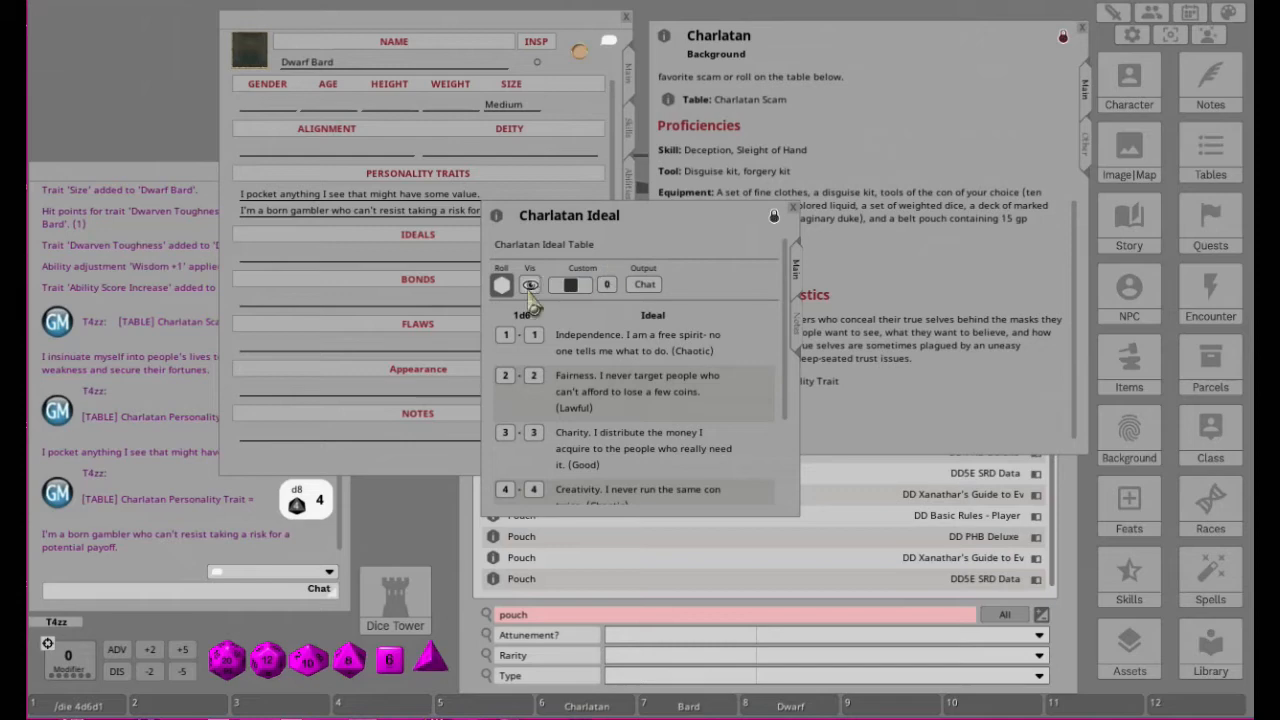
{"action": "left_click", "coordinate": [501, 285]}
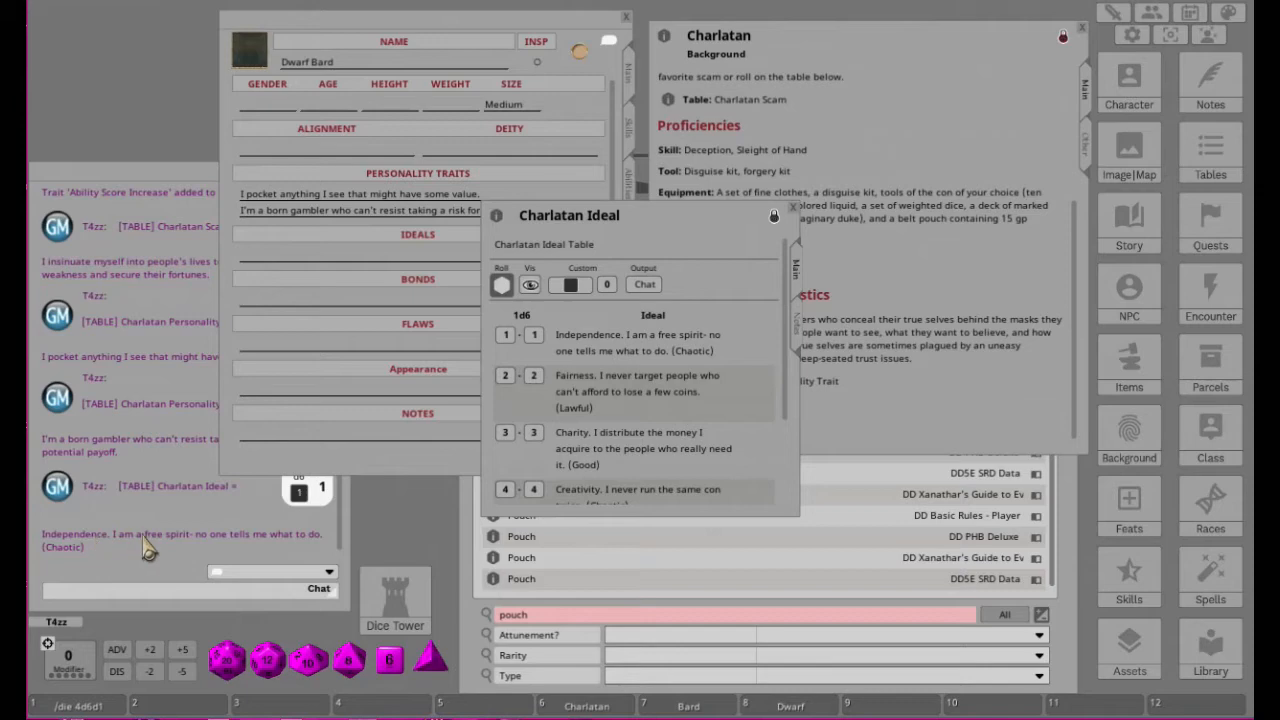
{"action": "left_click_drag", "start_coordinate": [147, 550], "coordinate": [342, 264]}
Step: Set the Dwarf Bard's alignment to Chaotic Neutral and close the Charlatan Ideal table
{"action": "left_click_drag", "start_coordinate": [639, 217], "coordinate": [798, 113]}
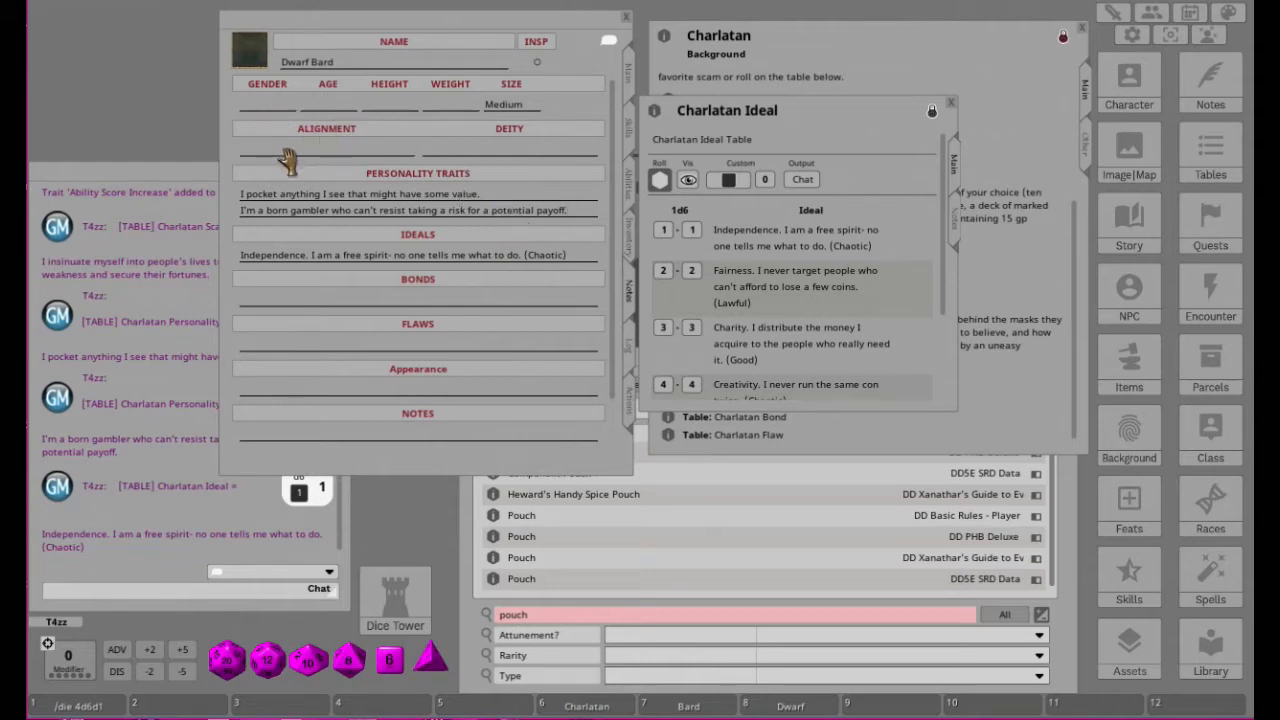
{"action": "type", "text": "Chaotic"}
{"action": "key", "text": "shift"}
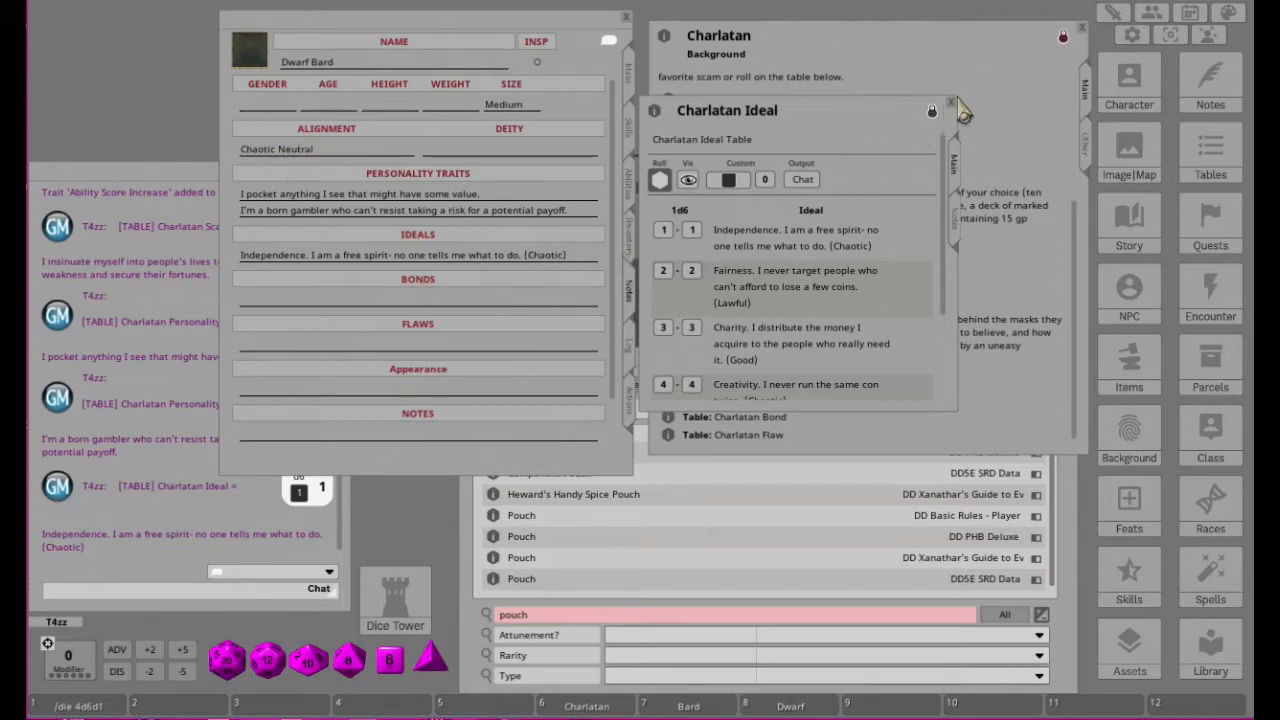
{"action": "left_click", "coordinate": [953, 108]}
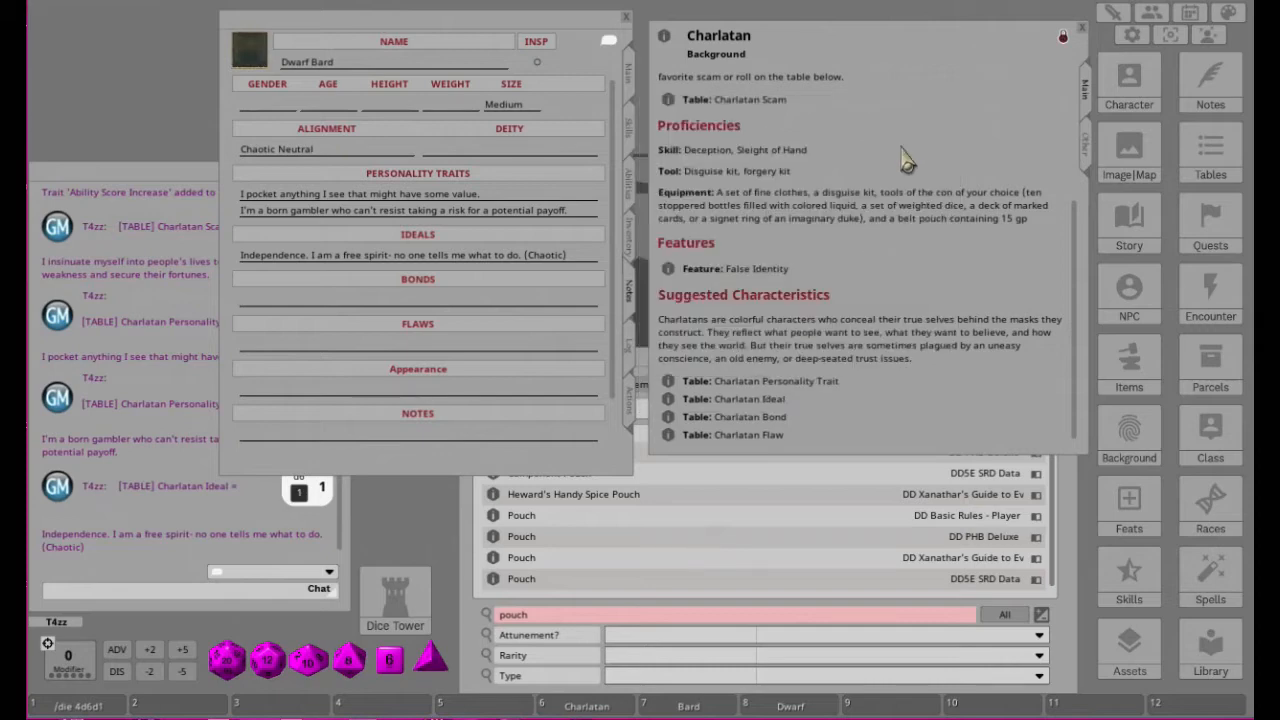
Step: Roll a Charlatan bond and record the result about swindling and ruining a person who didn't deserve it under bonds
{"action": "left_click", "coordinate": [669, 418]}
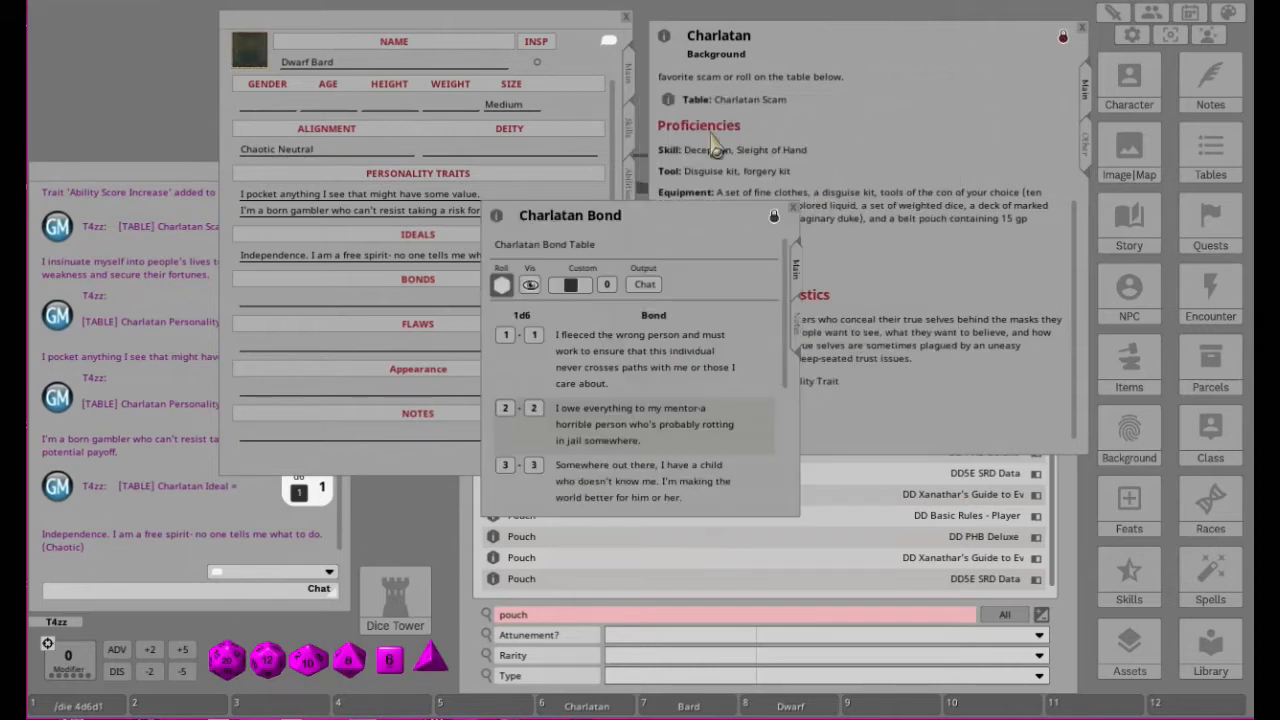
{"action": "left_click", "coordinate": [501, 285]}
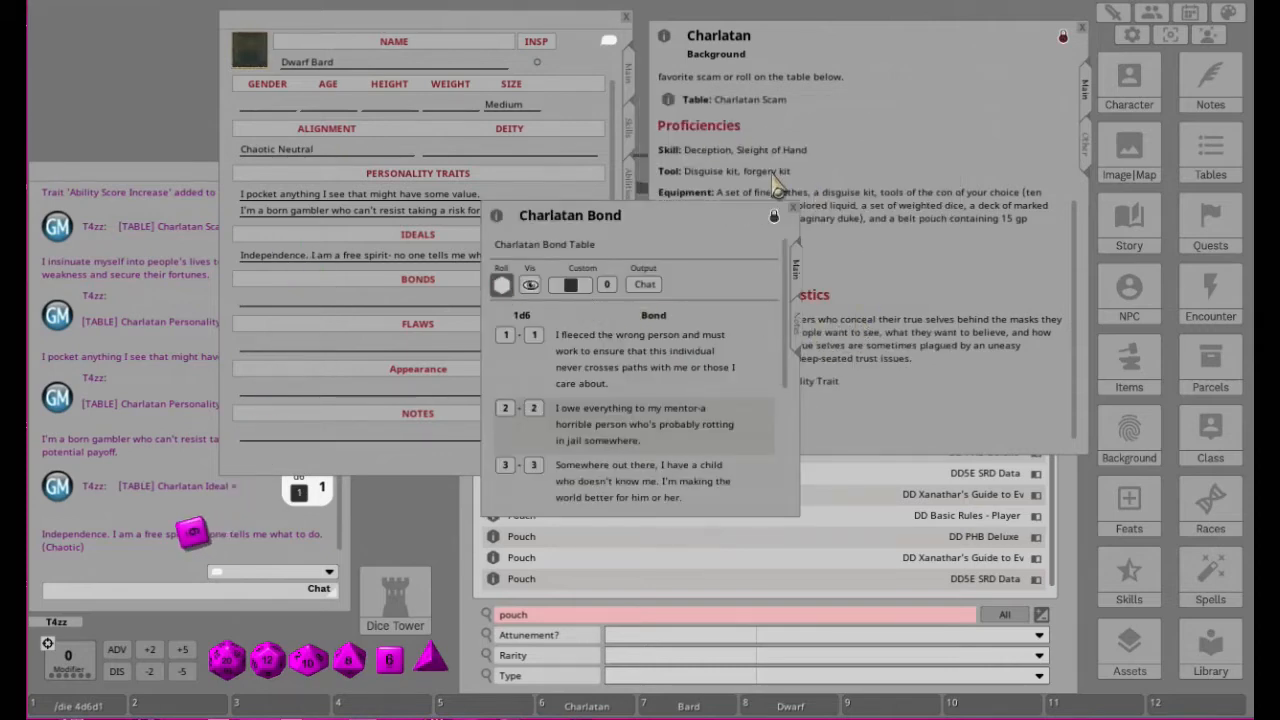
{"action": "left_click", "coordinate": [793, 207]}
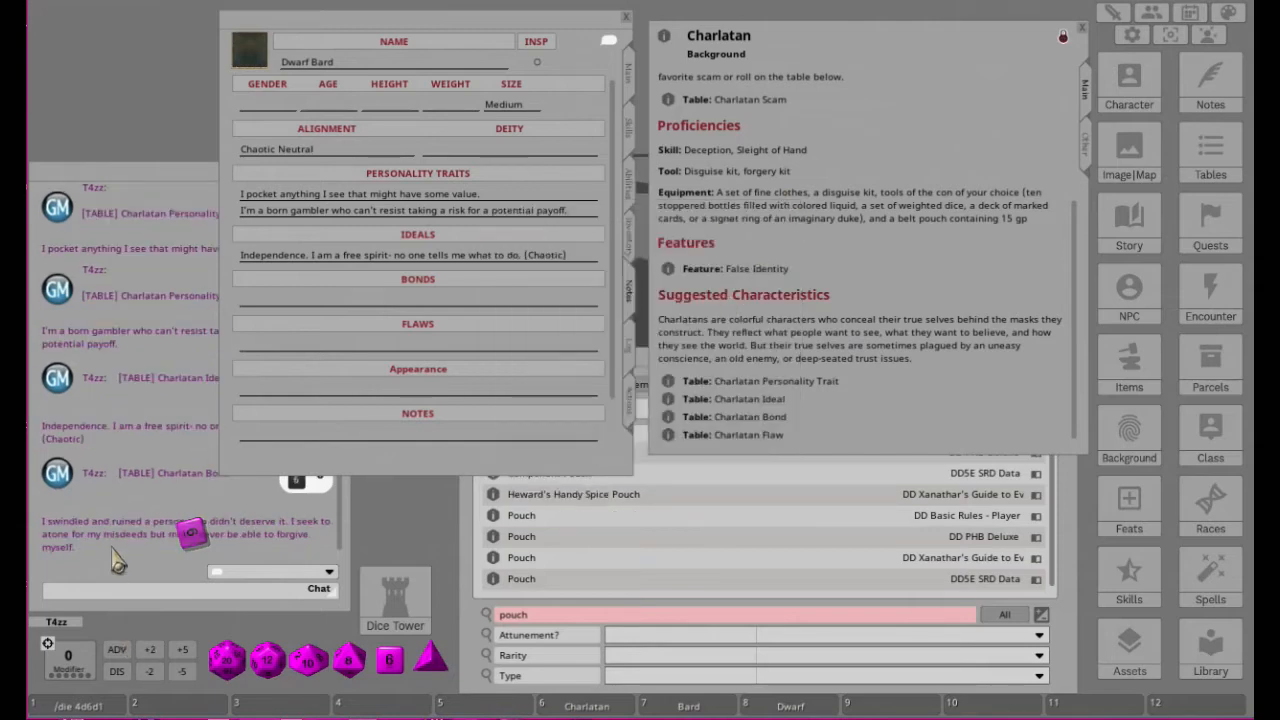
{"action": "left_click", "coordinate": [668, 419]}
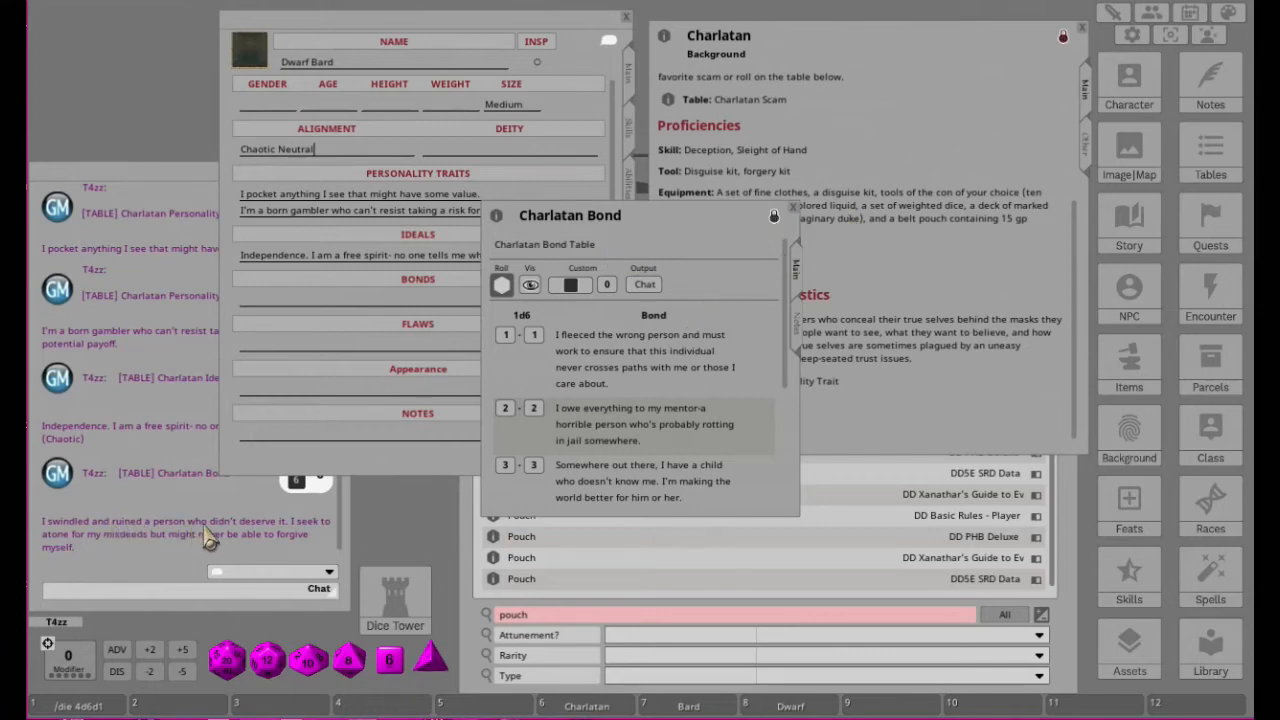
{"action": "left_click_drag", "start_coordinate": [136, 547], "coordinate": [322, 305]}
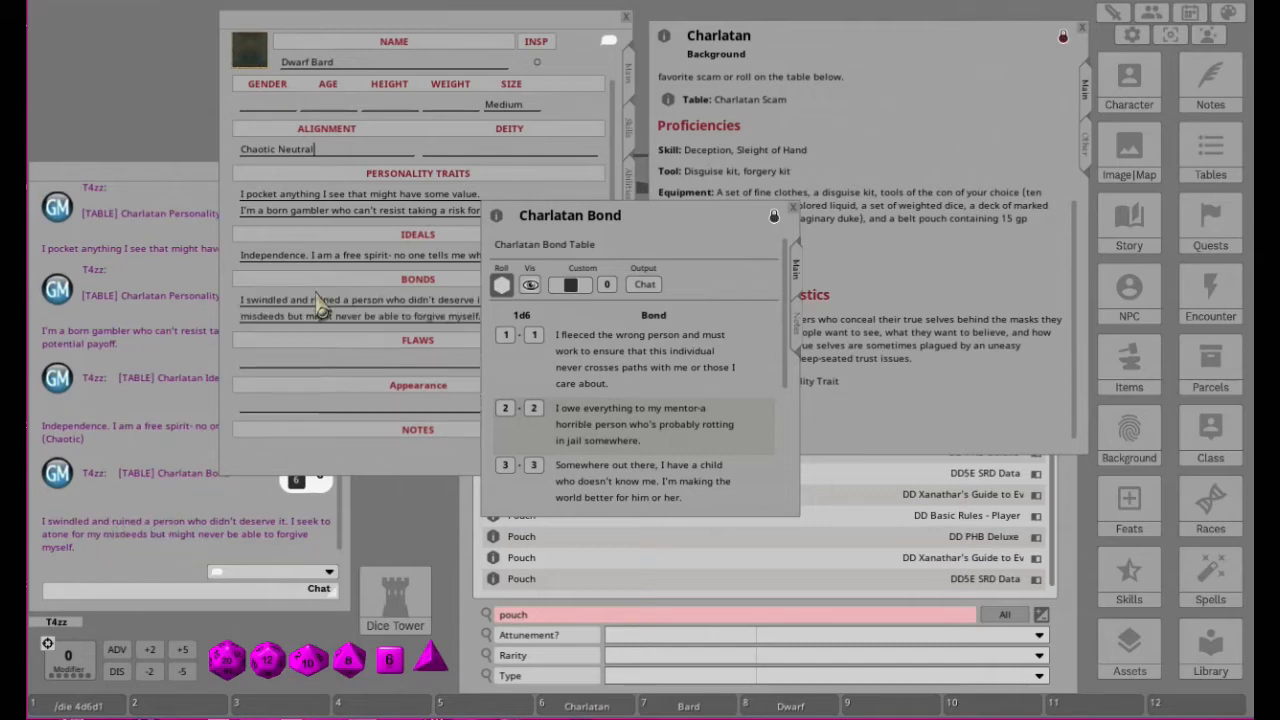
{"action": "left_click_drag", "start_coordinate": [651, 215], "coordinate": [749, 207]}
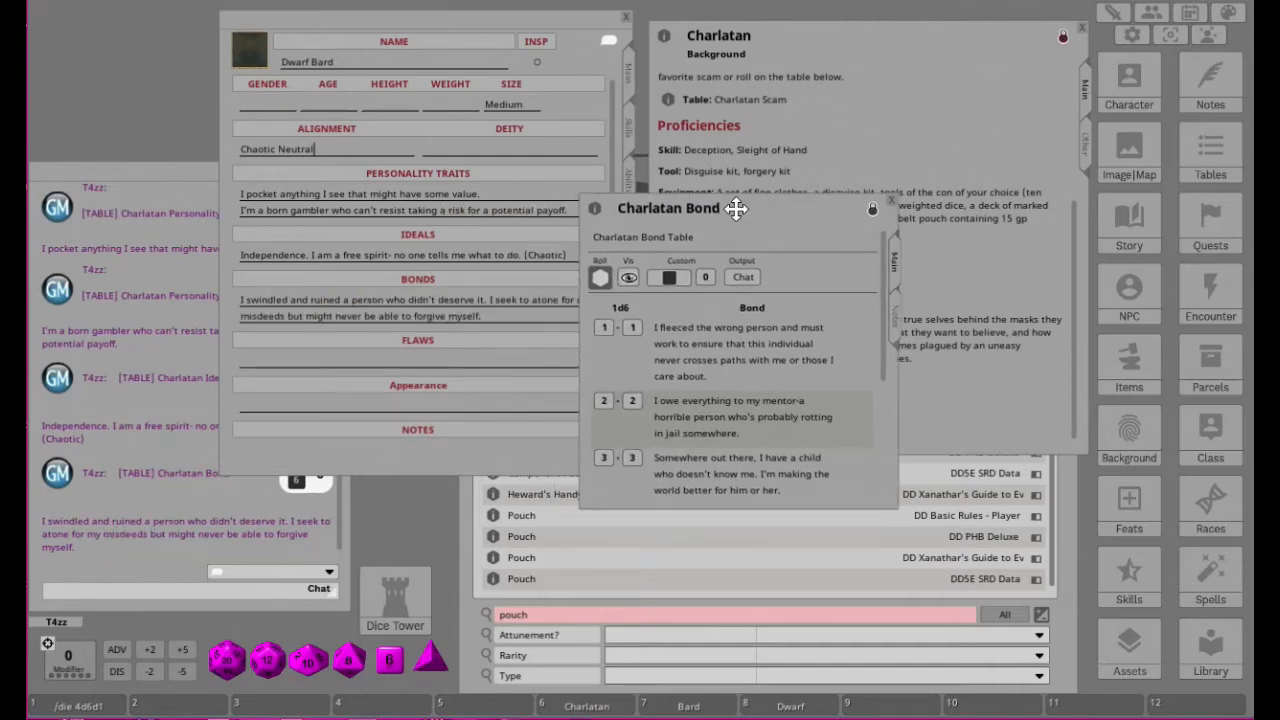
{"action": "left_click", "coordinate": [891, 201]}
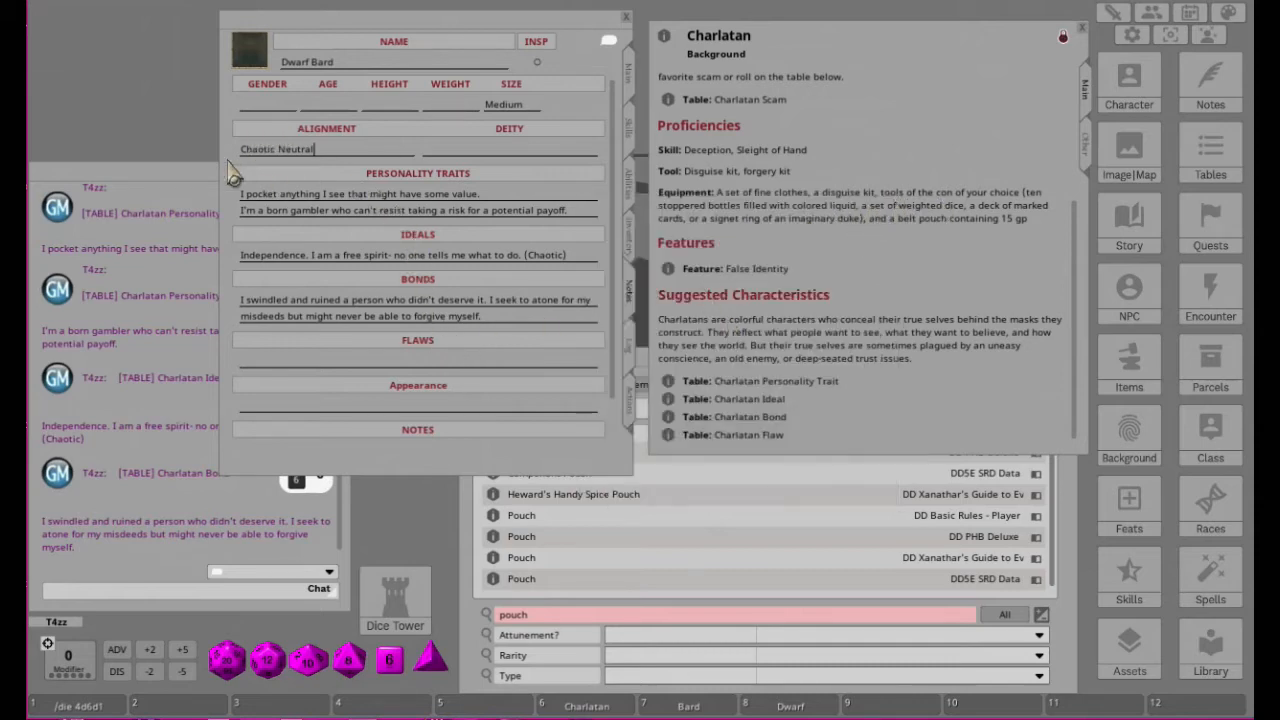
Step: Roll a Charlatan flaw and record "I'm always in debt. I spend my ill-gotten gains on decadent luxuries faster than I bring them in.." under flaws
{"action": "left_click", "coordinate": [315, 150]}
{"action": "left_click", "coordinate": [672, 440]}
{"action": "left_click", "coordinate": [502, 285]}
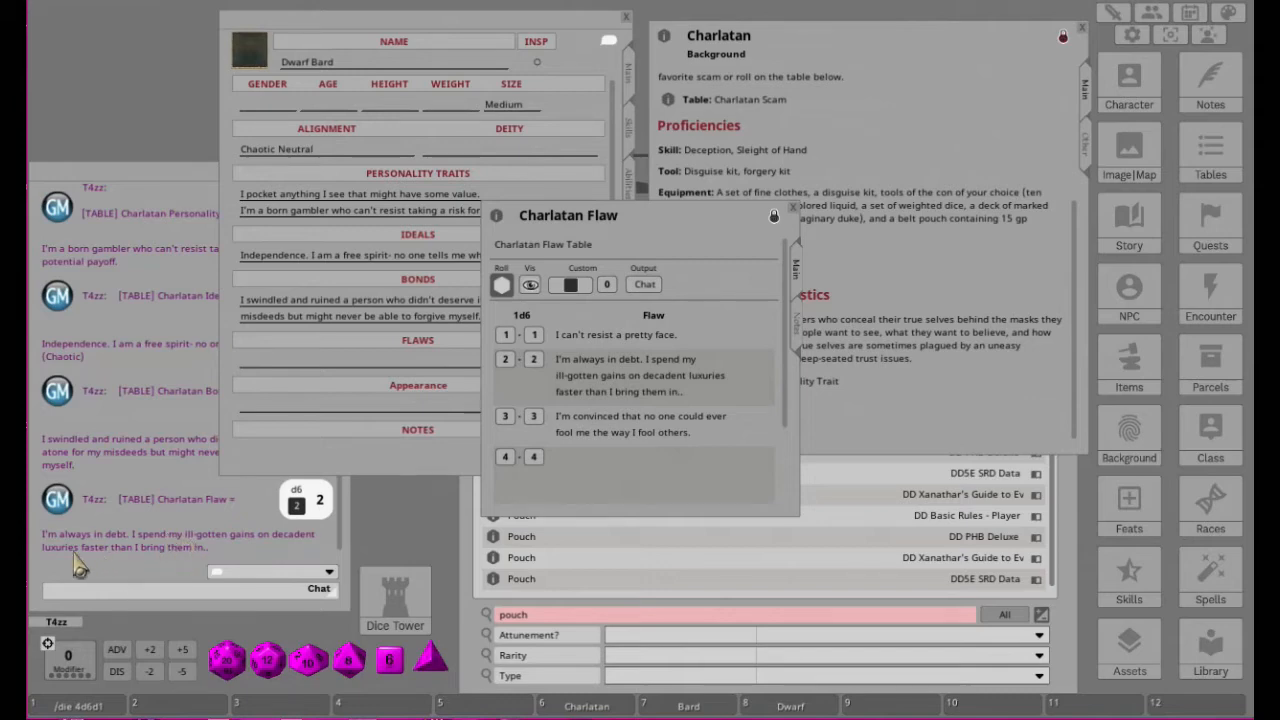
{"action": "left_click_drag", "start_coordinate": [112, 548], "coordinate": [335, 366]}
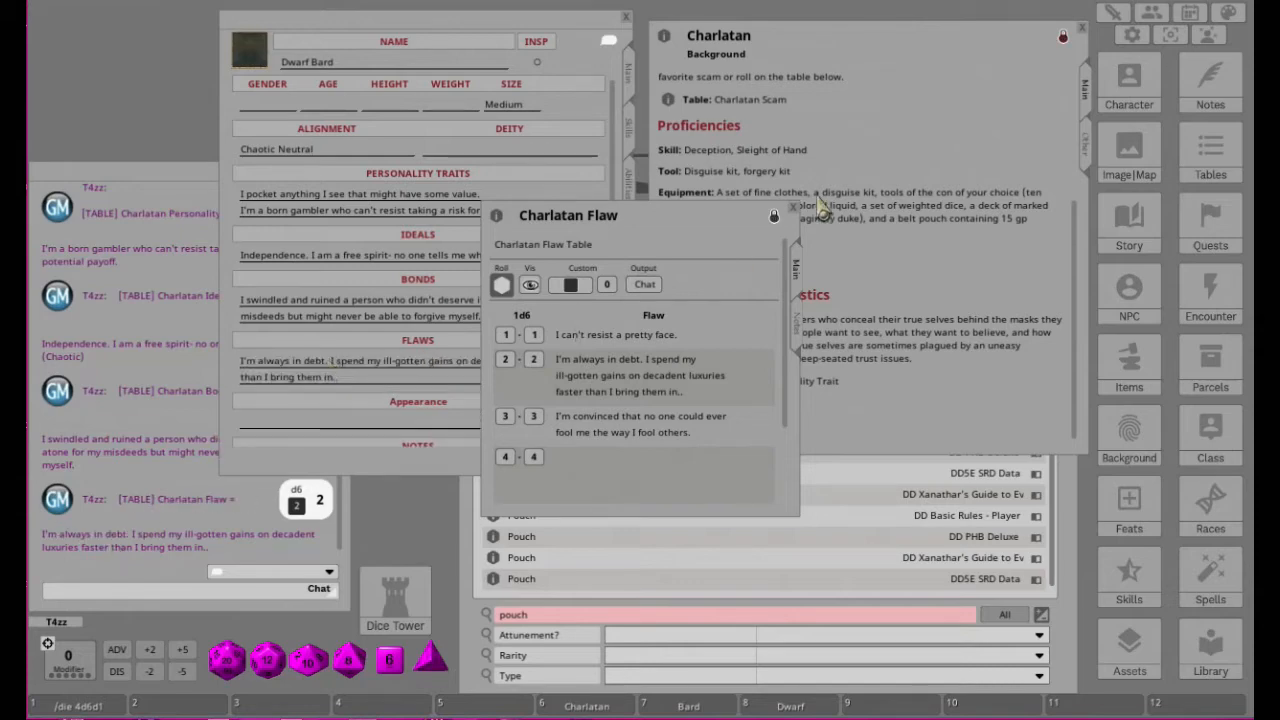
{"action": "left_click", "coordinate": [794, 208]}
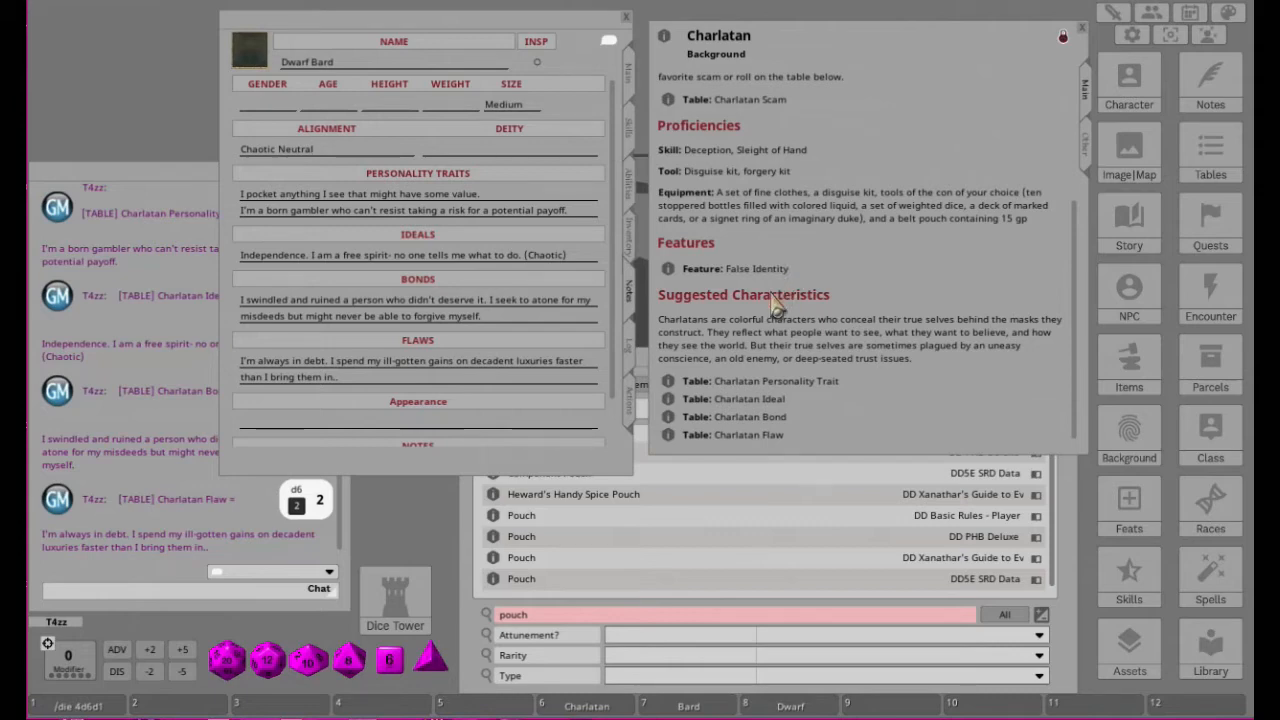
{"action": "scroll", "coordinate": [466, 346], "scroll_direction": "down", "scroll_amount": 2}
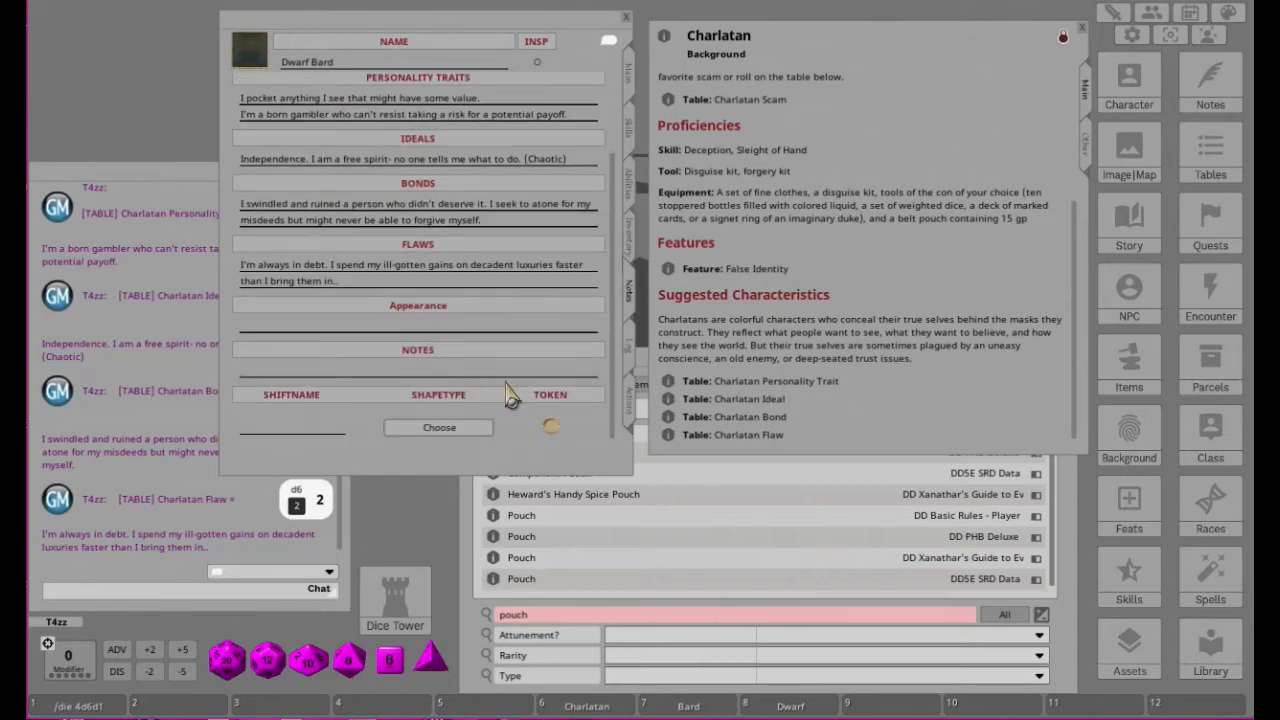
{"action": "scroll", "coordinate": [484, 398], "scroll_direction": "up", "scroll_amount": 2}
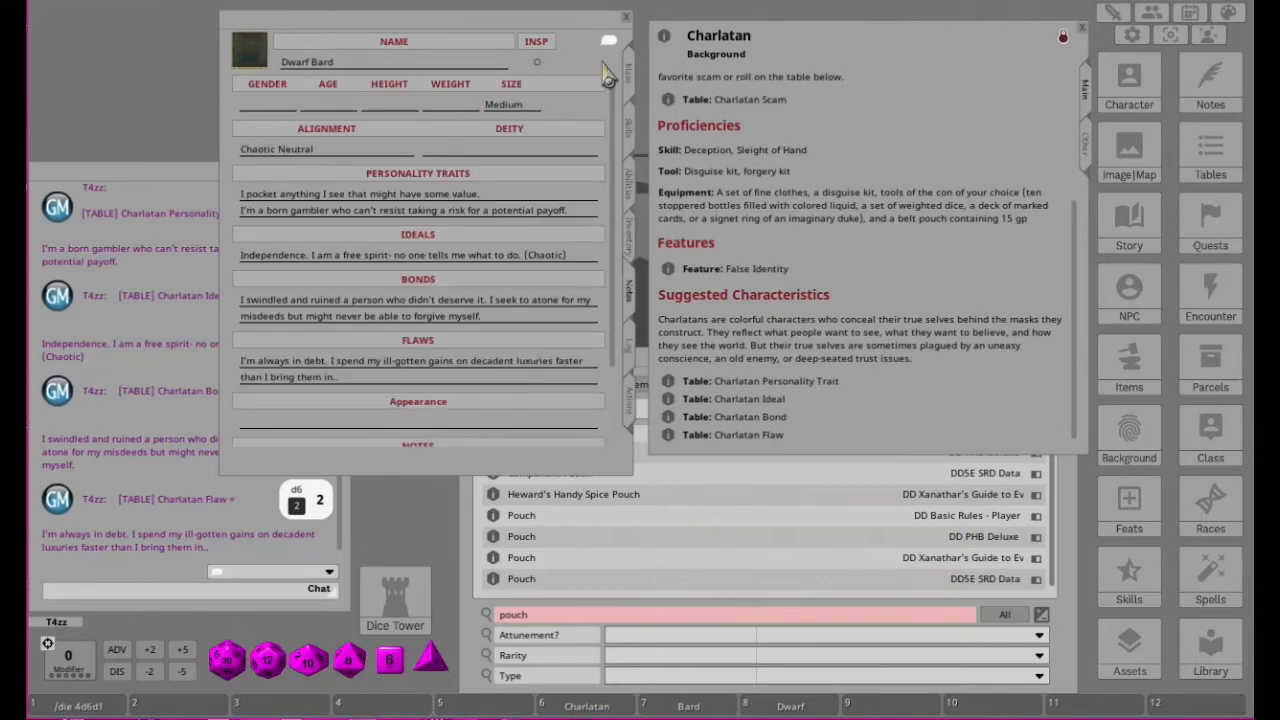
Step: Close the Charlatan background, open the Bard class record in an enlarged window and review its starting equipment choices
{"action": "left_click", "coordinate": [1082, 30]}
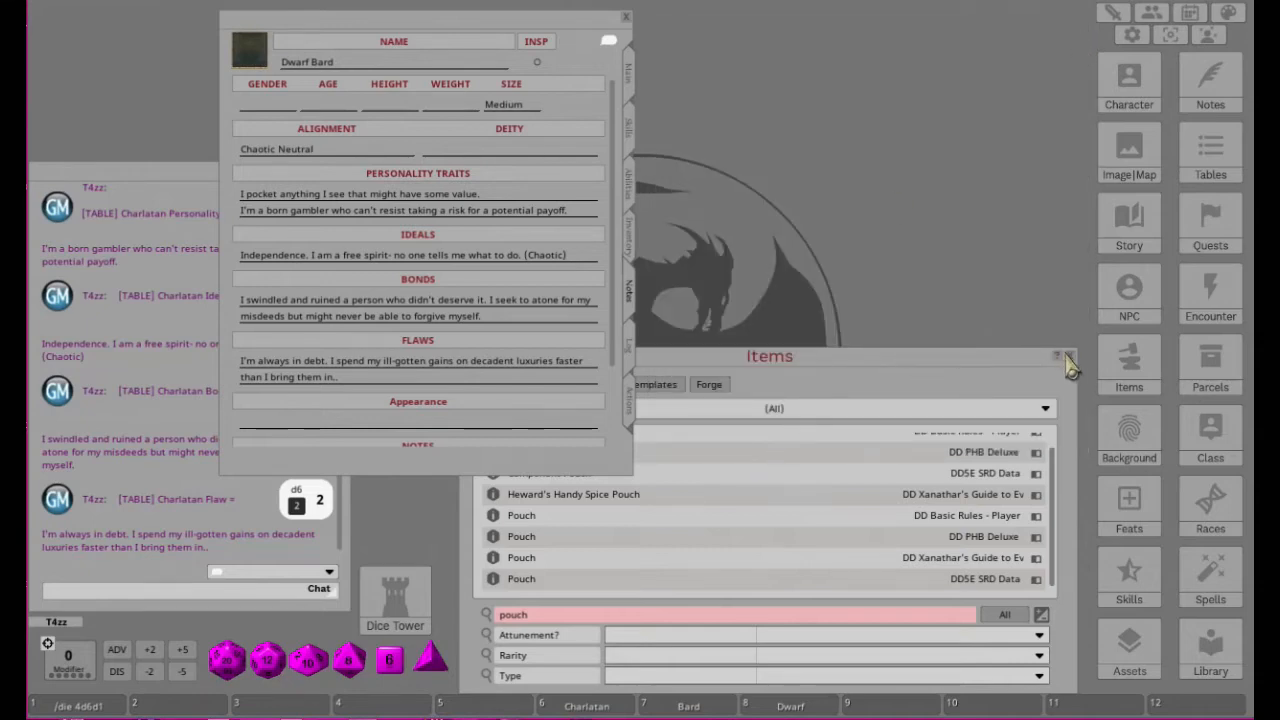
{"action": "left_click_drag", "start_coordinate": [1016, 366], "coordinate": [966, 371]}
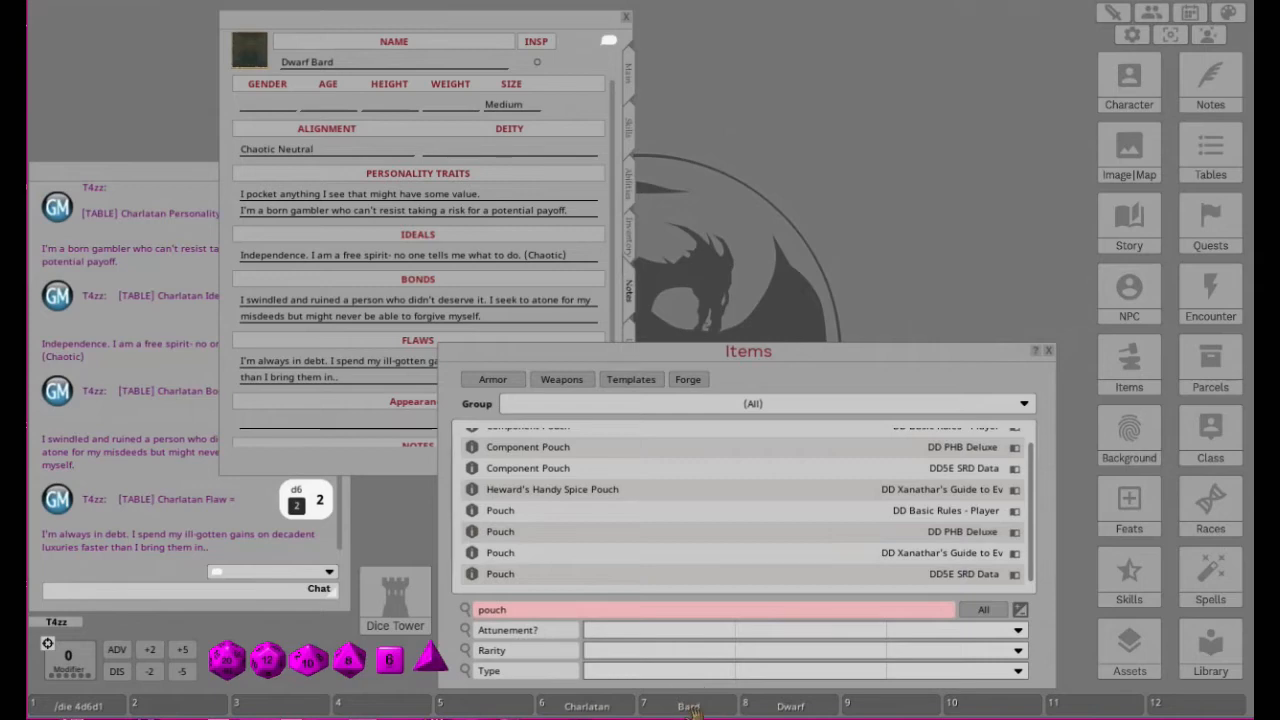
{"action": "left_click", "coordinate": [686, 706]}
{"action": "left_click_drag", "start_coordinate": [920, 140], "coordinate": [784, 30]}
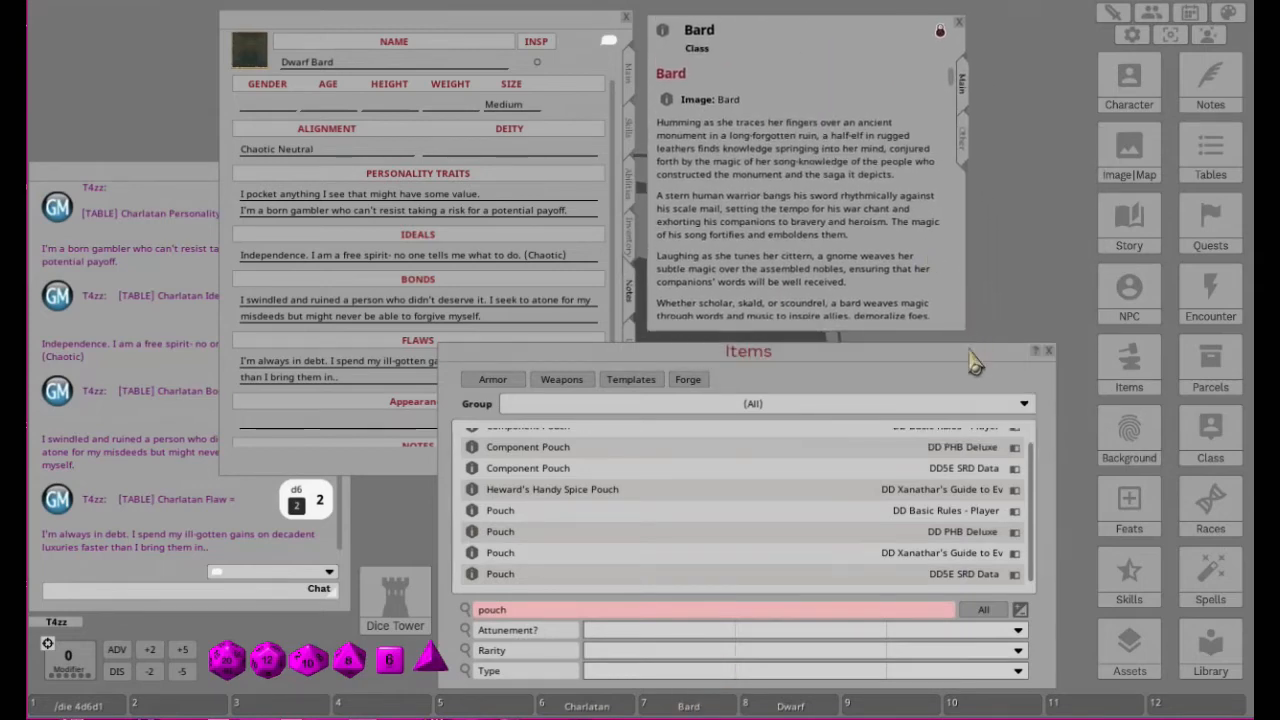
{"action": "left_click_drag", "start_coordinate": [966, 328], "coordinate": [1140, 478]}
{"action": "scroll", "coordinate": [895, 345], "scroll_direction": "down", "scroll_amount": 8}
{"action": "scroll", "coordinate": [895, 345], "scroll_direction": "down", "scroll_amount": 10}
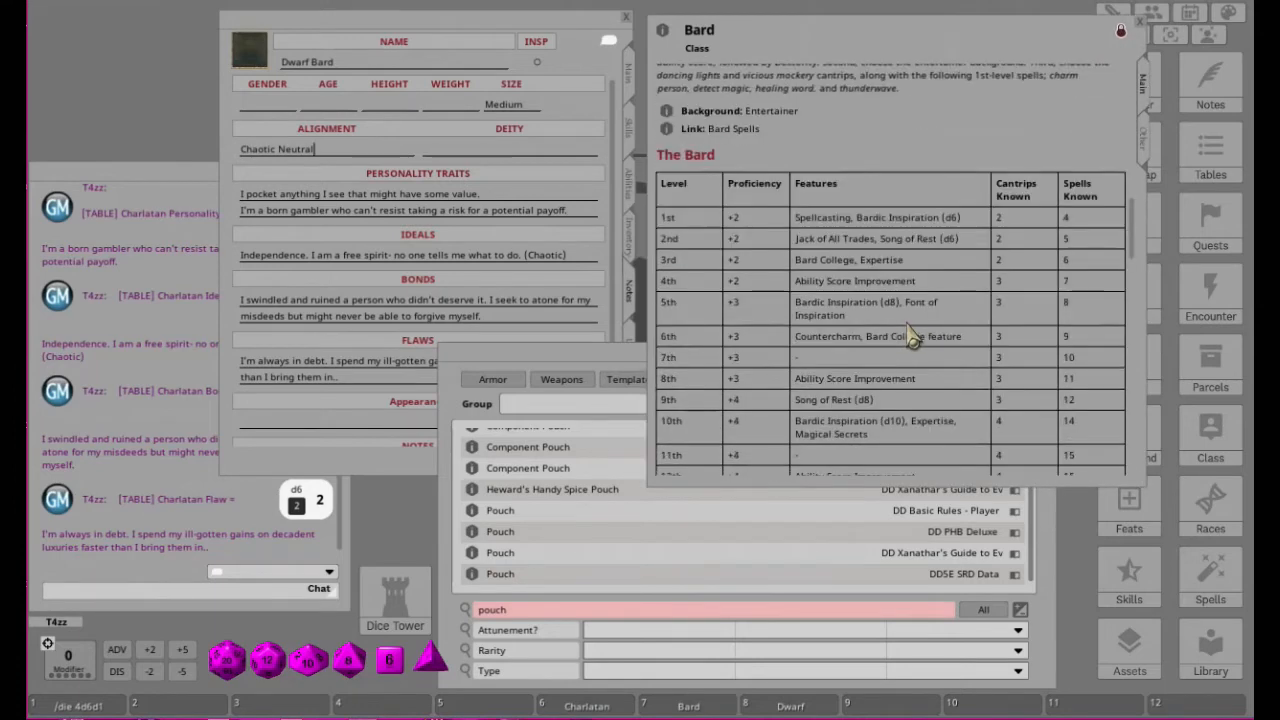
{"action": "scroll", "coordinate": [912, 338], "scroll_direction": "down", "scroll_amount": 15}
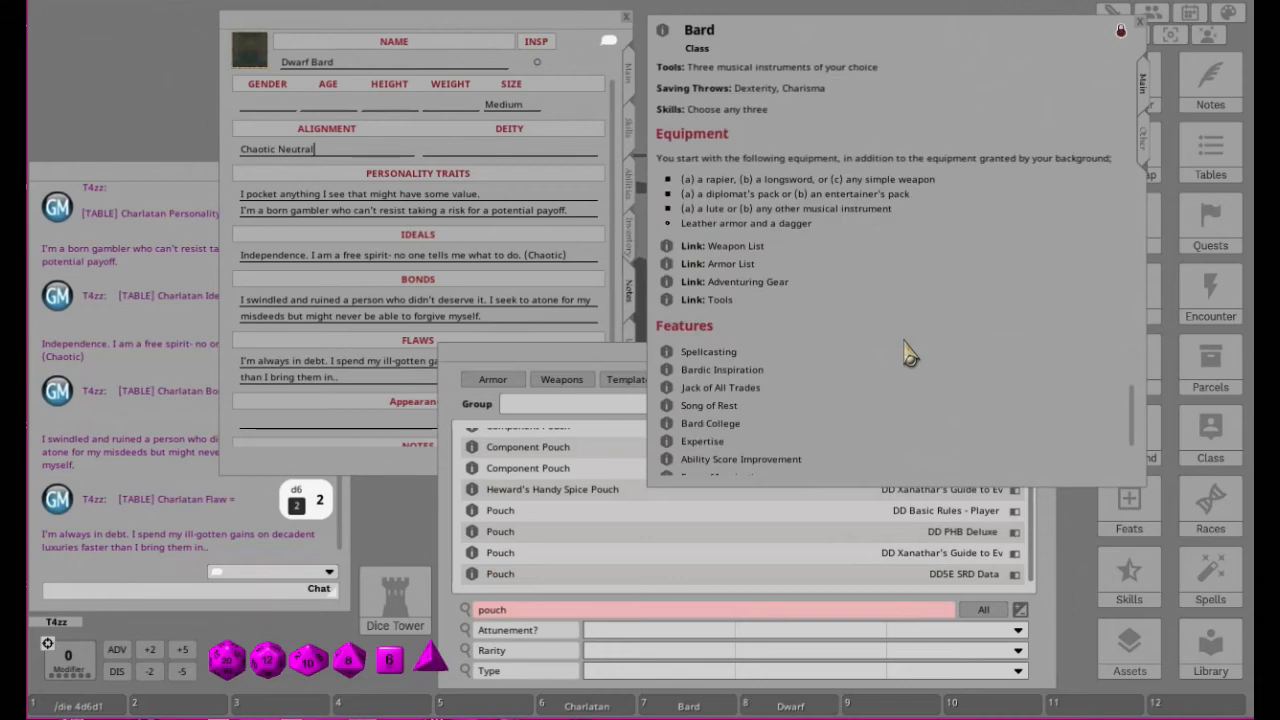
{"action": "scroll", "coordinate": [908, 355], "scroll_direction": "up", "scroll_amount": 2}
{"action": "scroll", "coordinate": [908, 355], "scroll_direction": "down", "scroll_amount": 2}
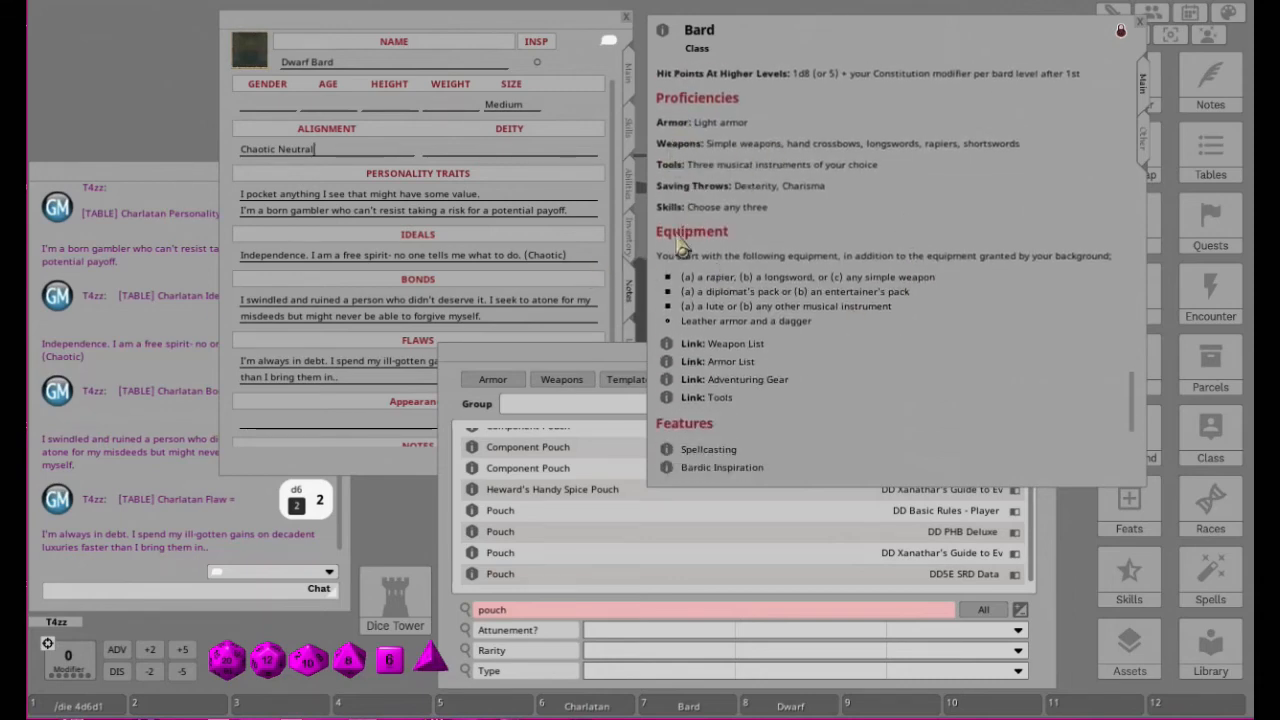
{"action": "scroll", "coordinate": [827, 300], "scroll_direction": "down", "scroll_amount": 5}
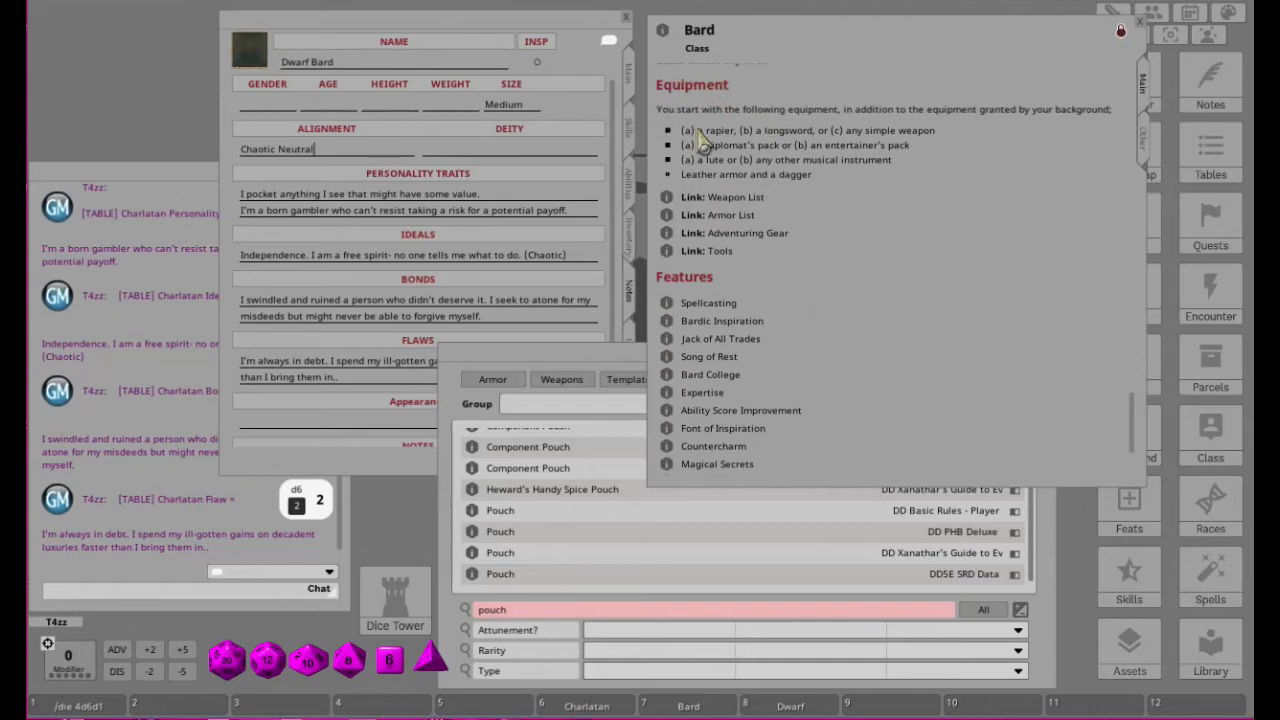
Step: Open the weapons list and show the Dwarf Bard's inventory alongside it
{"action": "left_click", "coordinate": [558, 384]}
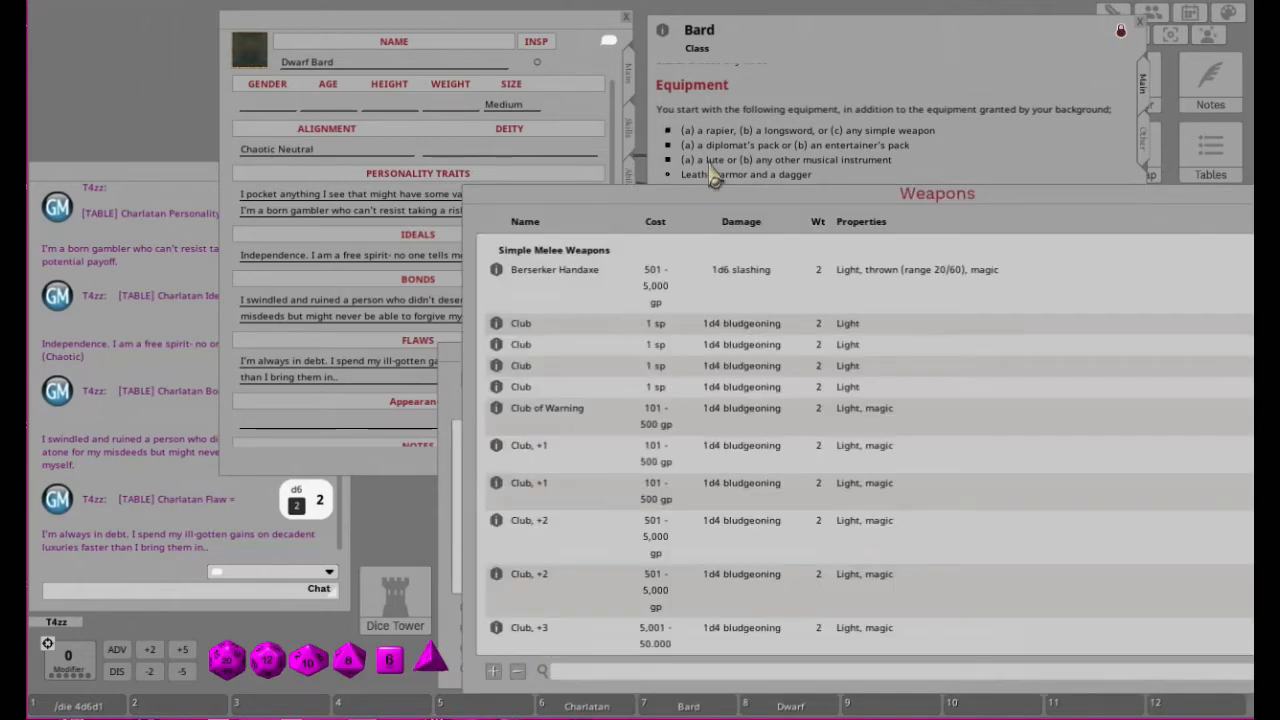
{"action": "left_click", "coordinate": [575, 30]}
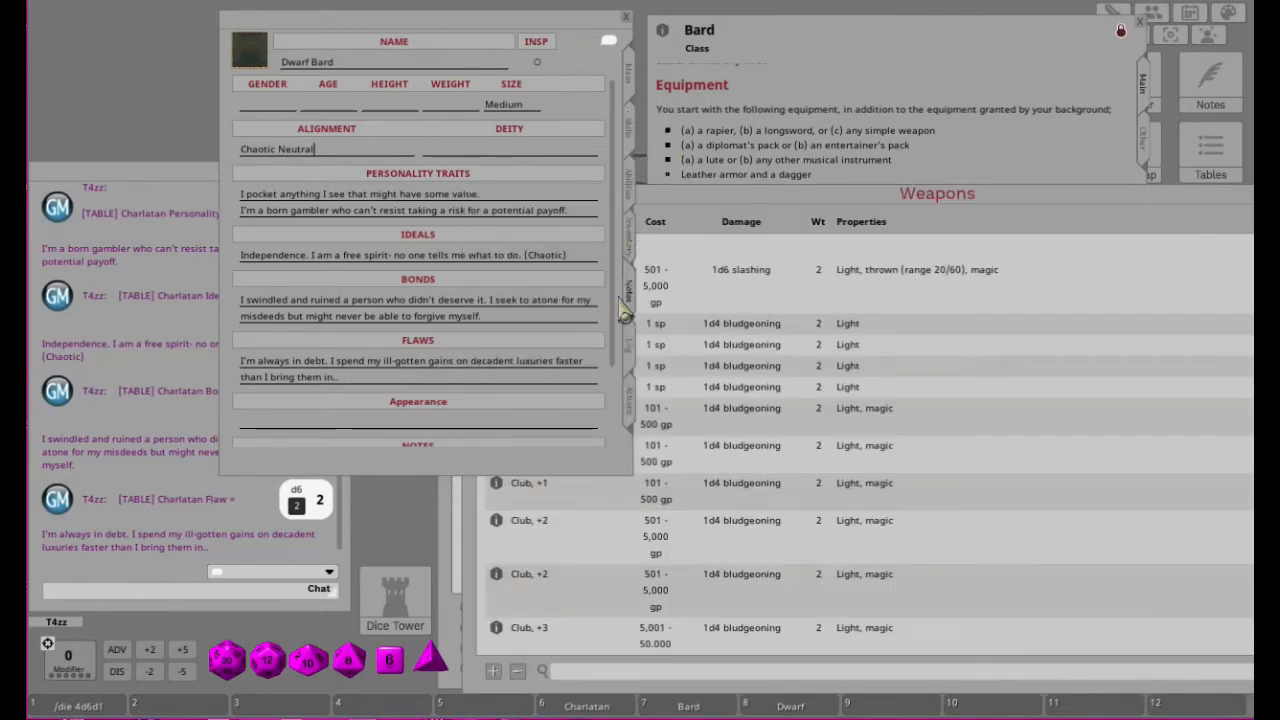
{"action": "left_click", "coordinate": [630, 238]}
{"action": "left_click", "coordinate": [808, 258]}
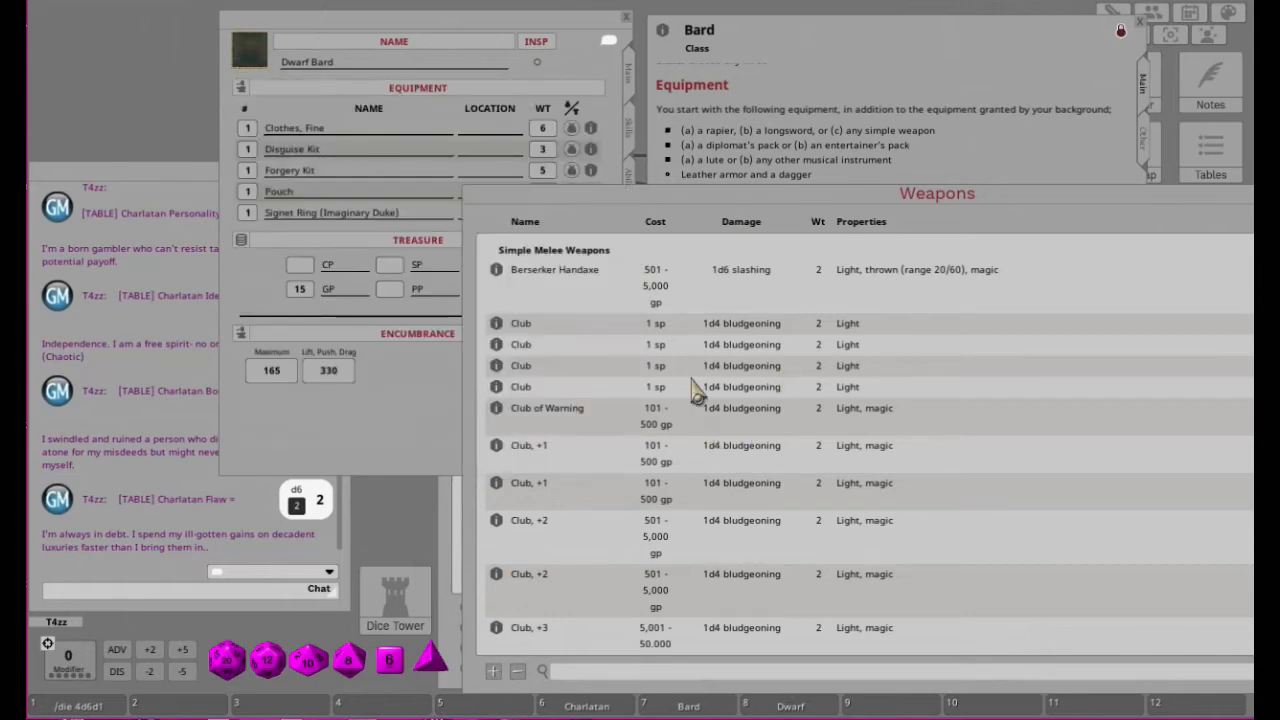
Step: Find the standard 25 gp Rapier in the weapons list, add it to the Dwarf Bard's inventory, and close the weapons list
{"action": "scroll", "coordinate": [695, 410], "scroll_direction": "down", "scroll_amount": 5}
{"action": "scroll", "coordinate": [690, 425], "scroll_direction": "down", "scroll_amount": 7}
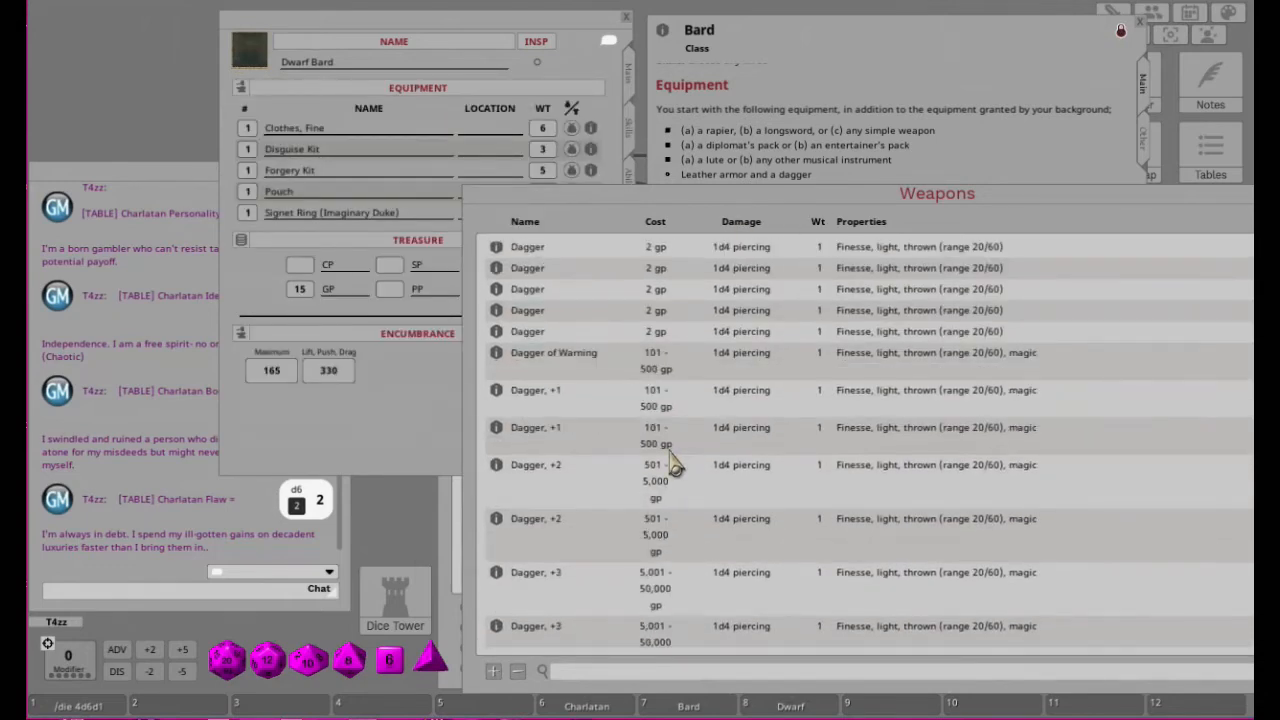
{"action": "scroll", "coordinate": [673, 465], "scroll_direction": "down", "scroll_amount": 12}
{"action": "scroll", "coordinate": [673, 475], "scroll_direction": "down", "scroll_amount": 15}
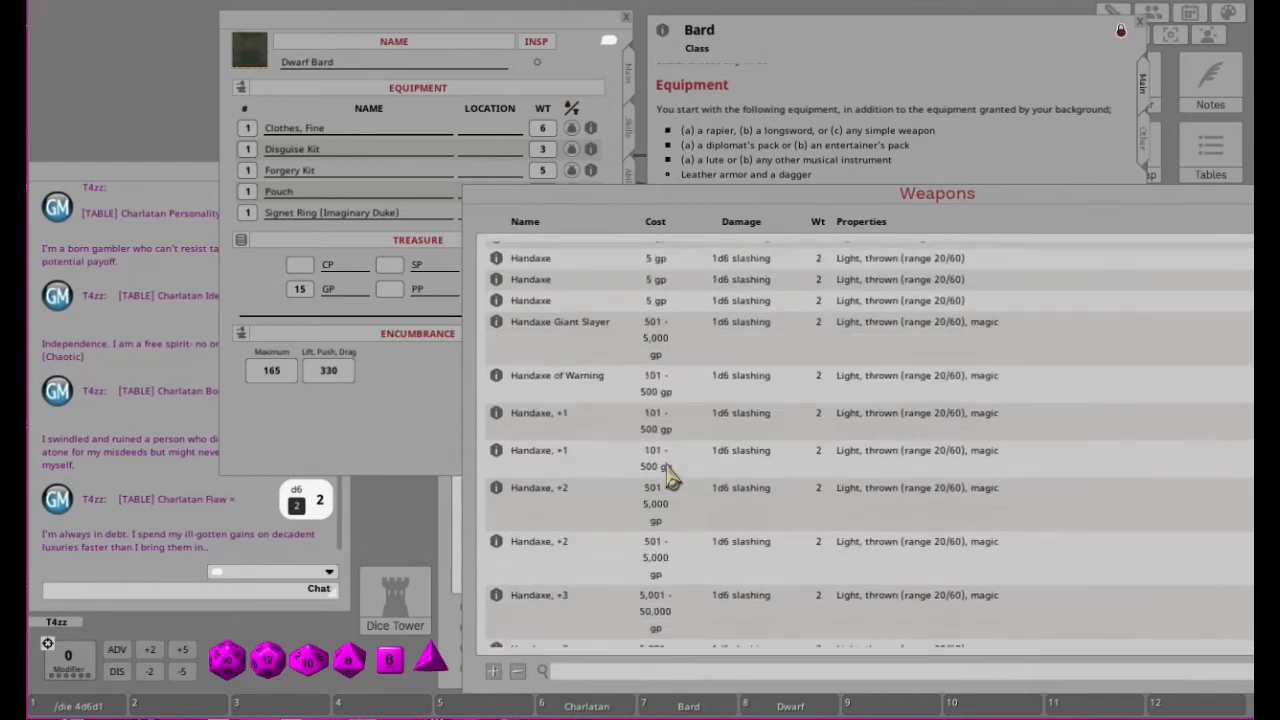
{"action": "scroll", "coordinate": [673, 478], "scroll_direction": "down", "scroll_amount": 12}
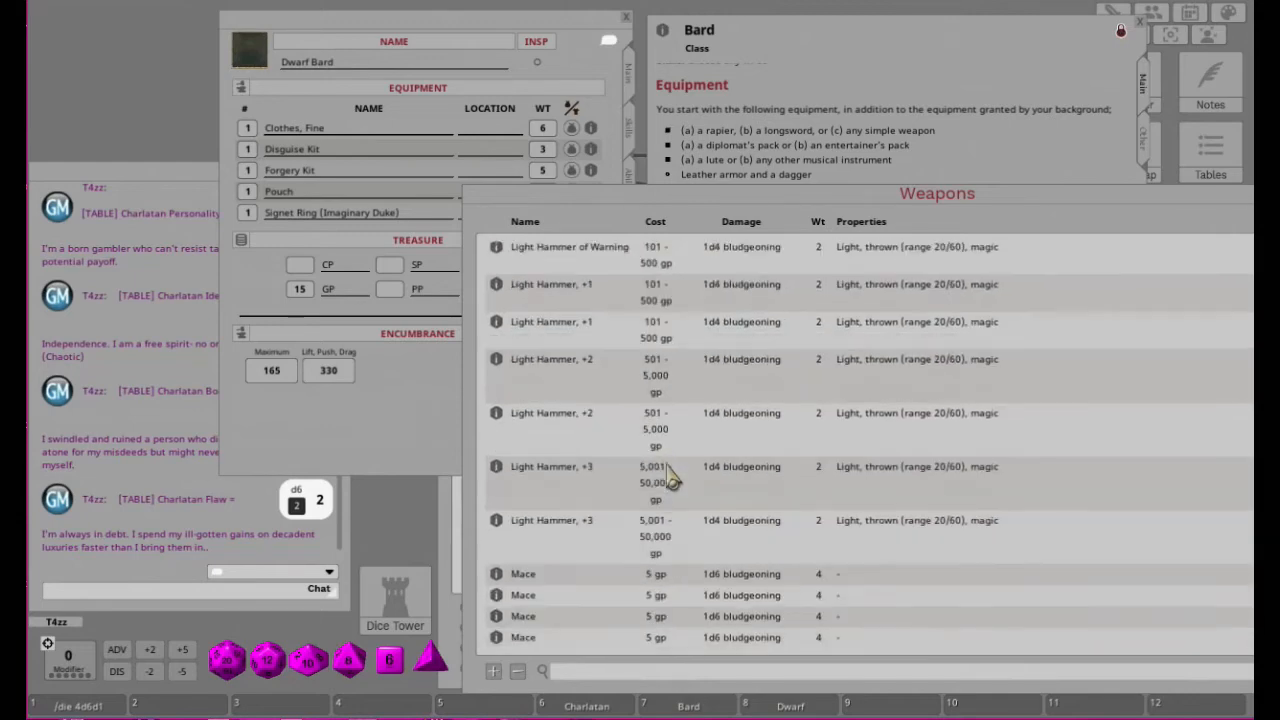
{"action": "scroll", "coordinate": [673, 478], "scroll_direction": "down", "scroll_amount": 10}
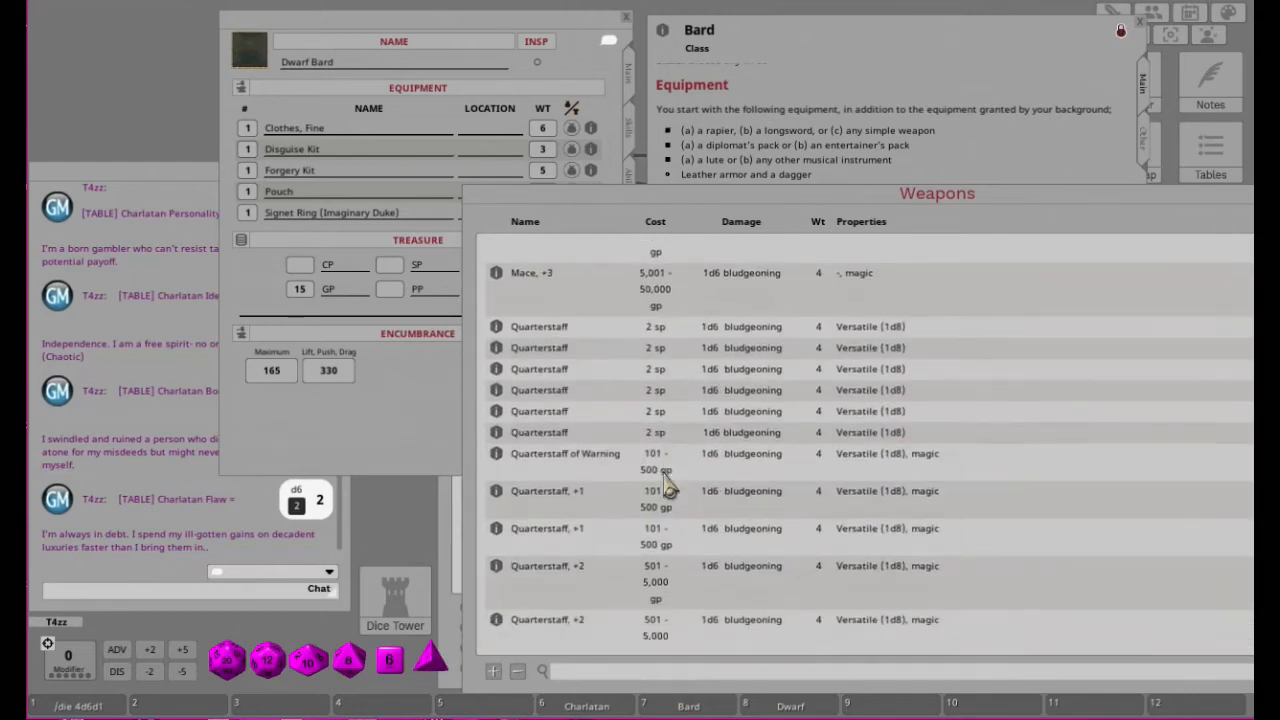
{"action": "scroll", "coordinate": [668, 485], "scroll_direction": "down", "scroll_amount": 15}
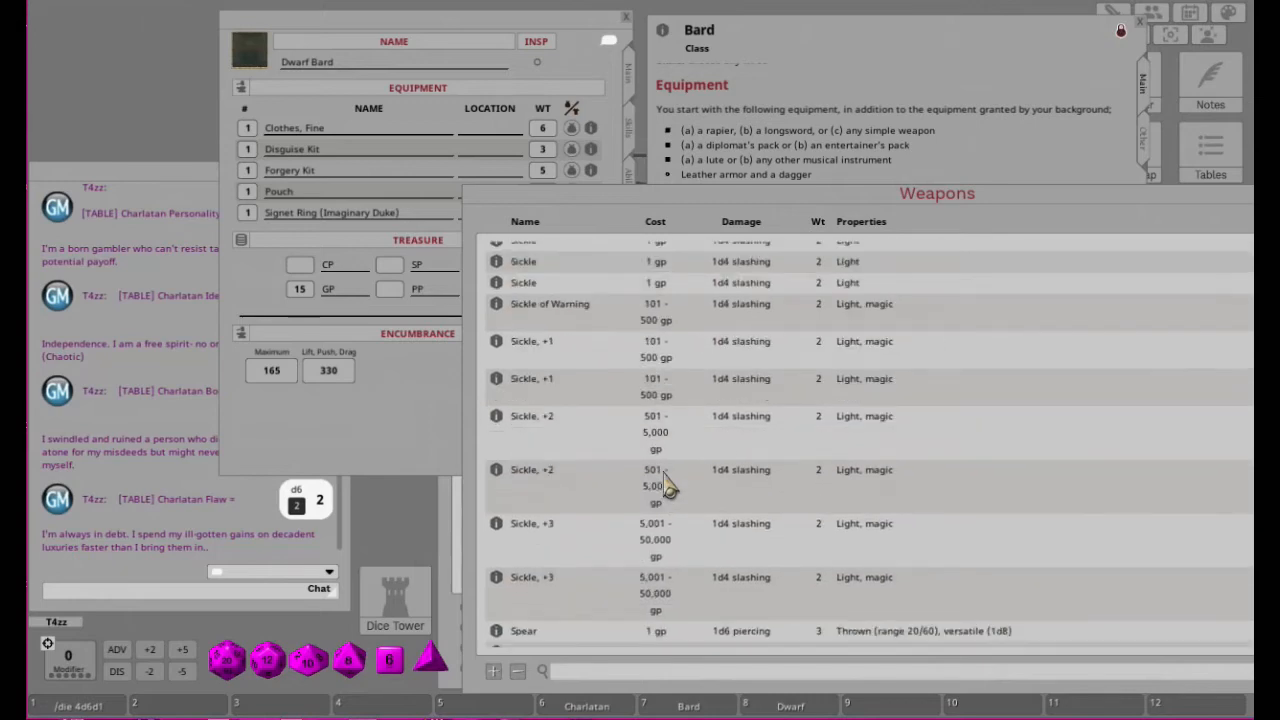
{"action": "scroll", "coordinate": [668, 485], "scroll_direction": "down", "scroll_amount": 2}
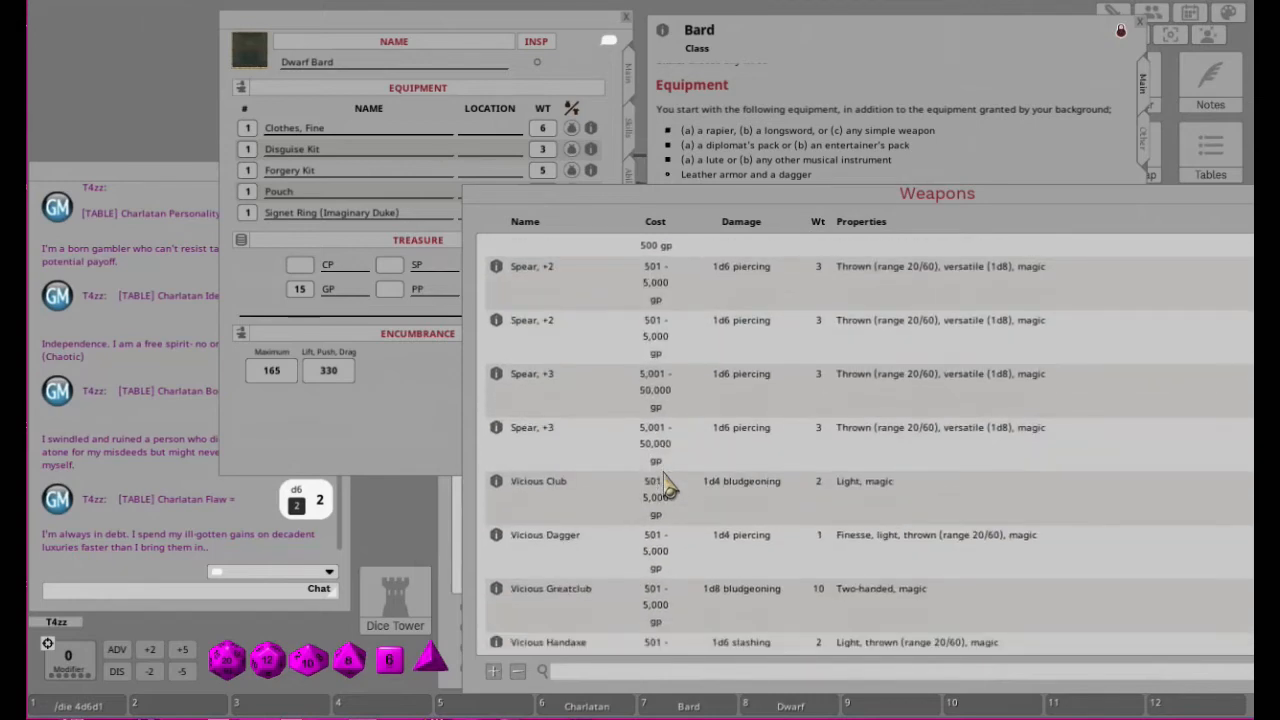
{"action": "scroll", "coordinate": [668, 485], "scroll_direction": "up", "scroll_amount": 12}
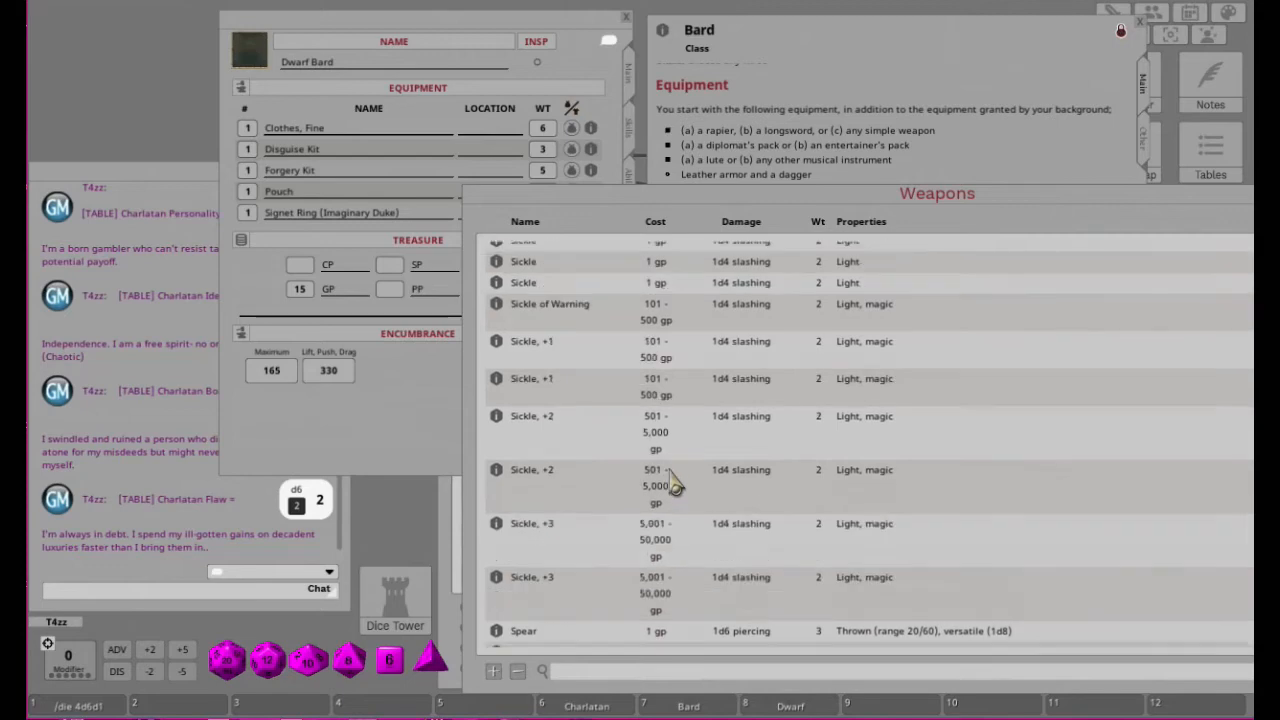
{"action": "scroll", "coordinate": [655, 410], "scroll_direction": "up", "scroll_amount": 8}
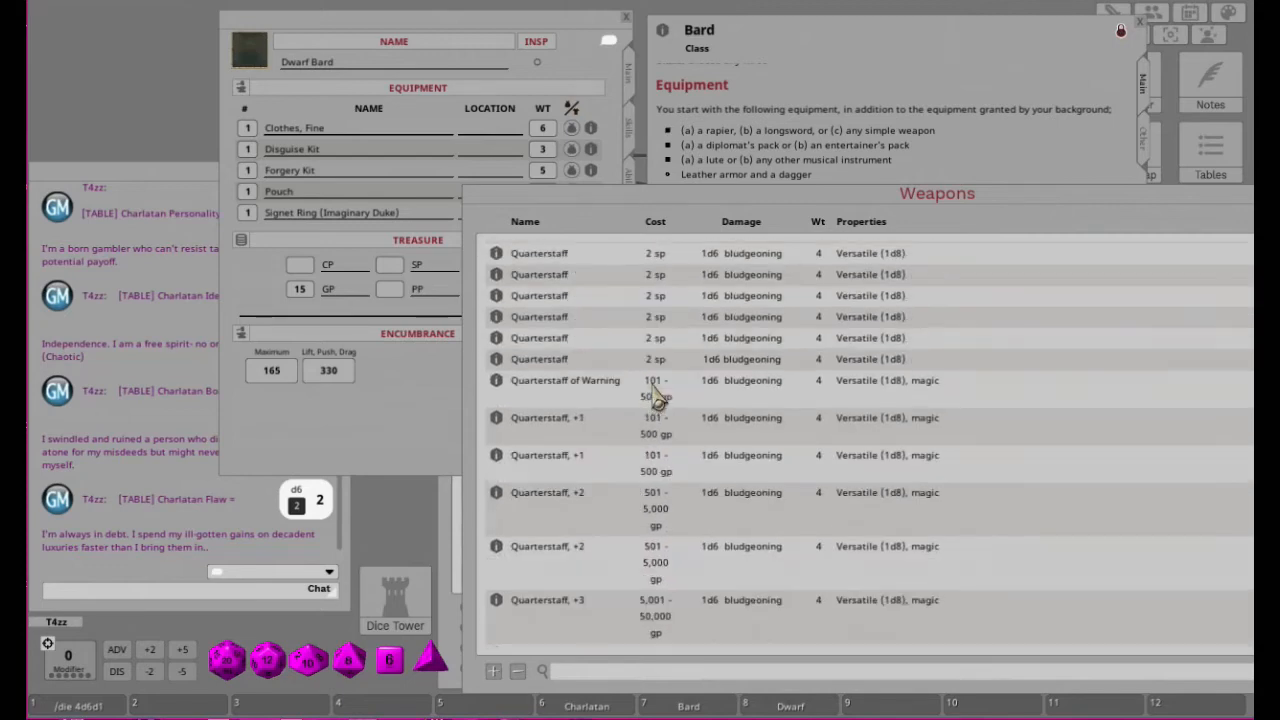
{"action": "scroll", "coordinate": [710, 449], "scroll_direction": "down", "scroll_amount": 20}
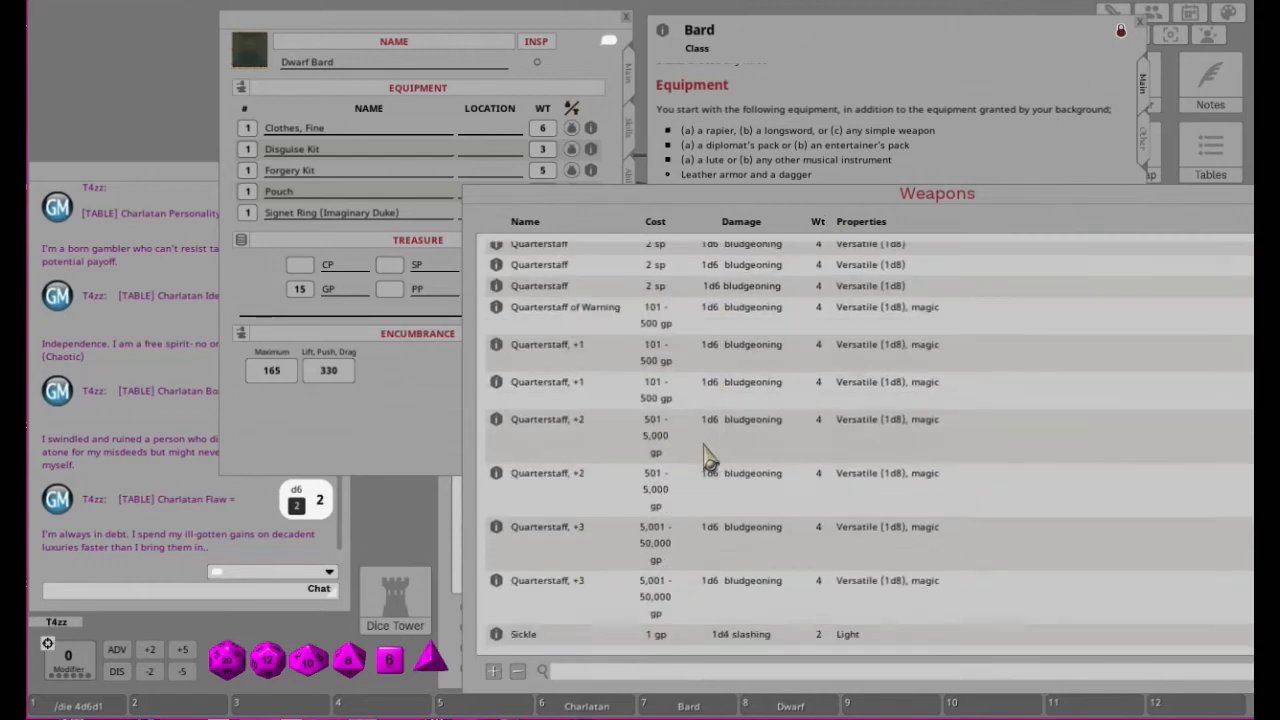
{"action": "scroll", "coordinate": [750, 445], "scroll_direction": "down", "scroll_amount": 15}
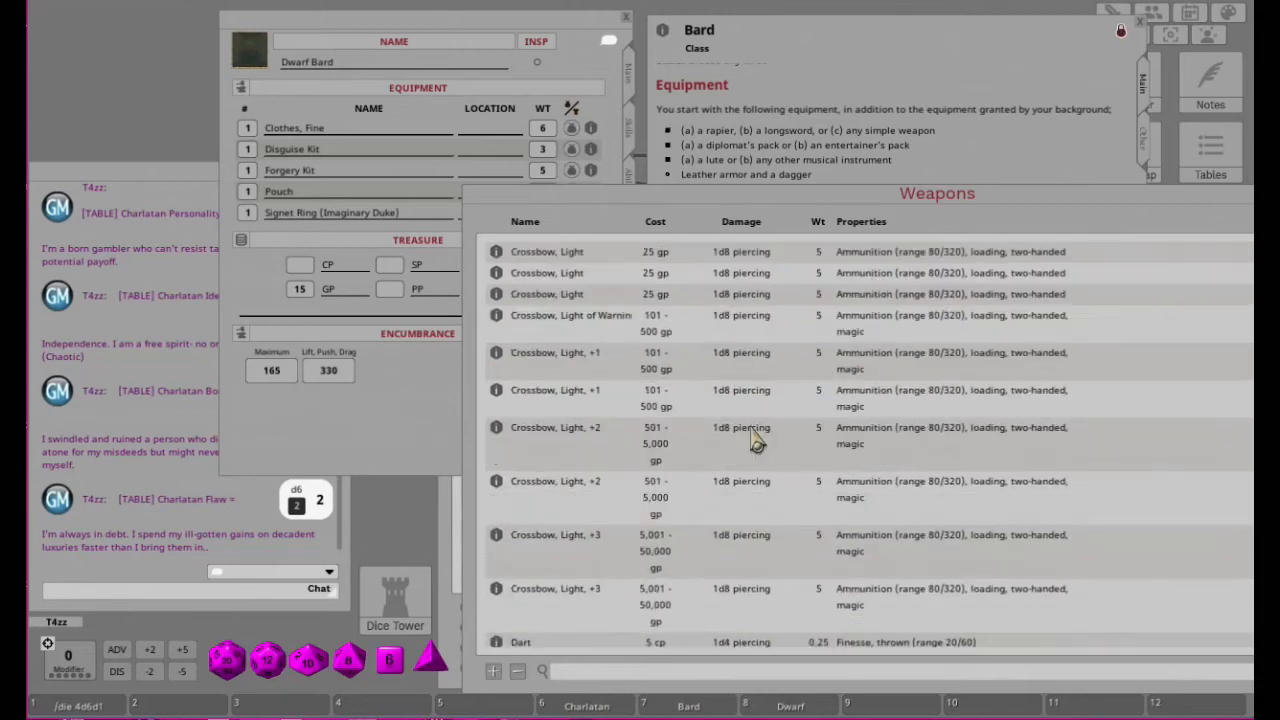
{"action": "scroll", "coordinate": [780, 430], "scroll_direction": "down", "scroll_amount": 15}
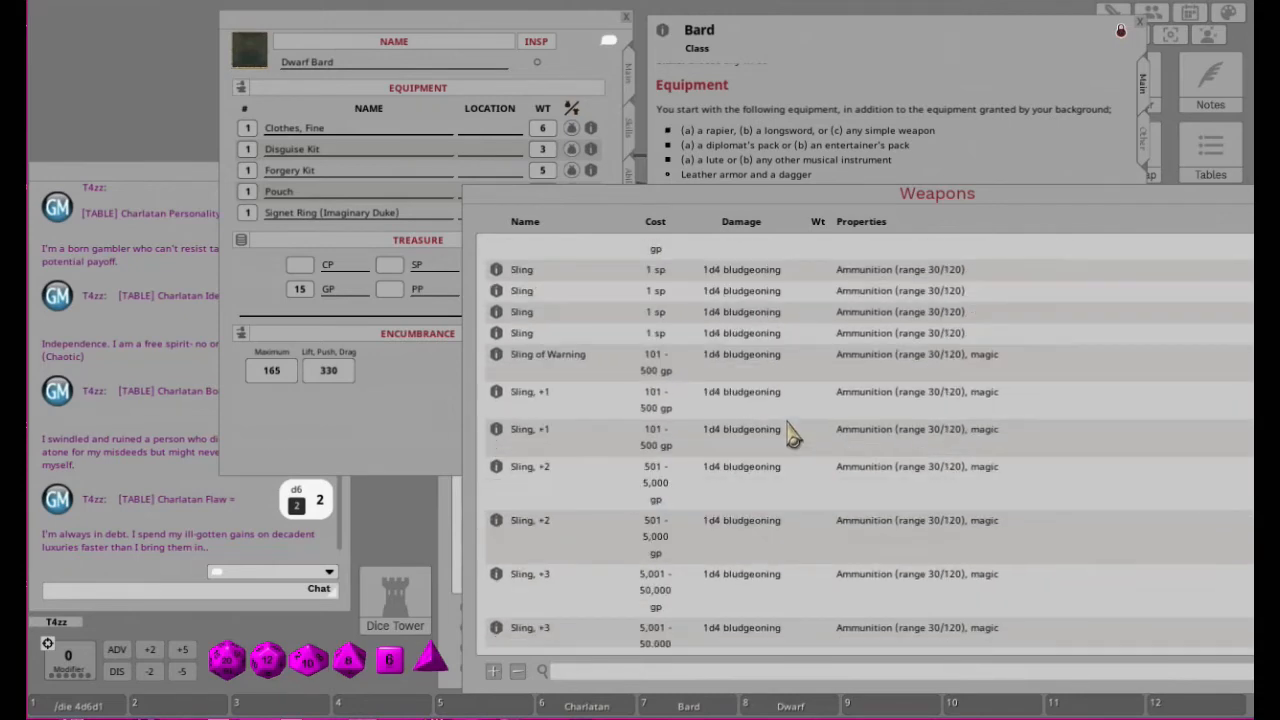
{"action": "scroll", "coordinate": [795, 429], "scroll_direction": "down", "scroll_amount": 15}
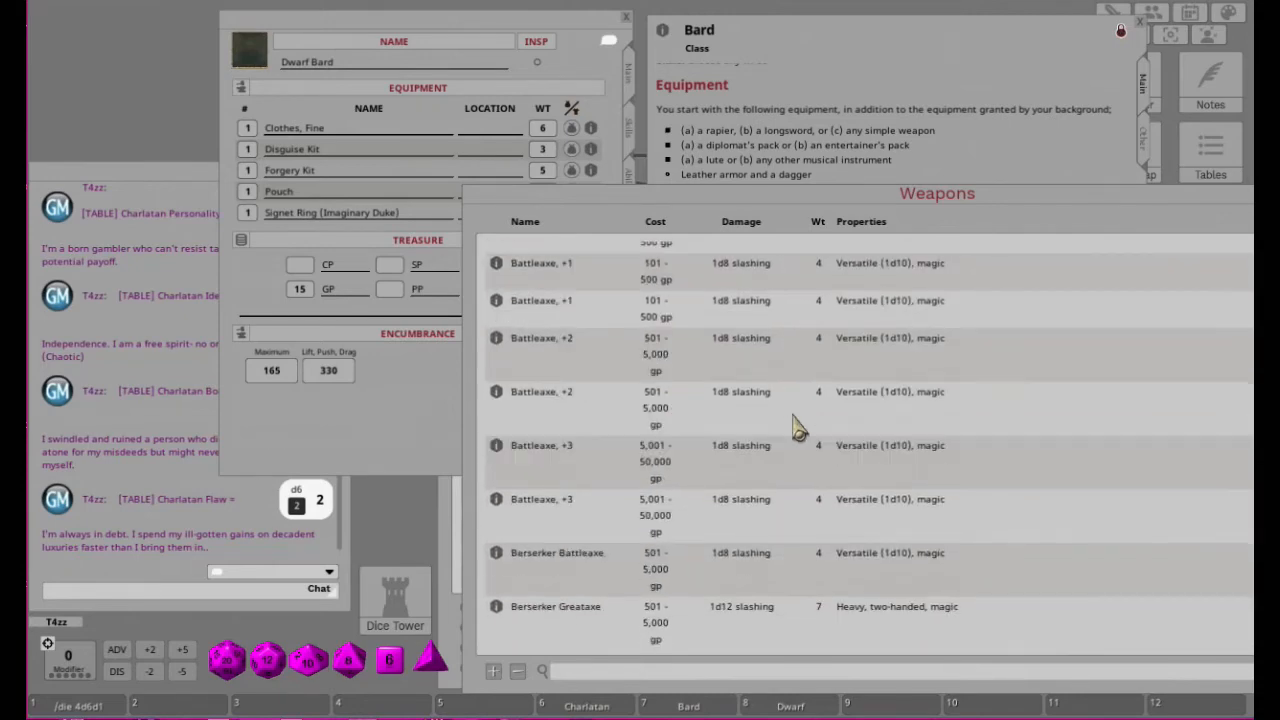
{"action": "scroll", "coordinate": [795, 429], "scroll_direction": "down", "scroll_amount": 15}
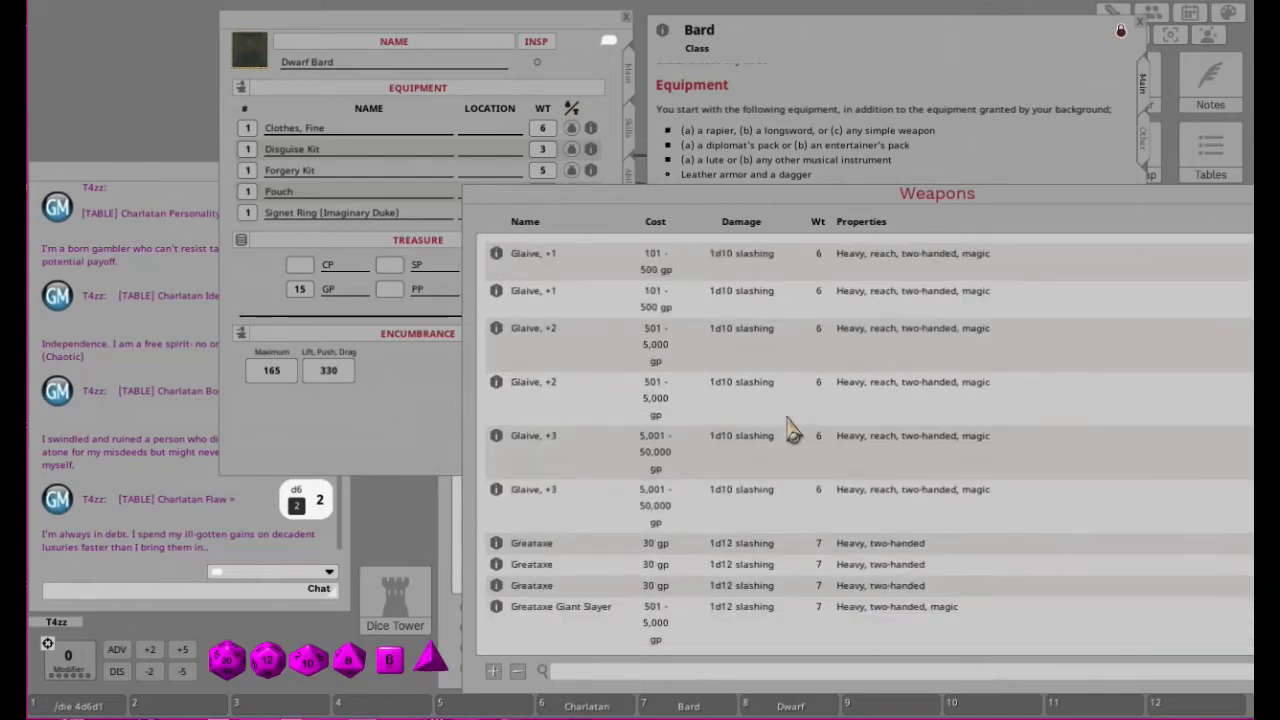
{"action": "scroll", "coordinate": [790, 430], "scroll_direction": "down", "scroll_amount": 15}
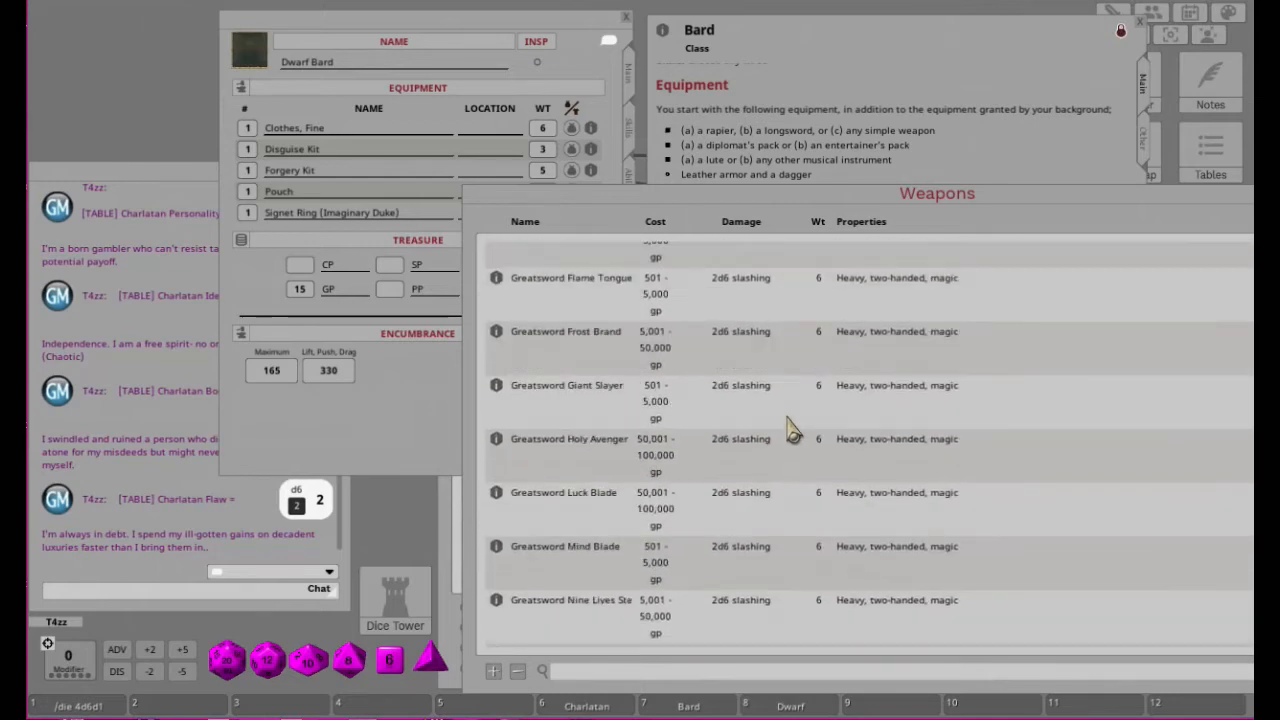
{"action": "scroll", "coordinate": [790, 430], "scroll_direction": "down", "scroll_amount": 15}
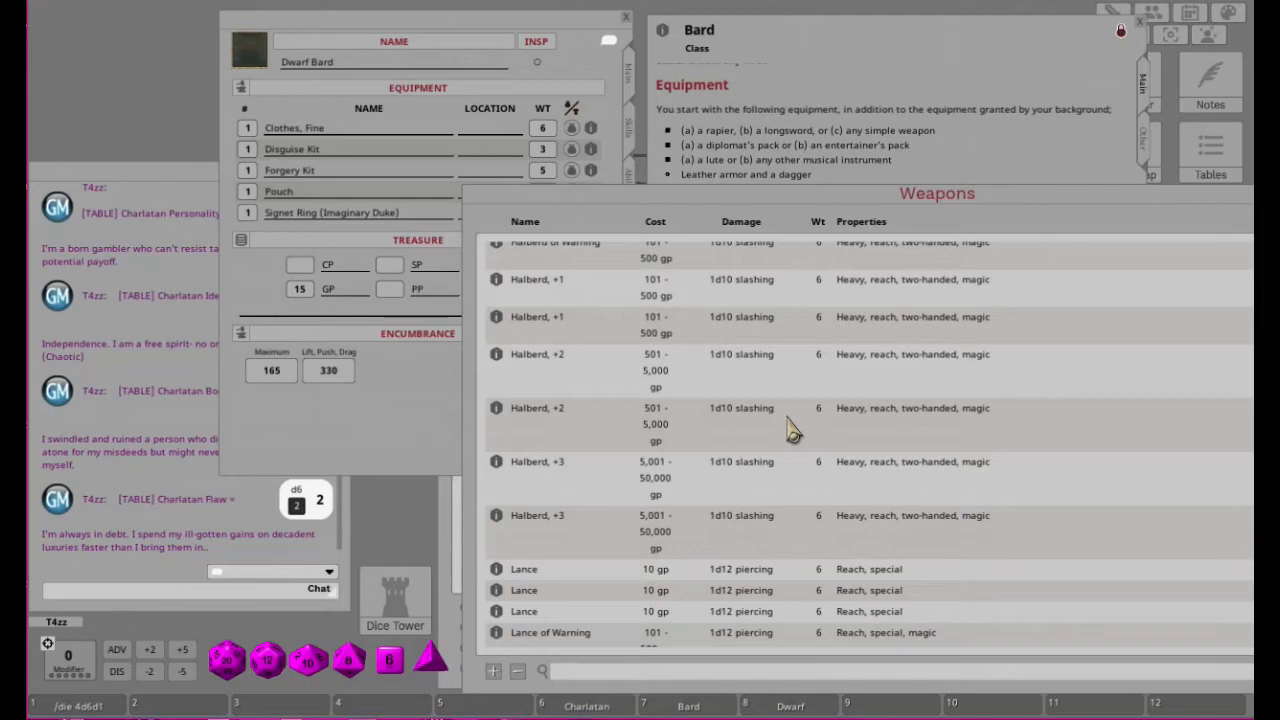
{"action": "scroll", "coordinate": [790, 430], "scroll_direction": "down", "scroll_amount": 15}
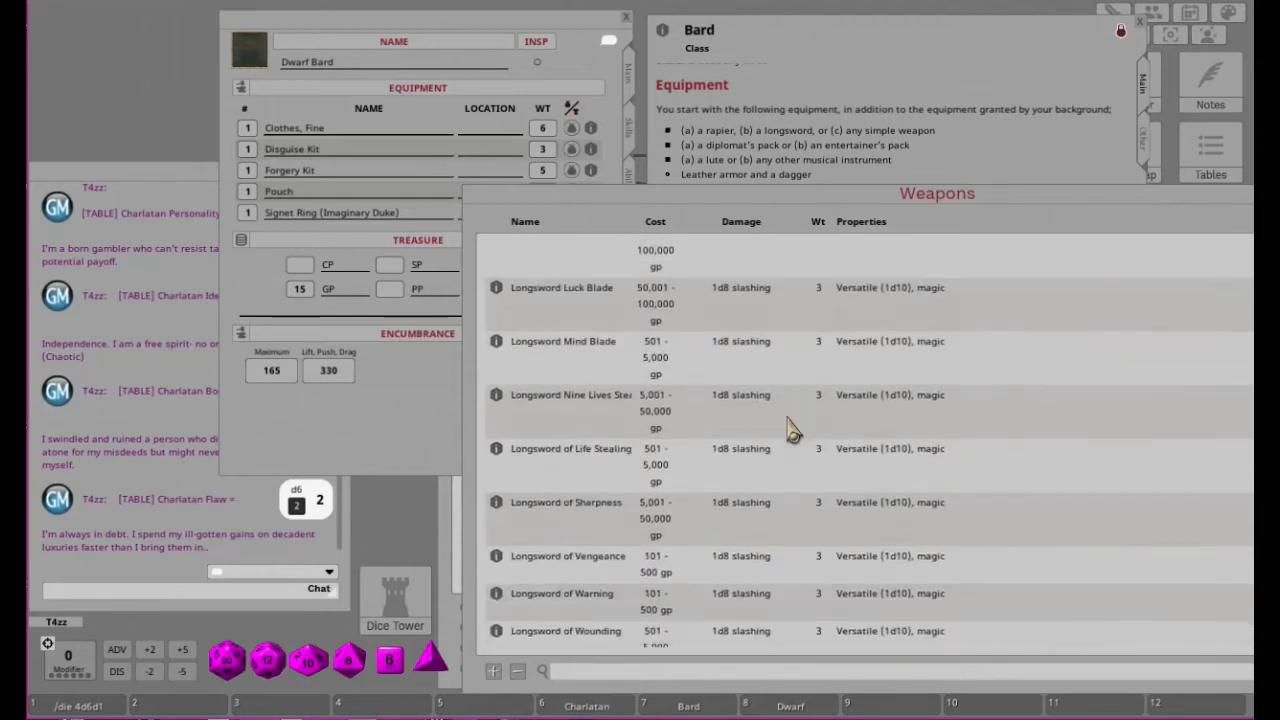
{"action": "scroll", "coordinate": [790, 430], "scroll_direction": "down", "scroll_amount": 15}
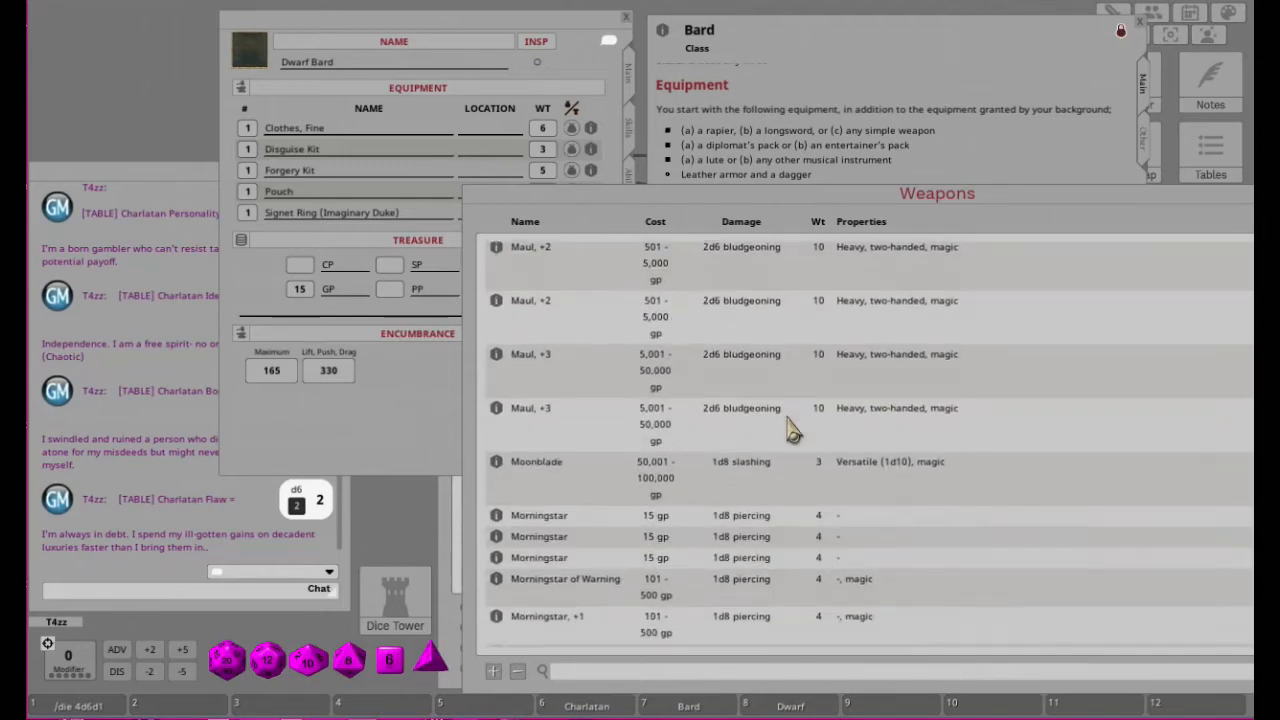
{"action": "scroll", "coordinate": [790, 430], "scroll_direction": "down", "scroll_amount": 3}
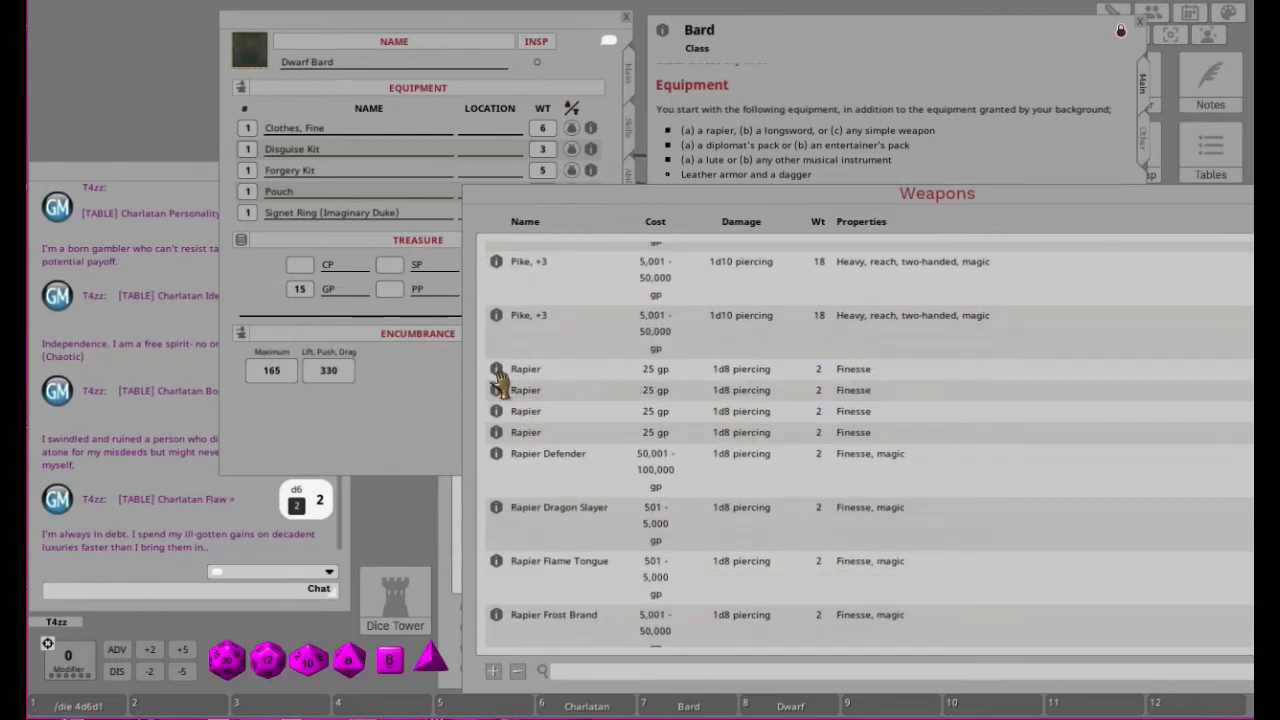
{"action": "left_click_drag", "start_coordinate": [497, 373], "coordinate": [394, 397]}
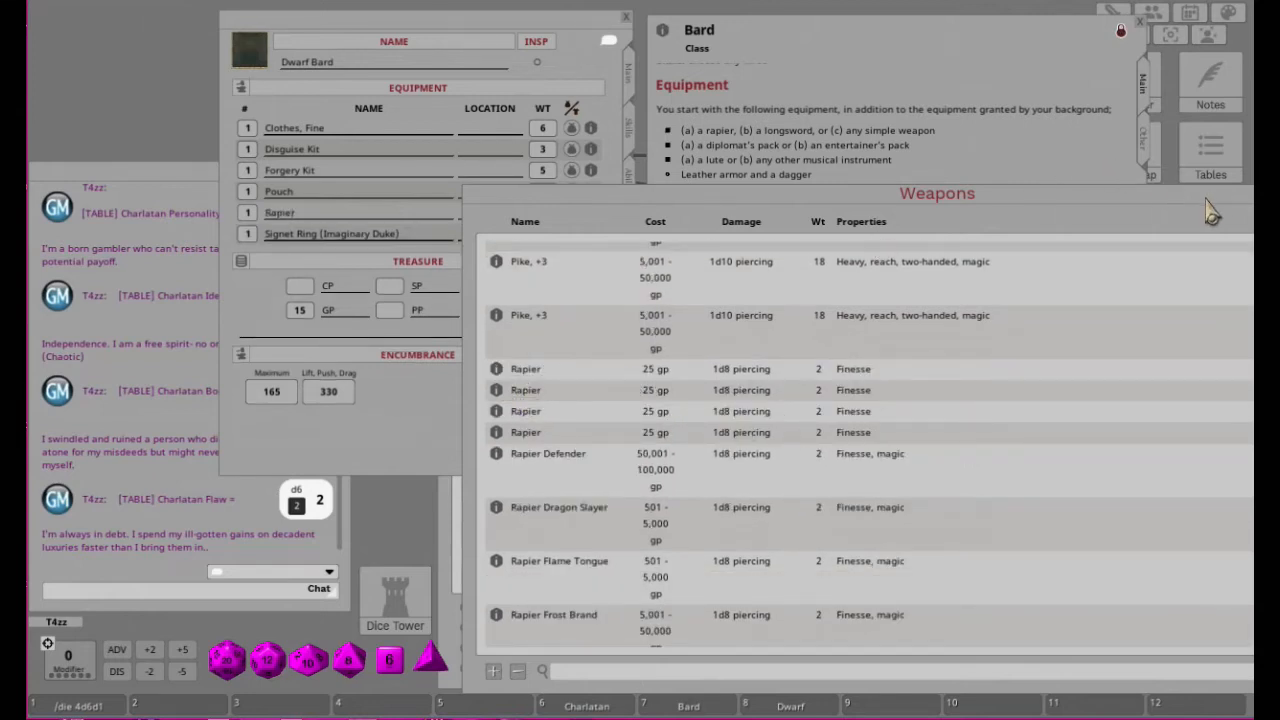
{"action": "left_click_drag", "start_coordinate": [1193, 196], "coordinate": [870, 197]}
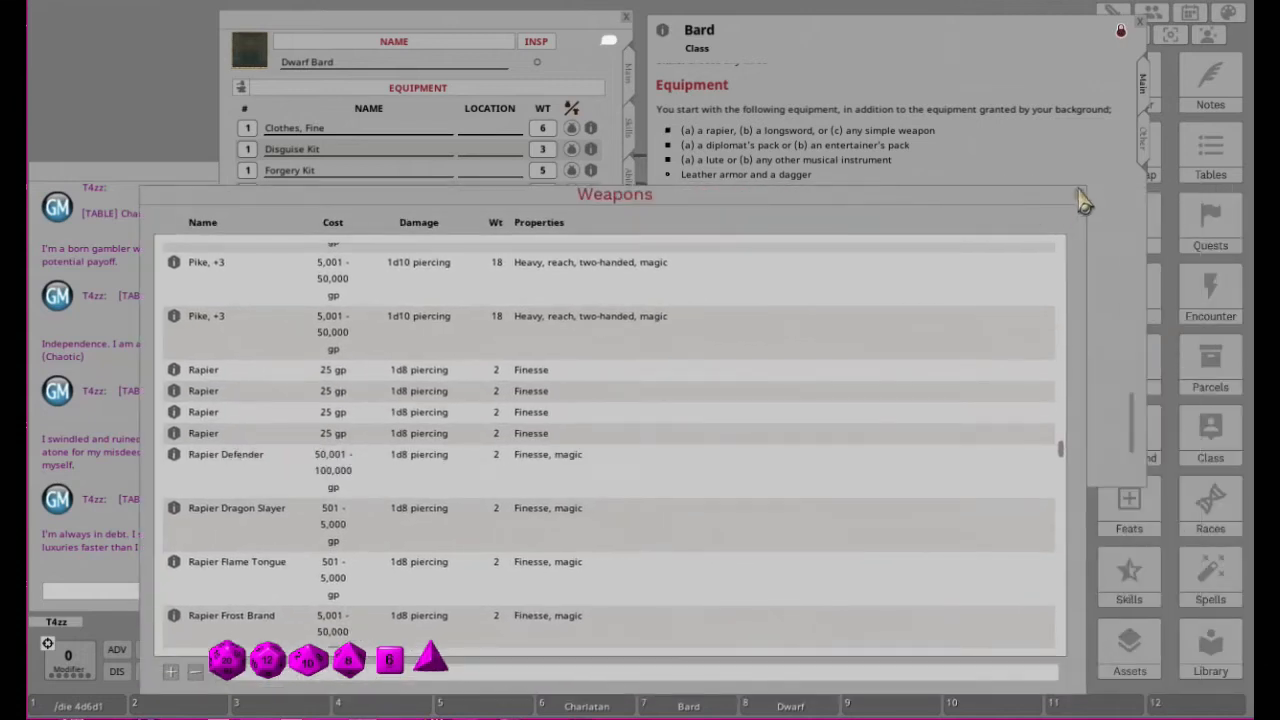
{"action": "left_click", "coordinate": [1078, 194]}
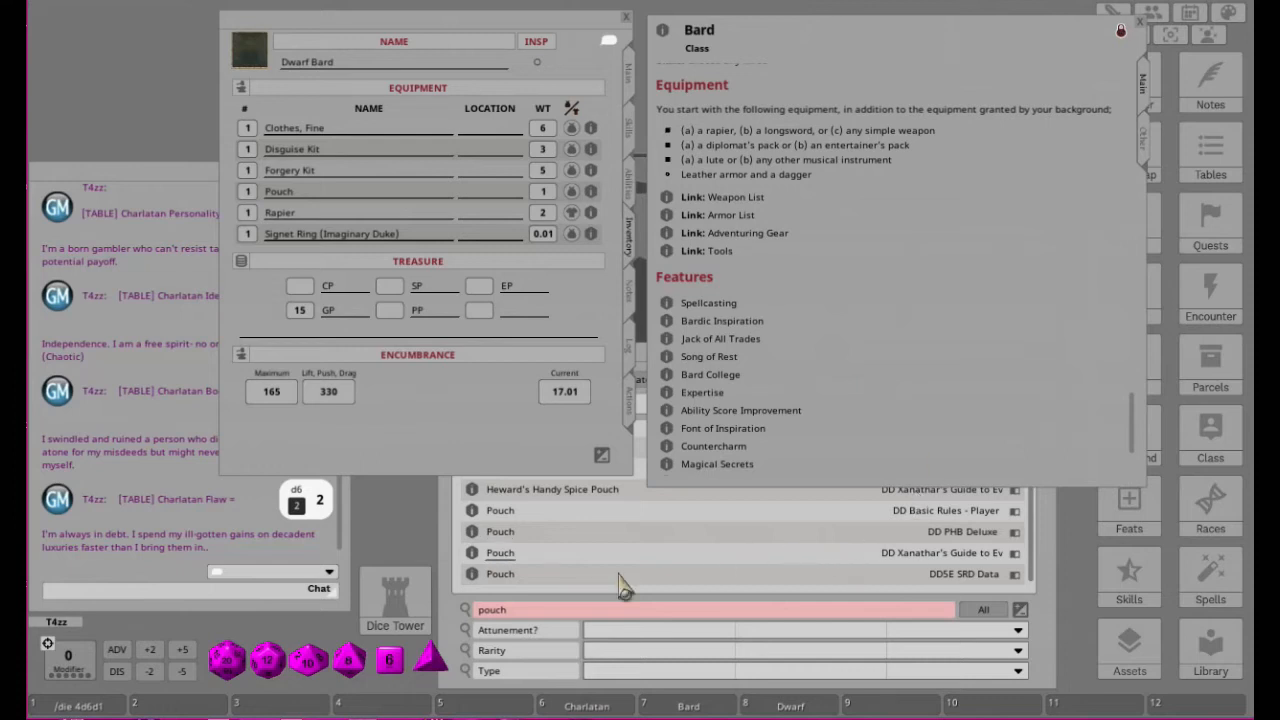
Step: Search the items list for "enter" and add the DD PHB Deluxe Entertainer's Pack to the Dwarf Bard's inventory
{"action": "left_click", "coordinate": [1055, 625]}
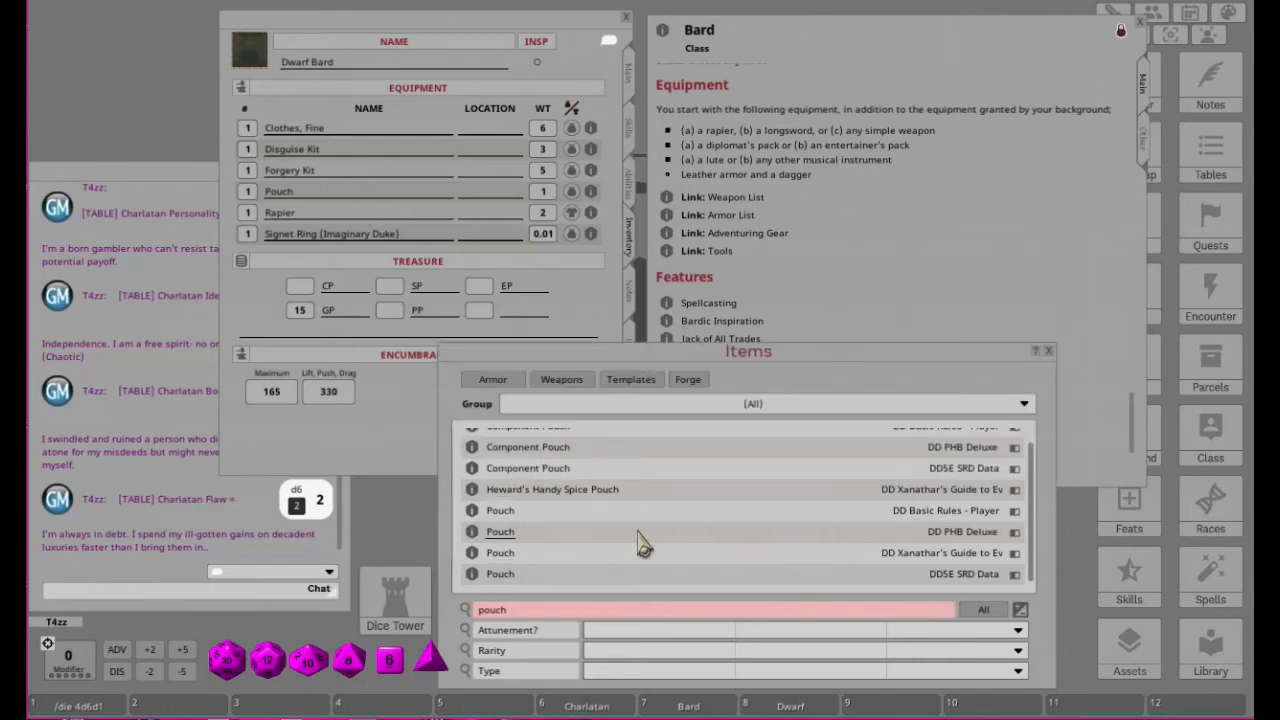
{"action": "left_click", "coordinate": [541, 609]}
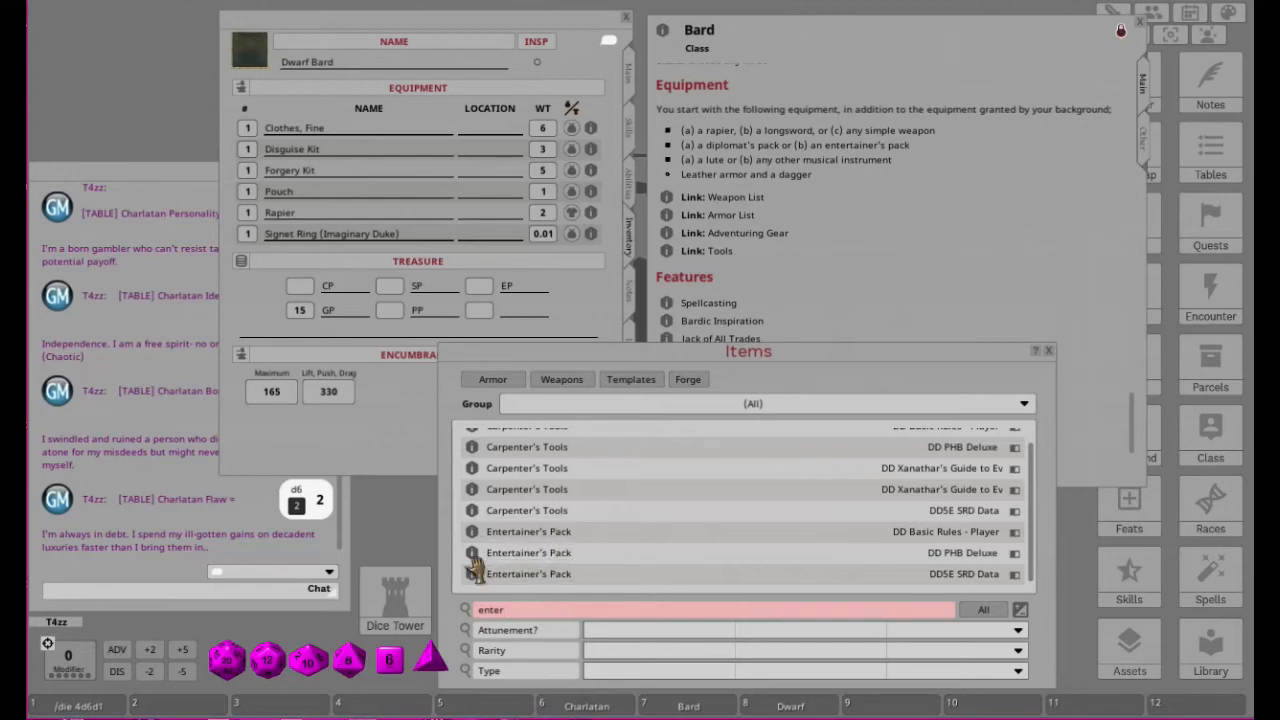
{"action": "left_click_drag", "start_coordinate": [474, 560], "coordinate": [388, 416]}
Step: Check the Bard's starting equipment choices, search the items for "lute", and add the DD Basic Rules - Player Lute to the inventory
{"action": "left_click", "coordinate": [900, 42]}
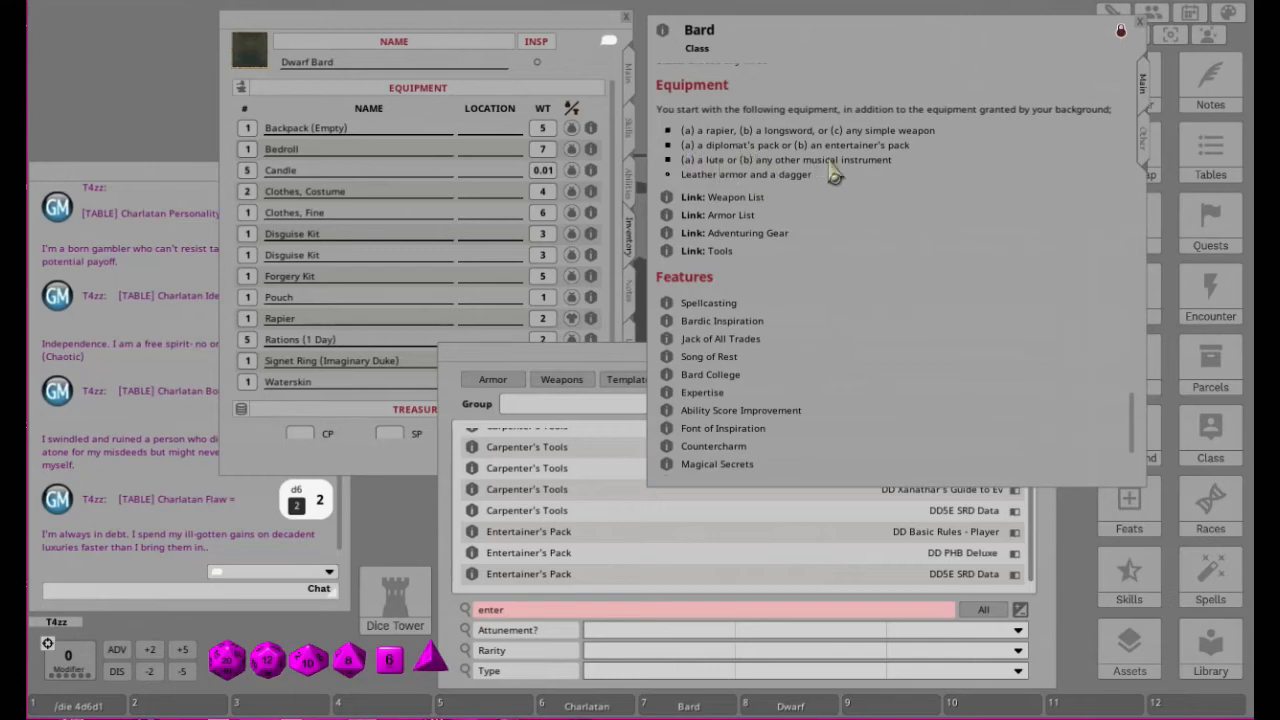
{"action": "left_click", "coordinate": [540, 610]}
{"action": "left_click", "coordinate": [540, 610]}
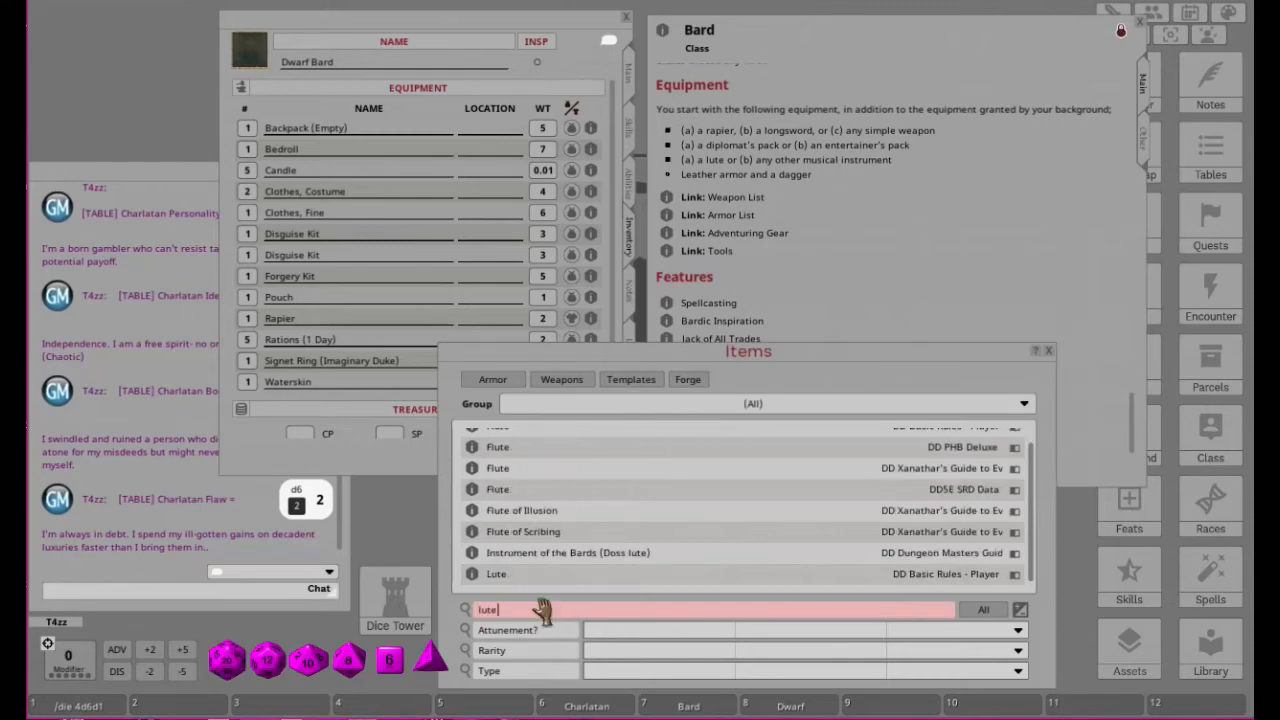
{"action": "left_click_drag", "start_coordinate": [470, 578], "coordinate": [320, 395]}
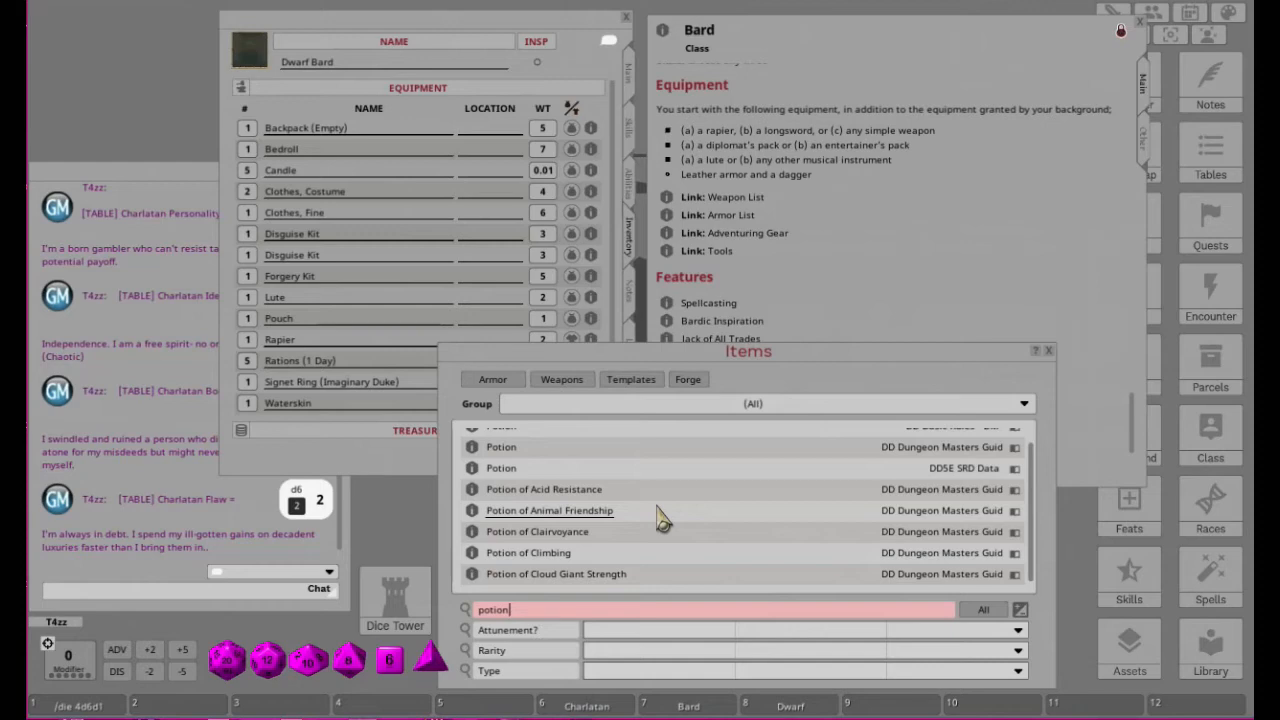
Step: Search the items list for "potion" and add one standard Potion of Healing to the Dwarf Bard's inventory
{"action": "scroll", "coordinate": [657, 517], "scroll_direction": "down", "scroll_amount": 2}
{"action": "scroll", "coordinate": [663, 519], "scroll_direction": "down", "scroll_amount": 4}
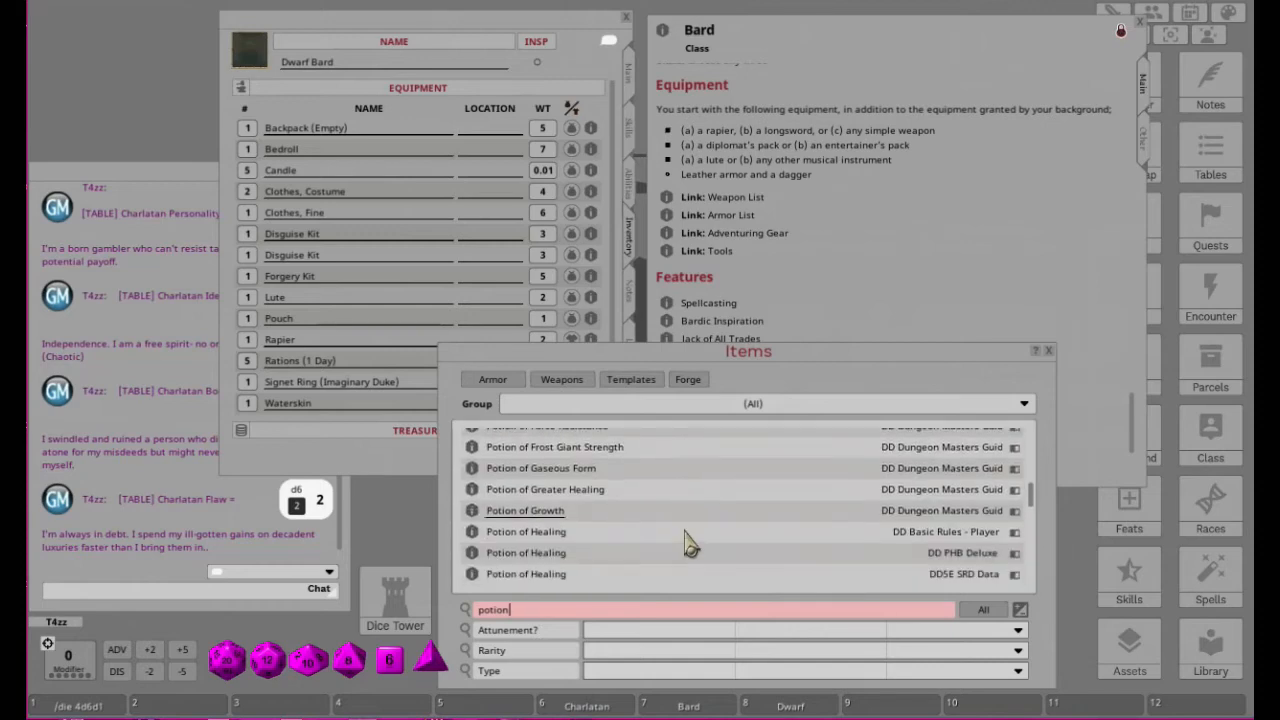
{"action": "scroll", "coordinate": [690, 545], "scroll_direction": "down", "scroll_amount": 1}
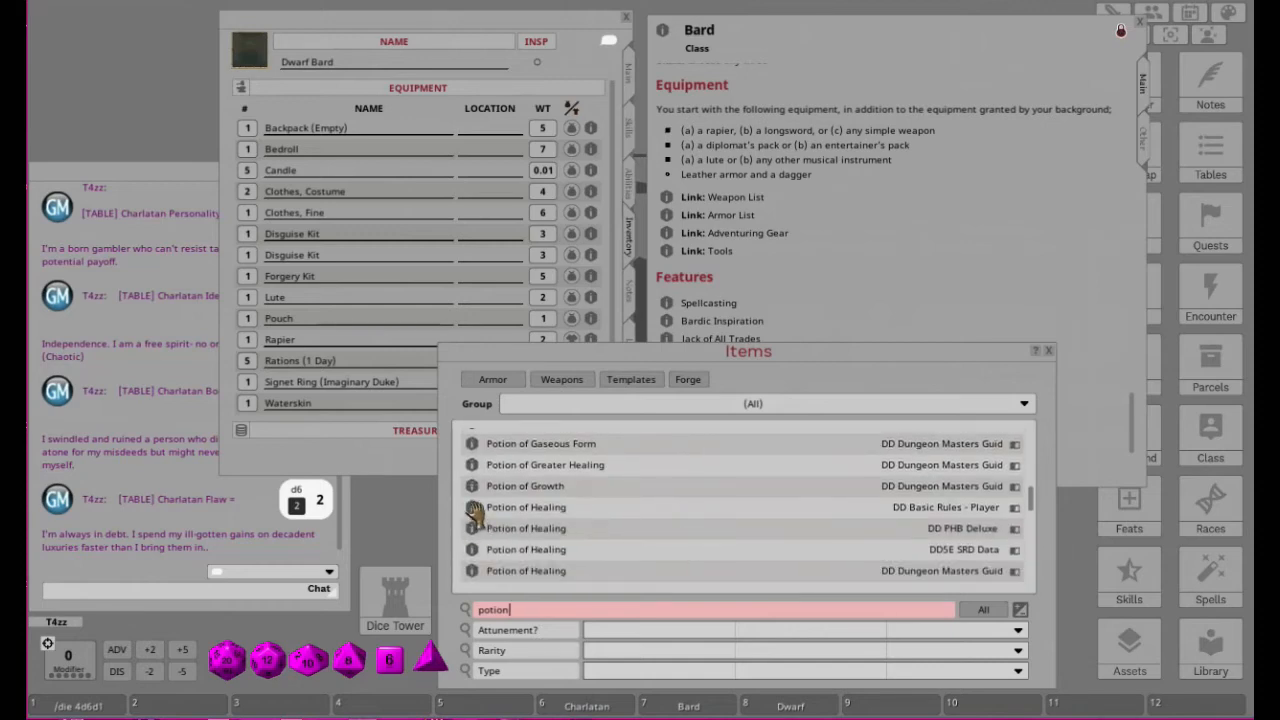
{"action": "left_click_drag", "start_coordinate": [333, 384], "coordinate": [335, 384]}
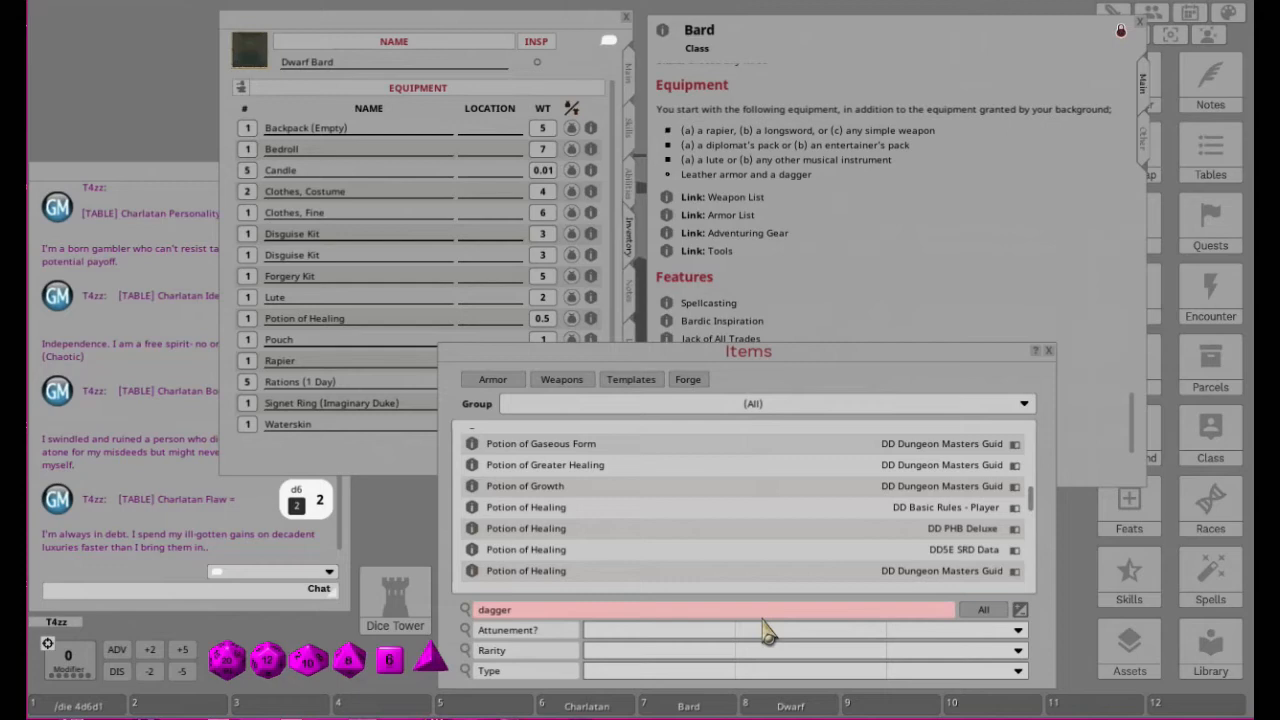
Step: Search the items list for "dagger" and add a plain, non-magical Dagger to the Dwarf Bard's inventory
{"action": "scroll", "coordinate": [555, 535], "scroll_direction": "up", "scroll_amount": 3}
{"action": "scroll", "coordinate": [555, 532], "scroll_direction": "up", "scroll_amount": 1}
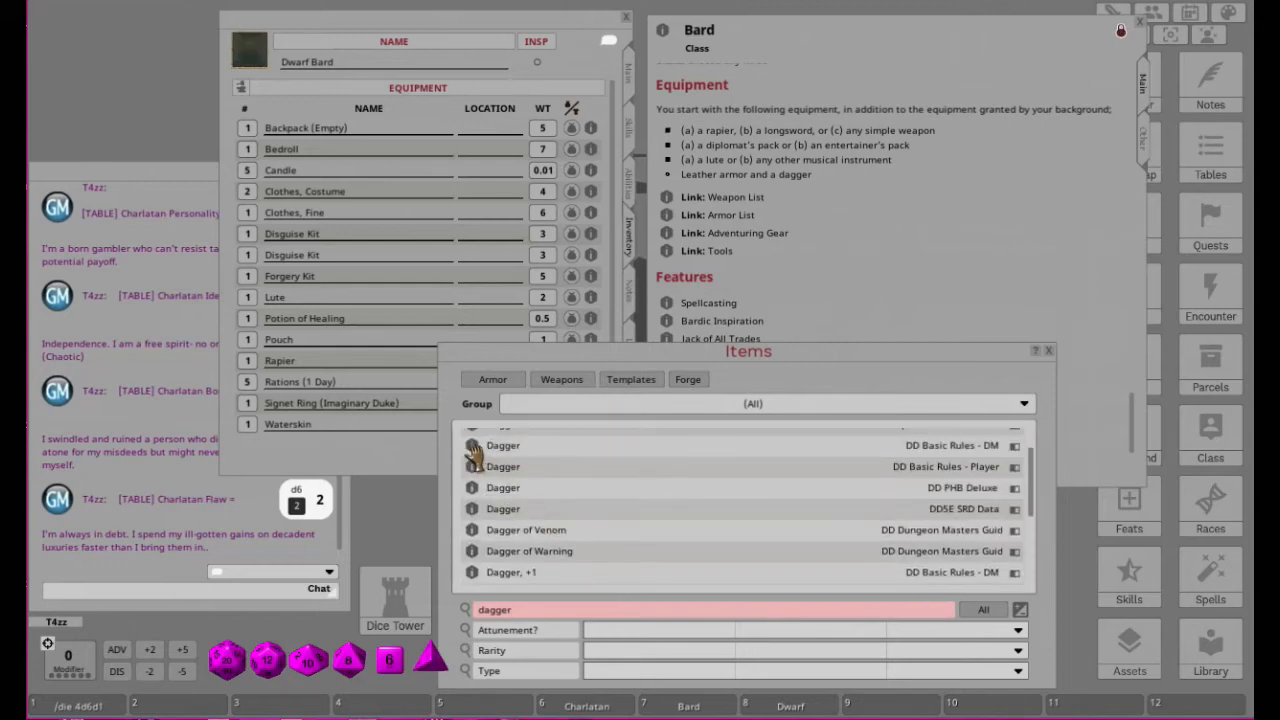
{"action": "left_click_drag", "start_coordinate": [307, 377], "coordinate": [310, 378]}
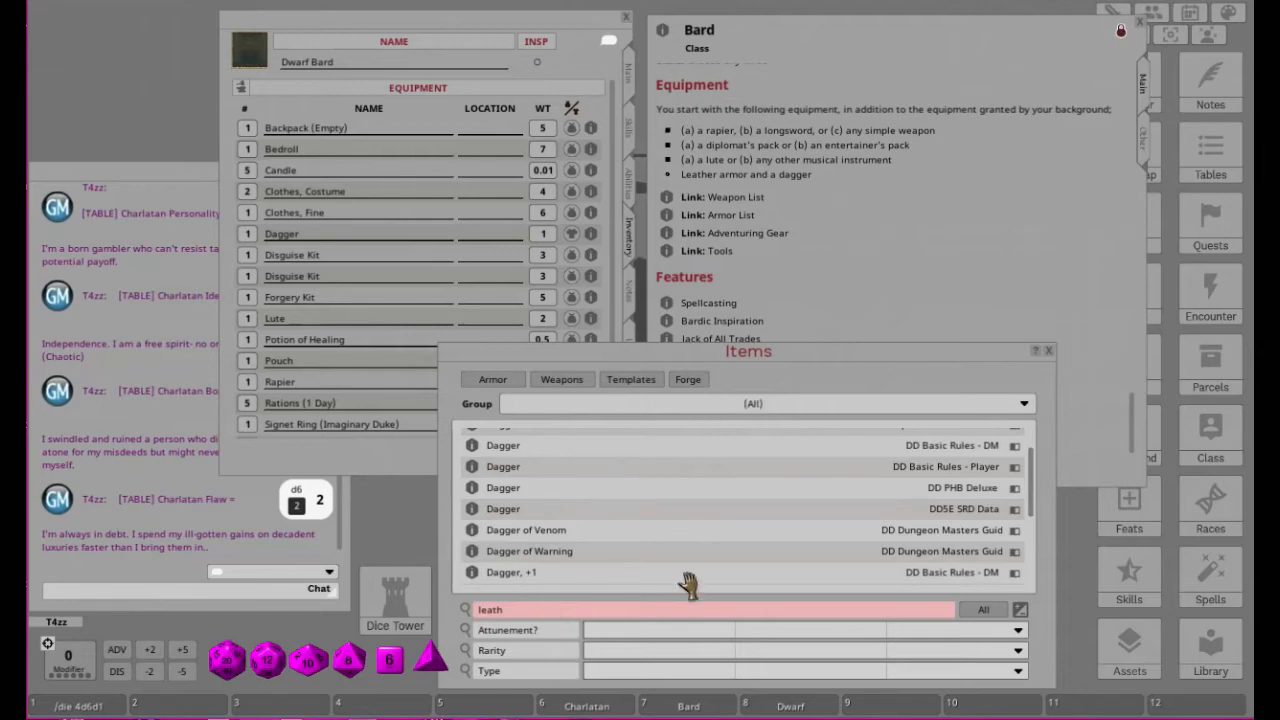
Step: Search the items list for "leath" and add the DD PHB Deluxe Leather armor to the Dwarf Bard's inventory
{"action": "scroll", "coordinate": [692, 515], "scroll_direction": "down", "scroll_amount": 8}
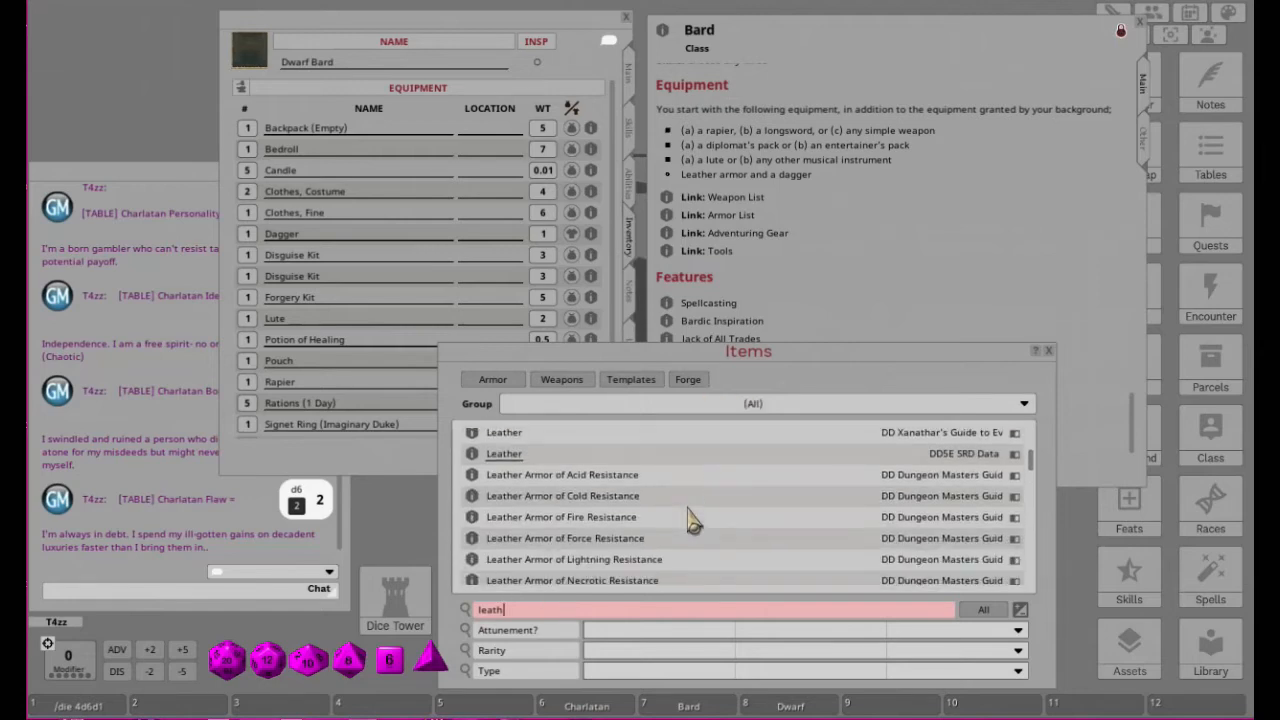
{"action": "scroll", "coordinate": [688, 540], "scroll_direction": "up", "scroll_amount": 10}
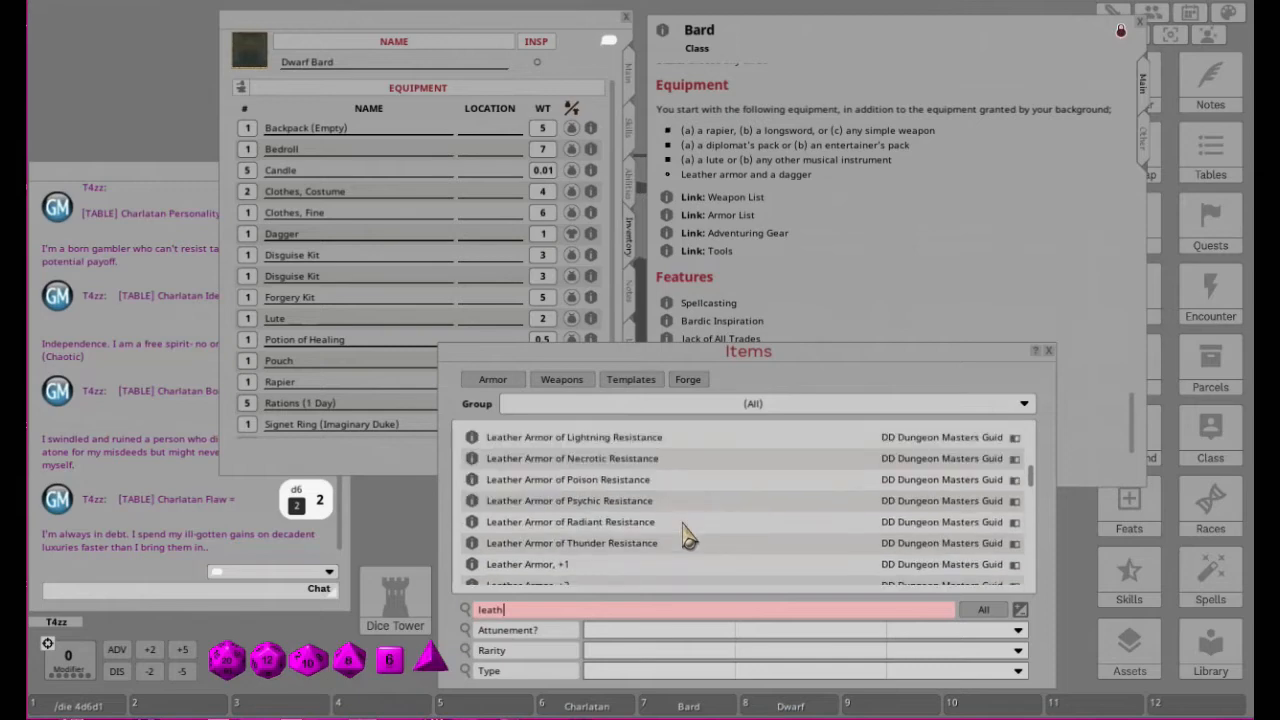
{"action": "scroll", "coordinate": [688, 538], "scroll_direction": "down", "scroll_amount": 2}
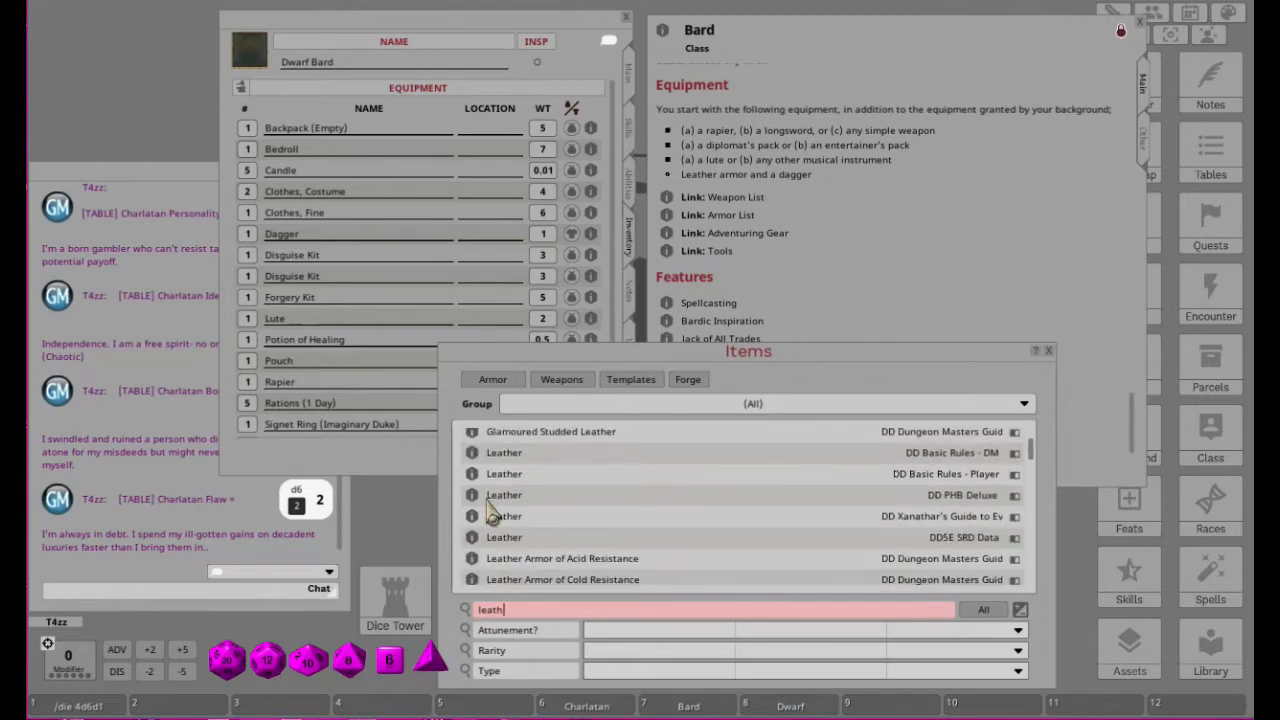
{"action": "left_click_drag", "start_coordinate": [470, 497], "coordinate": [344, 302]}
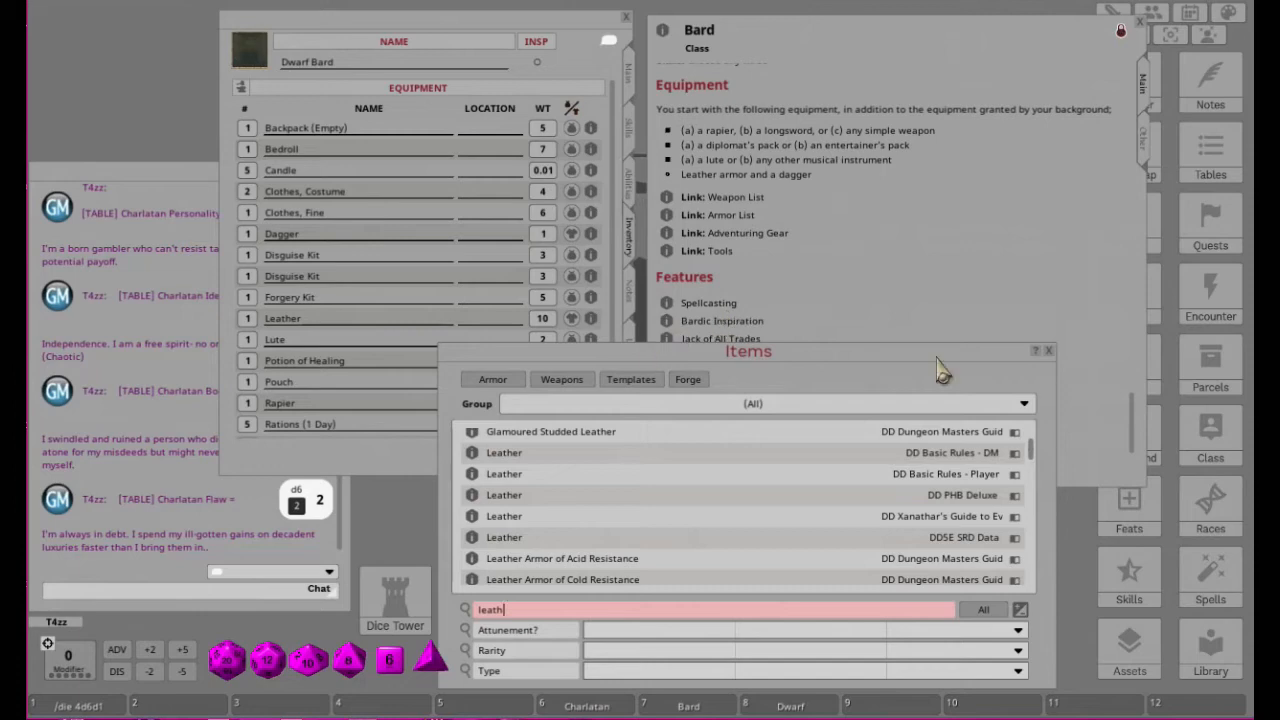
Step: Close the items list, rename the "Backpack (Empty)" entry to "Backpack", and set the Bedroll's location to Backpack
{"action": "left_click", "coordinate": [1048, 351]}
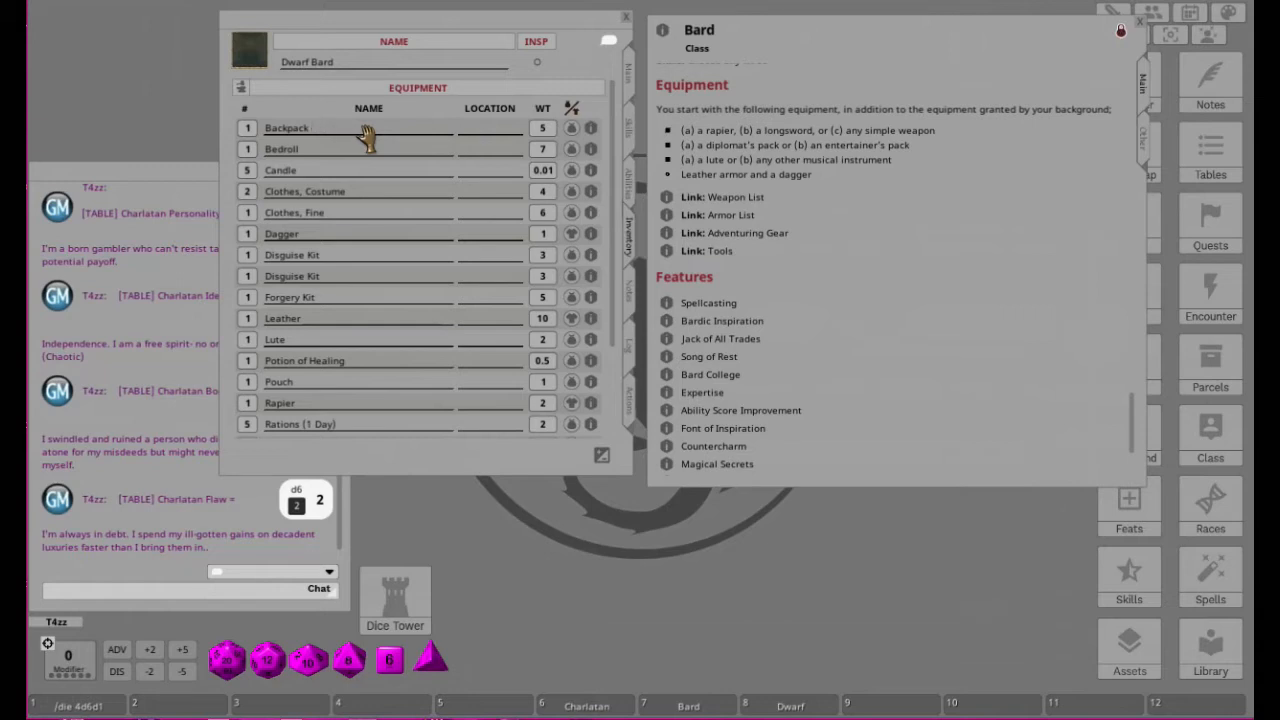
{"action": "key", "text": "shift+Left"}
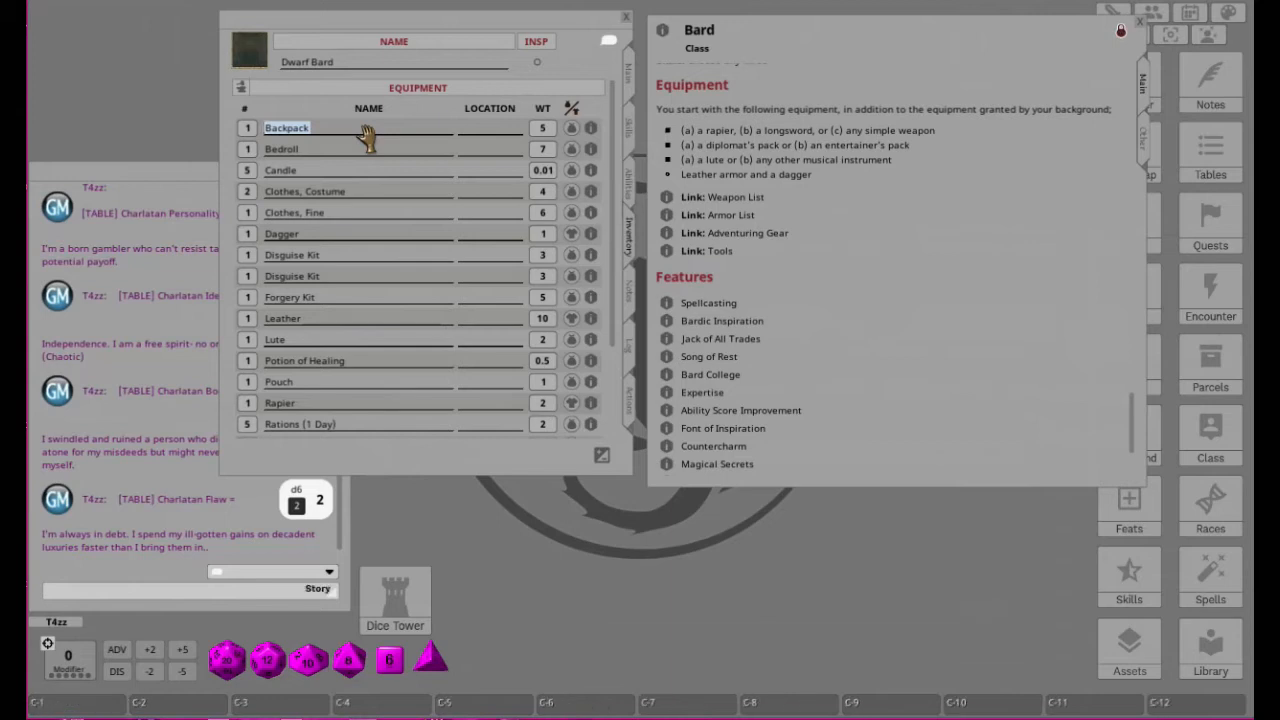
{"action": "left_click", "coordinate": [484, 149]}
{"action": "type", "text": "Backpack"}
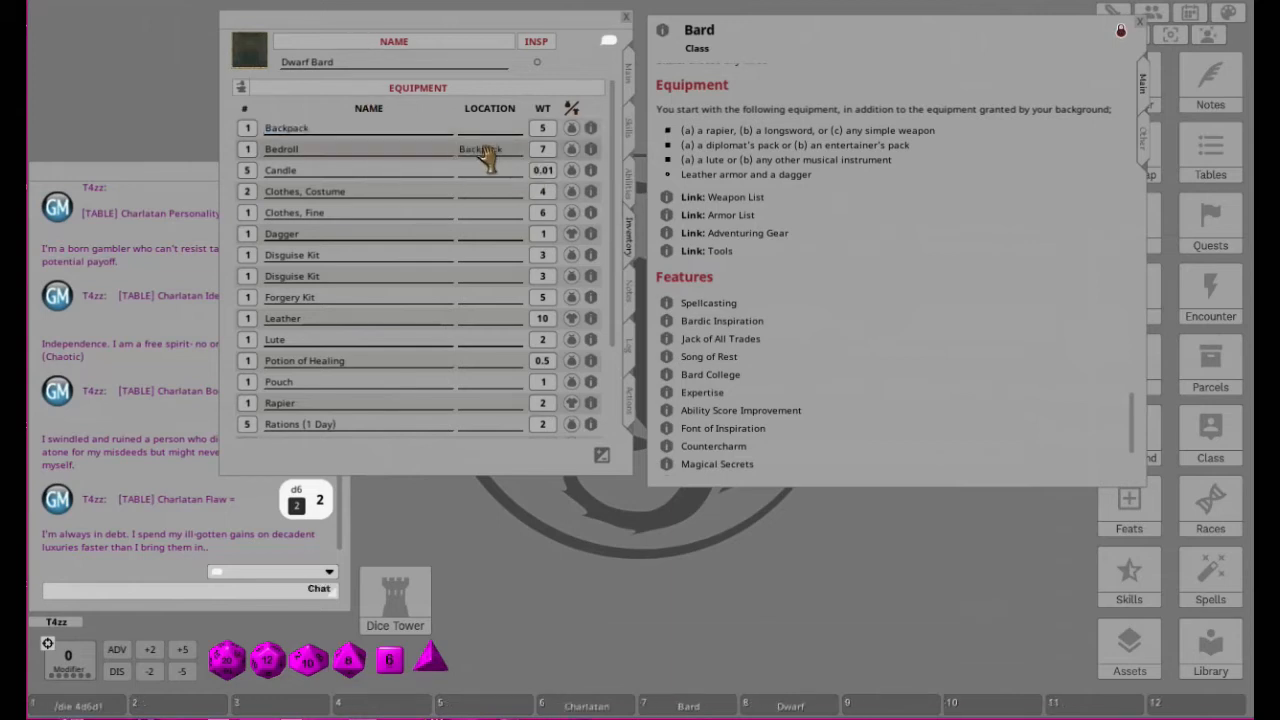
Step: Set the location of the Candle, "Clothes, Costume" and "Clothes, Fine" entries to Backpack
{"action": "left_click", "coordinate": [470, 172]}
{"action": "type", "text": "Backpack"}
{"action": "left_click", "coordinate": [477, 193]}
{"action": "type", "text": "Backpack"}
{"action": "left_click", "coordinate": [475, 214]}
{"action": "type", "text": "Backpack"}
Step: Delete the duplicate Disguise Kit from the Dwarf Bard's inventory
{"action": "left_click", "coordinate": [478, 258]}
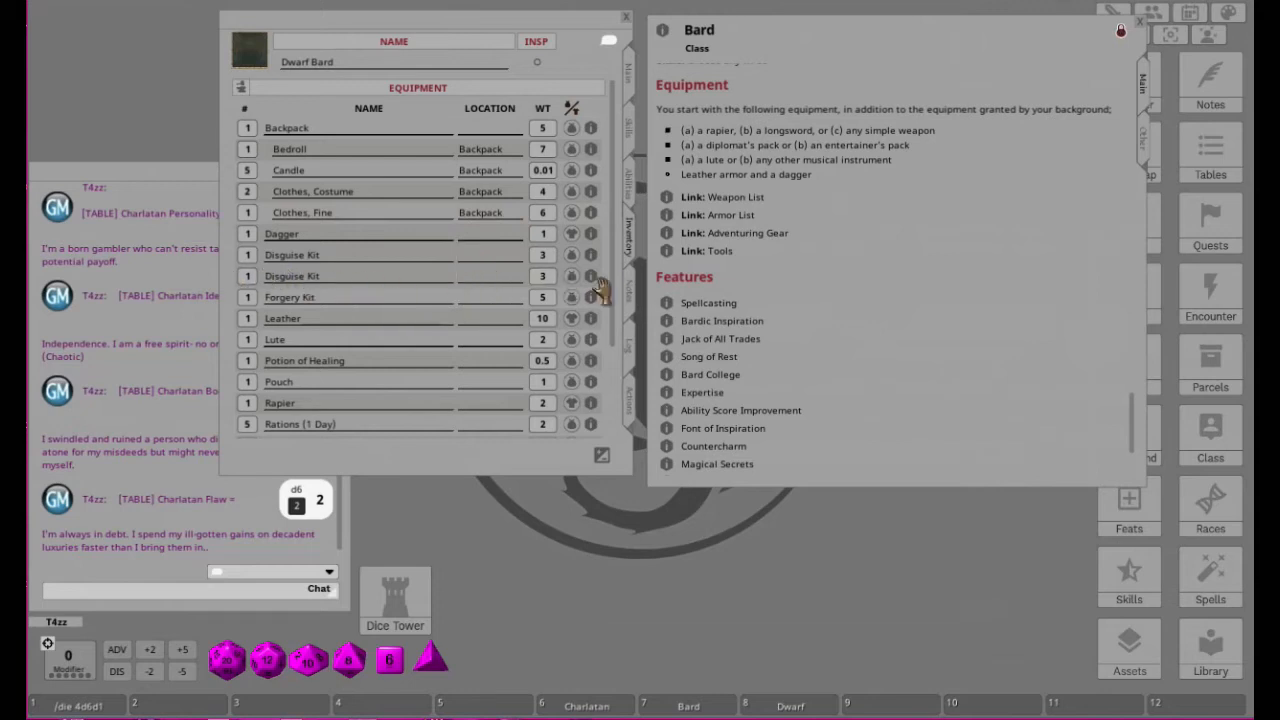
{"action": "left_click", "coordinate": [601, 455]}
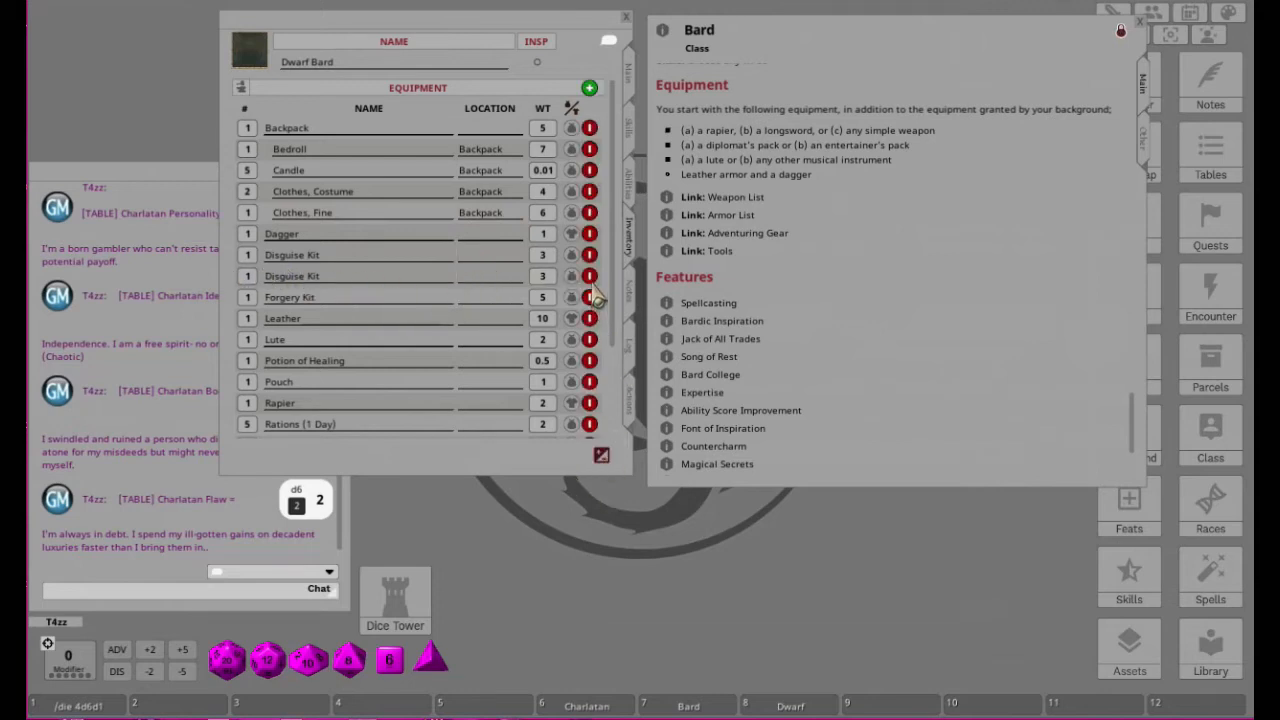
{"action": "left_click", "coordinate": [590, 280]}
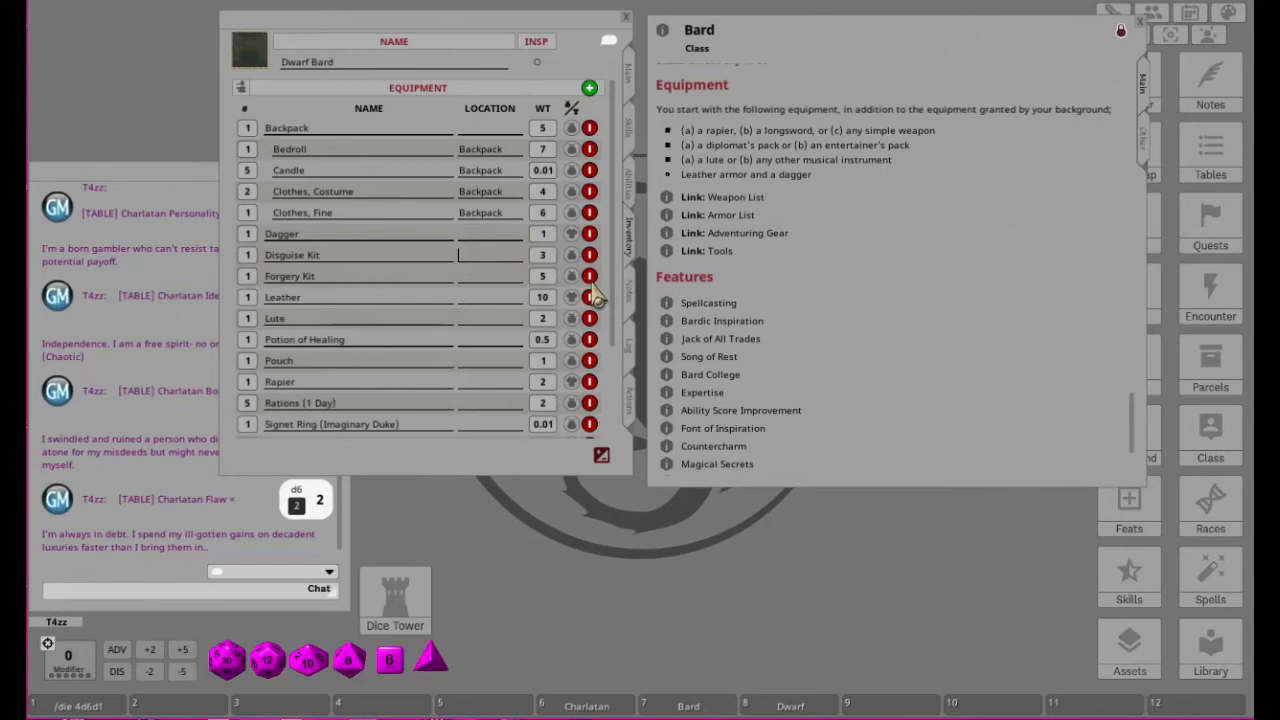
{"action": "left_click", "coordinate": [602, 456]}
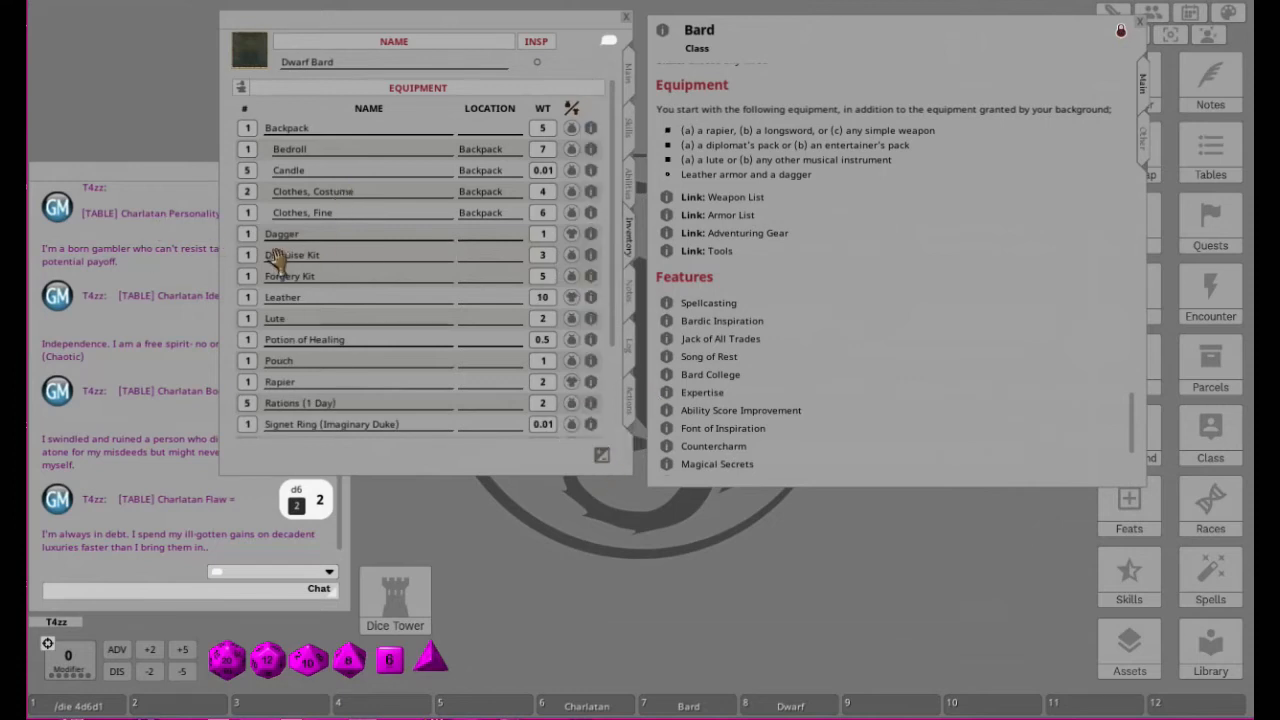
Step: Set the location of the Disguise Kit, Forgery Kit, Potion of Healing and Pouch to Backpack
{"action": "type", "text": "Backpack"}
{"action": "left_click", "coordinate": [470, 277]}
{"action": "type", "text": "Backpack"}
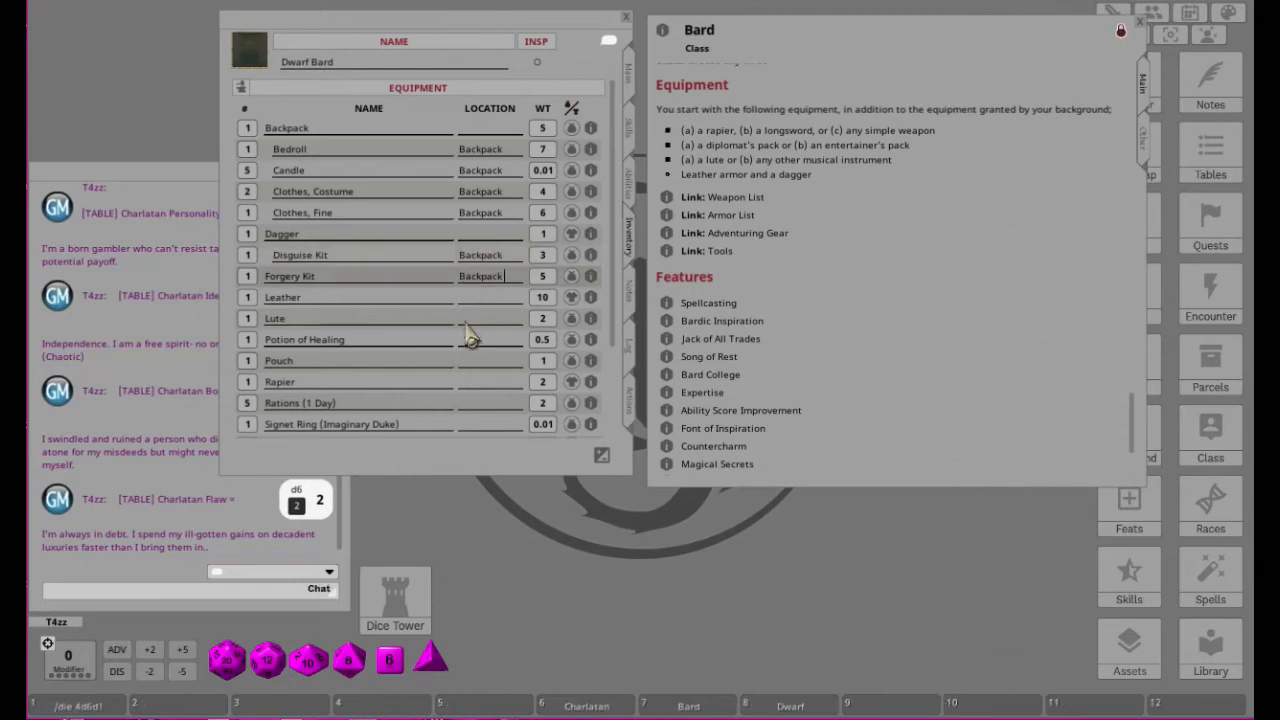
{"action": "left_click", "coordinate": [469, 323]}
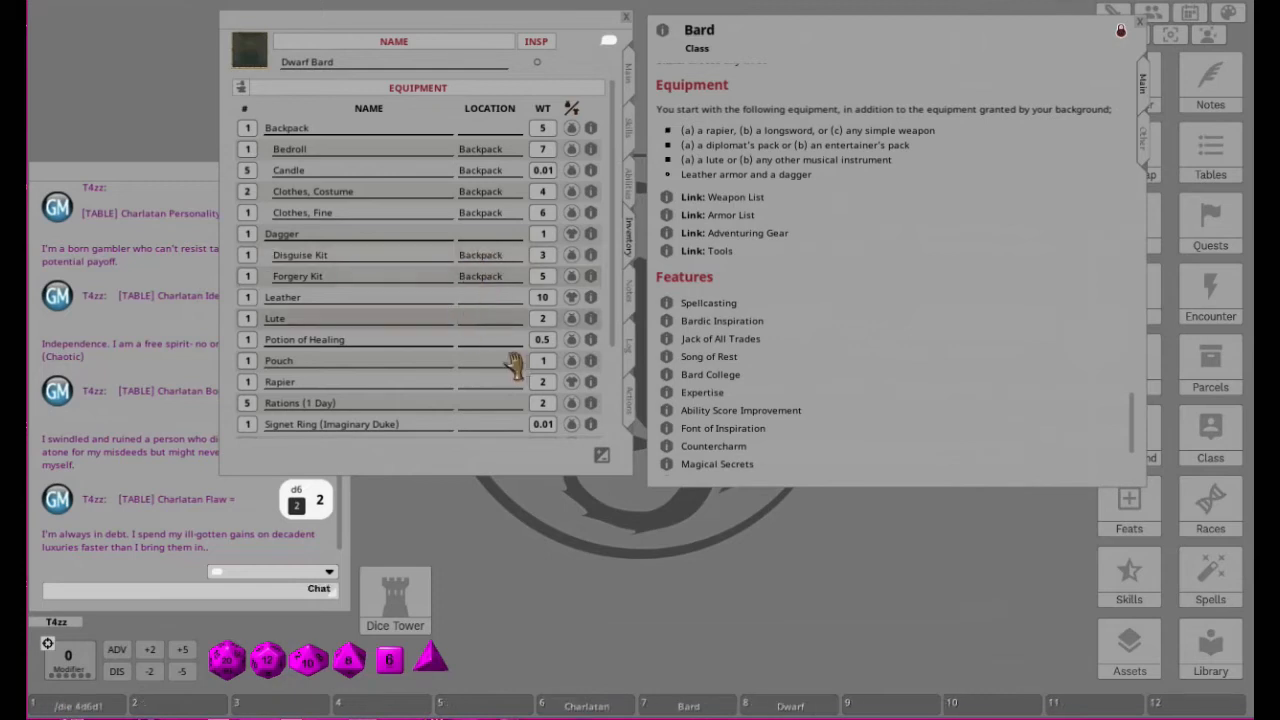
{"action": "left_click", "coordinate": [466, 340]}
{"action": "type", "text": "Backpack"}
{"action": "left_click", "coordinate": [484, 362]}
{"action": "type", "text": "Backpack"}
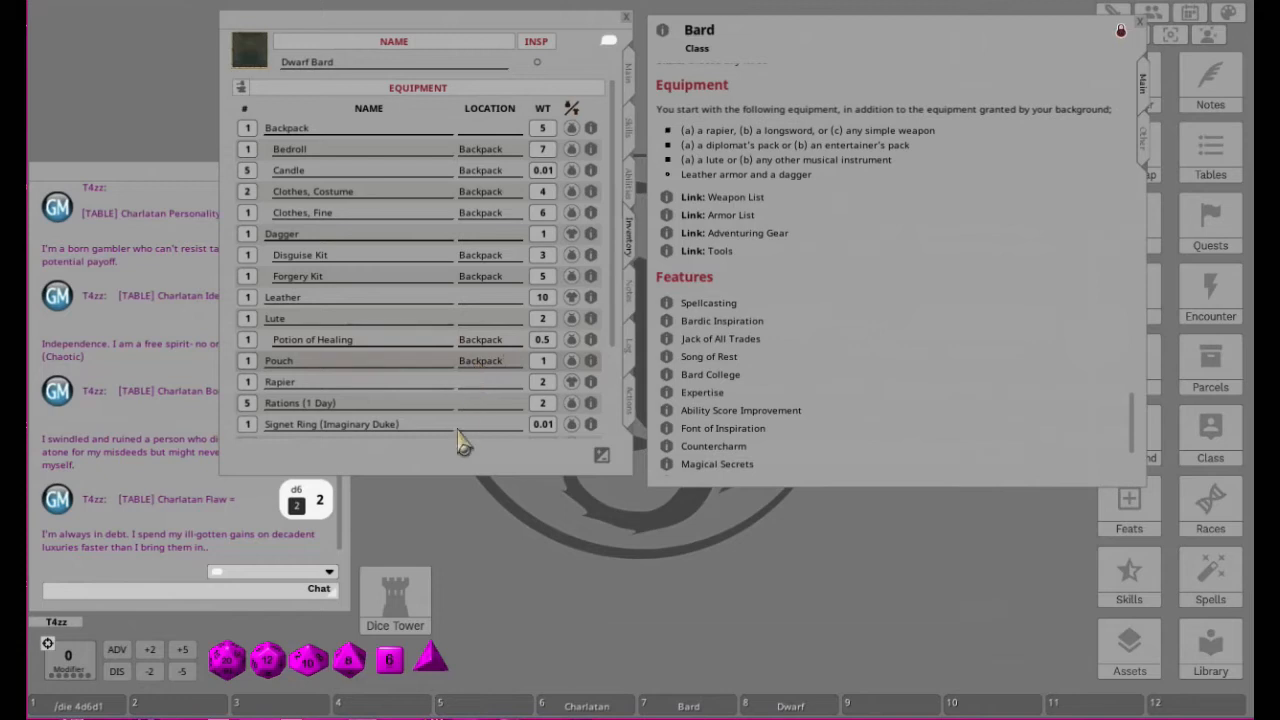
Step: Set the location of the Rations (1 Day) and Waterskin to Backpack, then review the inventory and encumbrance
{"action": "scroll", "coordinate": [478, 415], "scroll_direction": "down", "scroll_amount": 3}
{"action": "left_click", "coordinate": [478, 333]}
{"action": "type", "text": "Backpack"}
{"action": "left_click", "coordinate": [473, 355]}
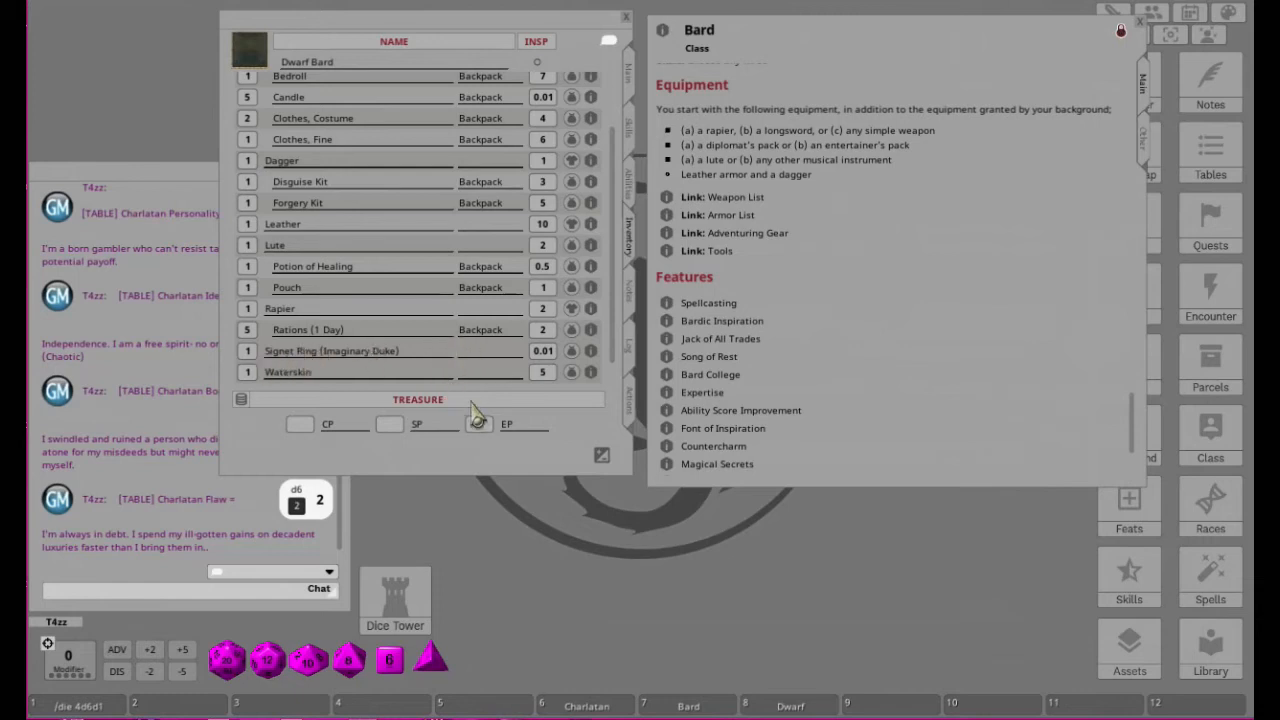
{"action": "left_click", "coordinate": [463, 372]}
{"action": "type", "text": "Backpack"}
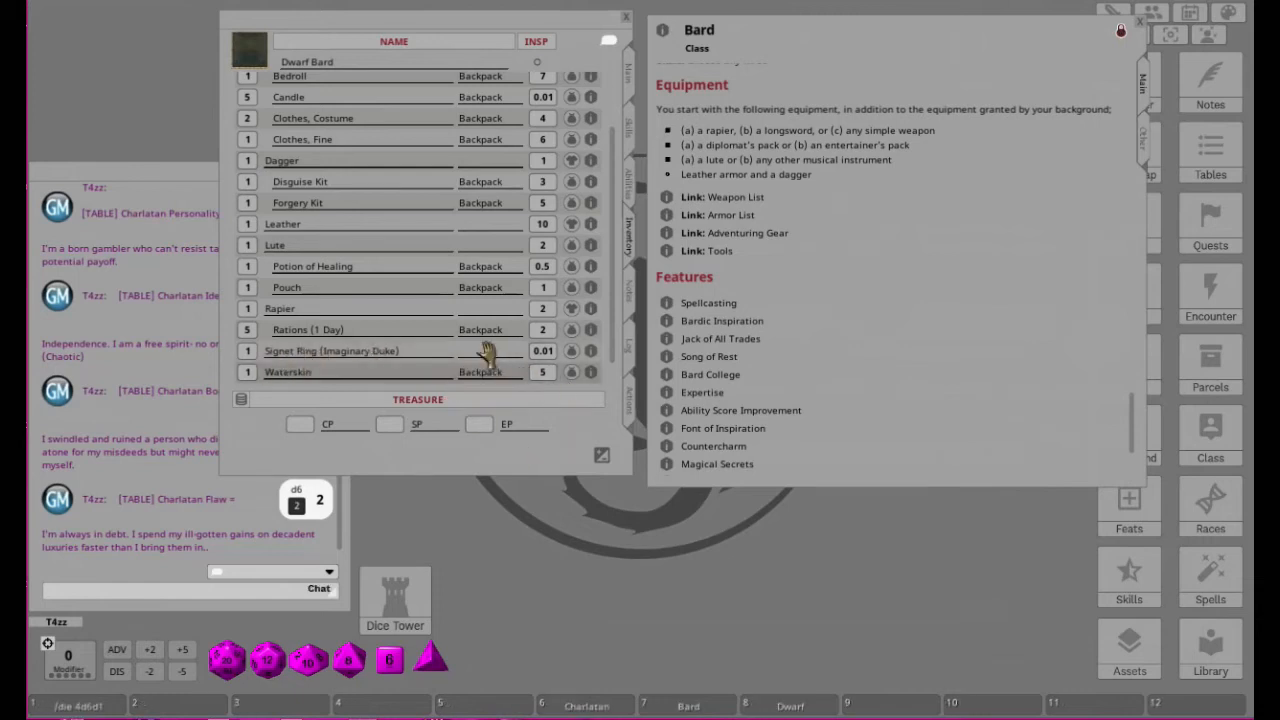
{"action": "key", "text": "Return"}
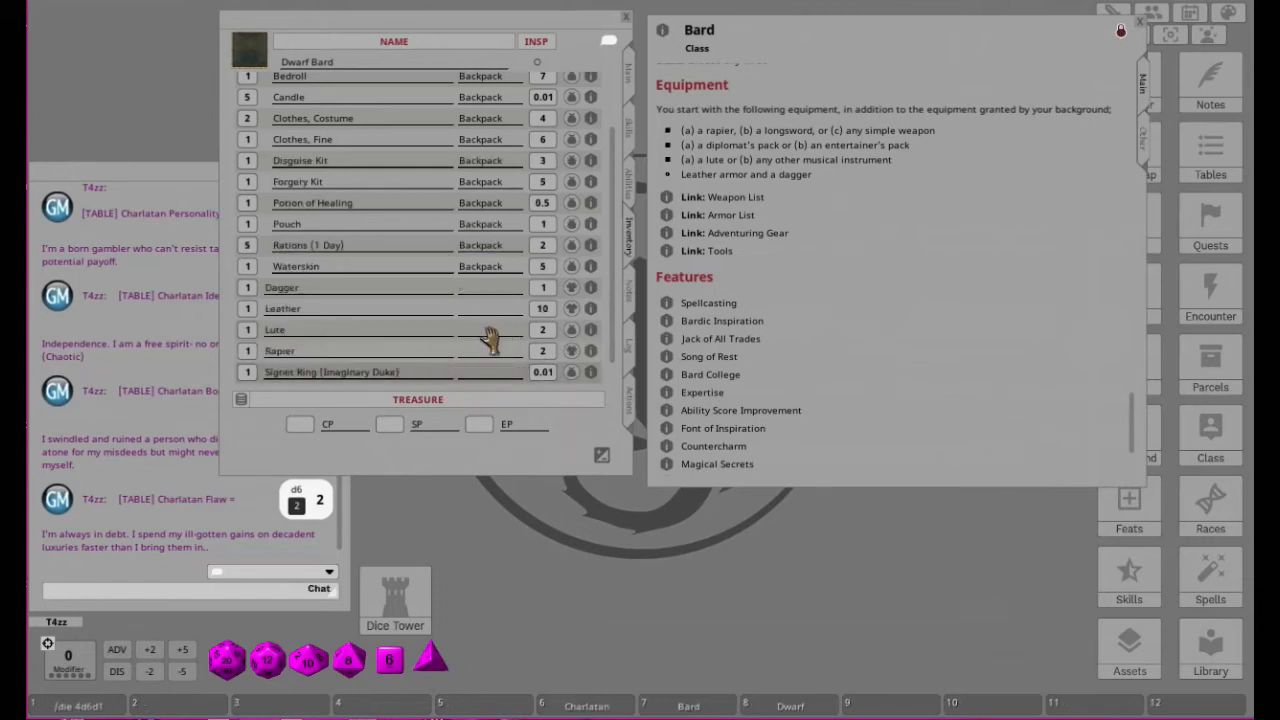
{"action": "scroll", "coordinate": [465, 300], "scroll_direction": "up", "scroll_amount": 2}
{"action": "scroll", "coordinate": [466, 300], "scroll_direction": "down", "scroll_amount": 2}
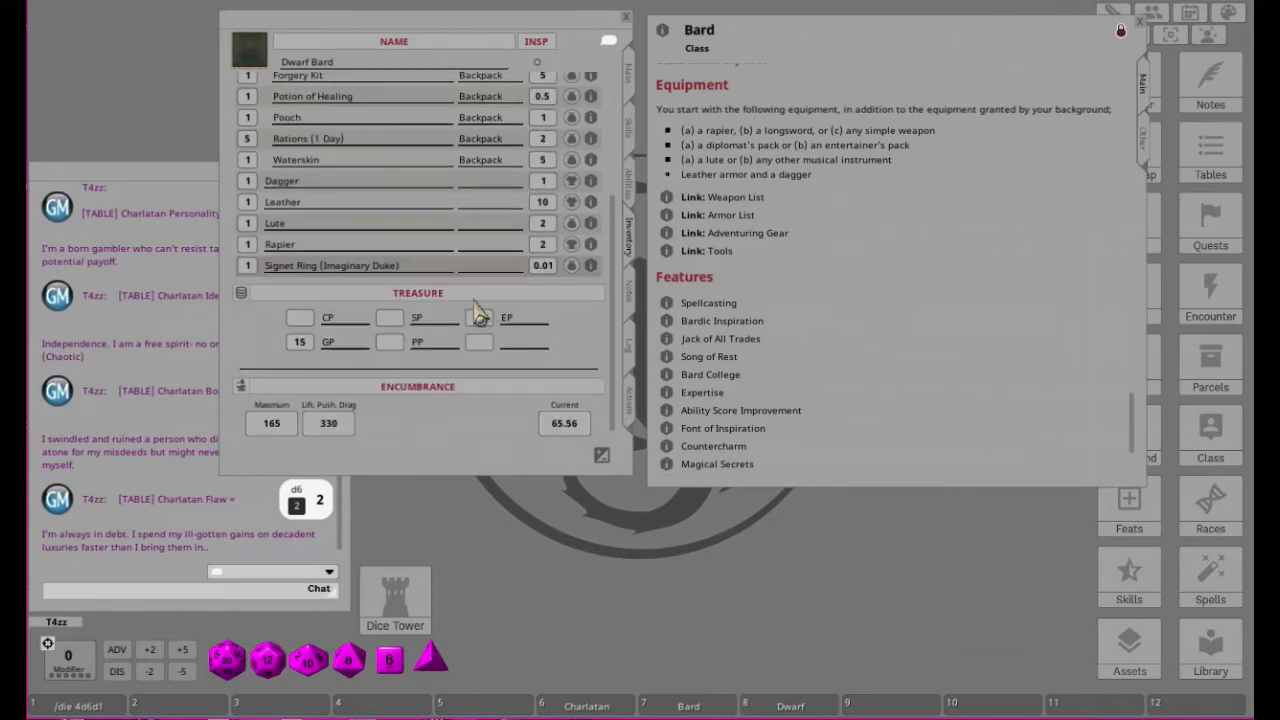
{"action": "scroll", "coordinate": [480, 310], "scroll_direction": "up", "scroll_amount": 2}
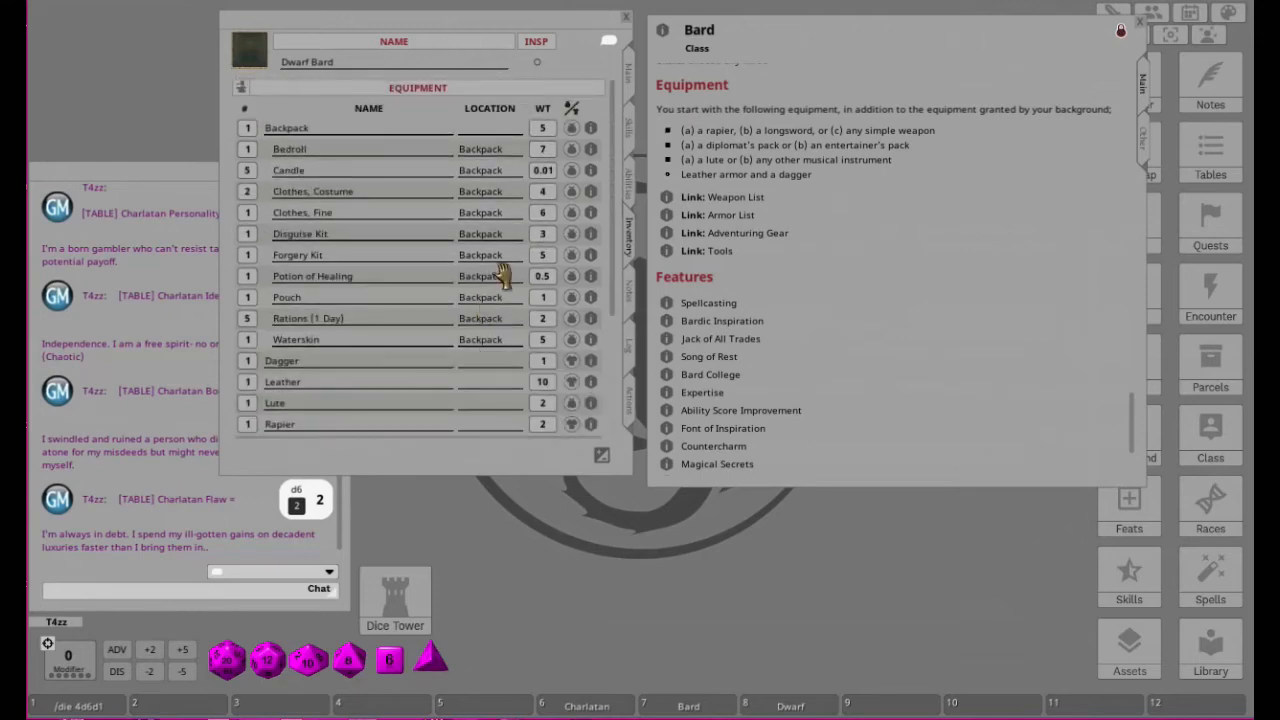
Step: Close the Bard class record and read the descriptions of the character's Bardic Inspiration and False Identity features
{"action": "left_click", "coordinate": [631, 188]}
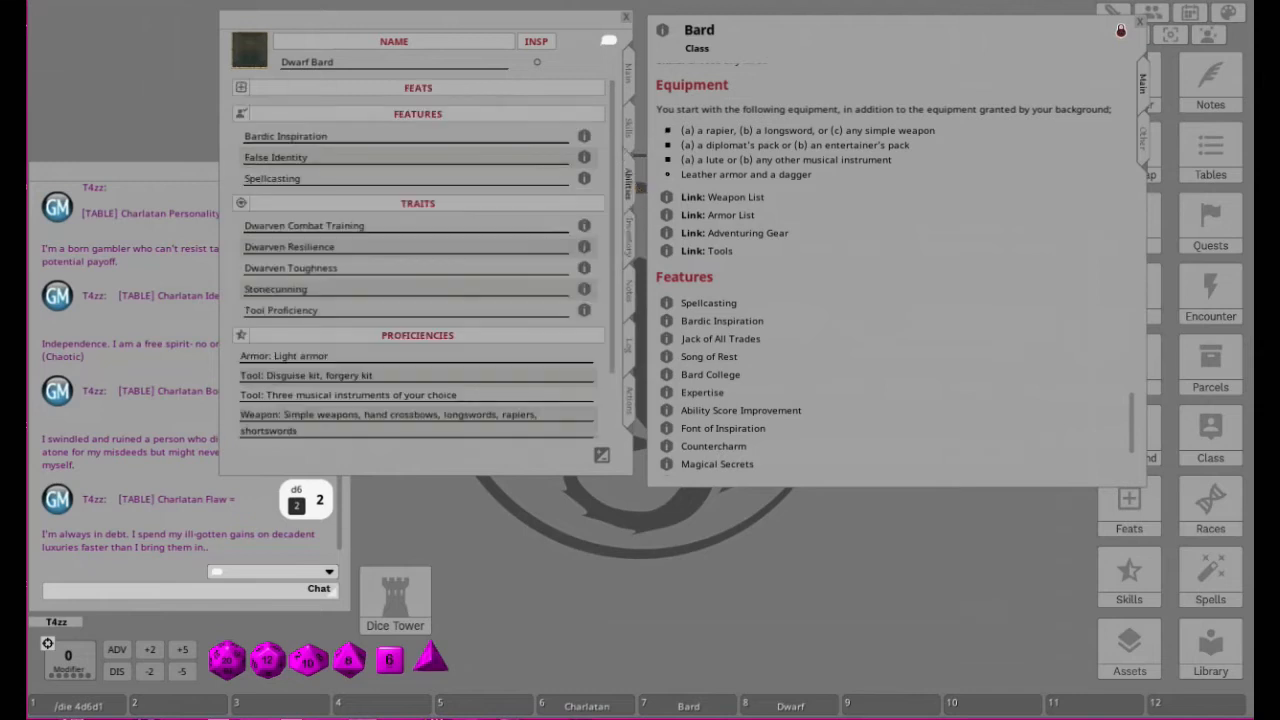
{"action": "left_click", "coordinate": [1141, 24]}
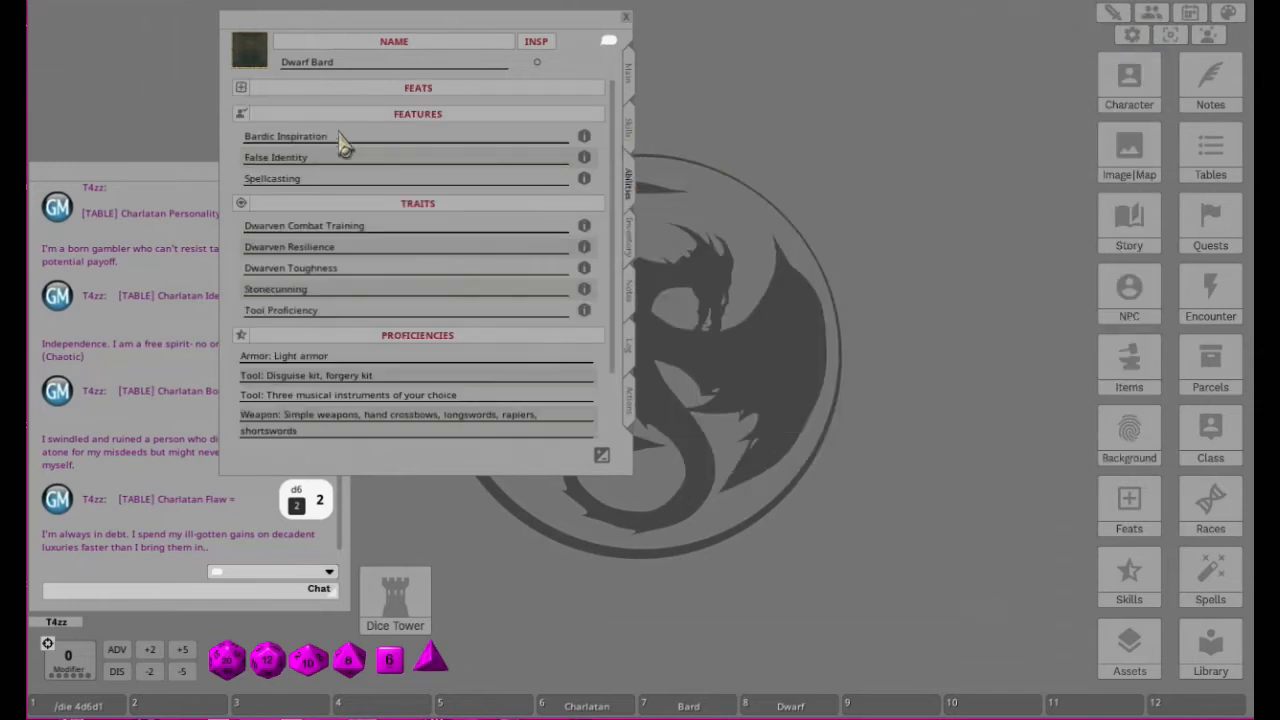
{"action": "left_click_drag", "start_coordinate": [420, 24], "coordinate": [317, 21]}
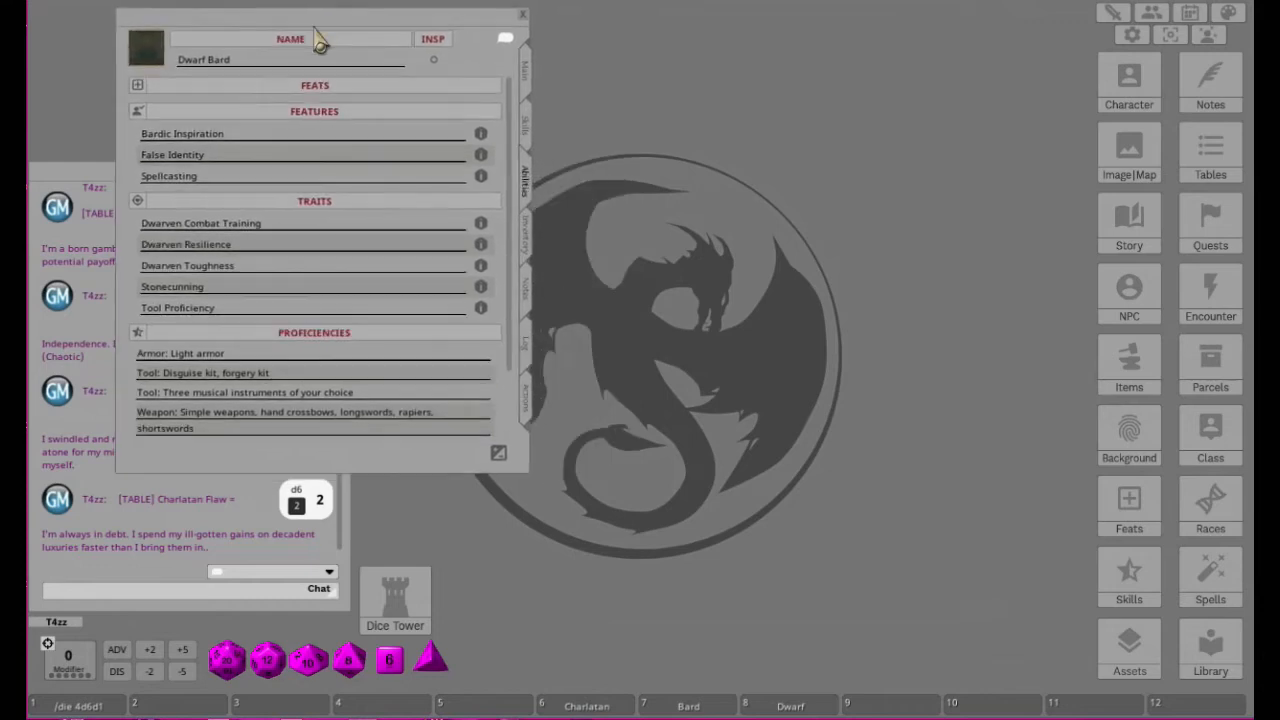
{"action": "left_click", "coordinate": [481, 134]}
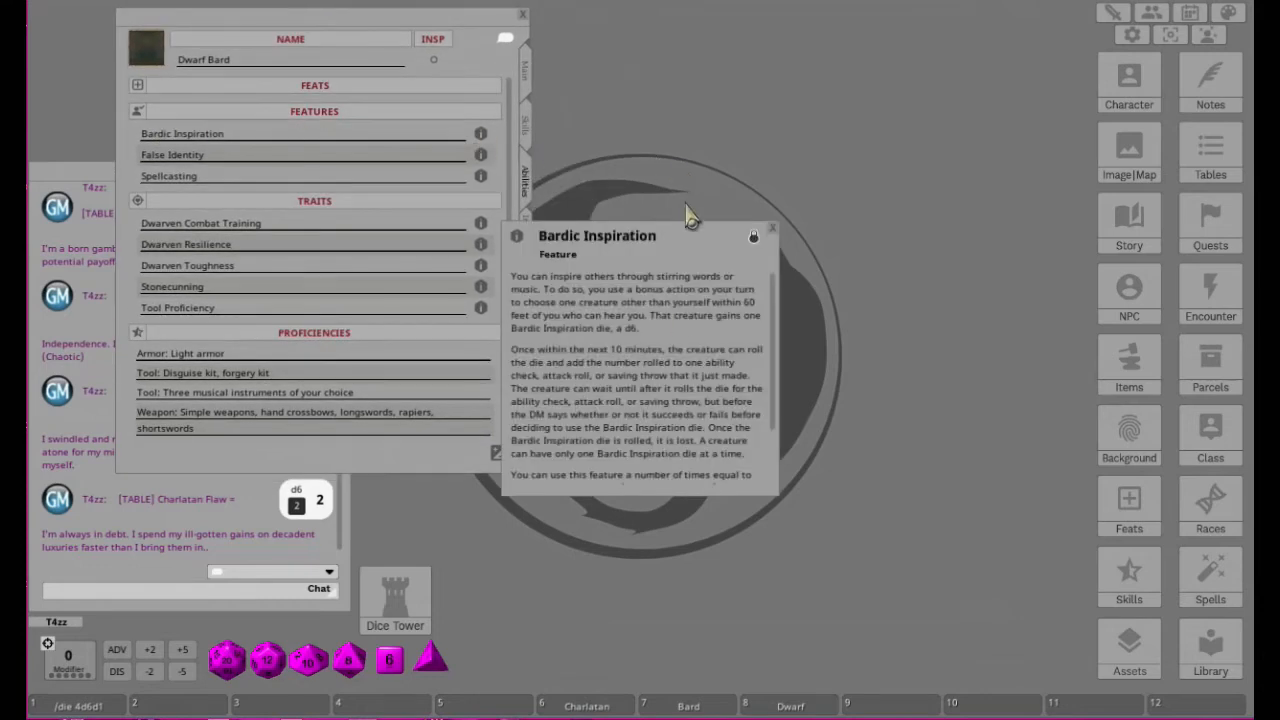
{"action": "left_click_drag", "start_coordinate": [640, 245], "coordinate": [710, 33]}
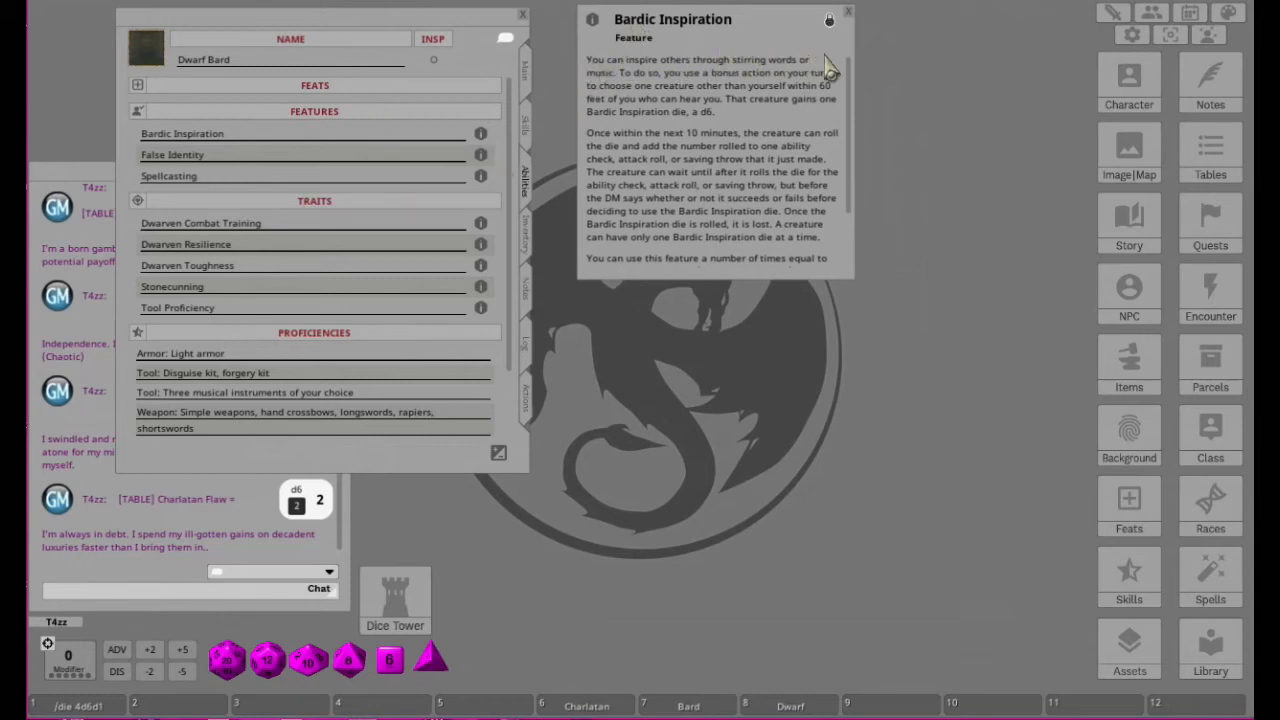
{"action": "left_click", "coordinate": [480, 157]}
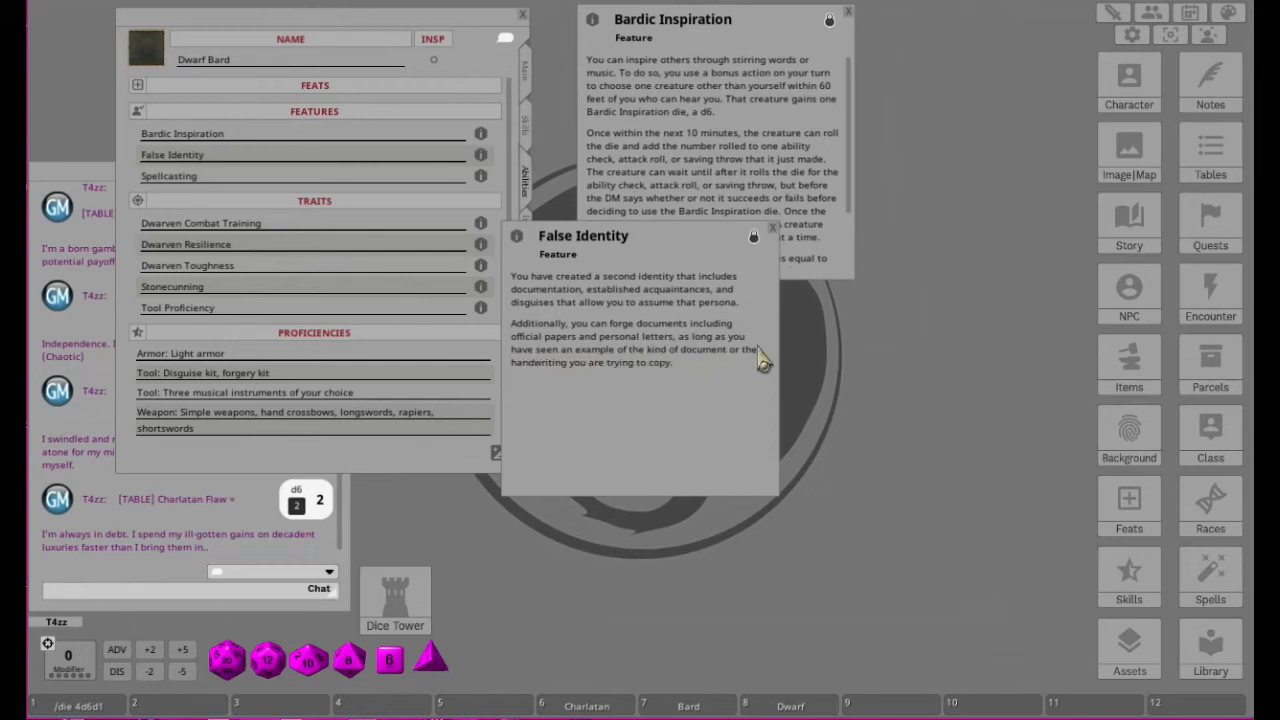
{"action": "left_click", "coordinate": [774, 228]}
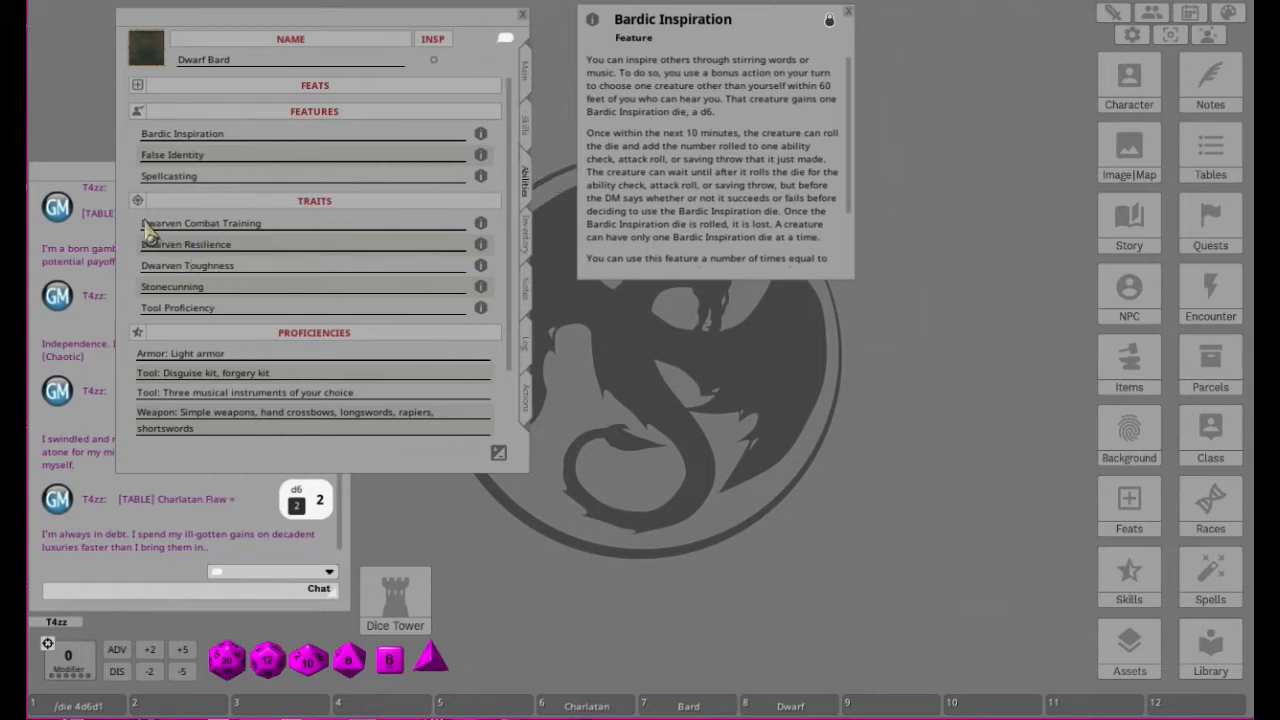
Step: Copy the weapons from the Dwarven Combat Training trait into the Weapon proficiency, ending it with "shortsword, battleaxe, handaxe, light hammer, and warhammer"
{"action": "left_click", "coordinate": [481, 229]}
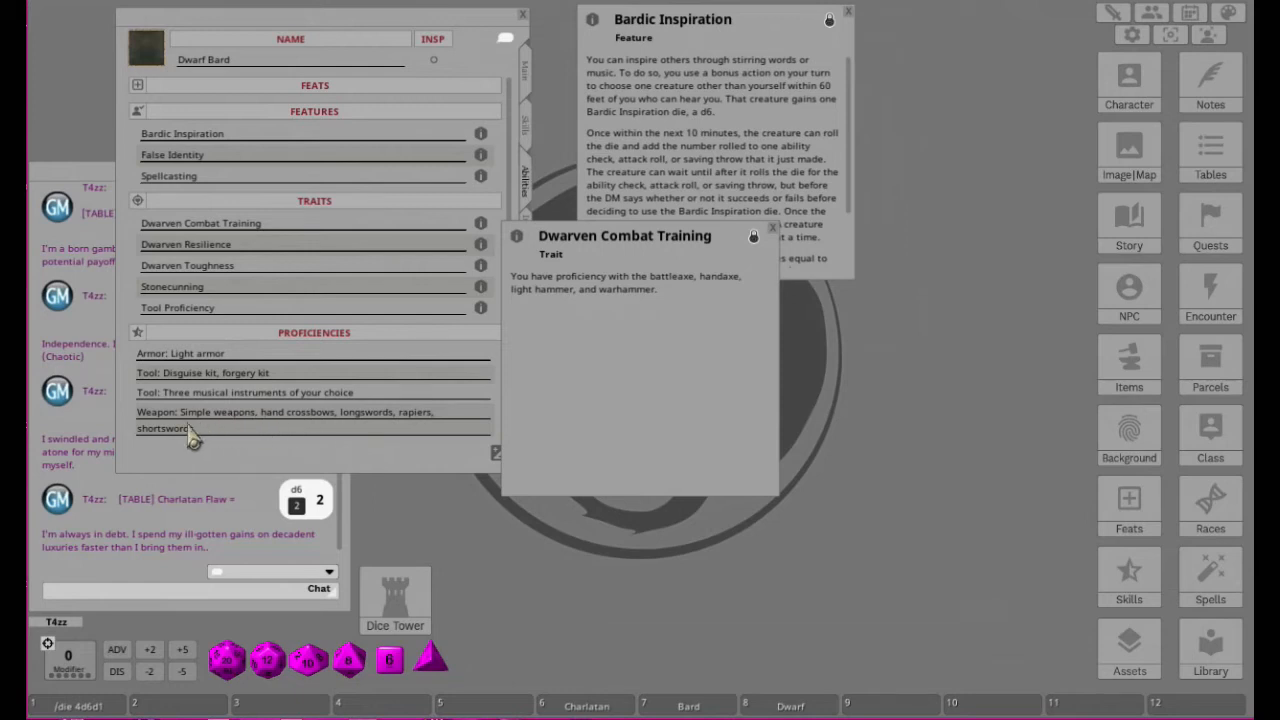
{"action": "scroll", "coordinate": [300, 400], "scroll_direction": "down", "scroll_amount": 2}
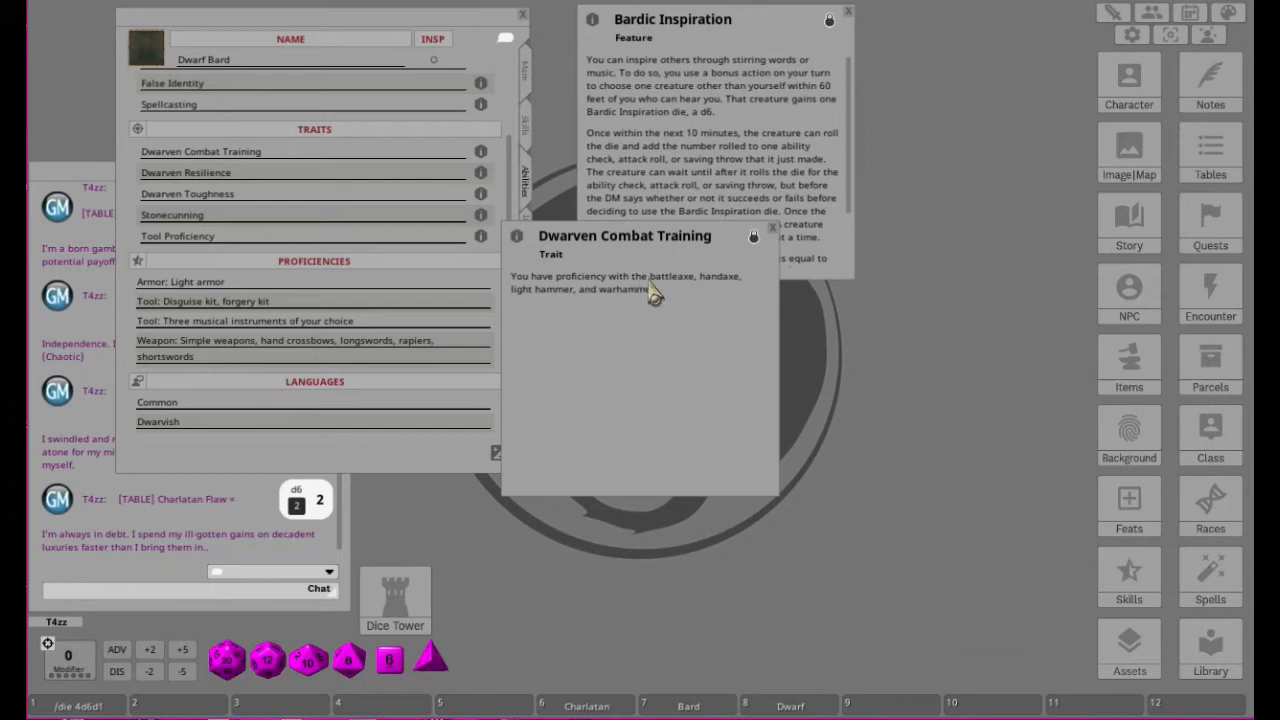
{"action": "left_click", "coordinate": [755, 238]}
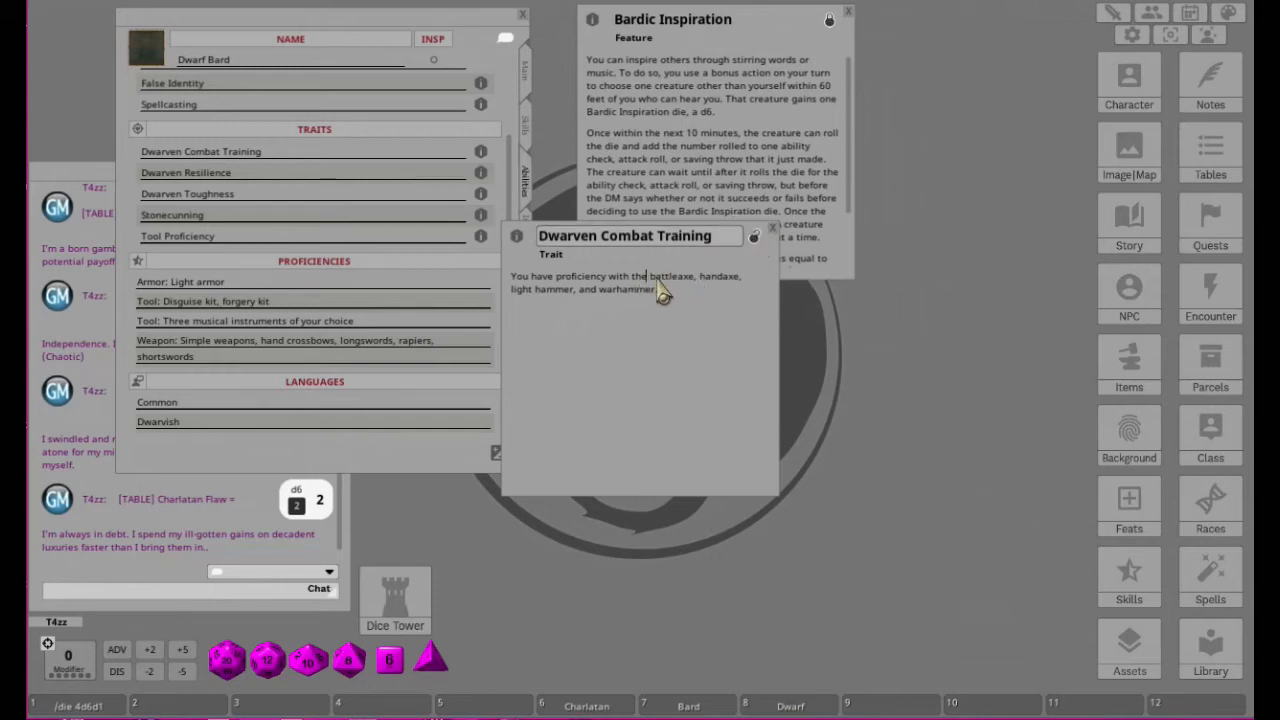
{"action": "left_click_drag", "start_coordinate": [650, 278], "coordinate": [653, 291]}
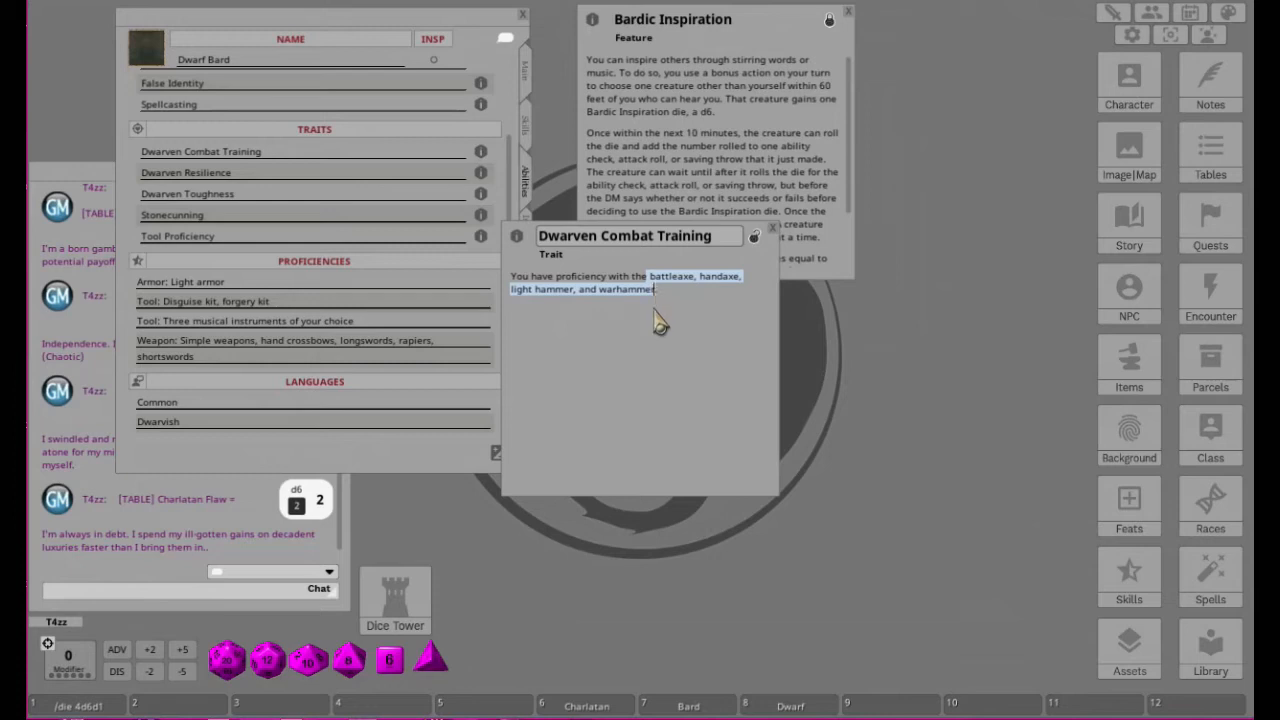
{"action": "key", "text": "ctrl+c"}
{"action": "left_click", "coordinate": [717, 290]}
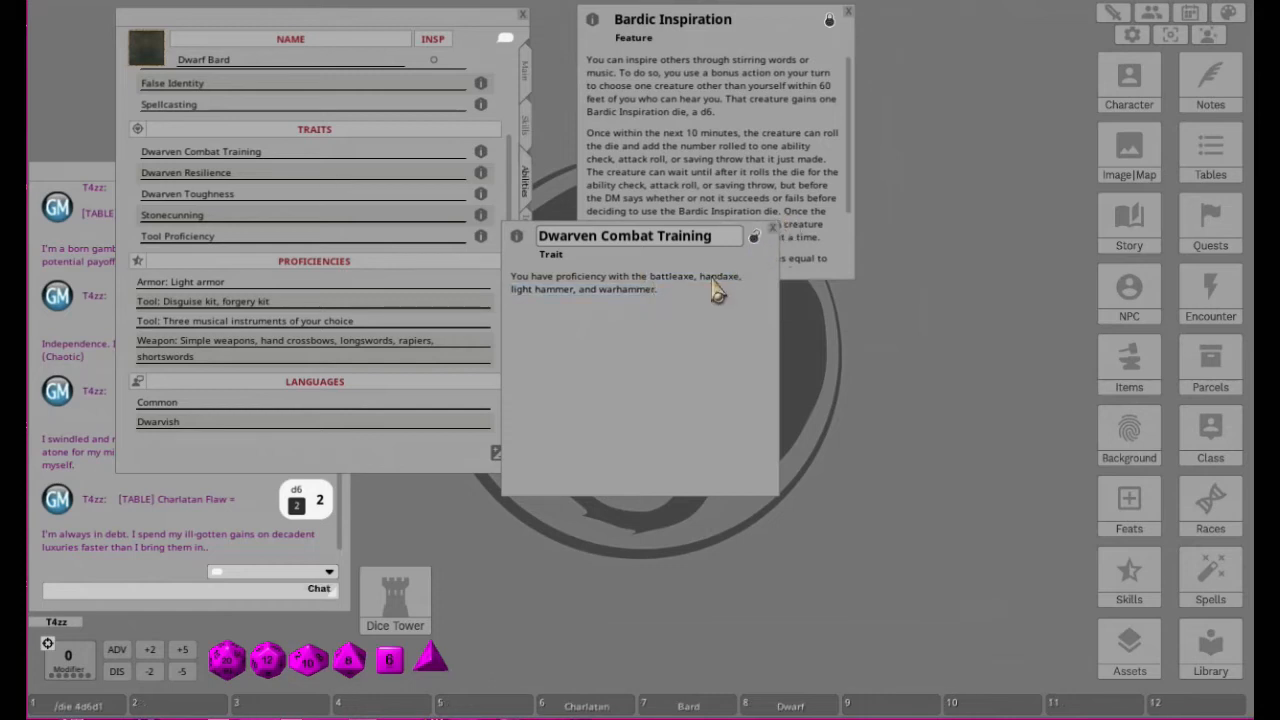
{"action": "left_click", "coordinate": [773, 228]}
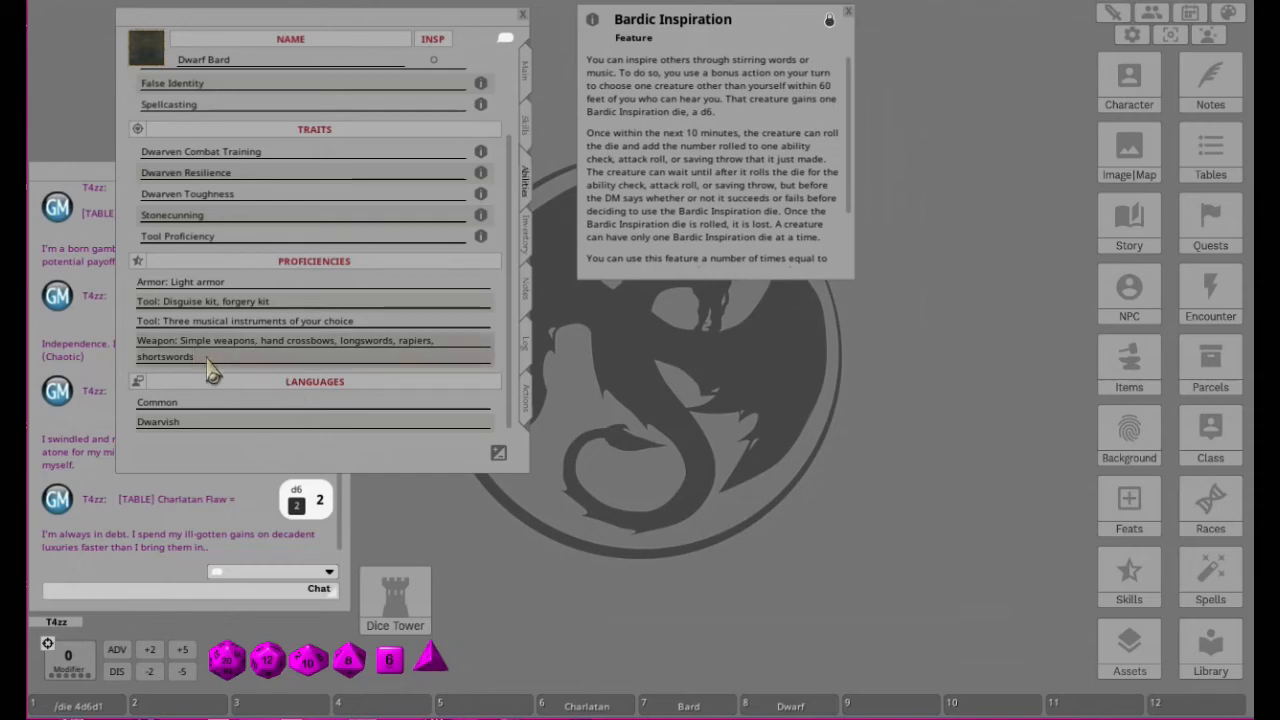
{"action": "key", "text": "ctrl"}
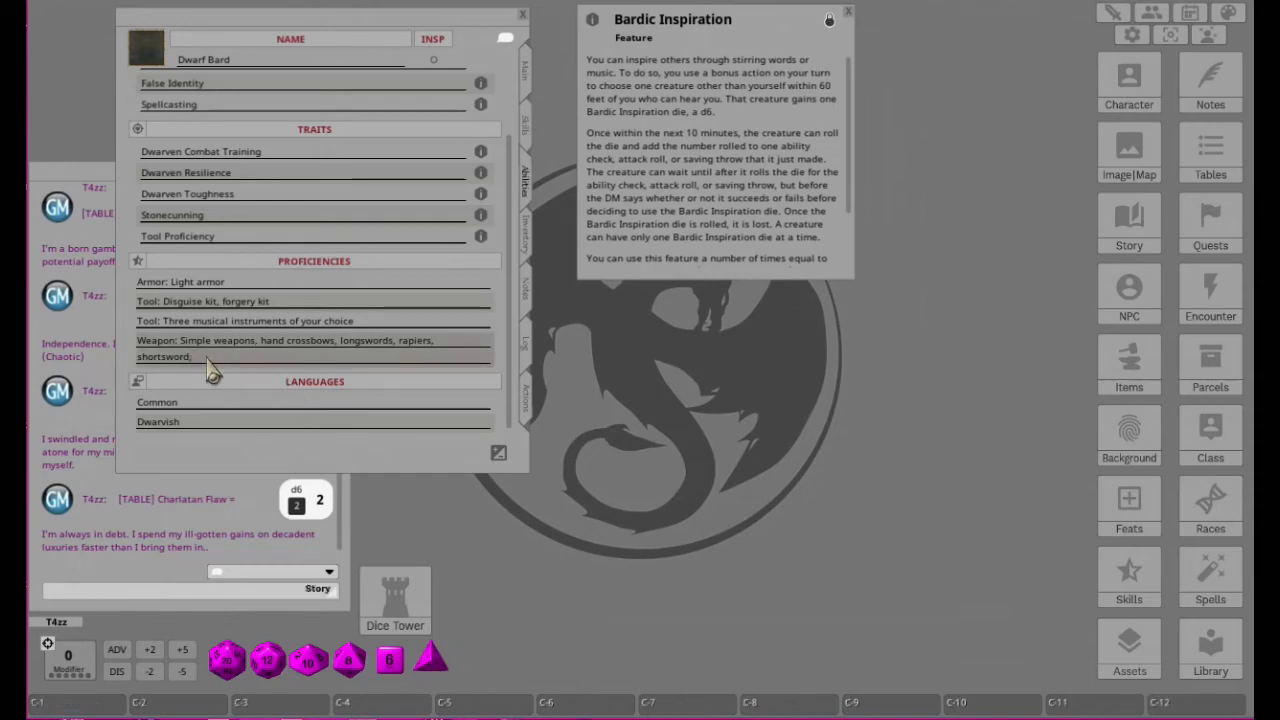
{"action": "key", "text": "ctrl+v"}
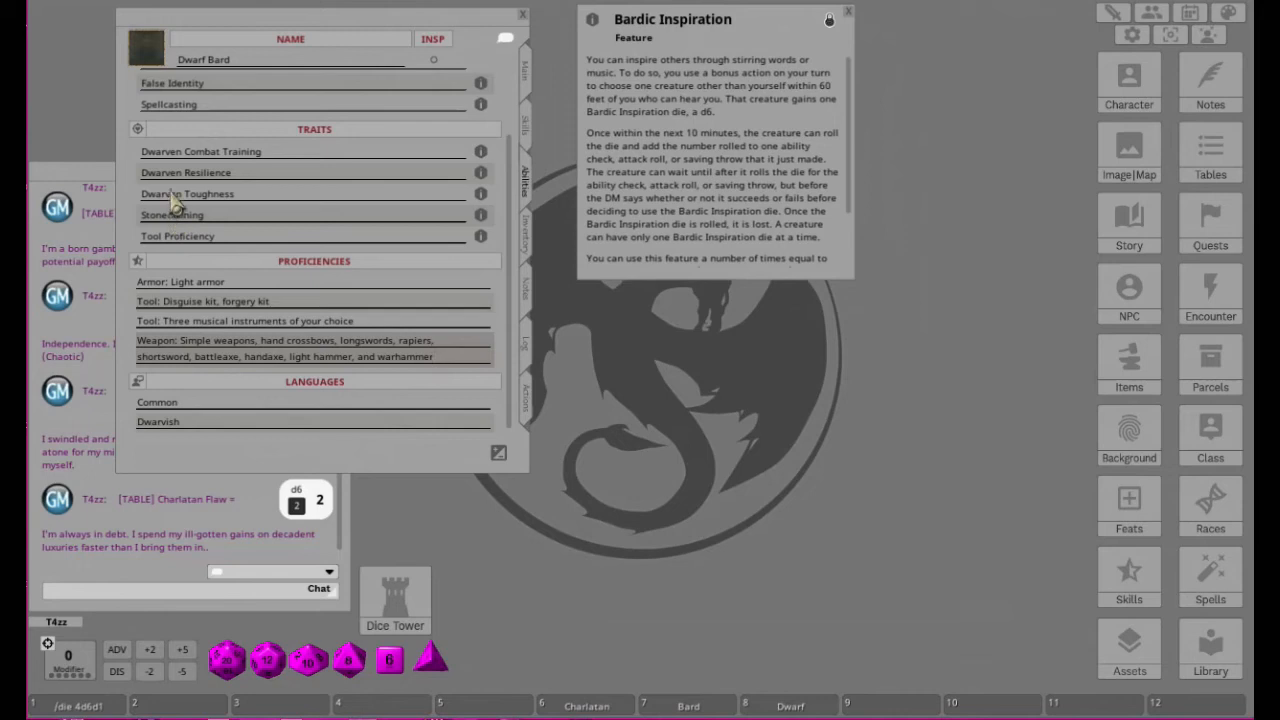
Step: Read the descriptions of the Dwarven Toughness and Stonecunning traits, placing their windows beside the character sheet
{"action": "left_click", "coordinate": [480, 194]}
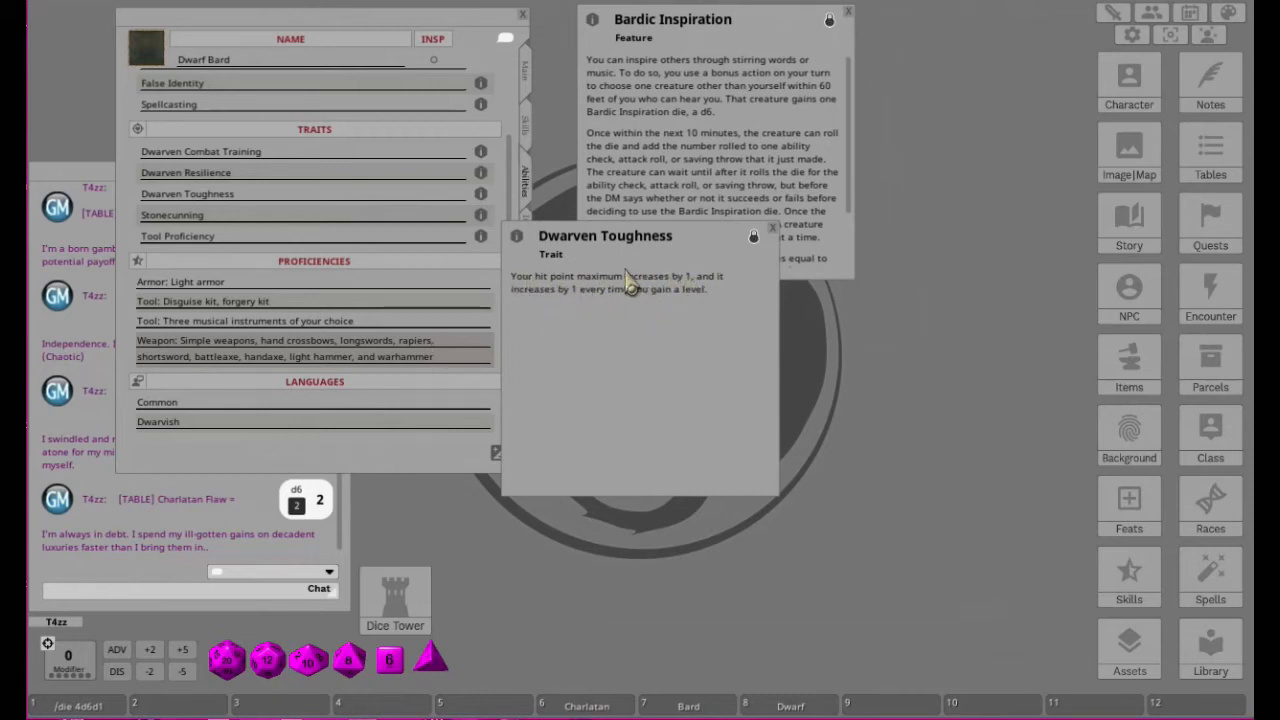
{"action": "left_click_drag", "start_coordinate": [624, 243], "coordinate": [719, 339]}
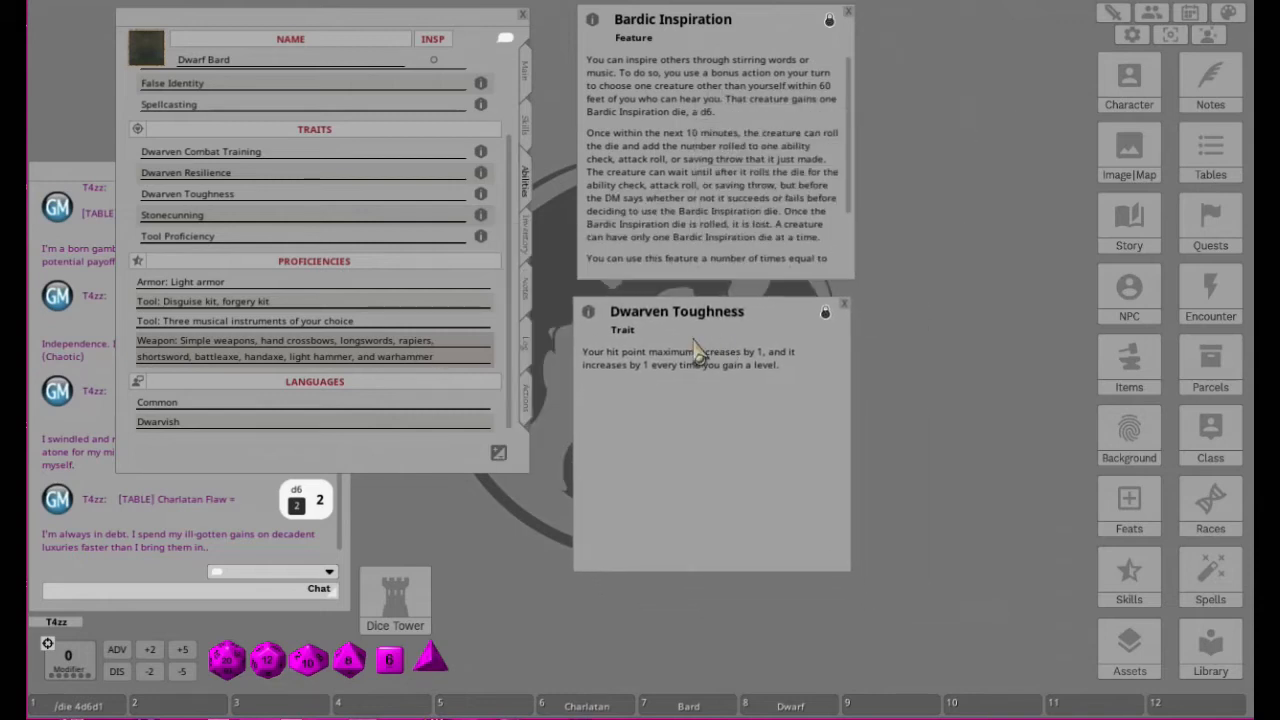
{"action": "left_click", "coordinate": [481, 215]}
{"action": "left_click_drag", "start_coordinate": [627, 242], "coordinate": [851, 109]}
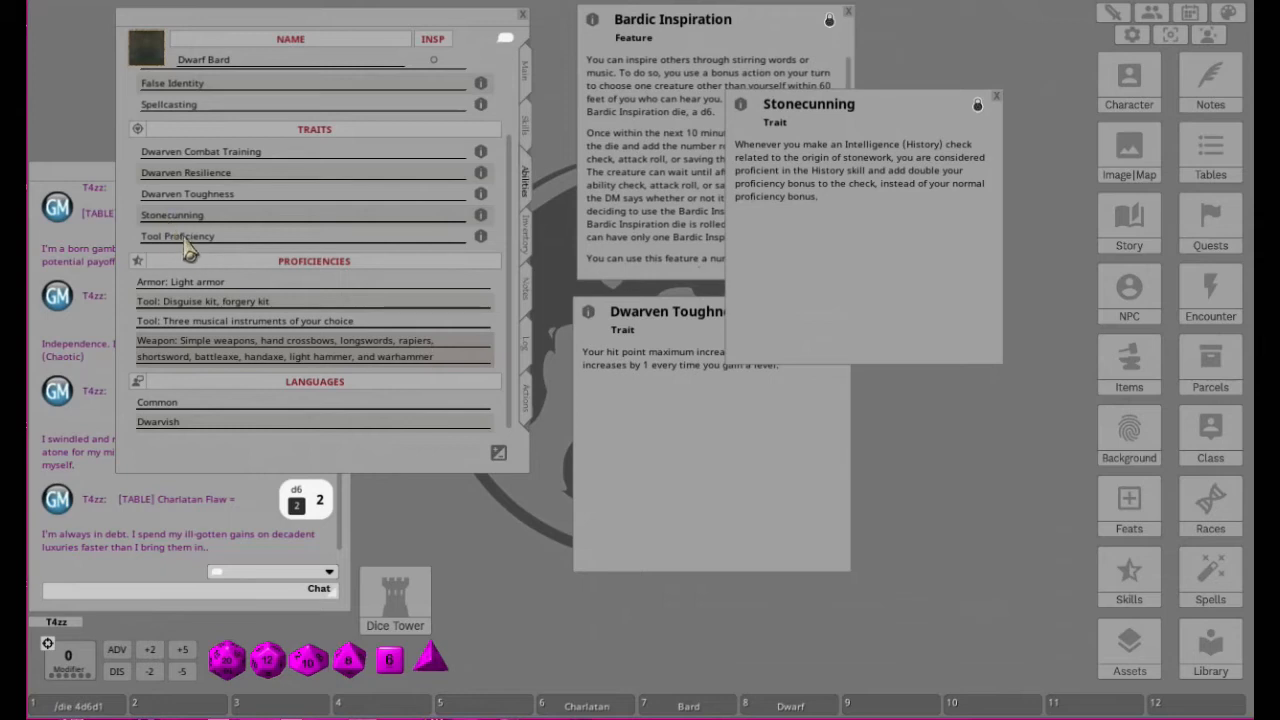
Step: Copy "brewer's supplies" from the Tool Proficiency trait and append it to the "Disguise kit, forgery kit" tool proficiency
{"action": "left_click", "coordinate": [481, 237]}
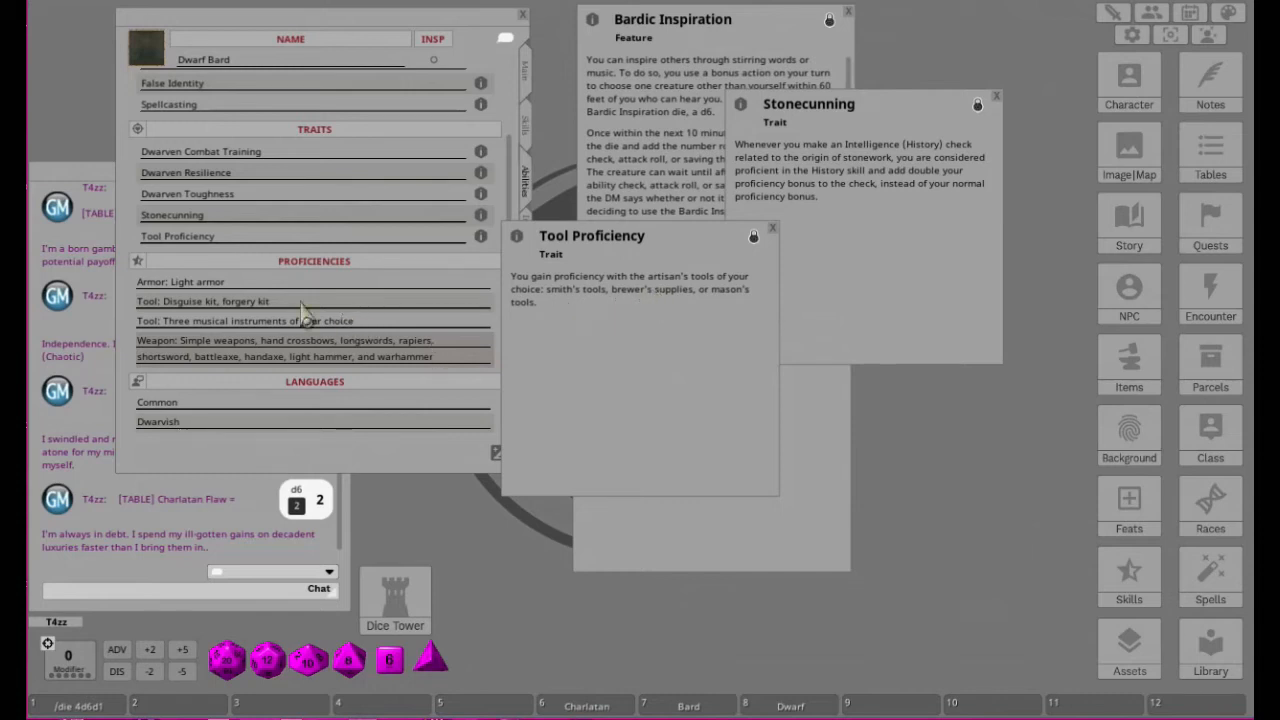
{"action": "left_click", "coordinate": [753, 237]}
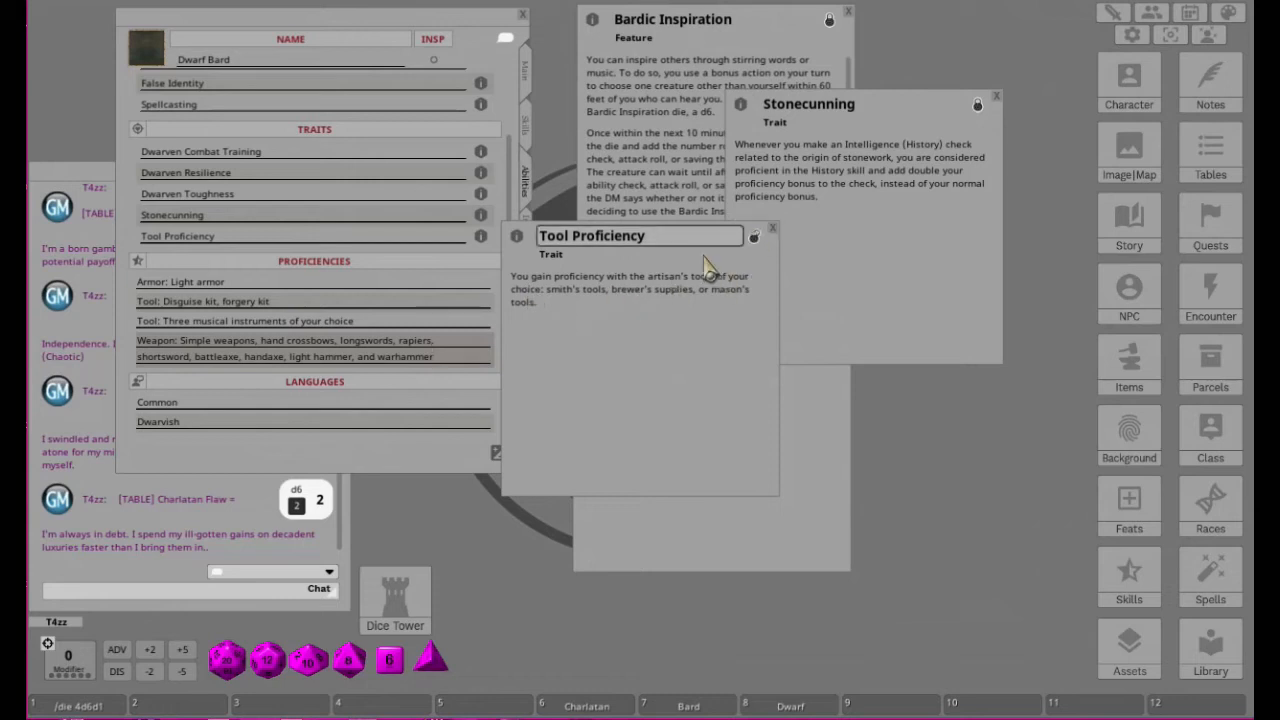
{"action": "left_click_drag", "start_coordinate": [612, 290], "coordinate": [686, 291]}
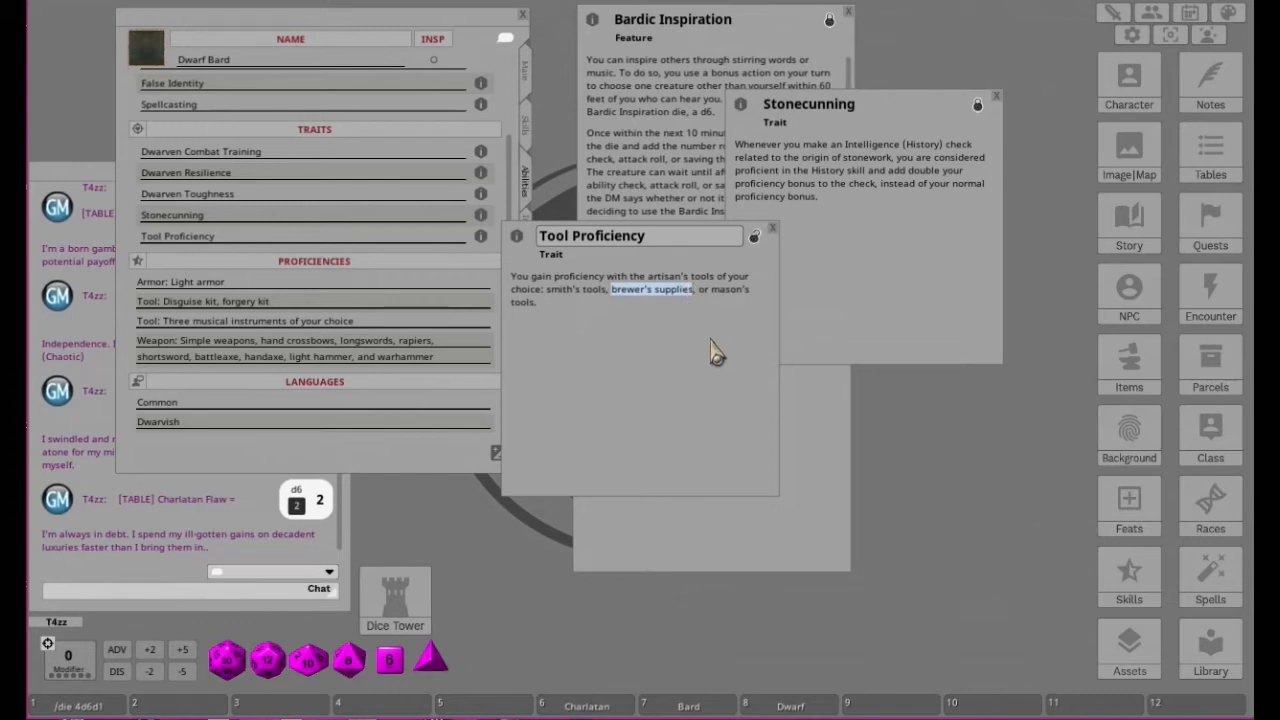
{"action": "left_click", "coordinate": [755, 237]}
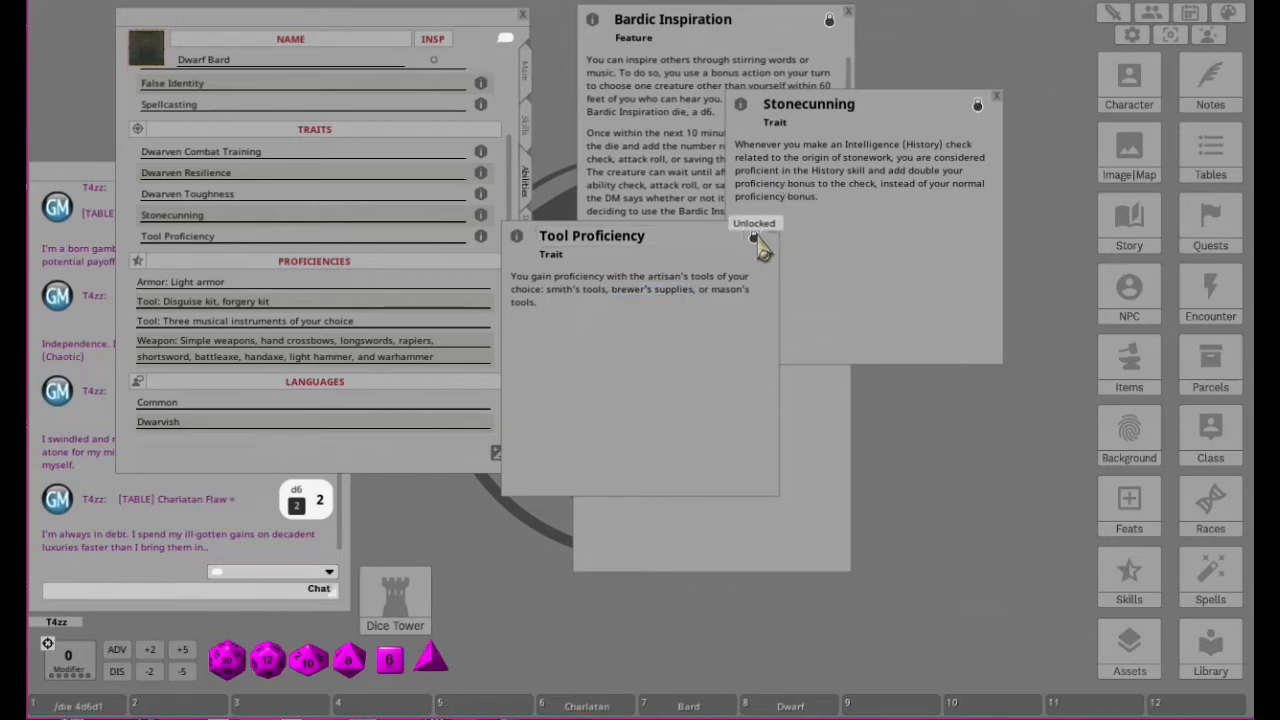
{"action": "left_click", "coordinate": [771, 230]}
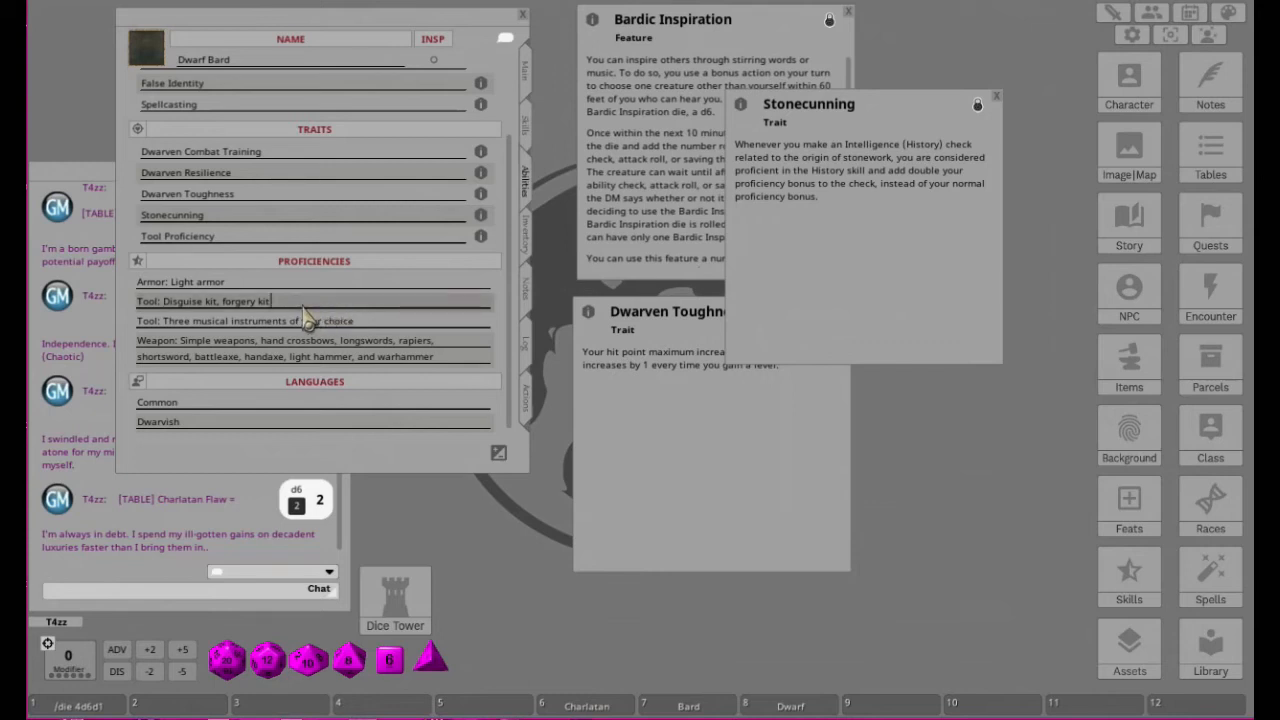
{"action": "key", "text": "ctrl+v"}
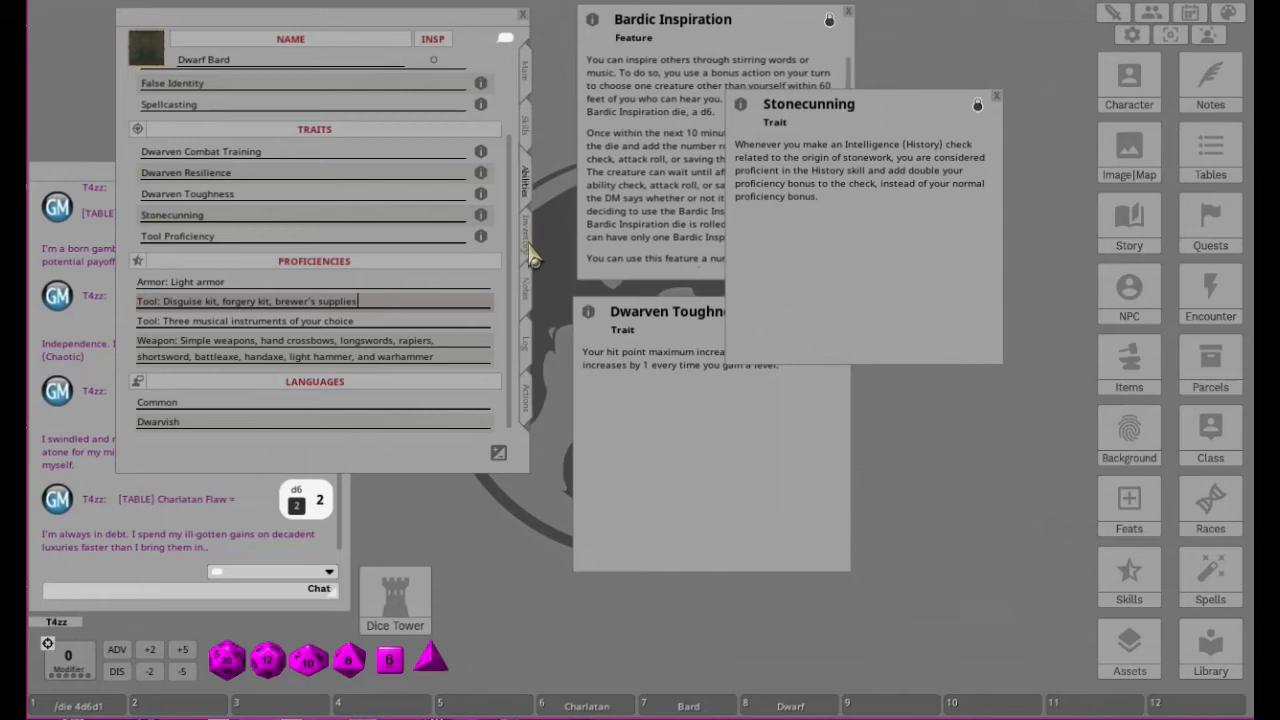
Step: Search the item library for "brewer" and add the Xanathar's Guide Brewer's Supplies to the Dwarf Bard's equipment
{"action": "left_click", "coordinate": [526, 240]}
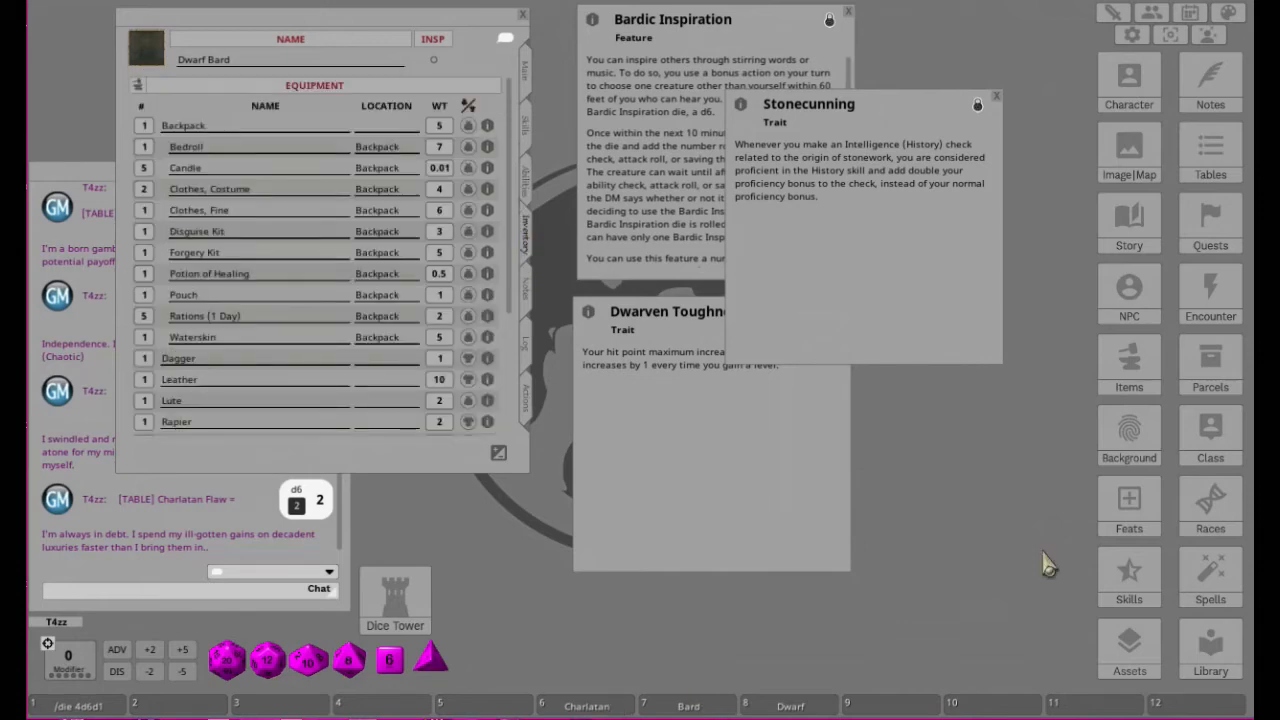
{"action": "left_click", "coordinate": [1107, 388]}
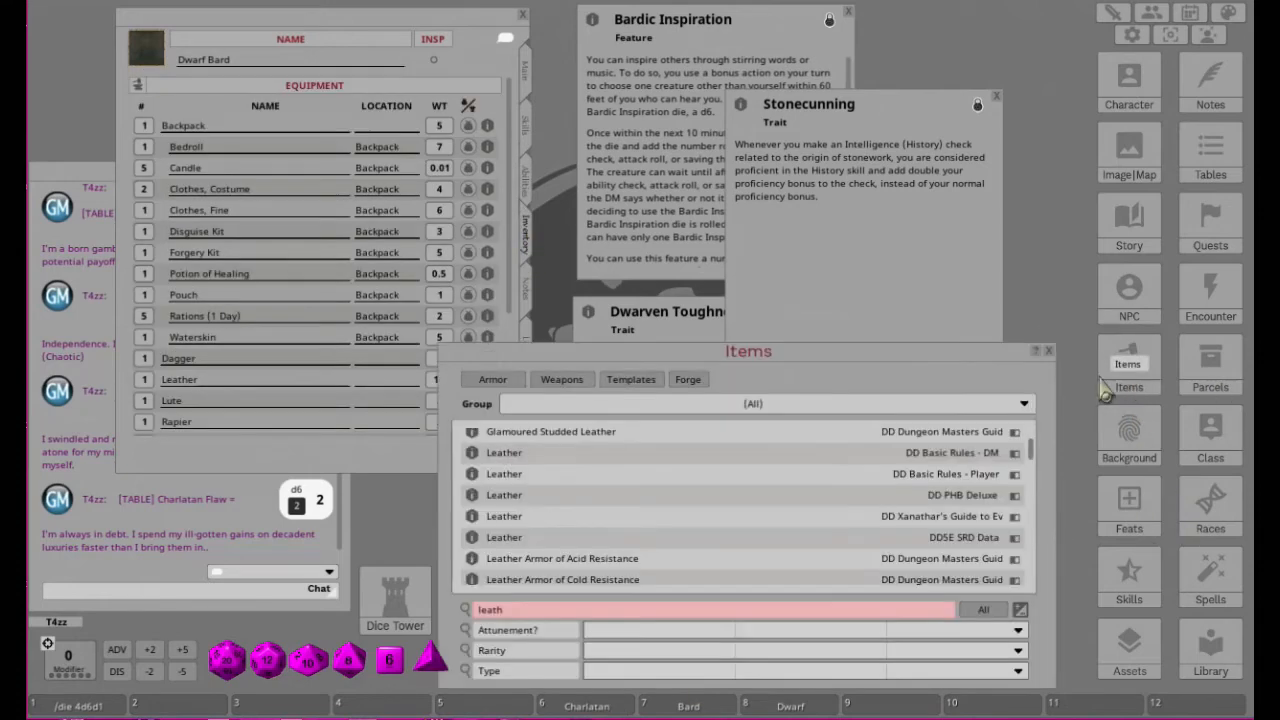
{"action": "left_click_drag", "start_coordinate": [305, 613], "coordinate": [570, 614]}
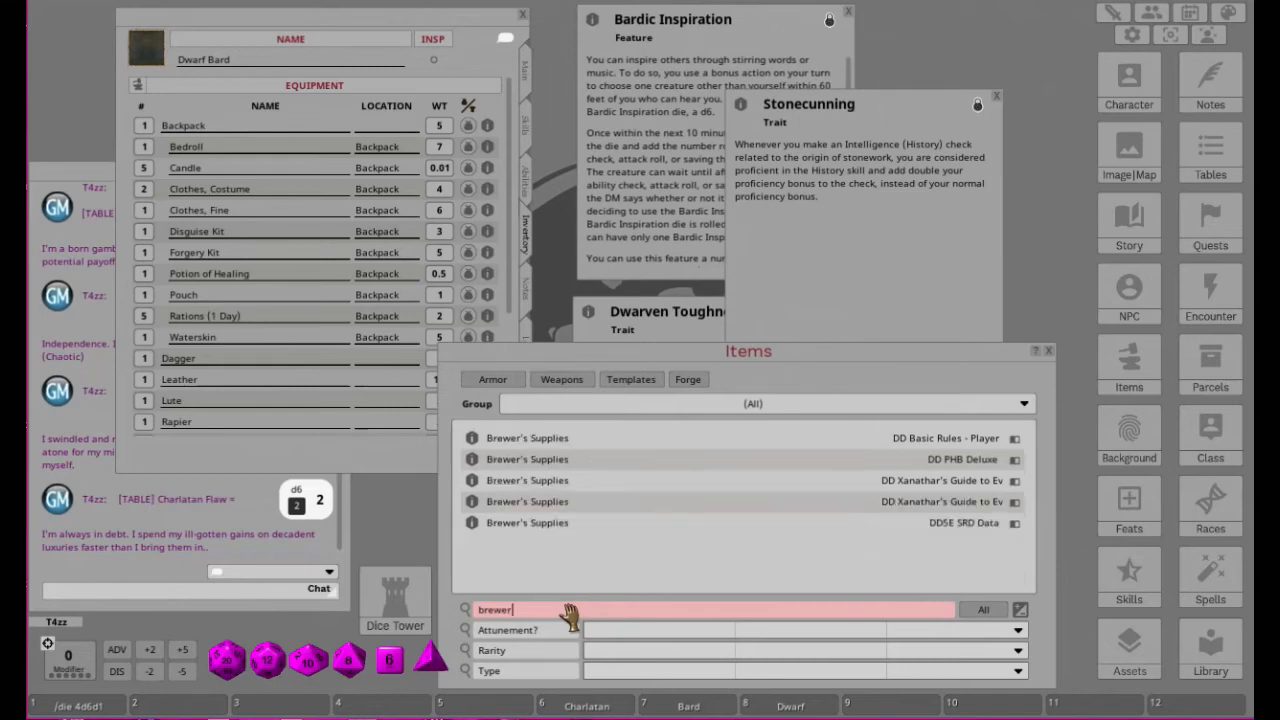
{"action": "left_click_drag", "start_coordinate": [519, 503], "coordinate": [264, 434]}
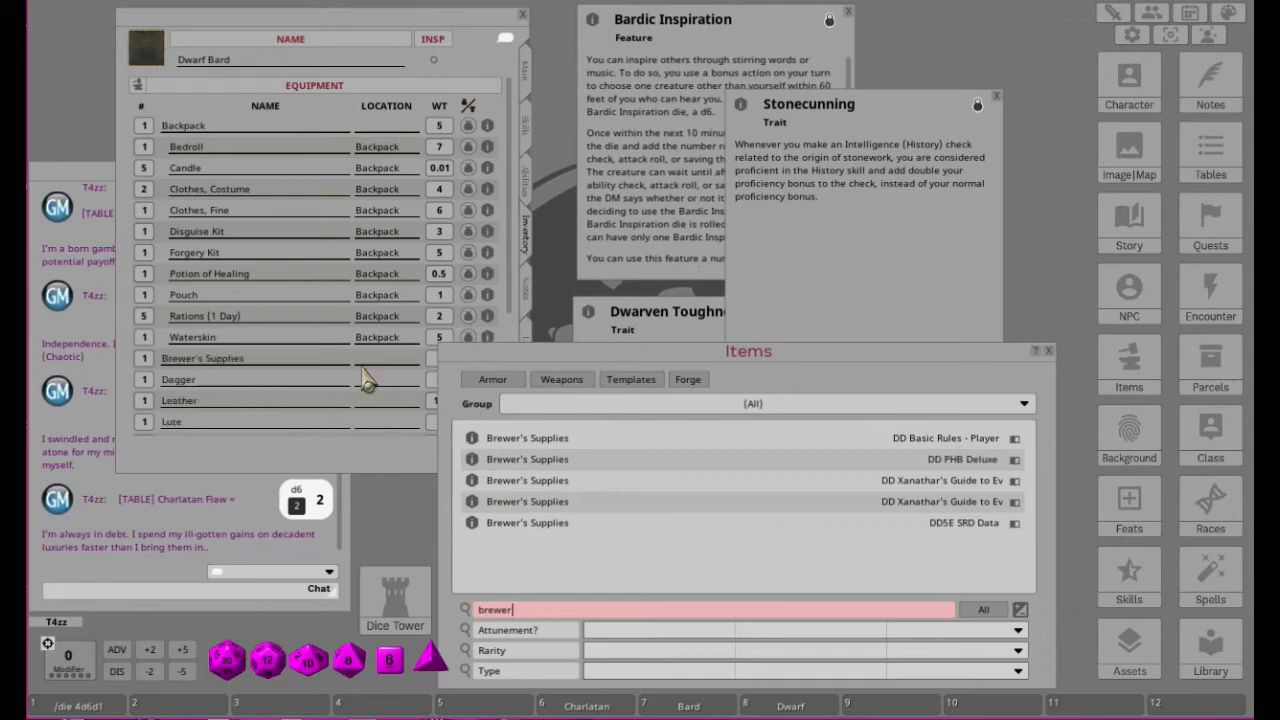
Step: Set the location of Brewer's Supplies to Backpack, copied from the Waterskin entry, and close the item library
{"action": "left_click", "coordinate": [378, 338]}
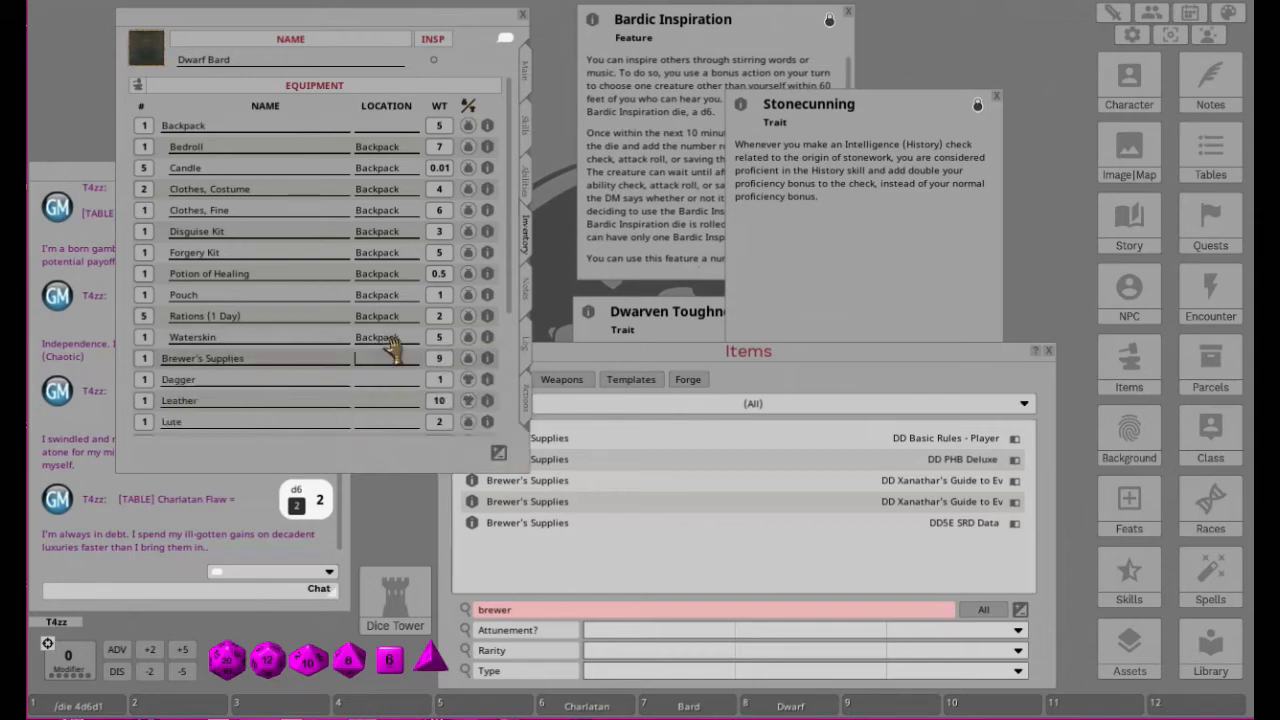
{"action": "left_click_drag", "start_coordinate": [397, 338], "coordinate": [382, 368]}
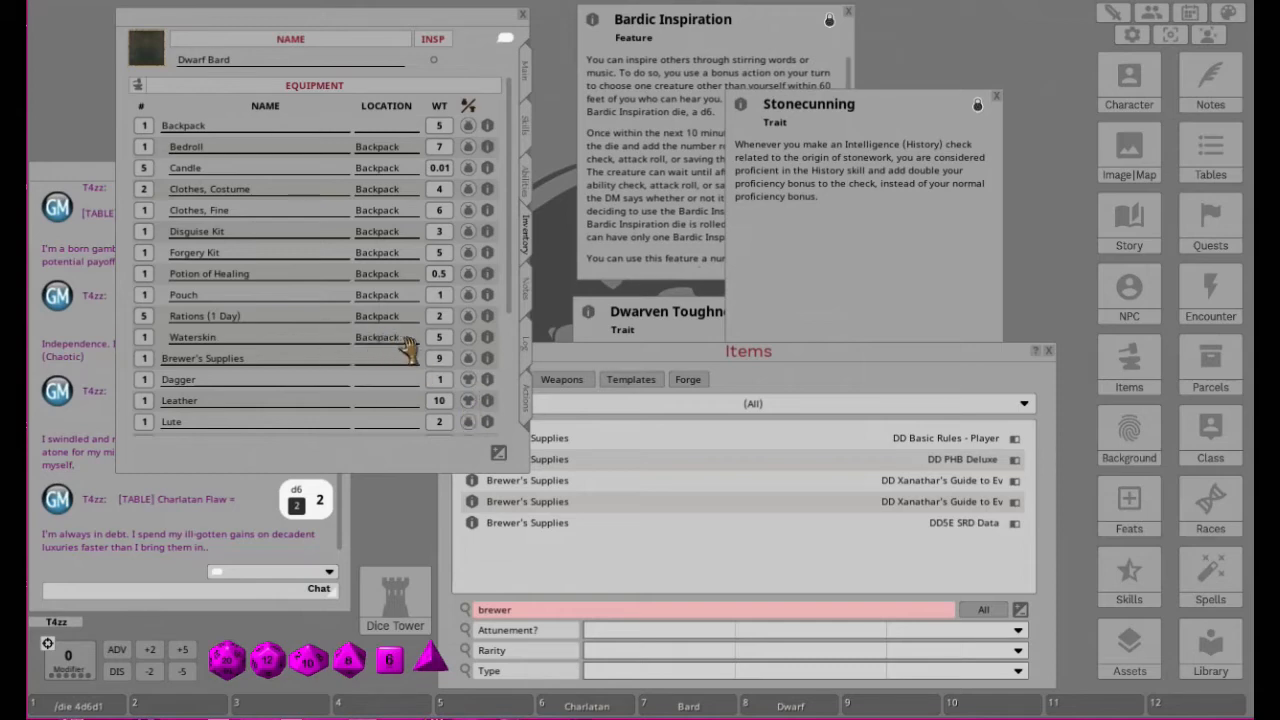
{"action": "key", "text": "shift"}
{"action": "key", "text": "shift+Home"}
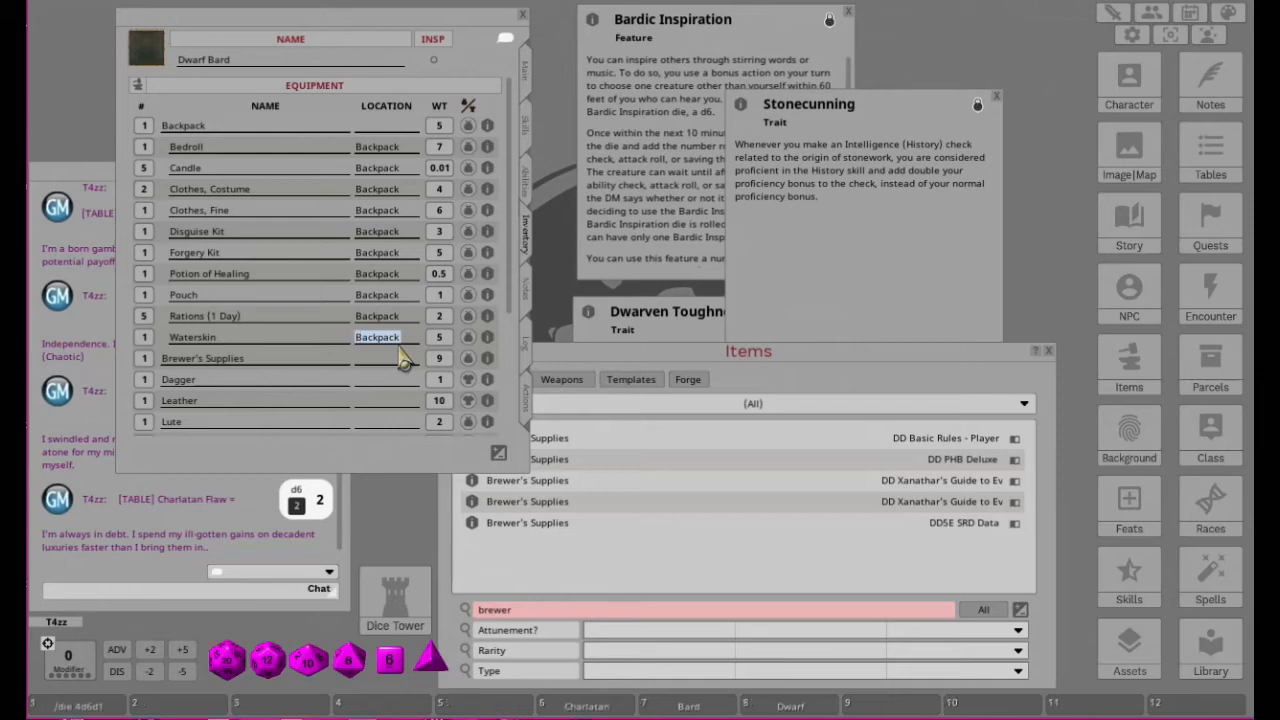
{"action": "left_click", "coordinate": [398, 360]}
{"action": "key", "text": "ctrl+v"}
{"action": "key", "text": "Return"}
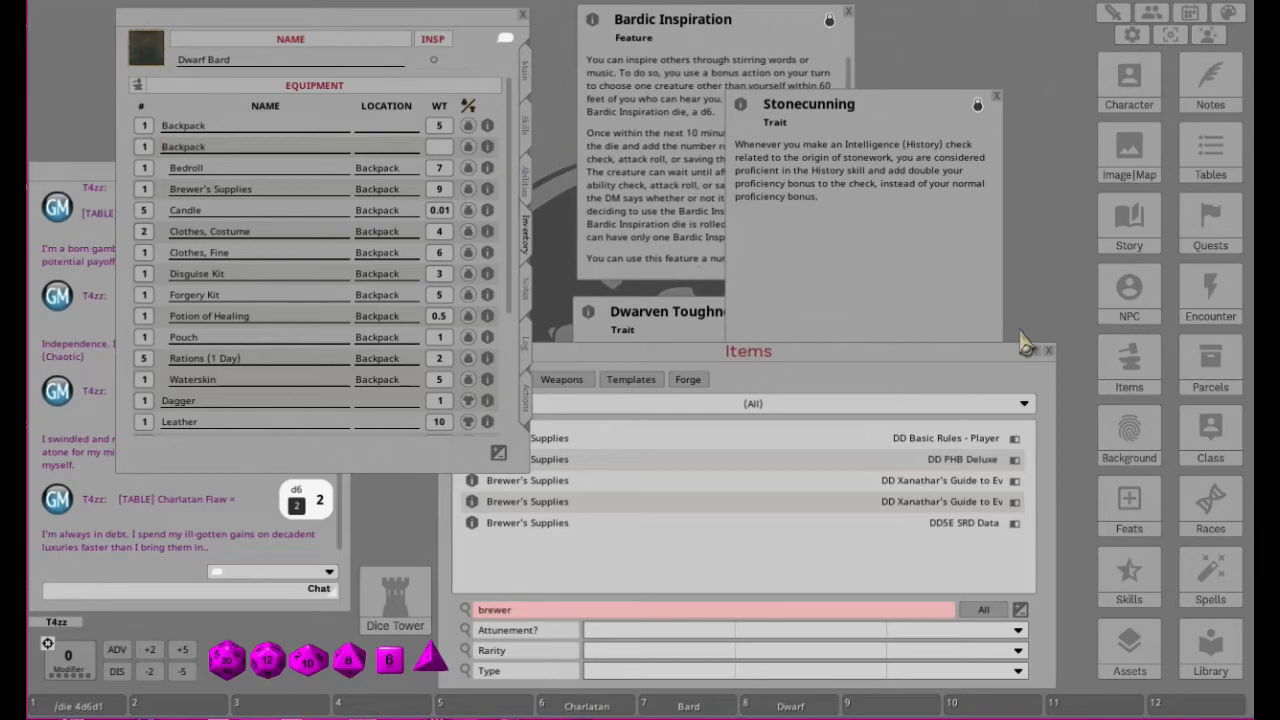
{"action": "left_click", "coordinate": [862, 292]}
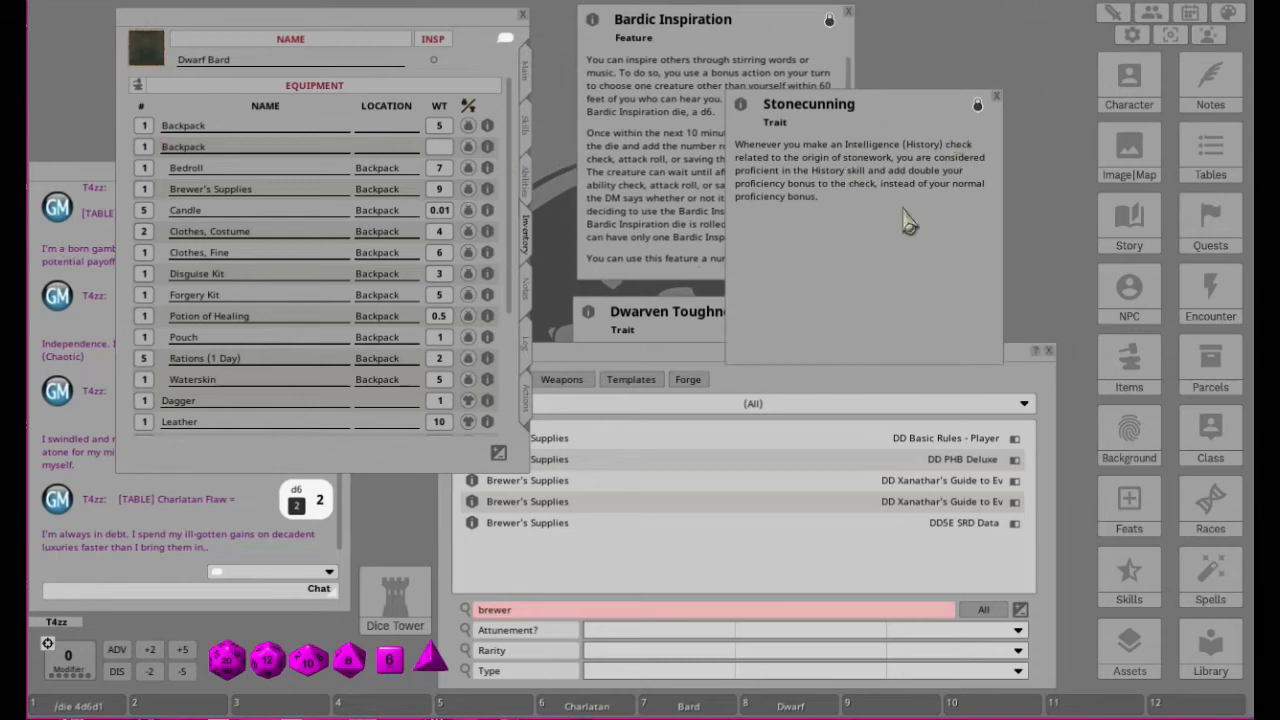
{"action": "left_click", "coordinate": [668, 360]}
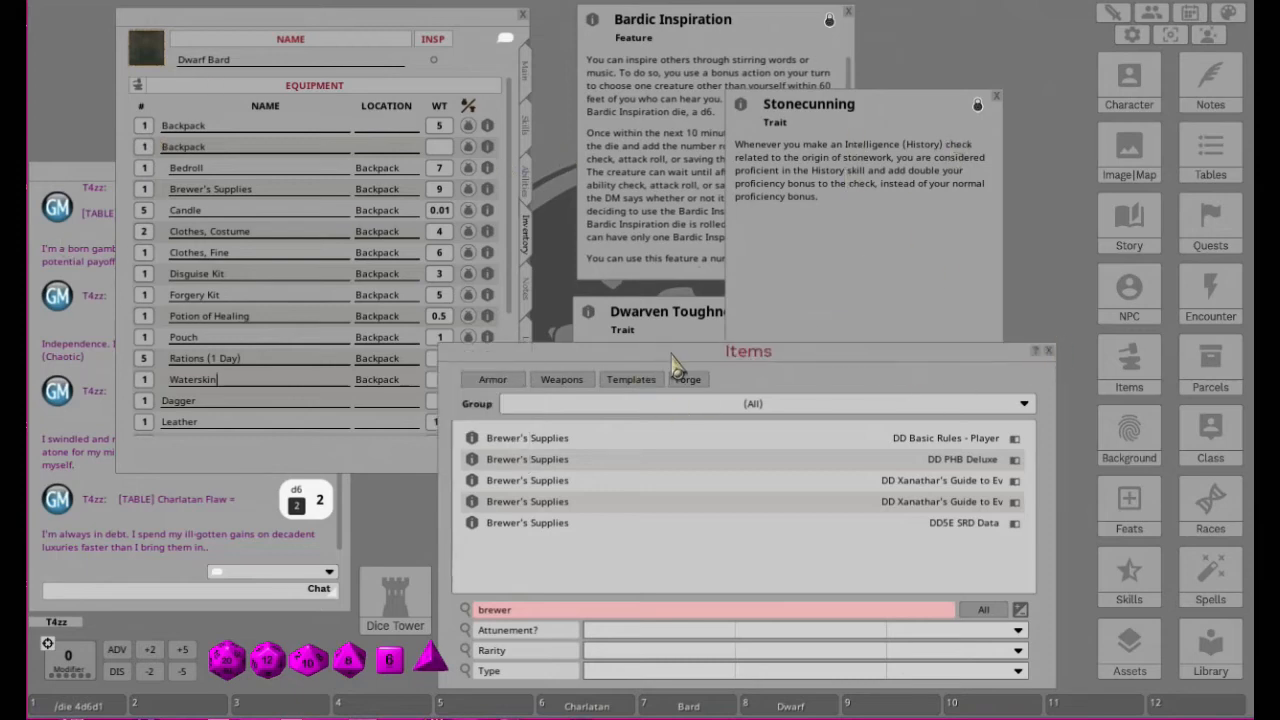
{"action": "left_click", "coordinate": [1049, 352]}
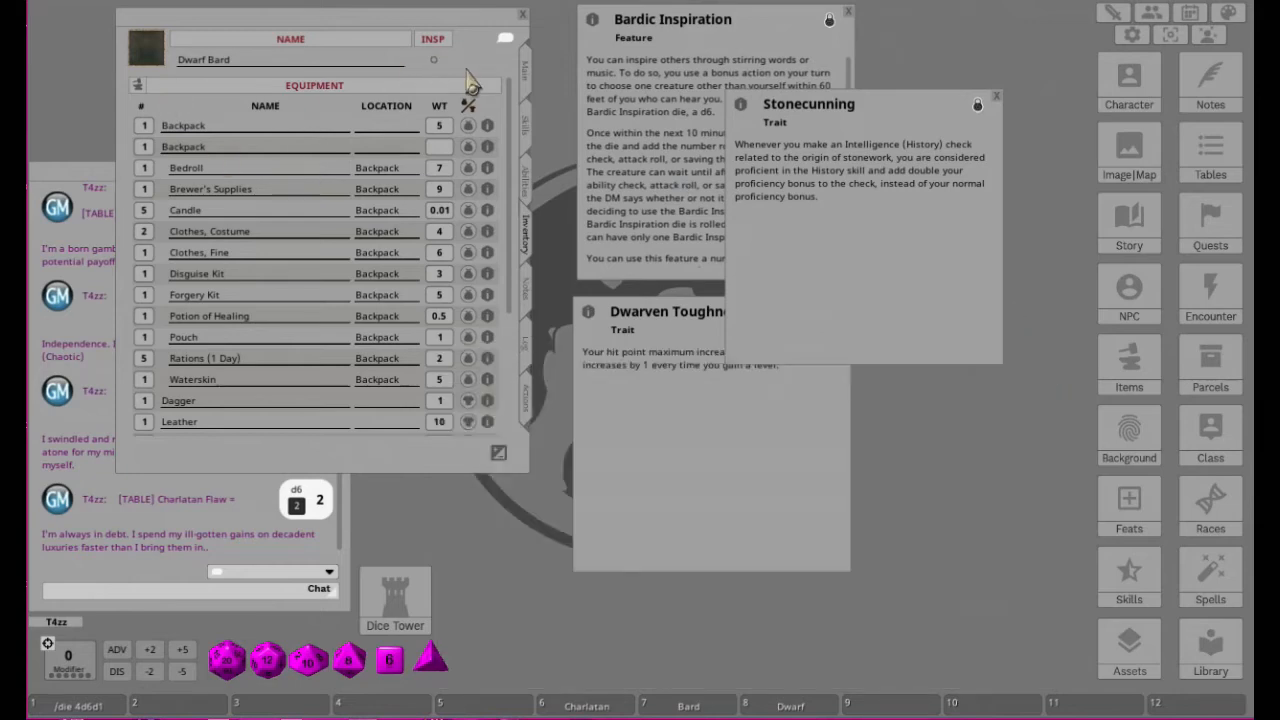
Step: Review the Dwarf Bard's abilities, inventory, notes and actions
{"action": "left_click", "coordinate": [526, 188]}
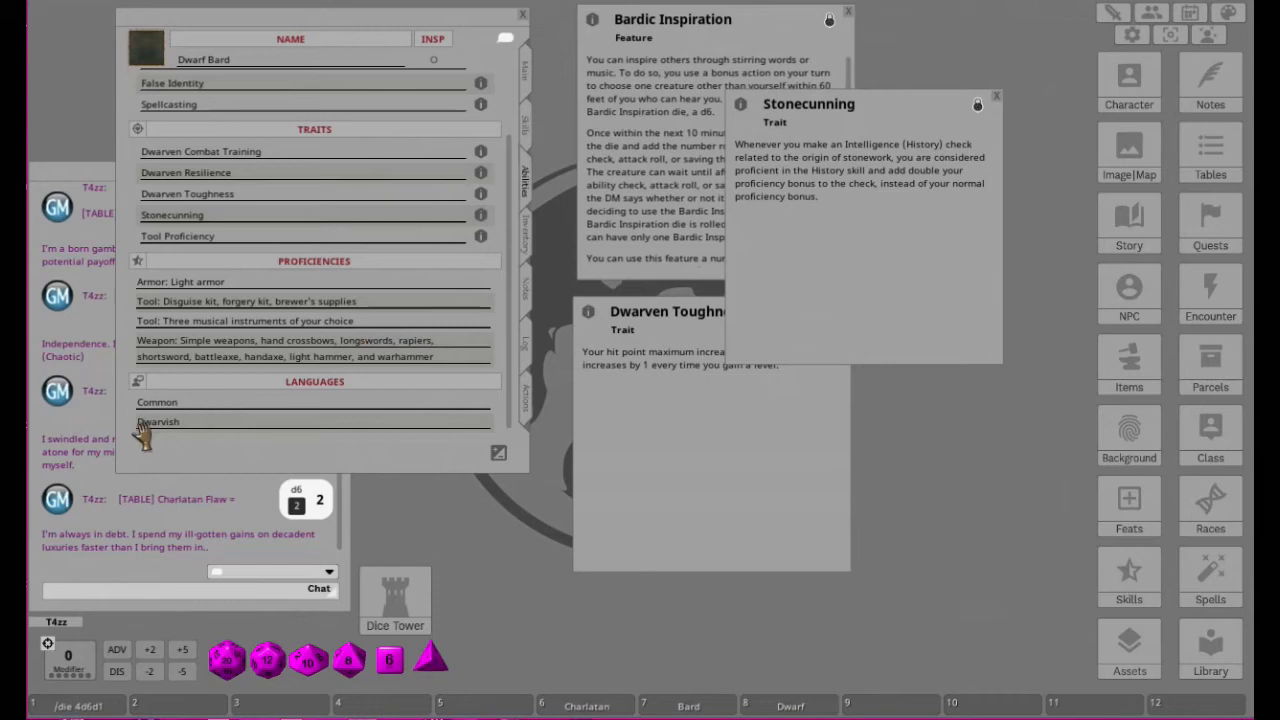
{"action": "left_click", "coordinate": [526, 235]}
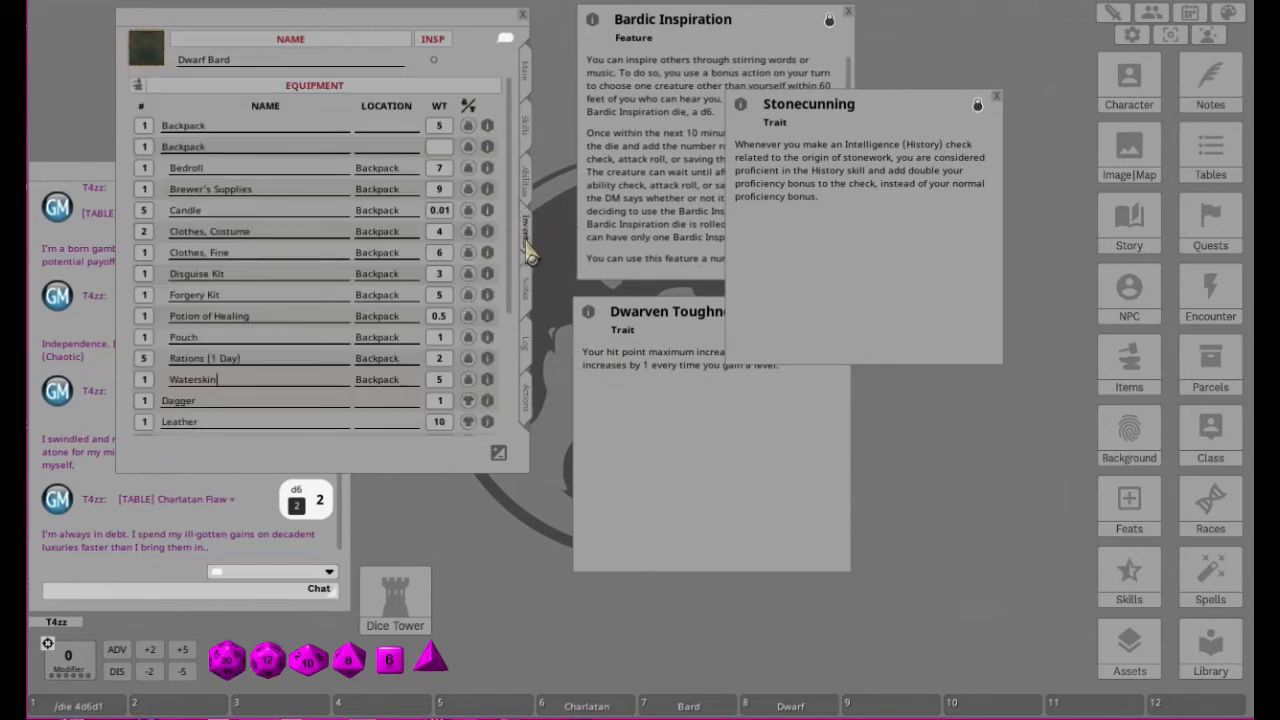
{"action": "left_click", "coordinate": [529, 297]}
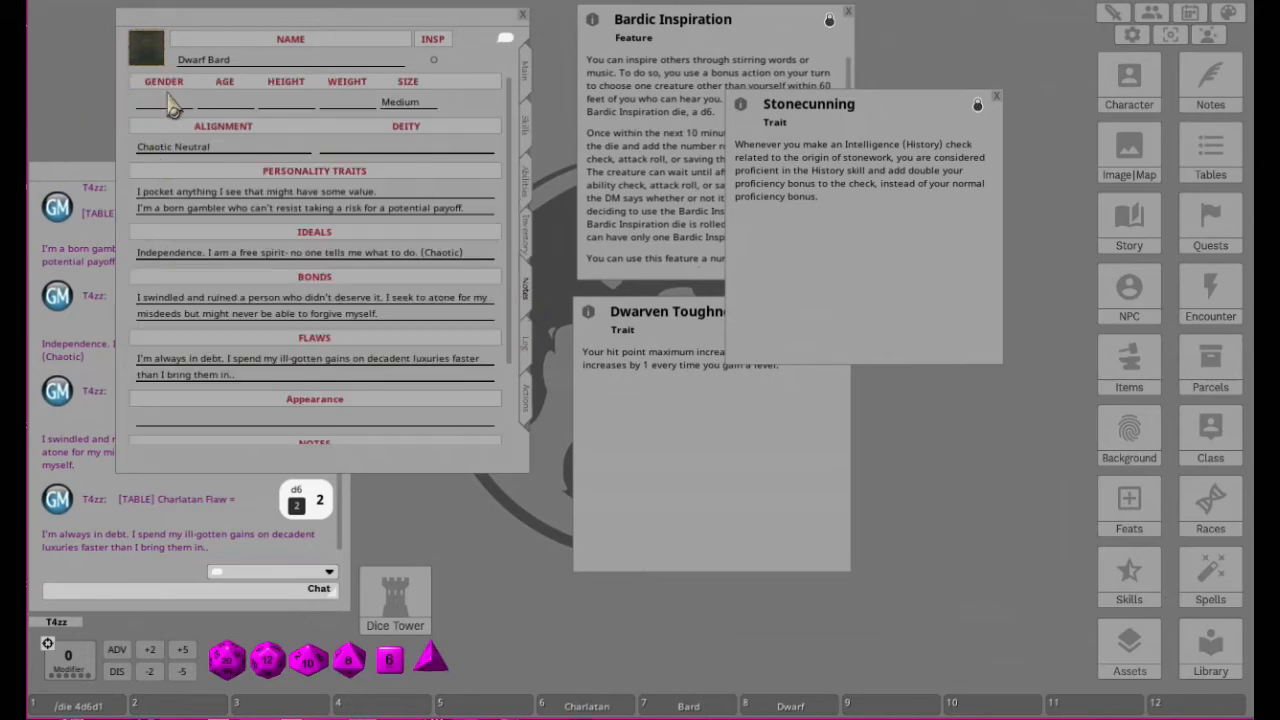
{"action": "left_click", "coordinate": [527, 405]}
Step: Open the Spellcasting feature's description from the bard's abilities and arrange it with the character sheet for reference
{"action": "left_click_drag", "start_coordinate": [348, 32], "coordinate": [316, 41]}
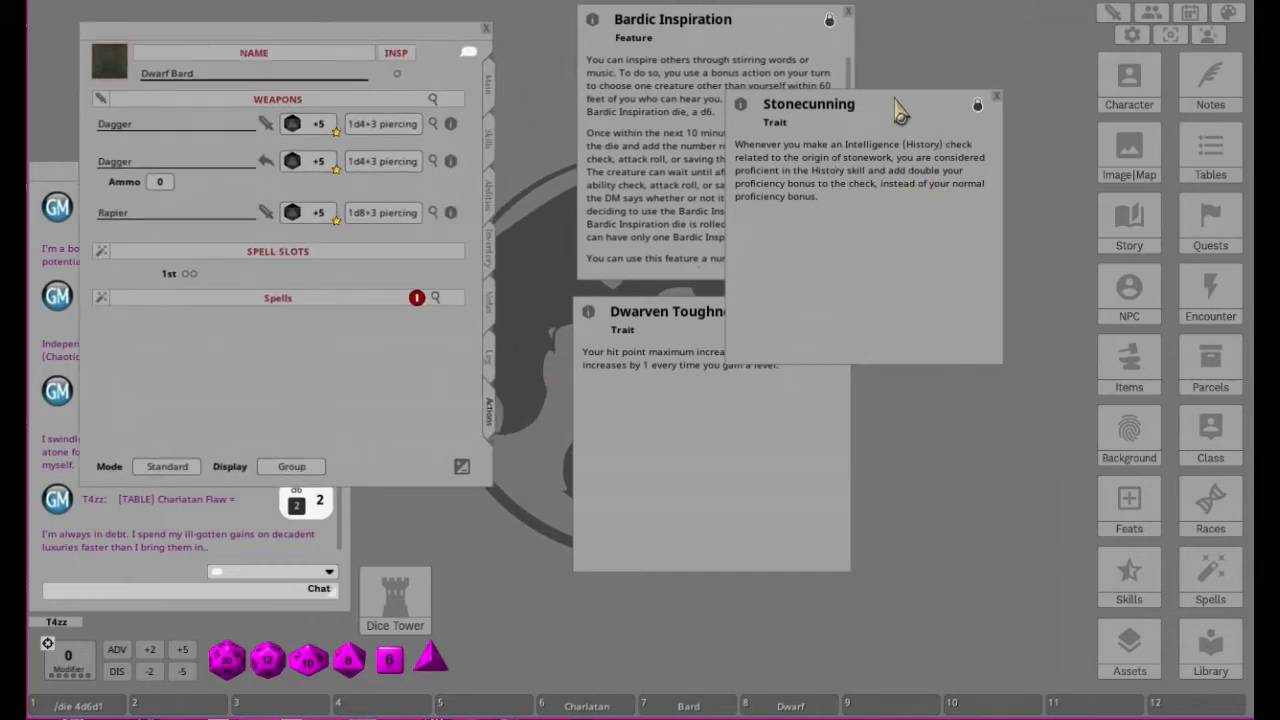
{"action": "left_click_drag", "start_coordinate": [905, 108], "coordinate": [942, 104]}
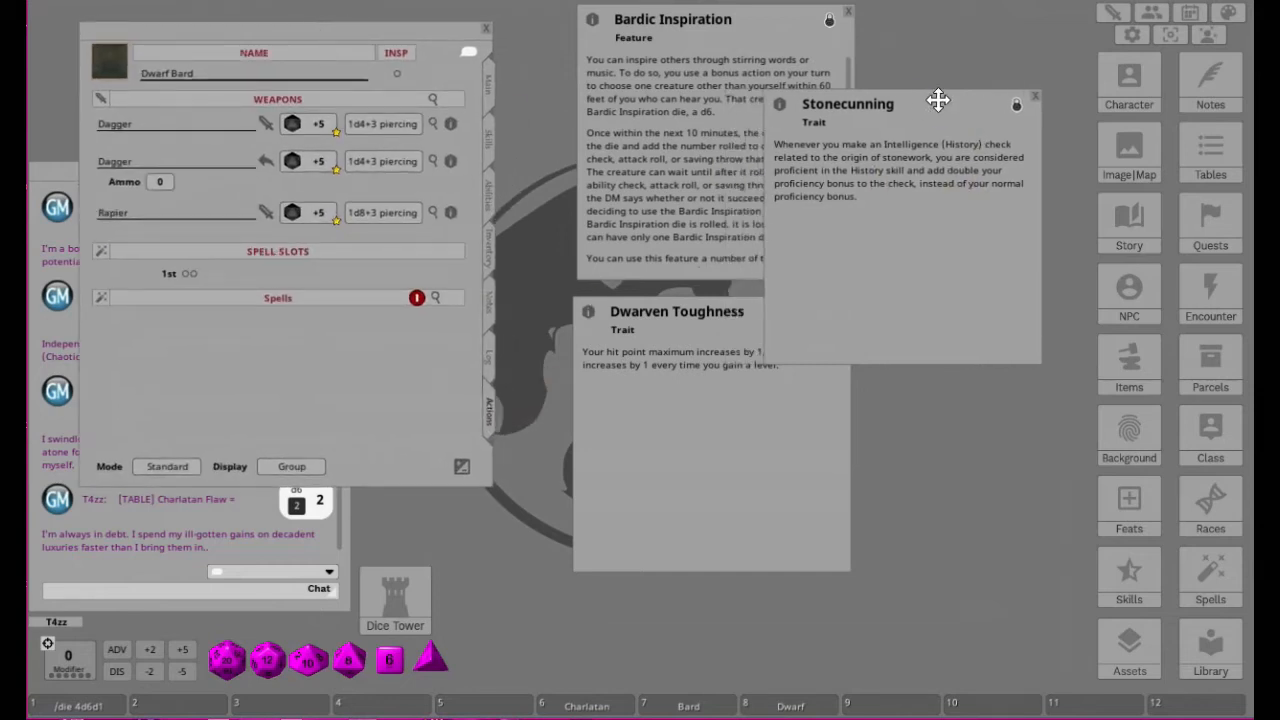
{"action": "left_click", "coordinate": [494, 104]}
{"action": "left_click", "coordinate": [494, 200]}
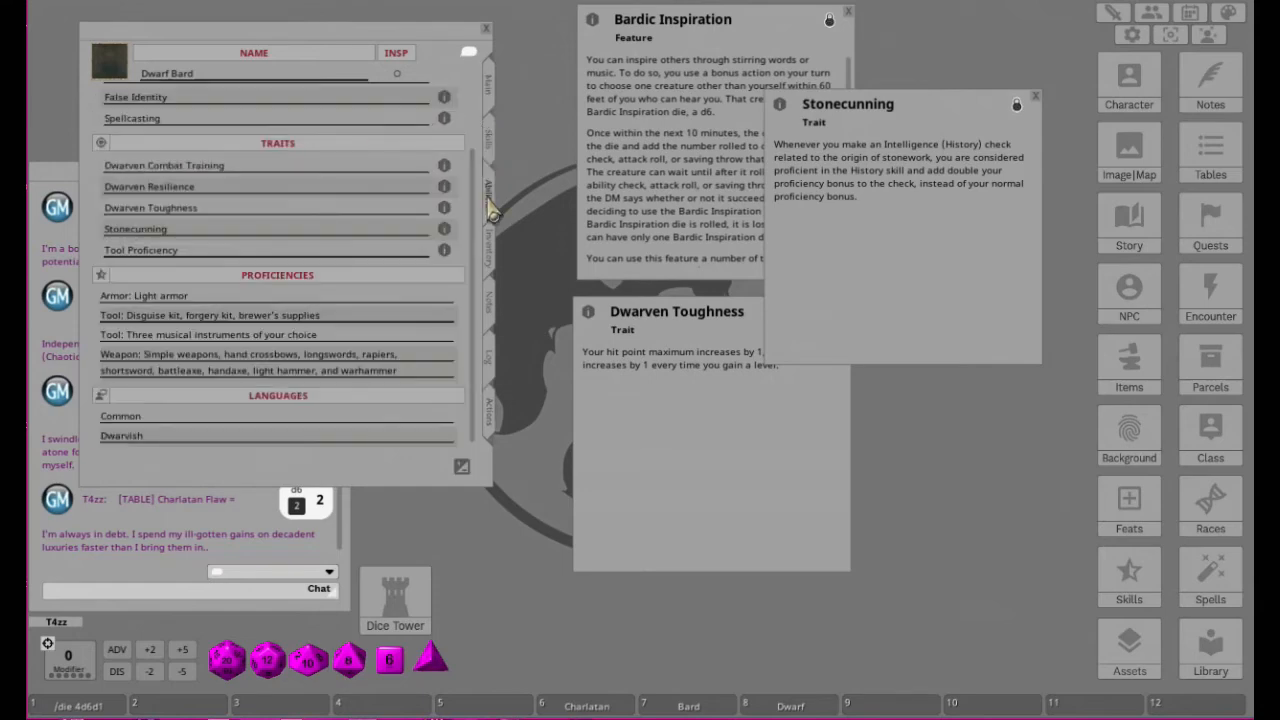
{"action": "left_click", "coordinate": [444, 118]}
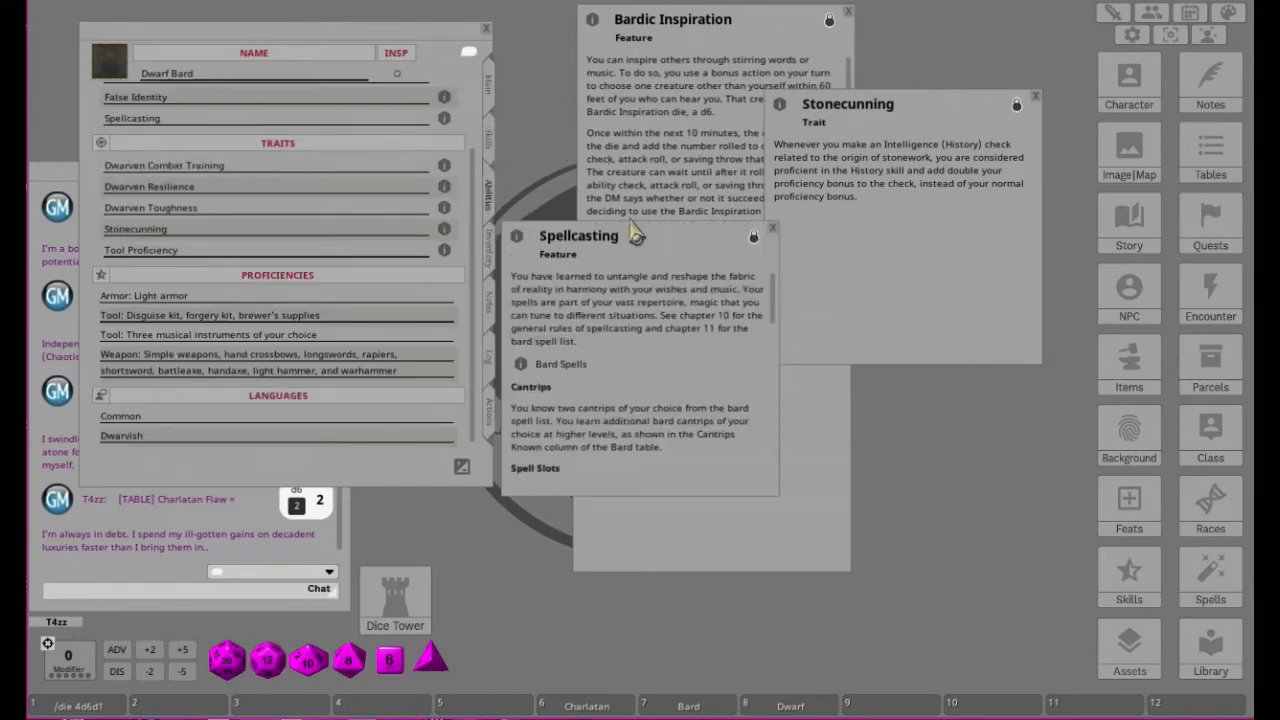
{"action": "left_click_drag", "start_coordinate": [585, 274], "coordinate": [191, 412]}
{"action": "left_click_drag", "start_coordinate": [290, 40], "coordinate": [336, 29]}
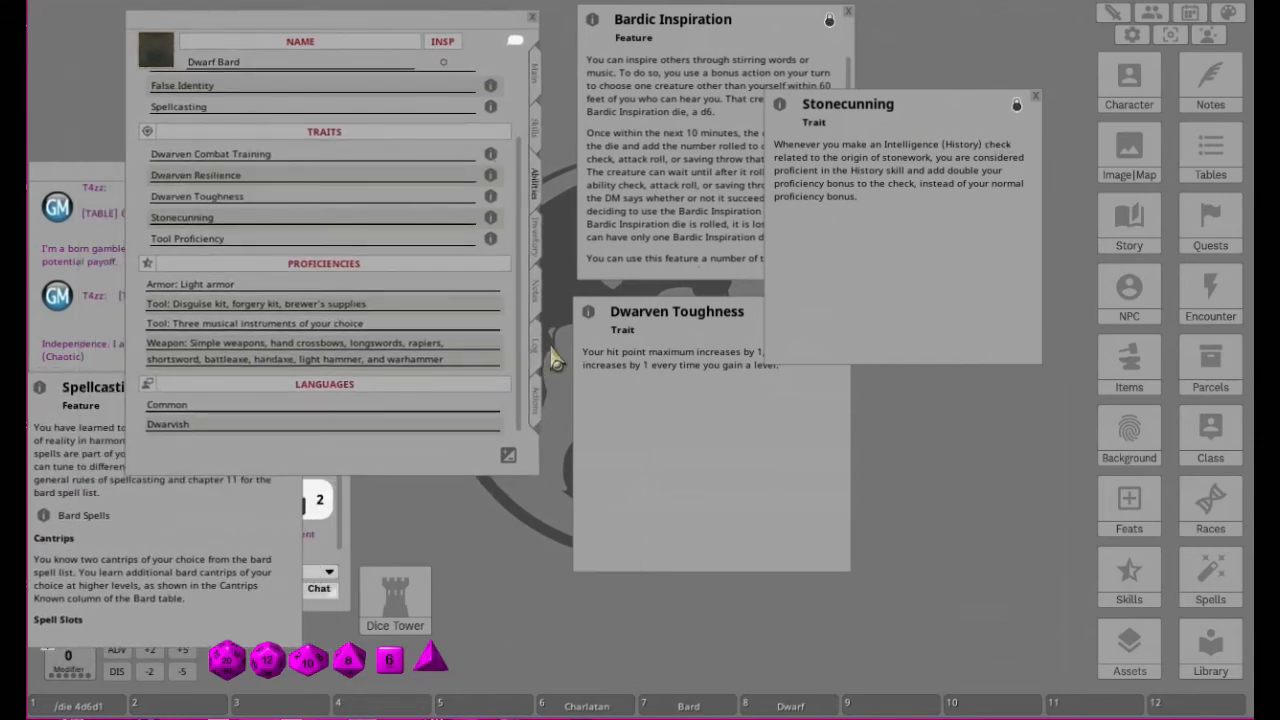
Step: Delete the empty Spells group from the bard's actions and add a power with a cleared name in the group "Standard Actions"
{"action": "left_click", "coordinate": [537, 414]}
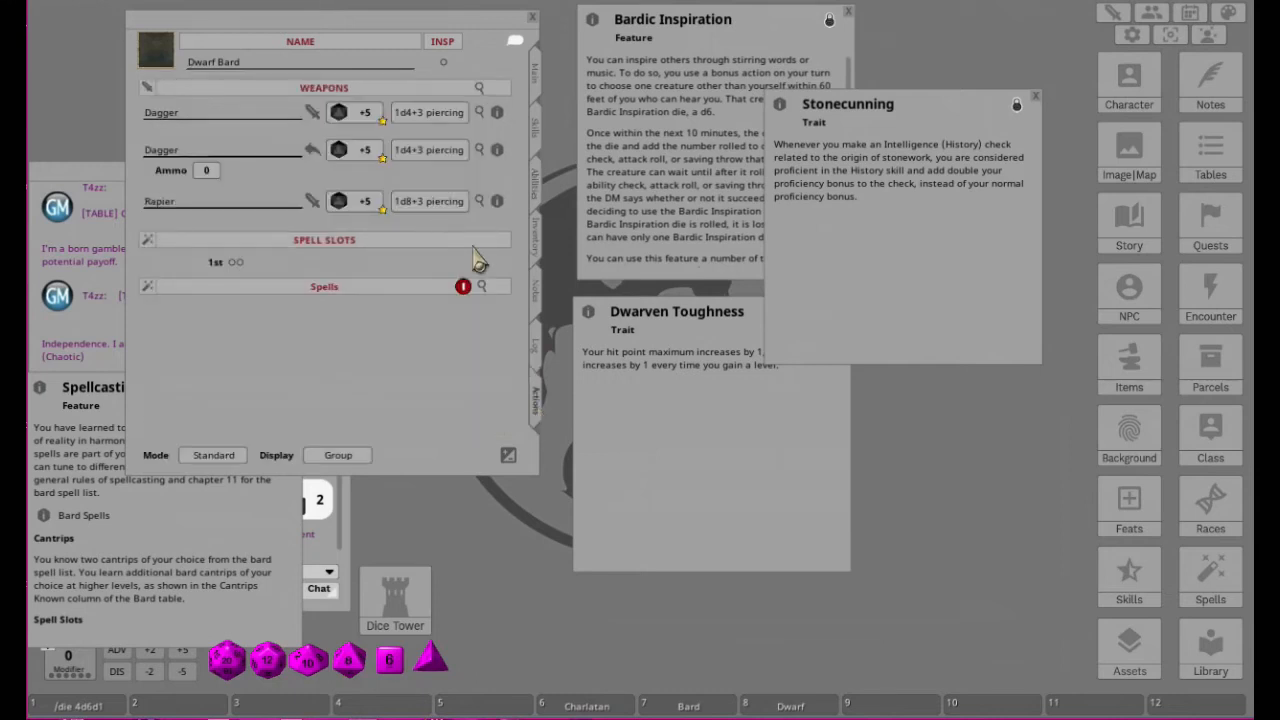
{"action": "left_click", "coordinate": [463, 287]}
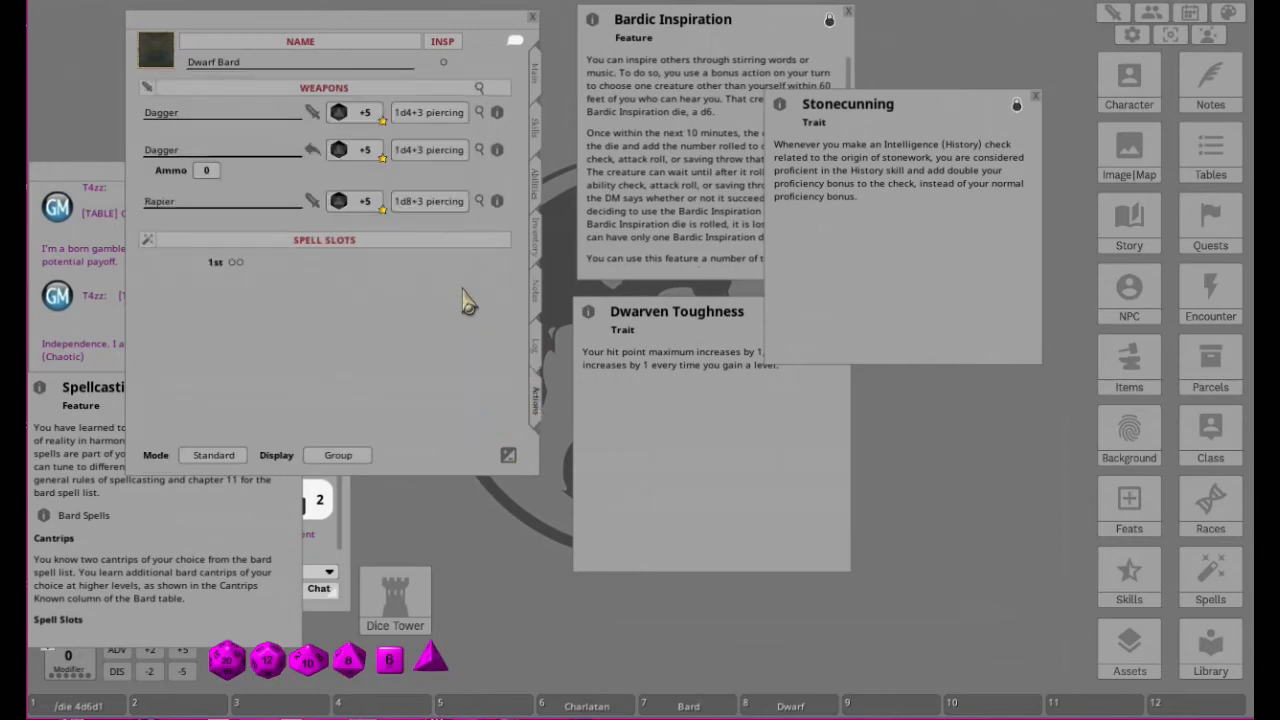
{"action": "left_click", "coordinate": [508, 455]}
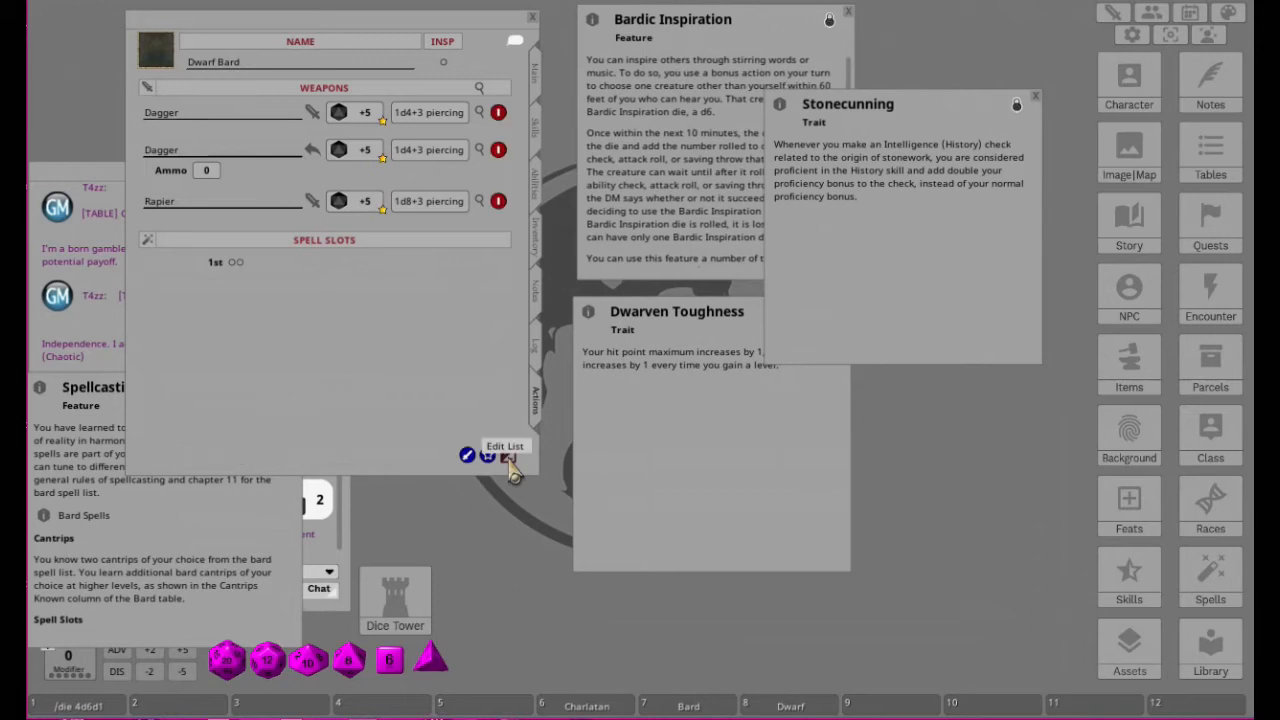
{"action": "left_click", "coordinate": [488, 457]}
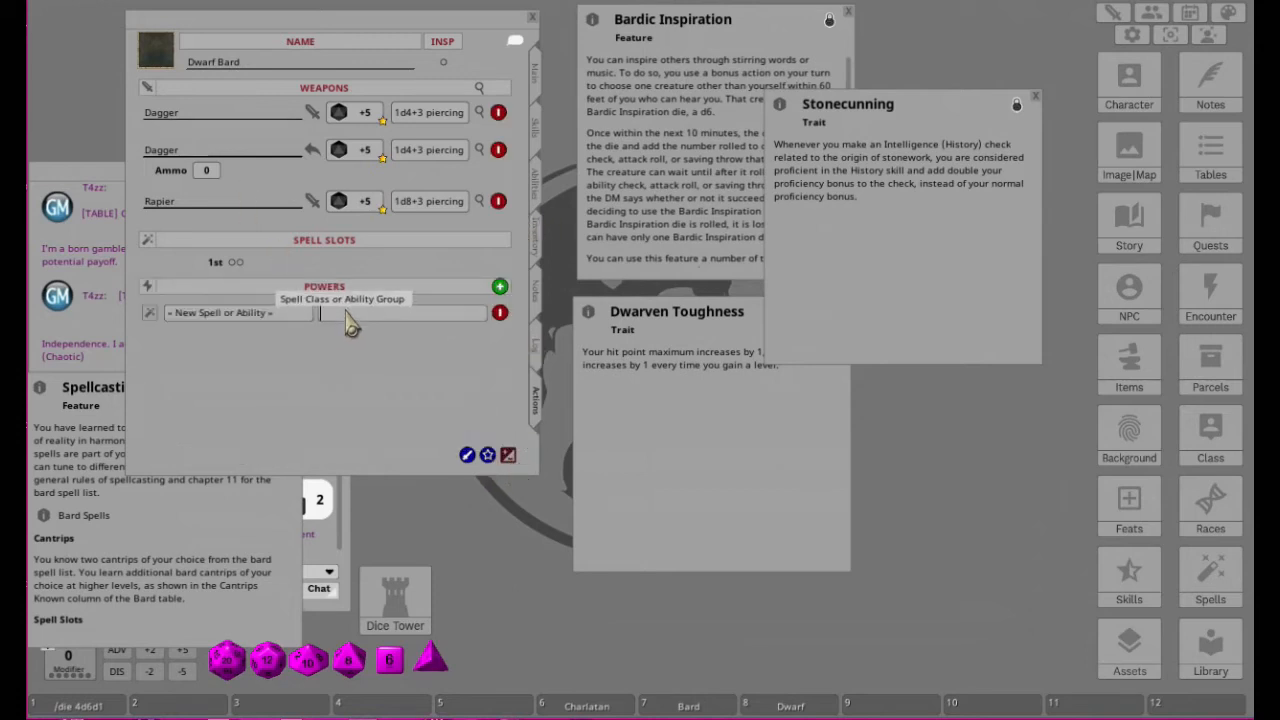
{"action": "type", "text": "Standard"}
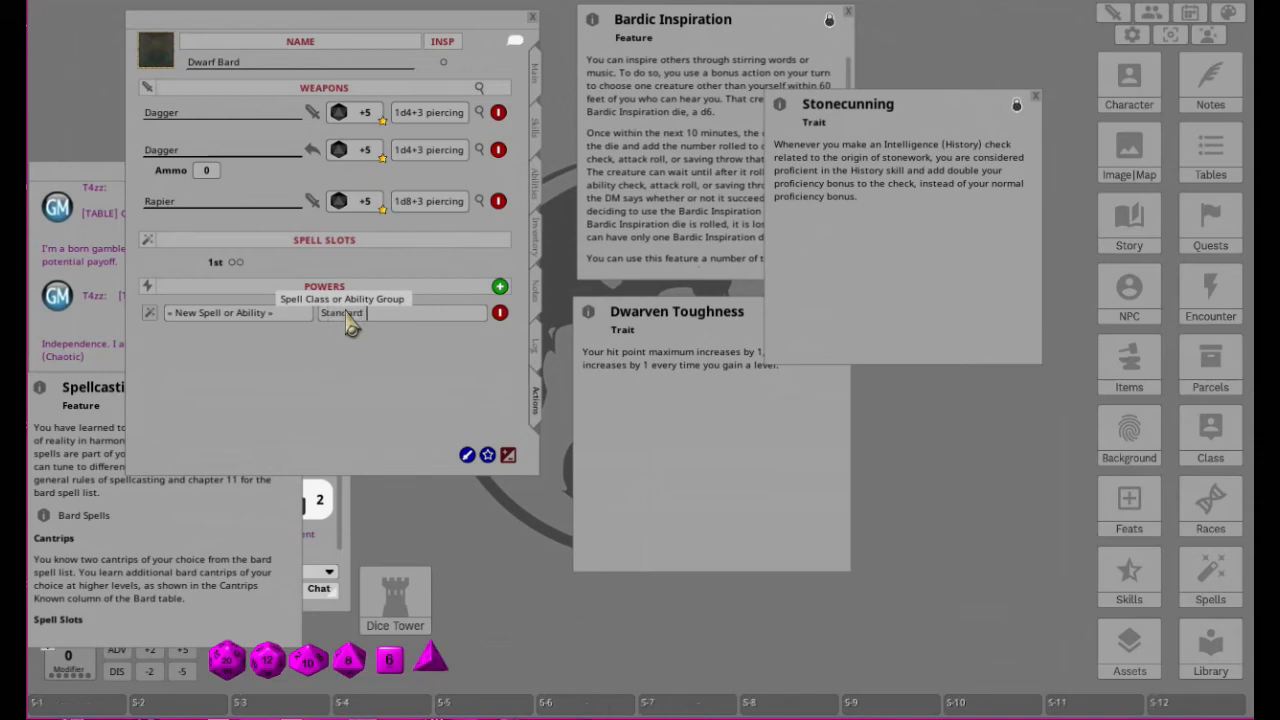
{"action": "type", "text": " Actions"}
{"action": "left_click", "coordinate": [279, 316]}
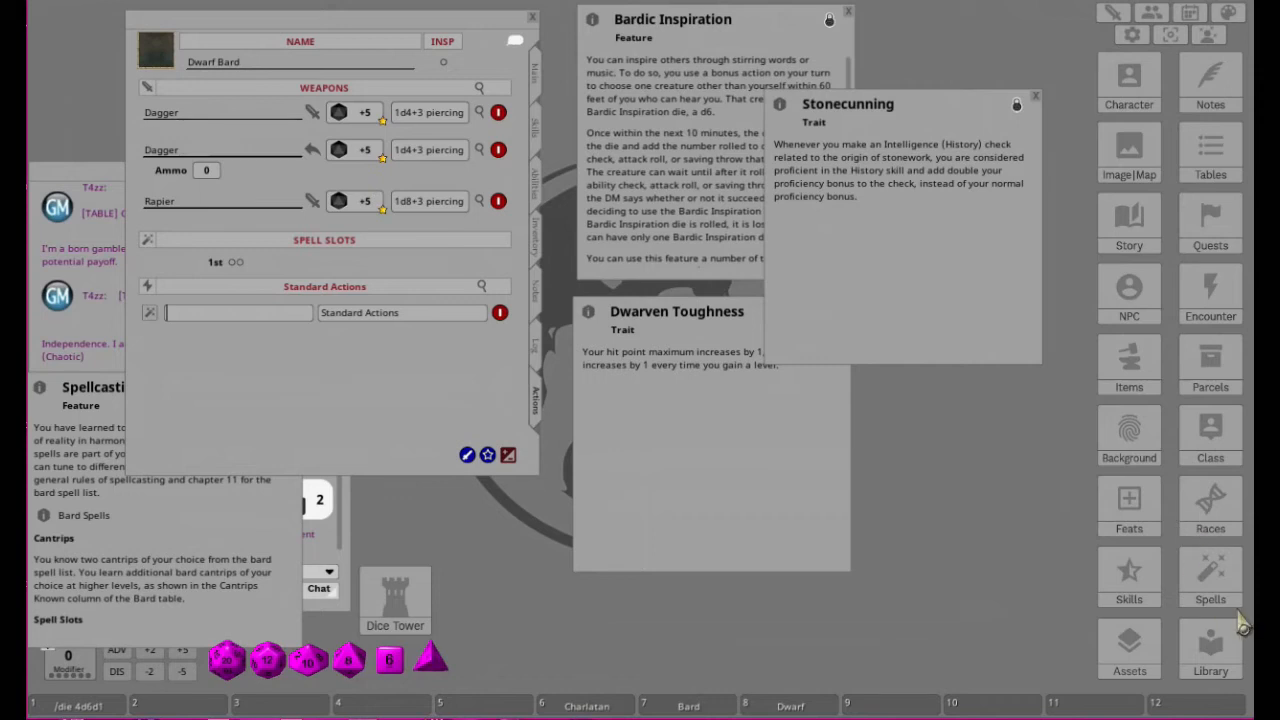
Step: Open the spell library, place it beside the character sheet and filter it to the group "5E Effects Coding - Class Features"
{"action": "left_click", "coordinate": [1211, 576]}
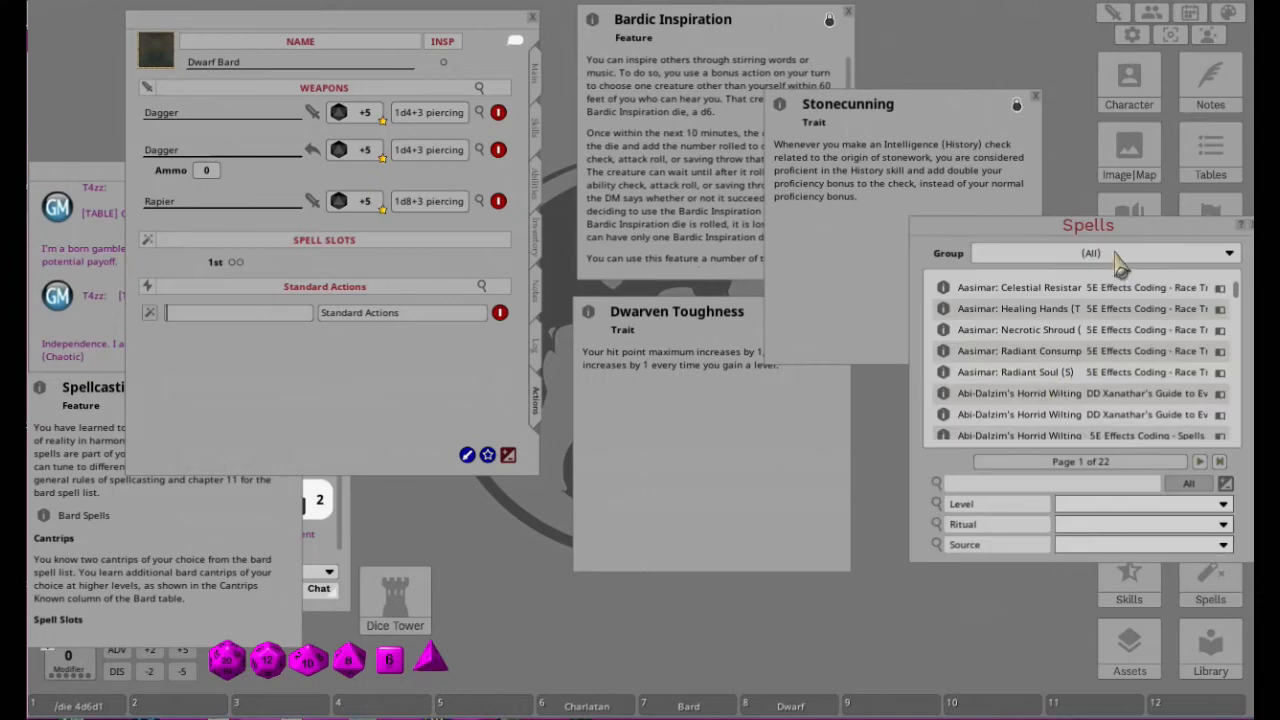
{"action": "left_click_drag", "start_coordinate": [1122, 226], "coordinate": [794, 109]}
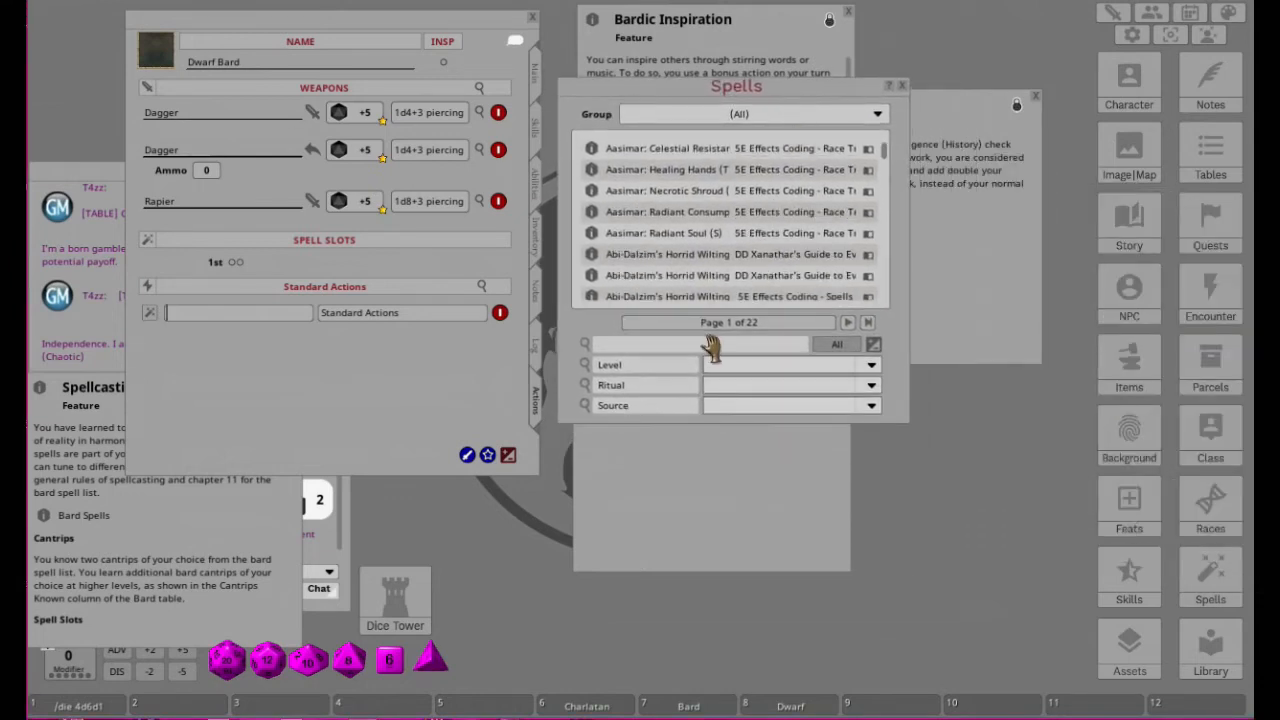
{"action": "left_click", "coordinate": [772, 120]}
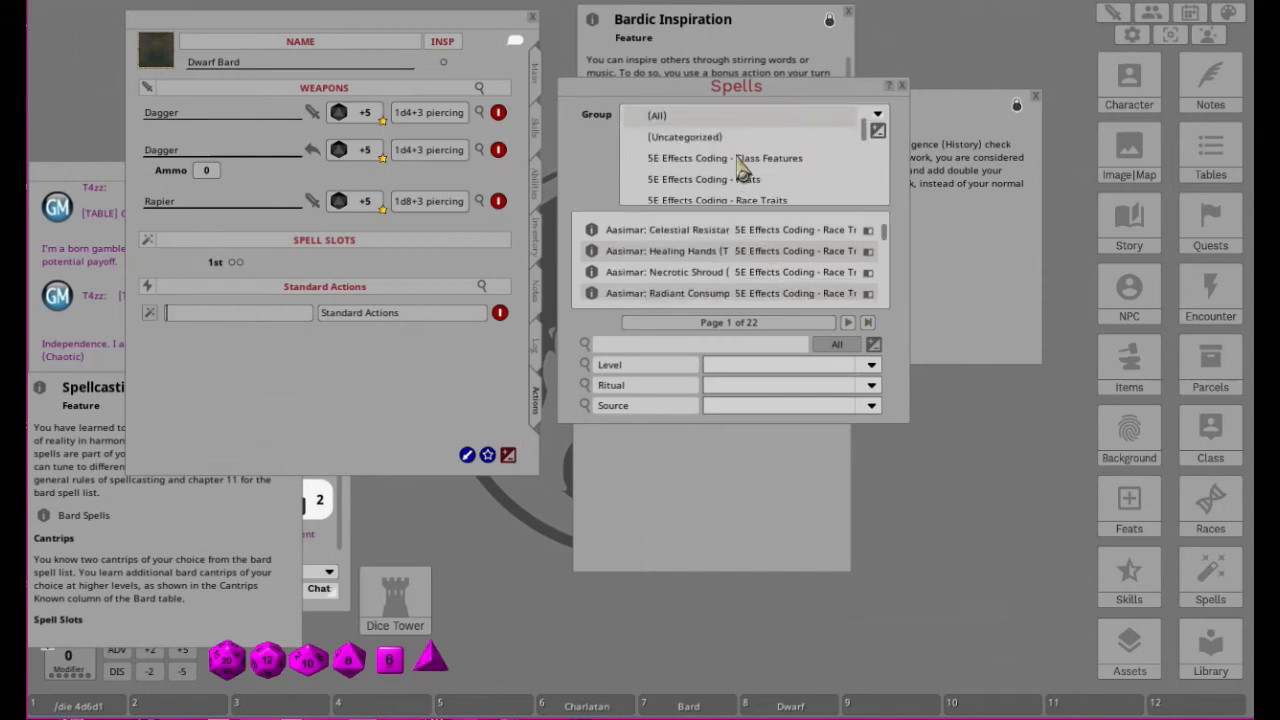
{"action": "scroll", "coordinate": [760, 163], "scroll_direction": "down", "scroll_amount": 1}
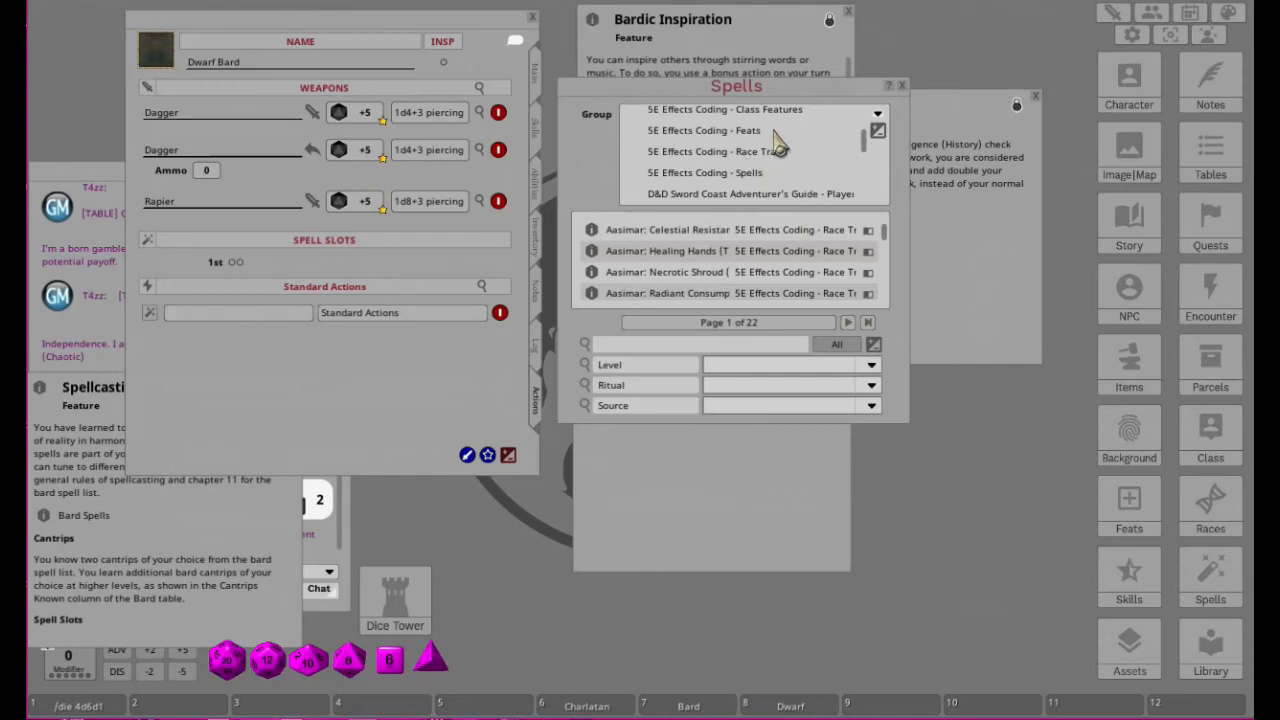
{"action": "scroll", "coordinate": [757, 150], "scroll_direction": "up", "scroll_amount": 1}
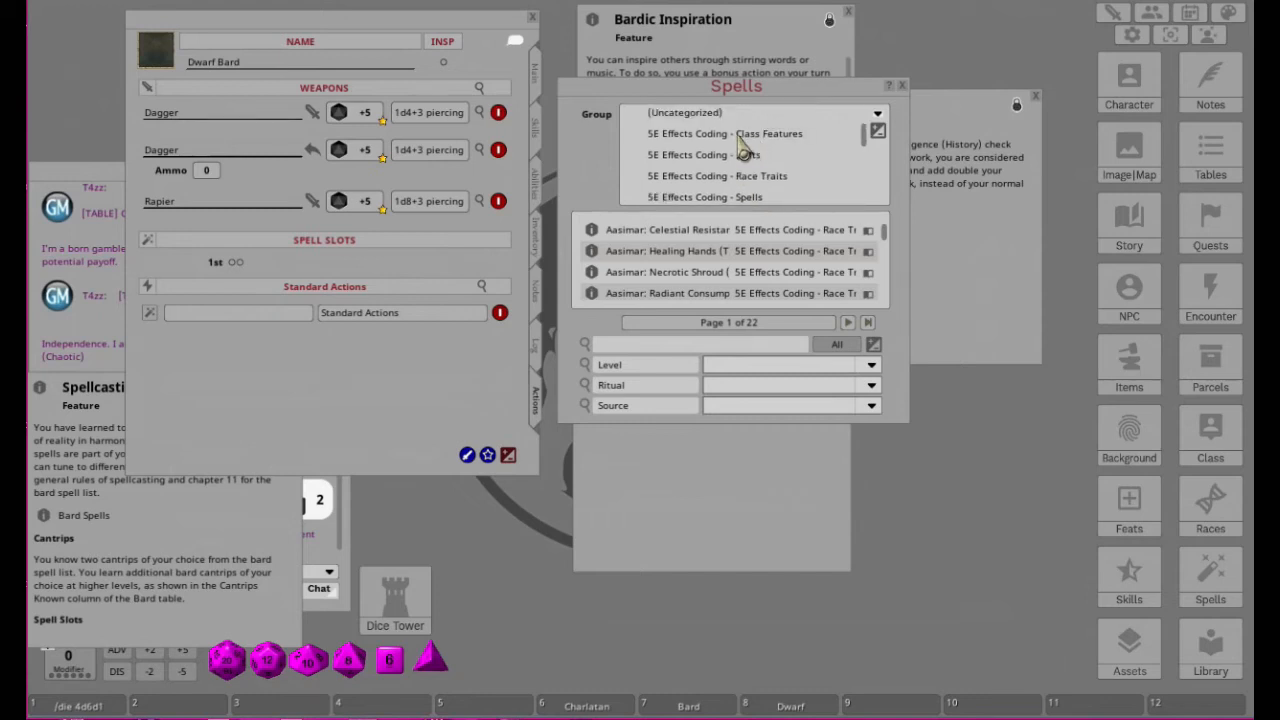
{"action": "left_click", "coordinate": [694, 136]}
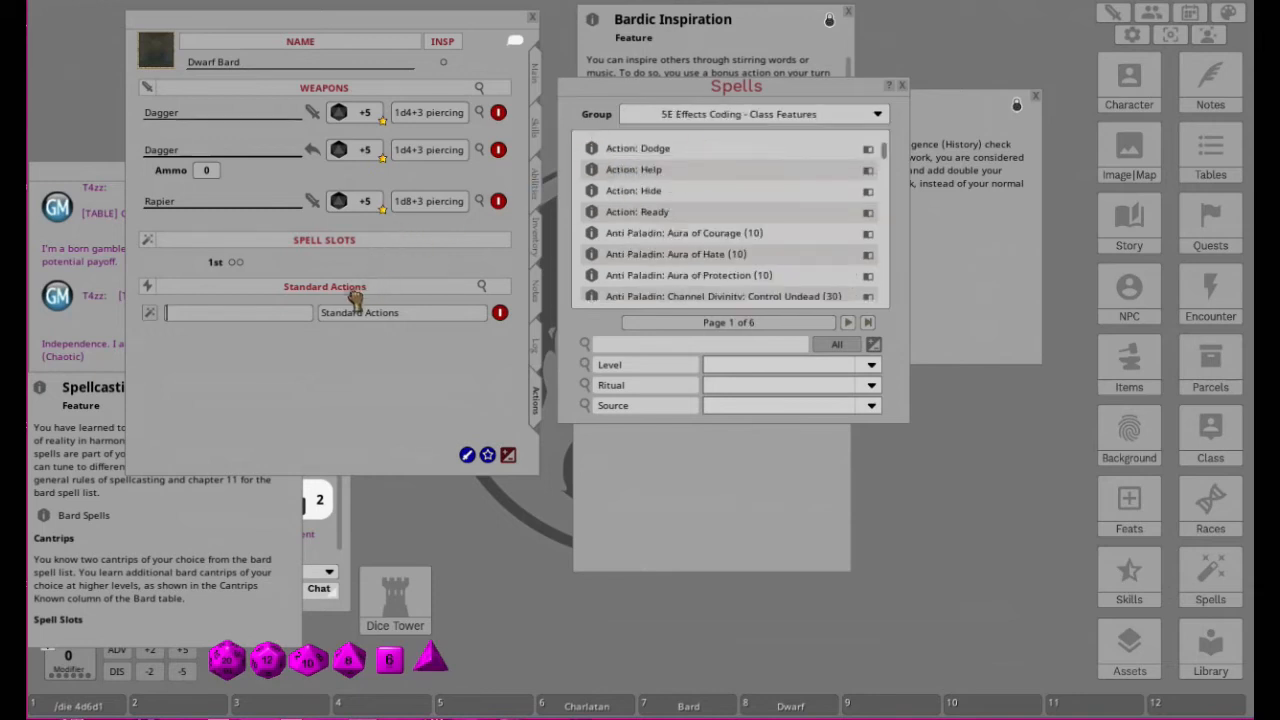
Step: Add the Dodge, Help, Hide and Ready actions to Standard Actions, collapse their details and delete the blank power
{"action": "left_click_drag", "start_coordinate": [336, 297], "coordinate": [324, 292]}
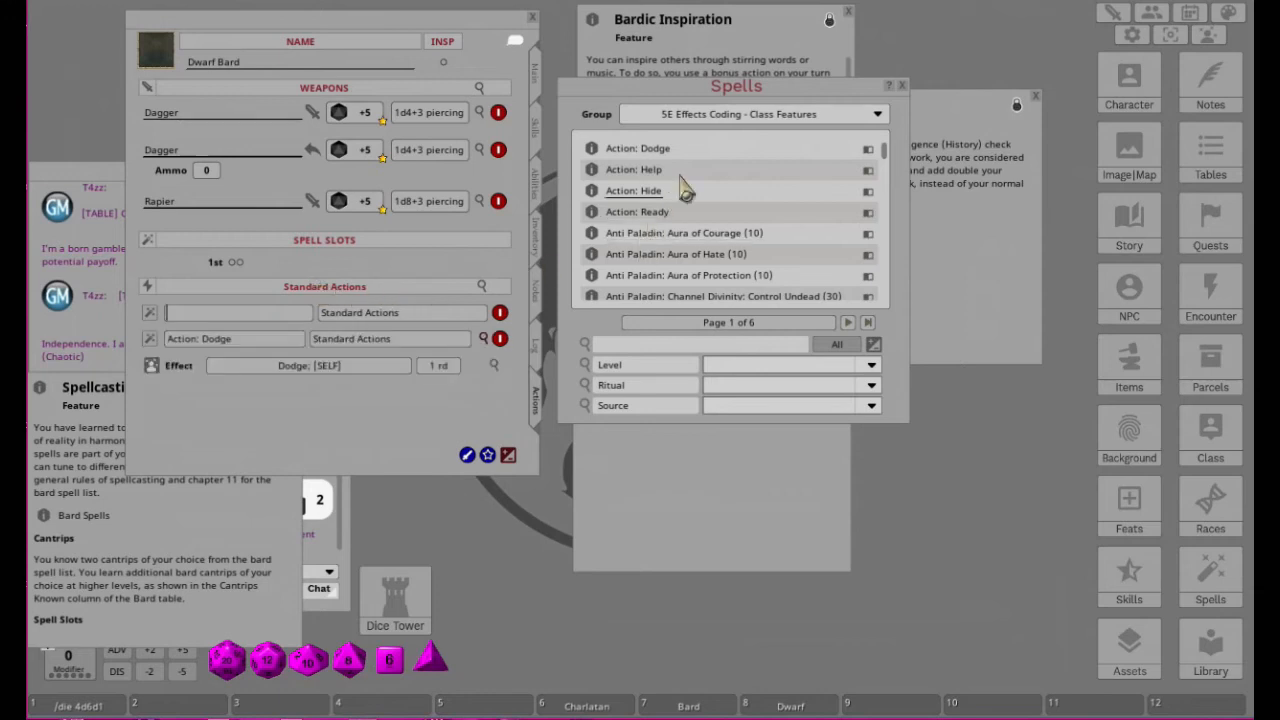
{"action": "left_click_drag", "start_coordinate": [597, 172], "coordinate": [399, 284]}
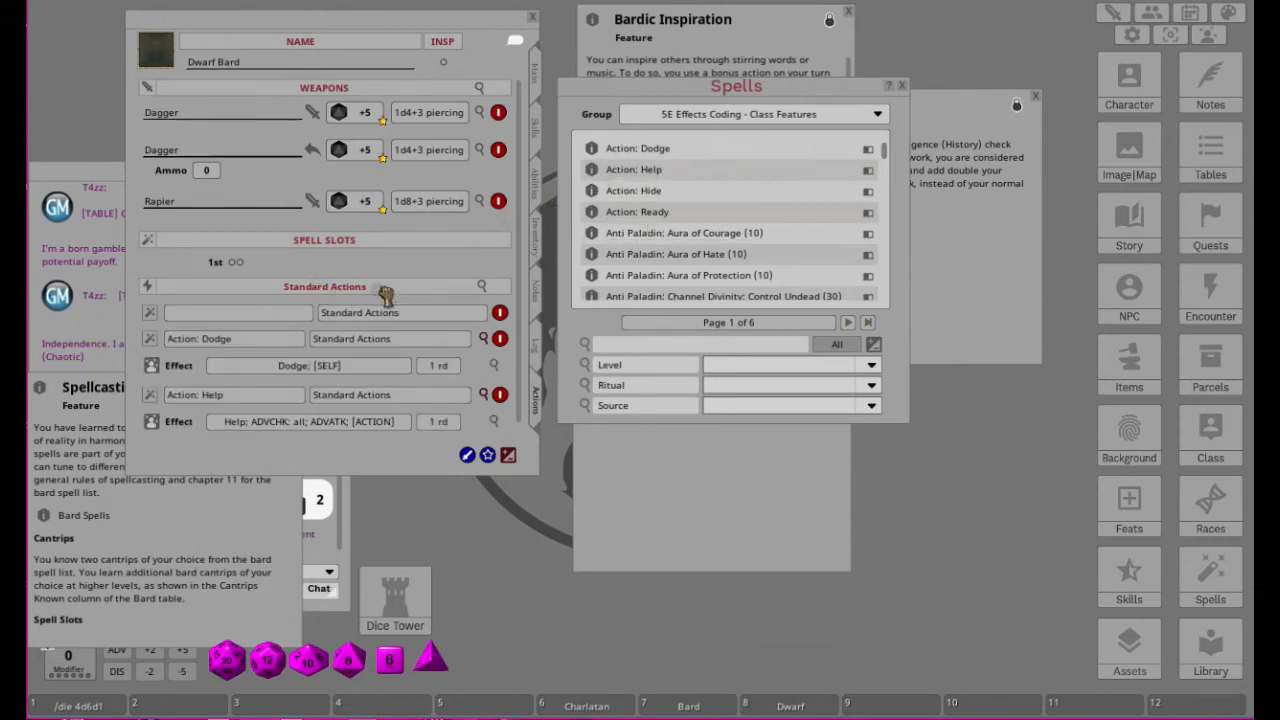
{"action": "left_click_drag", "start_coordinate": [592, 212], "coordinate": [401, 289]}
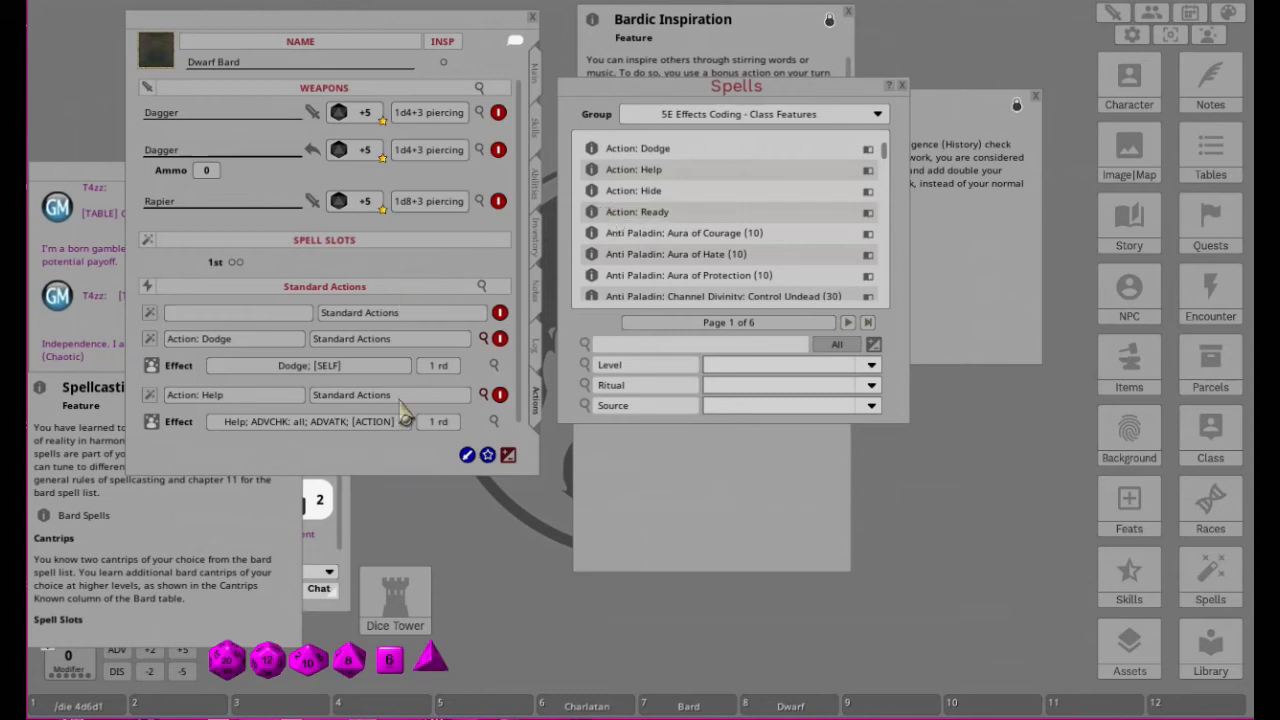
{"action": "left_click", "coordinate": [484, 340]}
{"action": "left_click", "coordinate": [484, 365]}
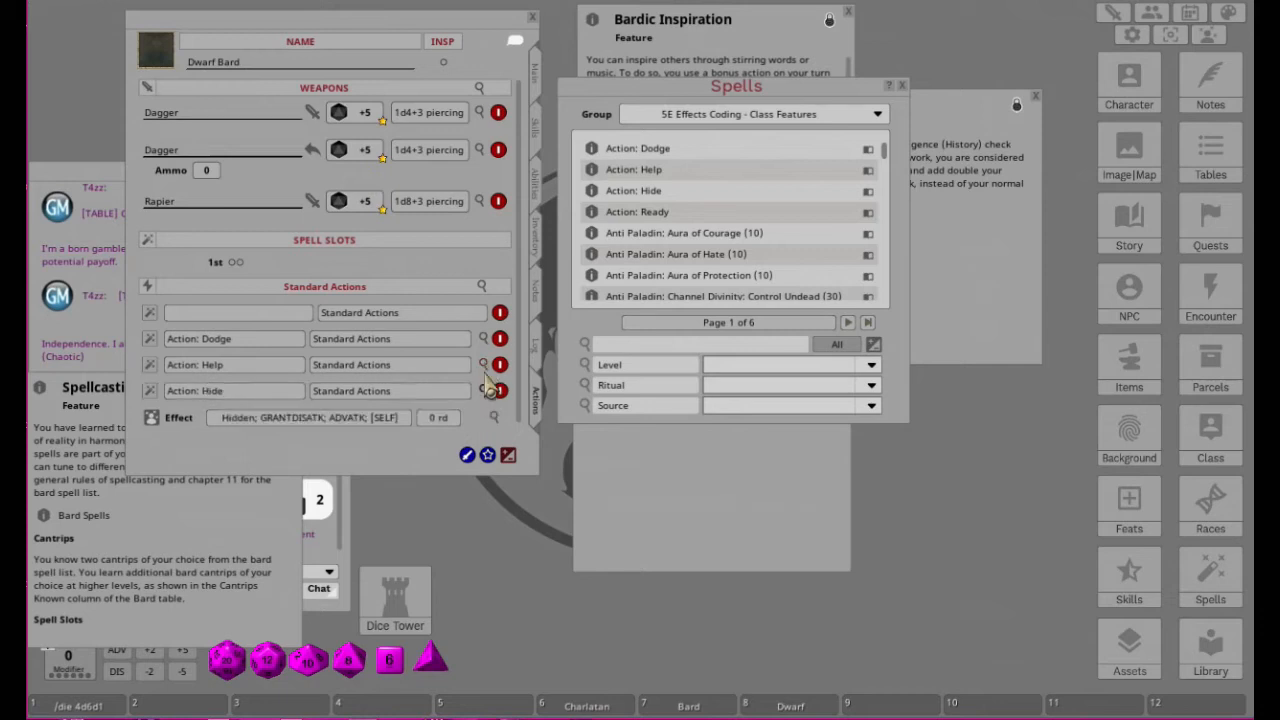
{"action": "left_click", "coordinate": [484, 391]}
{"action": "left_click", "coordinate": [488, 418]}
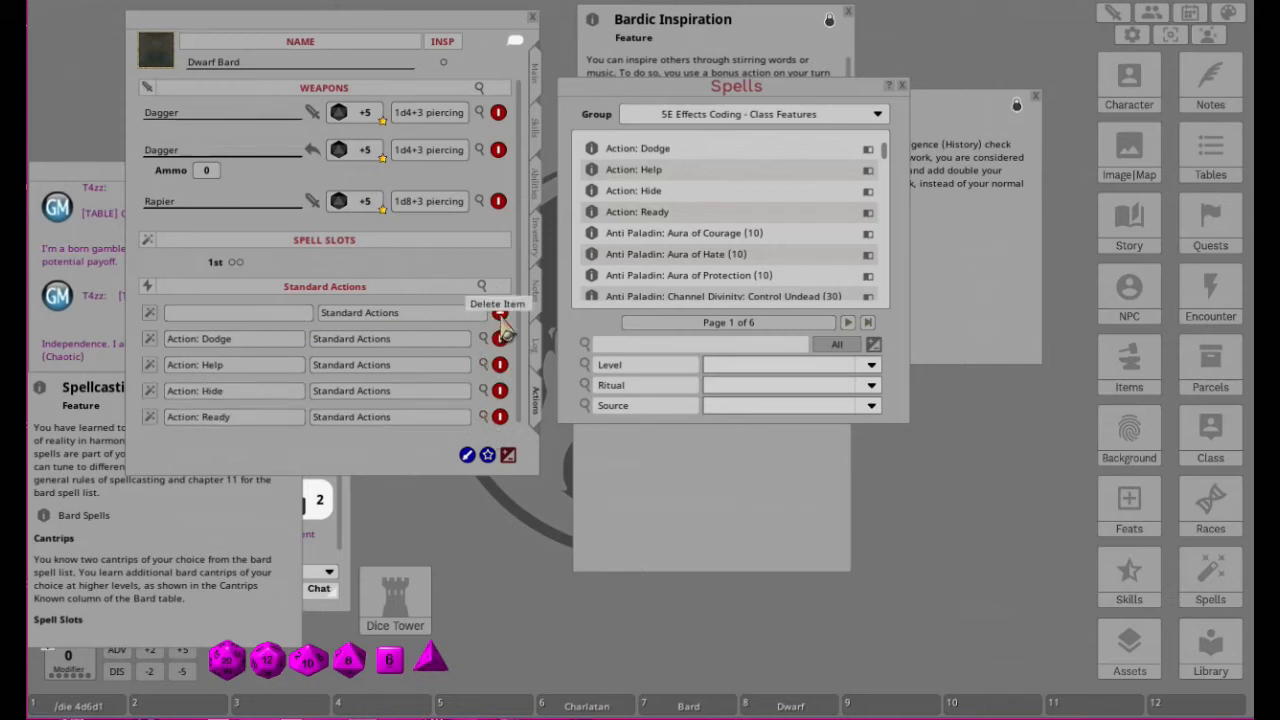
{"action": "left_click", "coordinate": [499, 314]}
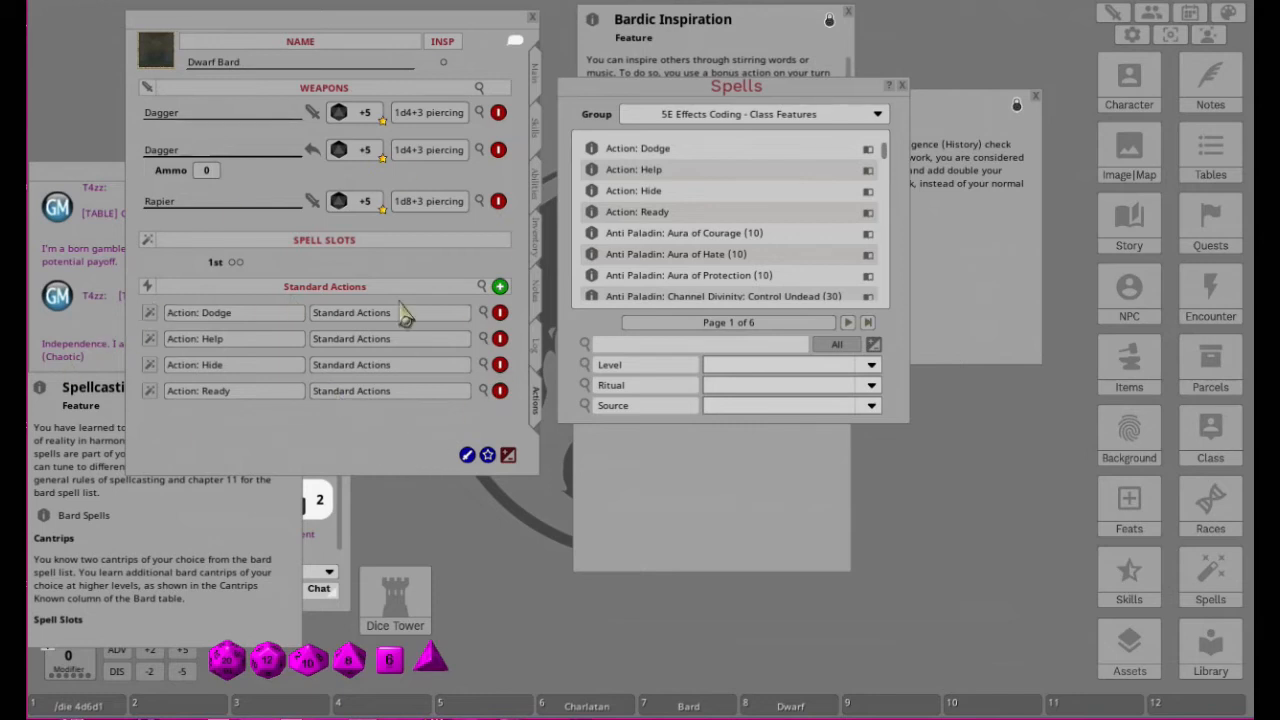
Step: Examine the effects of the Dodge and Help actions, including Help's duration, targeting and expenditure settings
{"action": "left_click", "coordinate": [484, 313]}
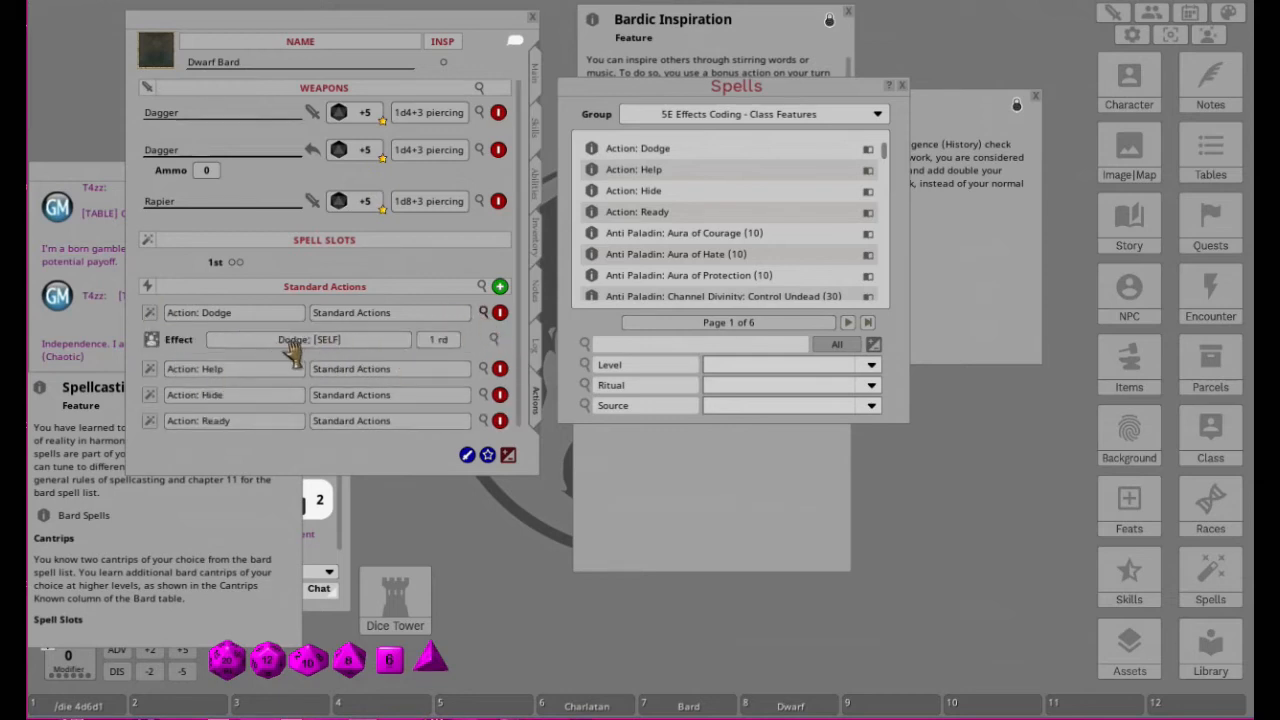
{"action": "left_click", "coordinate": [483, 314]}
{"action": "left_click", "coordinate": [483, 339]}
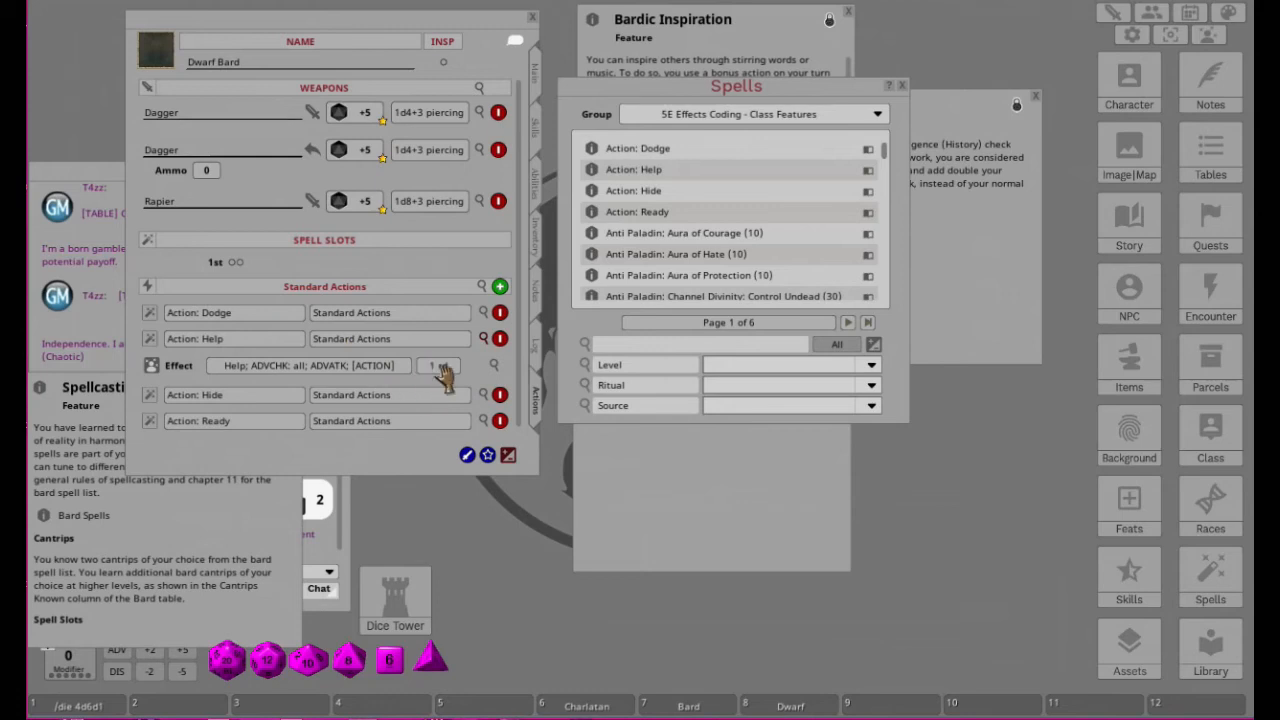
{"action": "left_click", "coordinate": [483, 338]}
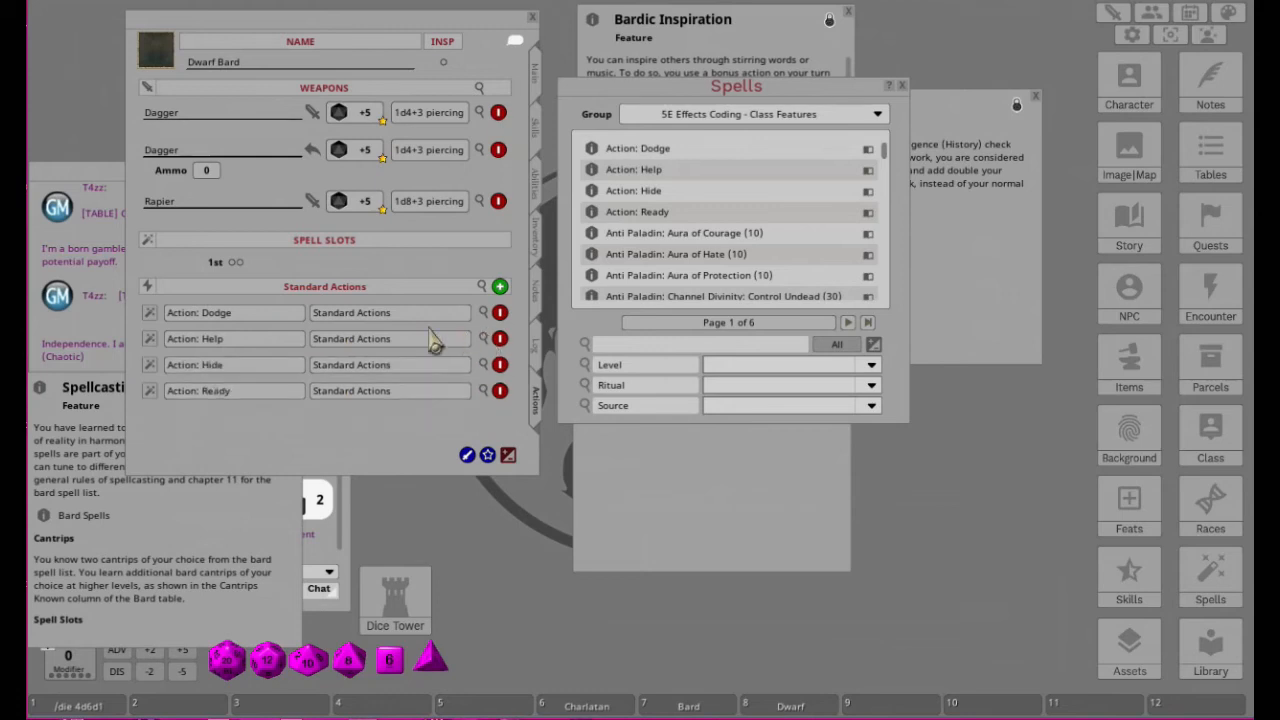
{"action": "left_click", "coordinate": [484, 338]}
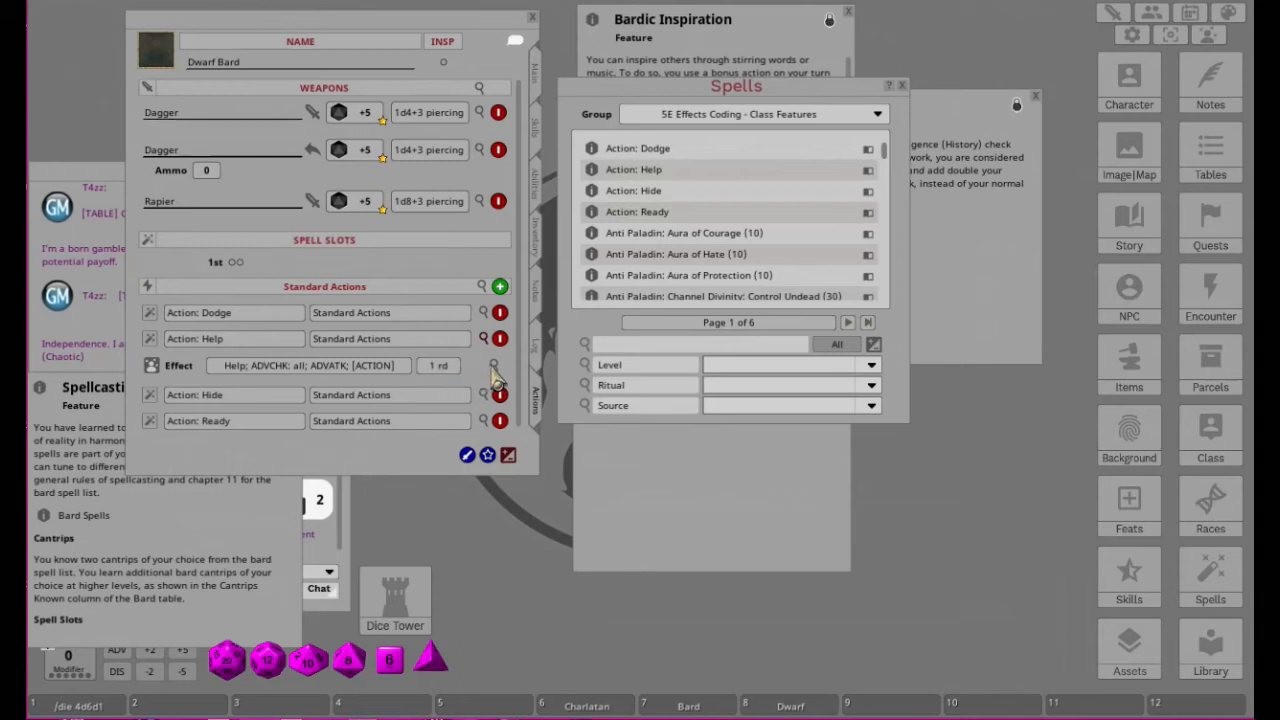
{"action": "left_click", "coordinate": [493, 366]}
{"action": "left_click", "coordinate": [533, 315]}
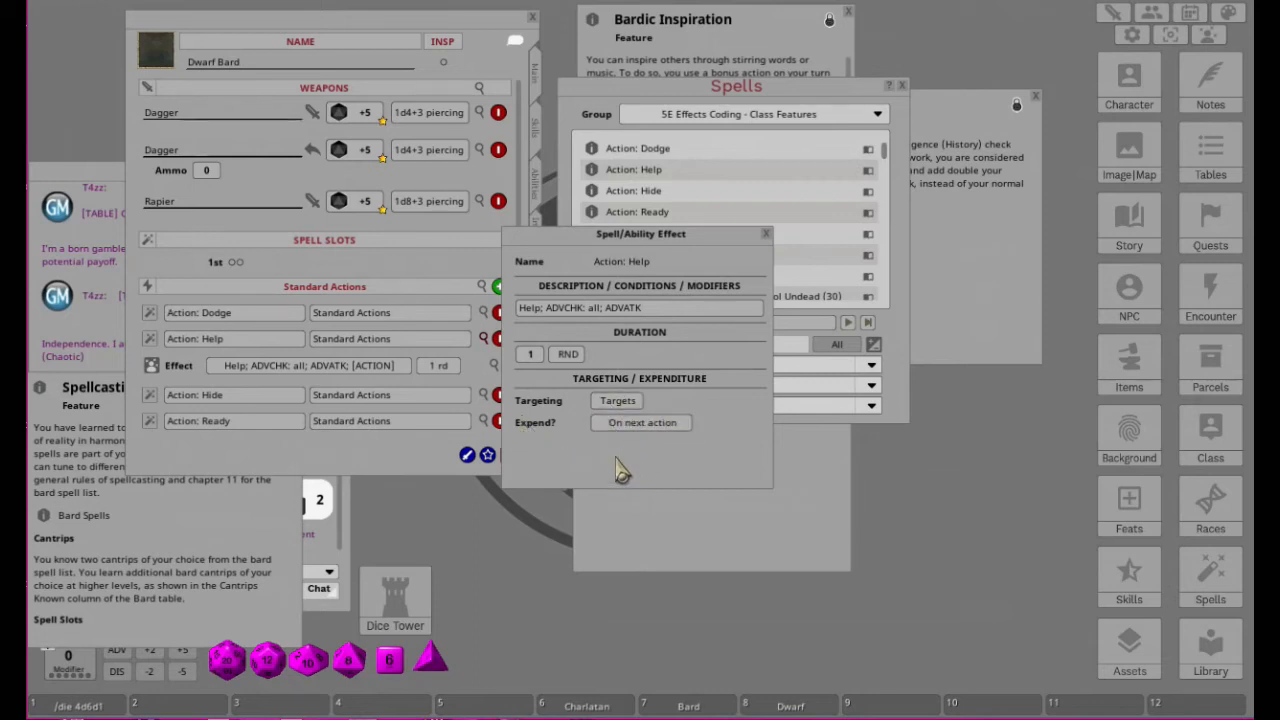
{"action": "left_click", "coordinate": [767, 234]}
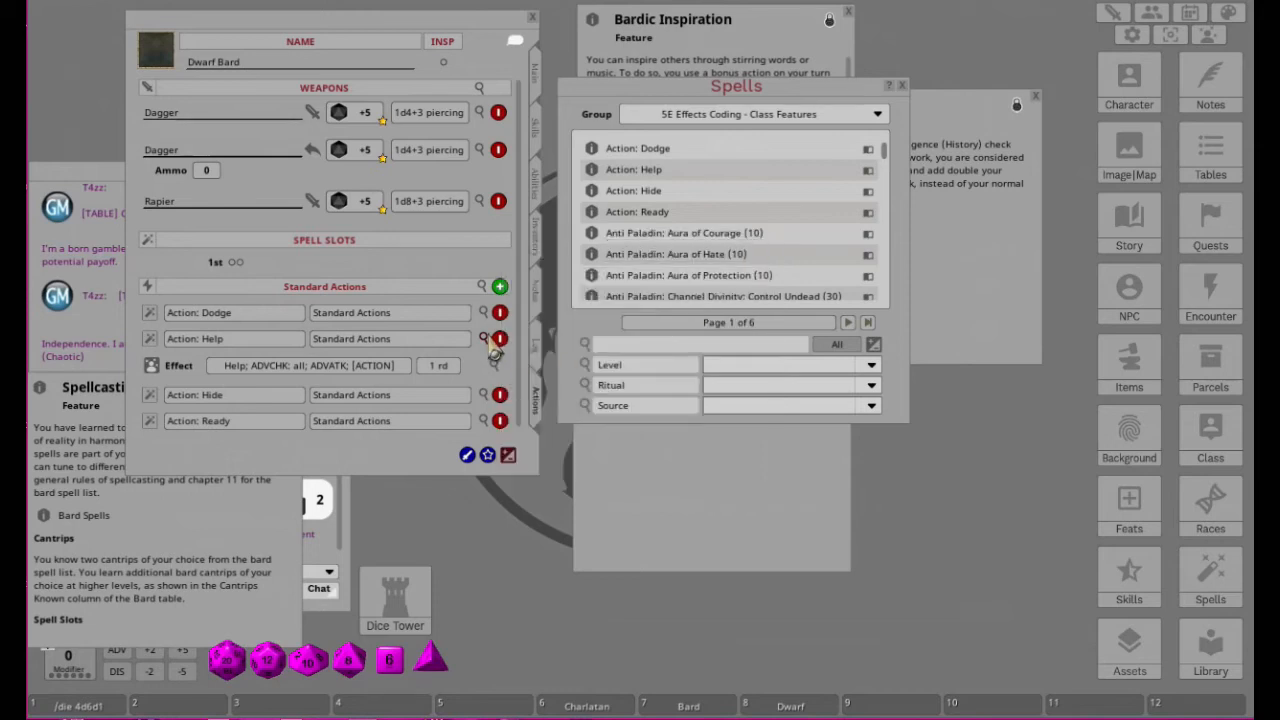
{"action": "left_click", "coordinate": [484, 338]}
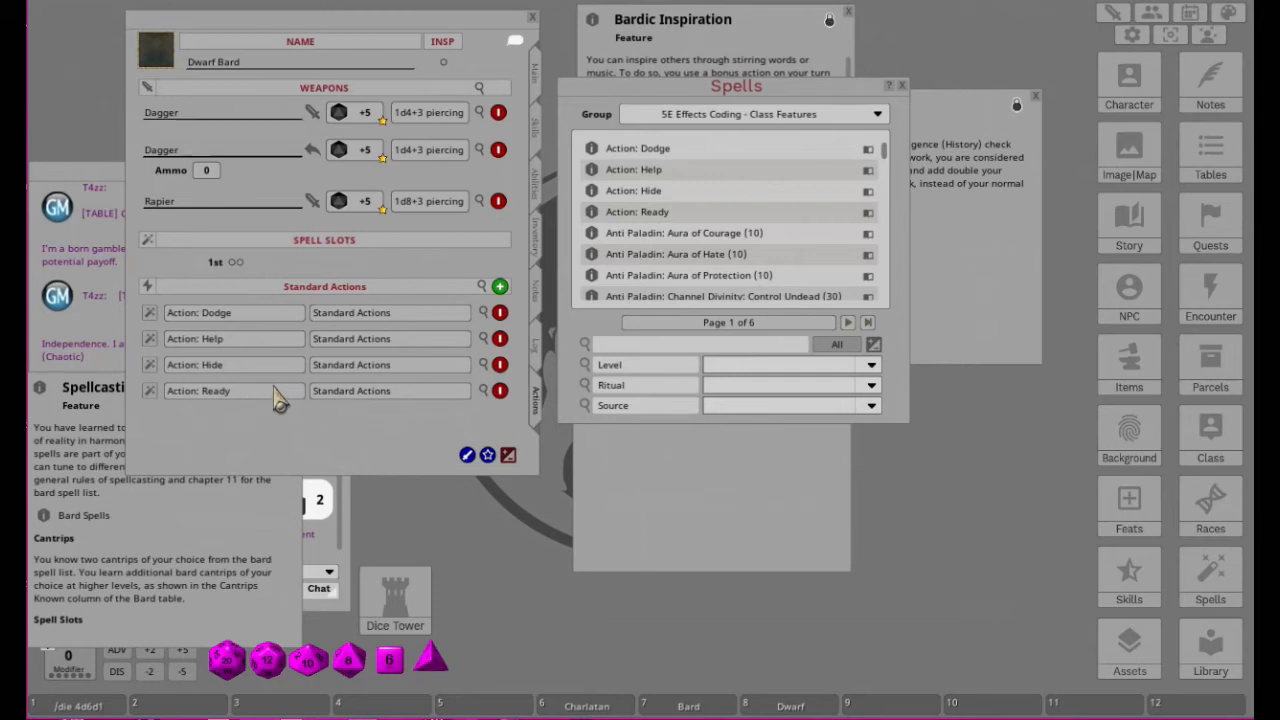
Step: Collapse the Standard Actions group and add a power with a cleared name in the group "Consumables"
{"action": "left_click", "coordinate": [302, 286]}
{"action": "left_click", "coordinate": [488, 455]}
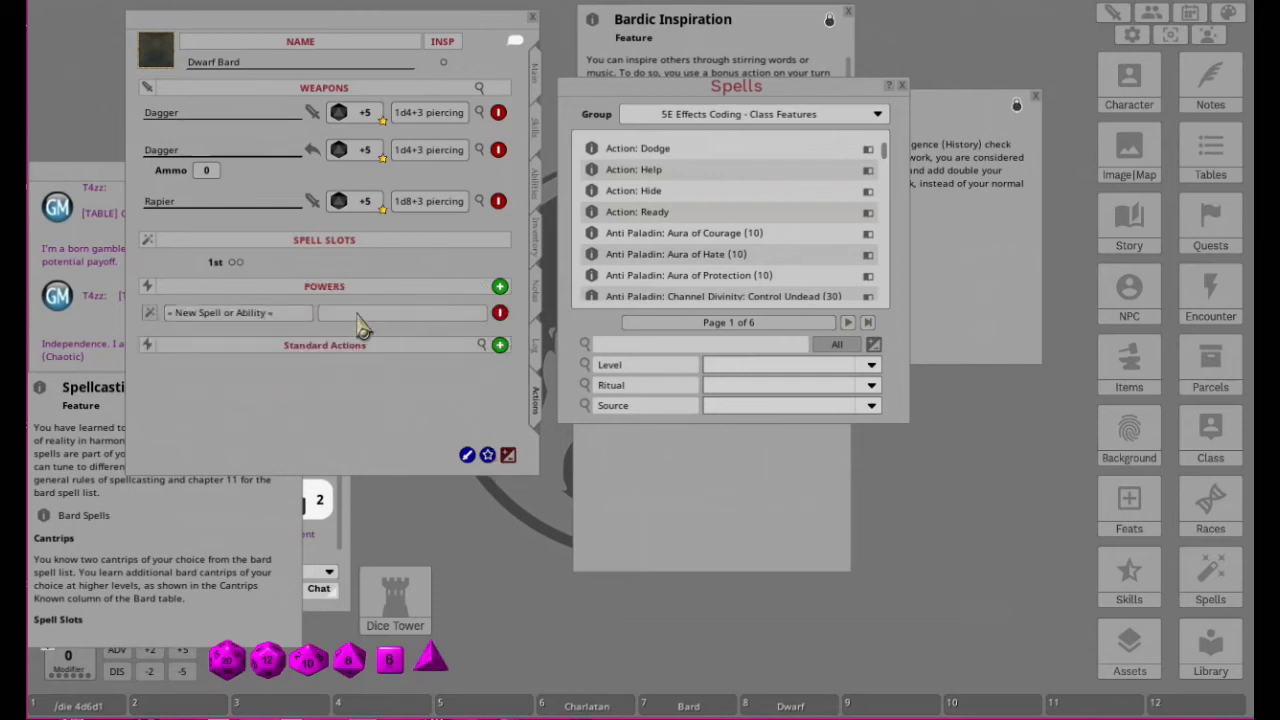
{"action": "left_click", "coordinate": [310, 317]}
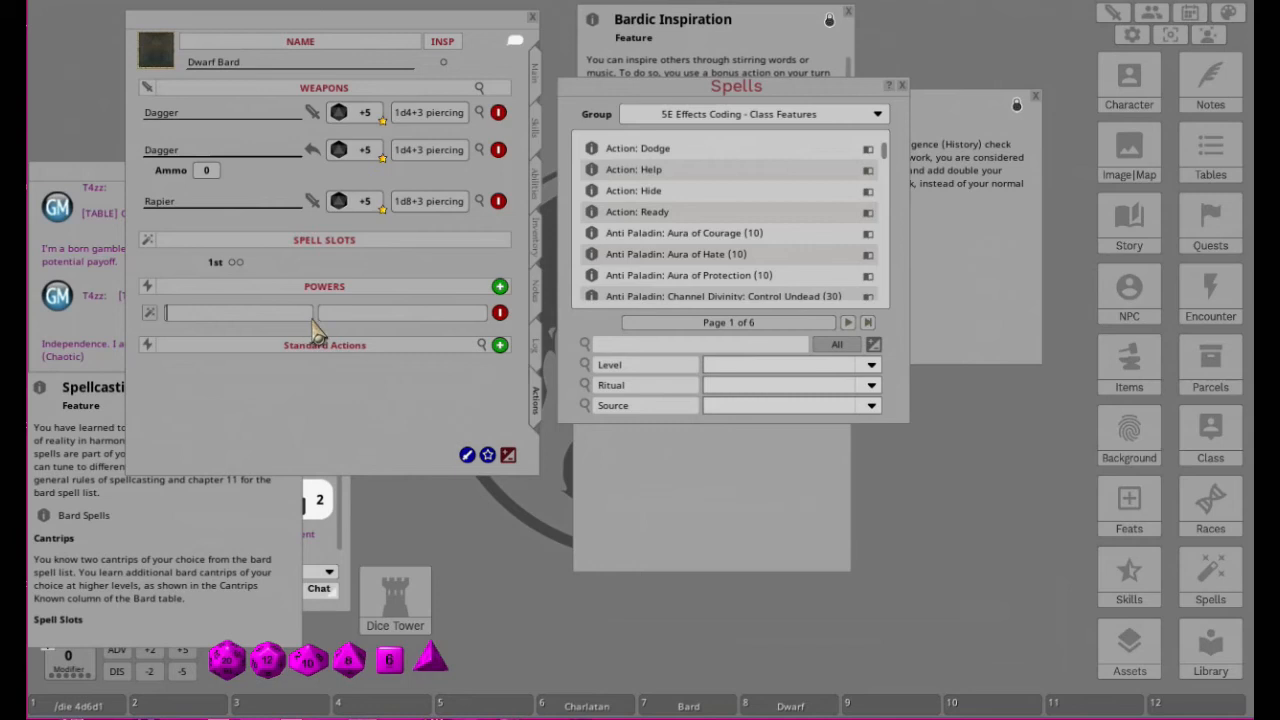
{"action": "left_click", "coordinate": [358, 313]}
{"action": "type", "text": "Consumables"}
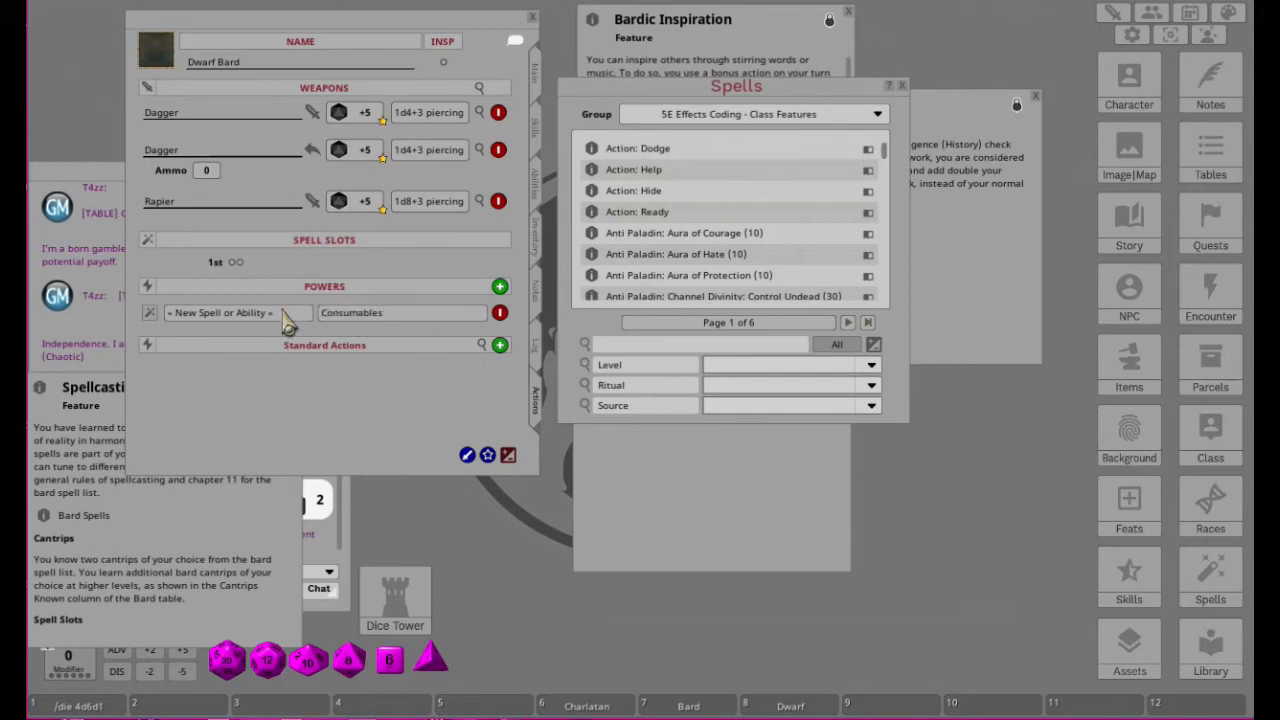
{"action": "left_click", "coordinate": [283, 312]}
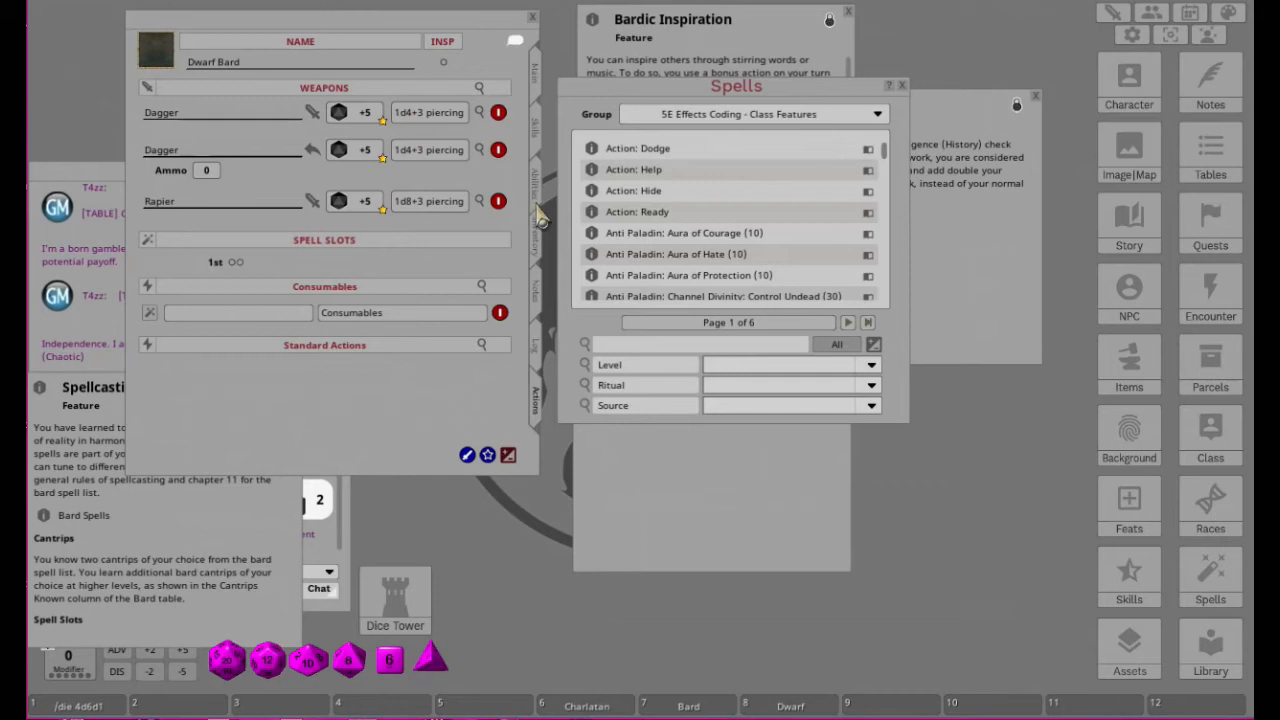
Step: Delete the costume clothes from the Dwarf Bard's inventory
{"action": "left_click", "coordinate": [537, 256]}
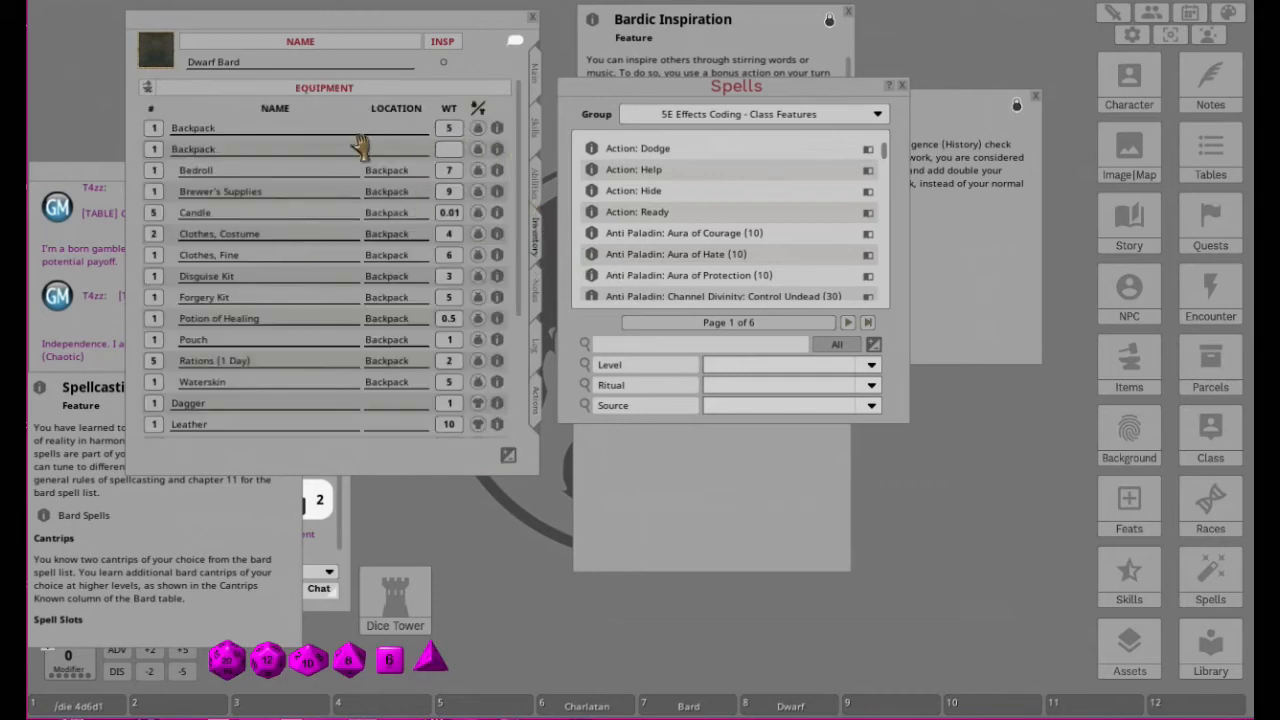
{"action": "scroll", "coordinate": [157, 232], "scroll_direction": "up", "scroll_amount": 1}
{"action": "left_click", "coordinate": [508, 455]}
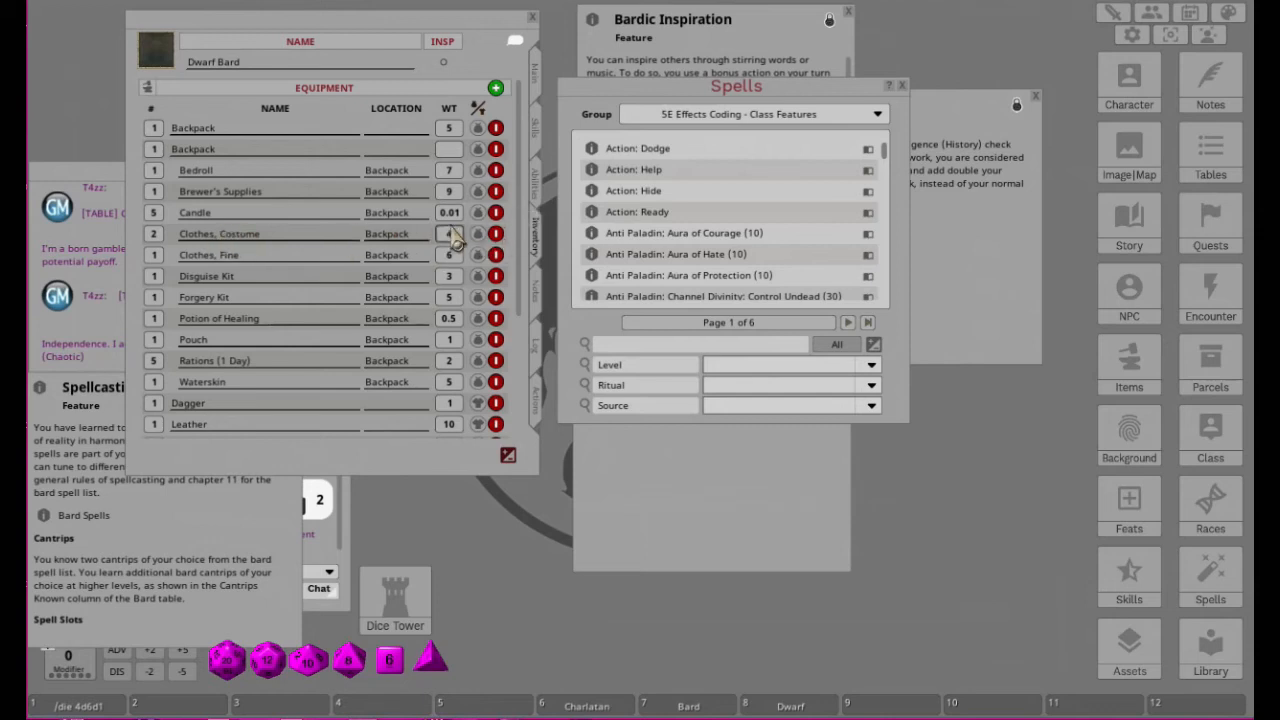
{"action": "left_click", "coordinate": [496, 236]}
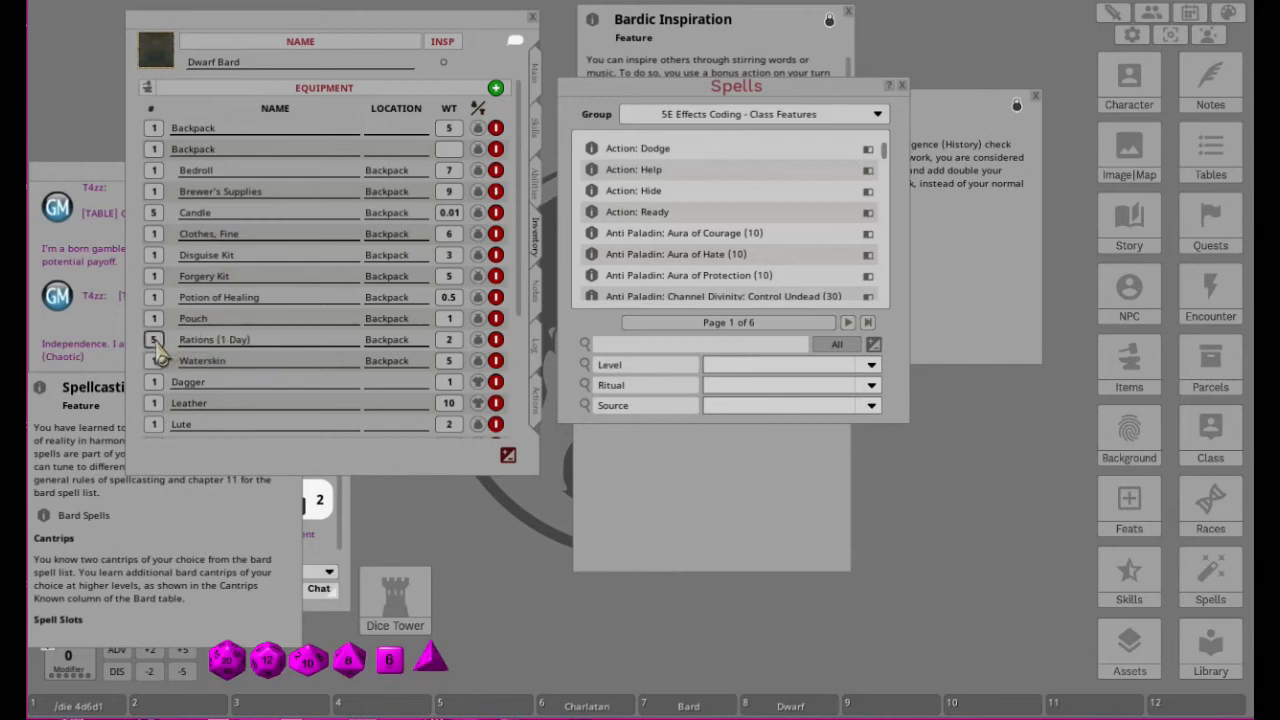
Step: Try a quantity of 10 for Rations (1 Day) in the inventory and set it back to 5
{"action": "scroll", "coordinate": [296, 366], "scroll_direction": "down", "scroll_amount": 5}
{"action": "scroll", "coordinate": [300, 360], "scroll_direction": "up", "scroll_amount": 4}
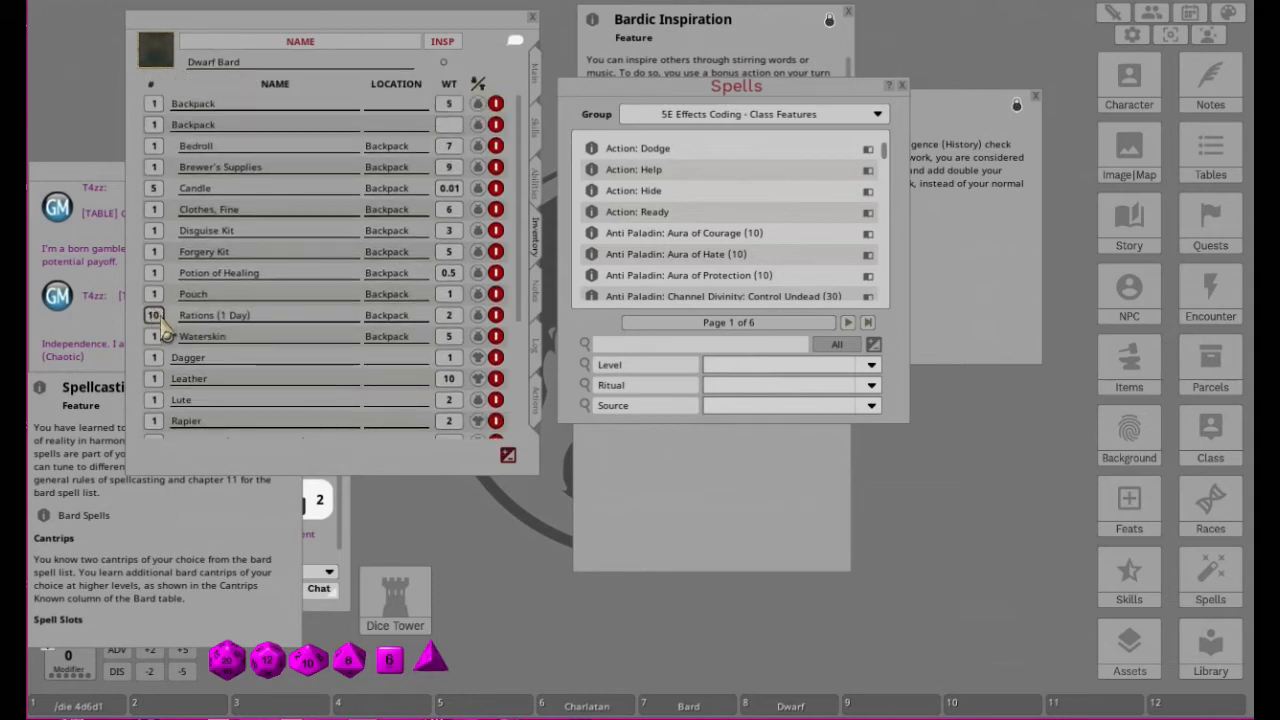
{"action": "scroll", "coordinate": [300, 306], "scroll_direction": "down", "scroll_amount": 2}
{"action": "scroll", "coordinate": [286, 323], "scroll_direction": "up", "scroll_amount": 3}
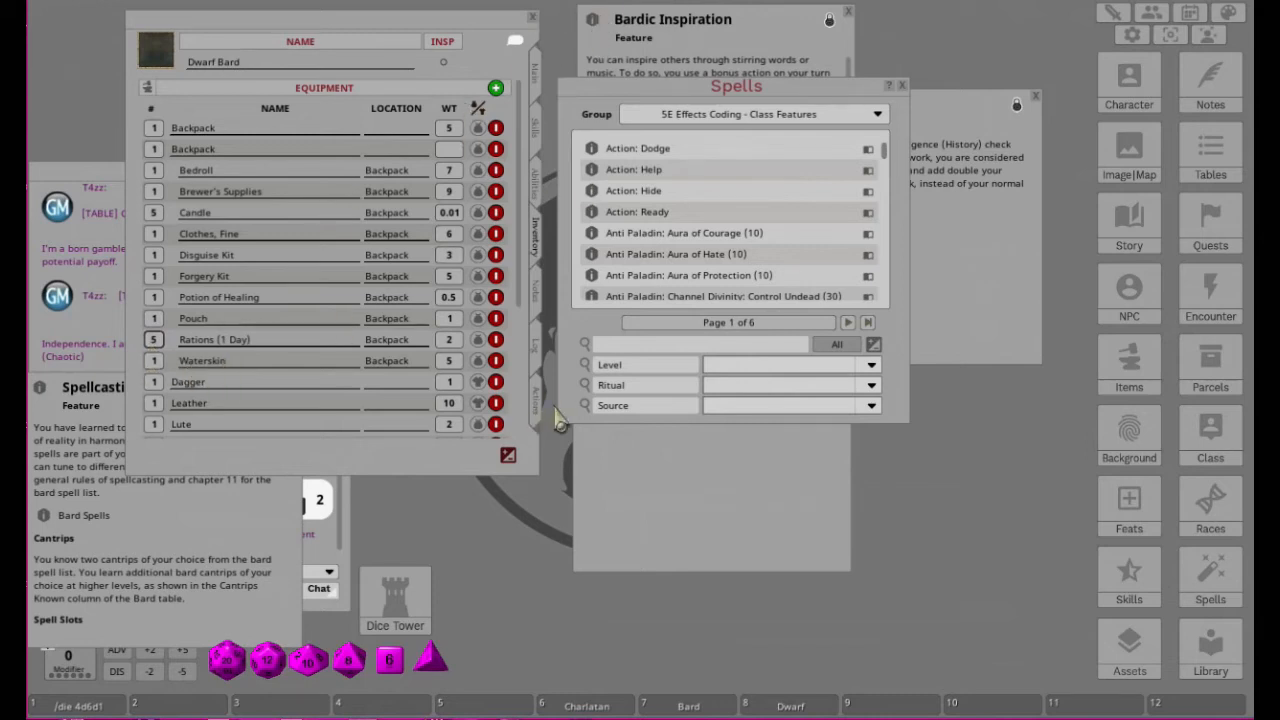
Step: Finish editing the inventory and name the power in the Consumables group "Healing Potion"
{"action": "left_click", "coordinate": [508, 455]}
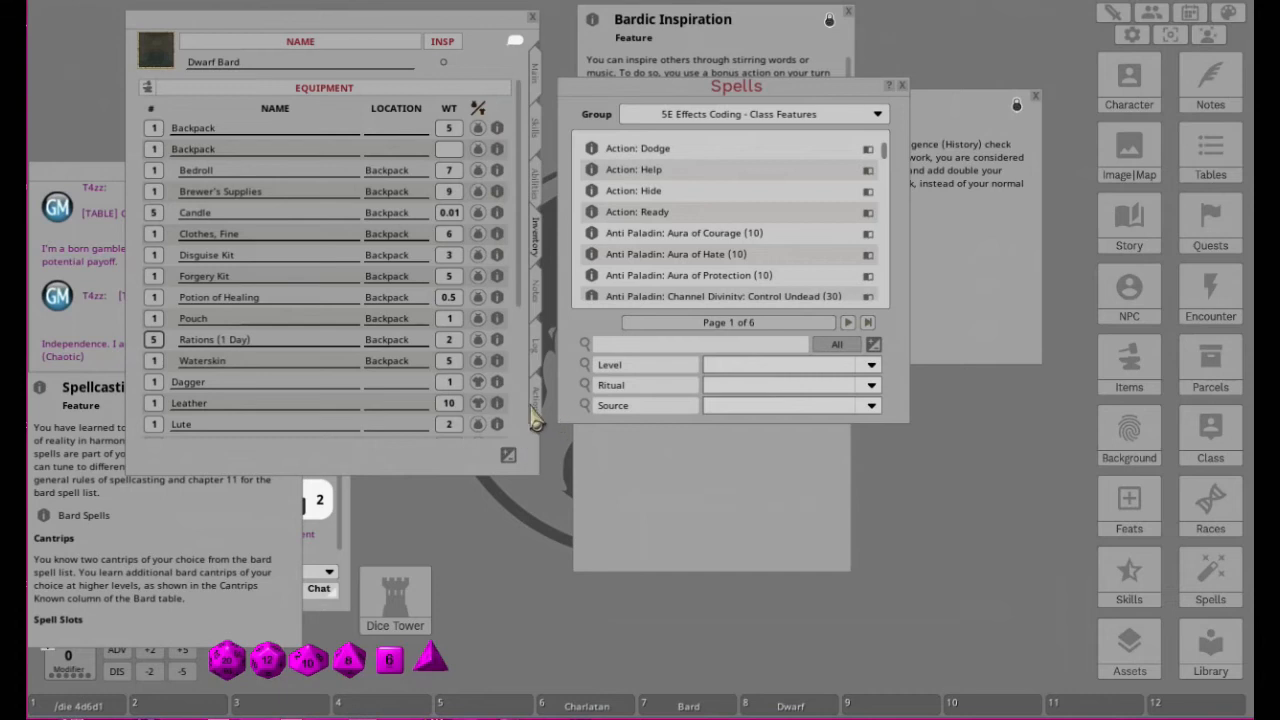
{"action": "left_click", "coordinate": [536, 418]}
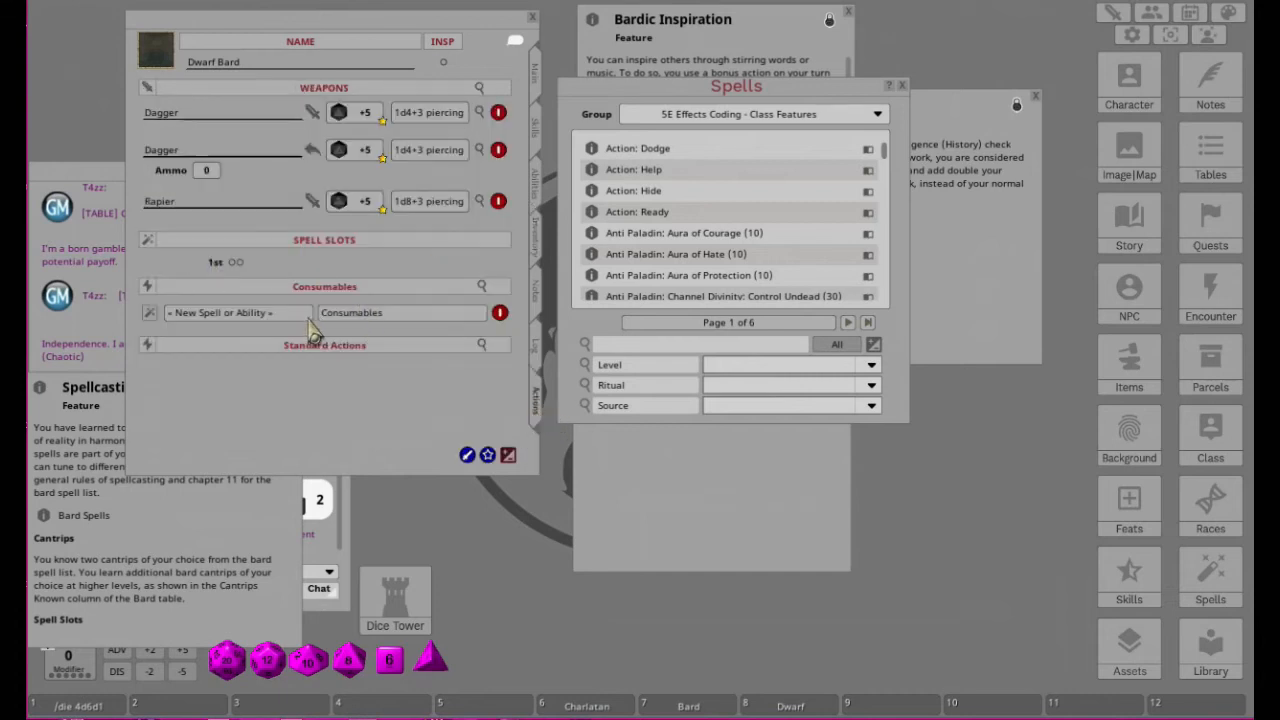
{"action": "key", "text": "shift"}
{"action": "type", "text": "Healing Potion"}
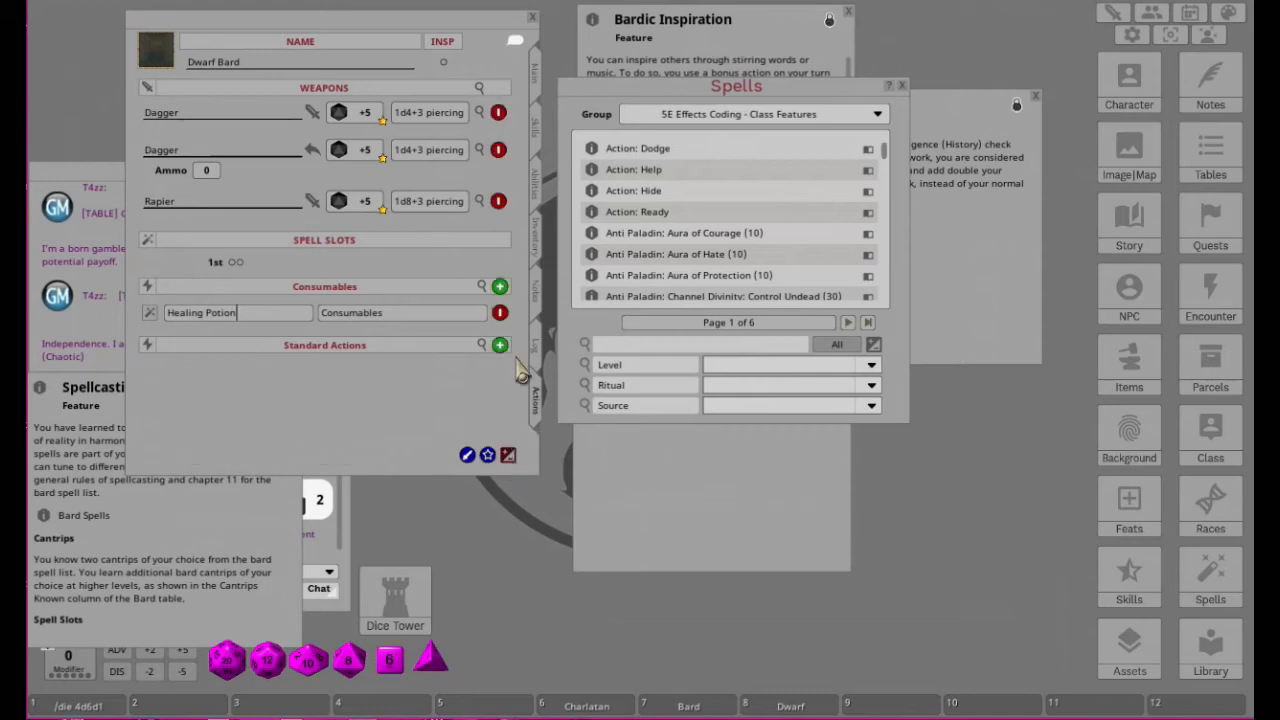
Step: Add three more powers to the Consumables group and open the bard's inventory for reference
{"action": "left_click", "coordinate": [497, 286]}
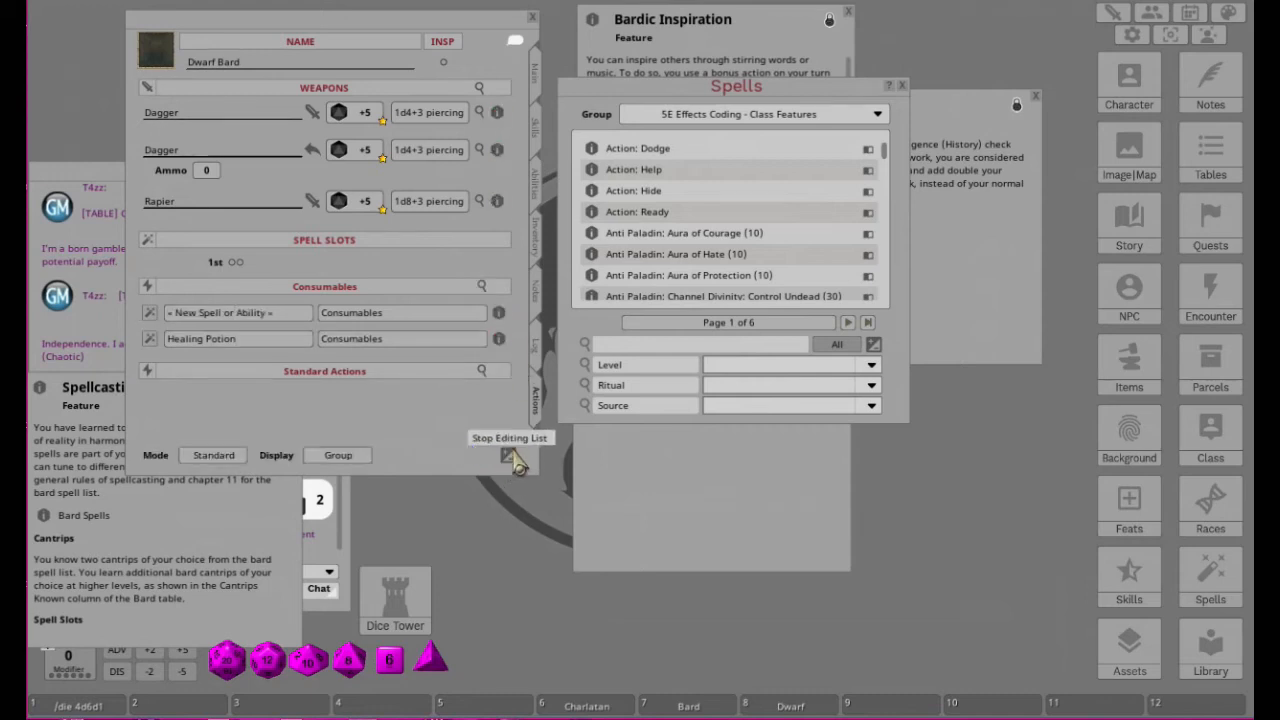
{"action": "left_click", "coordinate": [500, 287]}
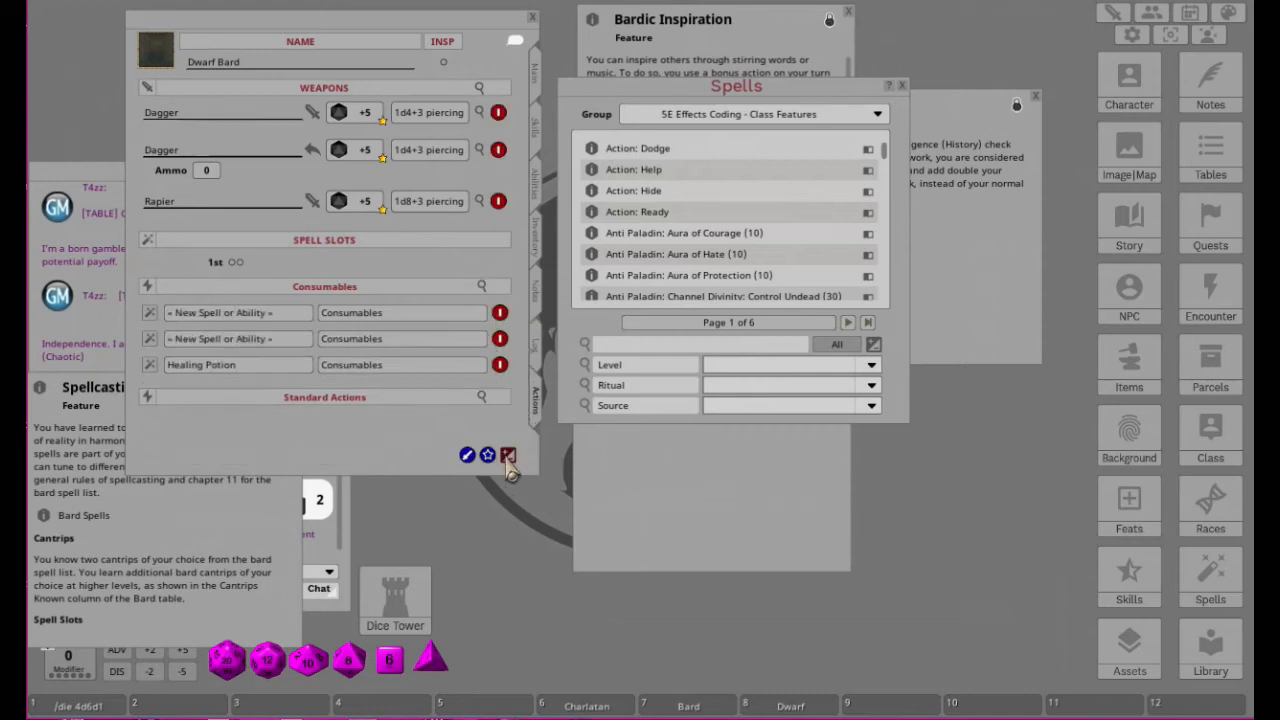
{"action": "left_click", "coordinate": [500, 287]}
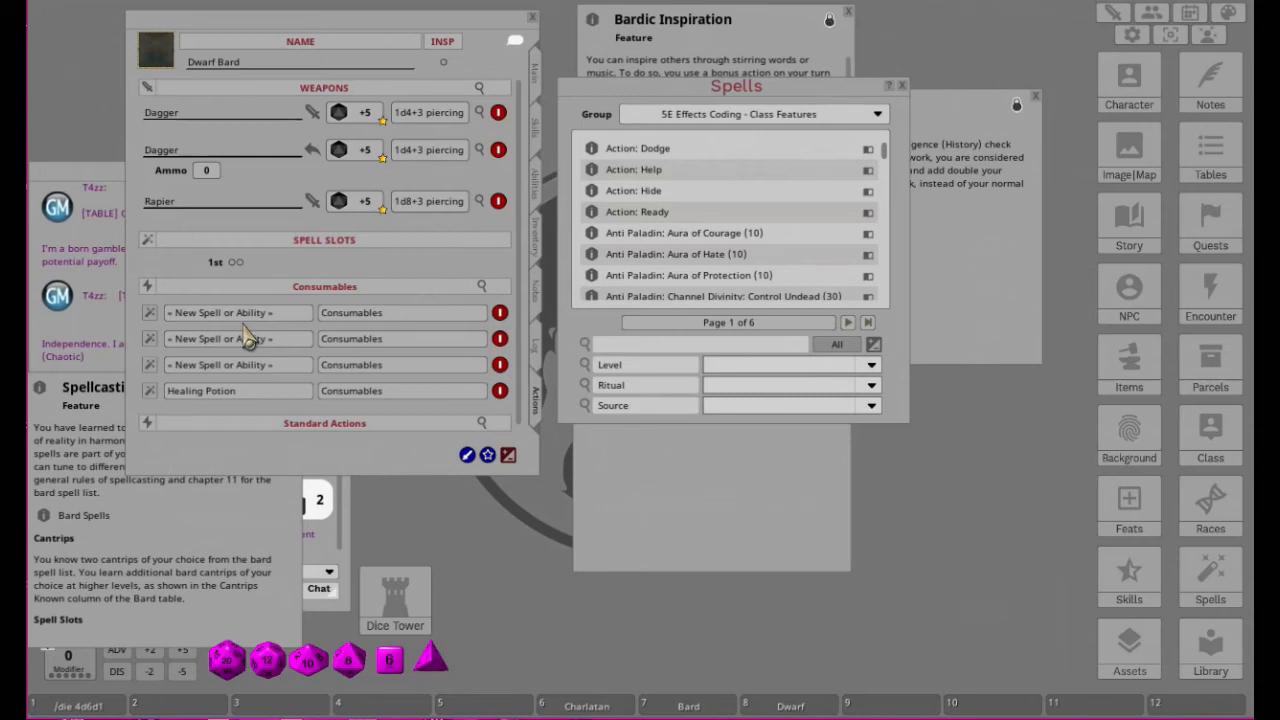
{"action": "left_click", "coordinate": [535, 238]}
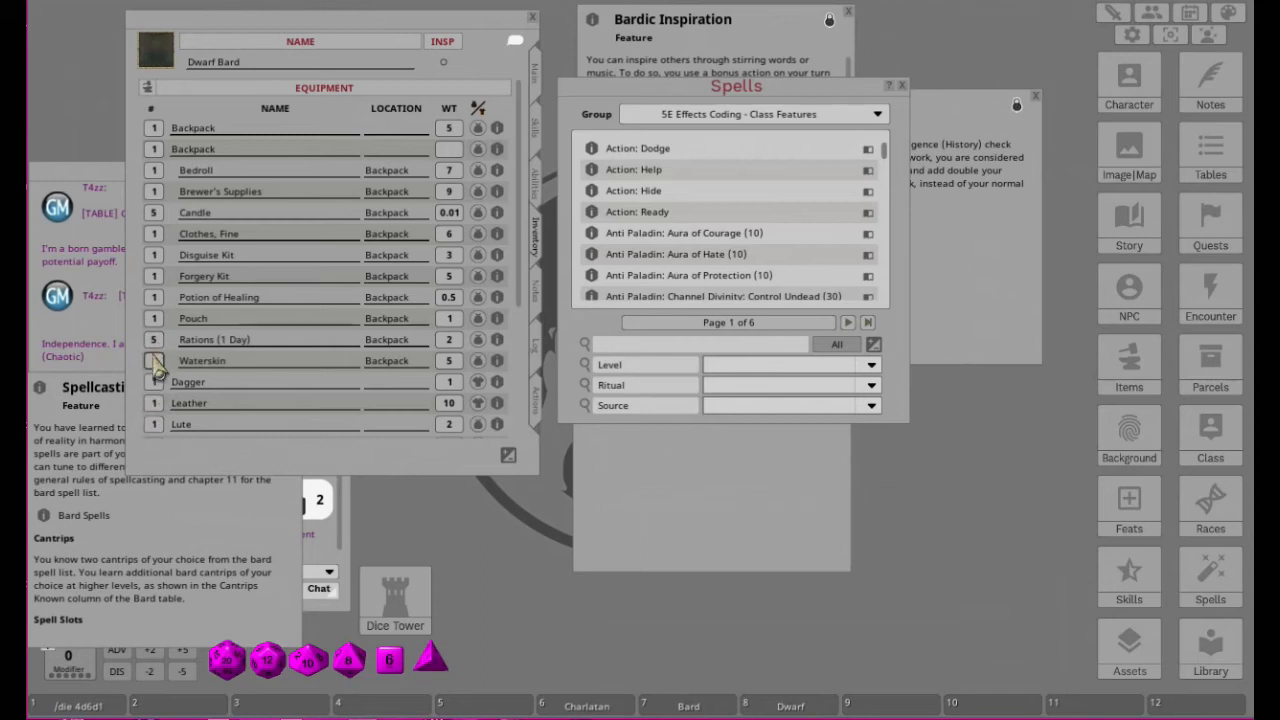
Step: Review the inventory's consumable items and name two of the new Consumables powers "Rations" and "Waterskin"
{"action": "scroll", "coordinate": [325, 315], "scroll_direction": "down", "scroll_amount": 3}
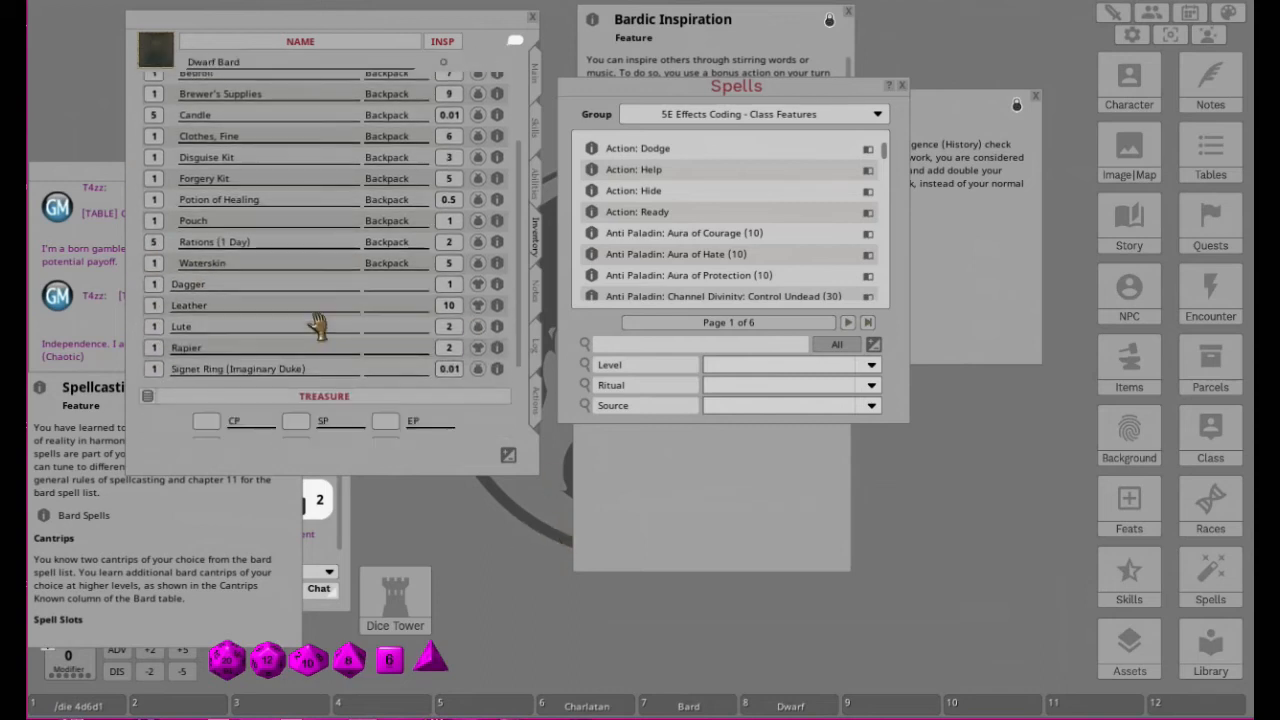
{"action": "scroll", "coordinate": [323, 329], "scroll_direction": "up", "scroll_amount": 3}
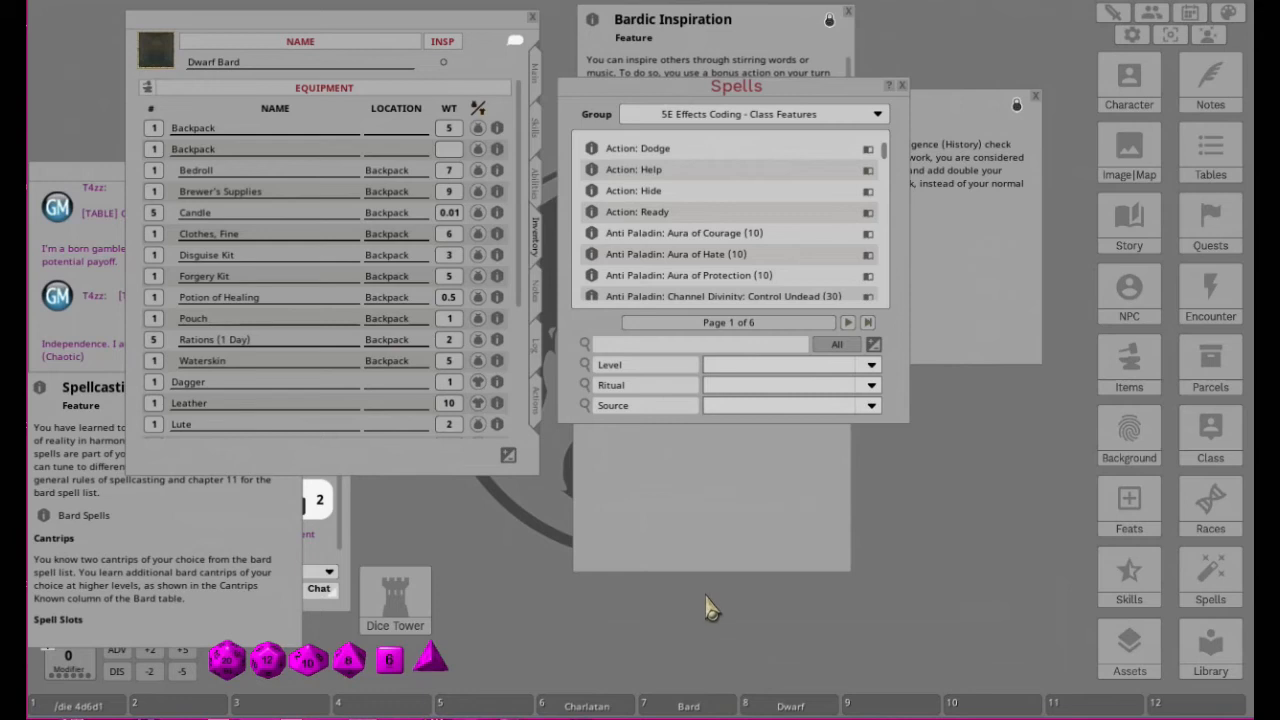
{"action": "left_click", "coordinate": [534, 412]}
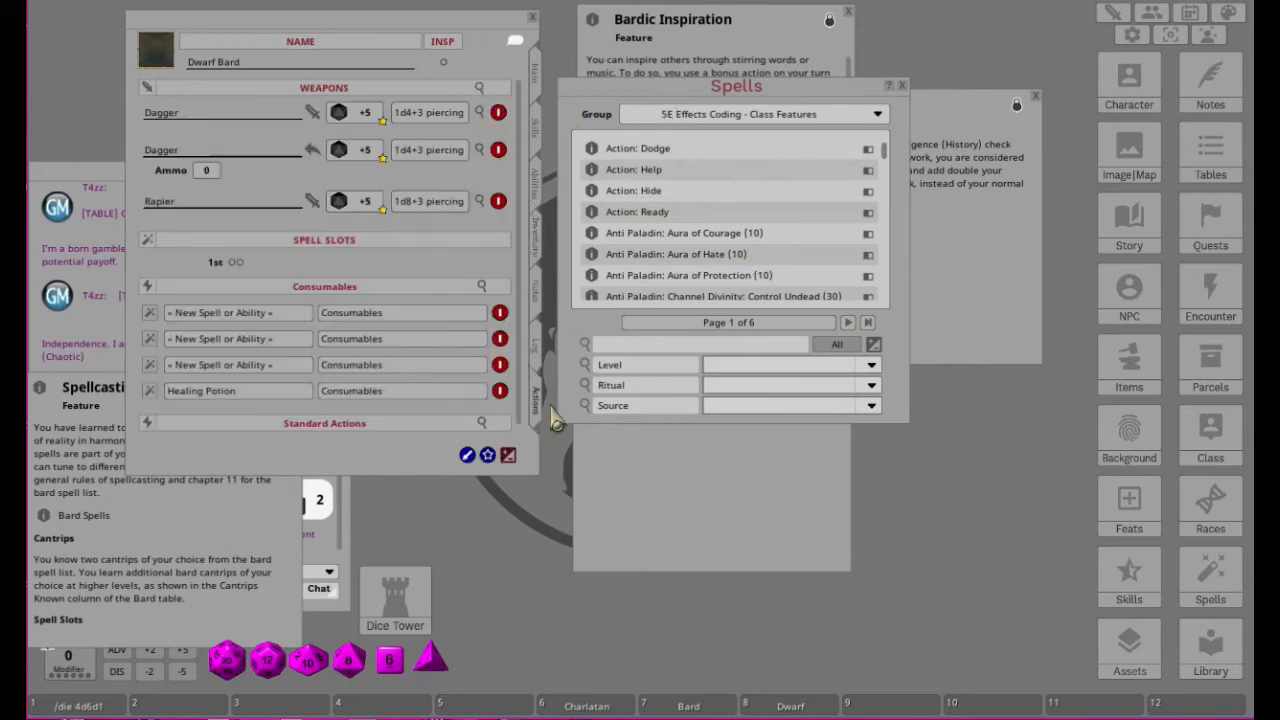
{"action": "left_click", "coordinate": [229, 316]}
{"action": "type", "text": "Rations"}
{"action": "left_click", "coordinate": [188, 338]}
{"action": "type", "text": "Waterski"}
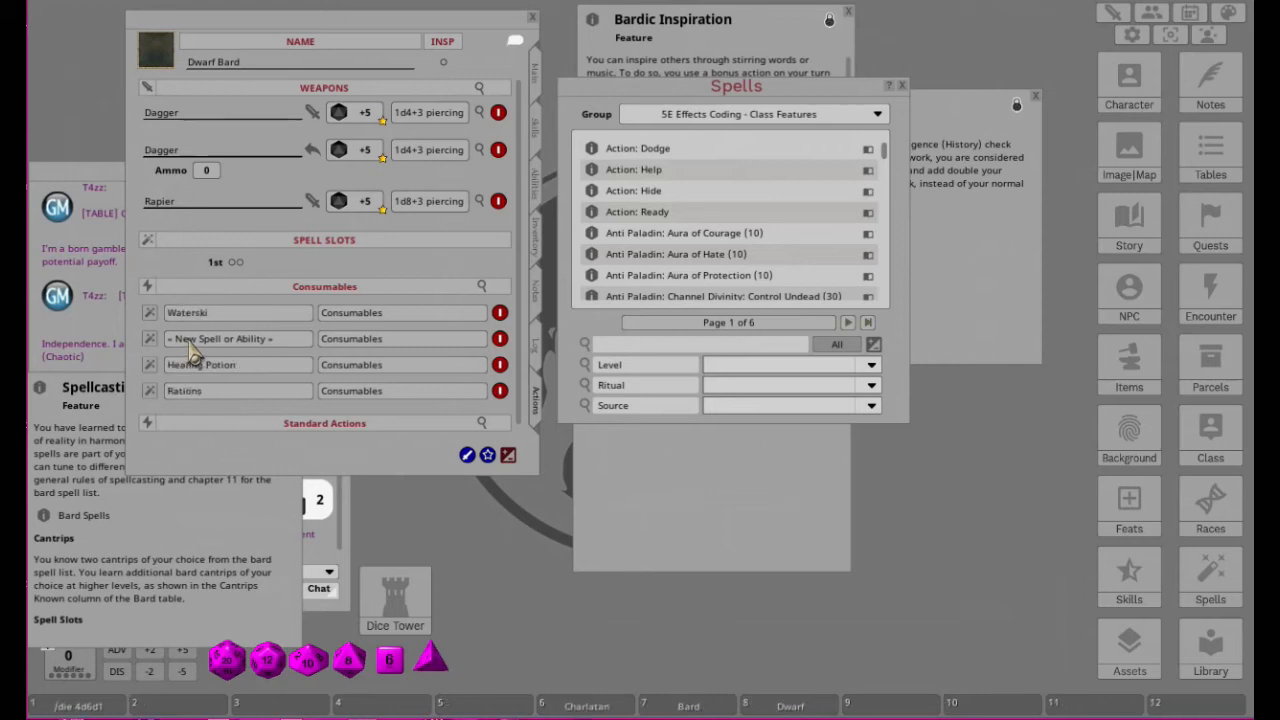
Step: Name the remaining new Consumables power "Candles", checking it against the inventory, and finish editing the actions list
{"action": "left_click", "coordinate": [190, 340]}
{"action": "type", "text": "Ca"}
{"action": "left_click", "coordinate": [537, 248]}
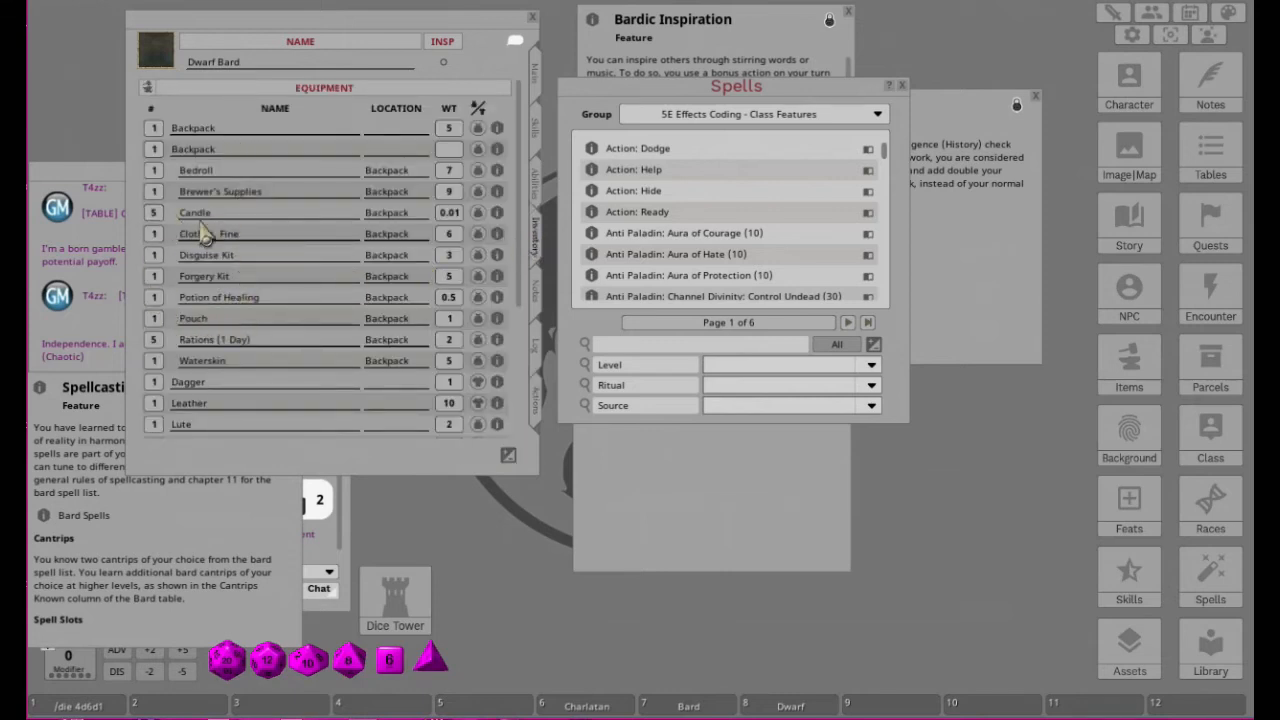
{"action": "left_click", "coordinate": [539, 416]}
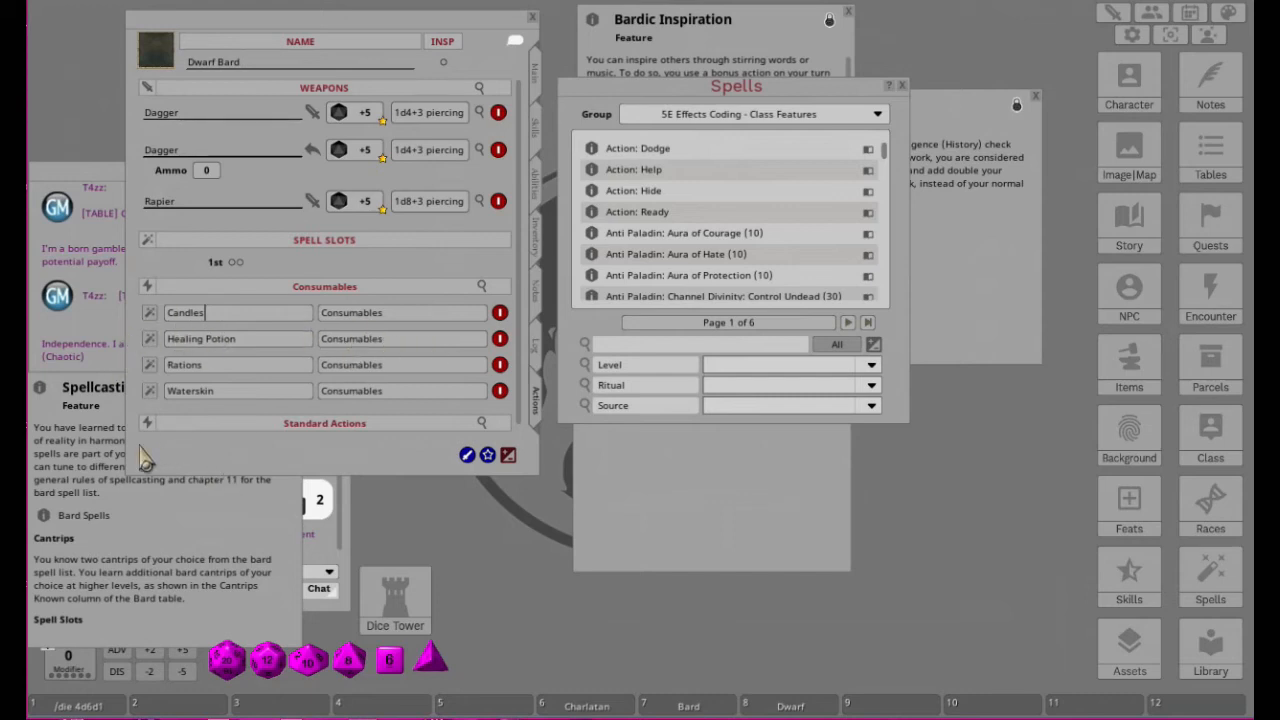
{"action": "left_click", "coordinate": [508, 455]}
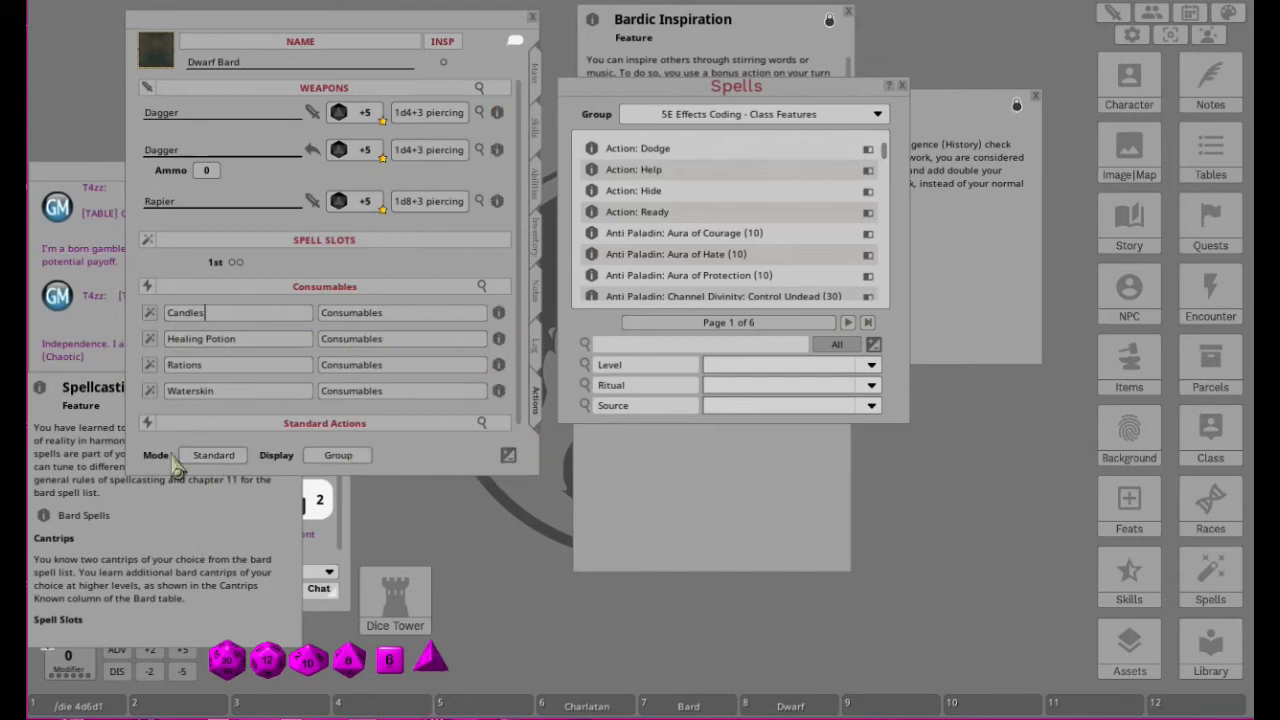
Step: In preparation mode, set daily uses to 5 for Candles, 1 for Healing Potion, 5 for Rations and 10 for Waterskin, and return to standard mode
{"action": "left_click", "coordinate": [213, 456]}
{"action": "scroll", "coordinate": [218, 365], "scroll_direction": "down", "scroll_amount": 1}
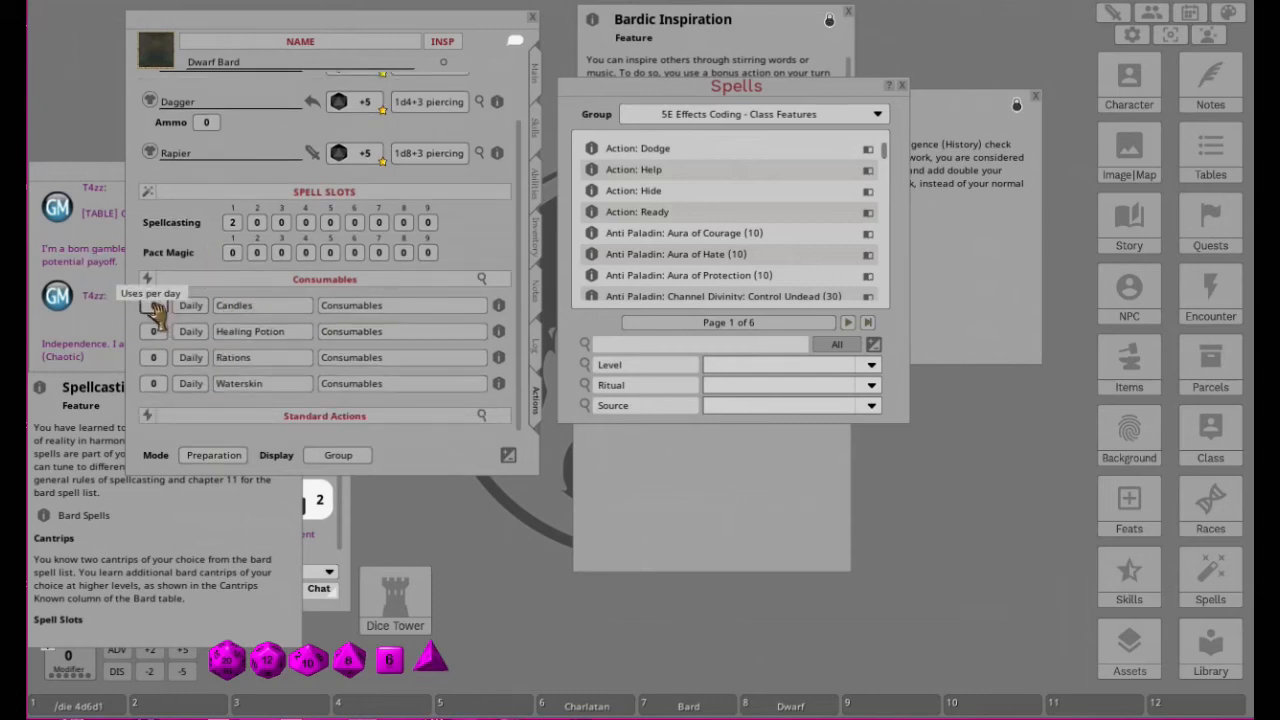
{"action": "left_click", "coordinate": [153, 305]}
{"action": "type", "text": "5"}
{"action": "left_click", "coordinate": [153, 331]}
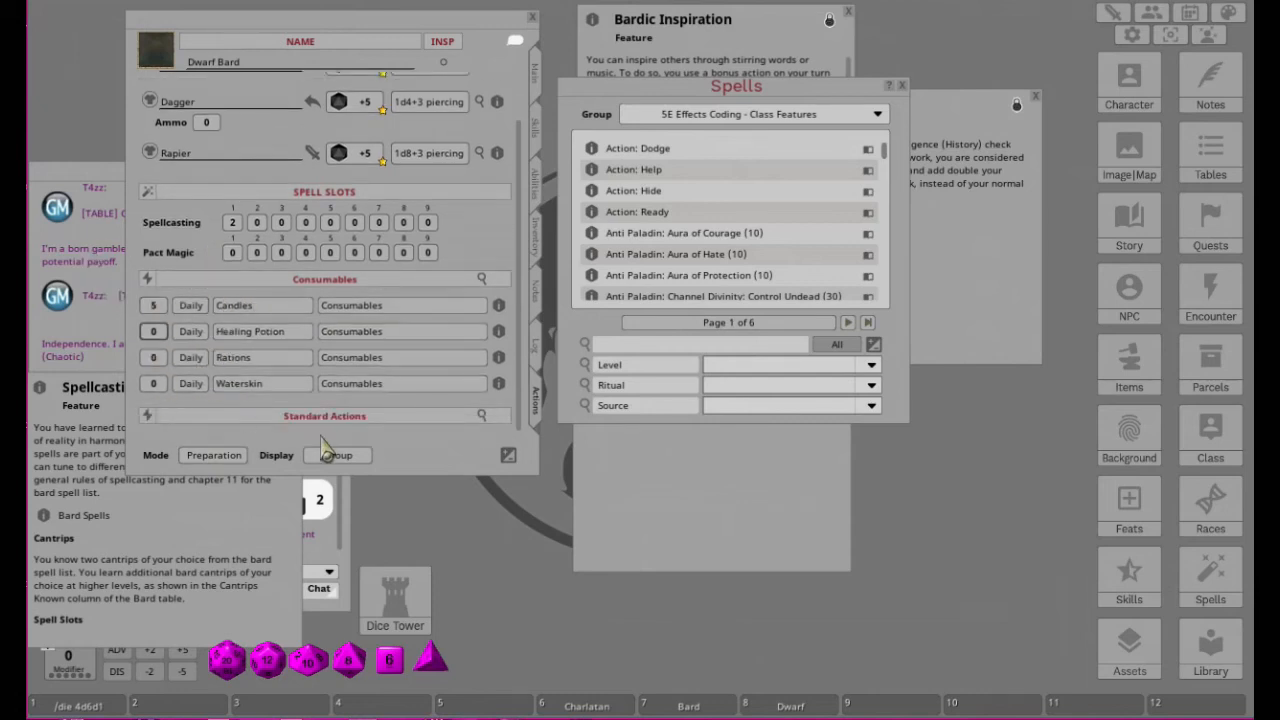
{"action": "type", "text": "1"}
{"action": "left_click", "coordinate": [155, 358]}
{"action": "type", "text": "5"}
{"action": "left_click", "coordinate": [155, 385]}
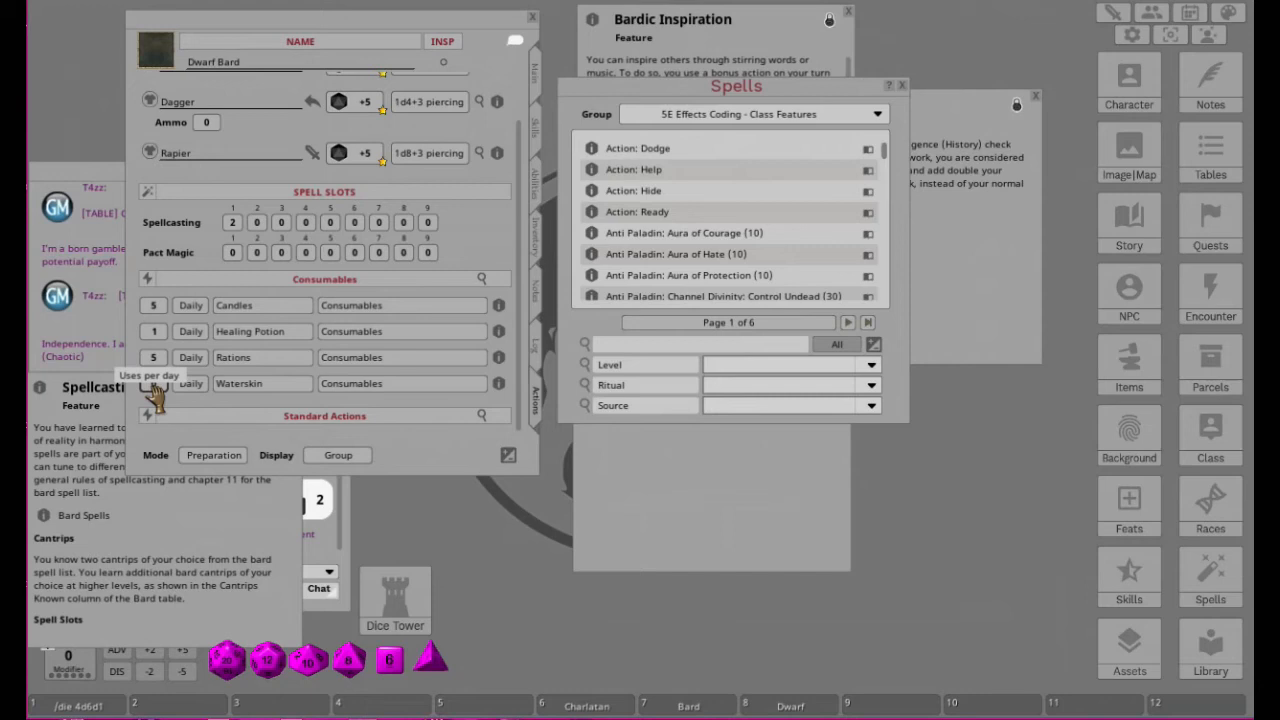
{"action": "type", "text": "10"}
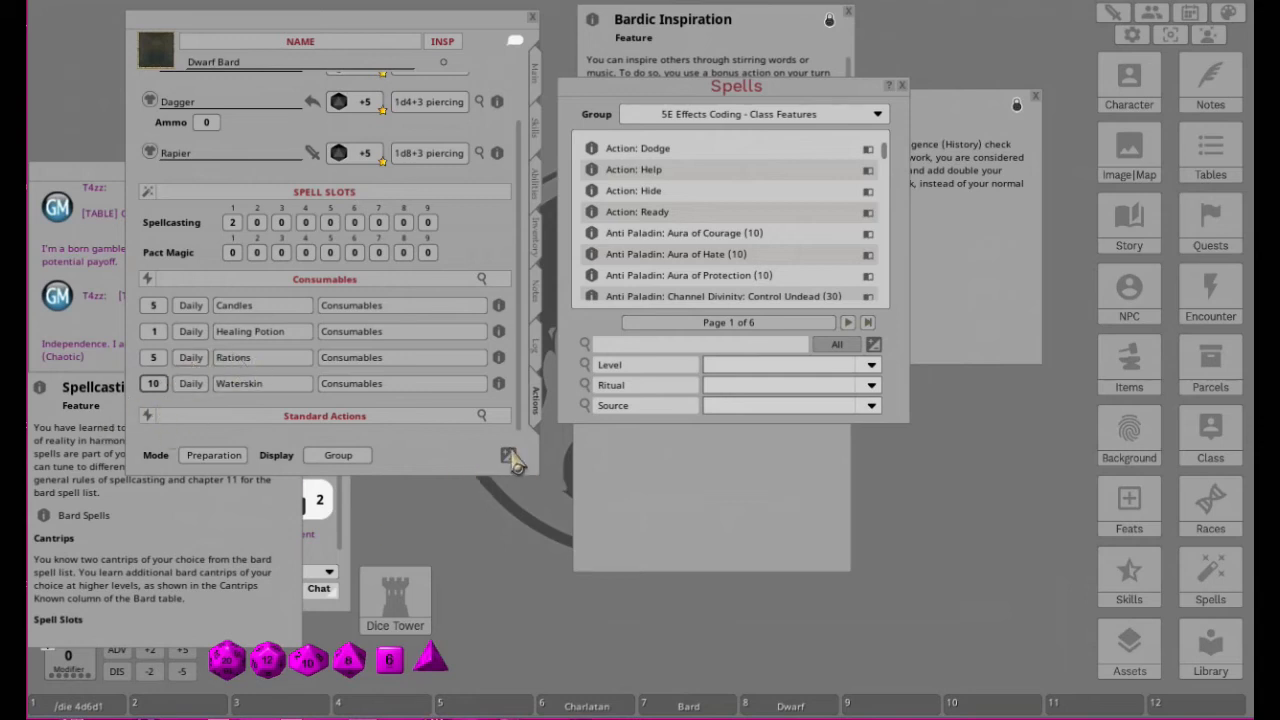
{"action": "left_click", "coordinate": [205, 456]}
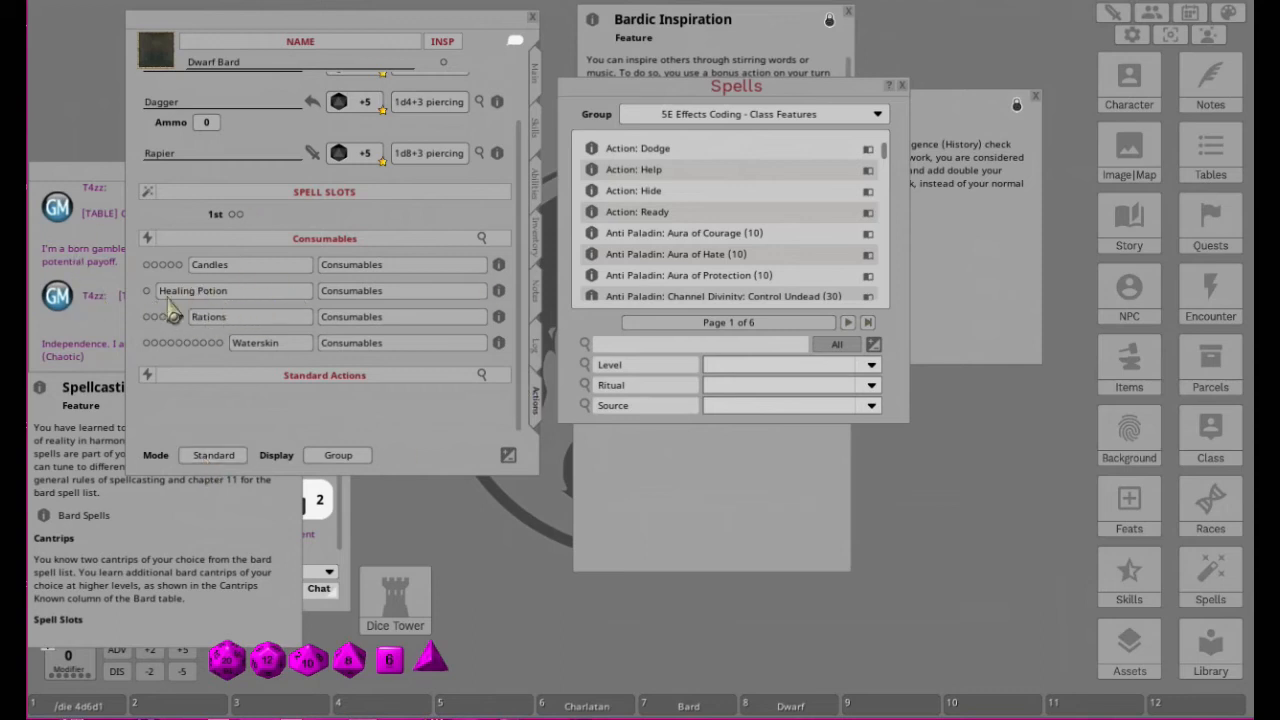
Step: Add a heal action of 2d4+2 HP to the Healing Potion power and collapse its details
{"action": "right_click", "coordinate": [203, 296]}
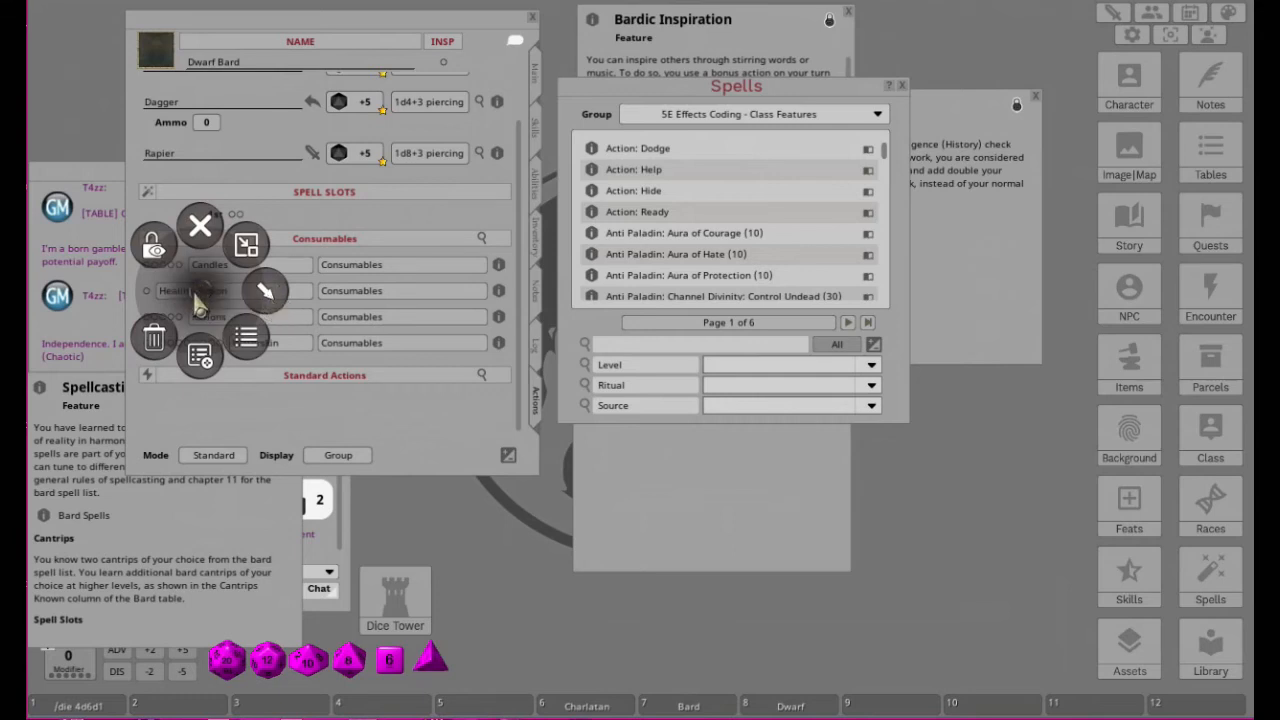
{"action": "left_click", "coordinate": [265, 289]}
{"action": "left_click", "coordinate": [316, 335]}
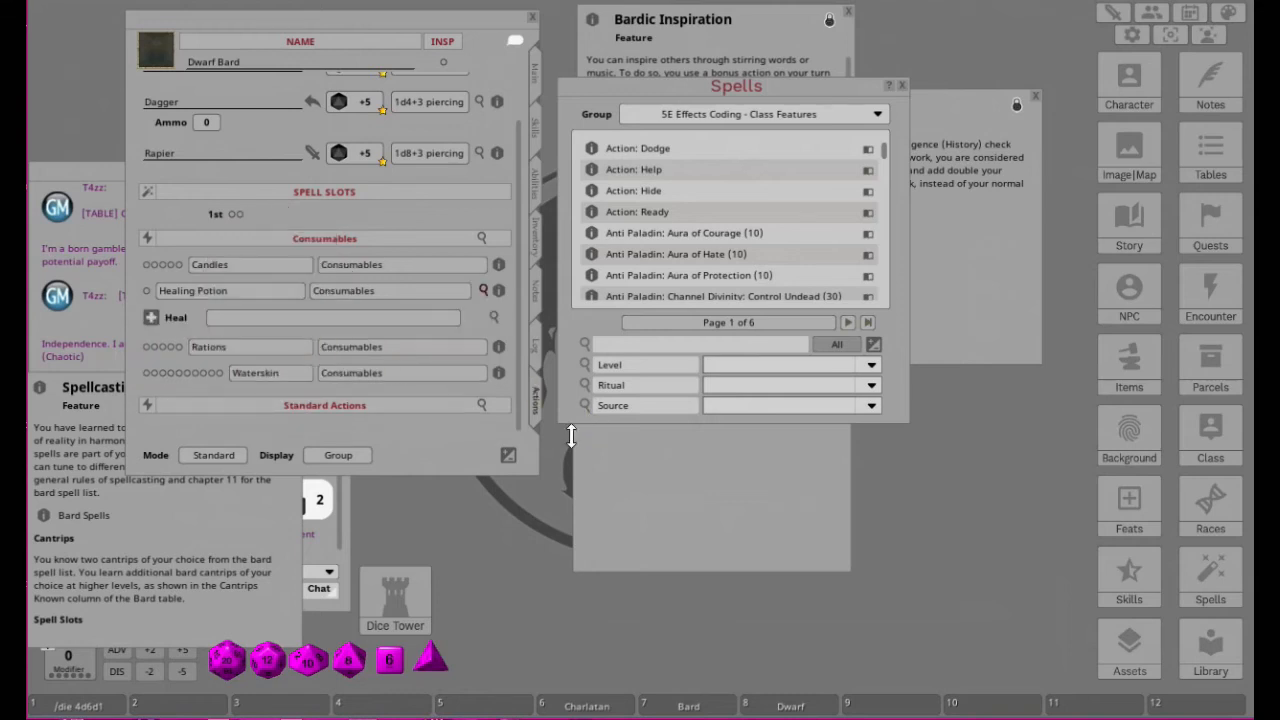
{"action": "left_click", "coordinate": [494, 318]}
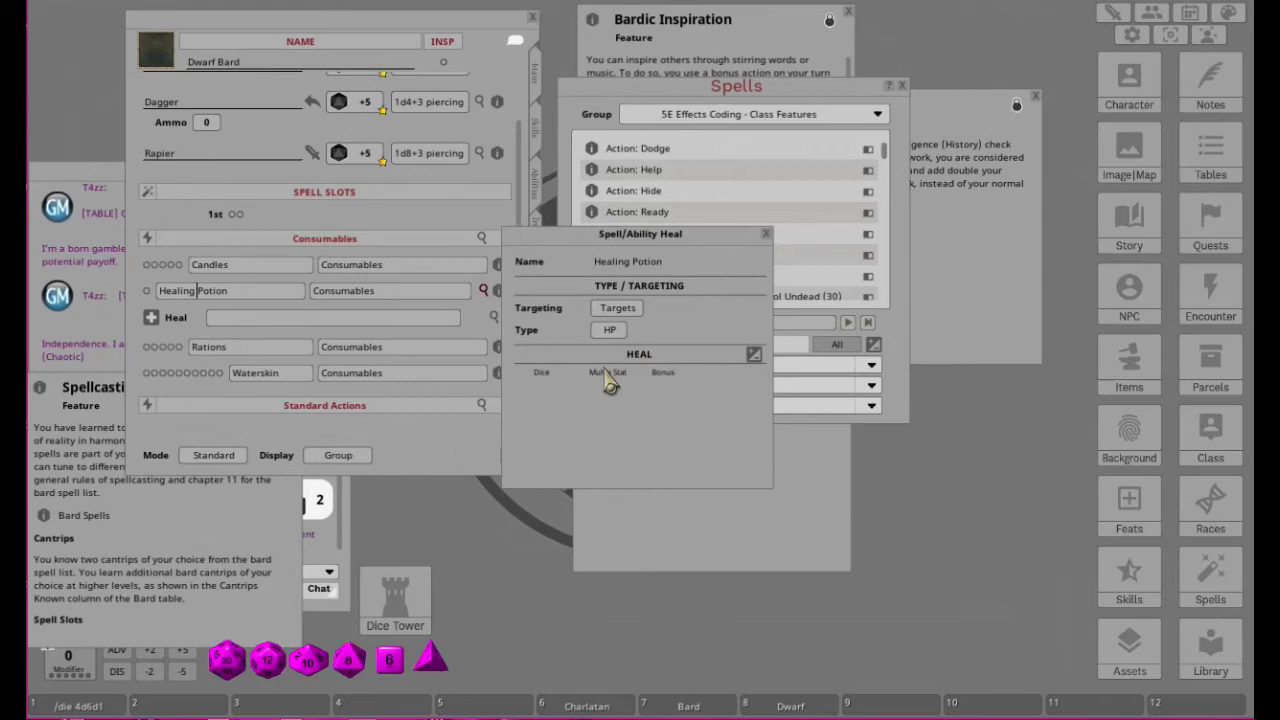
{"action": "mouse_move", "coordinate": [430, 657]}
{"action": "left_mouse_down"}
{"action": "mouse_move", "coordinate": [614, 443]}
{"action": "mouse_move", "coordinate": [618, 398]}
{"action": "left_mouse_up"}
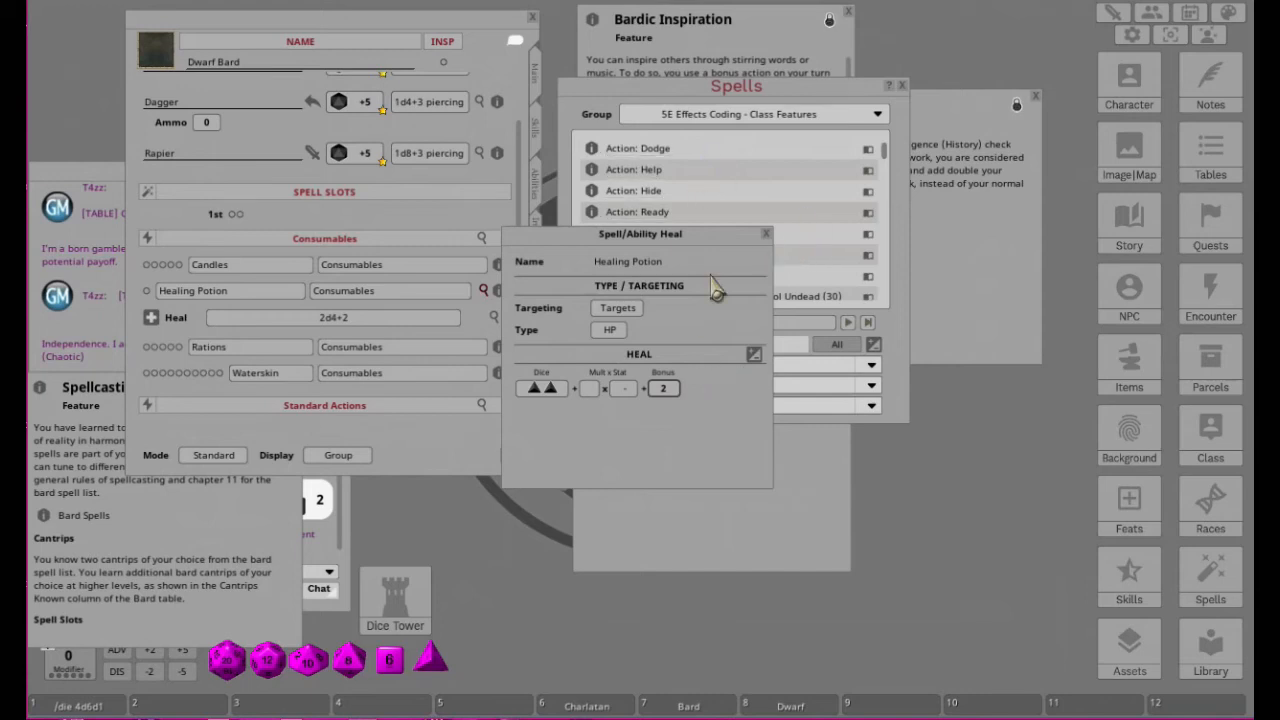
{"action": "left_click", "coordinate": [767, 236]}
{"action": "left_click", "coordinate": [483, 291]}
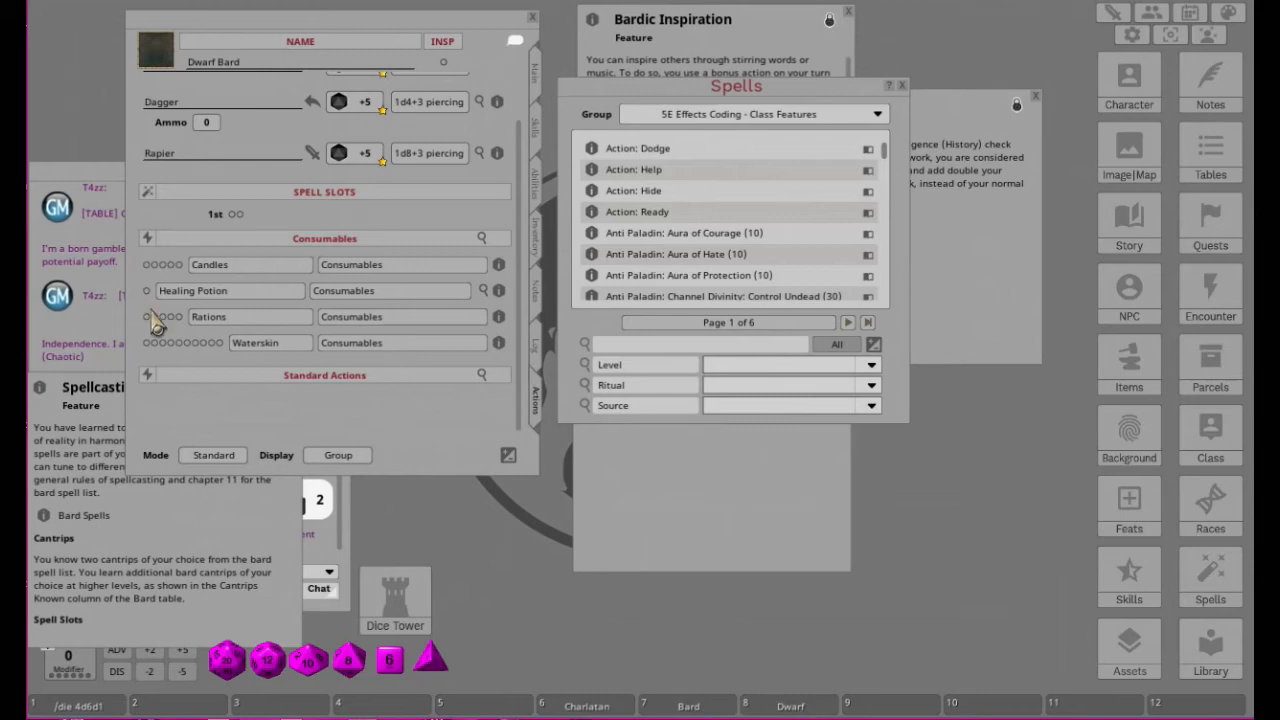
Step: Check the bard's inventory once more and collapse the Consumables group in the actions list
{"action": "left_click", "coordinate": [540, 248]}
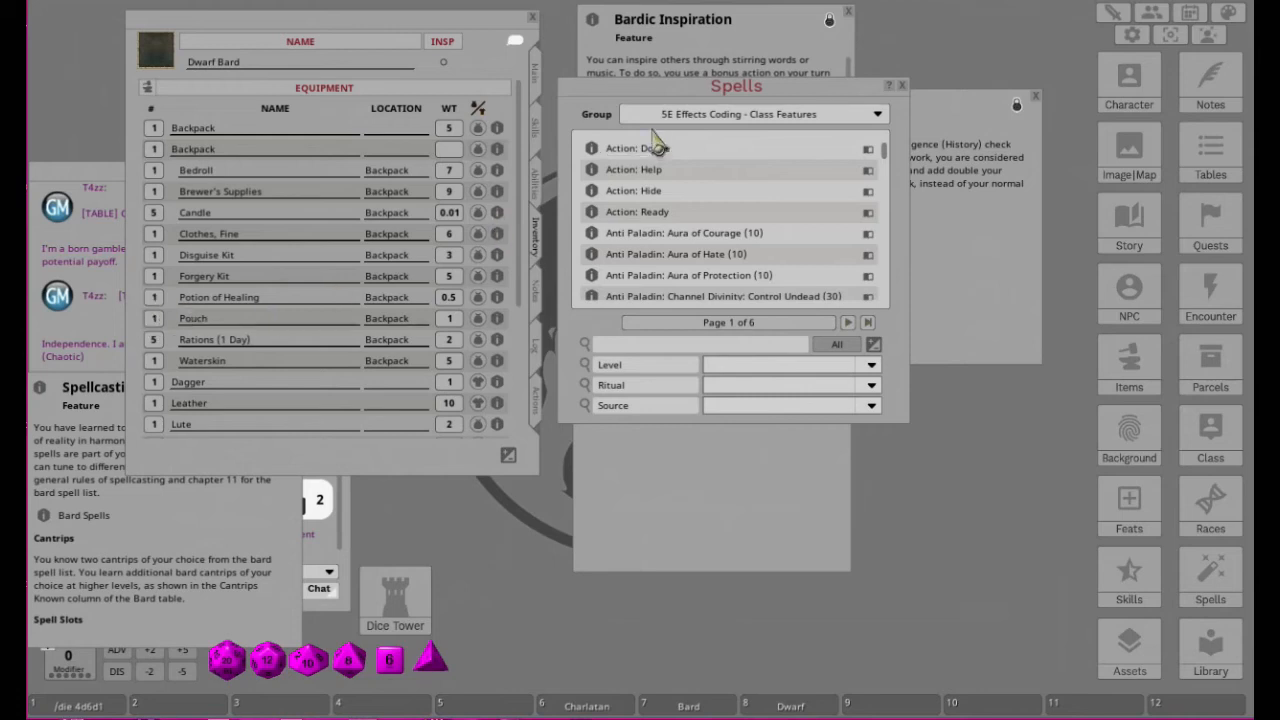
{"action": "left_click", "coordinate": [538, 412]}
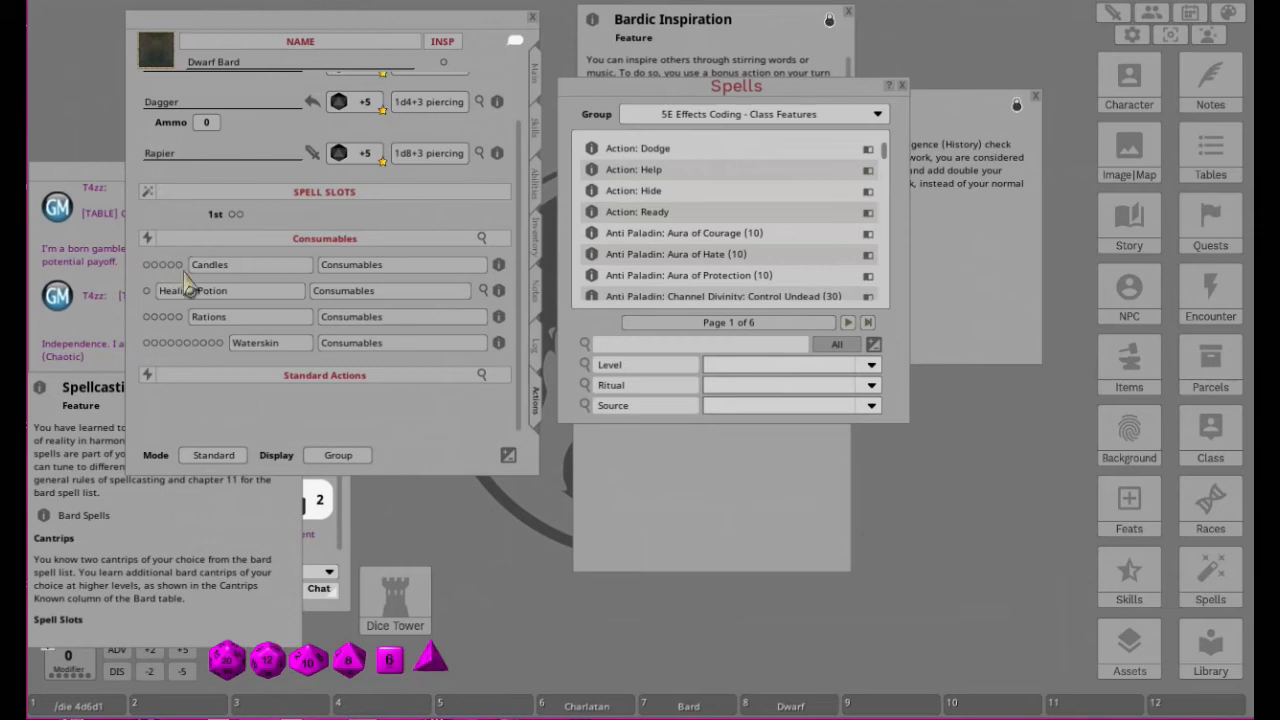
{"action": "left_click", "coordinate": [365, 245]}
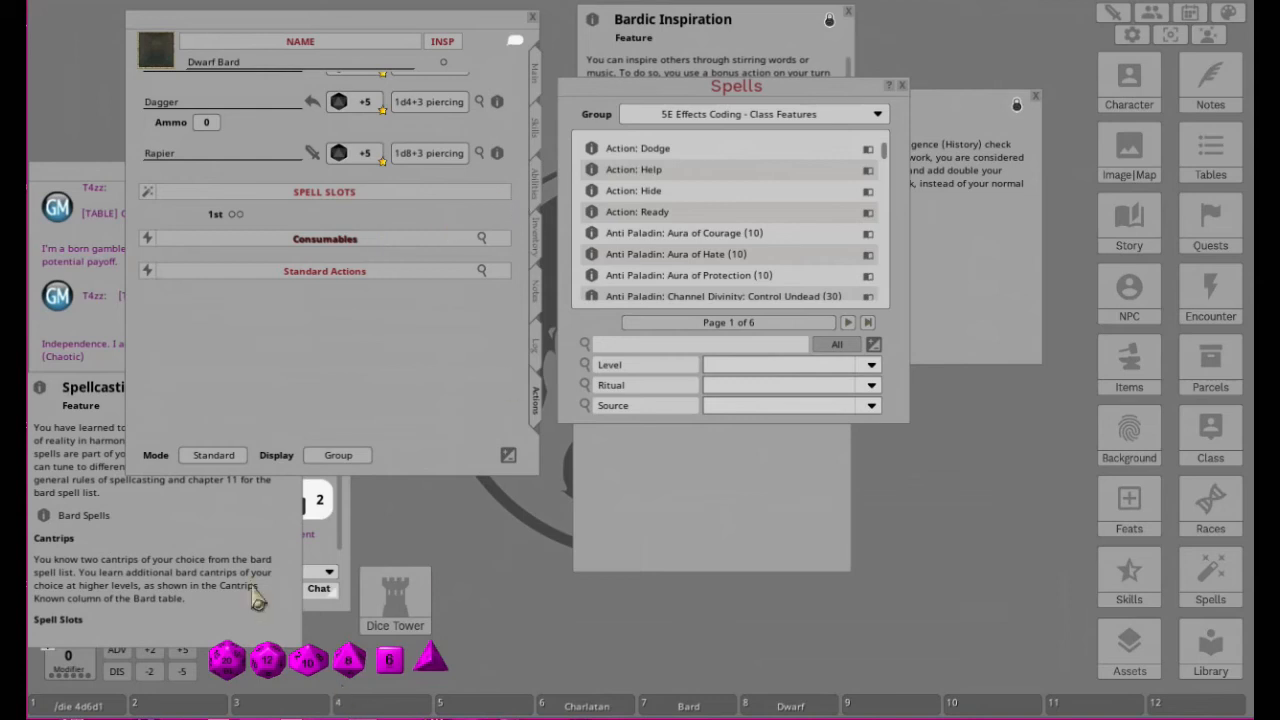
Step: Reposition and widen the Spells window, and filter its class features by the source Bard
{"action": "left_click_drag", "start_coordinate": [894, 86], "coordinate": [936, 71]}
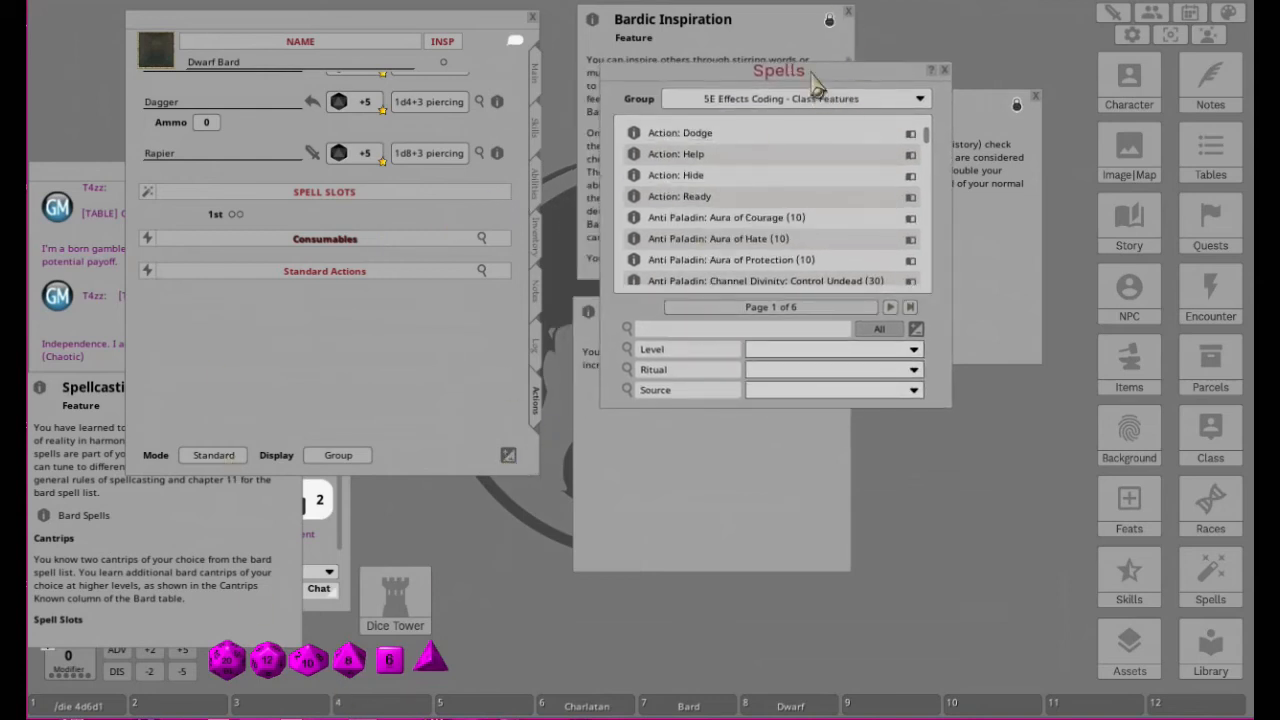
{"action": "left_click_drag", "start_coordinate": [957, 280], "coordinate": [1075, 281]}
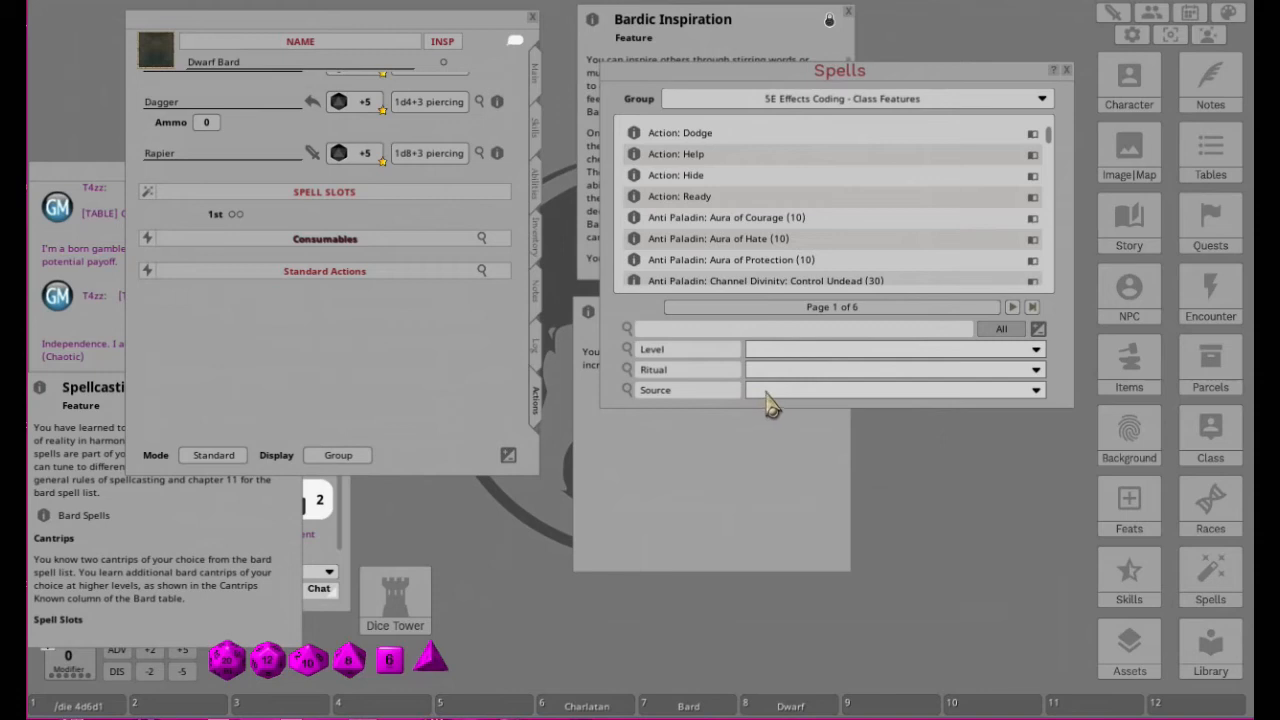
{"action": "left_click", "coordinate": [1036, 392]}
{"action": "left_click", "coordinate": [1036, 392]}
{"action": "left_click", "coordinate": [1036, 393]}
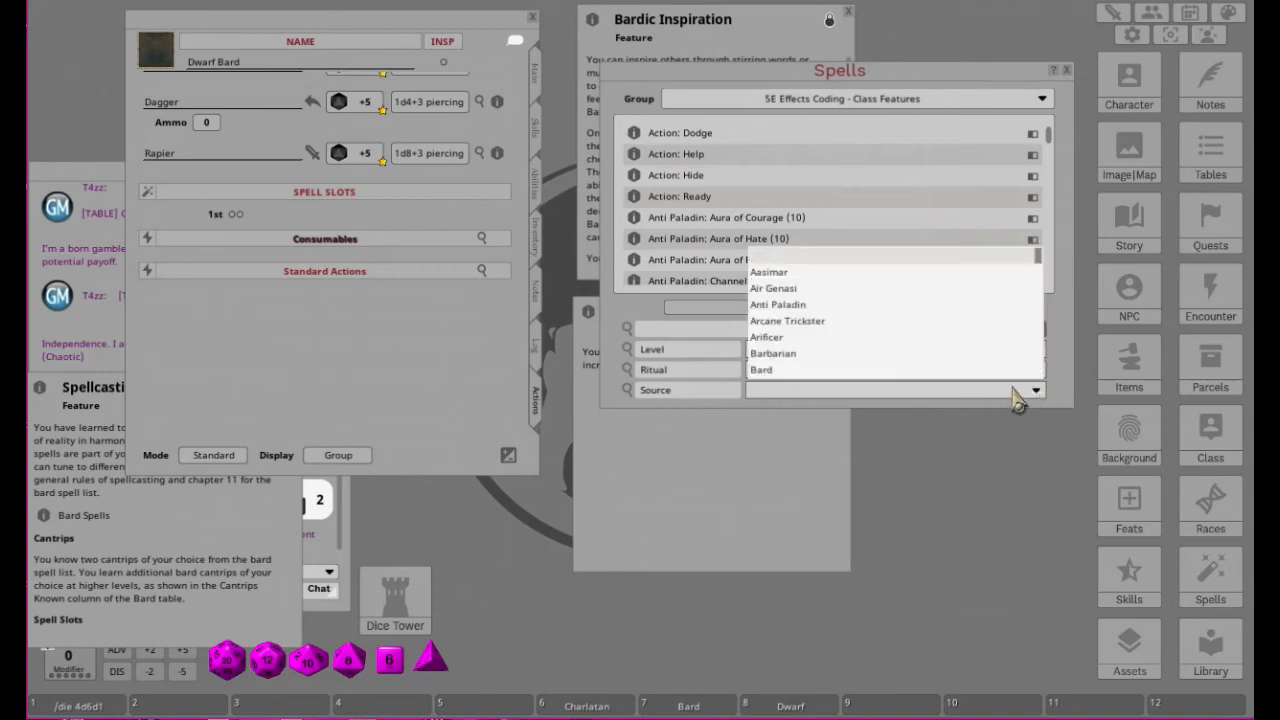
{"action": "left_click", "coordinate": [770, 372]}
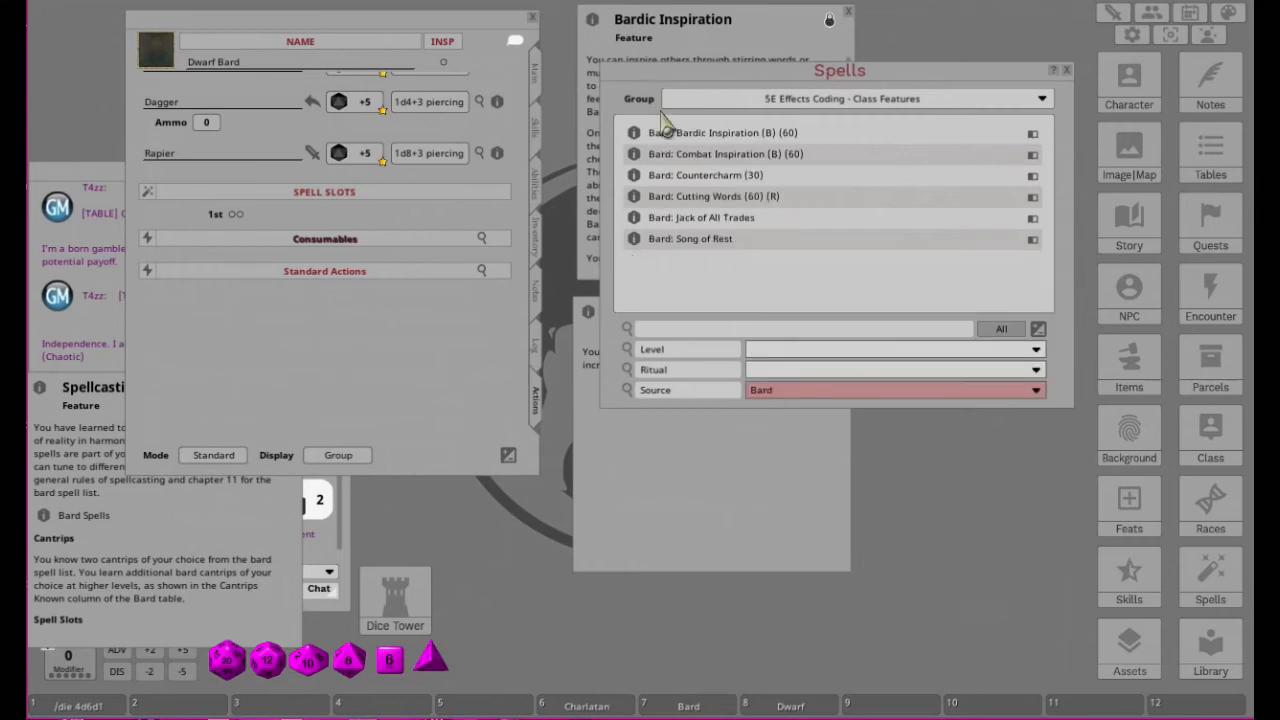
Step: Add "Bard: Bardic Inspiration (B) (60)" to the bard's actions and set its group to "Class Features"
{"action": "left_click_drag", "start_coordinate": [860, 83], "coordinate": [966, 221]}
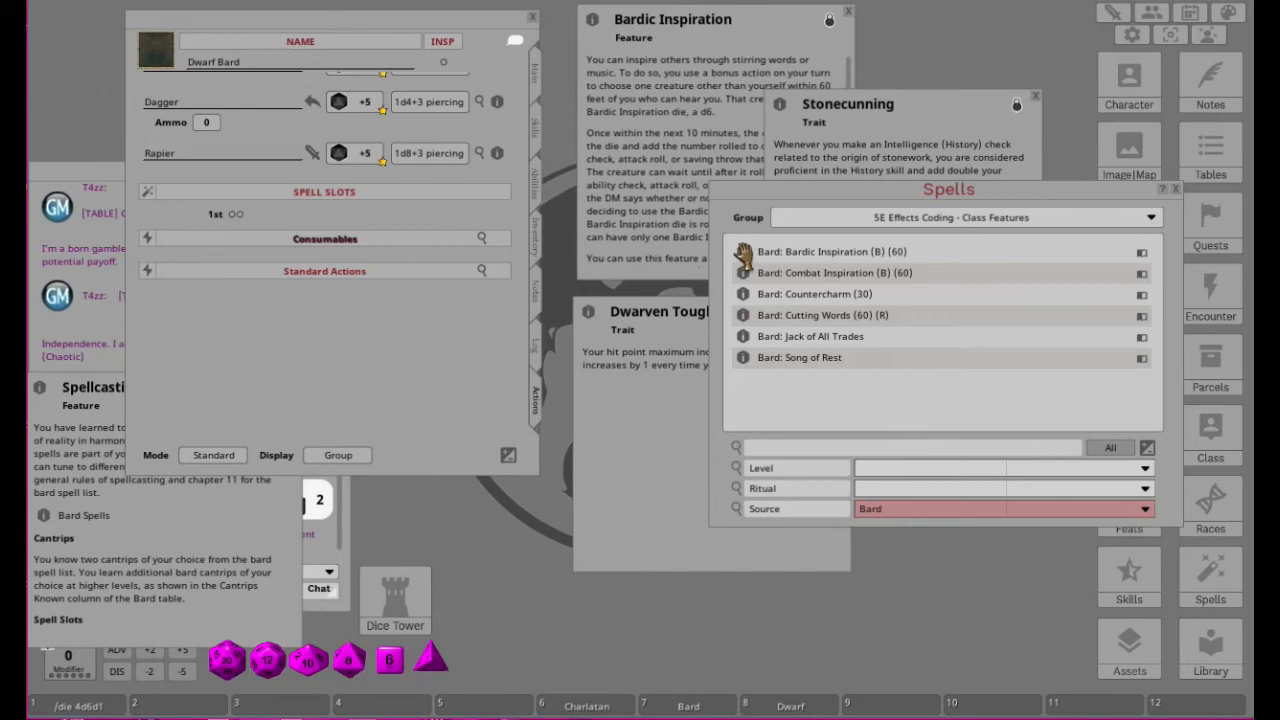
{"action": "left_click_drag", "start_coordinate": [743, 252], "coordinate": [376, 350]}
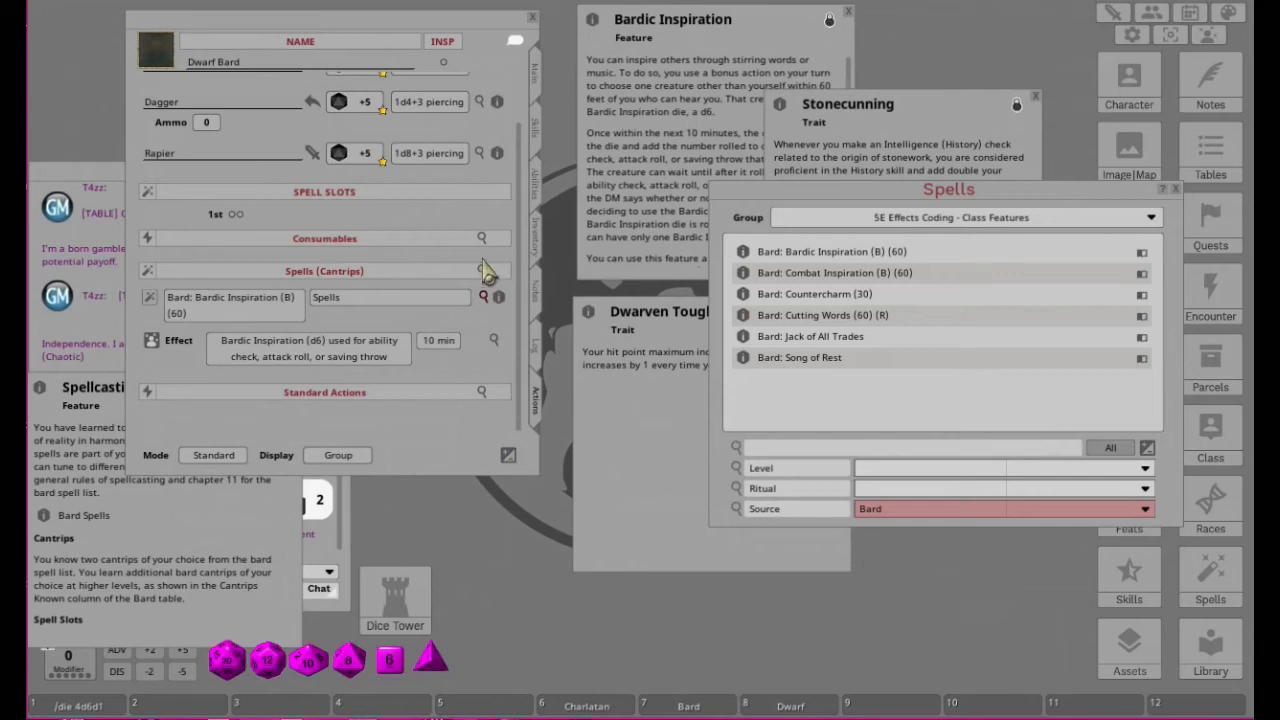
{"action": "left_click", "coordinate": [369, 299]}
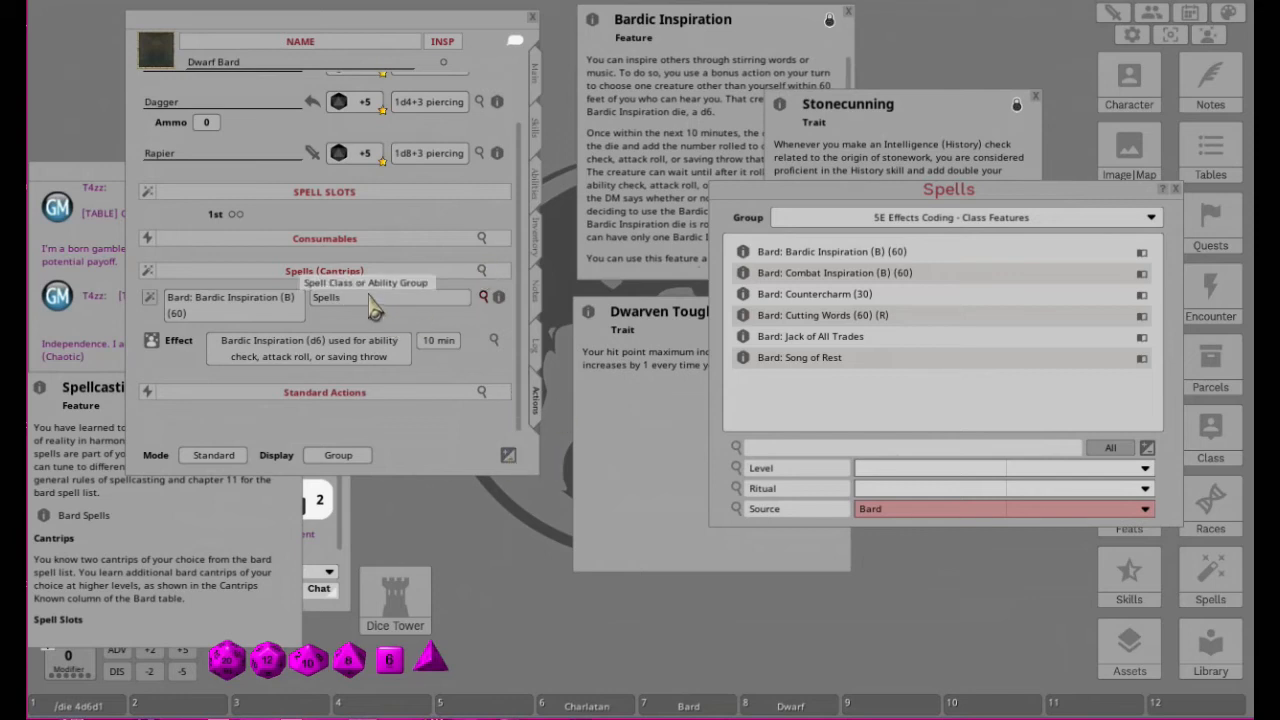
{"action": "type", "text": "Class Features"}
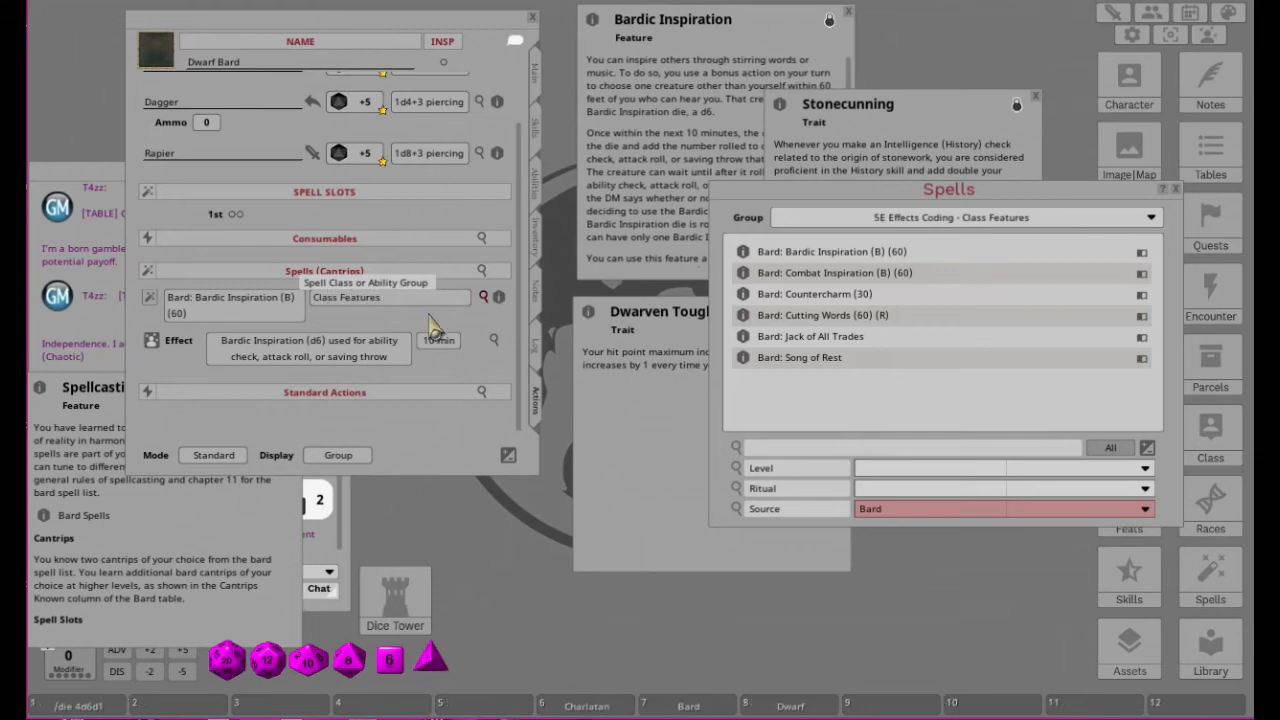
Step: Shorten the power's name to "Bardic Inspiration (B) (60)" and delete the empty Spells group
{"action": "left_click", "coordinate": [275, 312]}
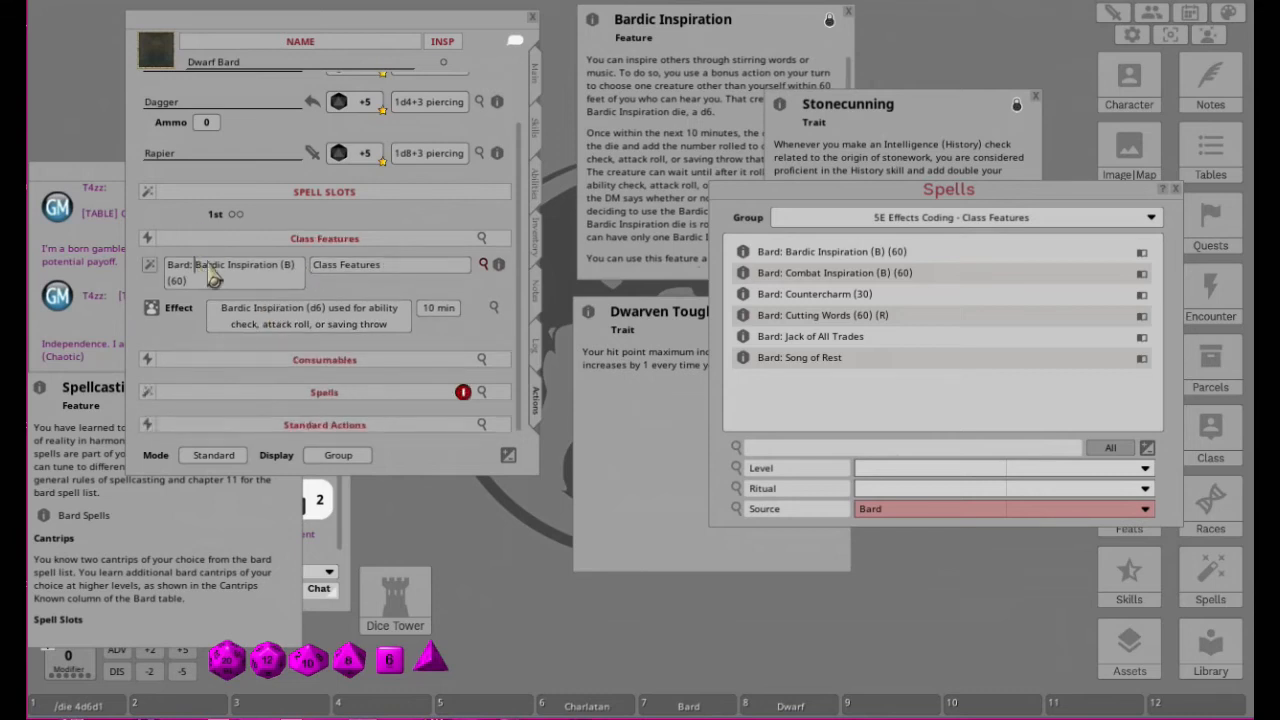
{"action": "key", "text": "BackSpace"}
{"action": "key", "text": "BackSpace"}
{"action": "key", "text": "BackSpace"}
{"action": "key", "text": "BackSpace"}
{"action": "key", "text": "BackSpace"}
{"action": "key", "text": "BackSpace"}
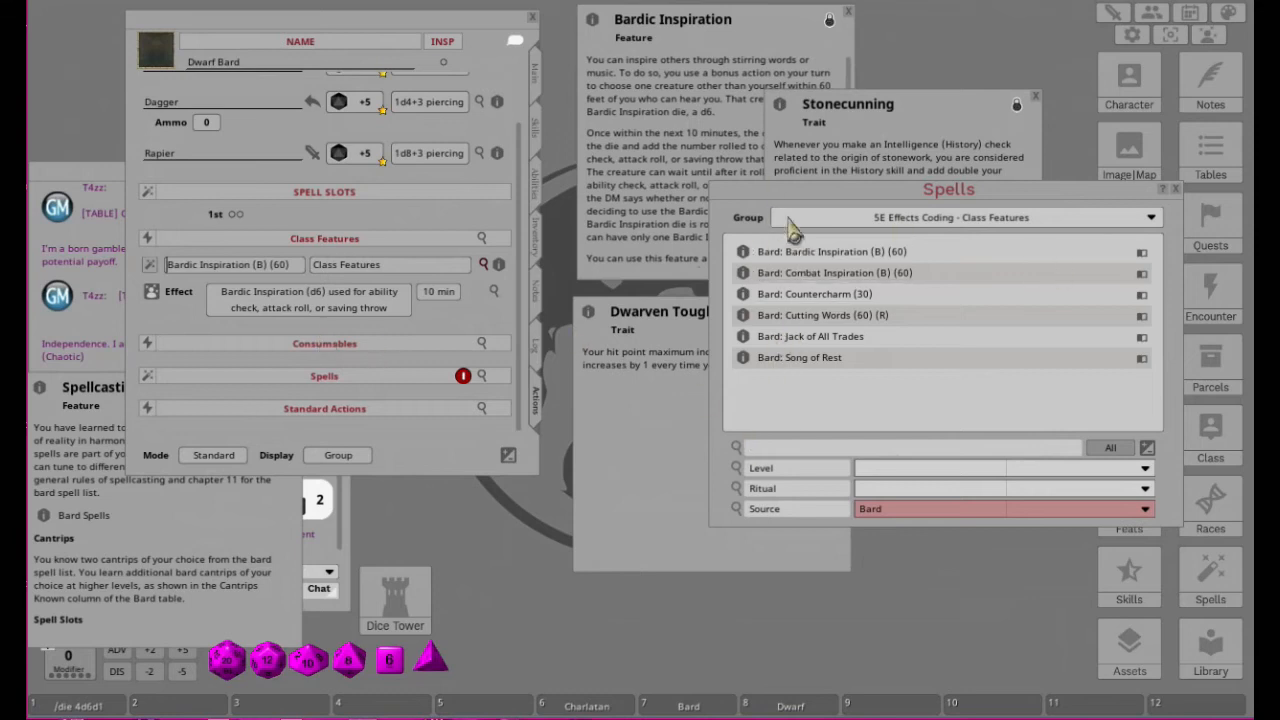
{"action": "left_click", "coordinate": [463, 377]}
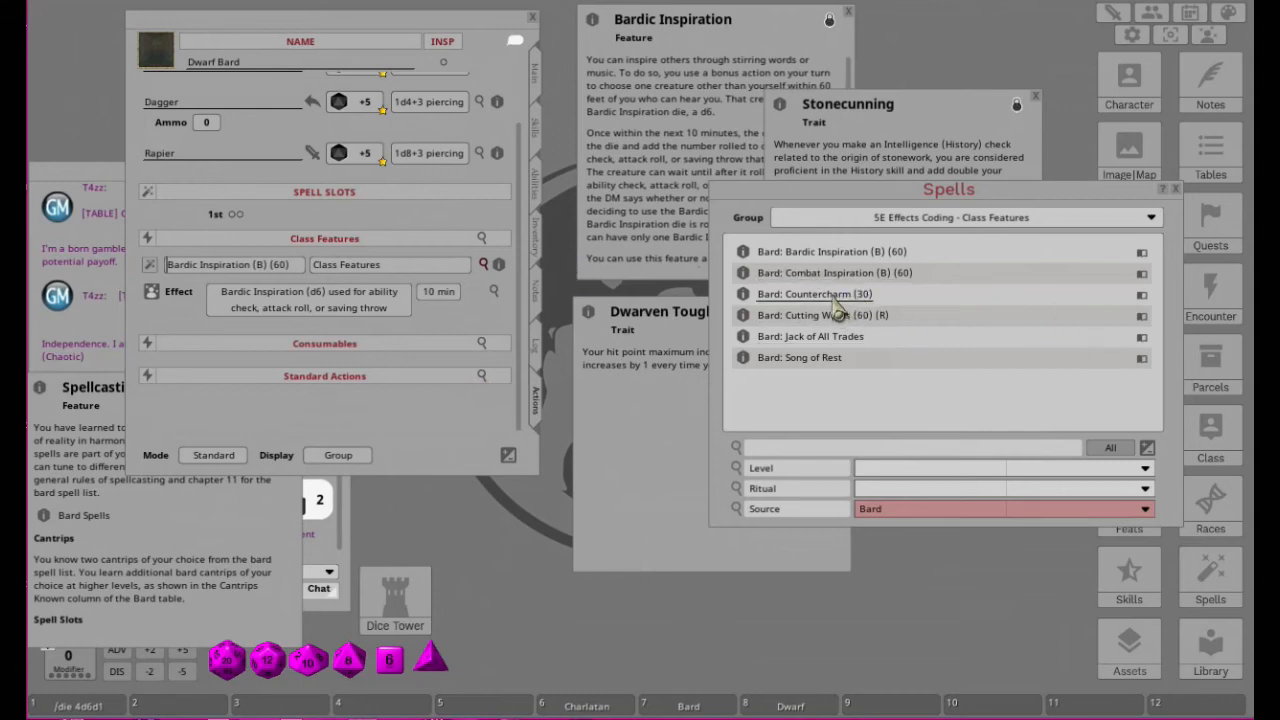
Step: Read the description of the Cutting Words class feature, and close it and the Spells window
{"action": "left_click", "coordinate": [743, 316]}
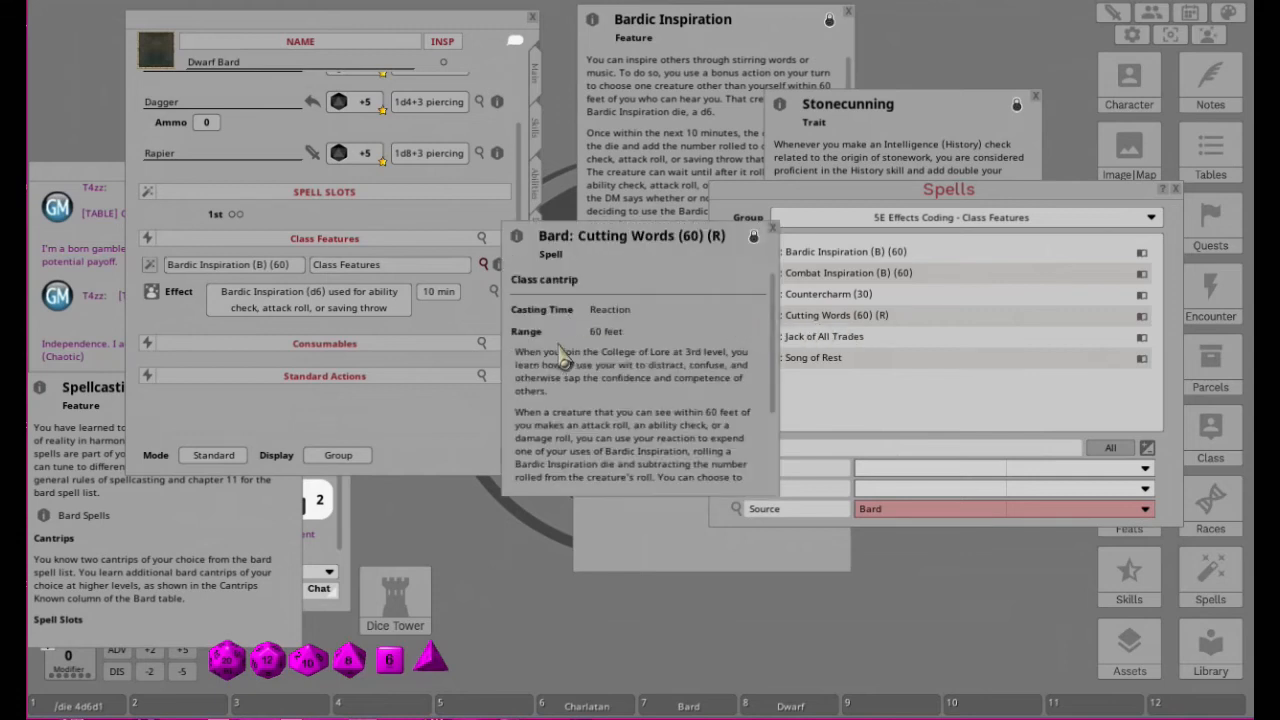
{"action": "scroll", "coordinate": [684, 386], "scroll_direction": "down", "scroll_amount": 3}
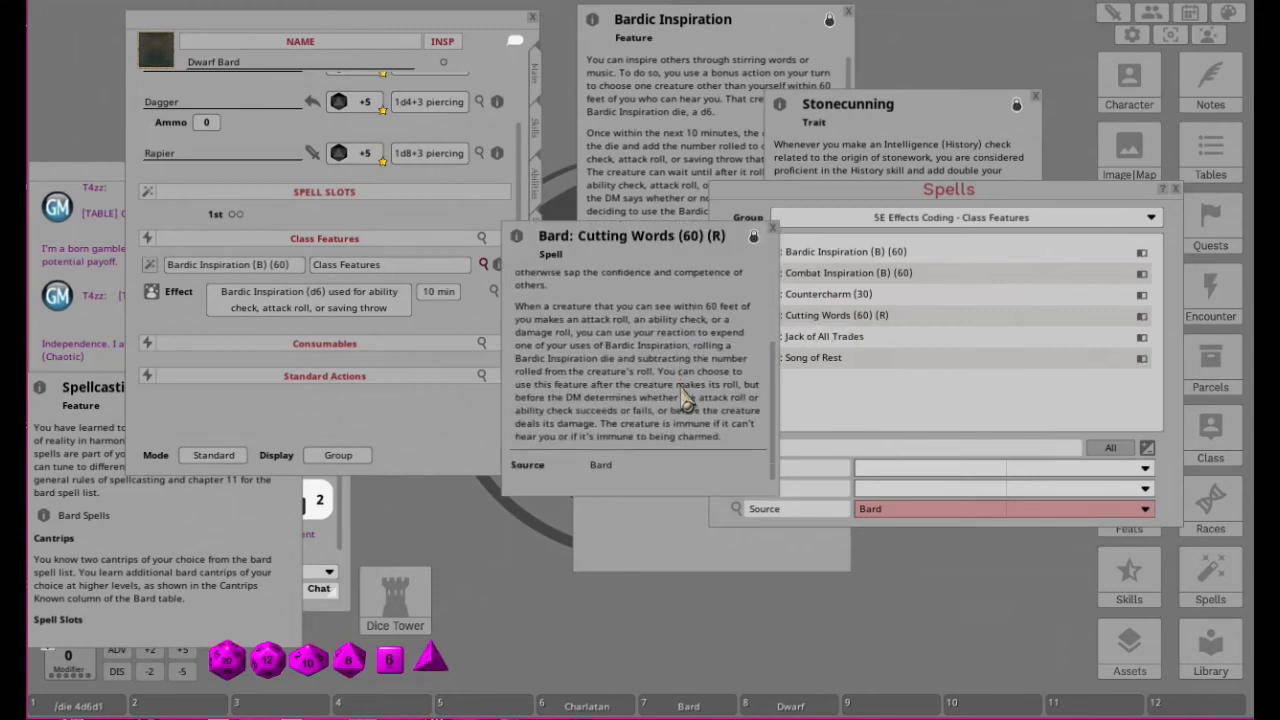
{"action": "scroll", "coordinate": [684, 396], "scroll_direction": "up", "scroll_amount": 3}
{"action": "left_click", "coordinate": [772, 230]}
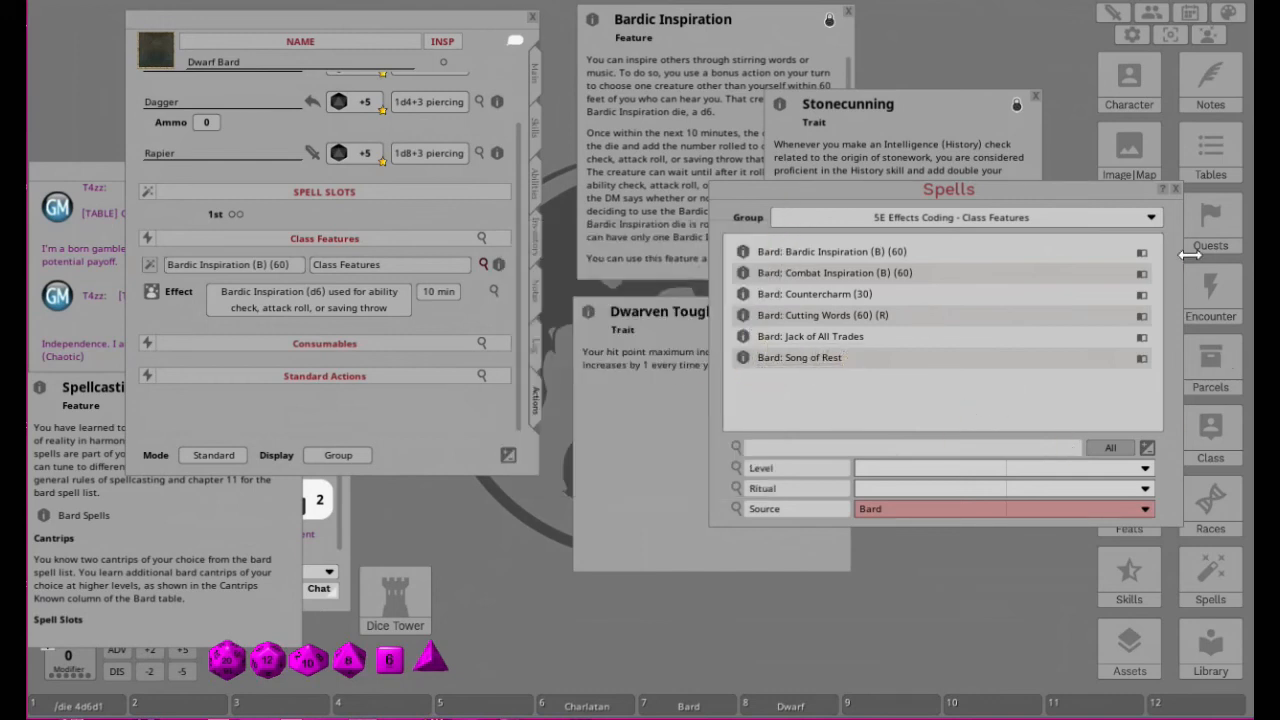
{"action": "left_click", "coordinate": [1177, 190]}
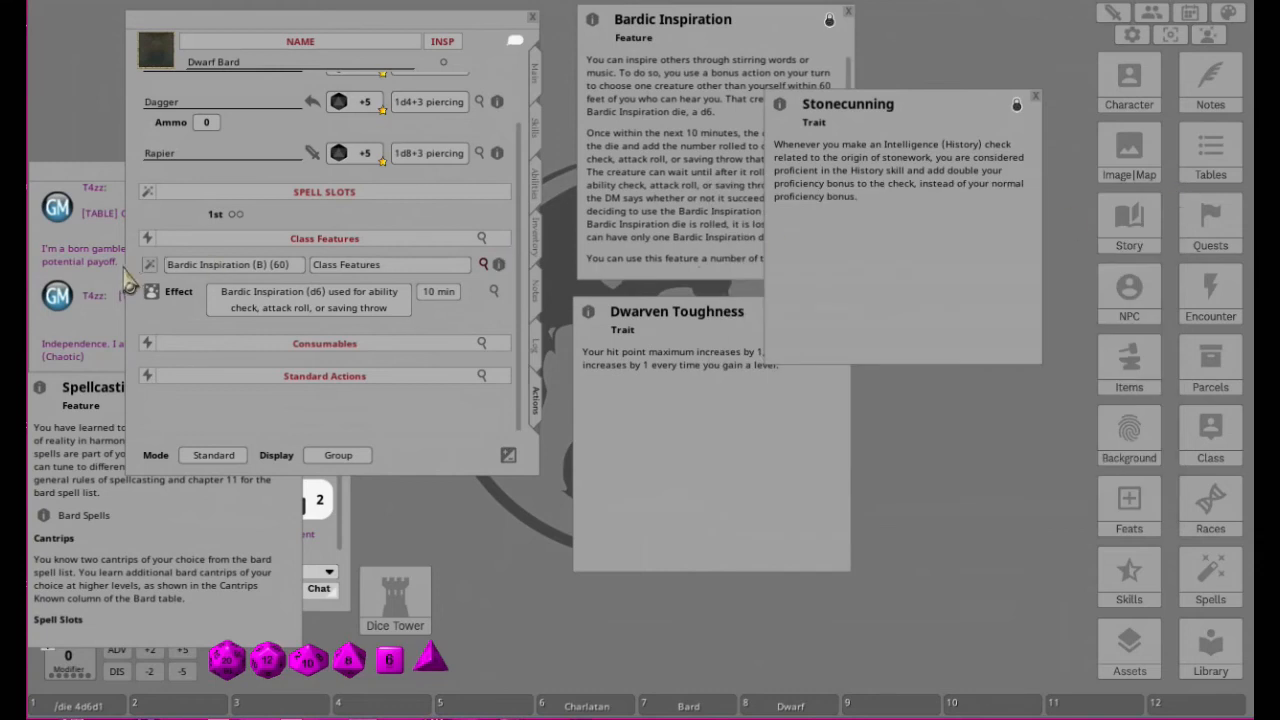
Step: Collapse the effect details of Bardic Inspiration, and open and close the settings of the Class Features group
{"action": "left_click", "coordinate": [483, 264]}
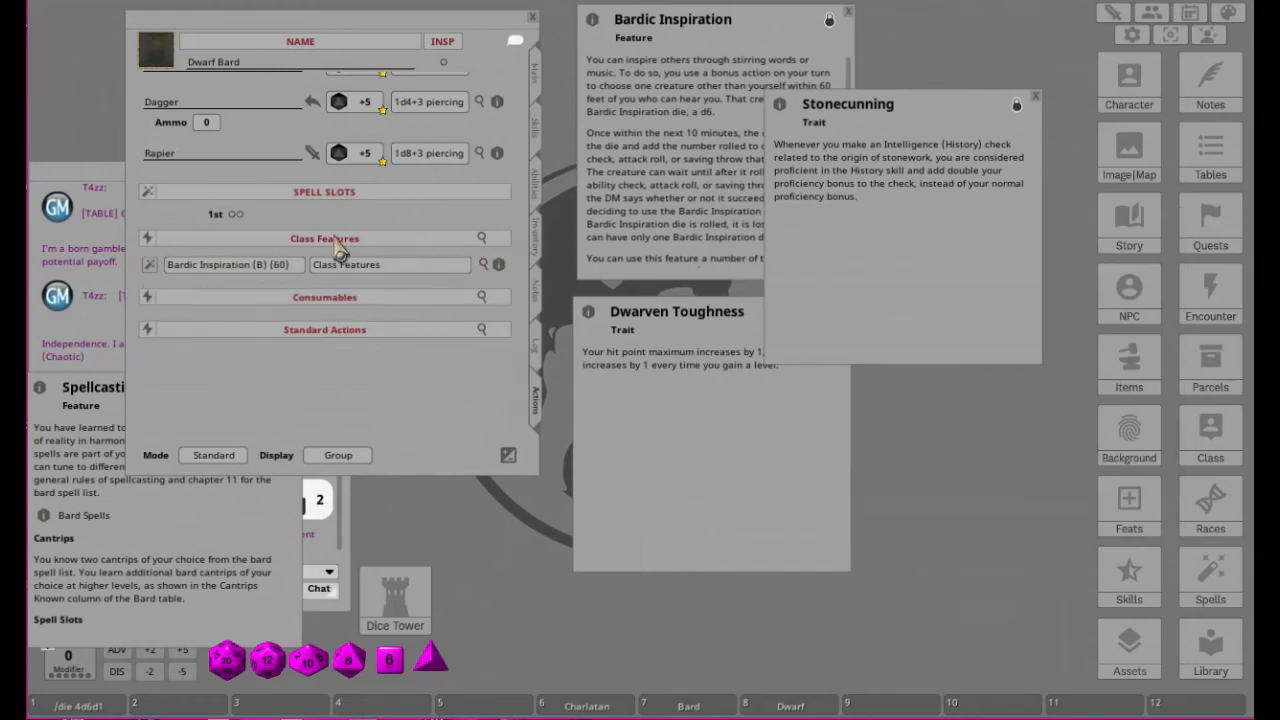
{"action": "left_click", "coordinate": [483, 239]}
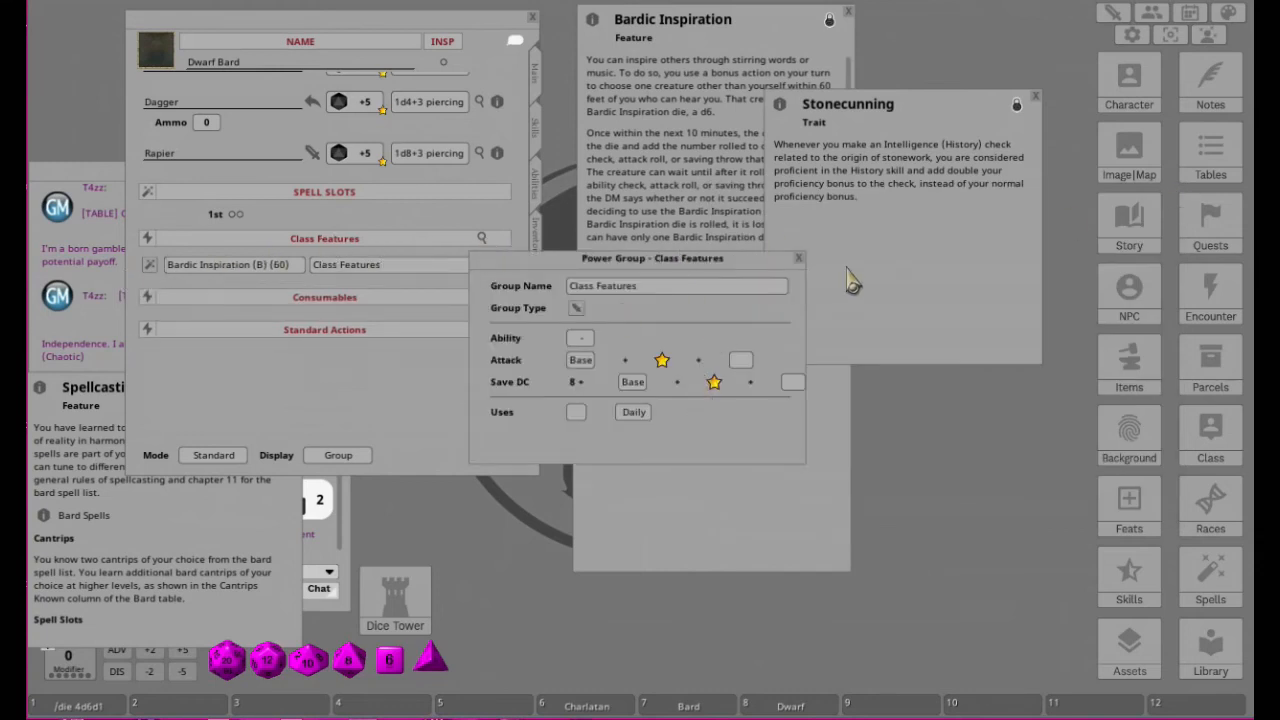
{"action": "left_click", "coordinate": [799, 259]}
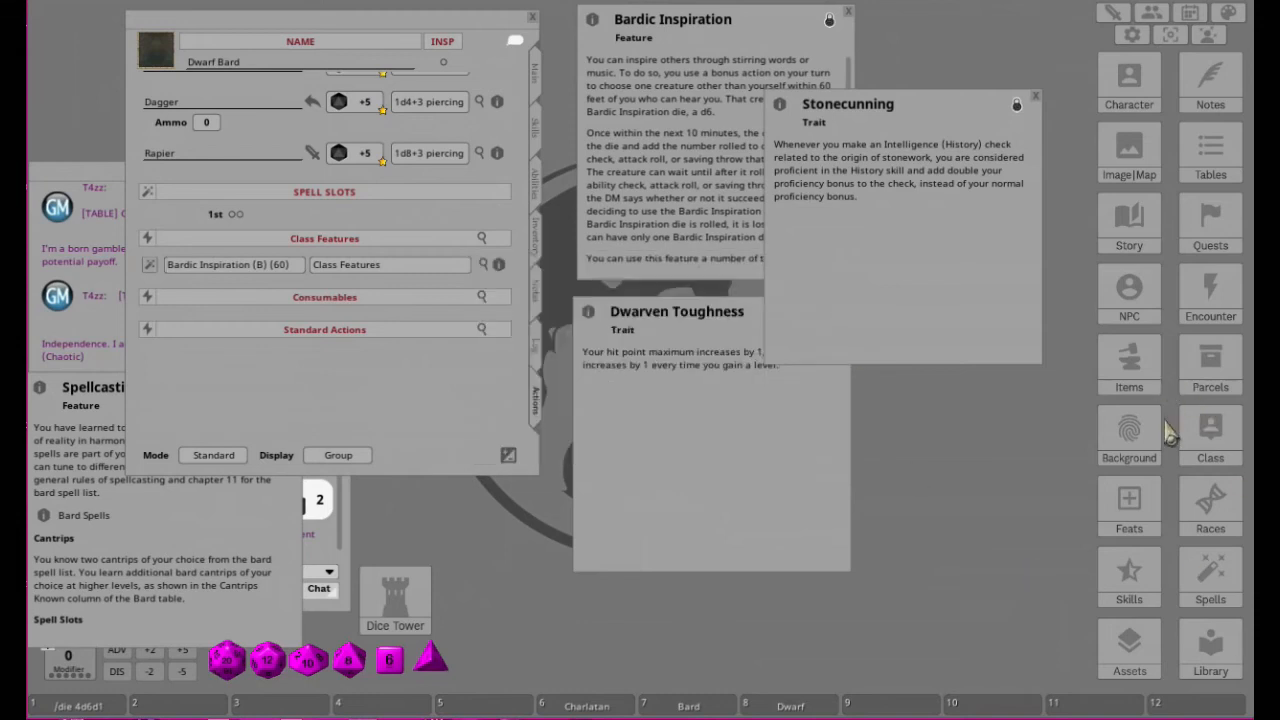
Step: Reopen the Spells window, close the Bardic Inspiration description, and place the Dwarven Toughness and Stonecunning descriptions side by side
{"action": "left_click", "coordinate": [1214, 570]}
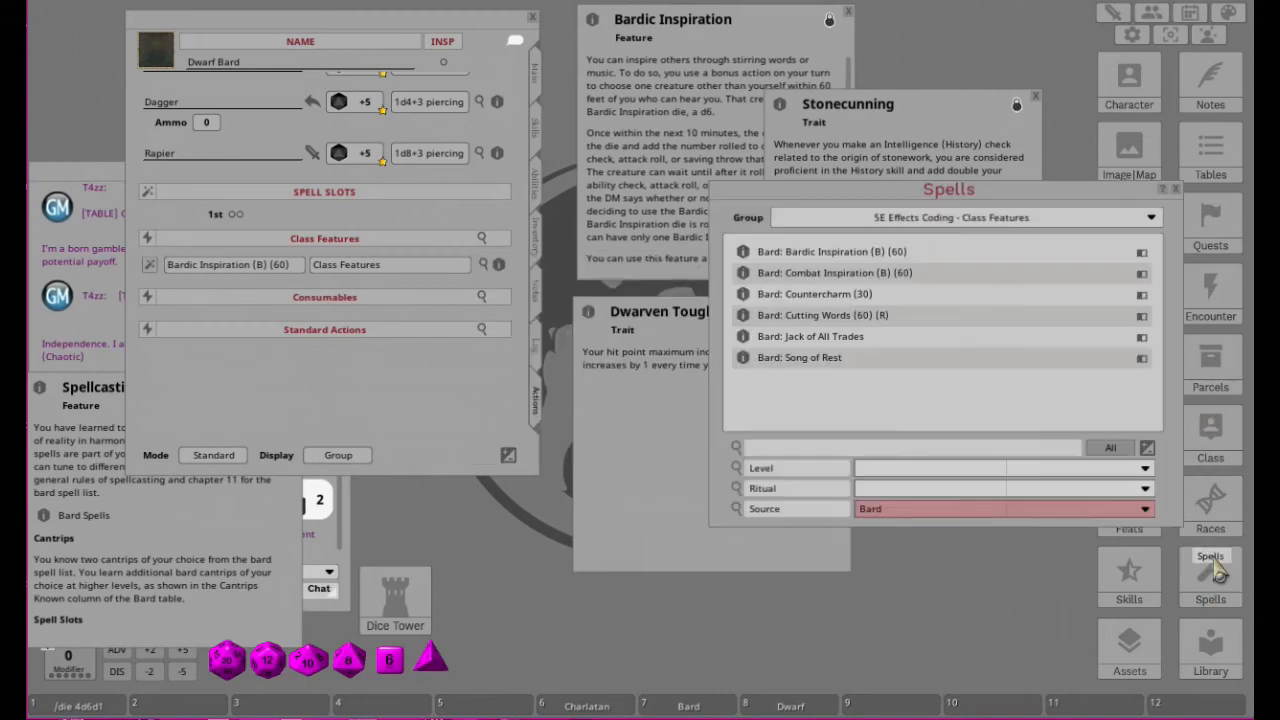
{"action": "left_click", "coordinate": [848, 14]}
{"action": "left_click_drag", "start_coordinate": [870, 104], "coordinate": [910, 24]}
{"action": "left_click_drag", "start_coordinate": [662, 334], "coordinate": [663, 36]}
{"action": "left_click_drag", "start_coordinate": [971, 34], "coordinate": [1028, 22]}
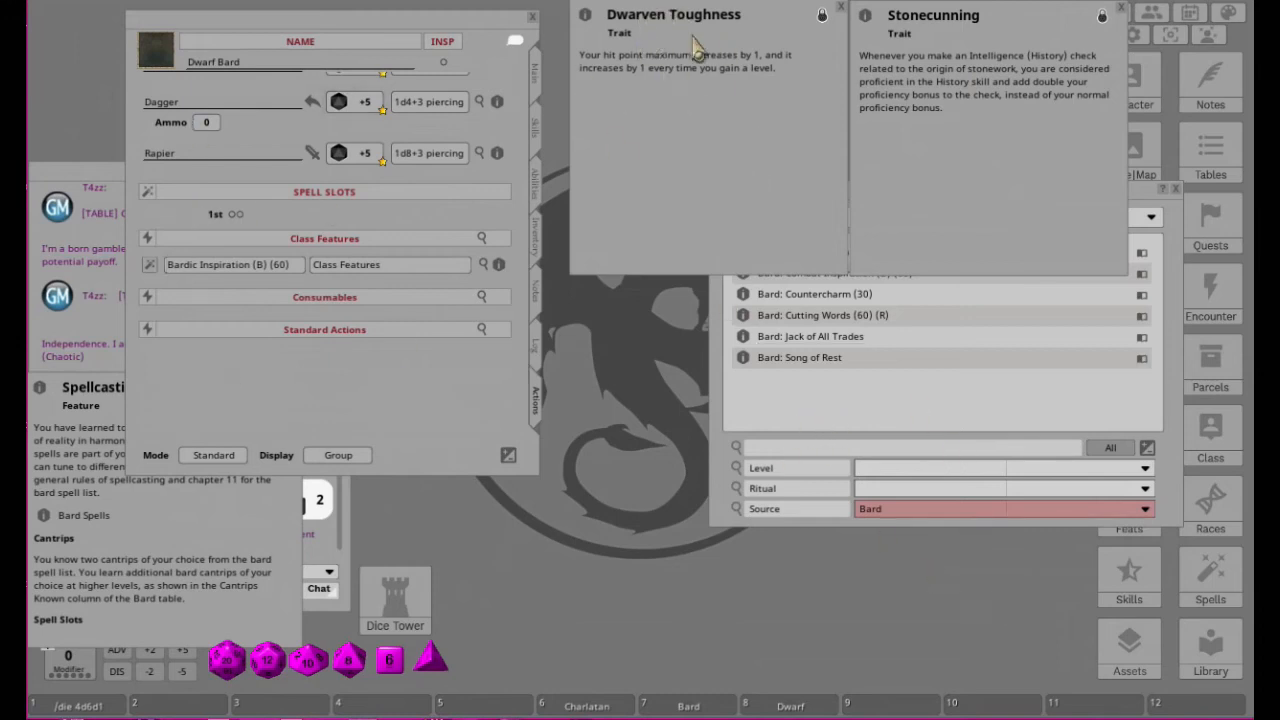
Step: Reposition the Spells window, and show the group "5E Effects Coding - Race Traits" filtered by the source Dwarf
{"action": "left_click", "coordinate": [716, 512]}
{"action": "left_click_drag", "start_coordinate": [940, 205], "coordinate": [868, 211]}
{"action": "left_click", "coordinate": [810, 530]}
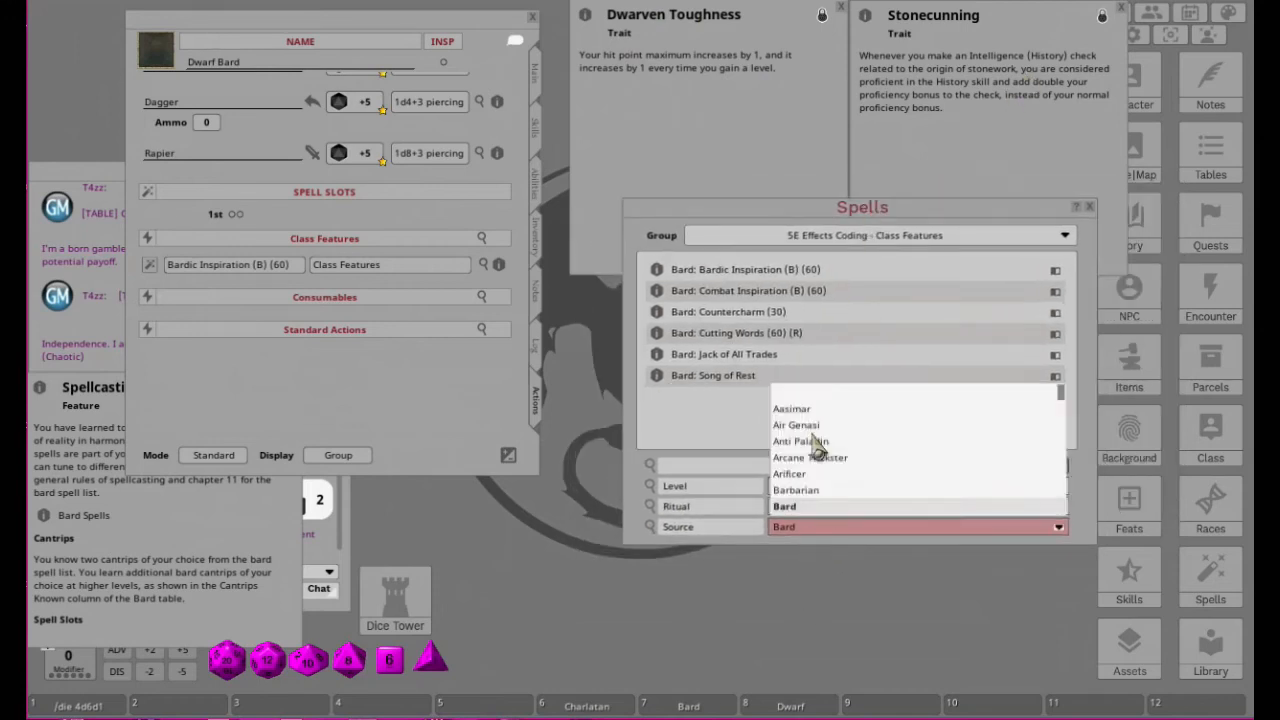
{"action": "left_click", "coordinate": [915, 240]}
{"action": "left_click", "coordinate": [833, 300]}
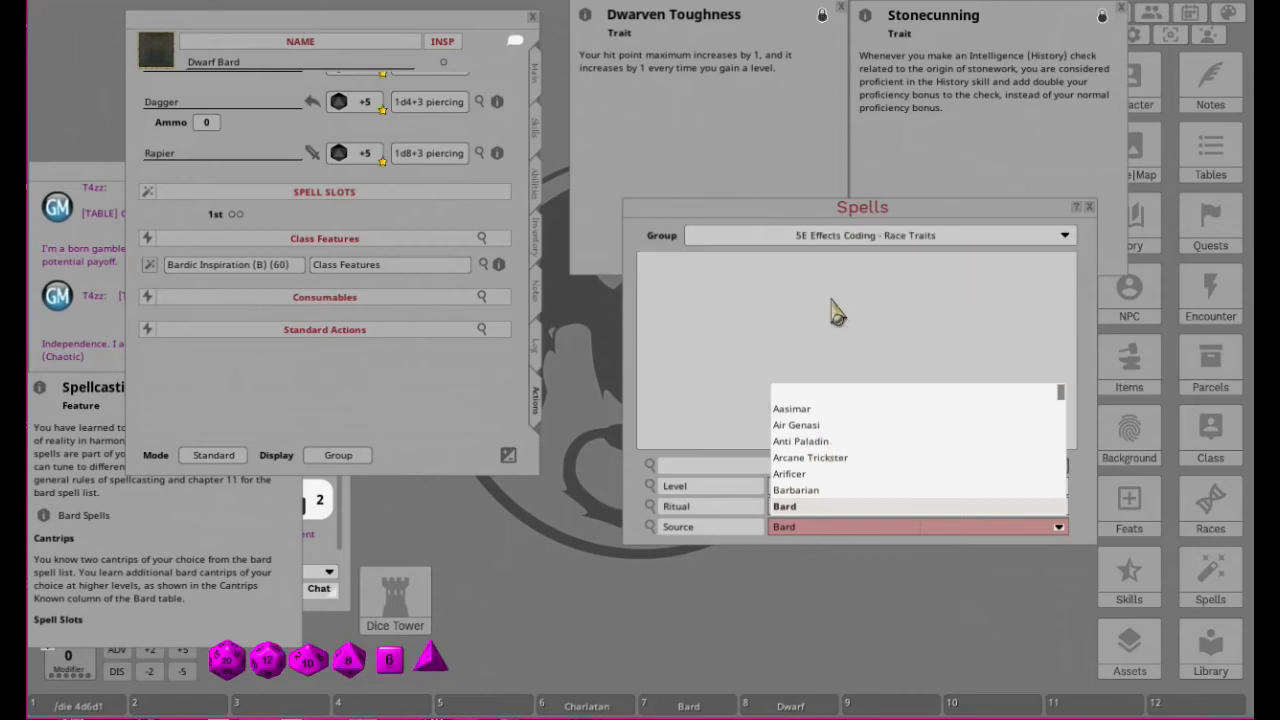
{"action": "scroll", "coordinate": [840, 462], "scroll_direction": "down", "scroll_amount": 3}
{"action": "scroll", "coordinate": [845, 462], "scroll_direction": "down", "scroll_amount": 6}
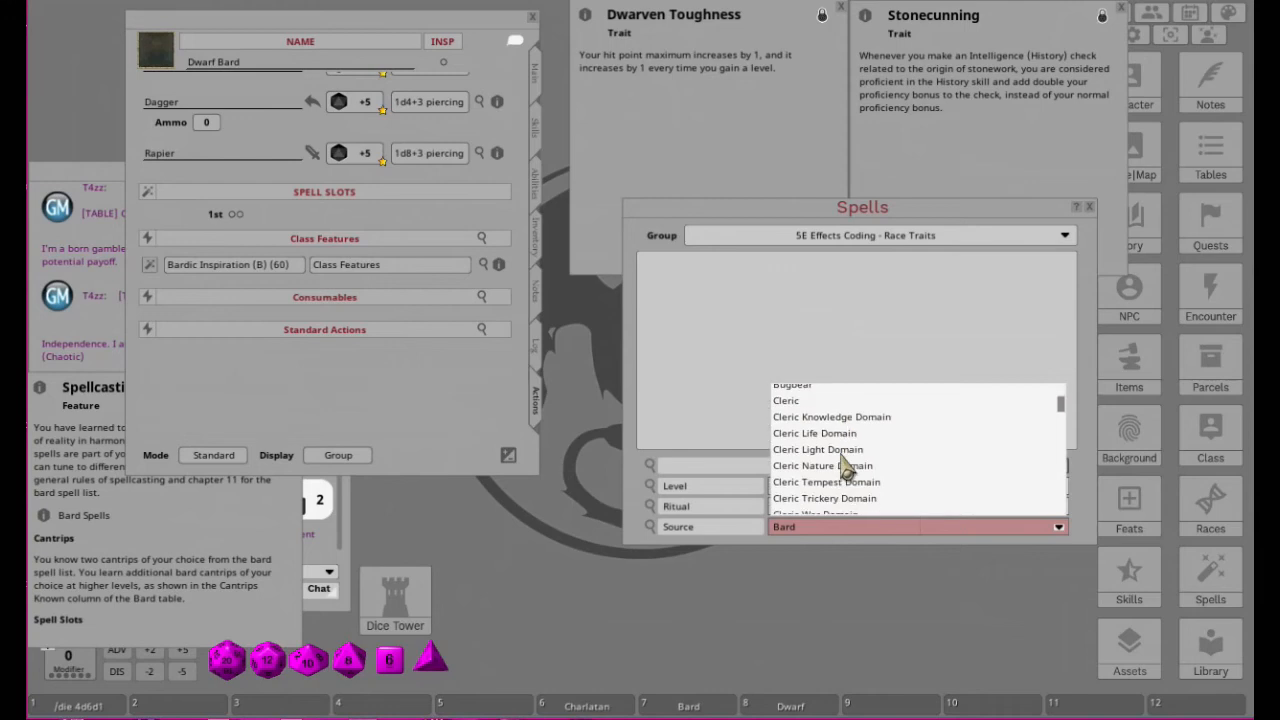
{"action": "scroll", "coordinate": [818, 430], "scroll_direction": "down", "scroll_amount": 1}
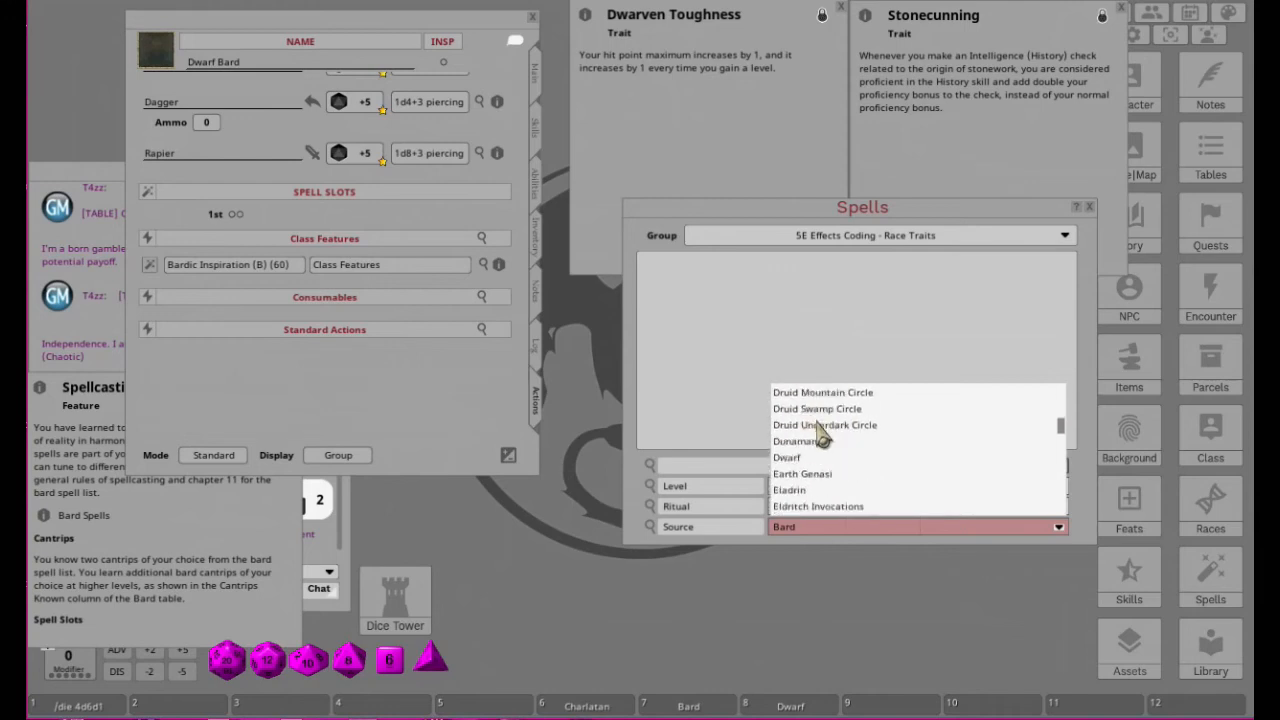
{"action": "left_click", "coordinate": [800, 457]}
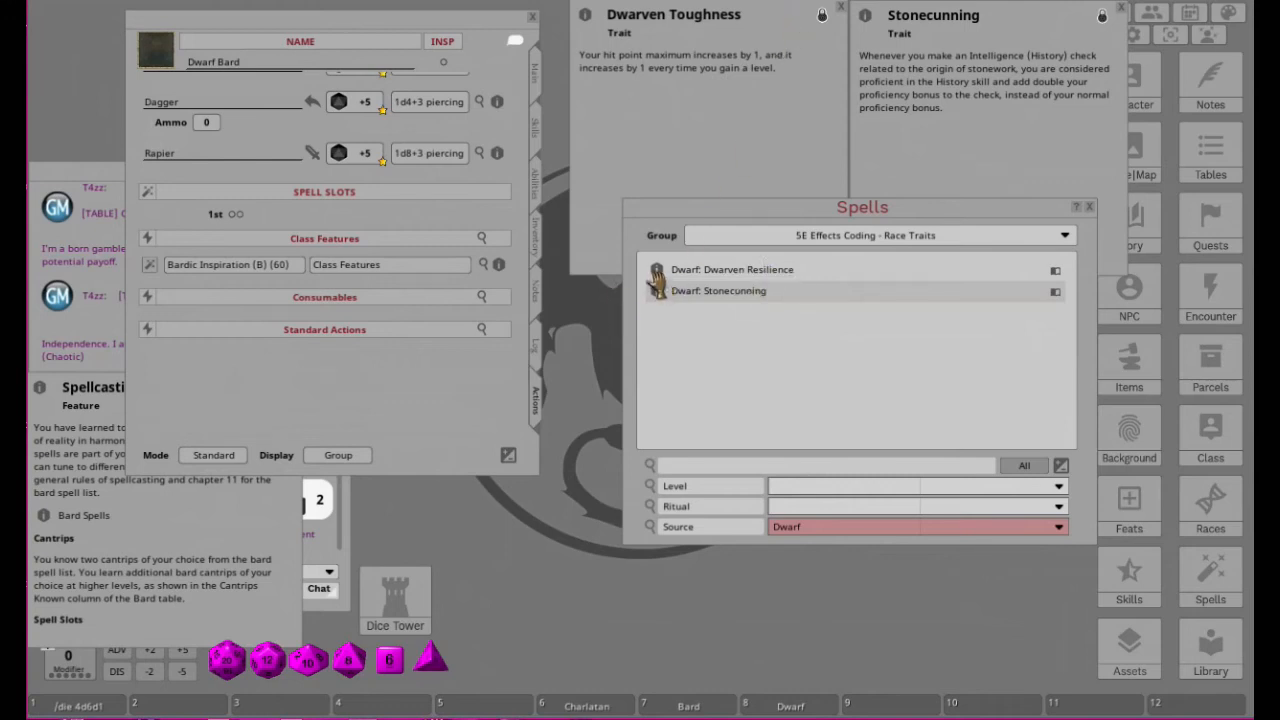
Step: Read the Dwarven Resilience trait description from the character's abilities, close it and return to the actions
{"action": "left_click_drag", "start_coordinate": [657, 278], "coordinate": [578, 190]}
{"action": "left_click_drag", "start_coordinate": [538, 190], "coordinate": [495, 185]}
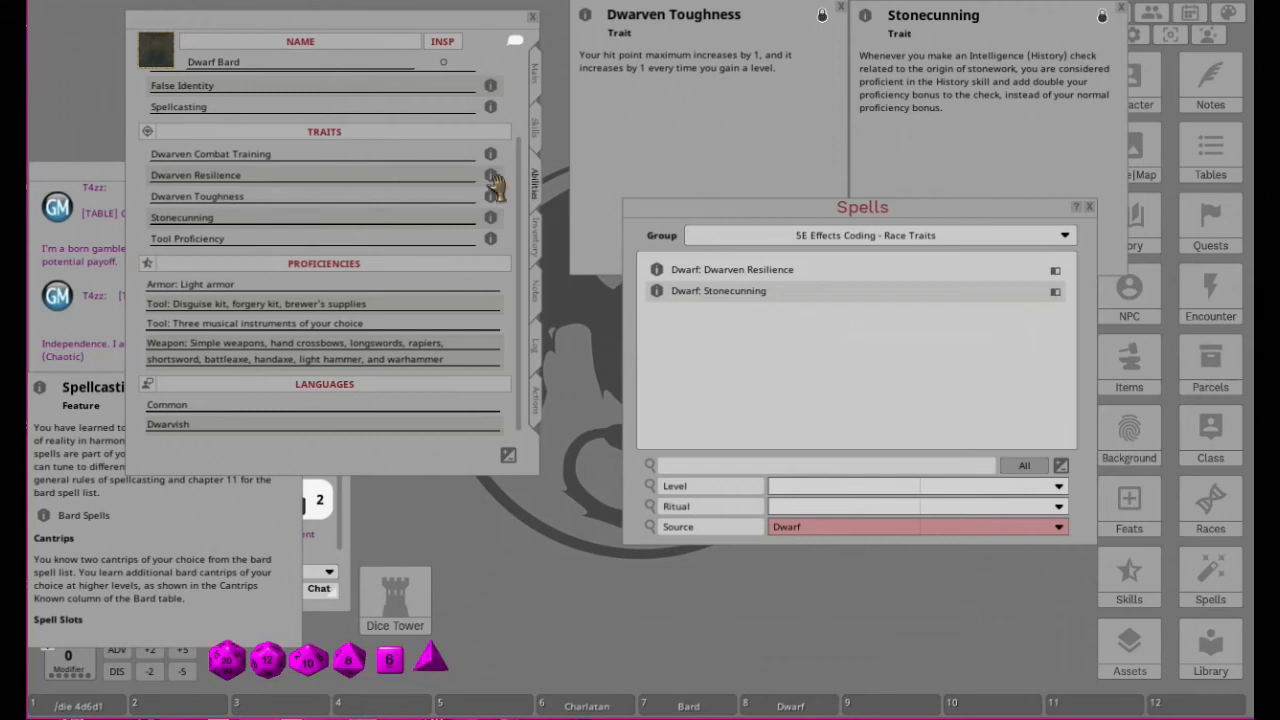
{"action": "left_click", "coordinate": [493, 180]}
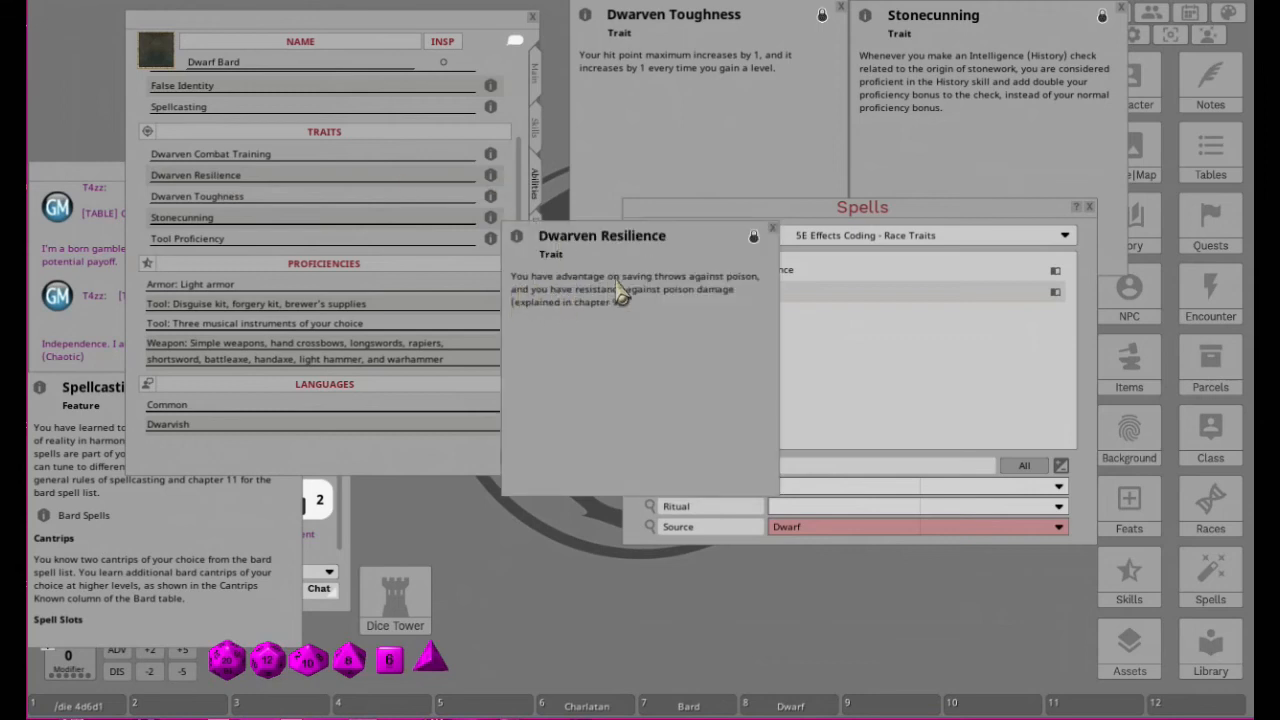
{"action": "left_click", "coordinate": [774, 229]}
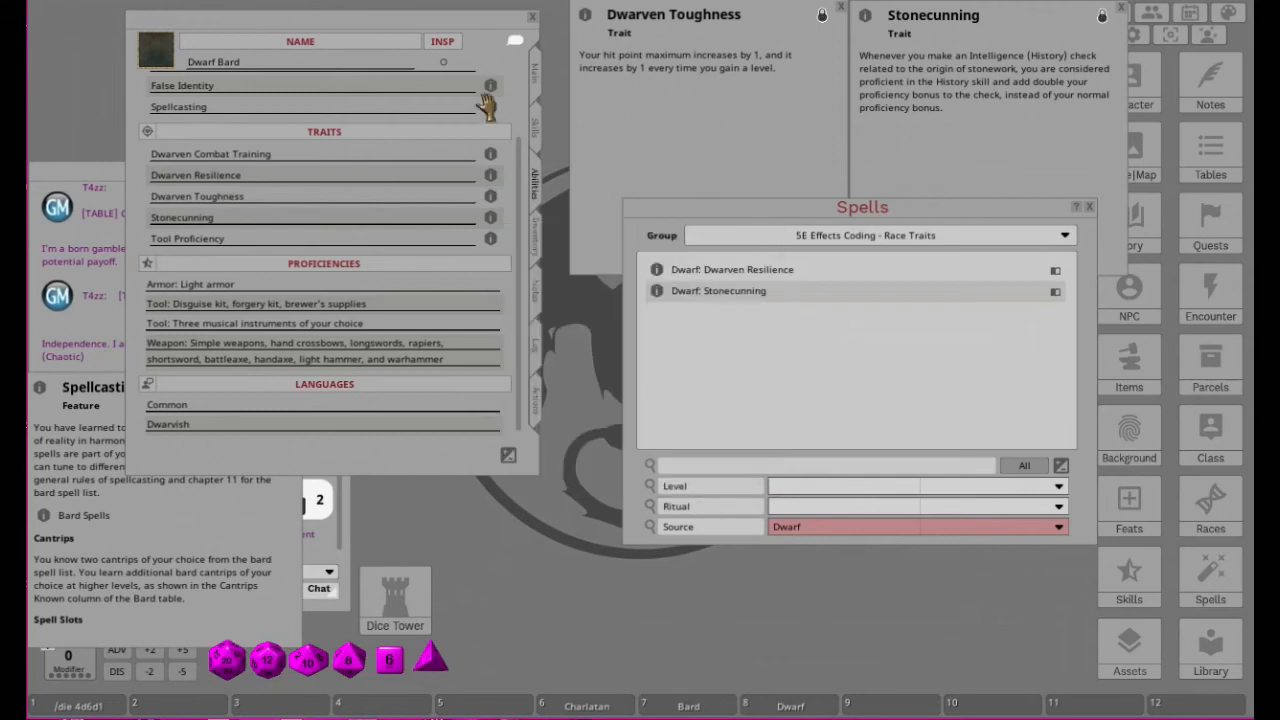
{"action": "left_click", "coordinate": [538, 412]}
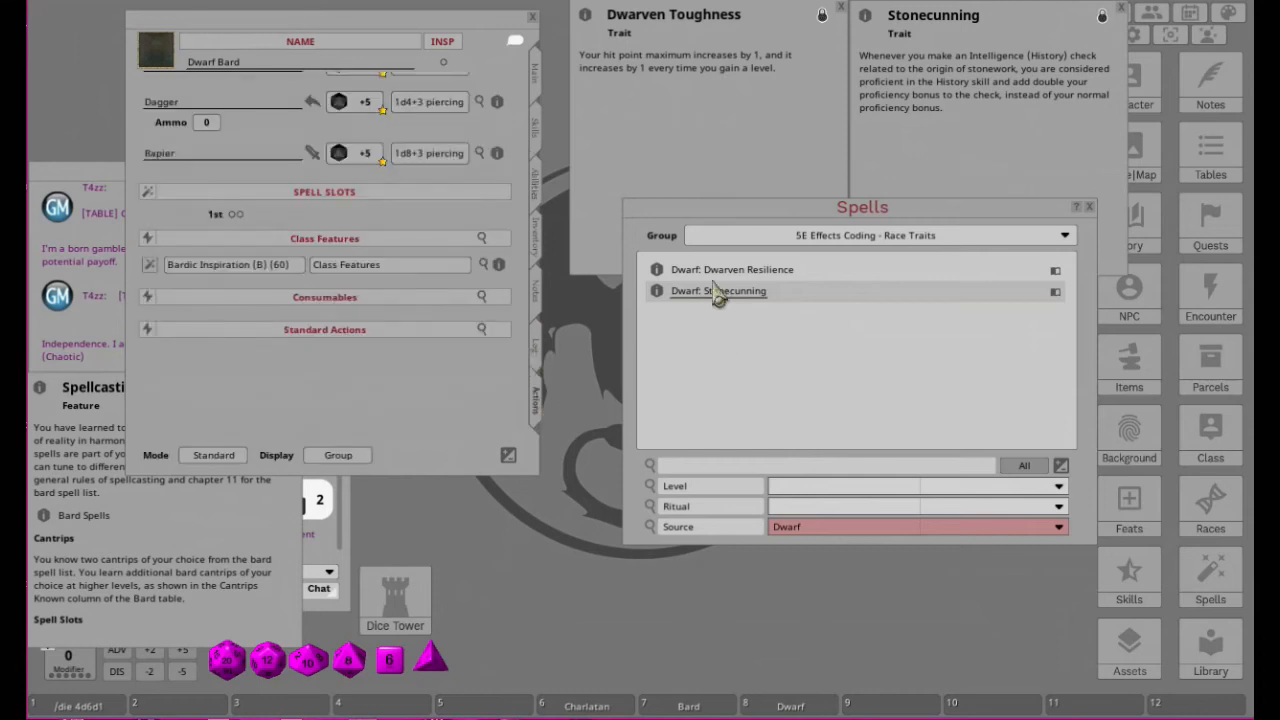
Step: Add "Dwarf: Dwarven Resilience" and "Dwarf: Stonecunning" to the character's actions, and set Dwarven Resilience's group to "Race Traits"
{"action": "left_click_drag", "start_coordinate": [659, 275], "coordinate": [390, 390]}
{"action": "left_click_drag", "start_coordinate": [659, 305], "coordinate": [380, 342]}
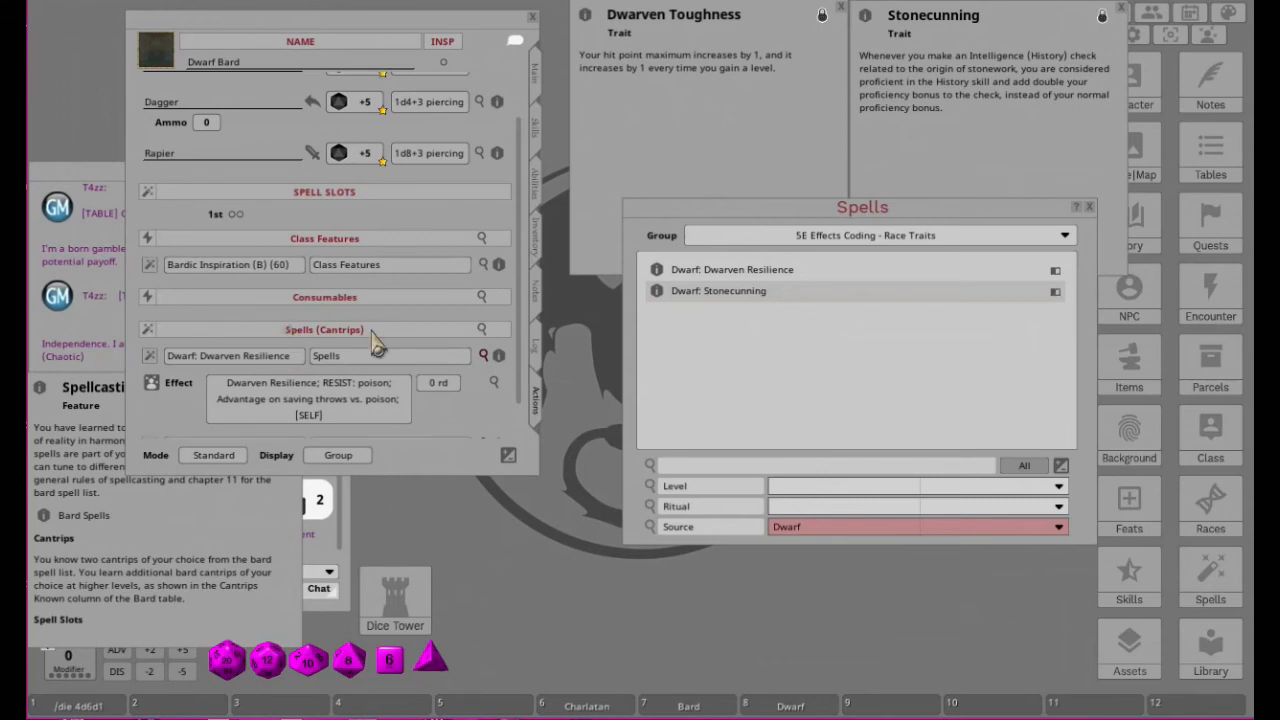
{"action": "scroll", "coordinate": [365, 350], "scroll_direction": "down", "scroll_amount": 3}
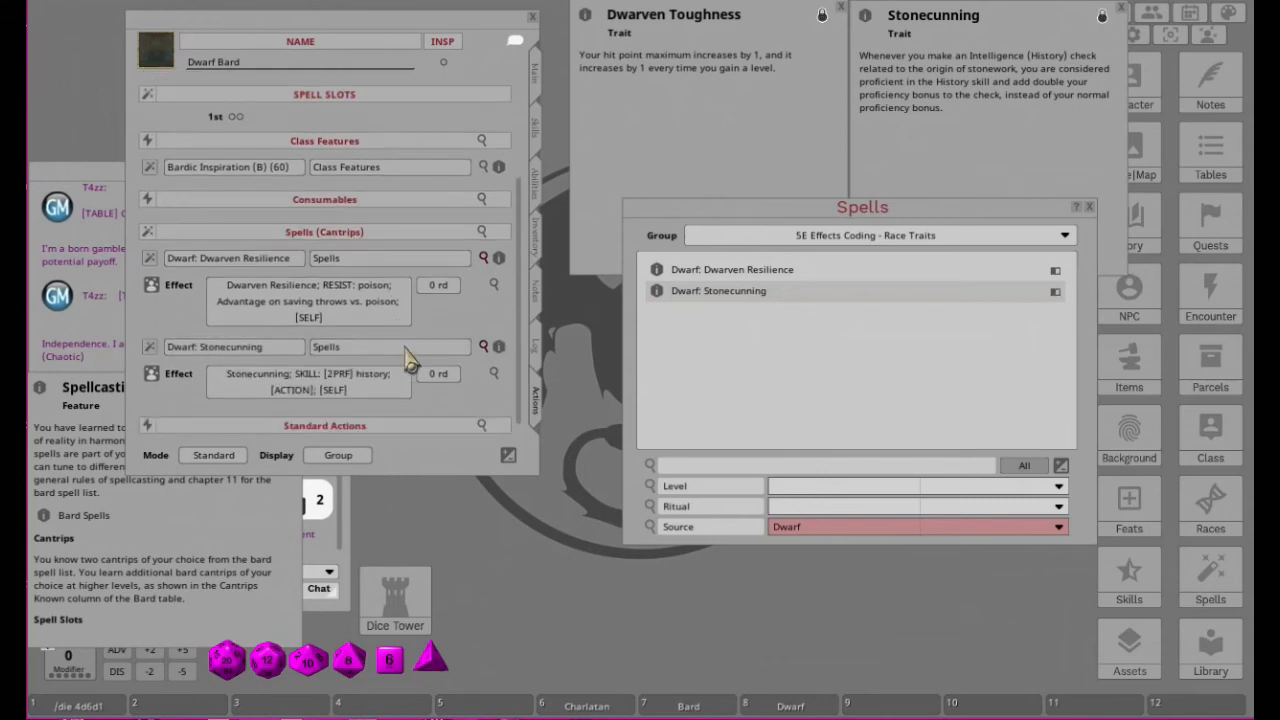
{"action": "left_click", "coordinate": [366, 259]}
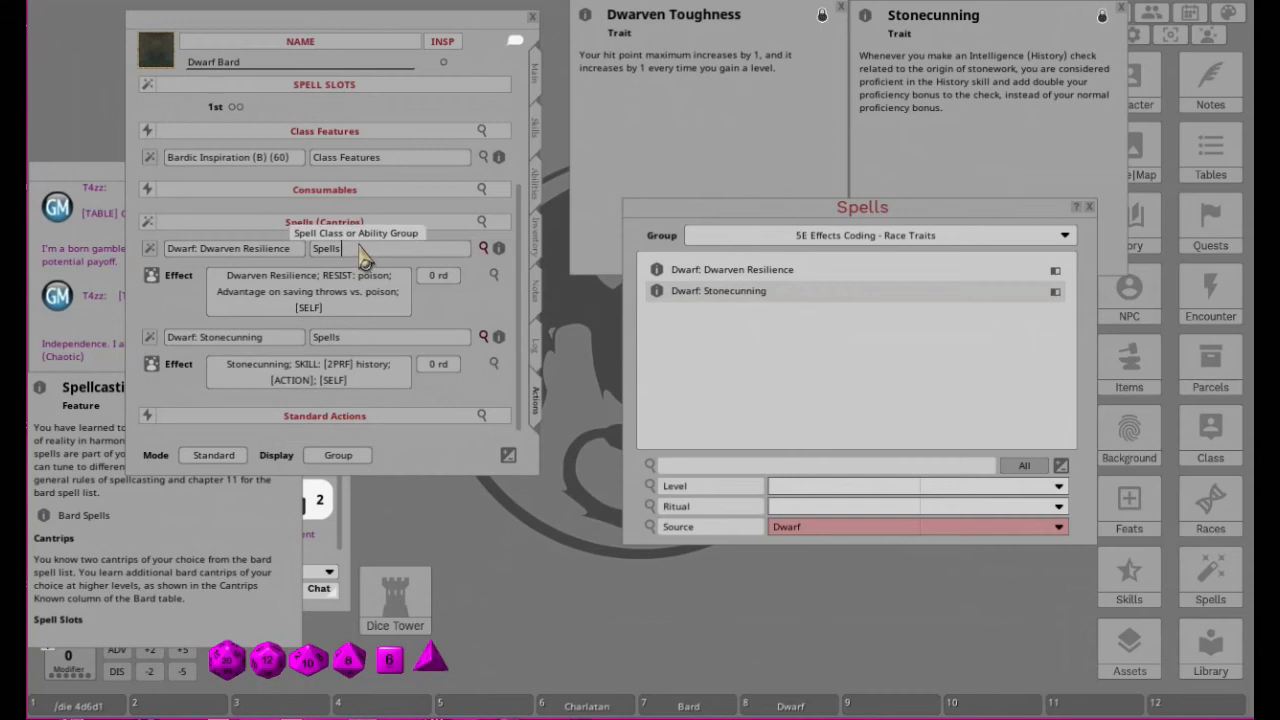
{"action": "key", "text": "shift"}
{"action": "type", "text": "Race Traits"}
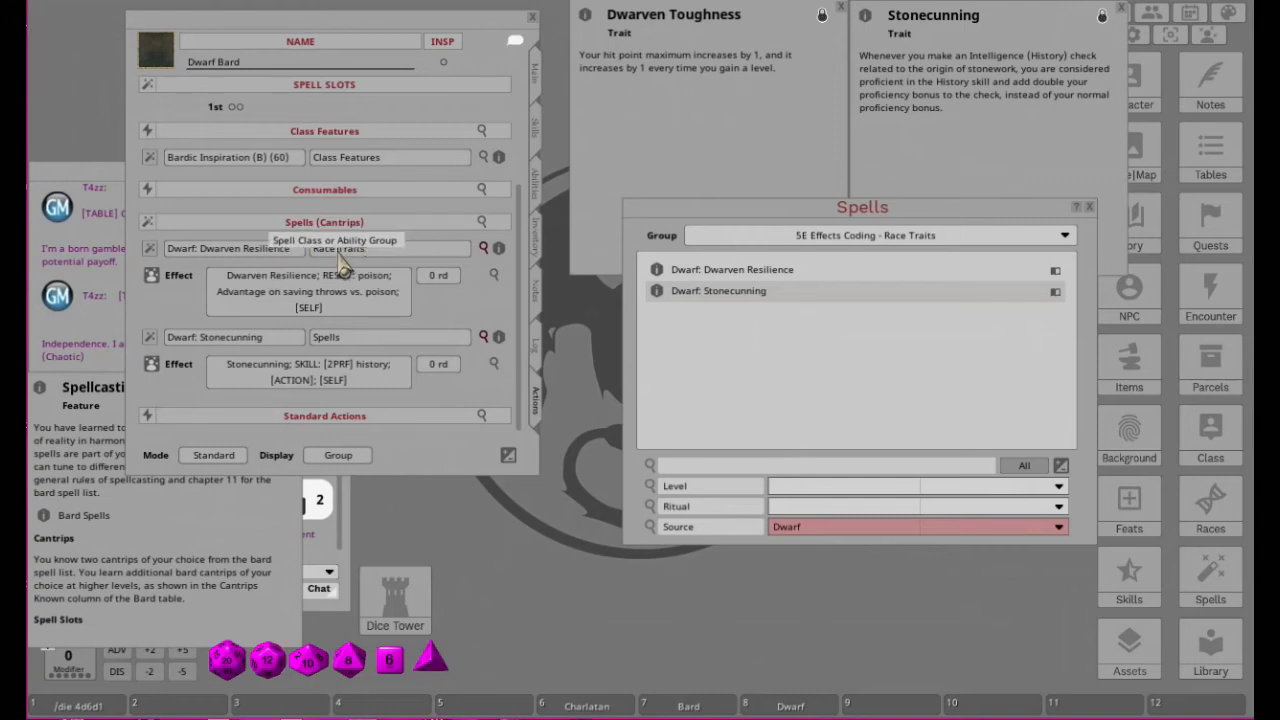
Step: Copy "Dwarf: Stonecunning" from the Spells group into the Race Traits group, and dismiss the console log
{"action": "left_click", "coordinate": [252, 254]}
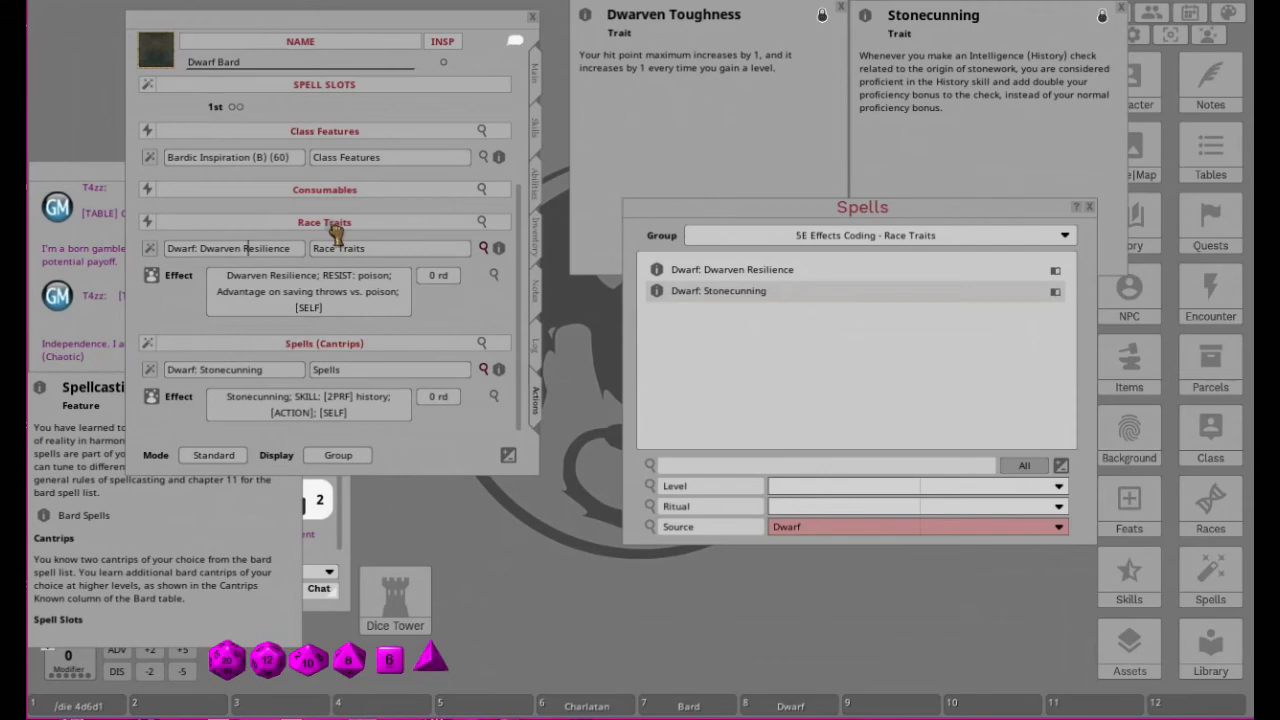
{"action": "left_click_drag", "start_coordinate": [499, 370], "coordinate": [335, 230]}
{"action": "left_click", "coordinate": [589, 22]}
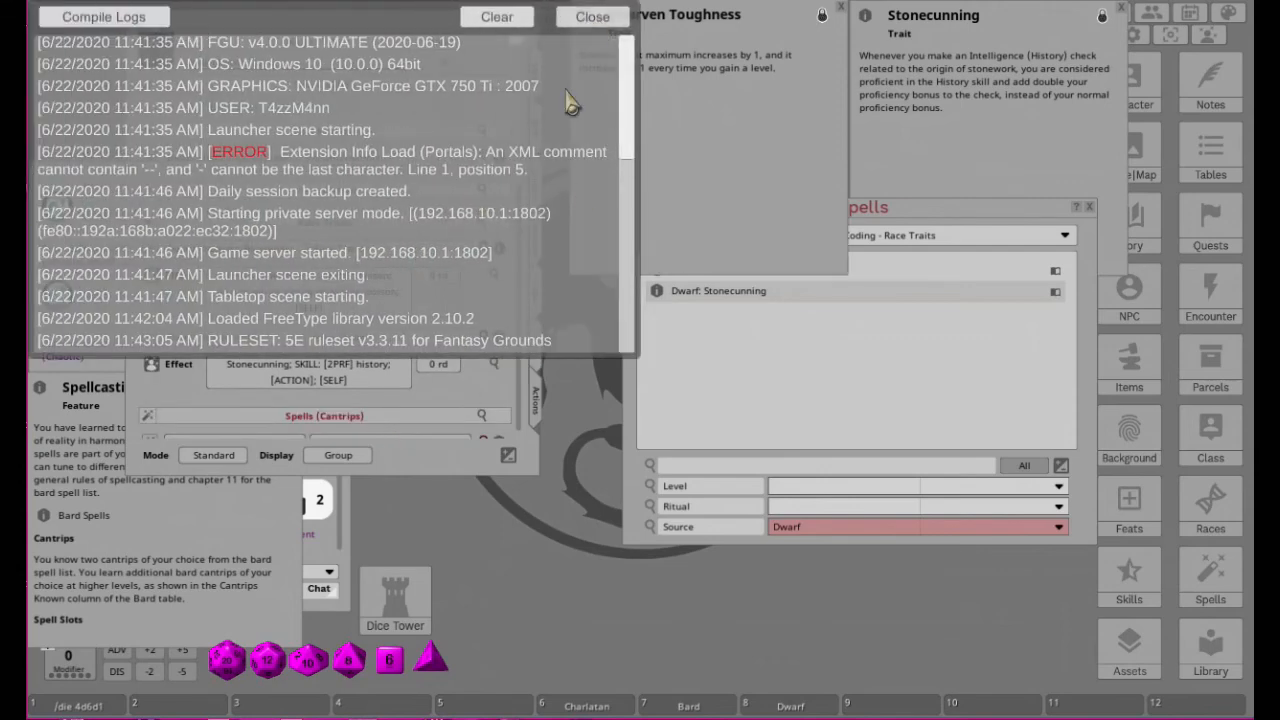
{"action": "scroll", "coordinate": [375, 375], "scroll_direction": "down", "scroll_amount": 1}
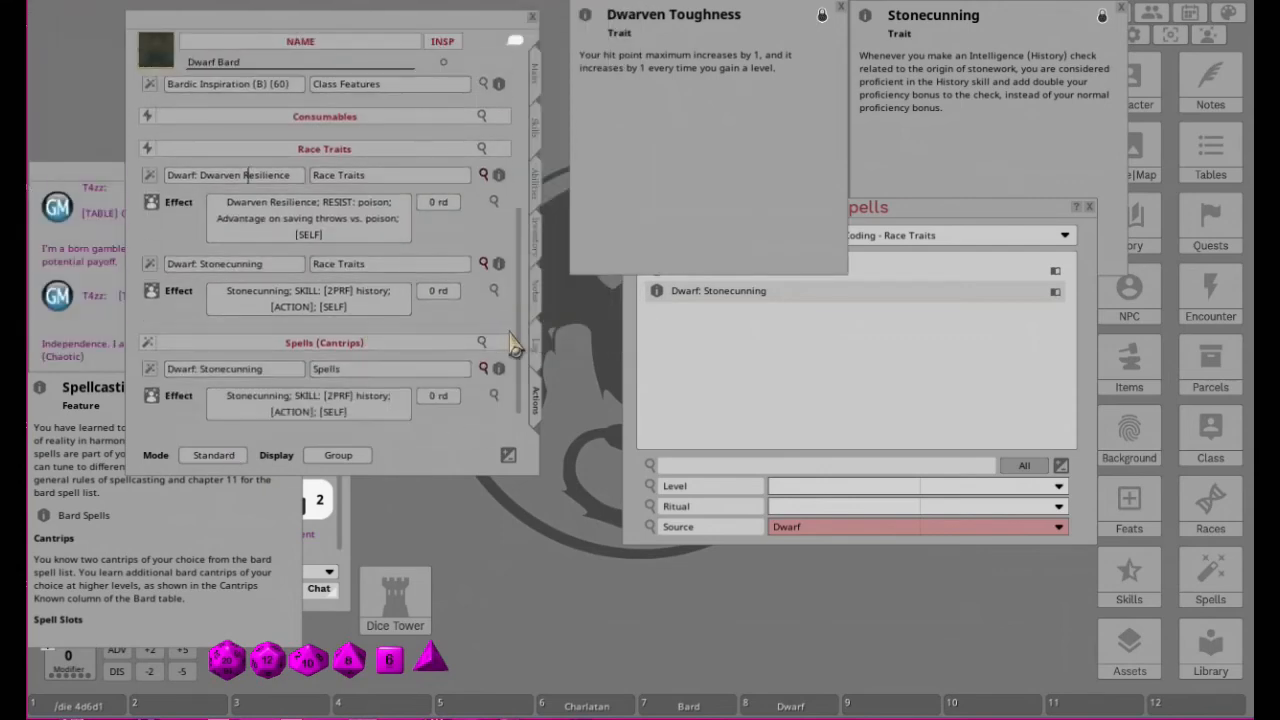
{"action": "scroll", "coordinate": [445, 345], "scroll_direction": "down", "scroll_amount": 1}
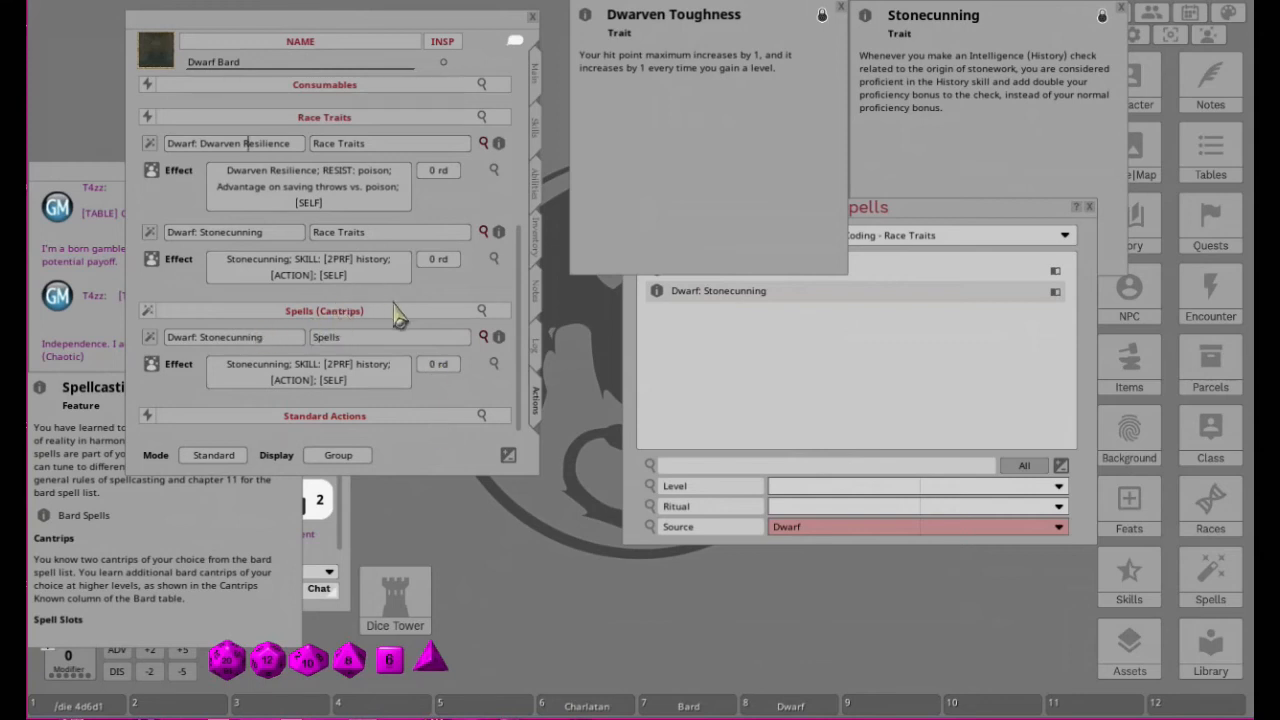
Step: Delete the duplicate "Dwarf: Stonecunning" under Spells and the emptied Spells group
{"action": "left_click", "coordinate": [508, 455]}
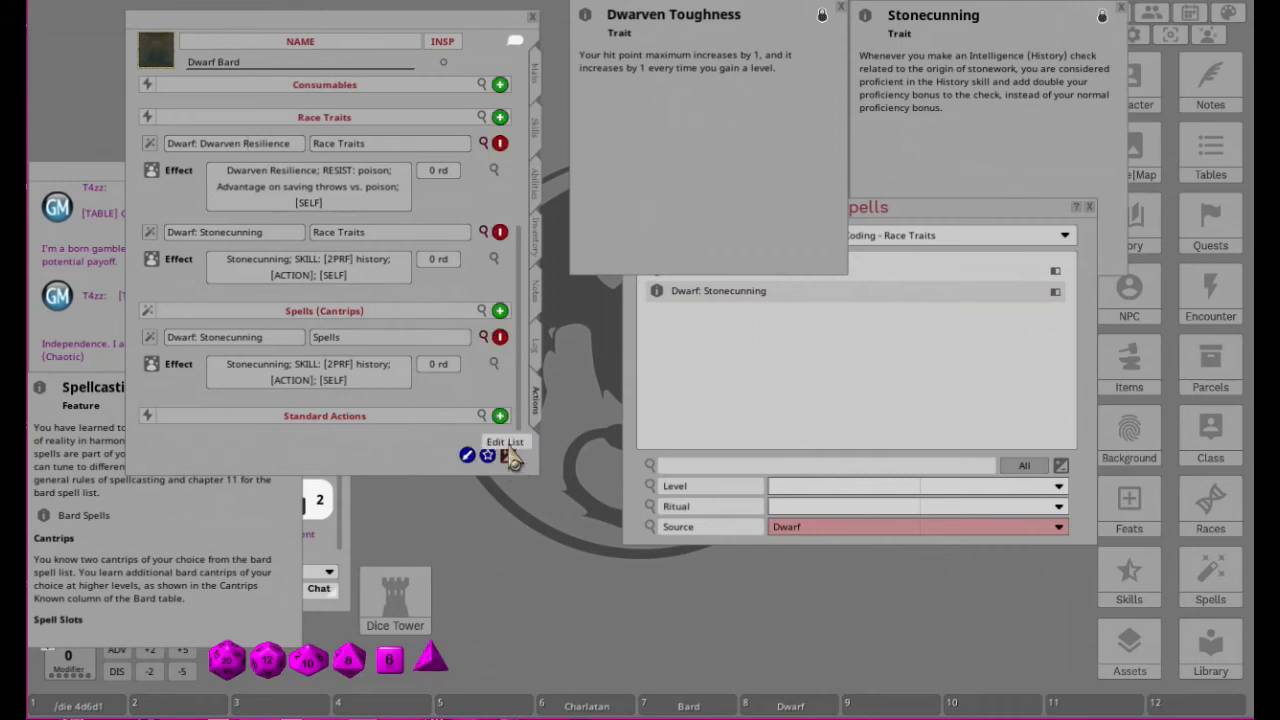
{"action": "left_click", "coordinate": [500, 340]}
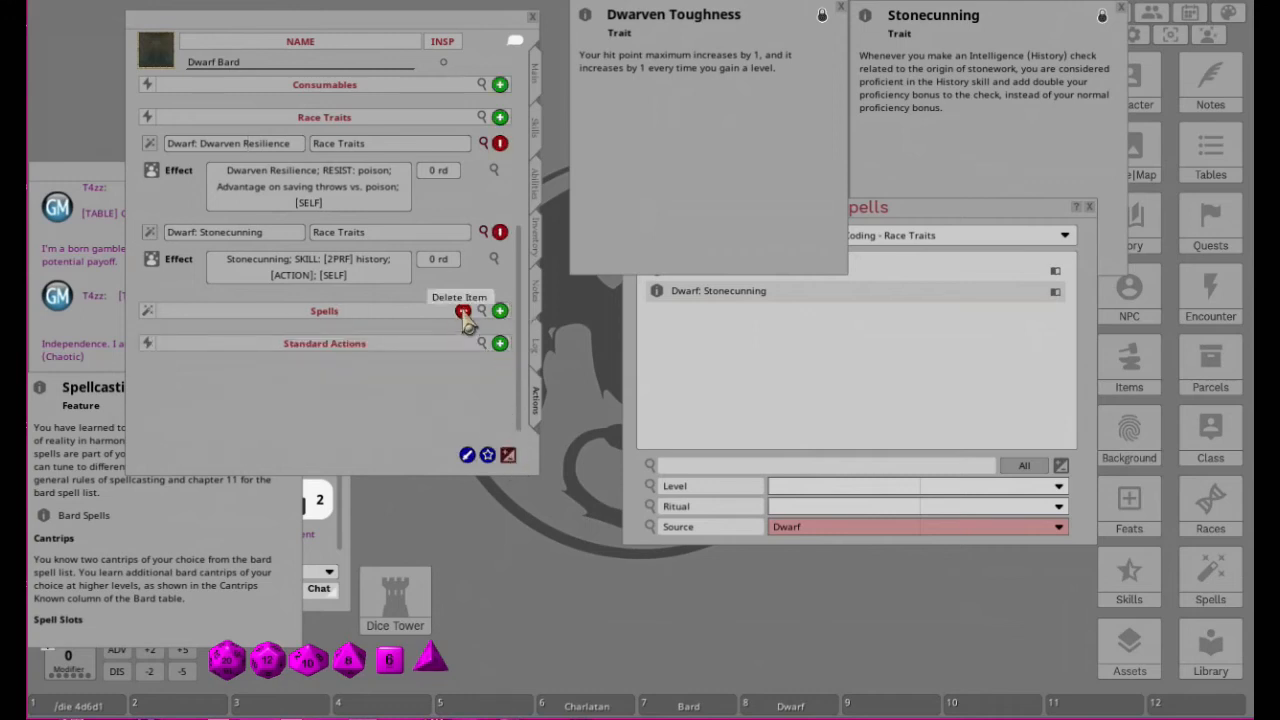
{"action": "left_click", "coordinate": [463, 312]}
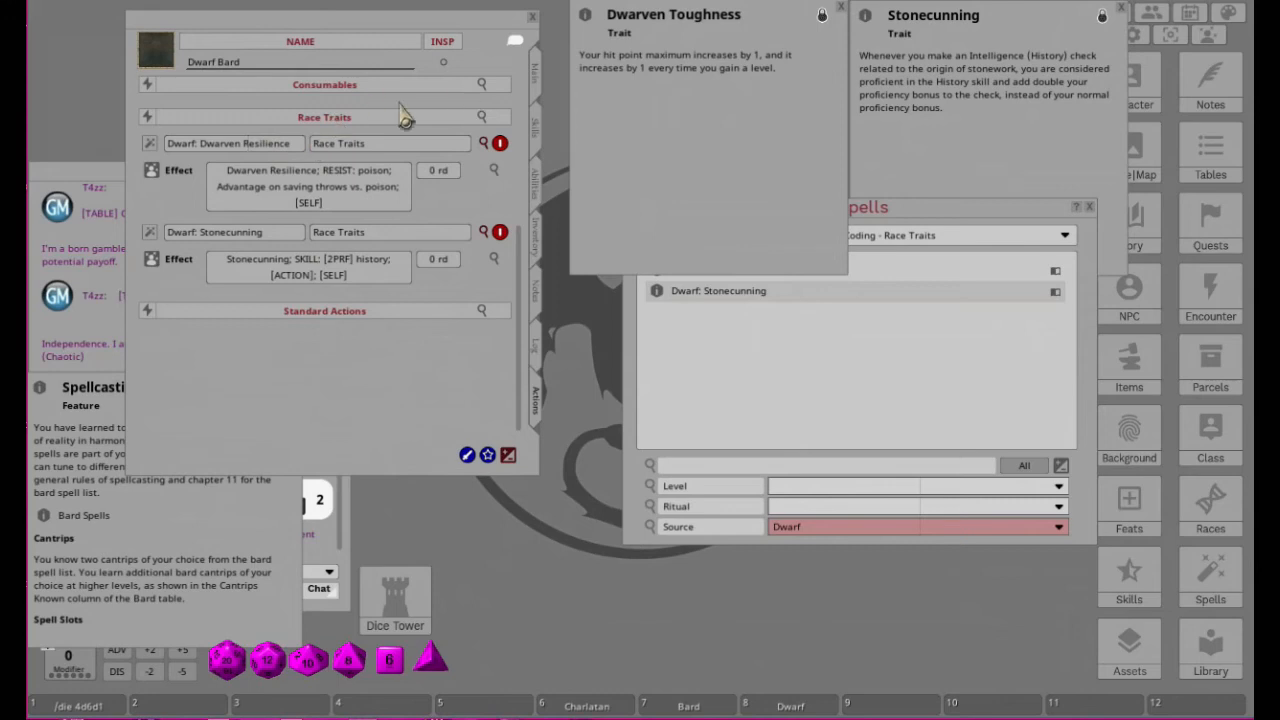
Step: Open the Class Features group's settings, and collapse the Class Features and Race Traits groups on the character sheet
{"action": "scroll", "coordinate": [392, 234], "scroll_direction": "up", "scroll_amount": 4}
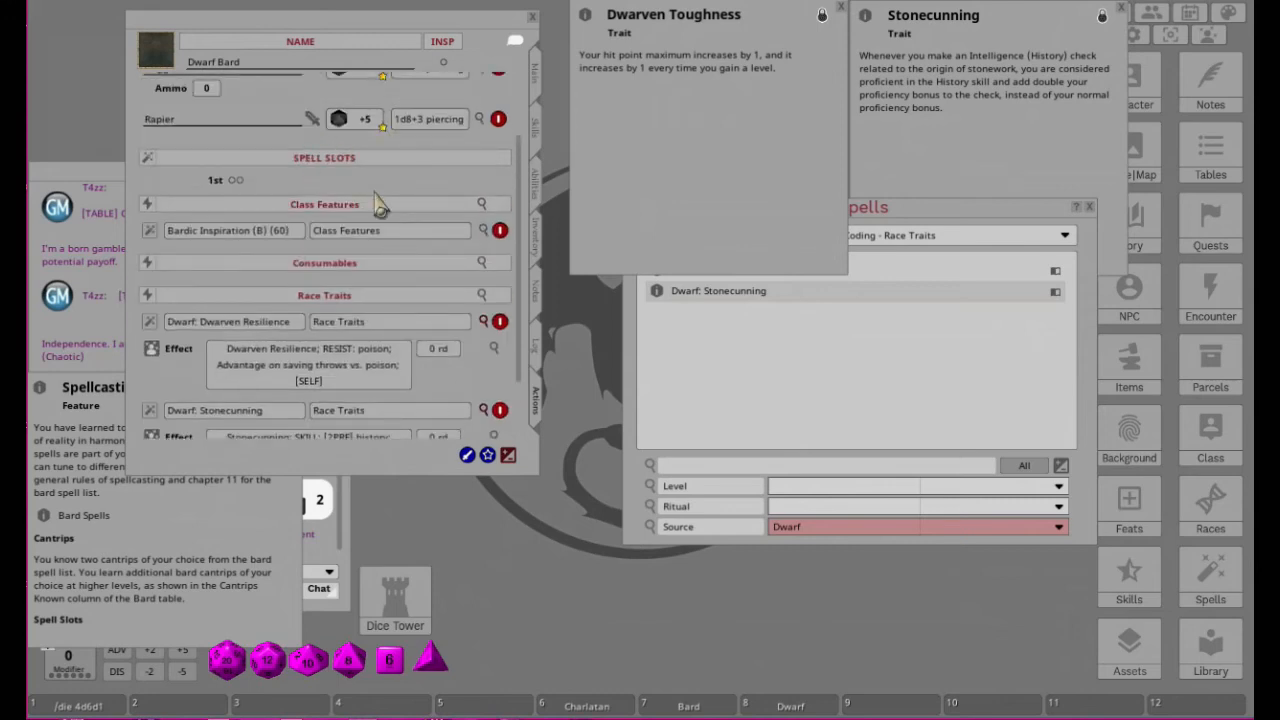
{"action": "left_click", "coordinate": [482, 204]}
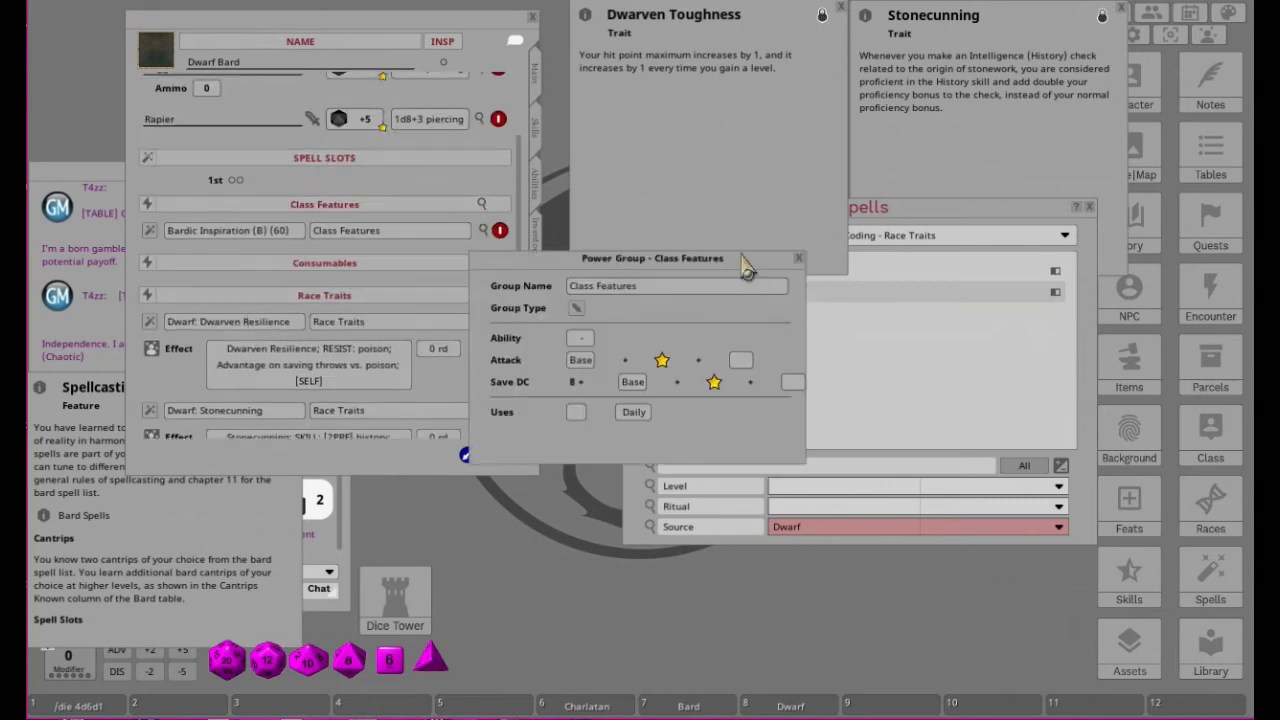
{"action": "left_click", "coordinate": [343, 205]}
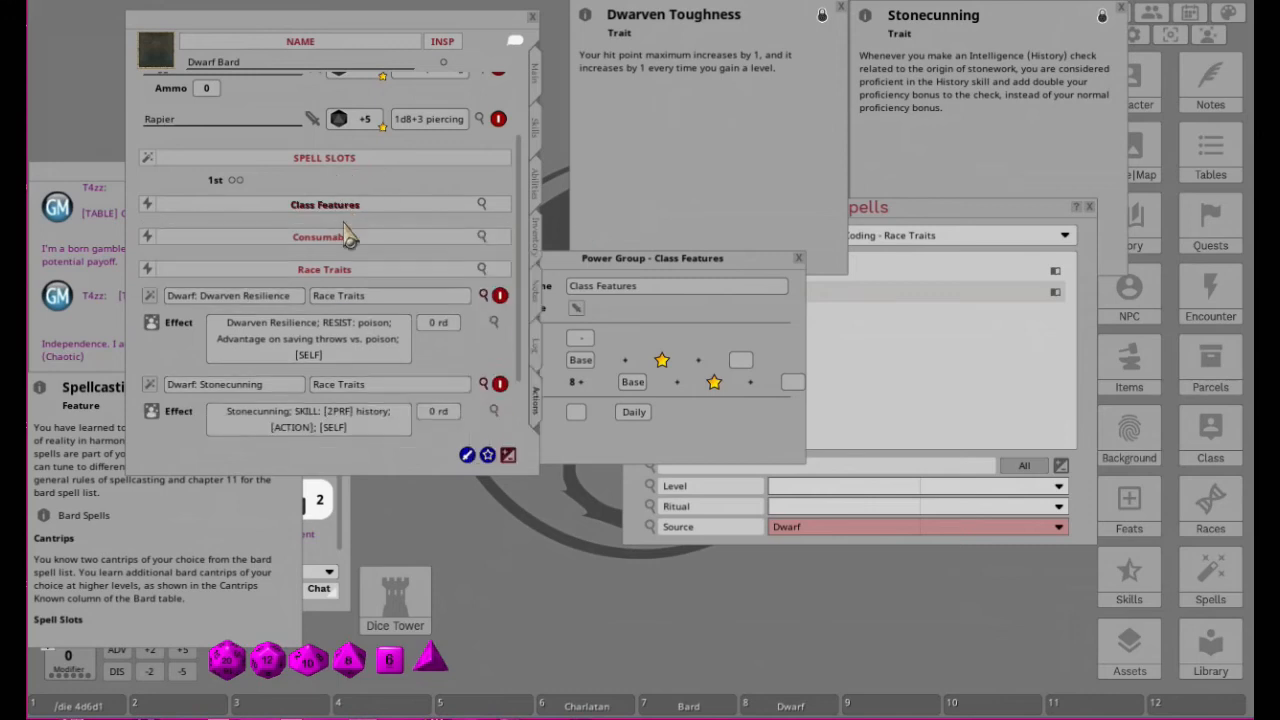
{"action": "left_click", "coordinate": [327, 269]}
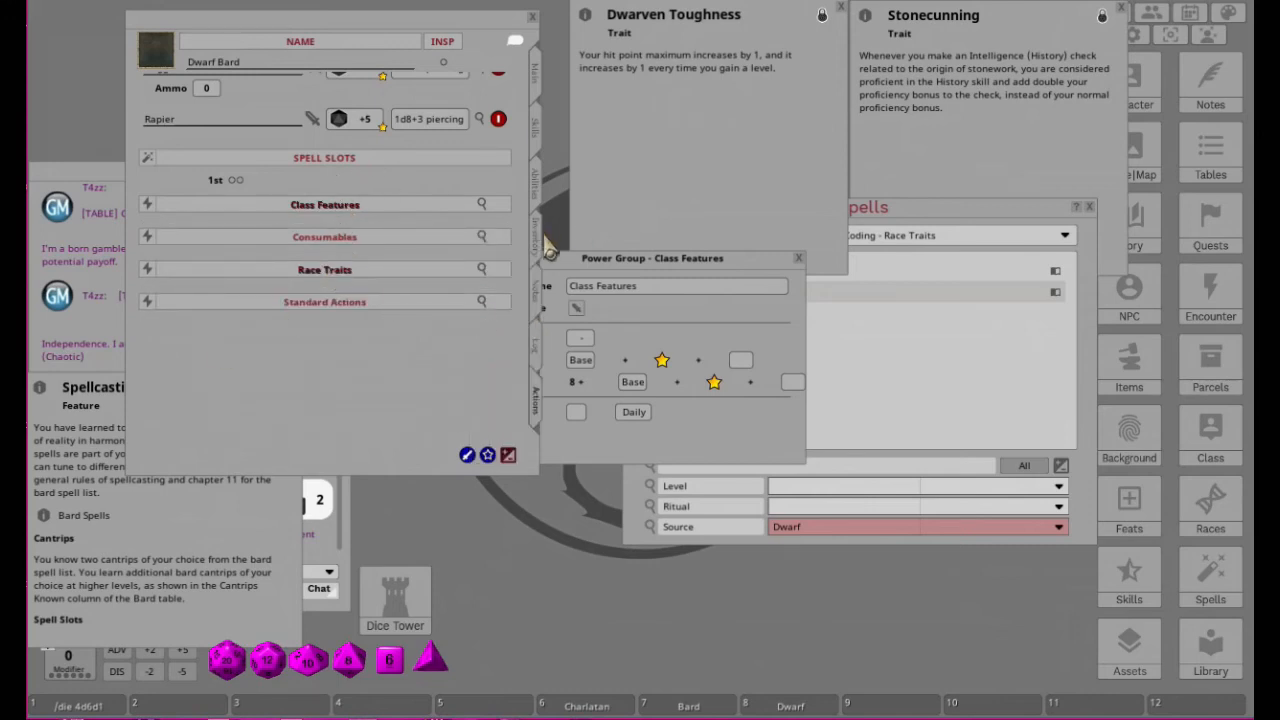
Step: Close the Dwarven Toughness, Stonecunning and Power Group windows, and move the Spells window up beside the character sheet
{"action": "left_click", "coordinate": [841, 7]}
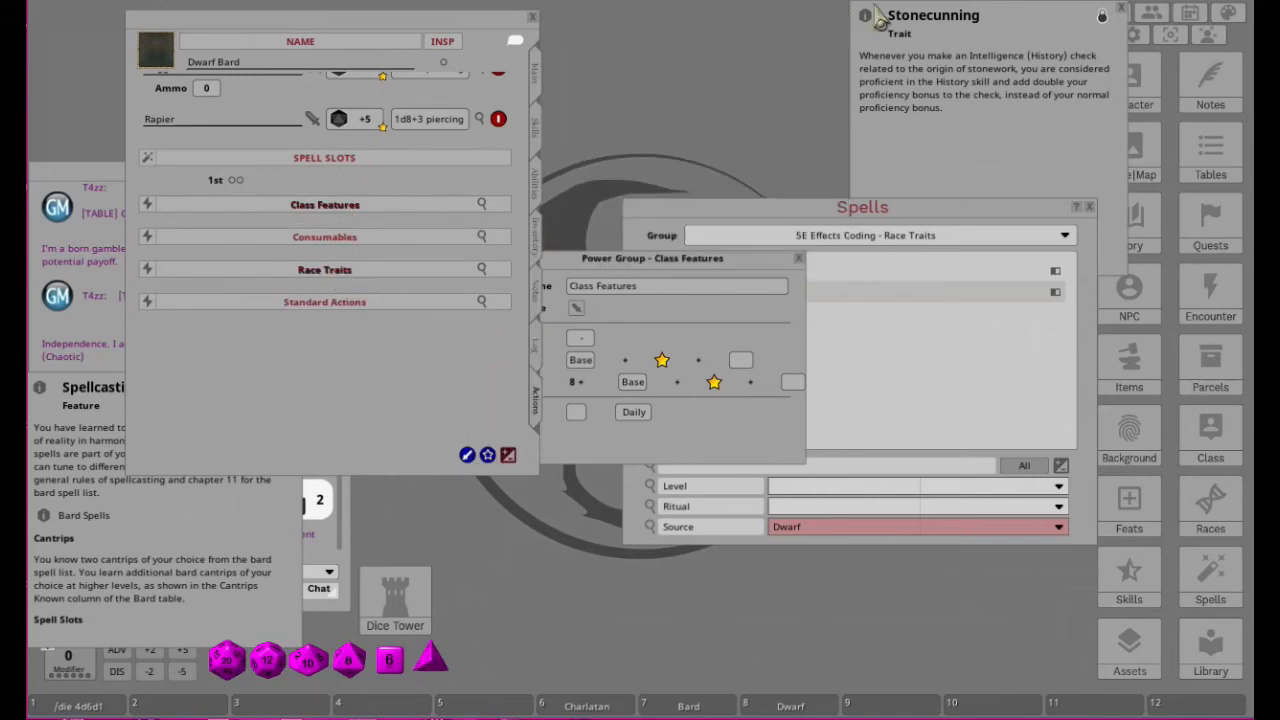
{"action": "left_click", "coordinate": [1122, 9]}
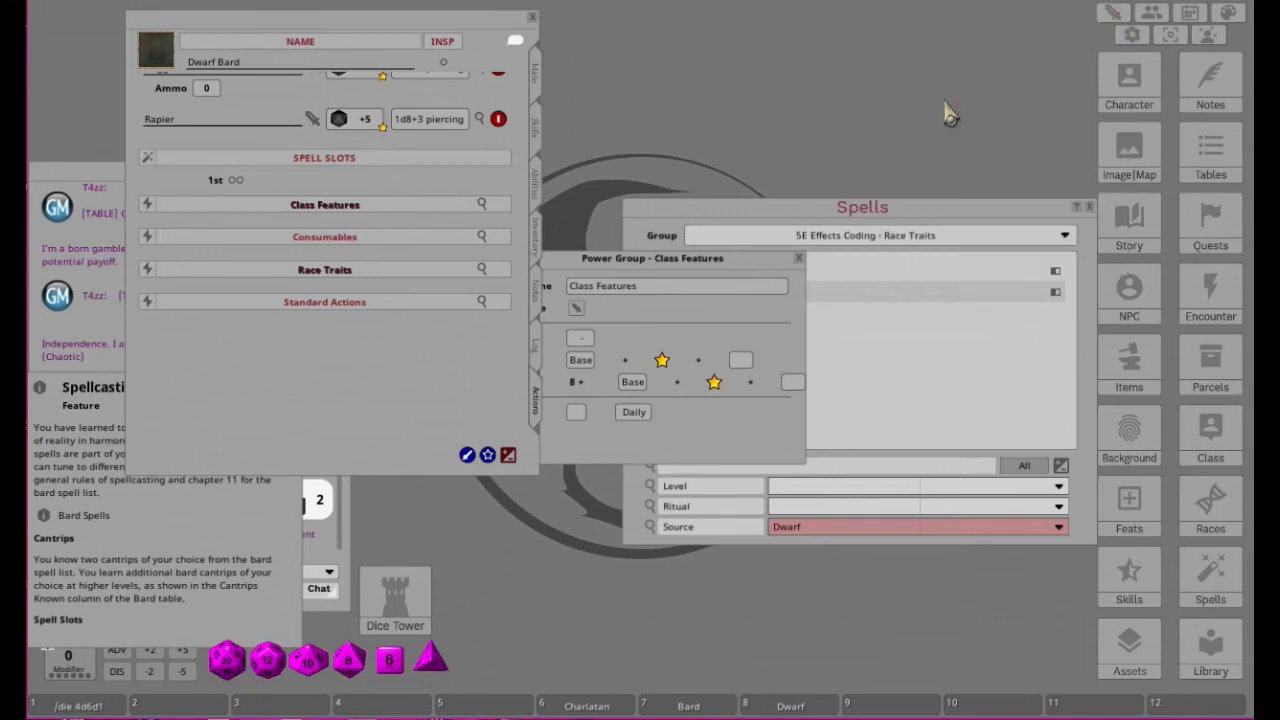
{"action": "left_click", "coordinate": [798, 258]}
{"action": "left_click_drag", "start_coordinate": [893, 215], "coordinate": [891, 25]}
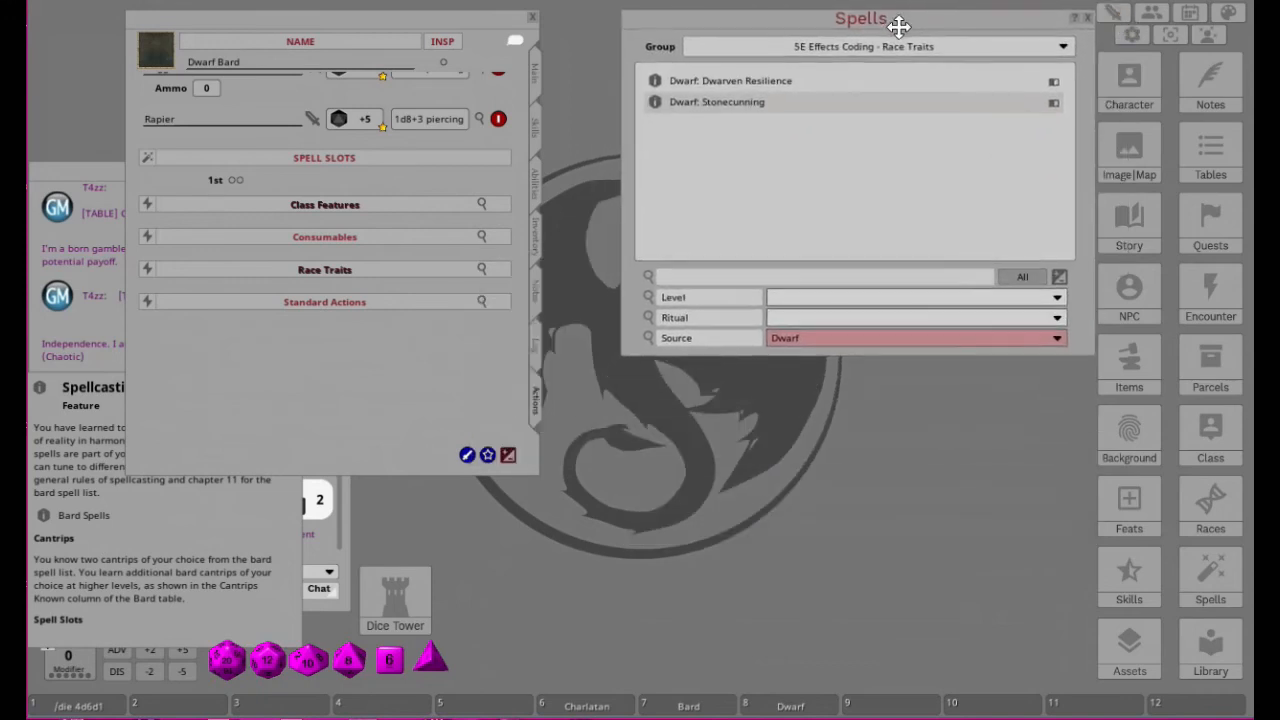
Step: Filter the Spells list to the Bard source and show the 5E Effects Coding - Spells group
{"action": "left_click", "coordinate": [808, 340]}
{"action": "left_click_drag", "start_coordinate": [1063, 247], "coordinate": [1057, 209]}
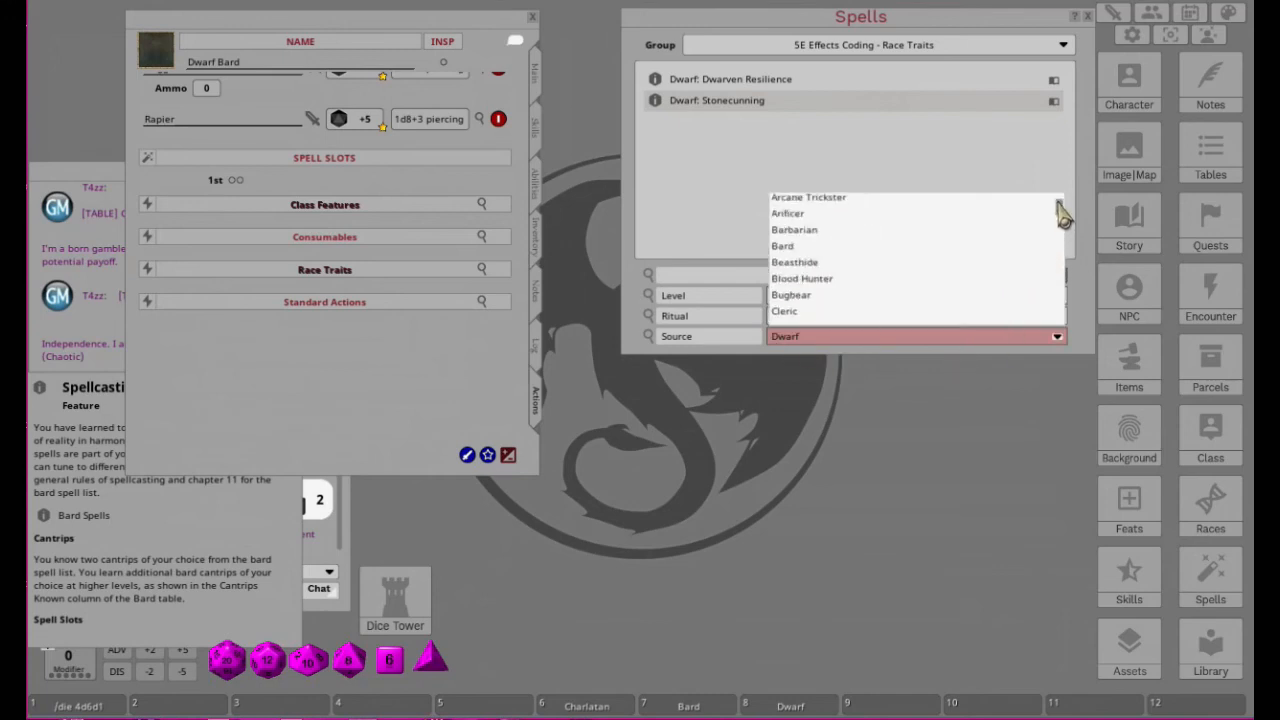
{"action": "left_click", "coordinate": [804, 250]}
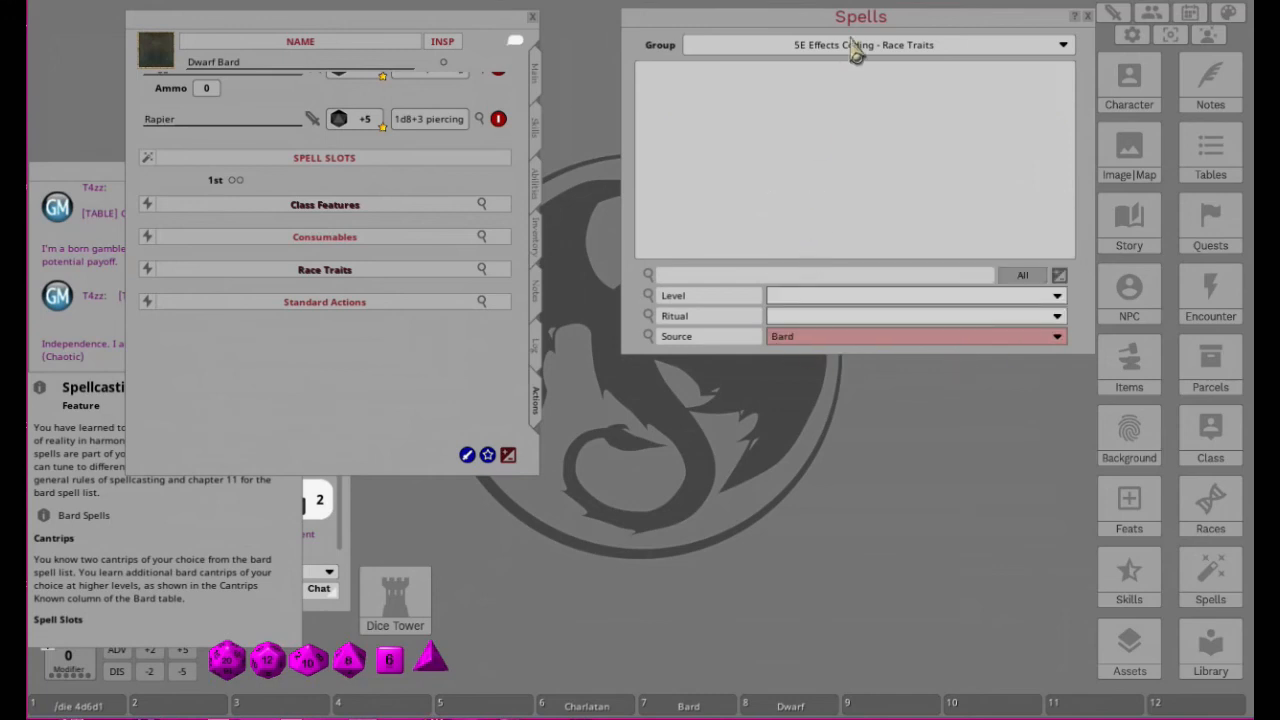
{"action": "left_click", "coordinate": [894, 47]}
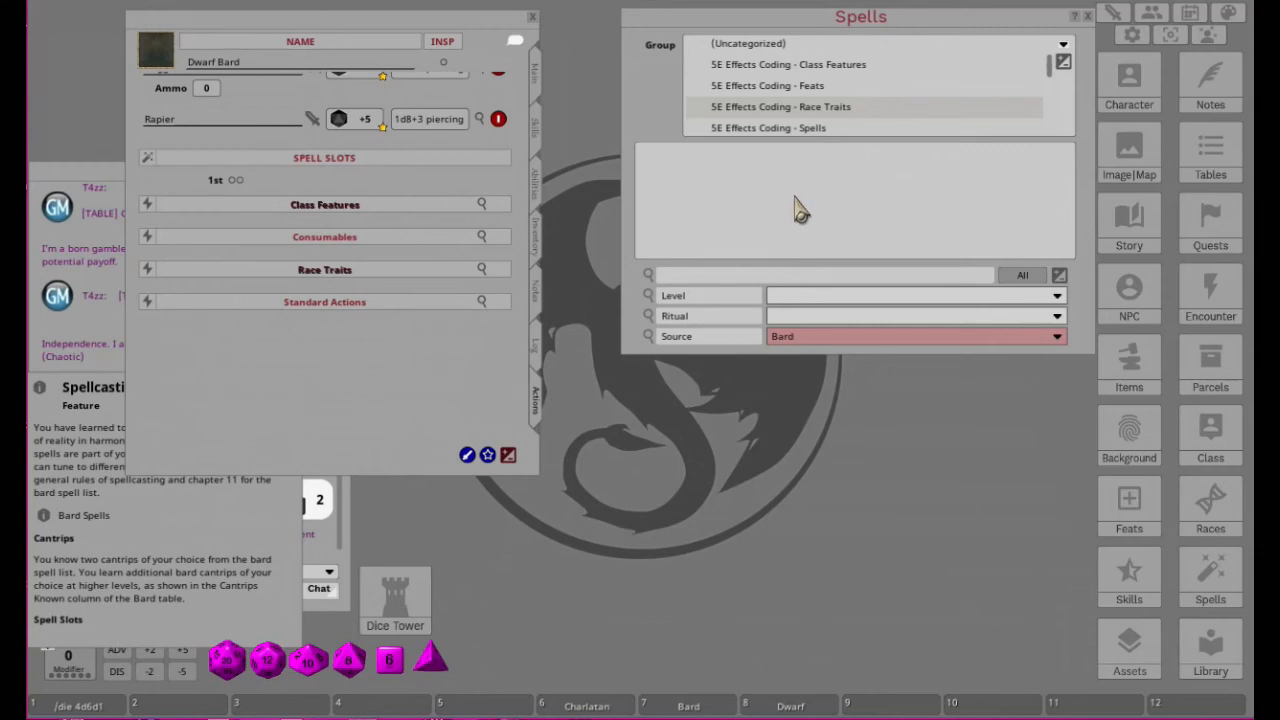
{"action": "left_click", "coordinate": [846, 127]}
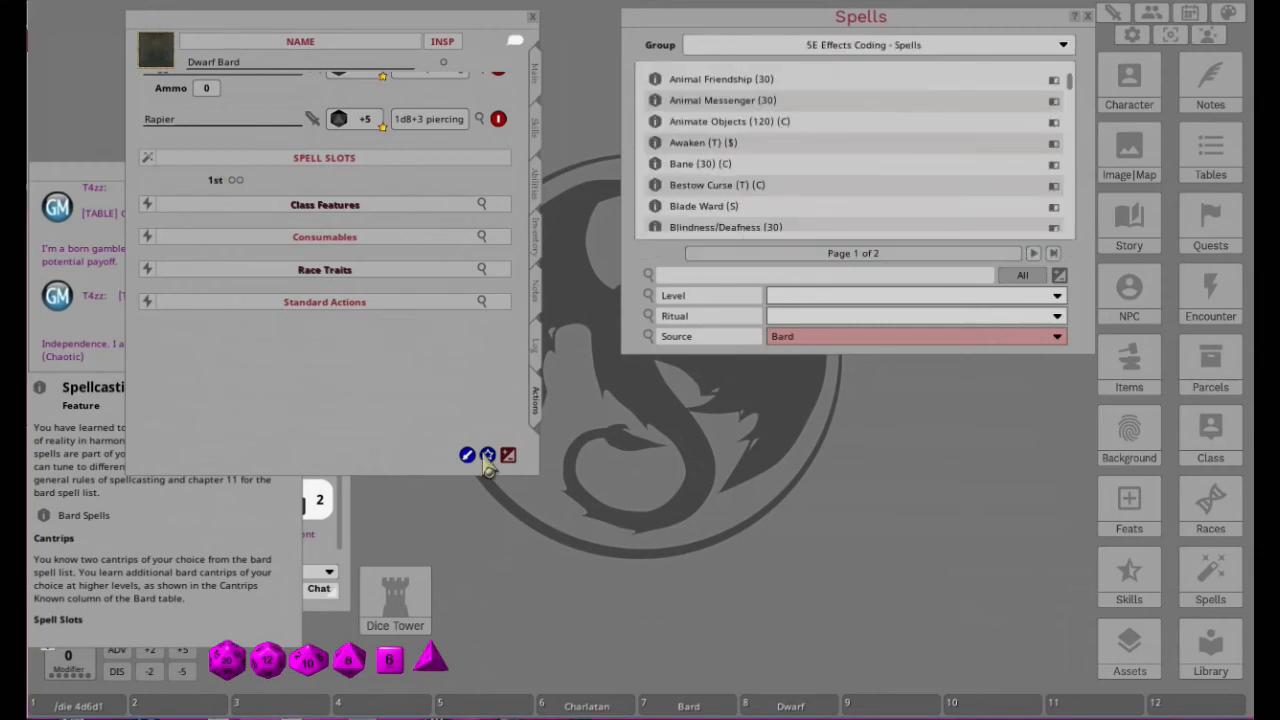
Step: Place the Spellcasting feature window beside the character sheet above the Spells window, and widen it after skimming its text
{"action": "left_click_drag", "start_coordinate": [70, 390], "coordinate": [554, 46]}
{"action": "left_click_drag", "start_coordinate": [845, 40], "coordinate": [869, 354]}
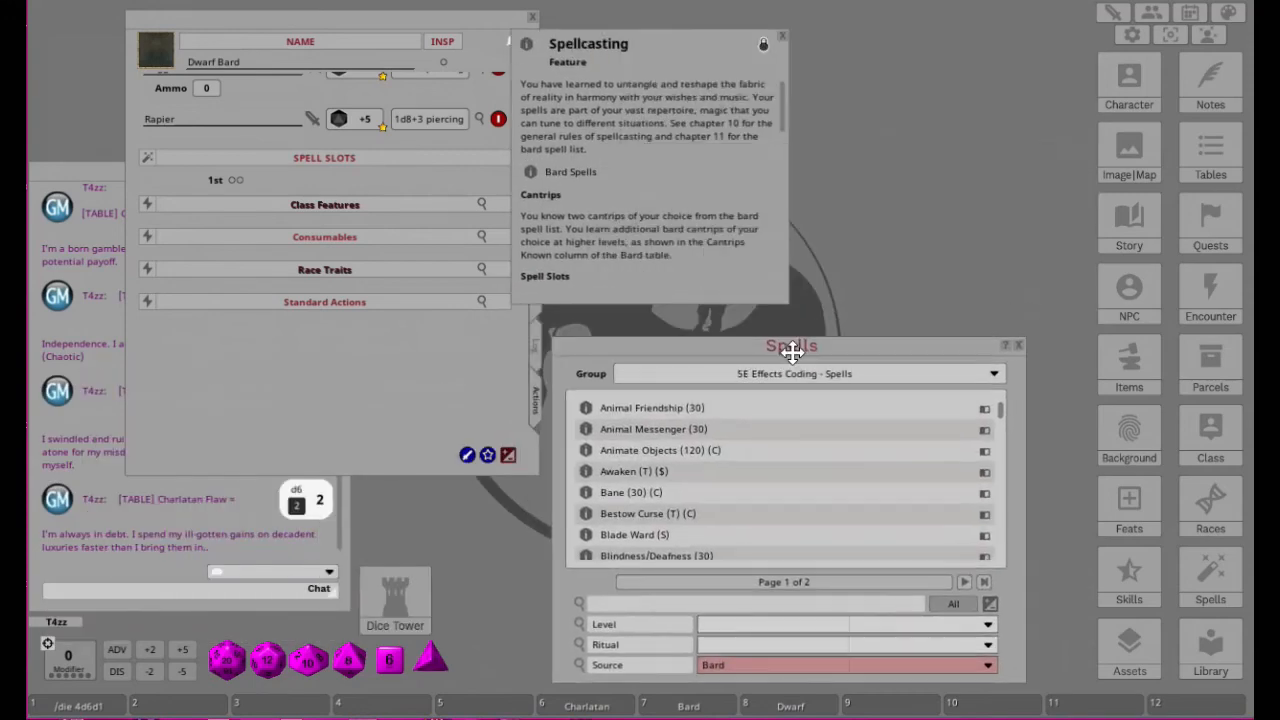
{"action": "left_click_drag", "start_coordinate": [645, 48], "coordinate": [697, 29]}
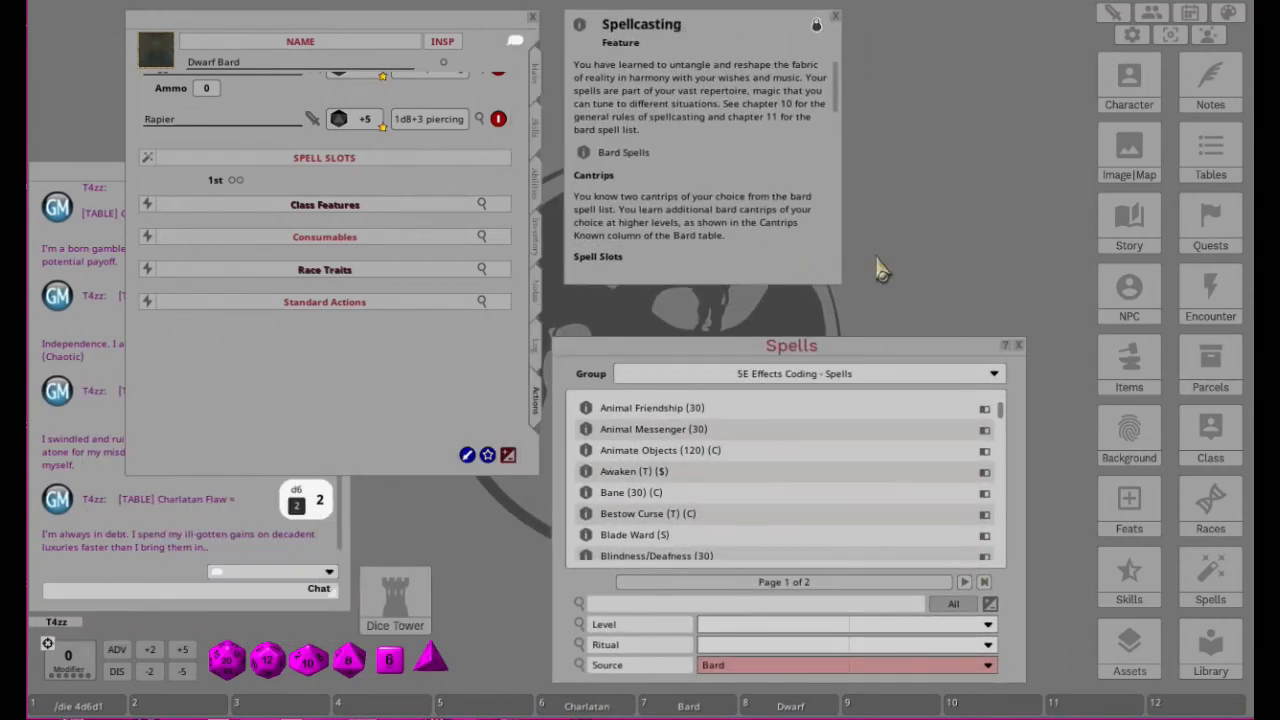
{"action": "scroll", "coordinate": [838, 180], "scroll_direction": "down", "scroll_amount": 3}
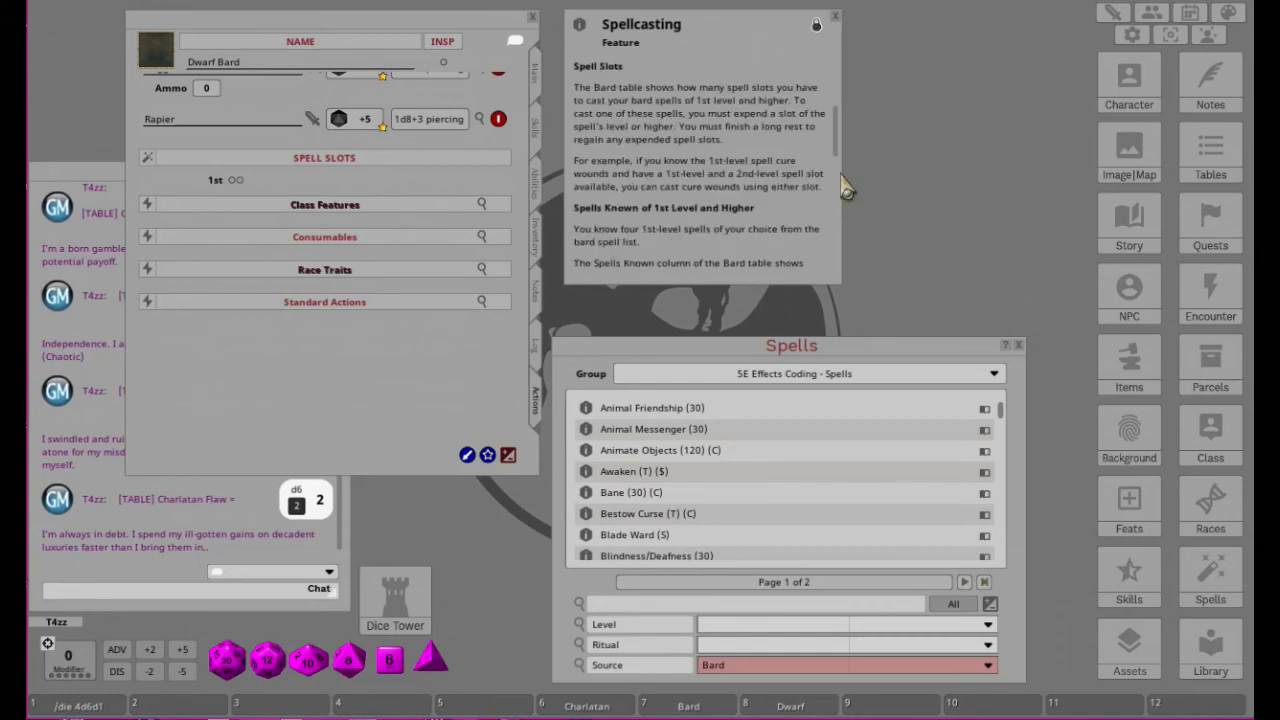
{"action": "scroll", "coordinate": [842, 190], "scroll_direction": "down", "scroll_amount": 3}
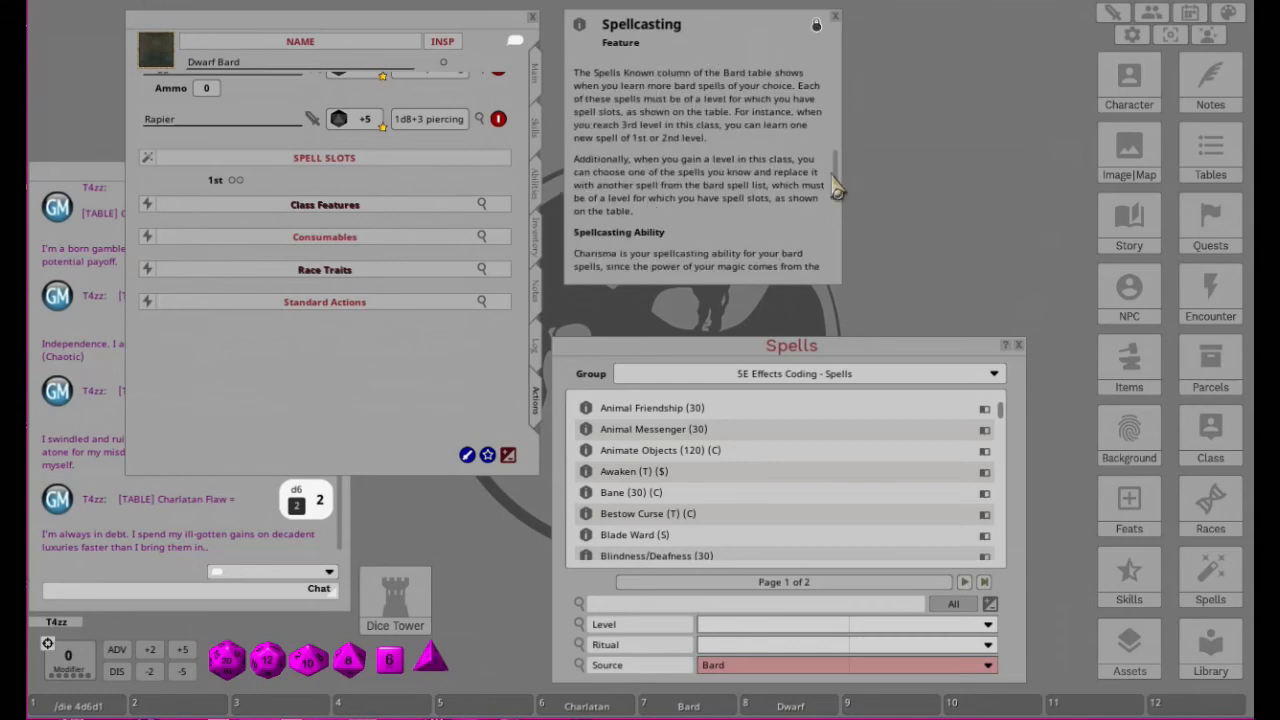
{"action": "scroll", "coordinate": [840, 185], "scroll_direction": "up", "scroll_amount": 5}
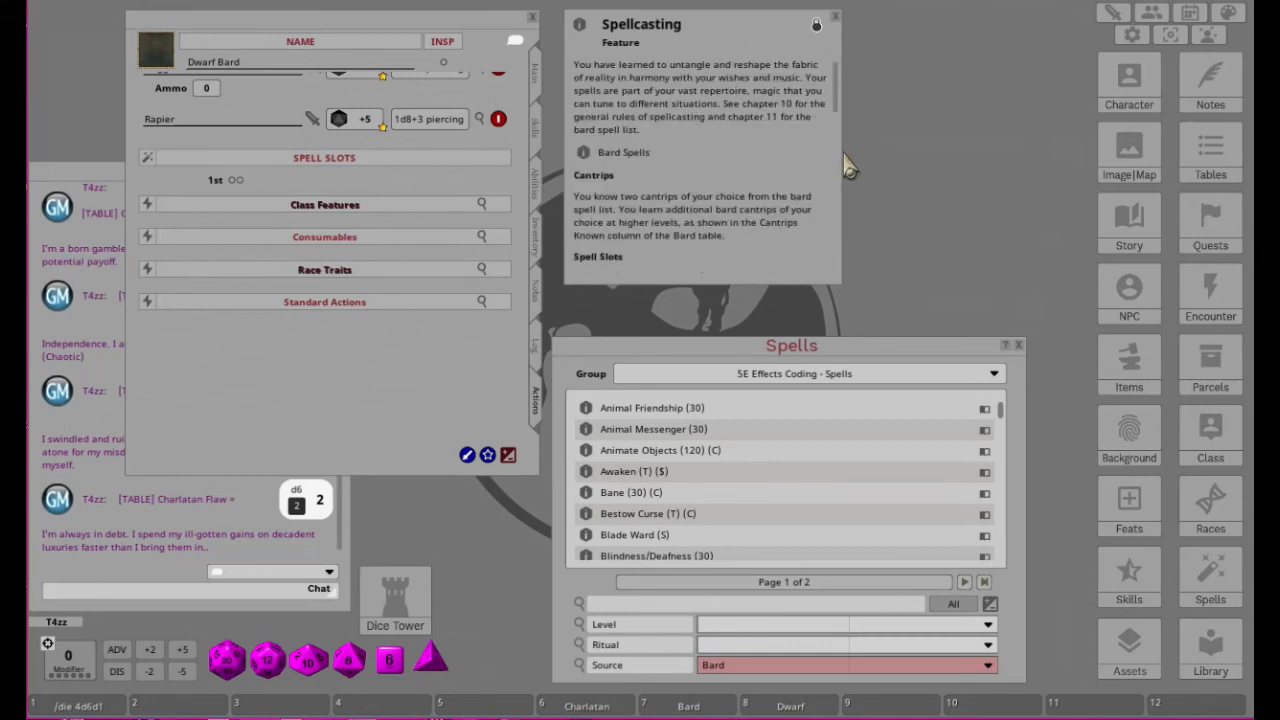
{"action": "left_click_drag", "start_coordinate": [844, 153], "coordinate": [1050, 150]}
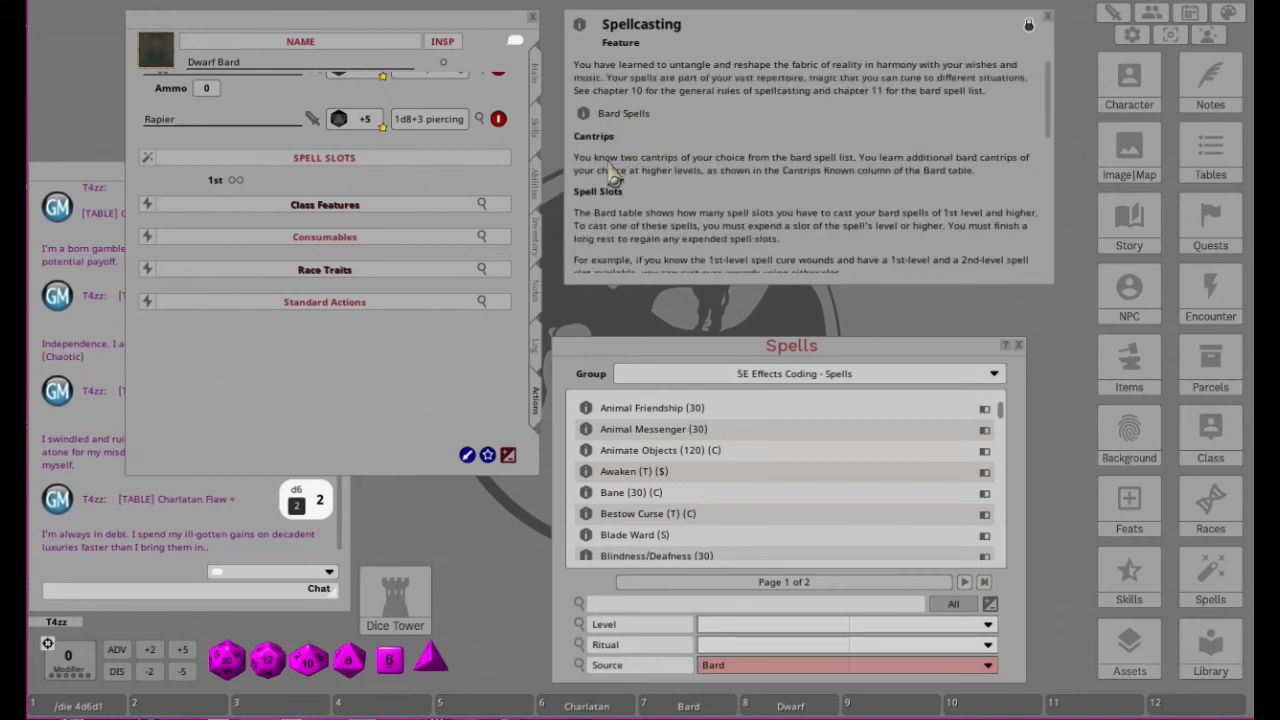
Step: Filter the bard spell list to level 0, and close the Mending spell window
{"action": "left_click_drag", "start_coordinate": [798, 368], "coordinate": [821, 190]}
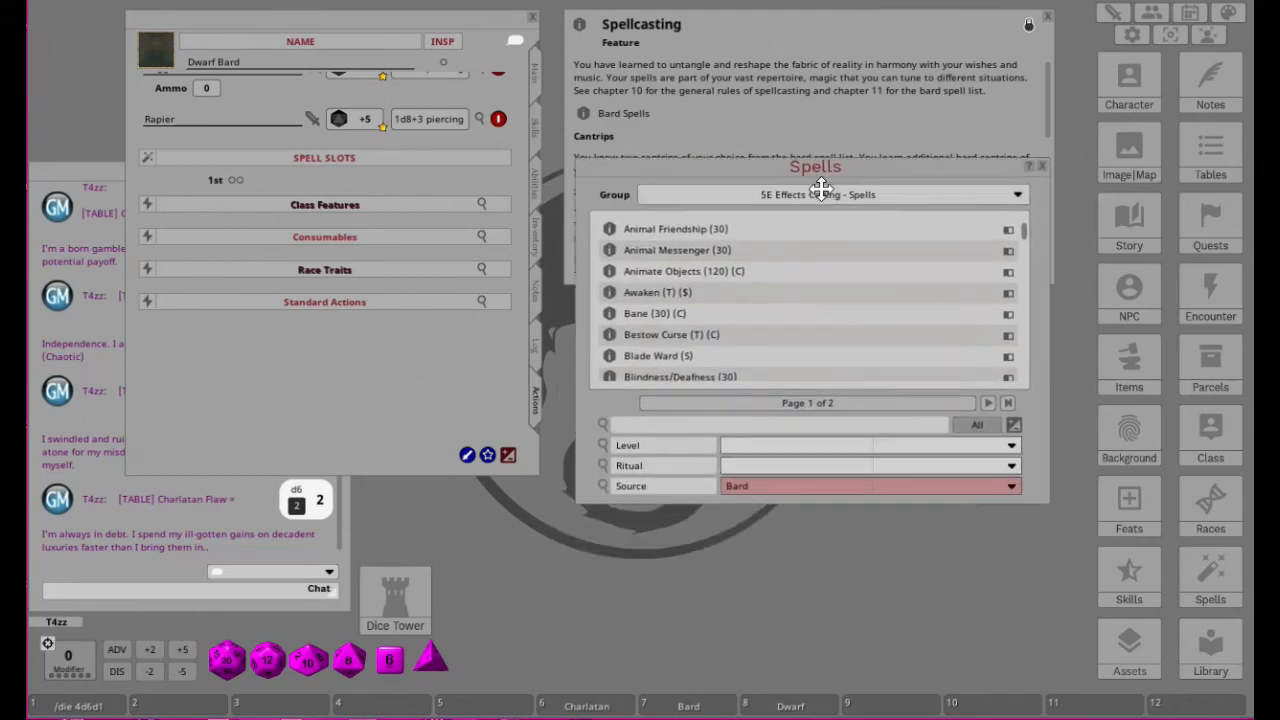
{"action": "left_click", "coordinate": [743, 451]}
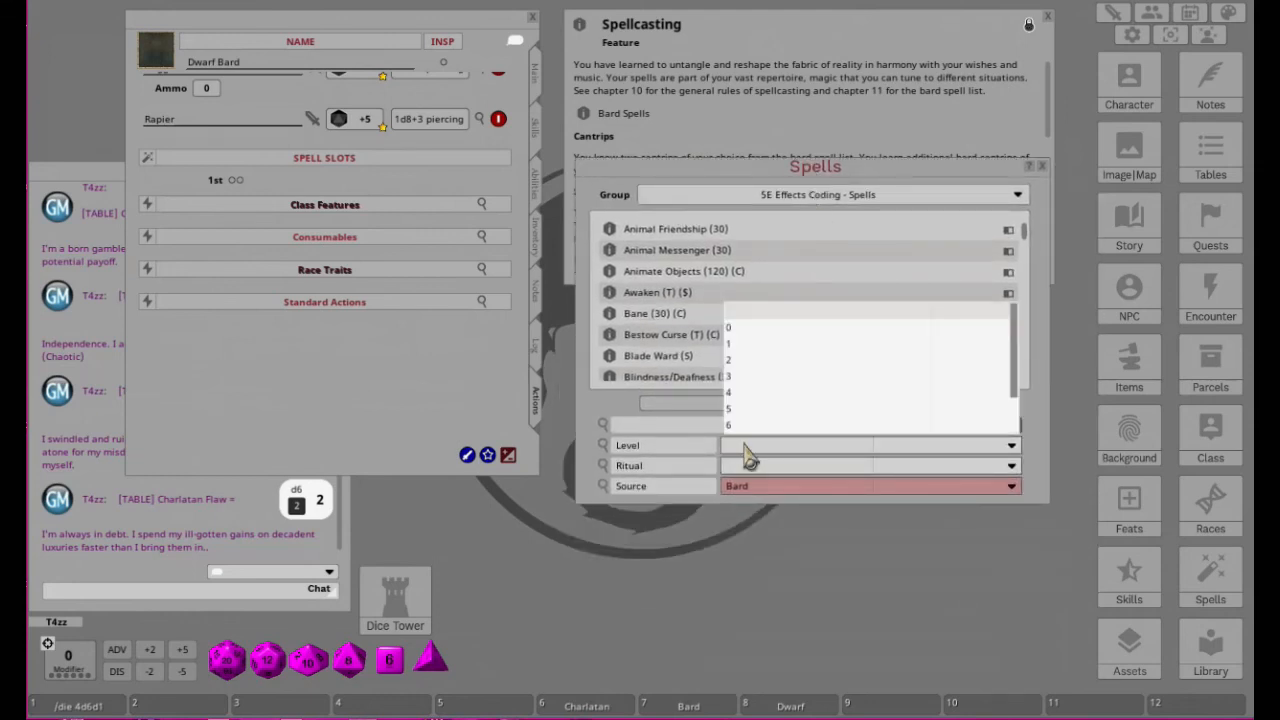
{"action": "left_click", "coordinate": [737, 330]}
{"action": "left_click", "coordinate": [731, 334]}
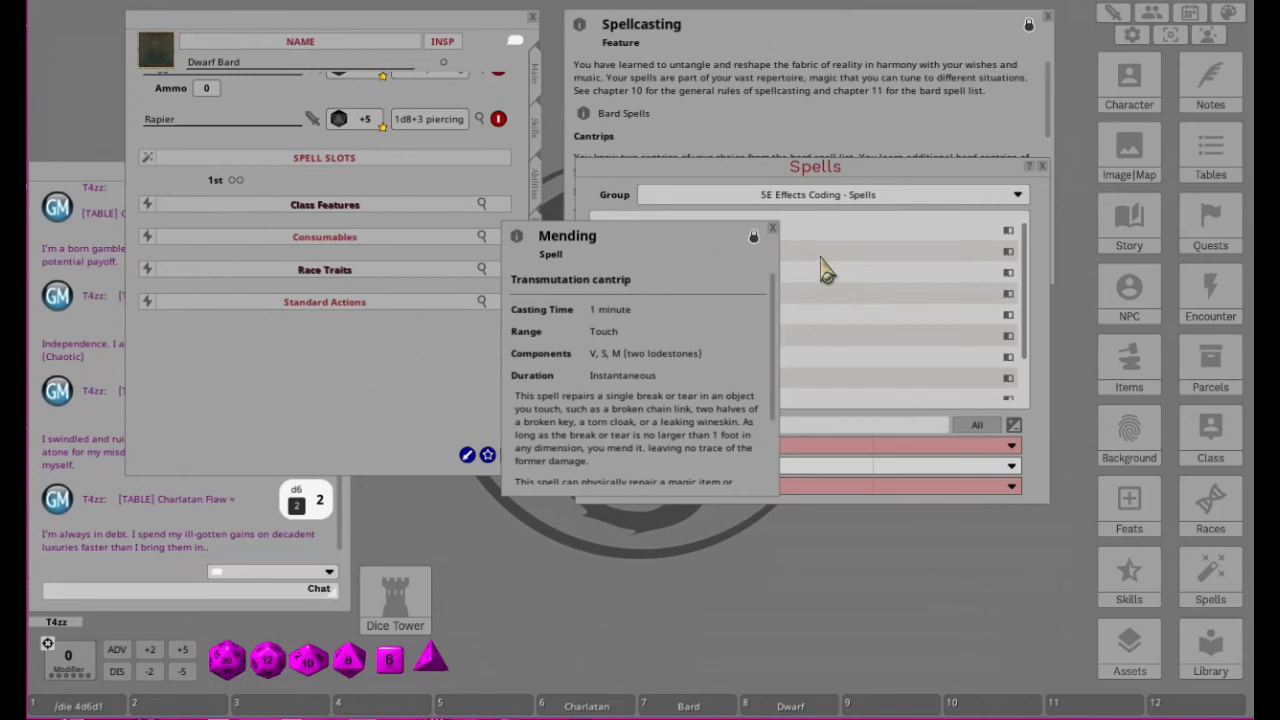
{"action": "left_click", "coordinate": [775, 230]}
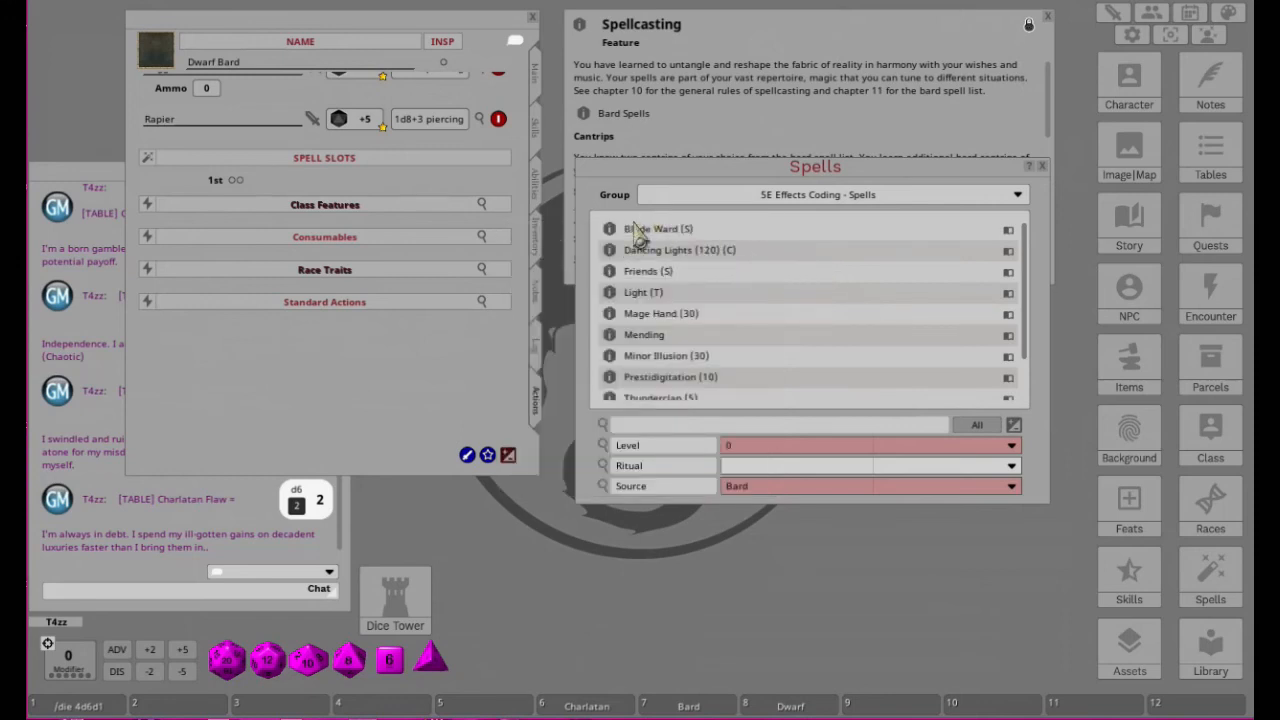
Step: Review the bard cantrips, move the Spells window below Spellcasting, and add Mage Hand (30) to the character sheet's actions
{"action": "scroll", "coordinate": [800, 305], "scroll_direction": "down", "scroll_amount": 2}
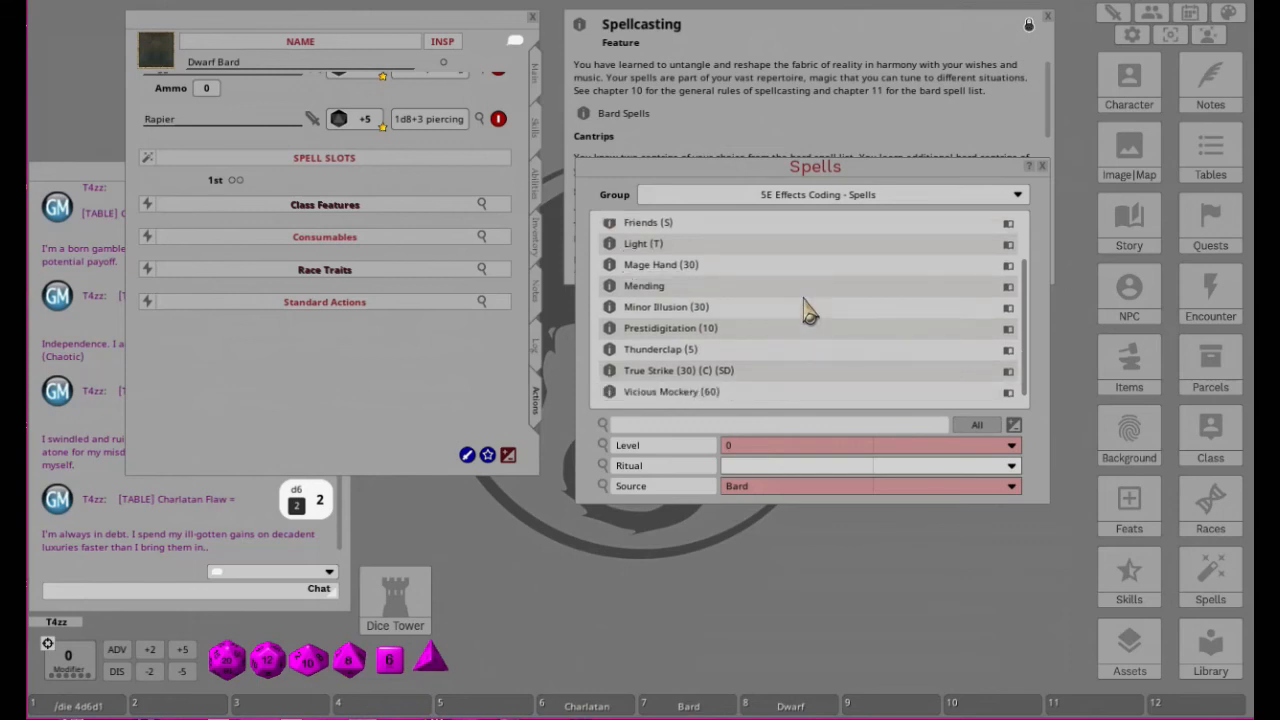
{"action": "scroll", "coordinate": [808, 311], "scroll_direction": "down", "scroll_amount": 1}
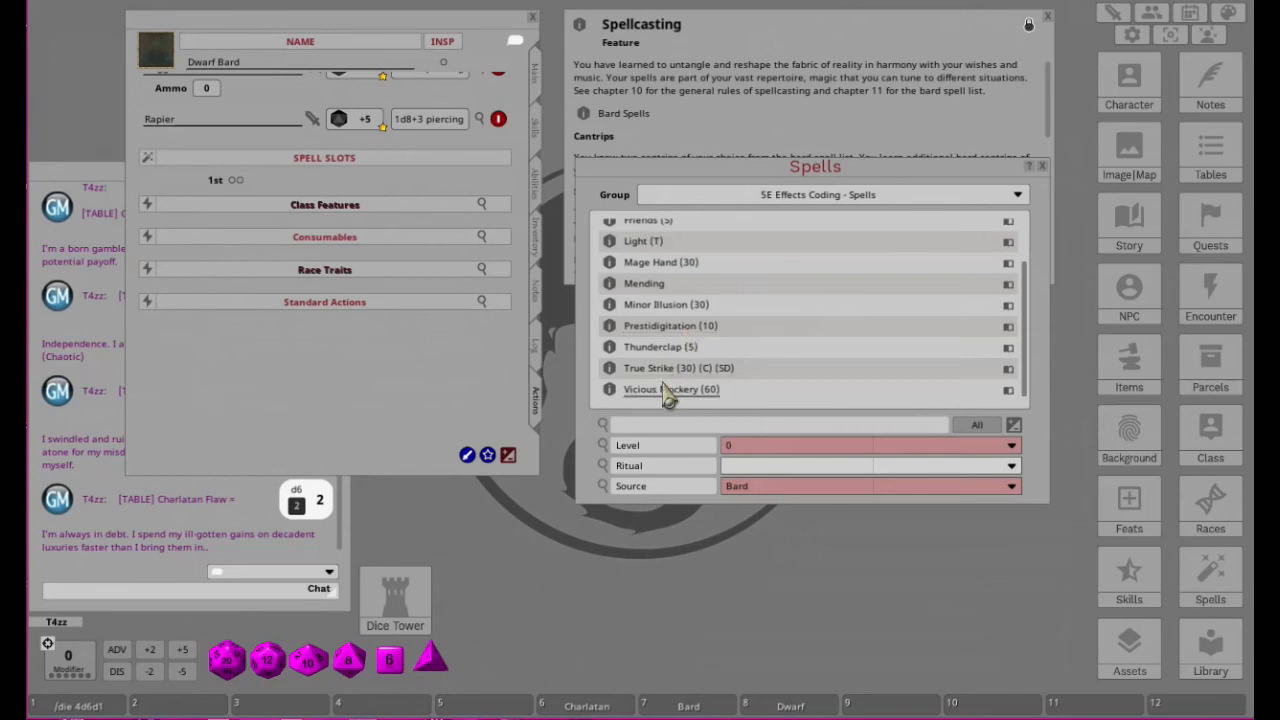
{"action": "scroll", "coordinate": [812, 360], "scroll_direction": "up", "scroll_amount": 2}
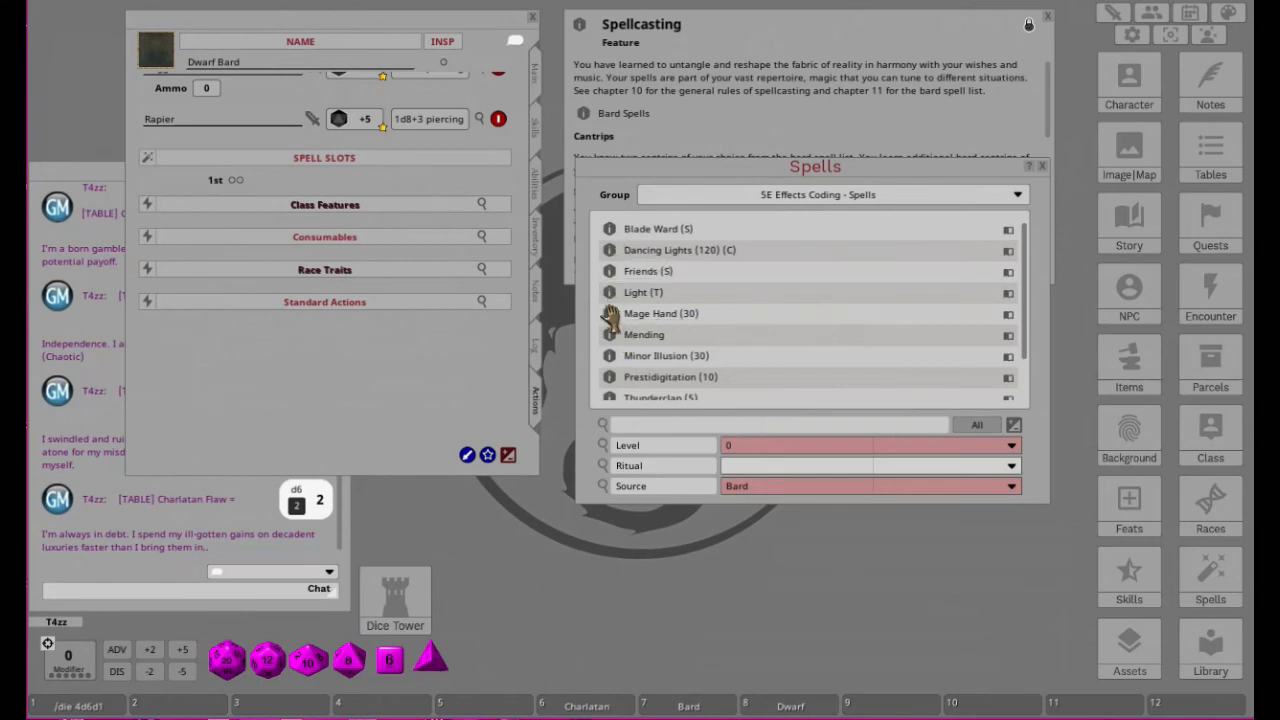
{"action": "left_click_drag", "start_coordinate": [755, 185], "coordinate": [741, 319]}
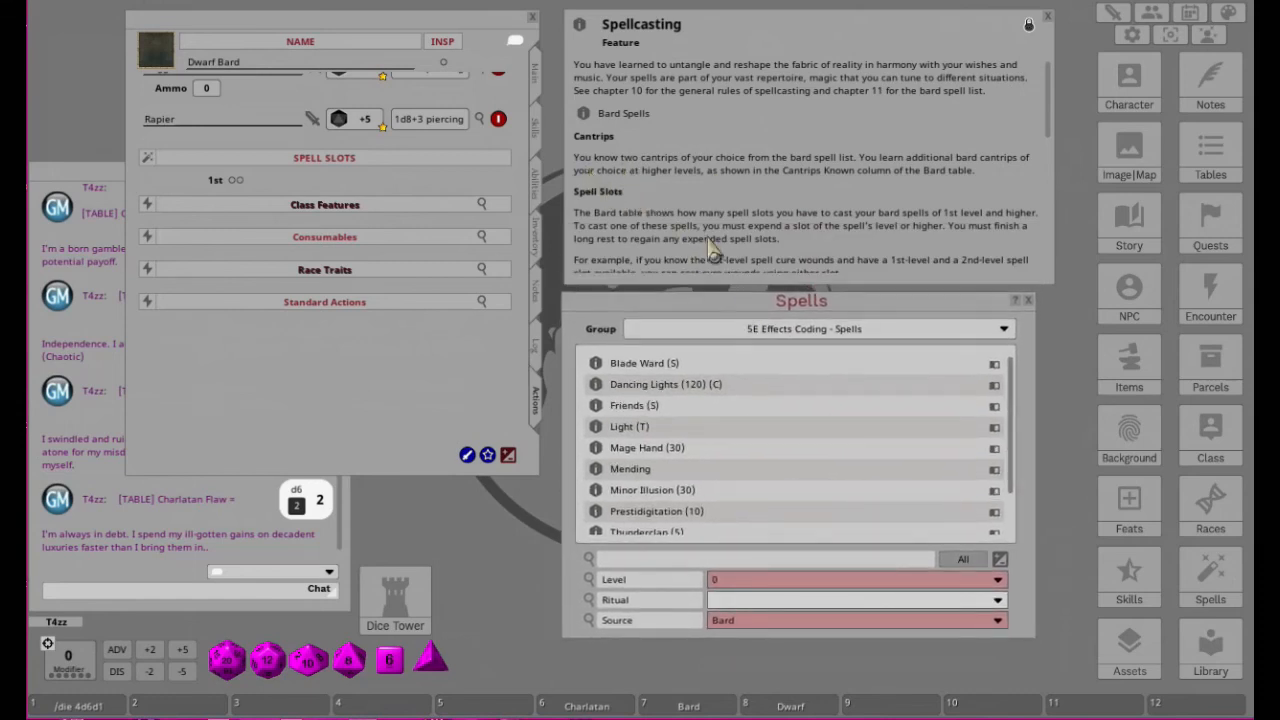
{"action": "left_click_drag", "start_coordinate": [595, 455], "coordinate": [240, 363]}
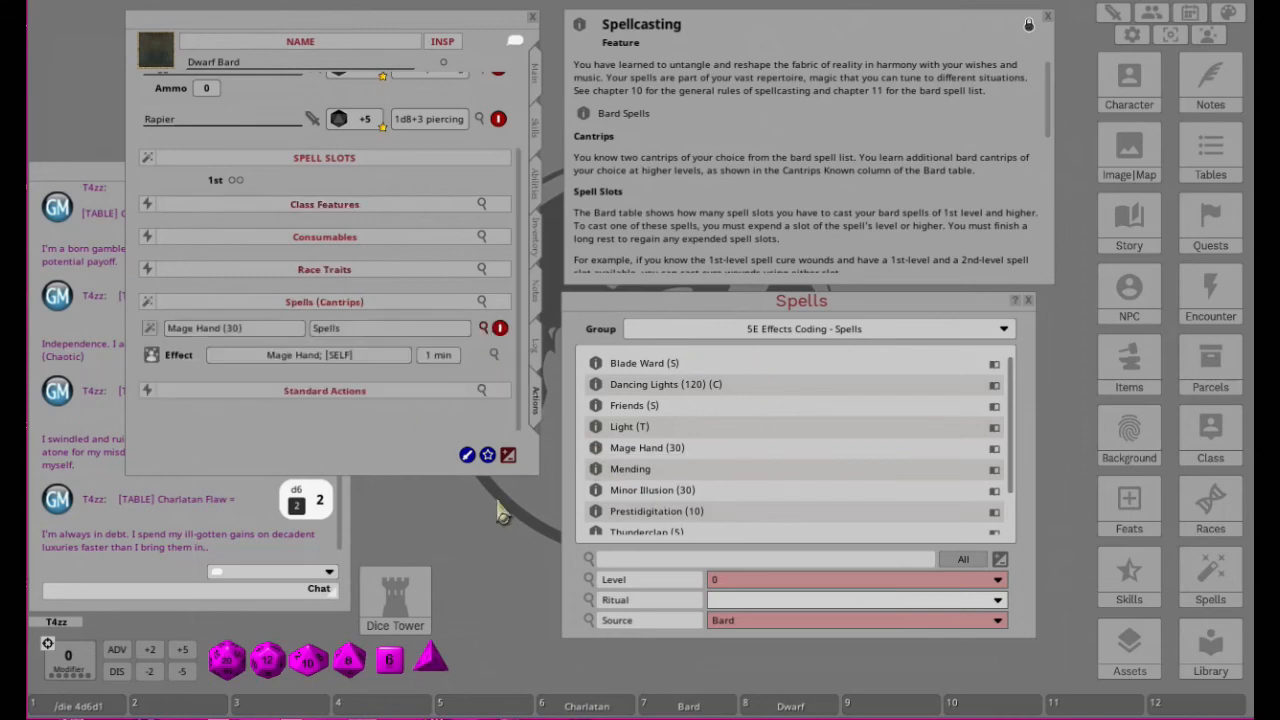
Step: Try to add Minor Illusion (30) to the character sheet, and add Dancing Lights (120) (C) to the Spells (Cantrips) group
{"action": "scroll", "coordinate": [712, 426], "scroll_direction": "down", "scroll_amount": 2}
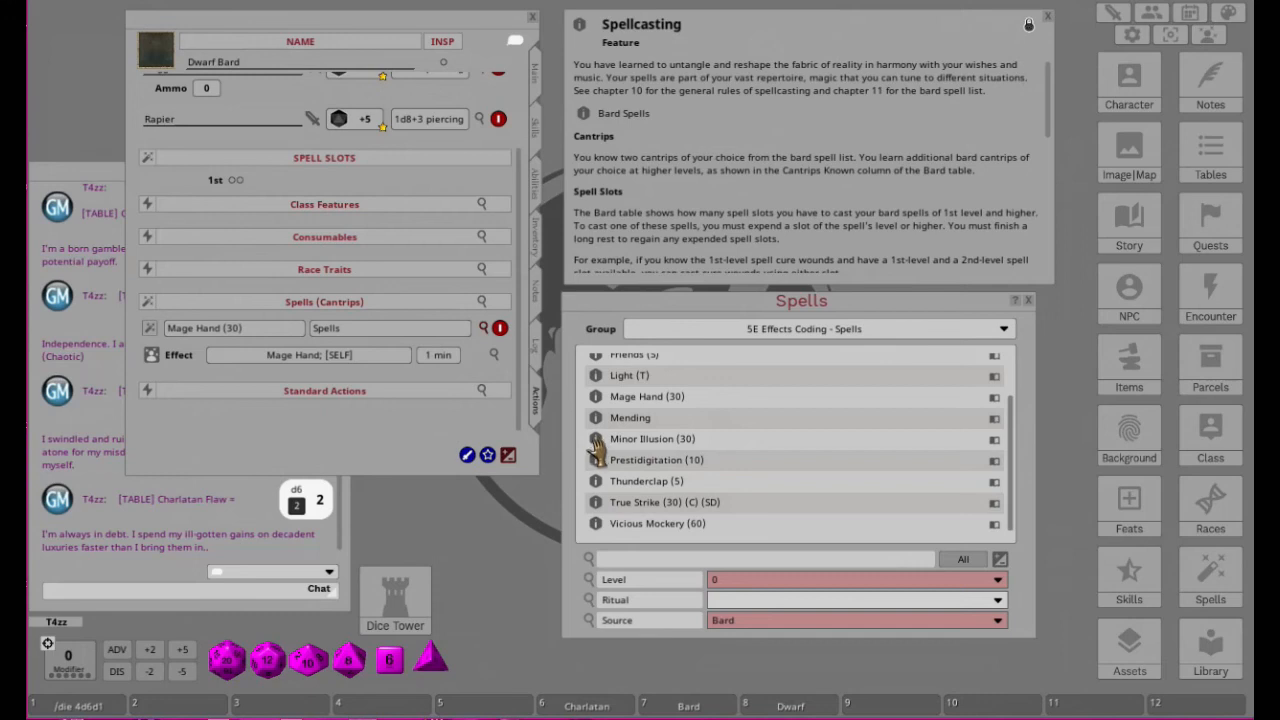
{"action": "left_click_drag", "start_coordinate": [595, 445], "coordinate": [292, 393]}
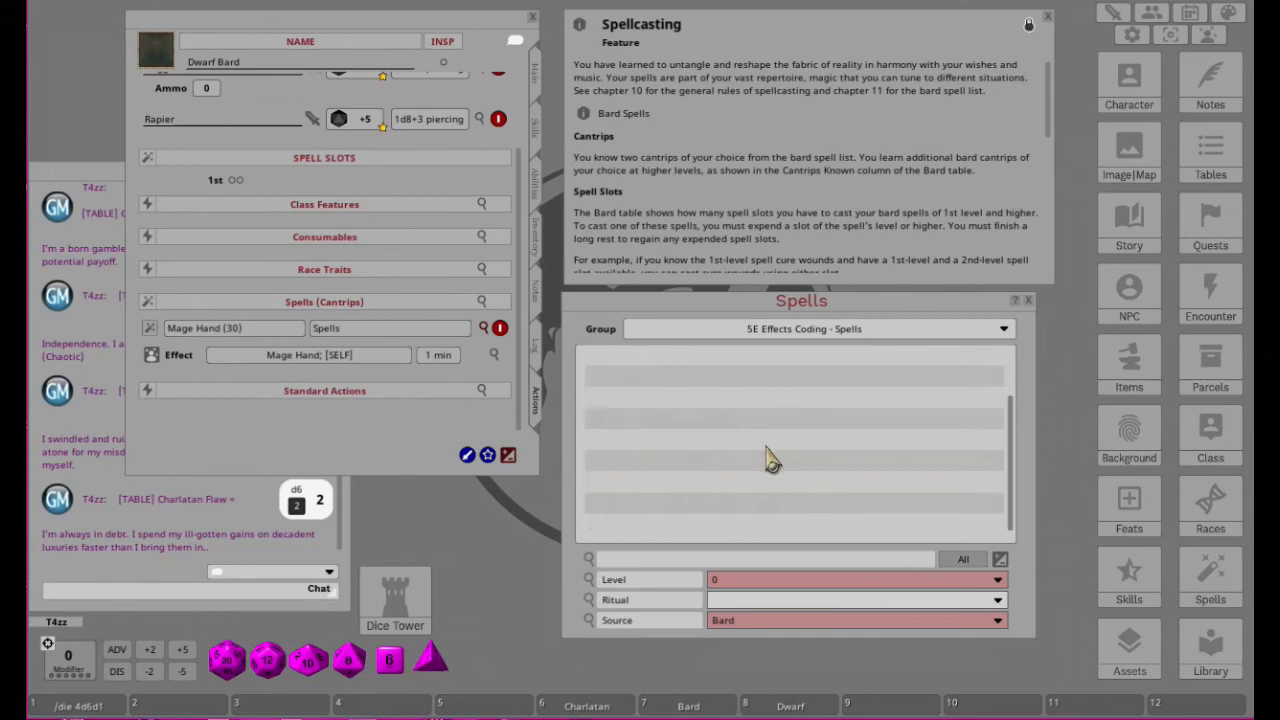
{"action": "scroll", "coordinate": [770, 460], "scroll_direction": "down", "scroll_amount": 2}
{"action": "scroll", "coordinate": [766, 457], "scroll_direction": "up", "scroll_amount": 2}
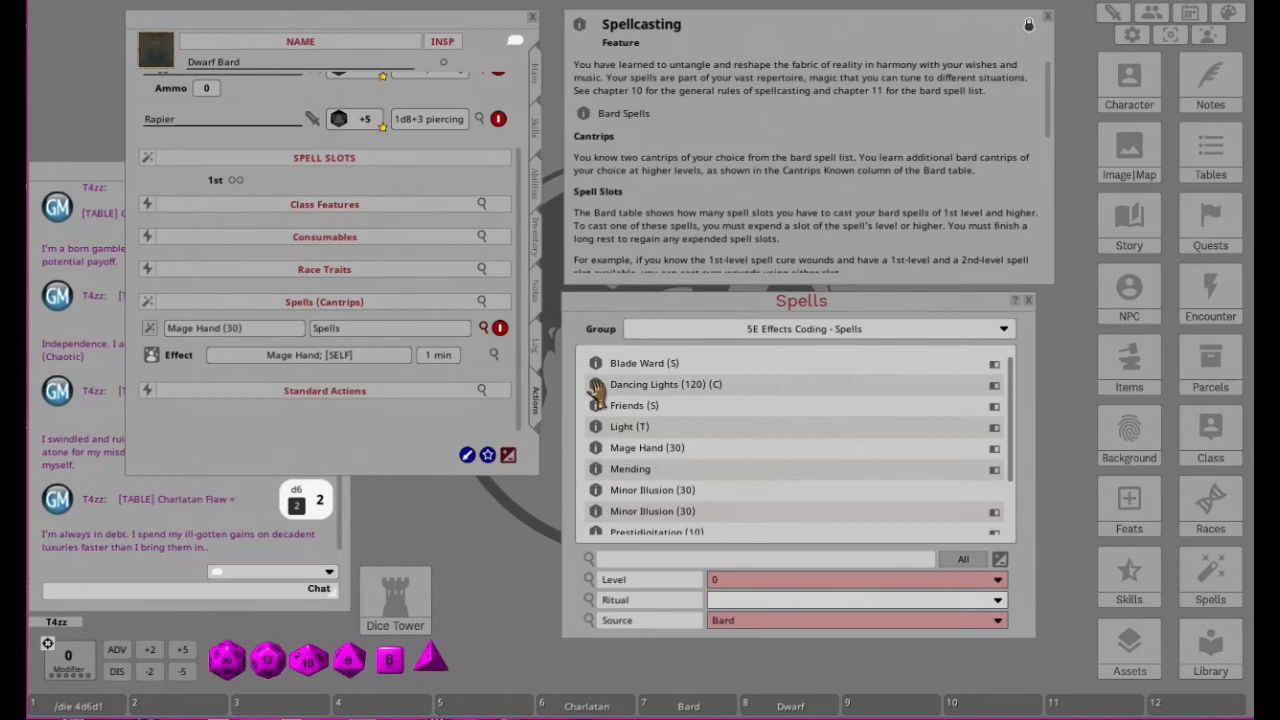
{"action": "left_click_drag", "start_coordinate": [334, 431], "coordinate": [336, 432]}
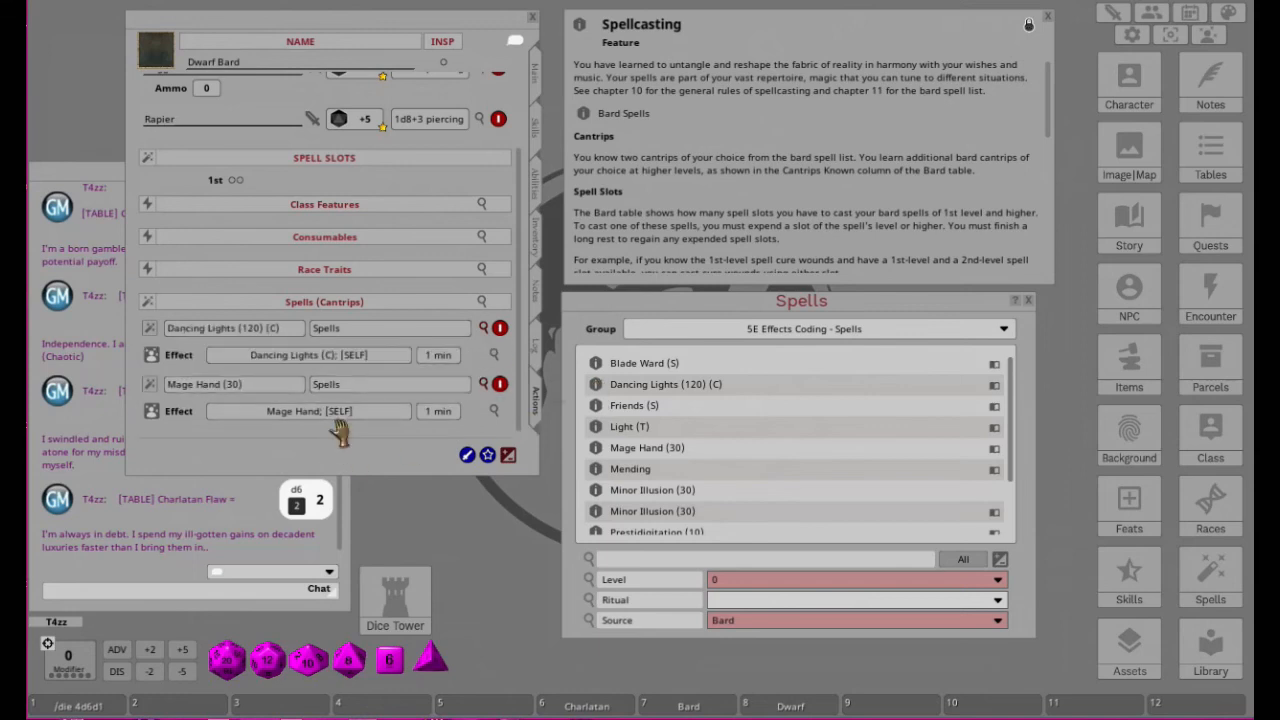
Step: Hide the effect details of Dancing Lights and Mage Hand, and collapse the Spells (Cantrips) group
{"action": "left_click", "coordinate": [483, 328]}
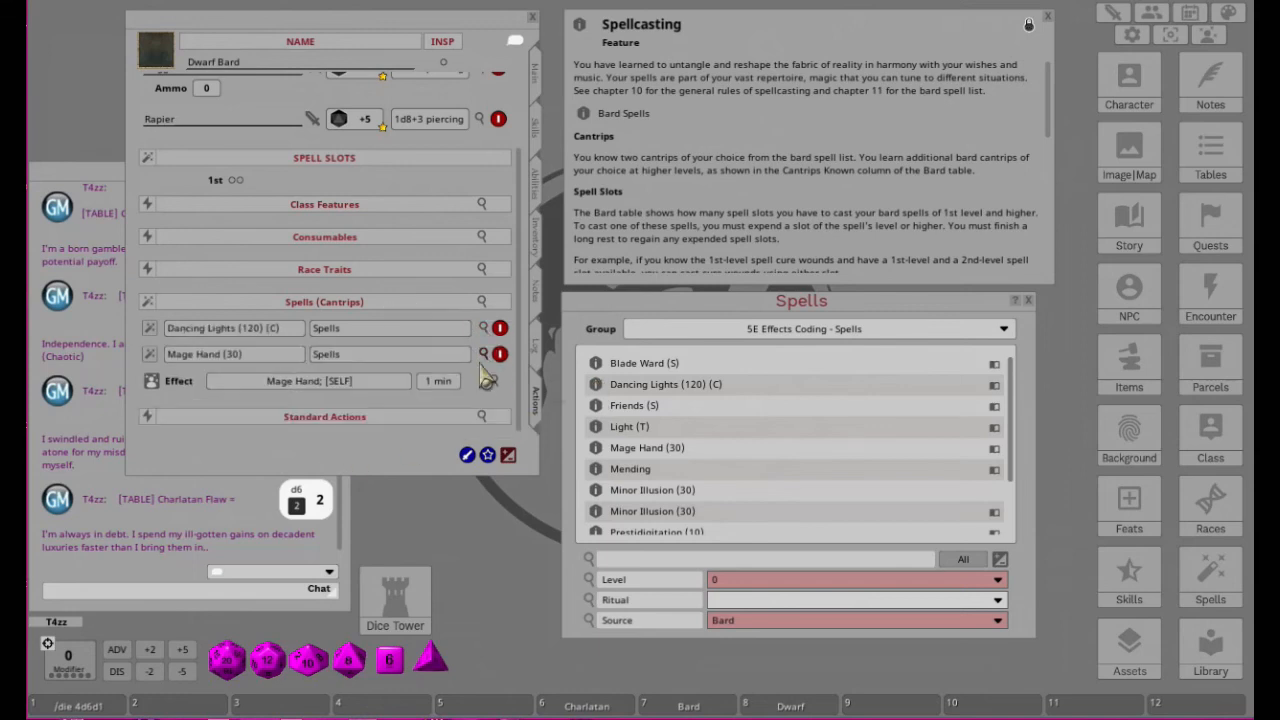
{"action": "left_click", "coordinate": [484, 355]}
{"action": "left_click", "coordinate": [324, 302]}
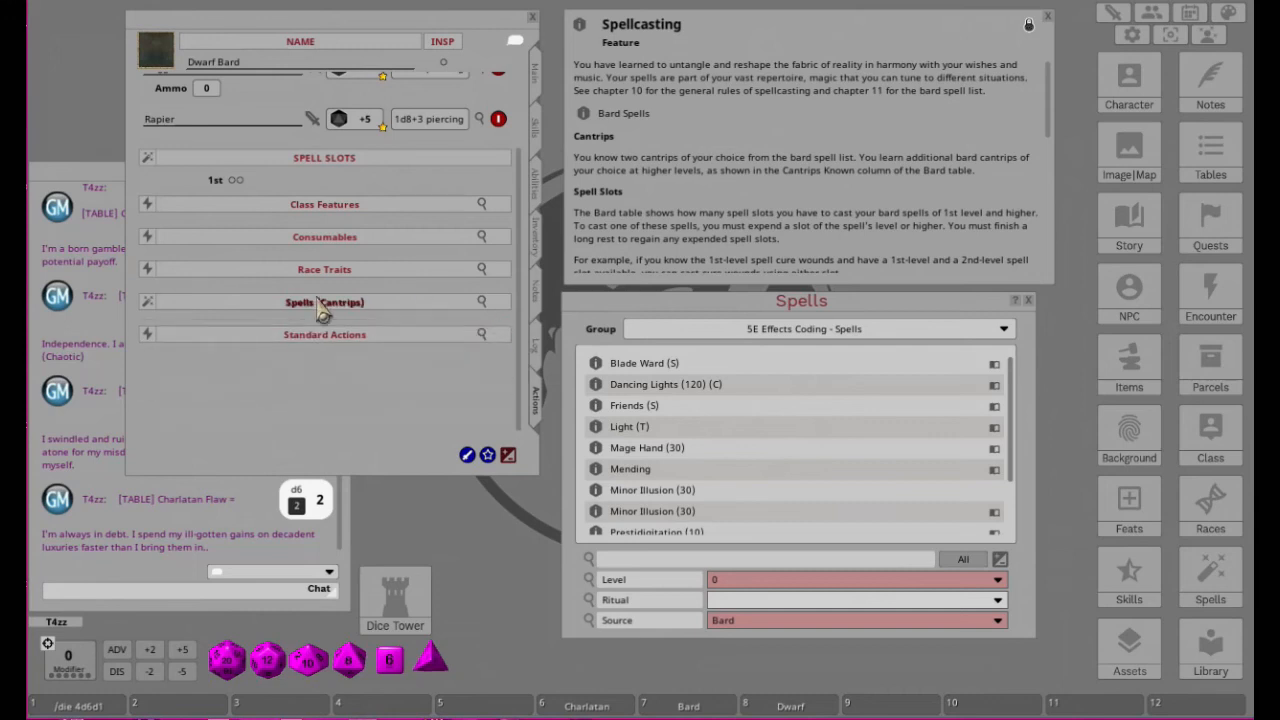
Step: Check the (Uncategorized) spell group, and return to the 5E Effects Coding - Spells group
{"action": "left_click", "coordinate": [797, 333]}
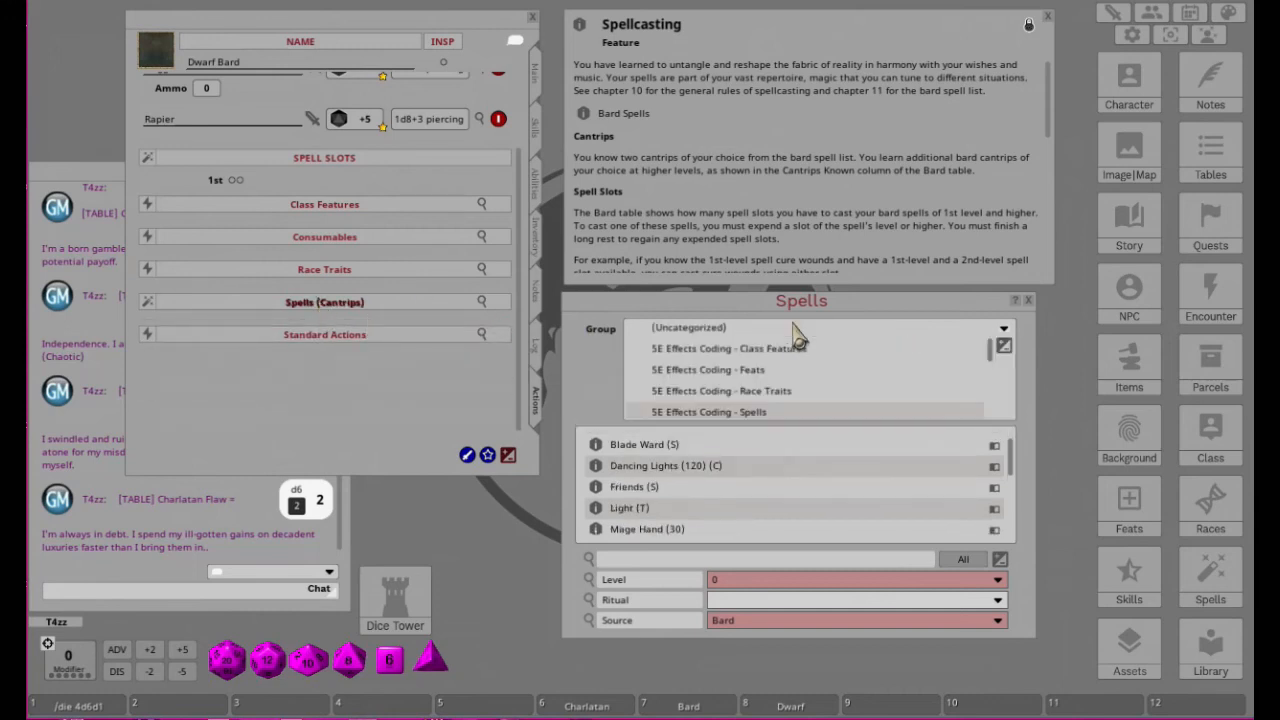
{"action": "left_click", "coordinate": [691, 330]}
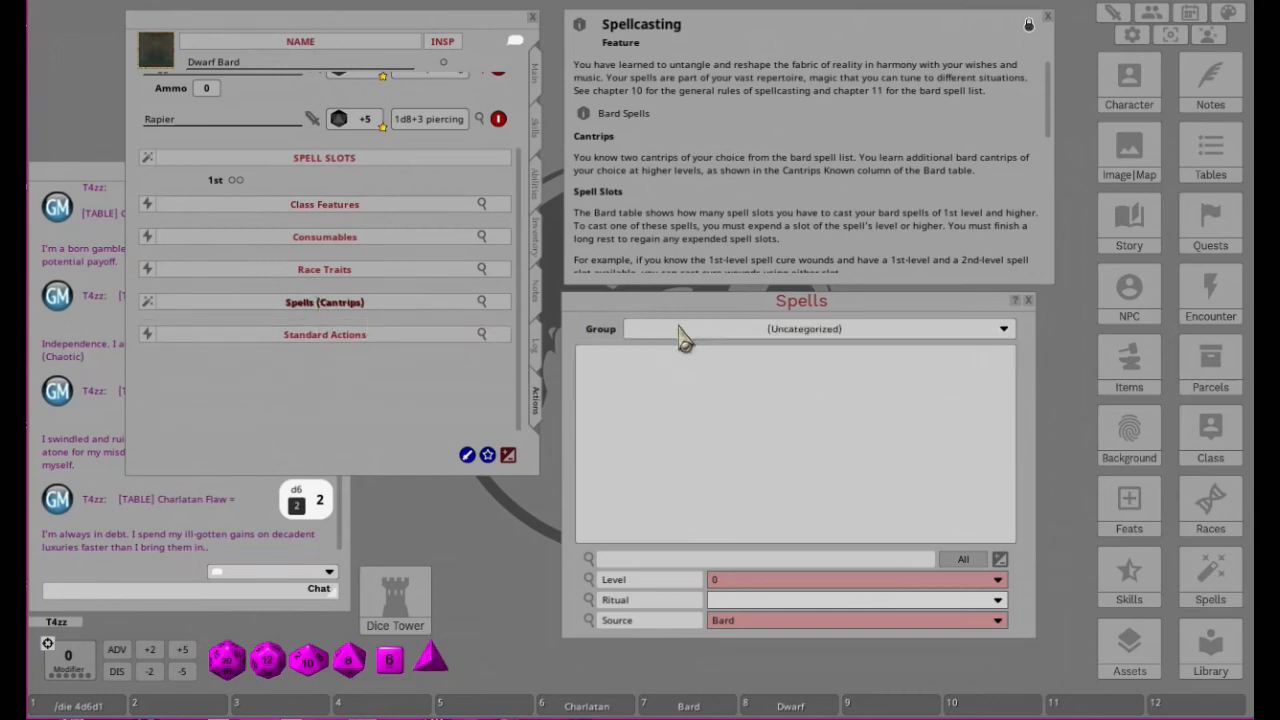
{"action": "left_click", "coordinate": [1005, 333]}
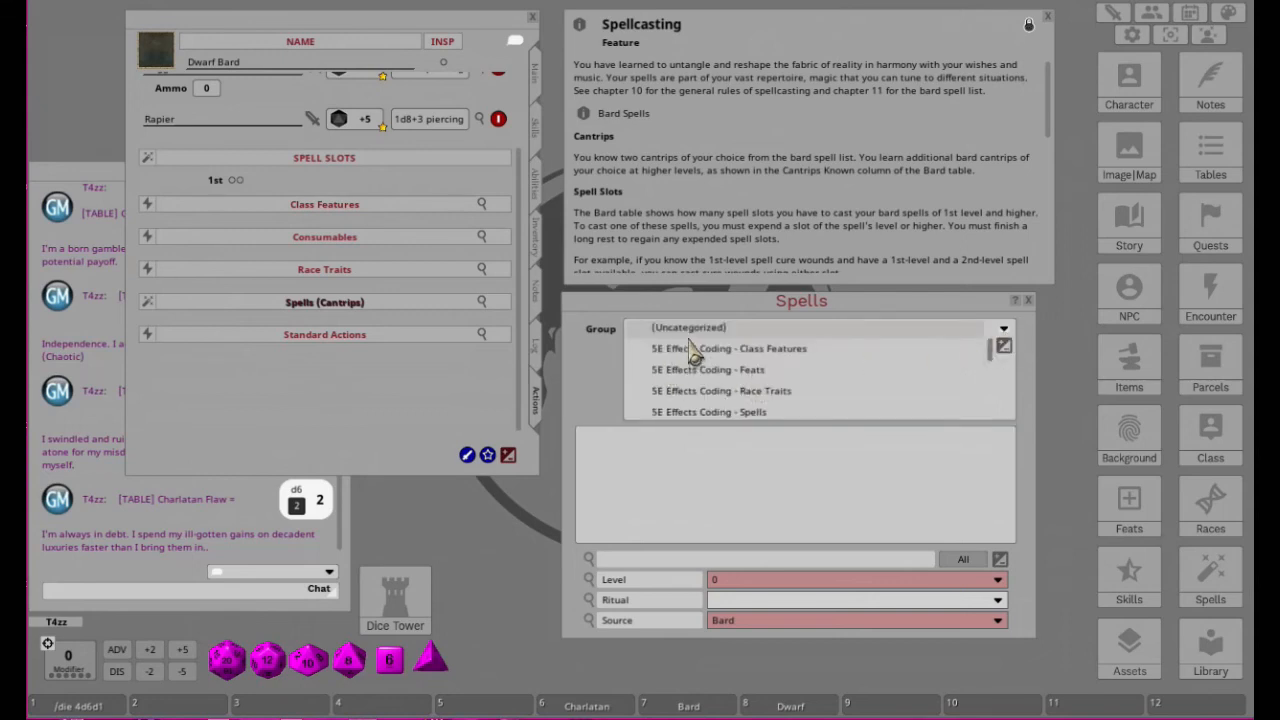
{"action": "left_click", "coordinate": [706, 412]}
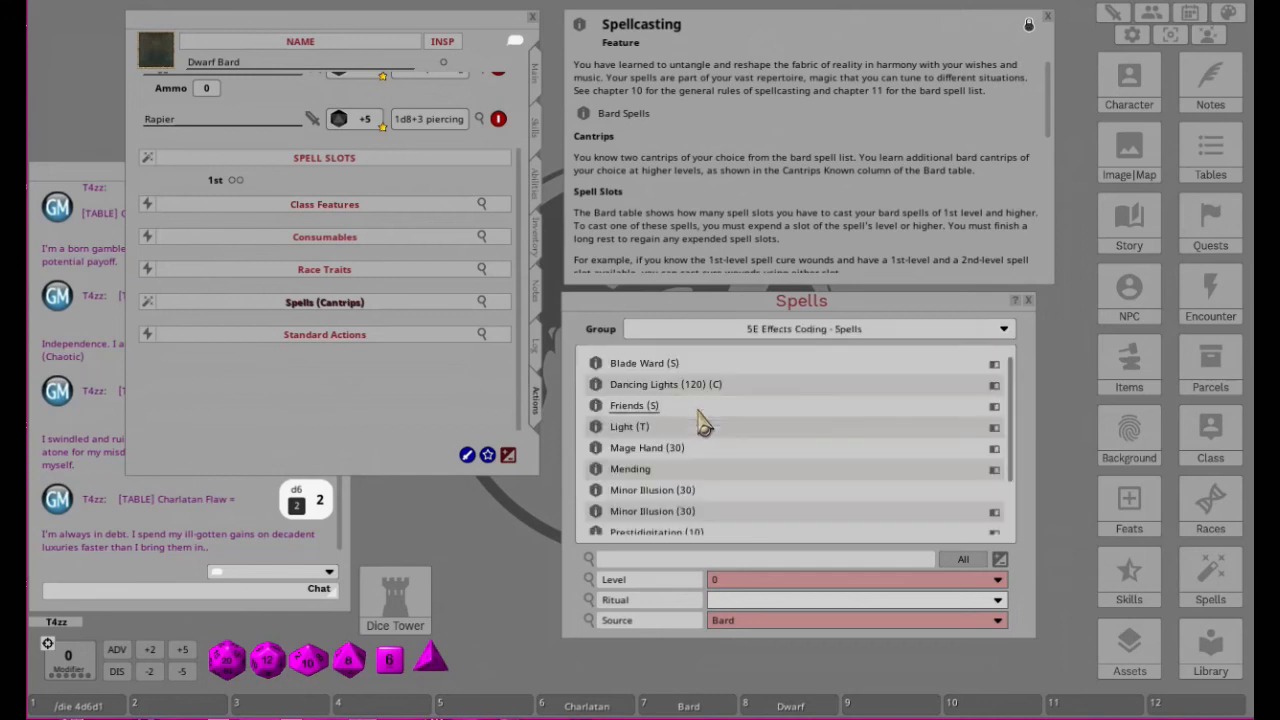
Step: Turn on list editing in the Spells window and delete the duplicate Minor Illusion (30) entry
{"action": "scroll", "coordinate": [812, 440], "scroll_direction": "down", "scroll_amount": 1}
{"action": "scroll", "coordinate": [812, 440], "scroll_direction": "down", "scroll_amount": 3}
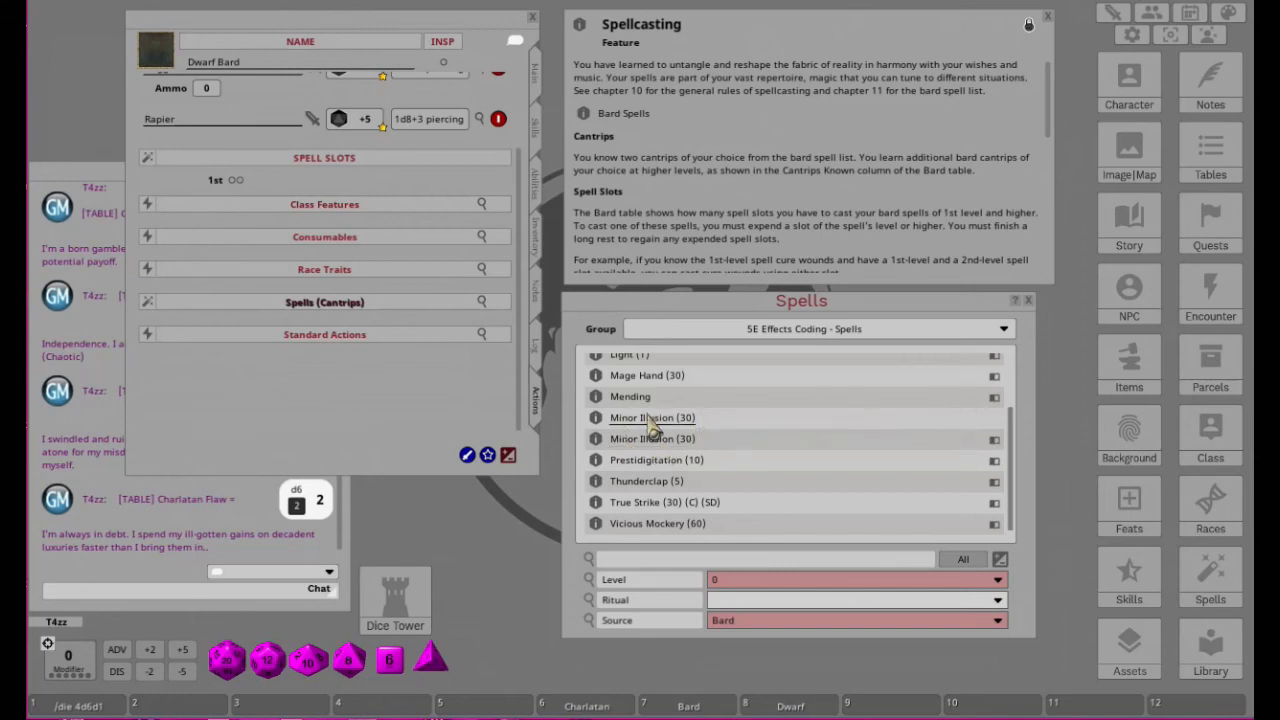
{"action": "left_click", "coordinate": [1000, 561]}
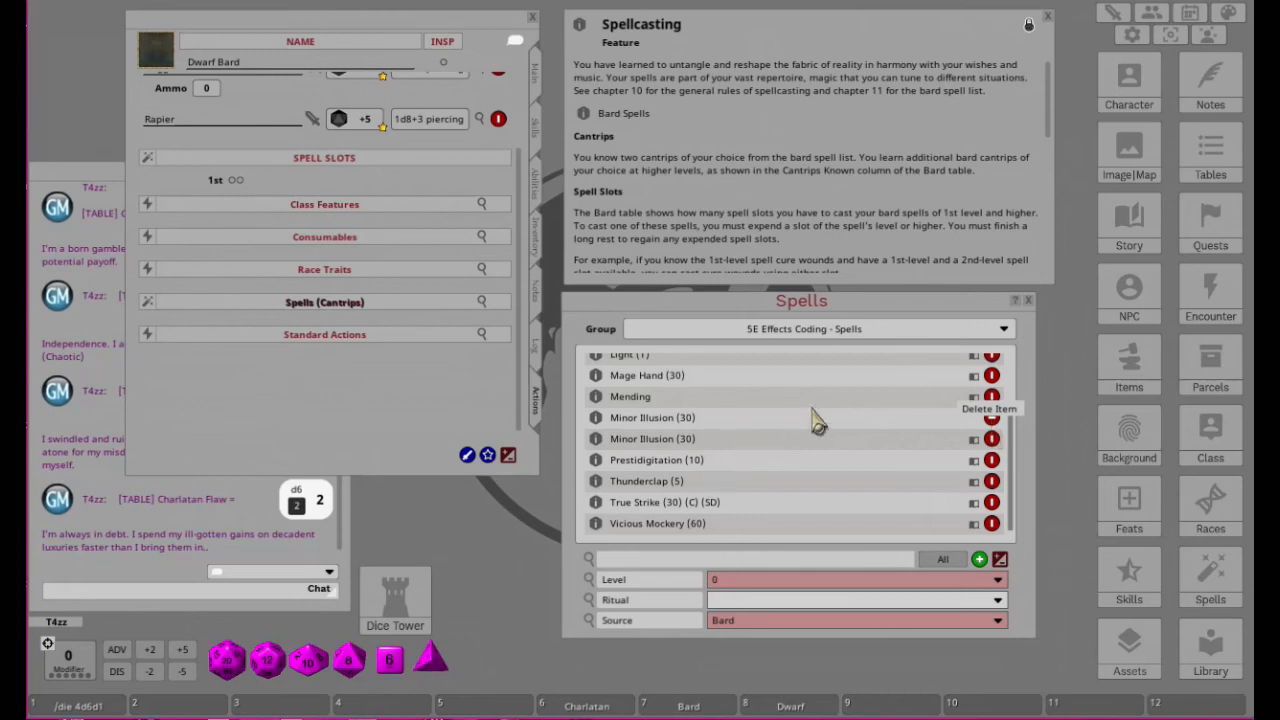
{"action": "left_click", "coordinate": [991, 438]}
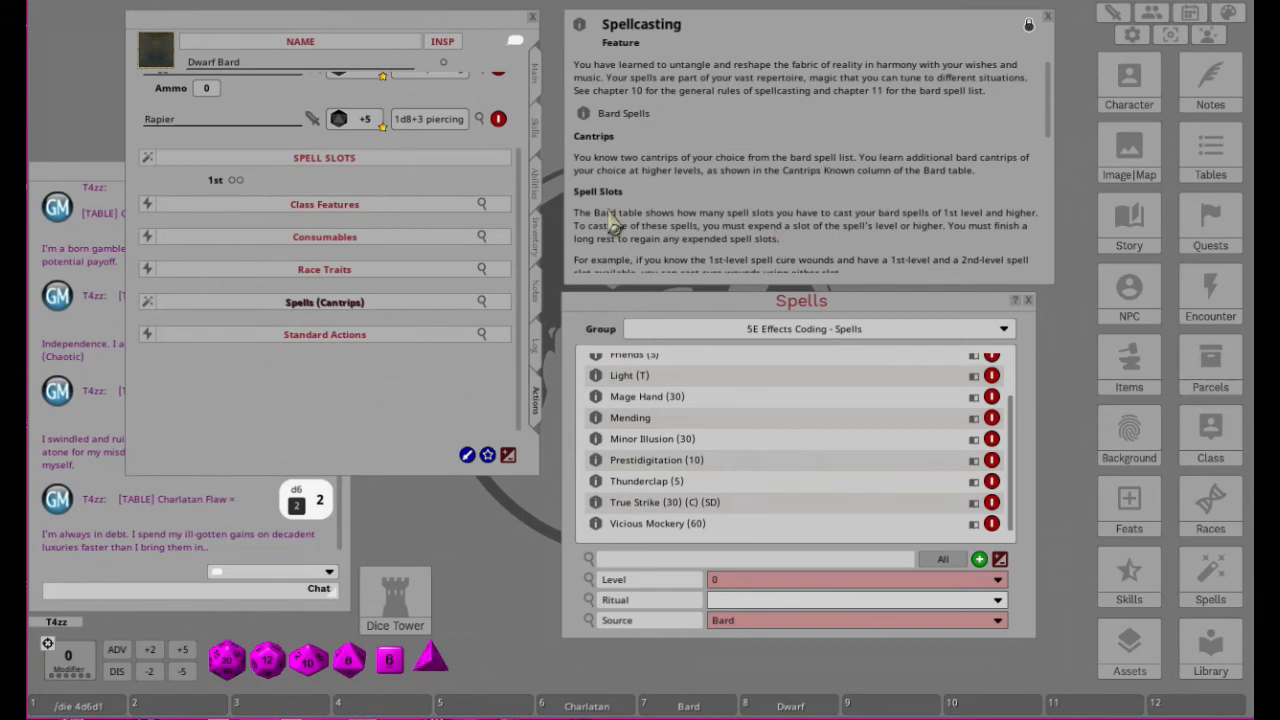
Step: Check the number of known 1st-level spells in the Spellcasting feature and the Bard class table, and close the Bard window
{"action": "scroll", "coordinate": [600, 150], "scroll_direction": "down", "scroll_amount": 2}
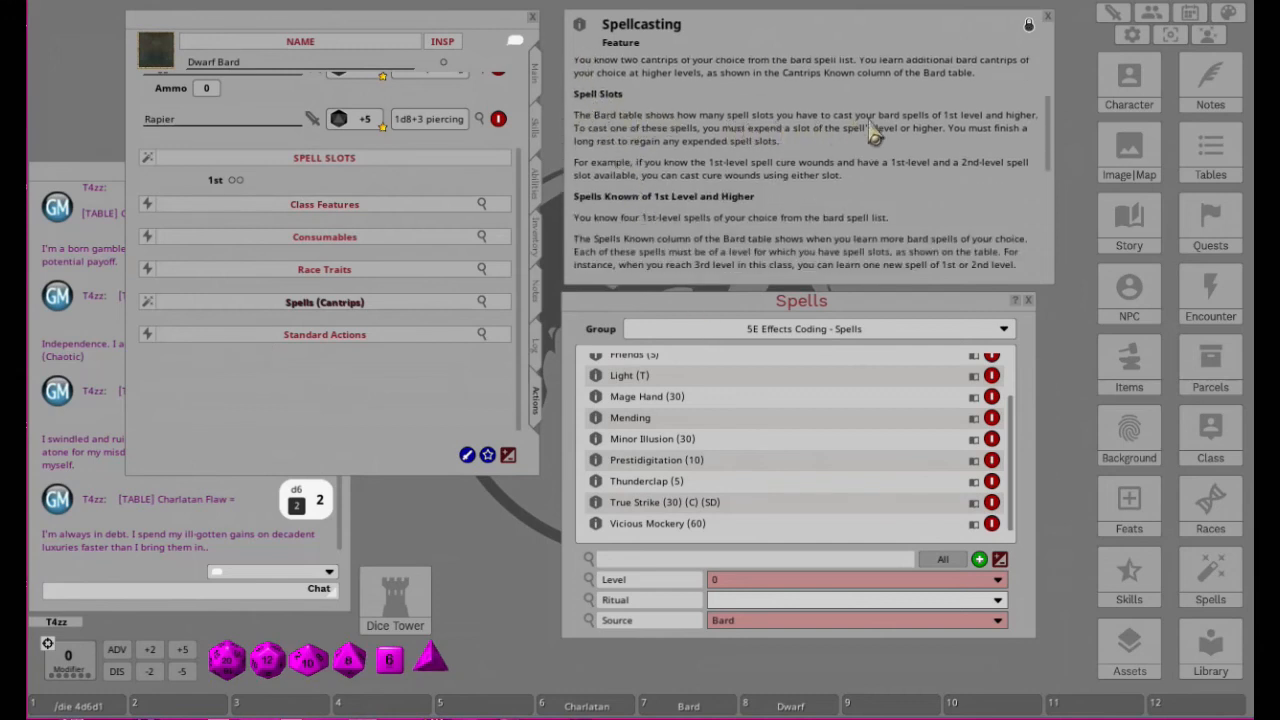
{"action": "left_click", "coordinate": [684, 706]}
{"action": "scroll", "coordinate": [866, 230], "scroll_direction": "down", "scroll_amount": 10}
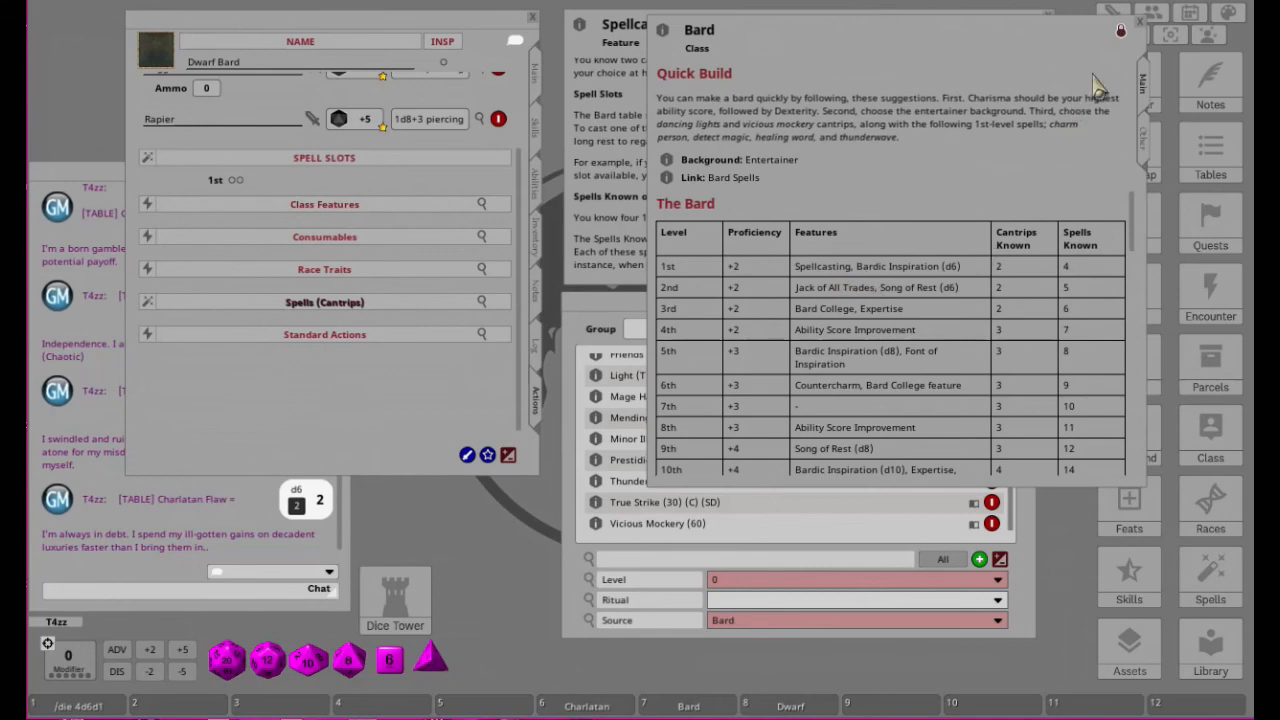
{"action": "left_click", "coordinate": [1142, 24]}
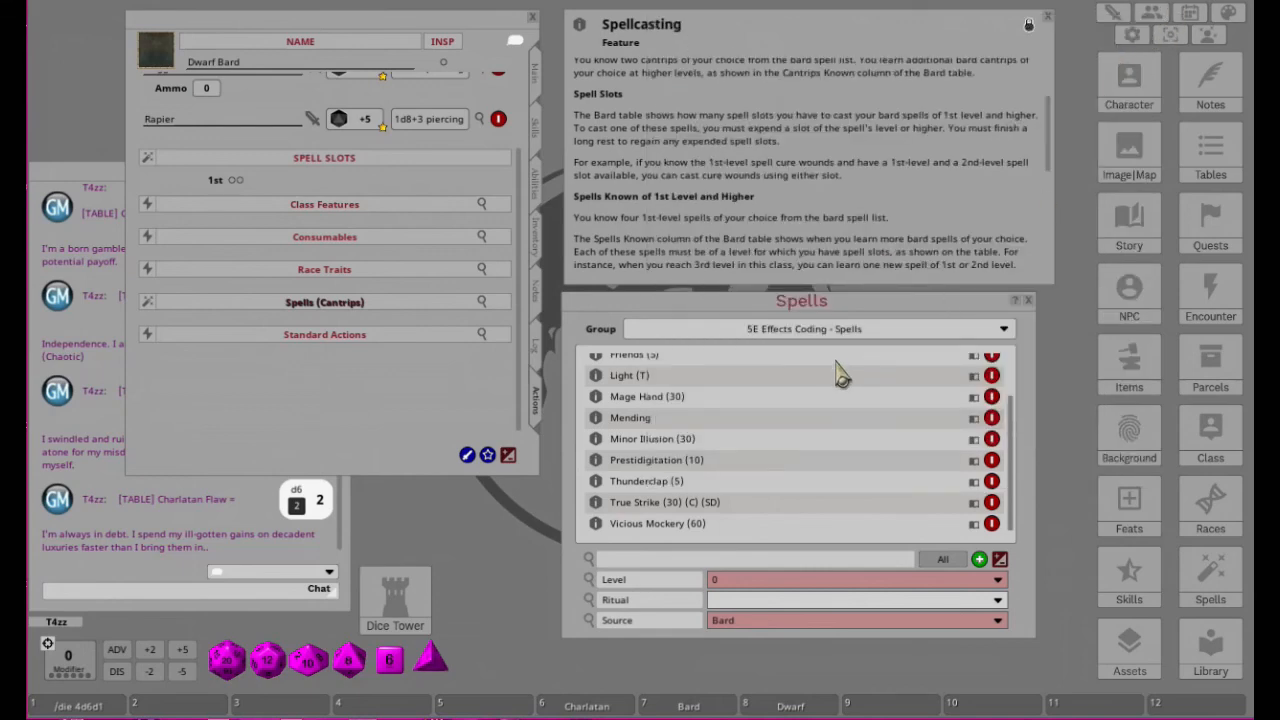
Step: Filter the Bard spell list to level 1 and add Charm Person (30) to the Dwarf Bard's actions
{"action": "left_click", "coordinate": [367, 205]}
{"action": "left_click", "coordinate": [368, 206]}
{"action": "left_click", "coordinate": [726, 582]}
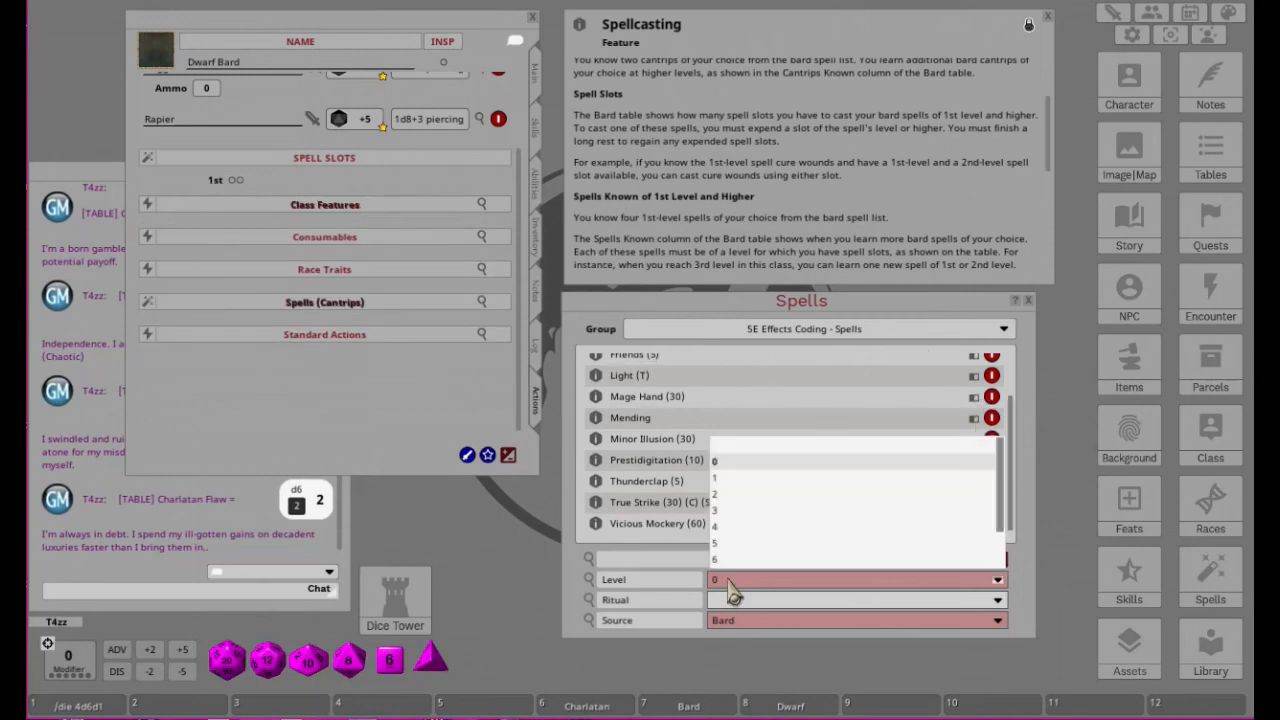
{"action": "left_click", "coordinate": [718, 480]}
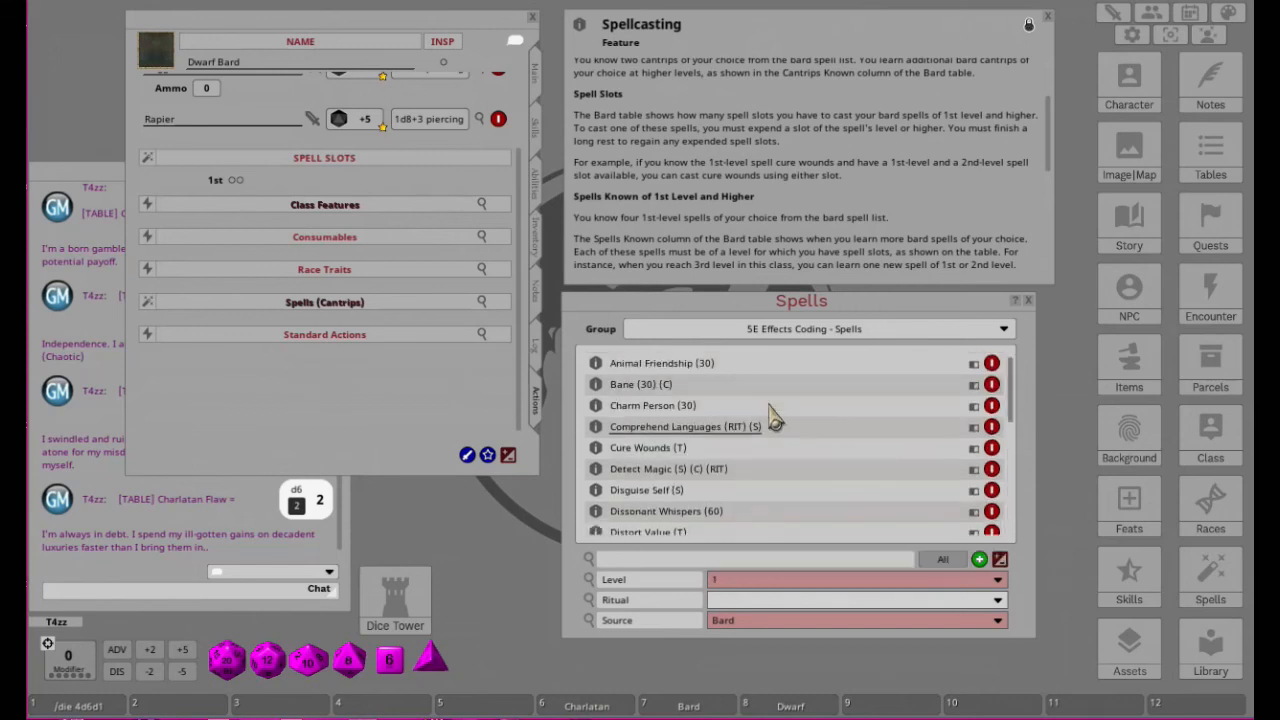
{"action": "scroll", "coordinate": [845, 416], "scroll_direction": "down", "scroll_amount": 1}
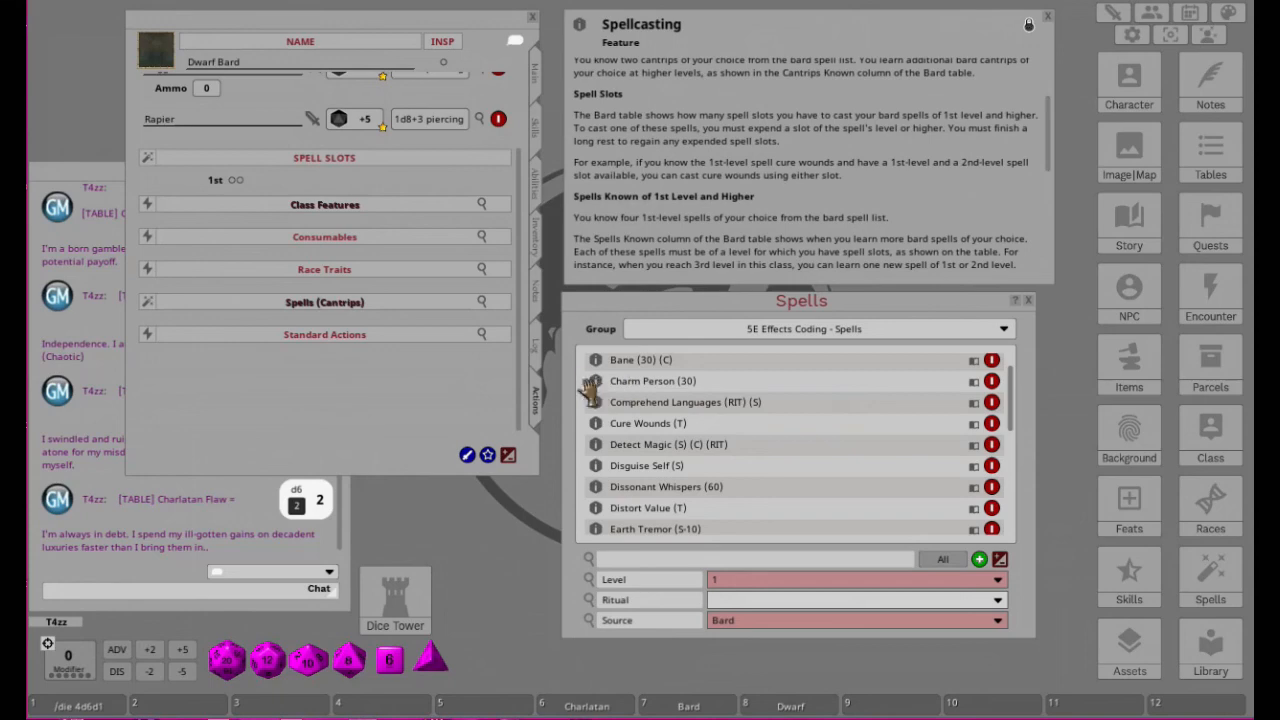
{"action": "left_click_drag", "start_coordinate": [282, 408], "coordinate": [286, 406]}
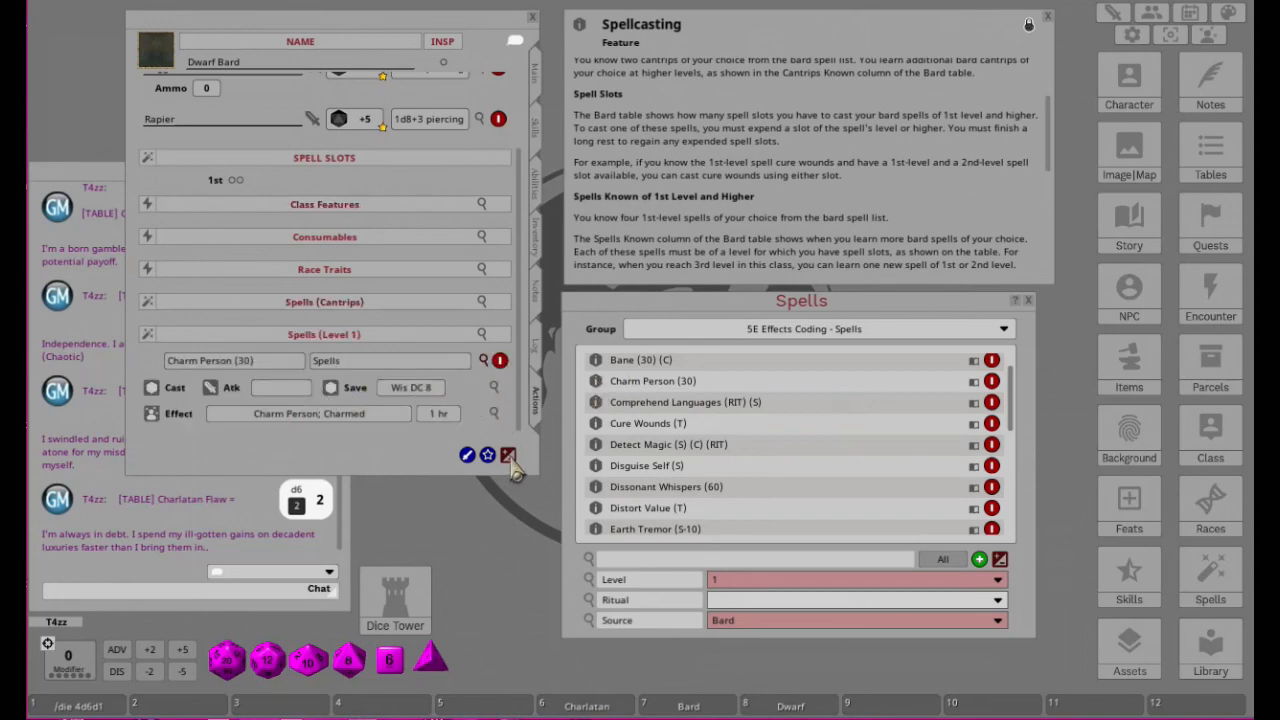
Step: Turn off list editing on the character sheet, read Charm Person's full description, and hide its action details
{"action": "left_click", "coordinate": [508, 456]}
{"action": "left_click", "coordinate": [499, 361]}
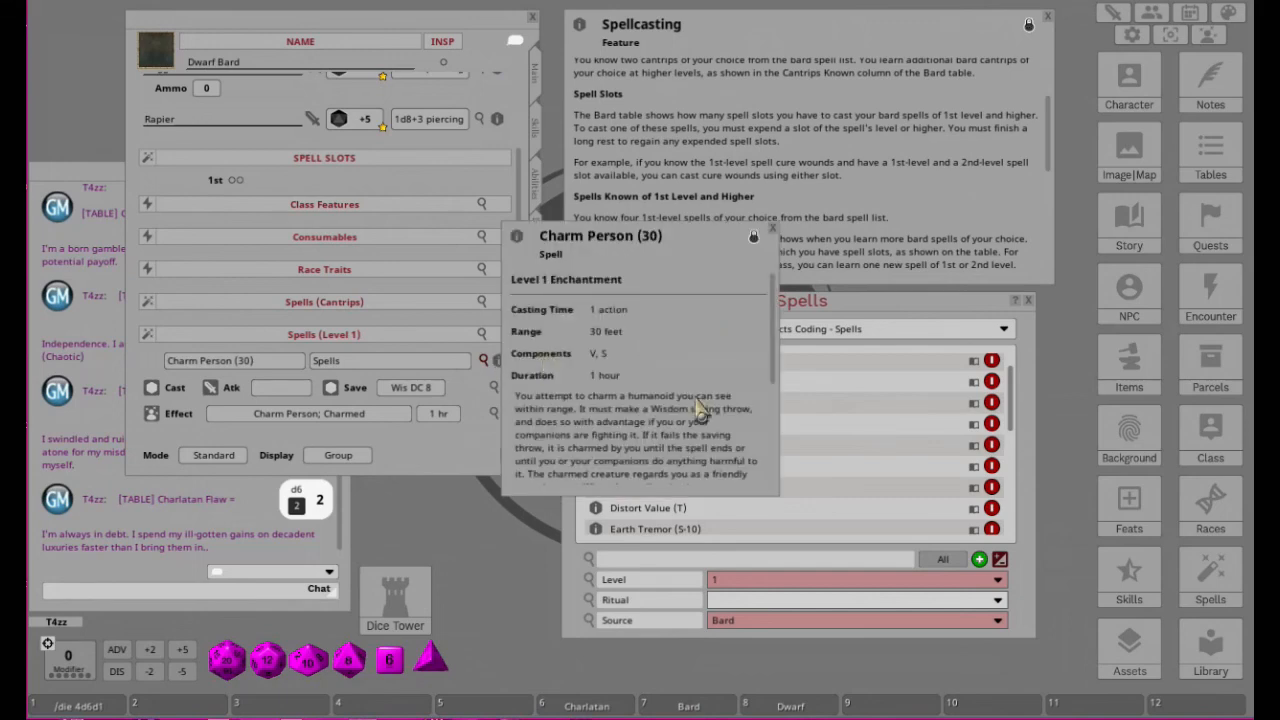
{"action": "scroll", "coordinate": [700, 410], "scroll_direction": "down", "scroll_amount": 3}
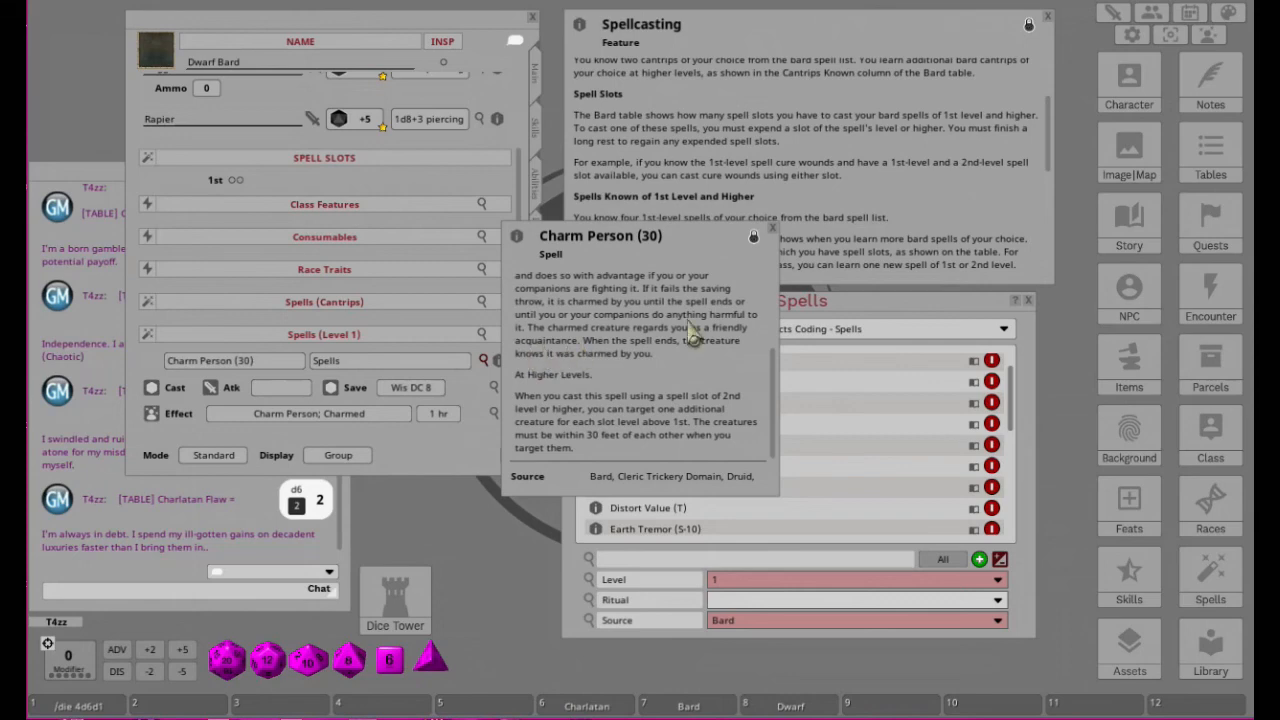
{"action": "left_click", "coordinate": [774, 230]}
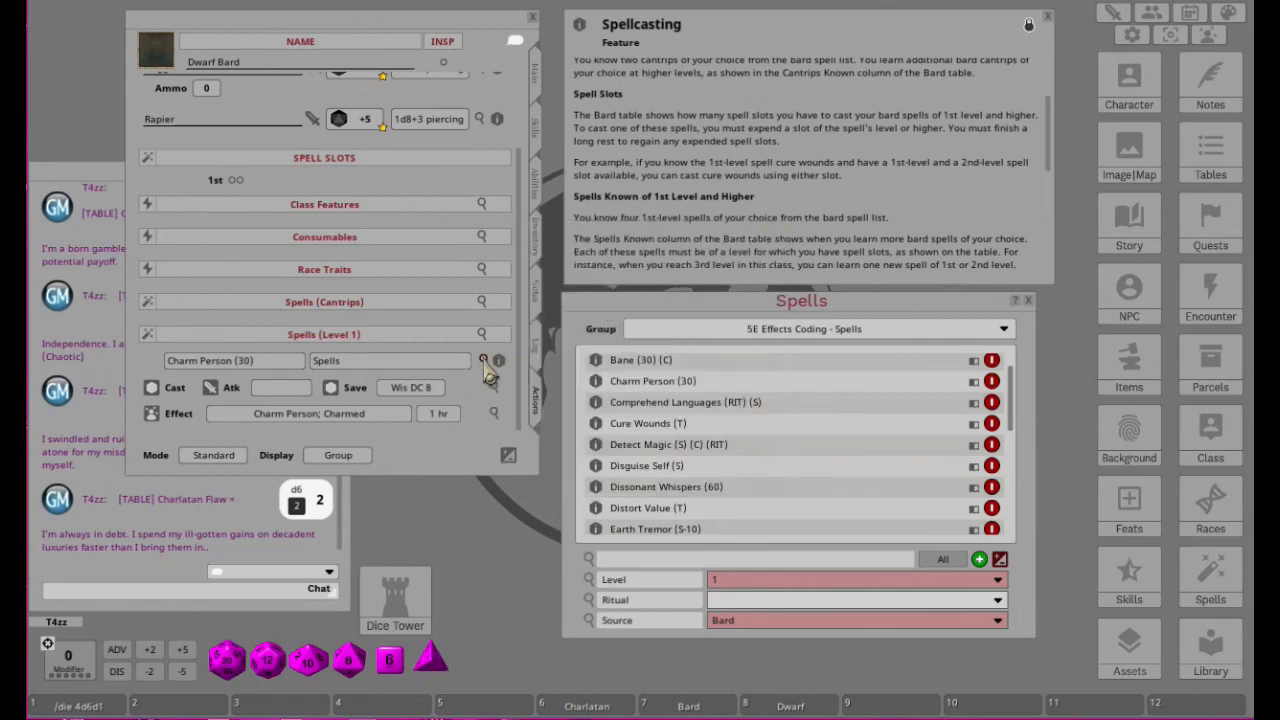
{"action": "left_click", "coordinate": [483, 360]}
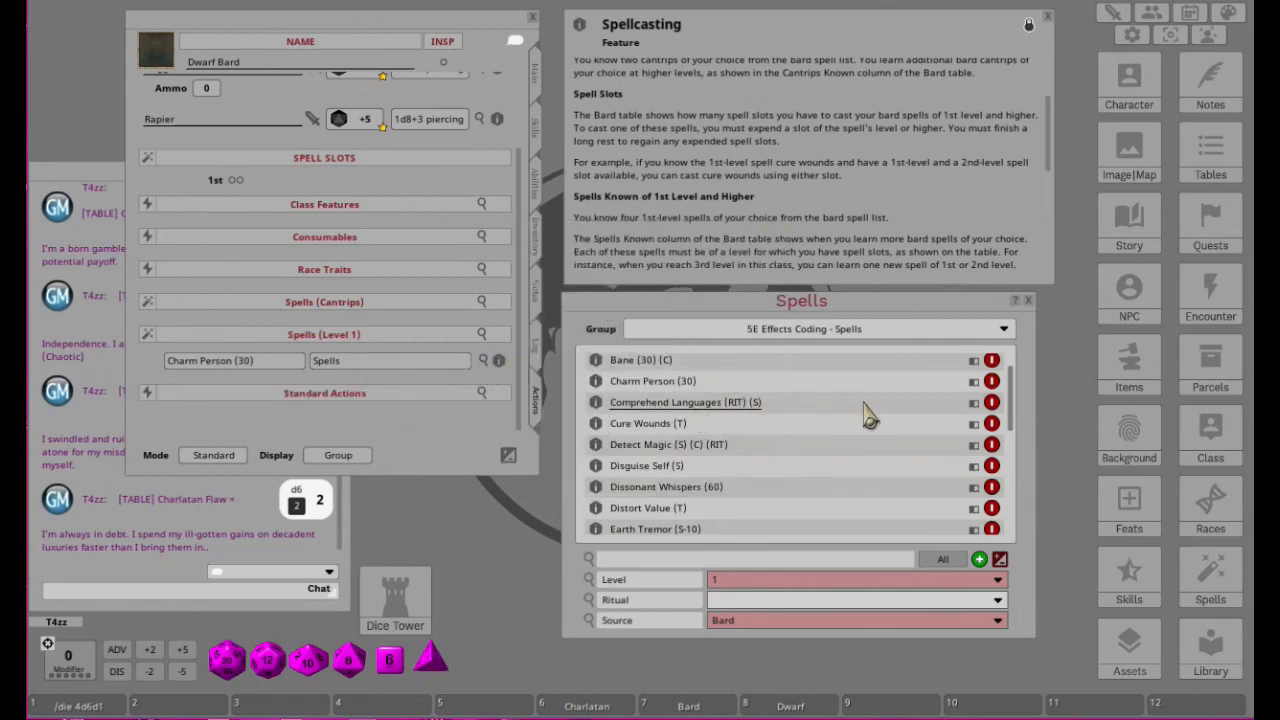
Step: Add Cure Wounds (T) and Healing Word (B) (60) to the level 1 spells, keeping their heal details hidden
{"action": "scroll", "coordinate": [868, 415], "scroll_direction": "down", "scroll_amount": 1}
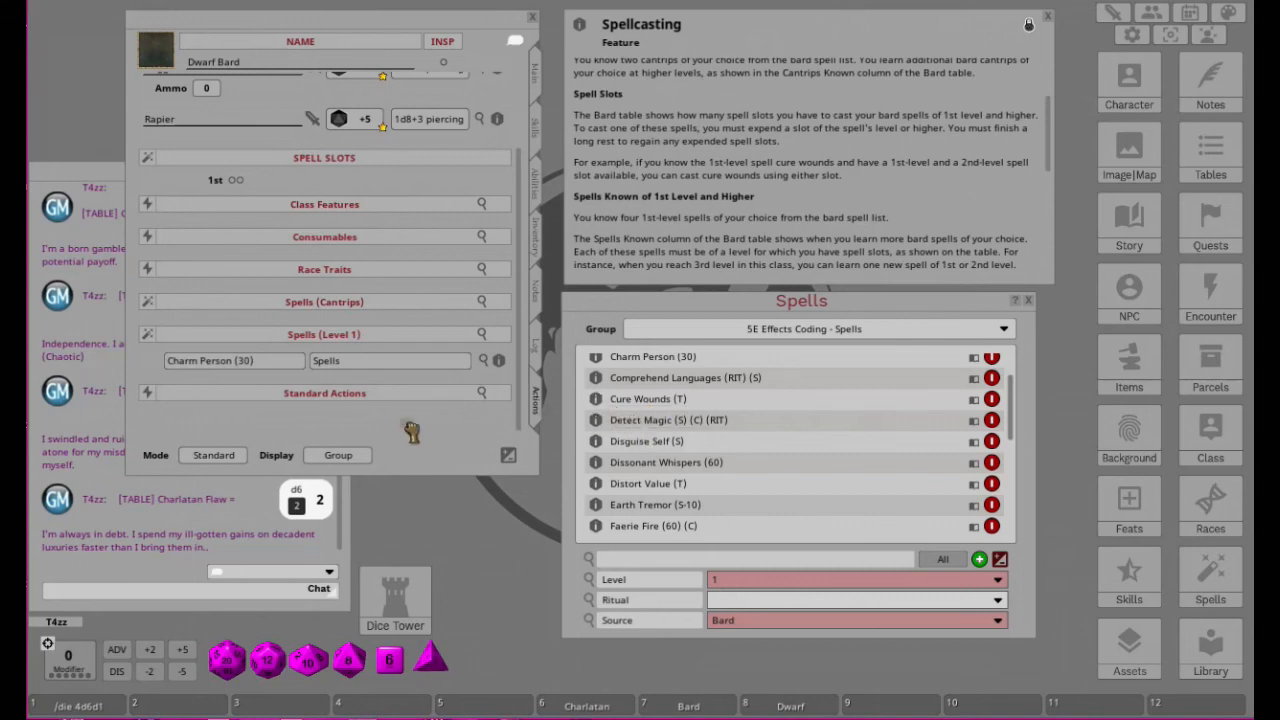
{"action": "left_click_drag", "start_coordinate": [426, 345], "coordinate": [428, 346]}
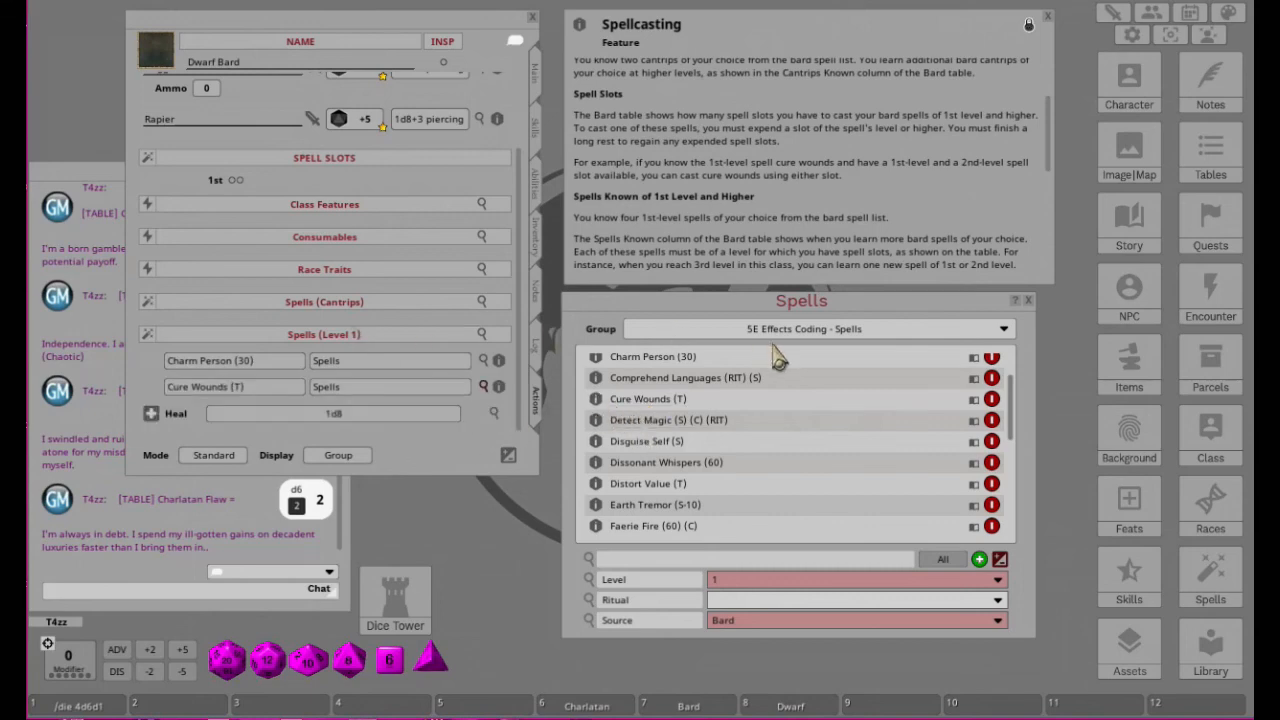
{"action": "scroll", "coordinate": [750, 442], "scroll_direction": "down", "scroll_amount": 5}
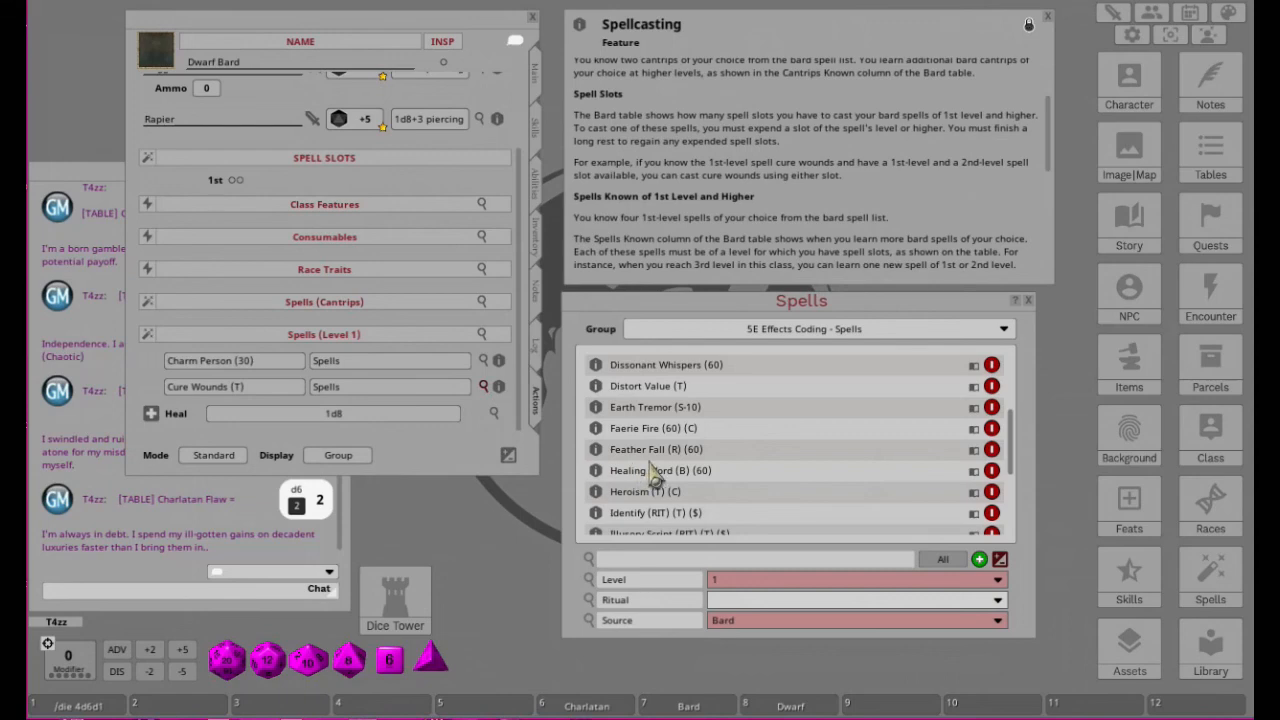
{"action": "scroll", "coordinate": [722, 472], "scroll_direction": "up", "scroll_amount": 1}
{"action": "scroll", "coordinate": [722, 473], "scroll_direction": "up", "scroll_amount": 2}
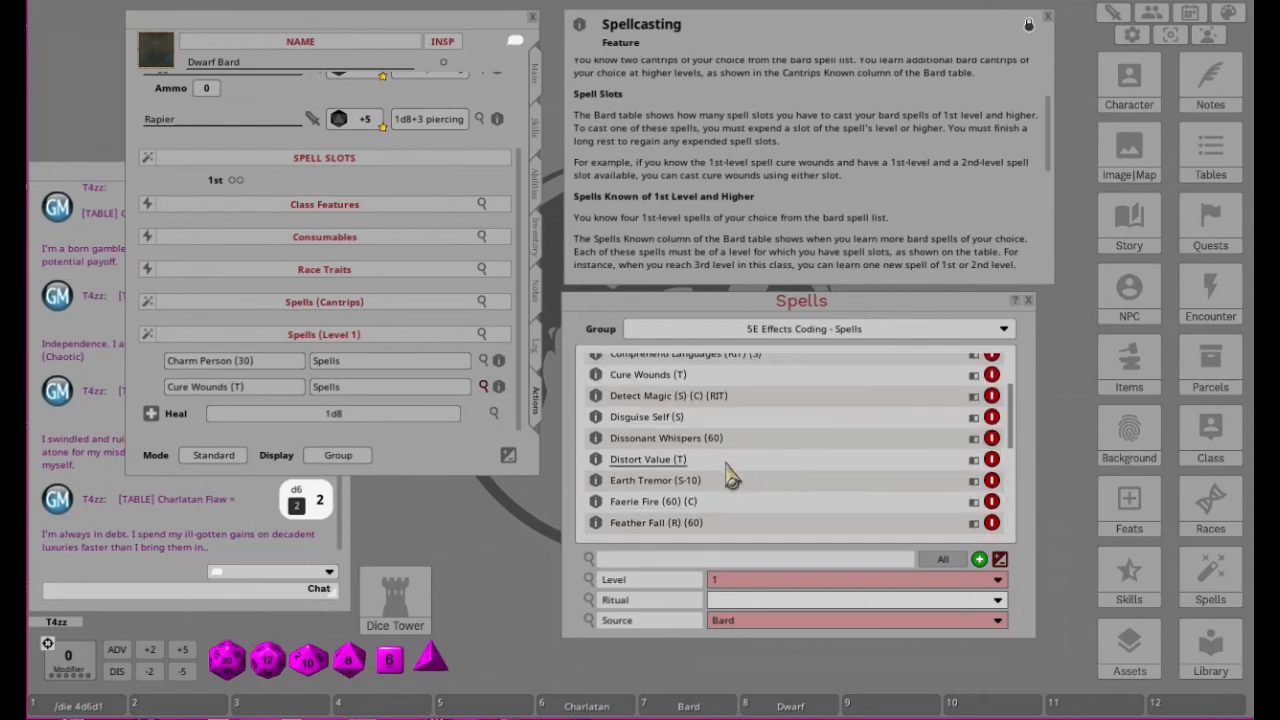
{"action": "scroll", "coordinate": [725, 475], "scroll_direction": "up", "scroll_amount": 2}
{"action": "scroll", "coordinate": [735, 480], "scroll_direction": "down", "scroll_amount": 4}
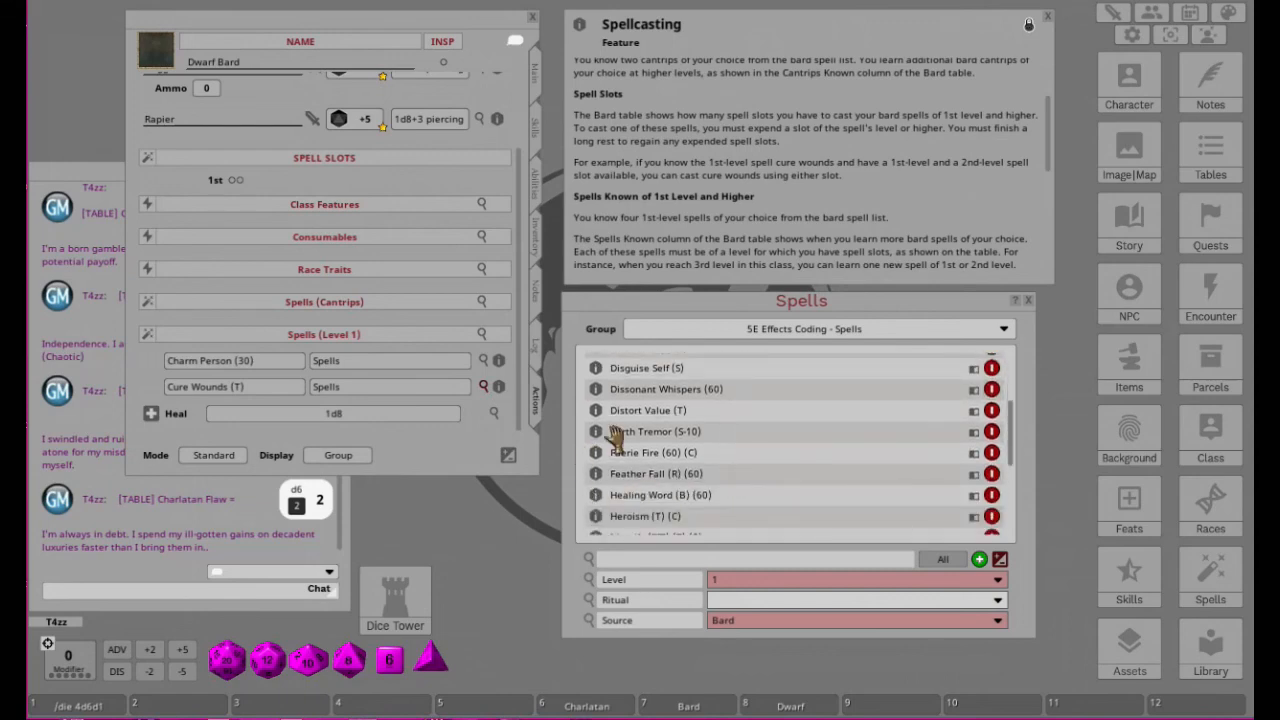
{"action": "left_click_drag", "start_coordinate": [596, 505], "coordinate": [636, 365]}
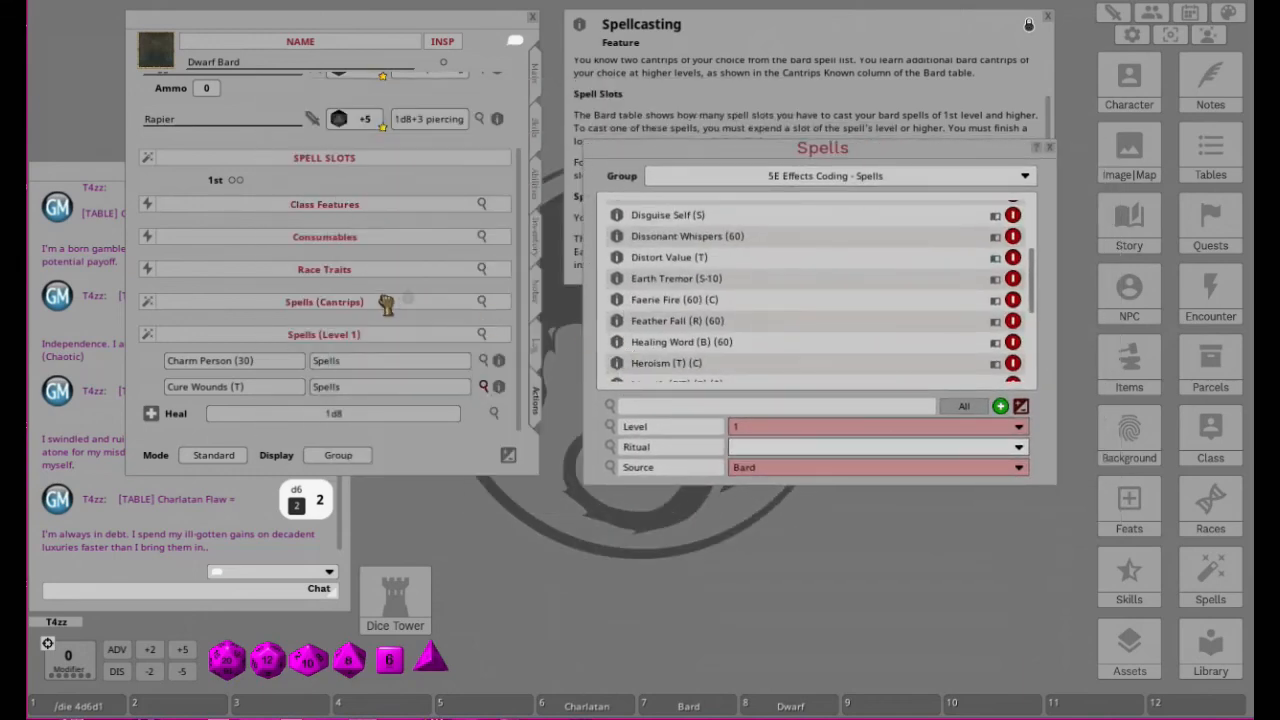
{"action": "left_click_drag", "start_coordinate": [508, 368], "coordinate": [490, 394]}
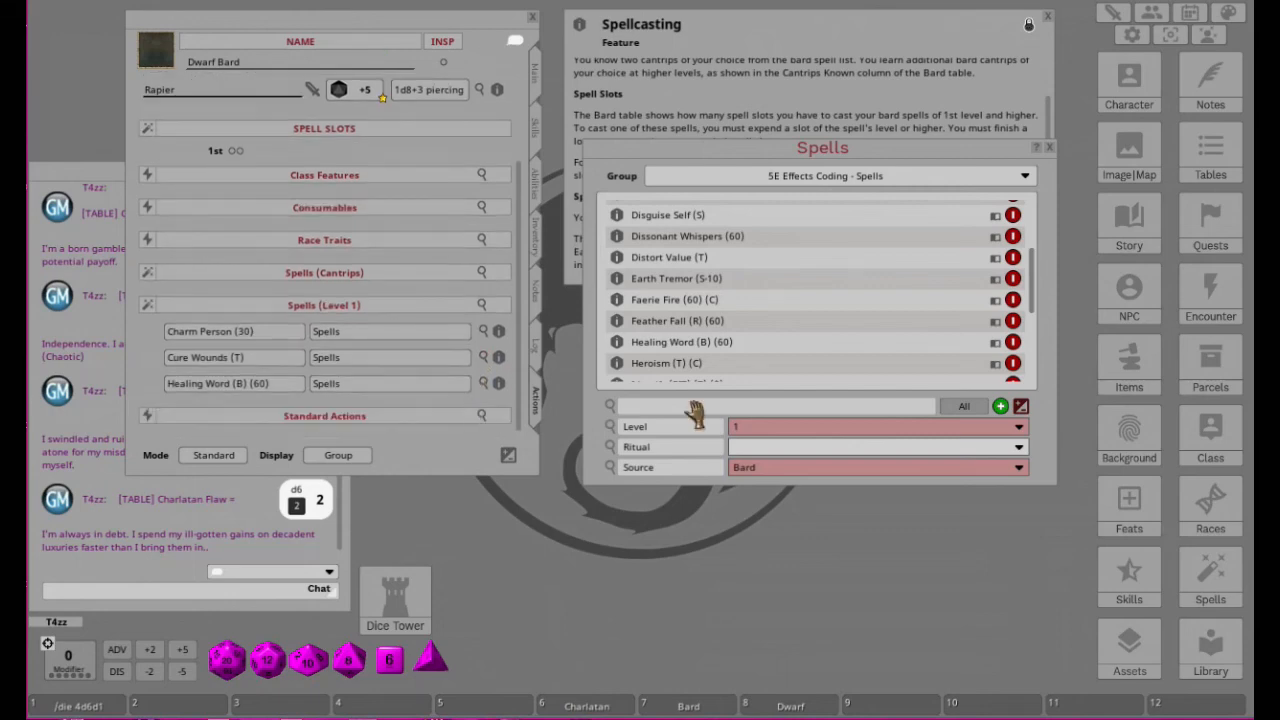
Step: Add Unseen Servant (60) (RIT) to the level 1 spells, and close the Spellcasting and Spells windows
{"action": "scroll", "coordinate": [772, 303], "scroll_direction": "down", "scroll_amount": 5}
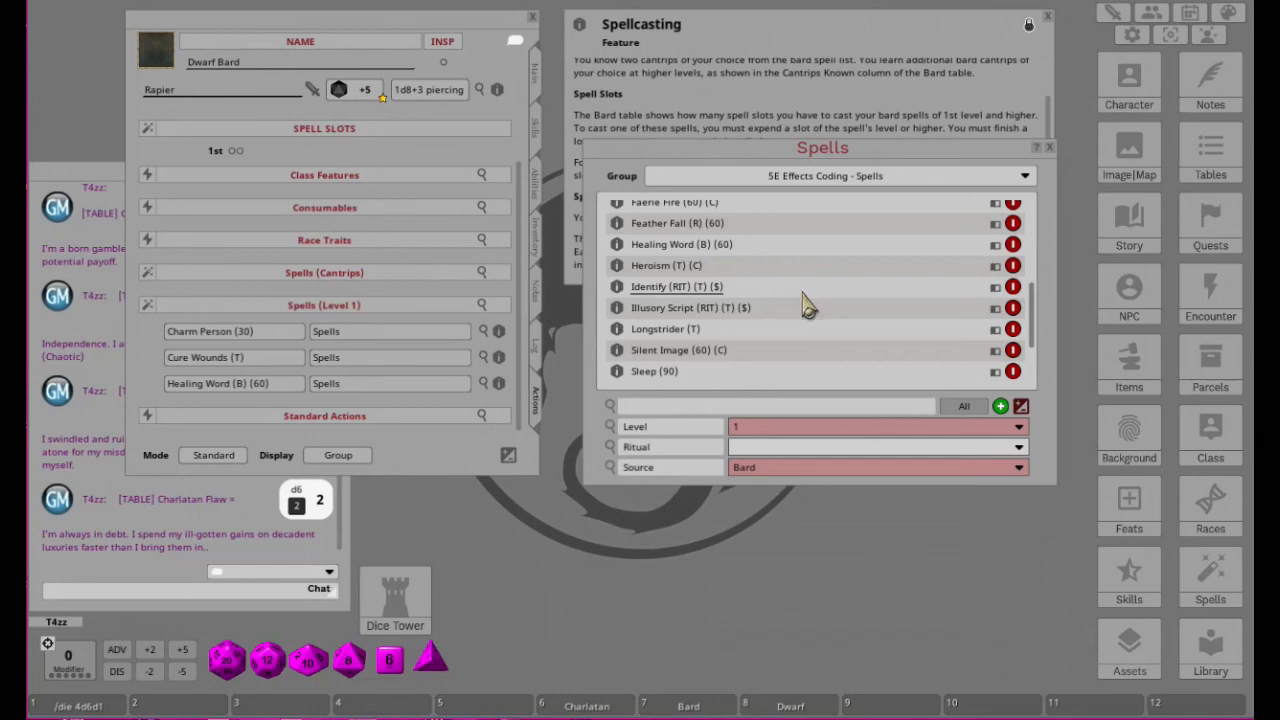
{"action": "scroll", "coordinate": [810, 307], "scroll_direction": "down", "scroll_amount": 4}
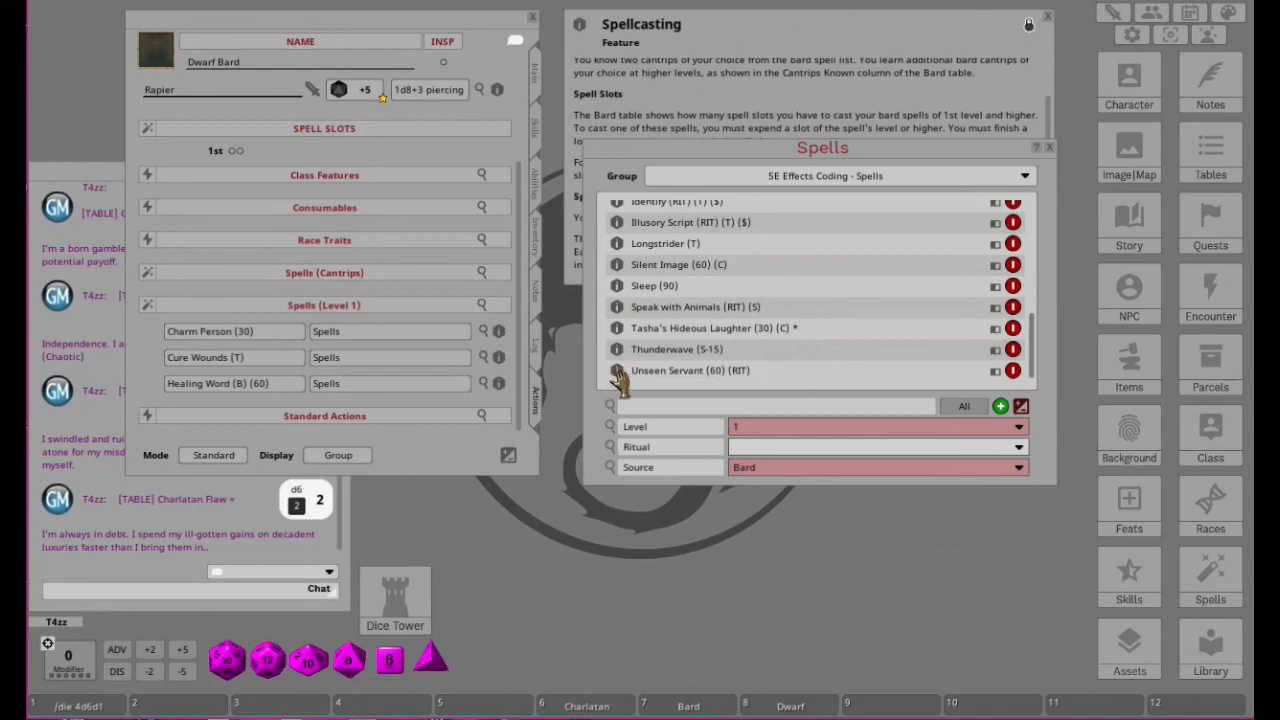
{"action": "left_click_drag", "start_coordinate": [350, 315], "coordinate": [350, 315]}
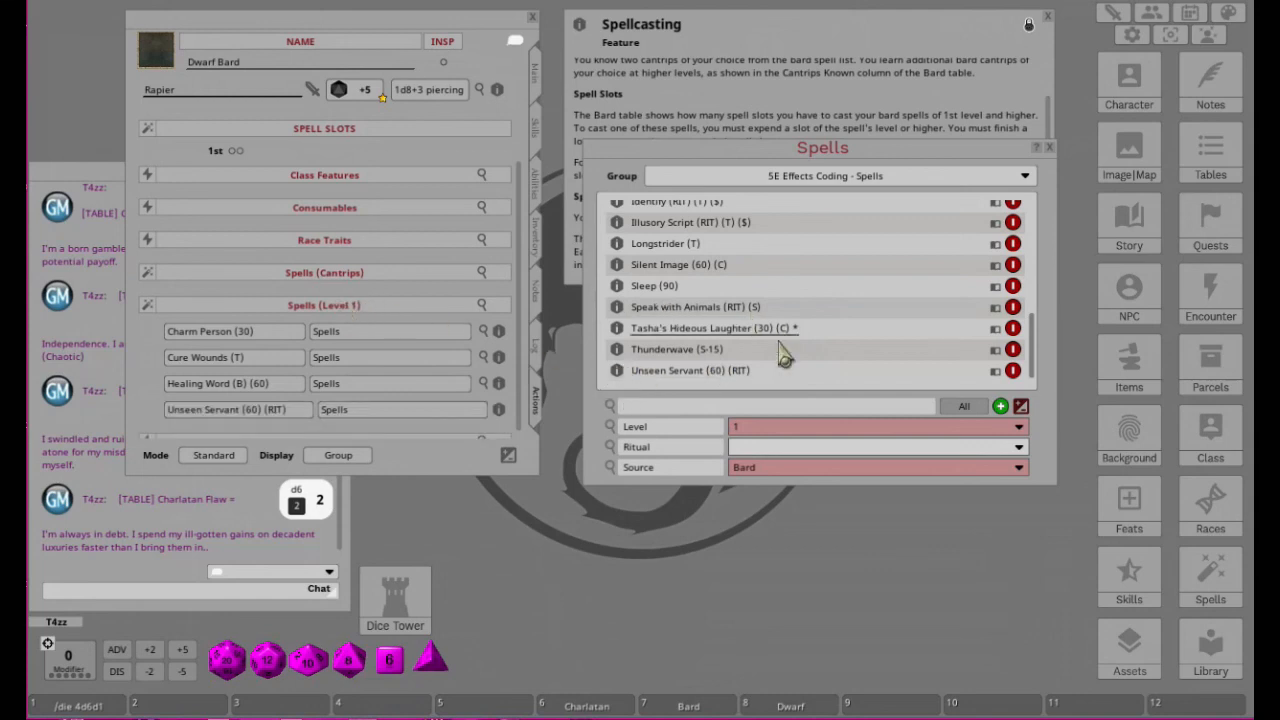
{"action": "scroll", "coordinate": [490, 405], "scroll_direction": "down", "scroll_amount": 1}
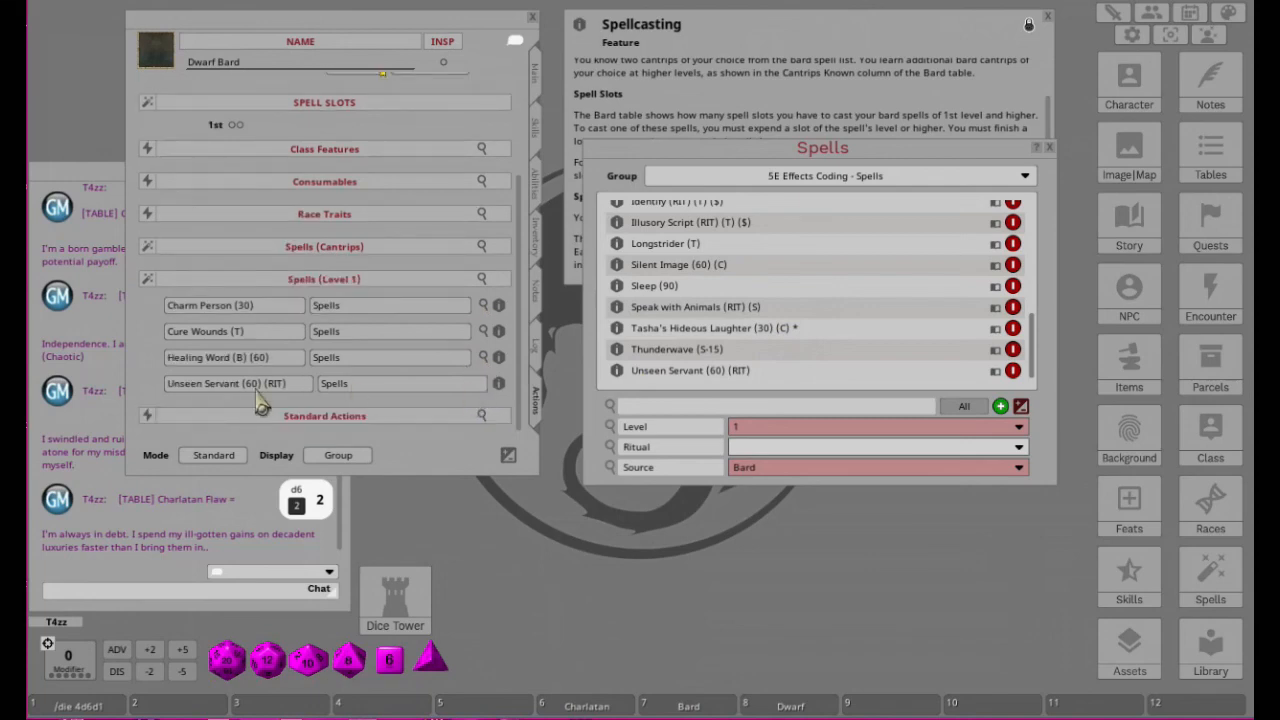
{"action": "left_click", "coordinate": [1047, 20]}
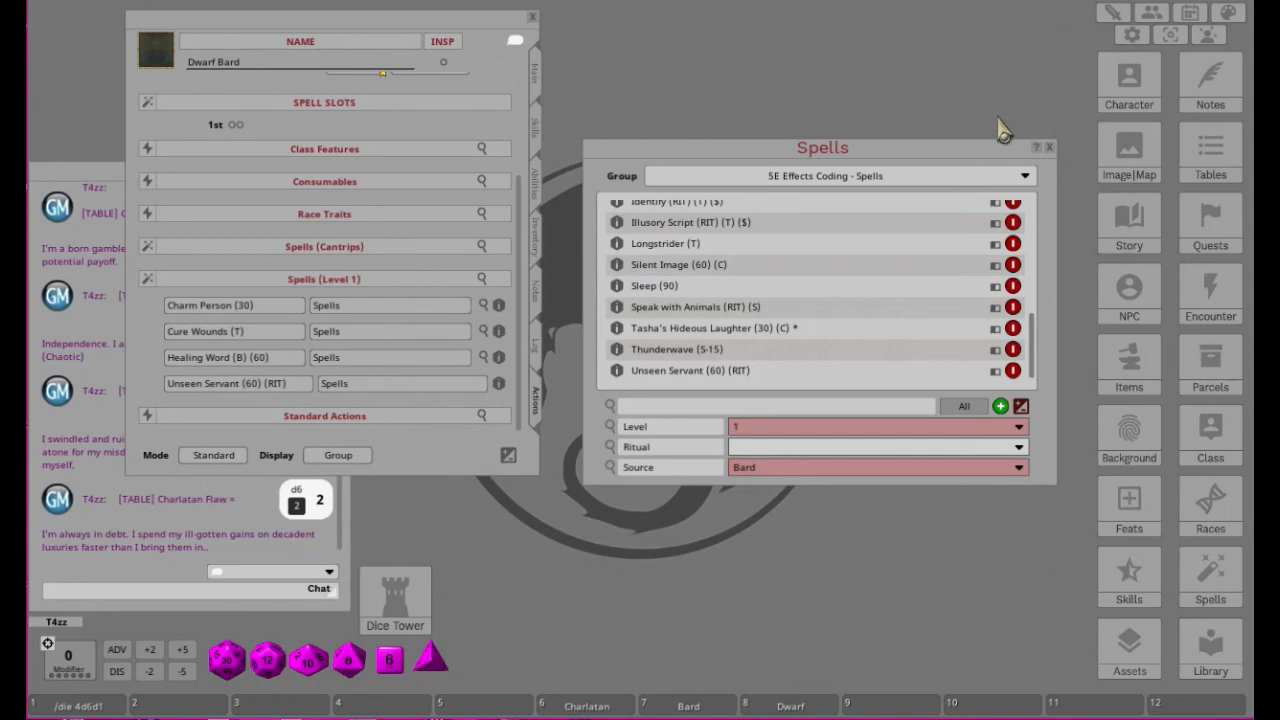
{"action": "left_click", "coordinate": [1049, 148]}
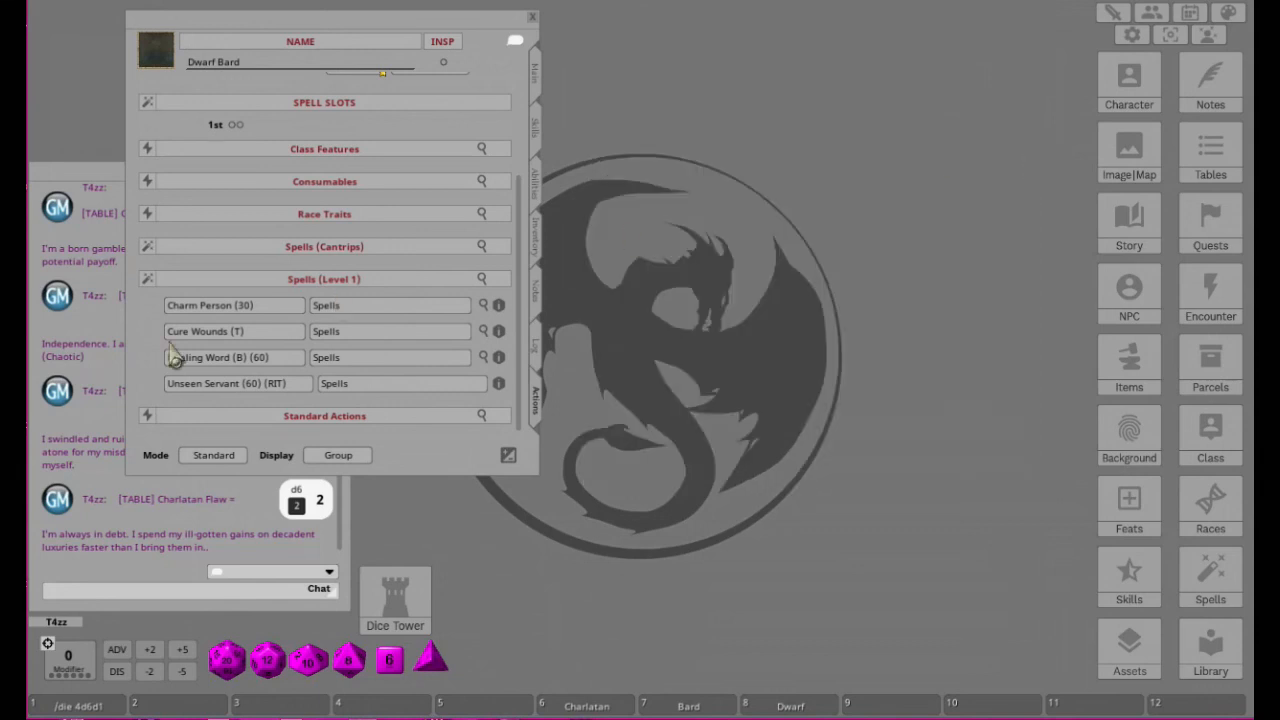
Step: Review the action details of Charm Person, Cure Wounds and Healing Word, hiding each spell's details again
{"action": "left_click", "coordinate": [483, 306]}
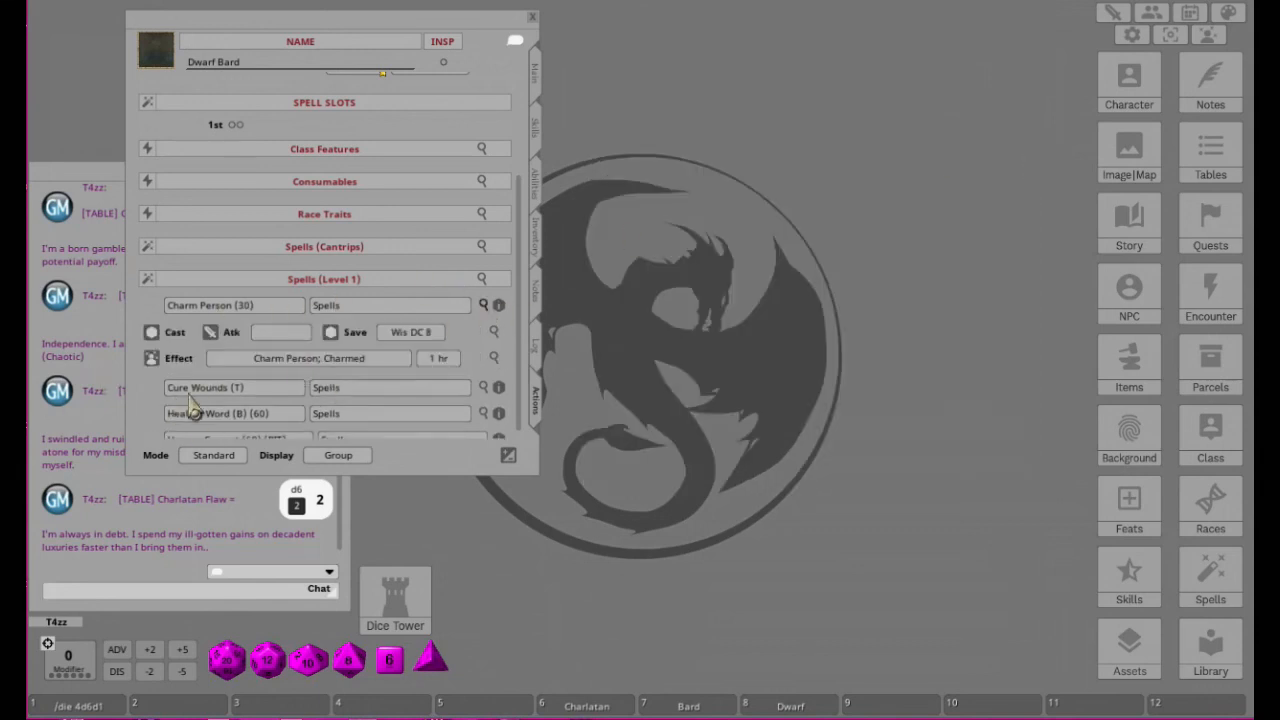
{"action": "scroll", "coordinate": [205, 408], "scroll_direction": "down", "scroll_amount": 1}
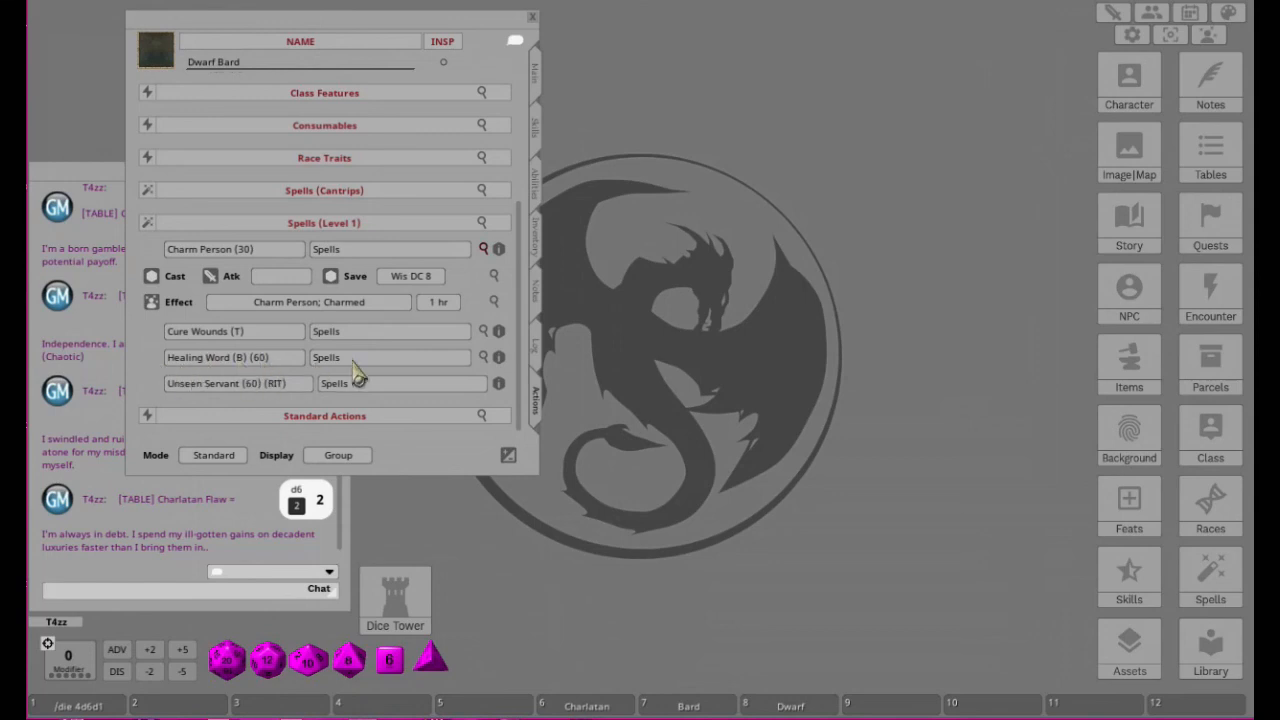
{"action": "left_click", "coordinate": [484, 333]}
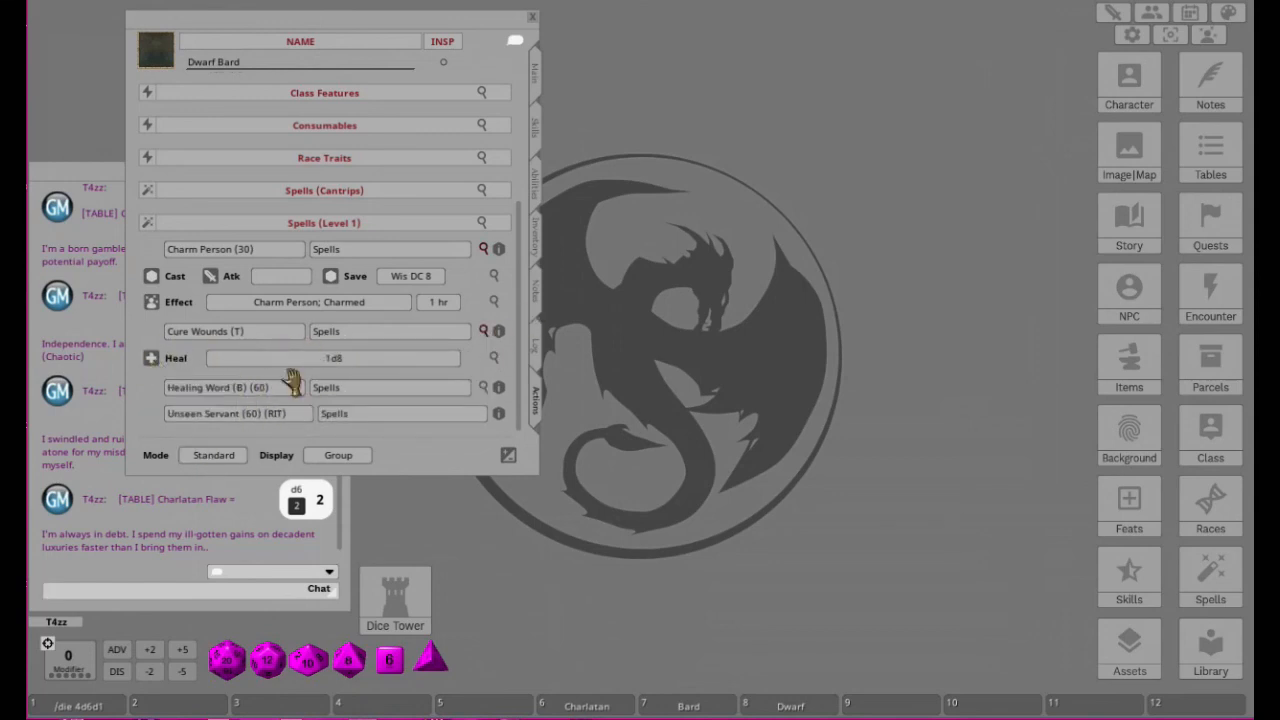
{"action": "left_click", "coordinate": [484, 333]}
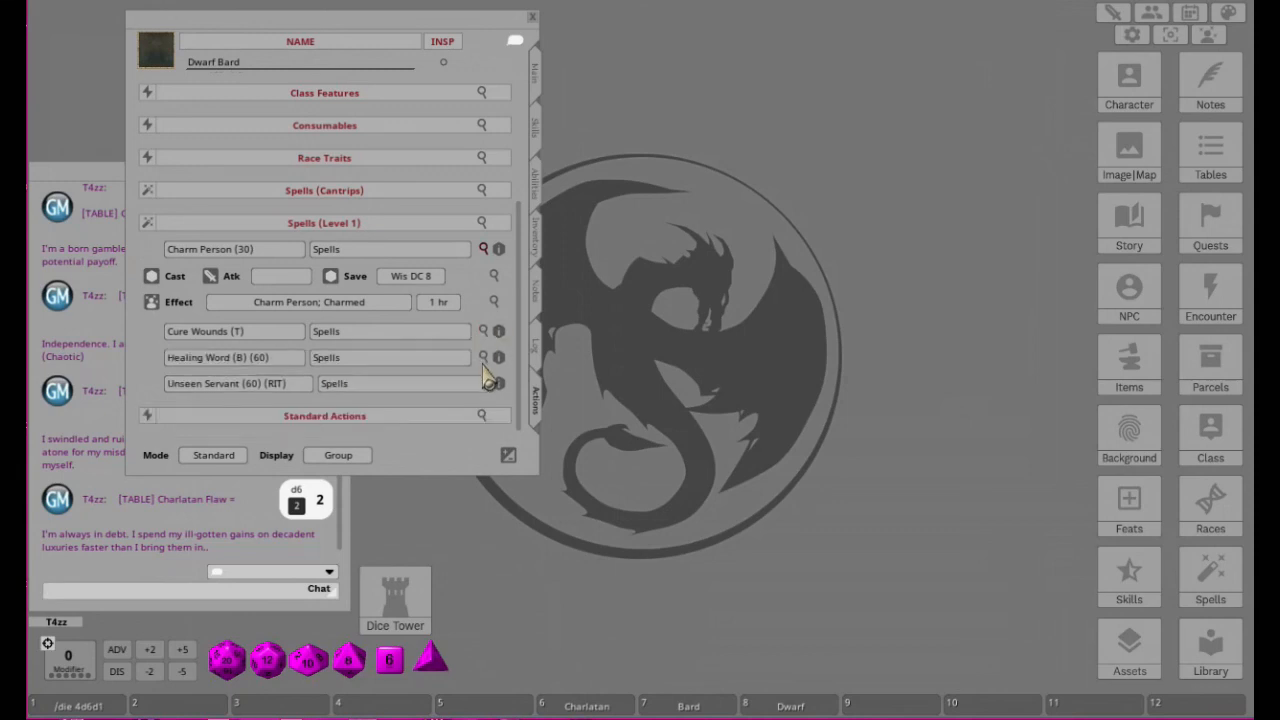
{"action": "left_click", "coordinate": [483, 357]}
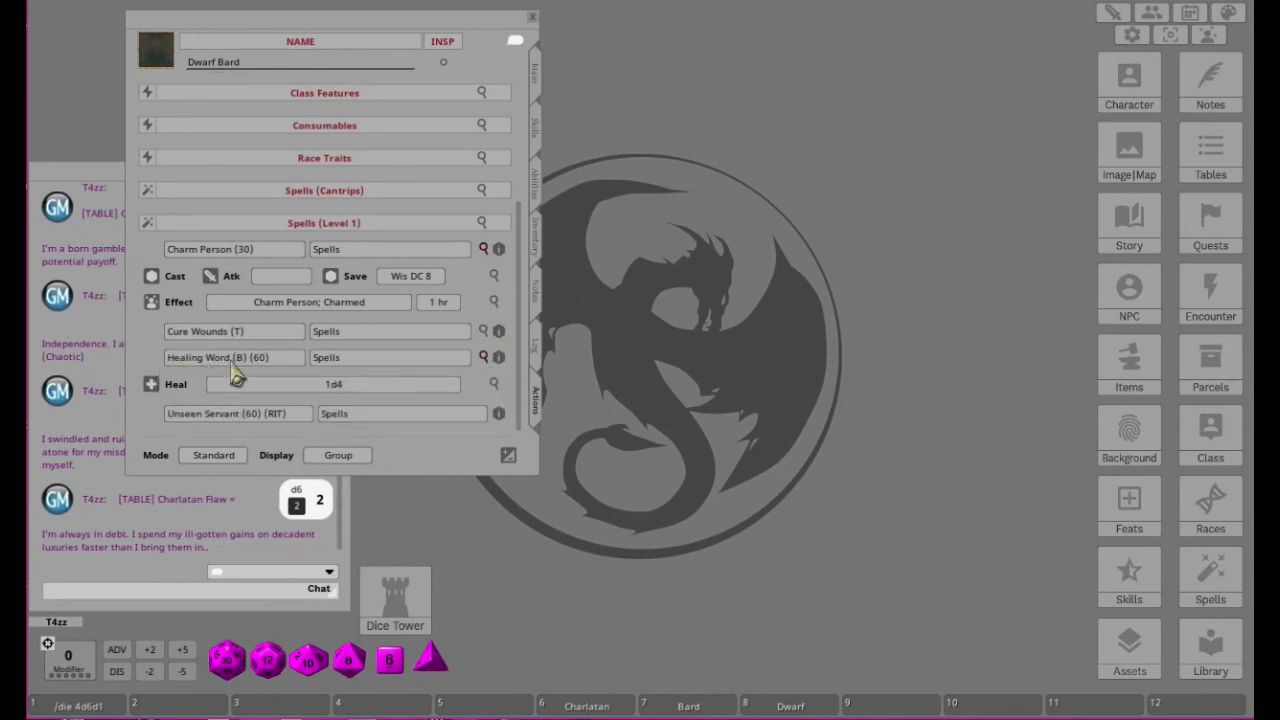
{"action": "left_click", "coordinate": [483, 358]}
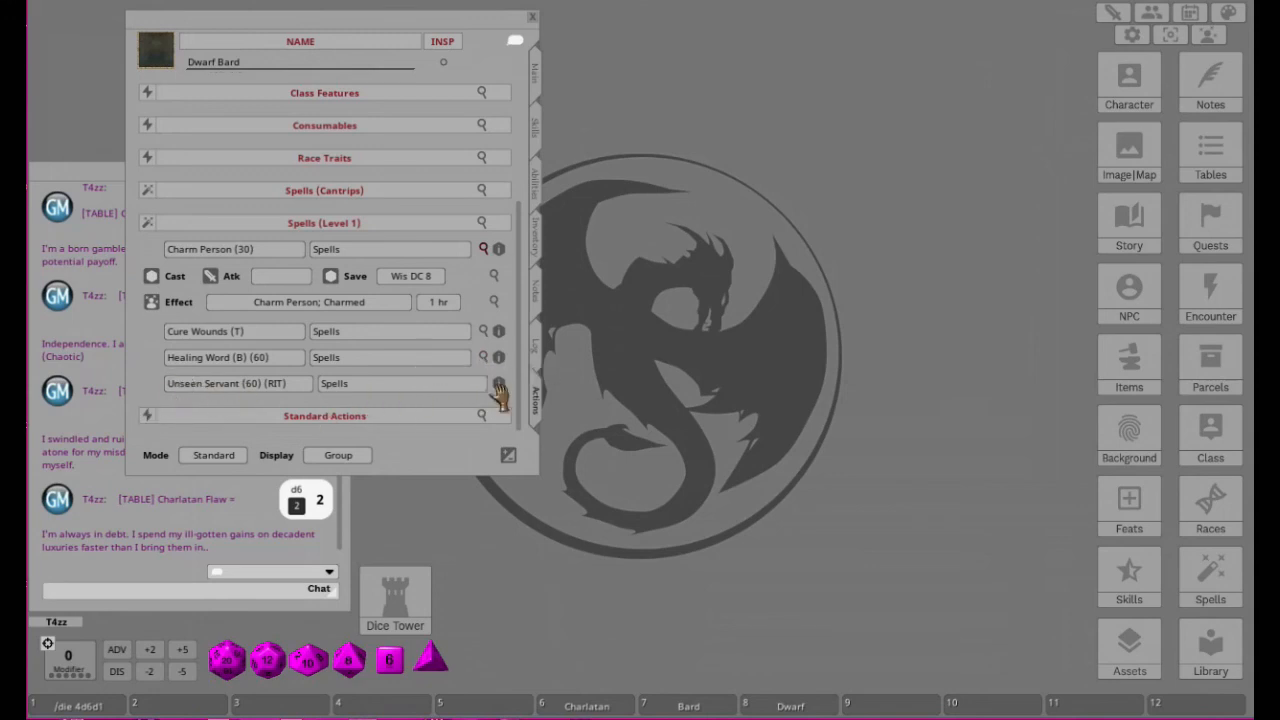
{"action": "left_click", "coordinate": [484, 249]}
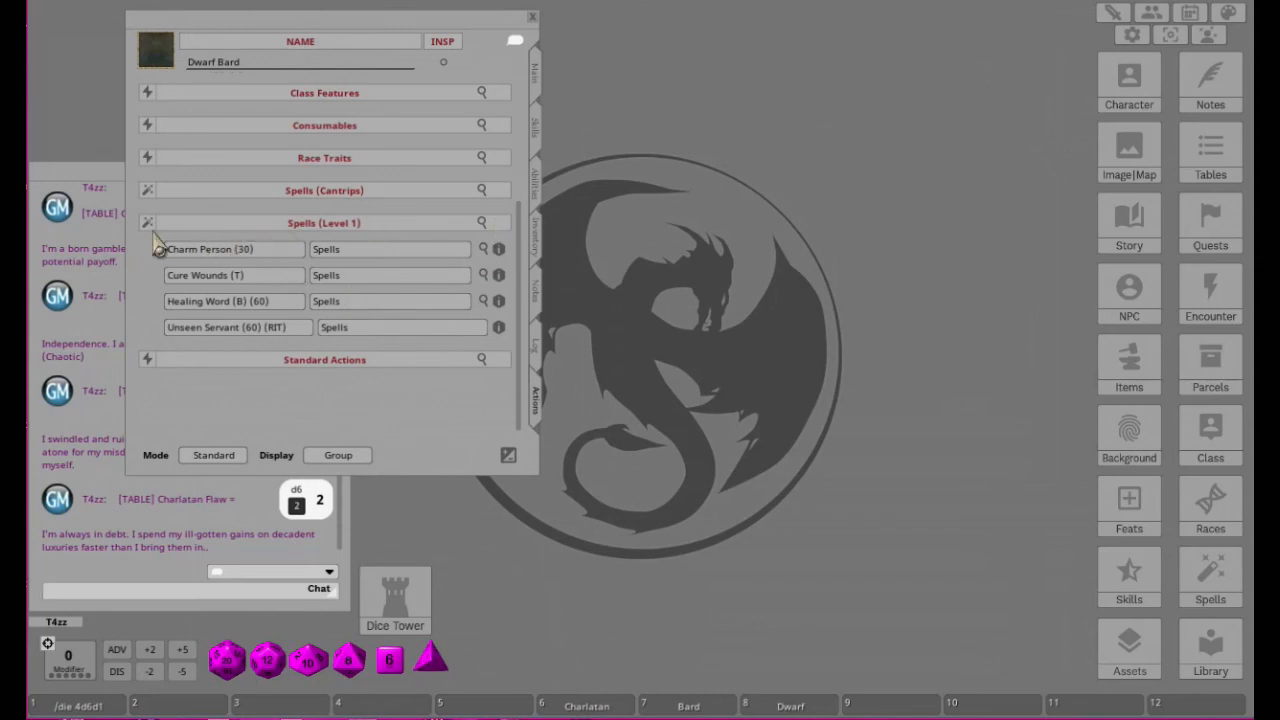
Step: Expand the Standard Actions, Spells (Cantrips), Race Traits, Consumables and Class Features groups, leaving Spells (Level 1) expanded
{"action": "left_click", "coordinate": [392, 234]}
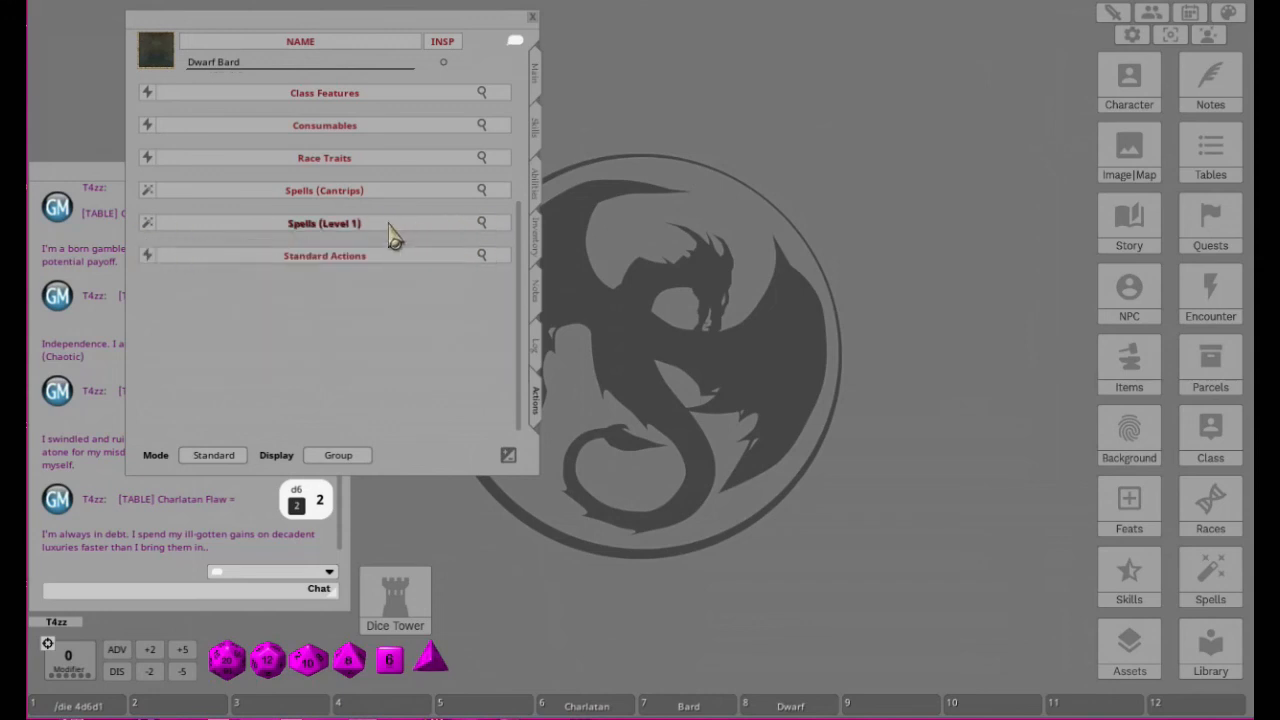
{"action": "left_click", "coordinate": [392, 234]}
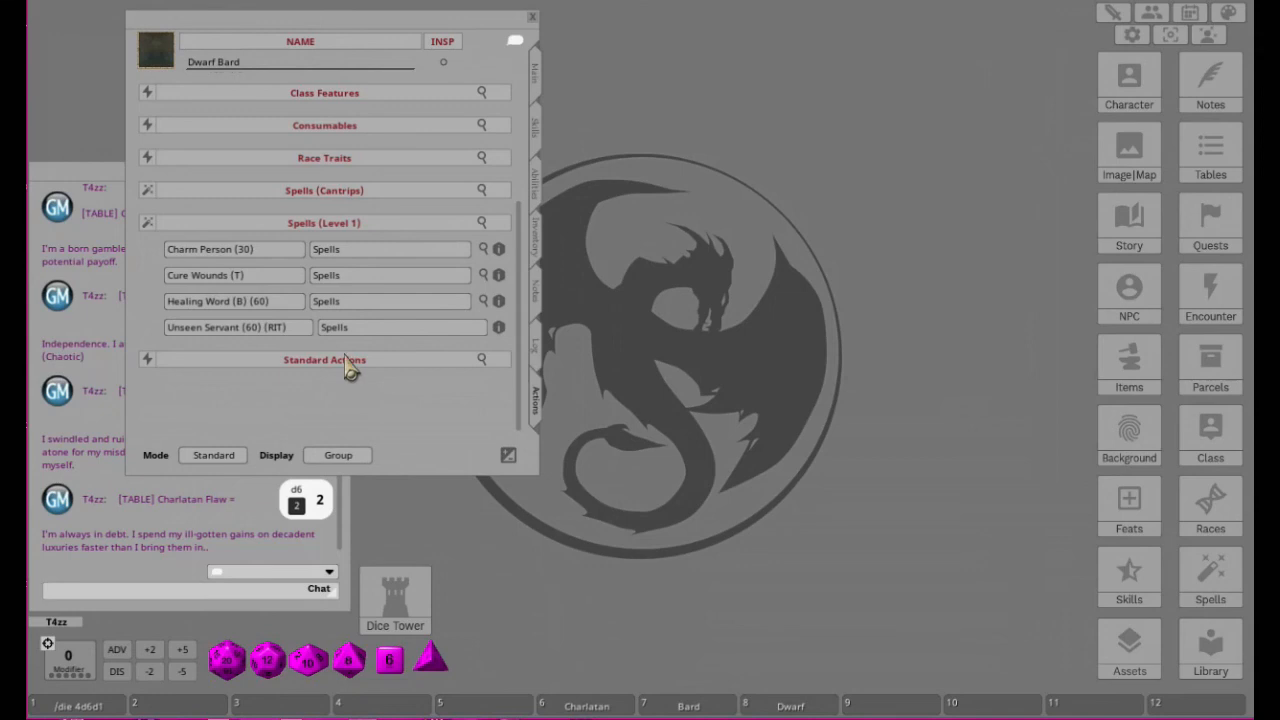
{"action": "left_click", "coordinate": [346, 364]}
{"action": "left_click", "coordinate": [357, 225]}
{"action": "left_click", "coordinate": [345, 222]}
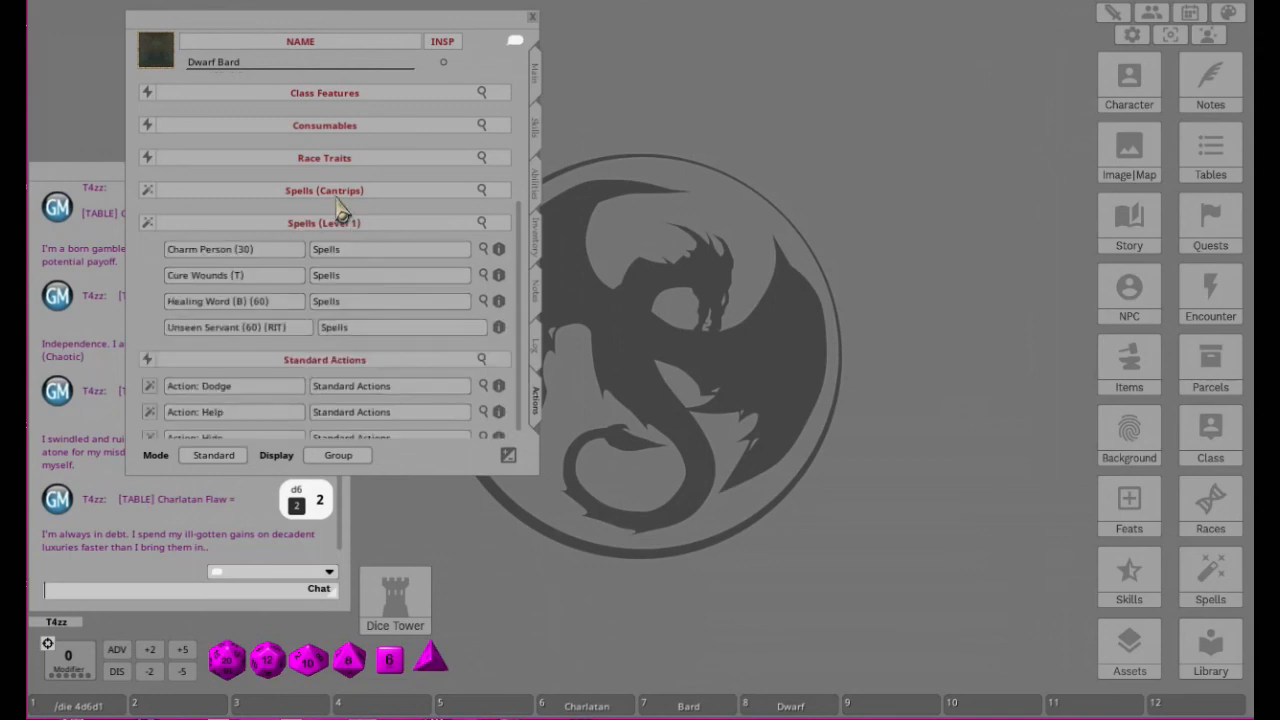
{"action": "left_click", "coordinate": [332, 190]}
{"action": "left_click", "coordinate": [330, 160]}
{"action": "left_click", "coordinate": [337, 126]}
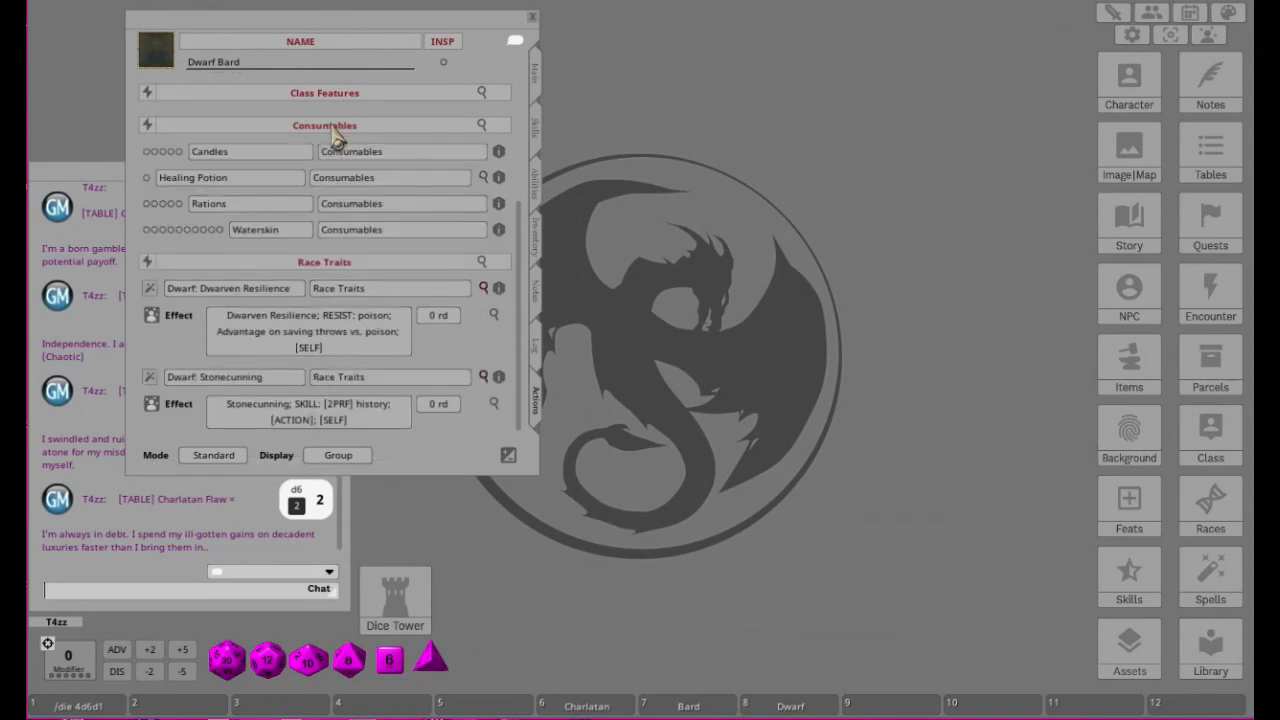
{"action": "left_click", "coordinate": [340, 92]}
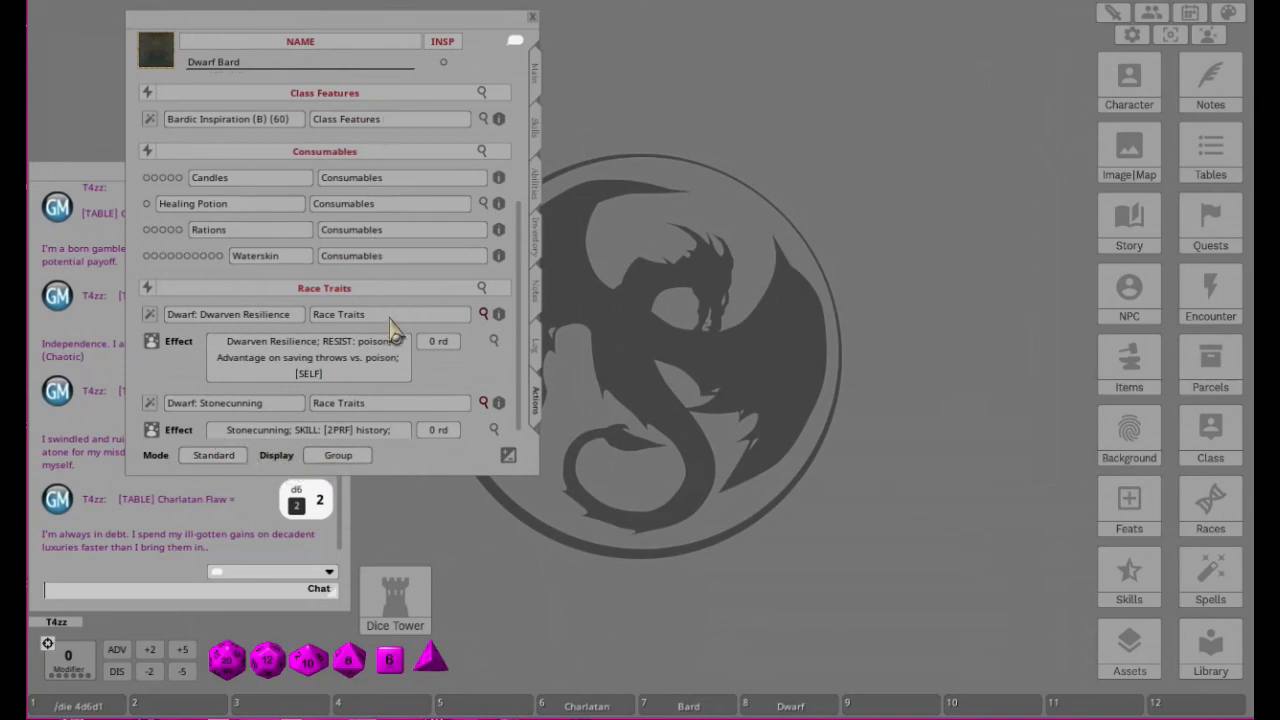
Step: Look through the expanded action groups on the Dwarf Bard's sheet
{"action": "scroll", "coordinate": [390, 335], "scroll_direction": "down", "scroll_amount": 3}
{"action": "scroll", "coordinate": [405, 355], "scroll_direction": "down", "scroll_amount": 3}
{"action": "scroll", "coordinate": [412, 368], "scroll_direction": "up", "scroll_amount": 6}
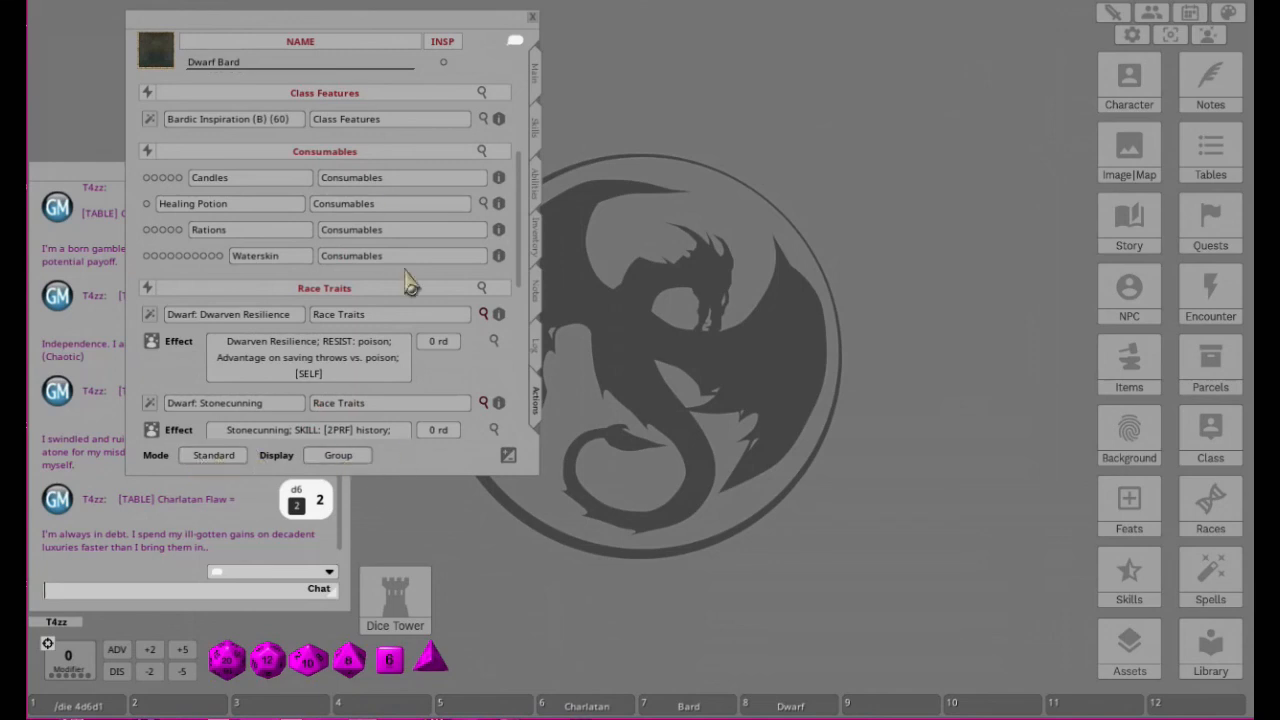
{"action": "scroll", "coordinate": [395, 253], "scroll_direction": "up", "scroll_amount": 3}
{"action": "scroll", "coordinate": [400, 251], "scroll_direction": "down", "scroll_amount": 3}
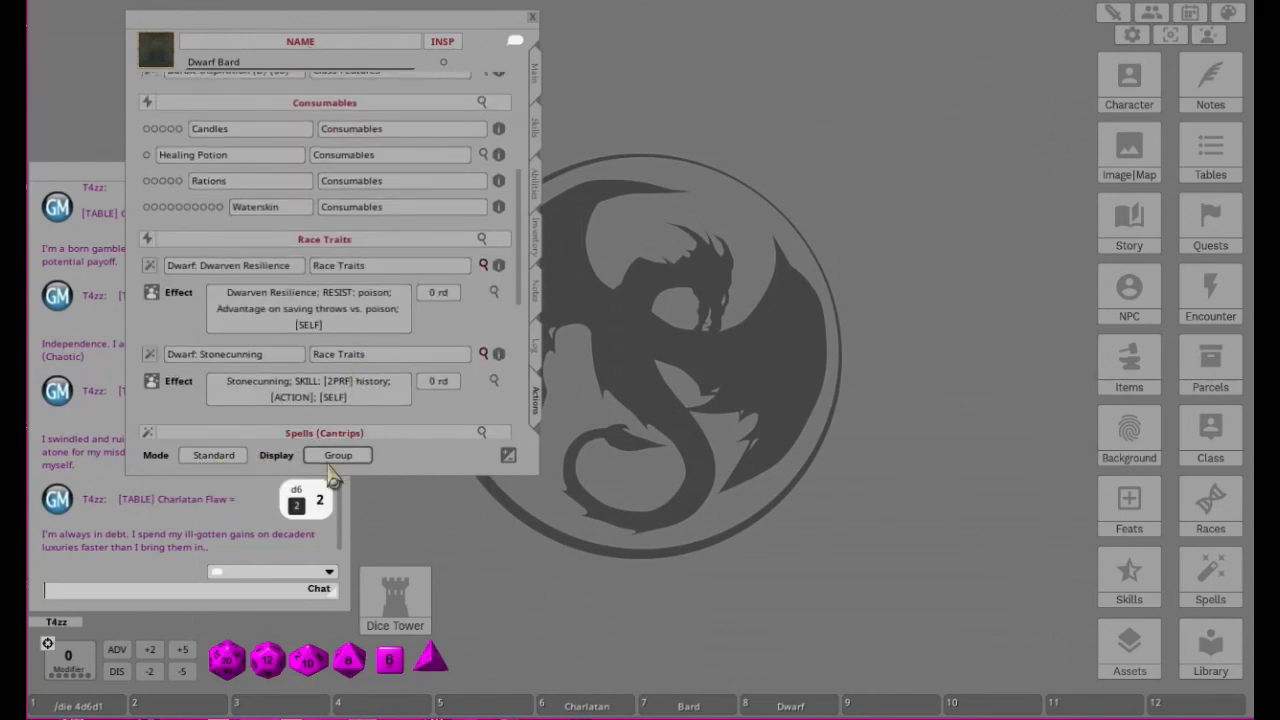
Step: Switch the action display to Actions, hiding the details of Dwarven Resilience, Stonecunning and the Healing Potion
{"action": "left_click", "coordinate": [339, 459]}
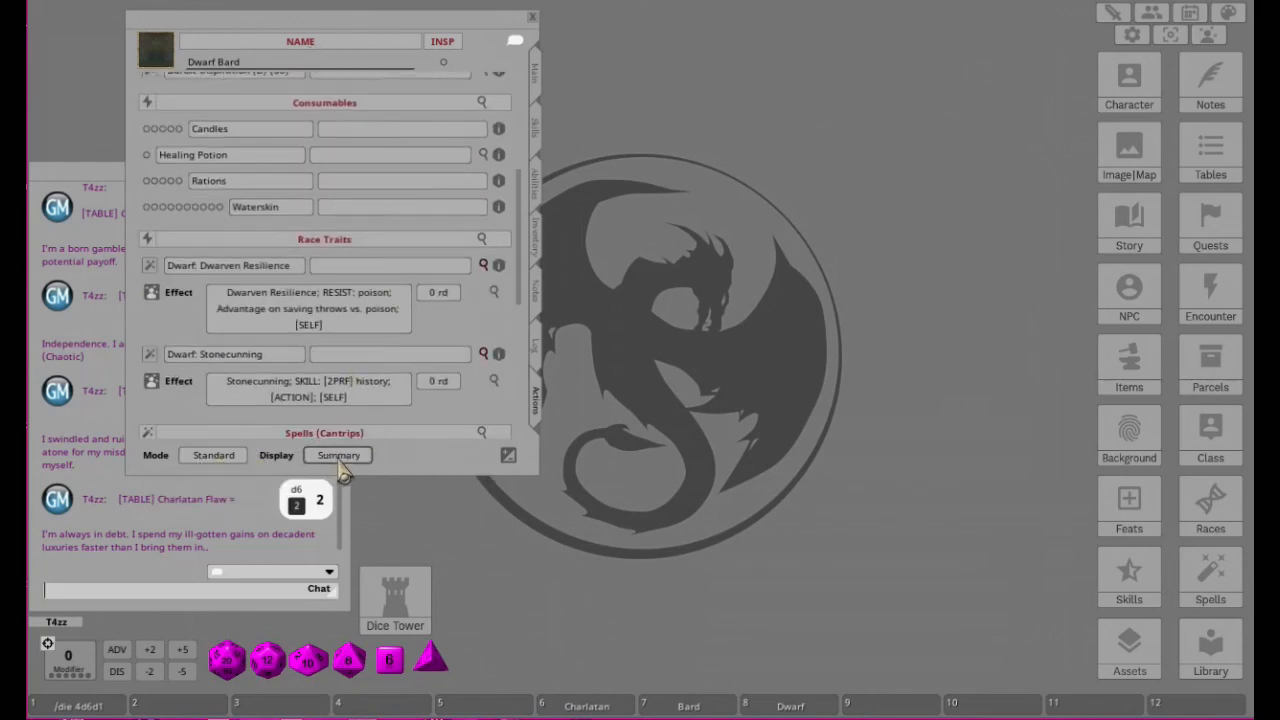
{"action": "left_click", "coordinate": [483, 266]}
{"action": "left_click", "coordinate": [483, 292]}
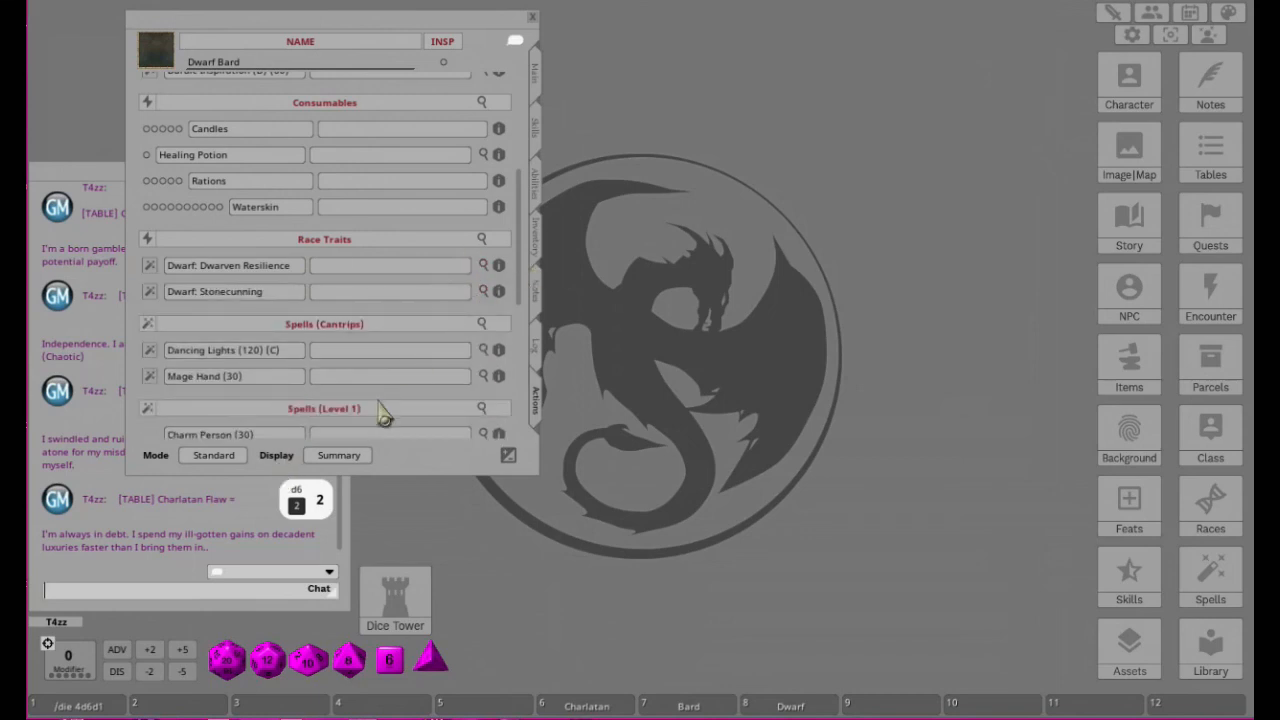
{"action": "left_click", "coordinate": [339, 457]}
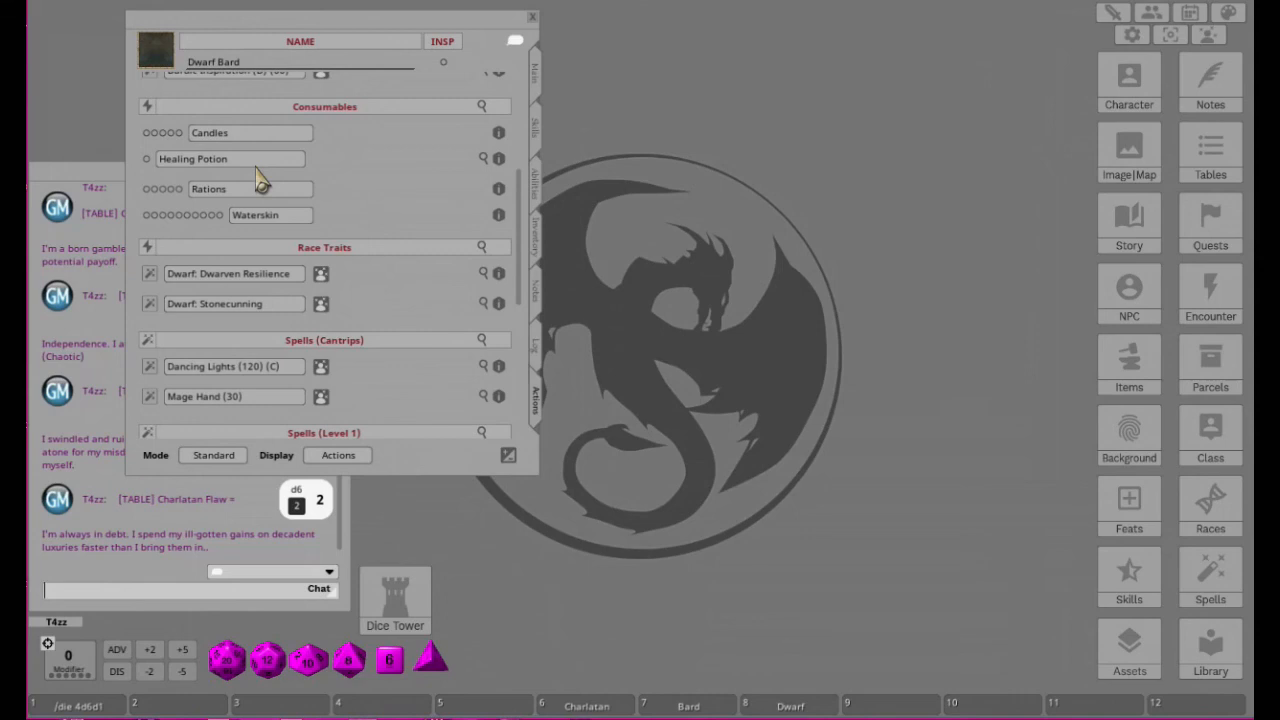
{"action": "left_click", "coordinate": [483, 159]}
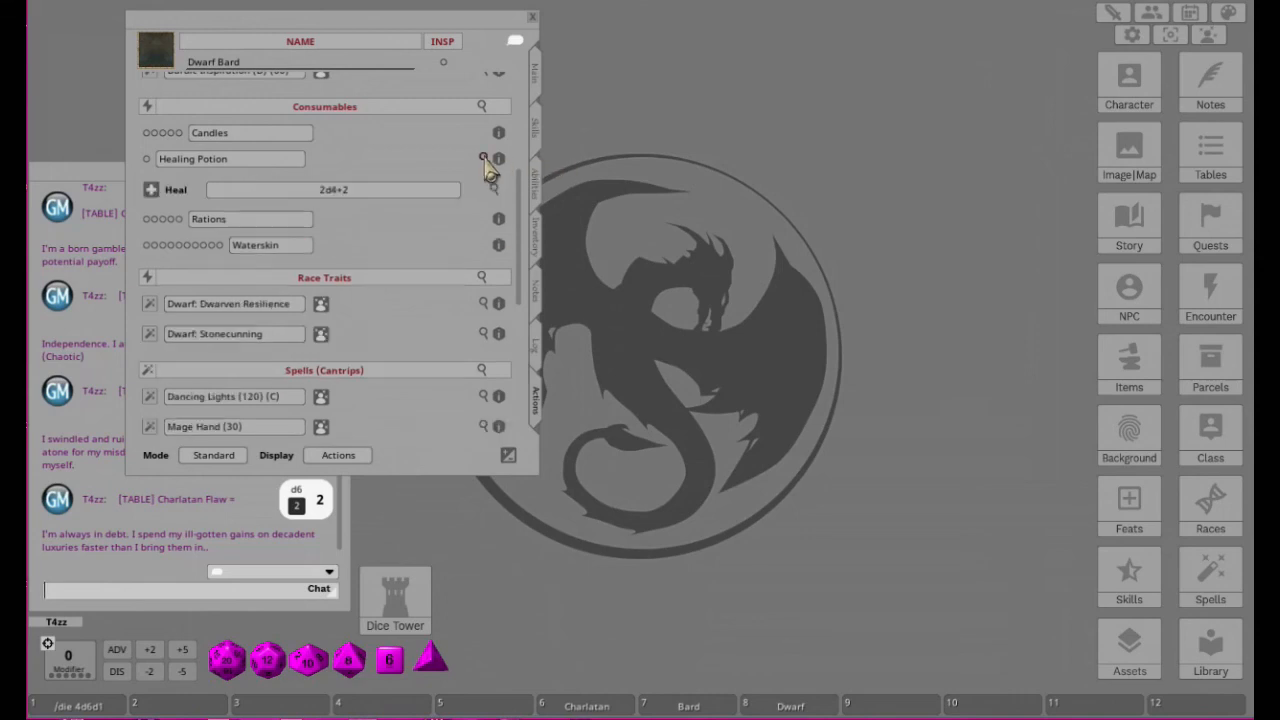
{"action": "left_click", "coordinate": [483, 159]}
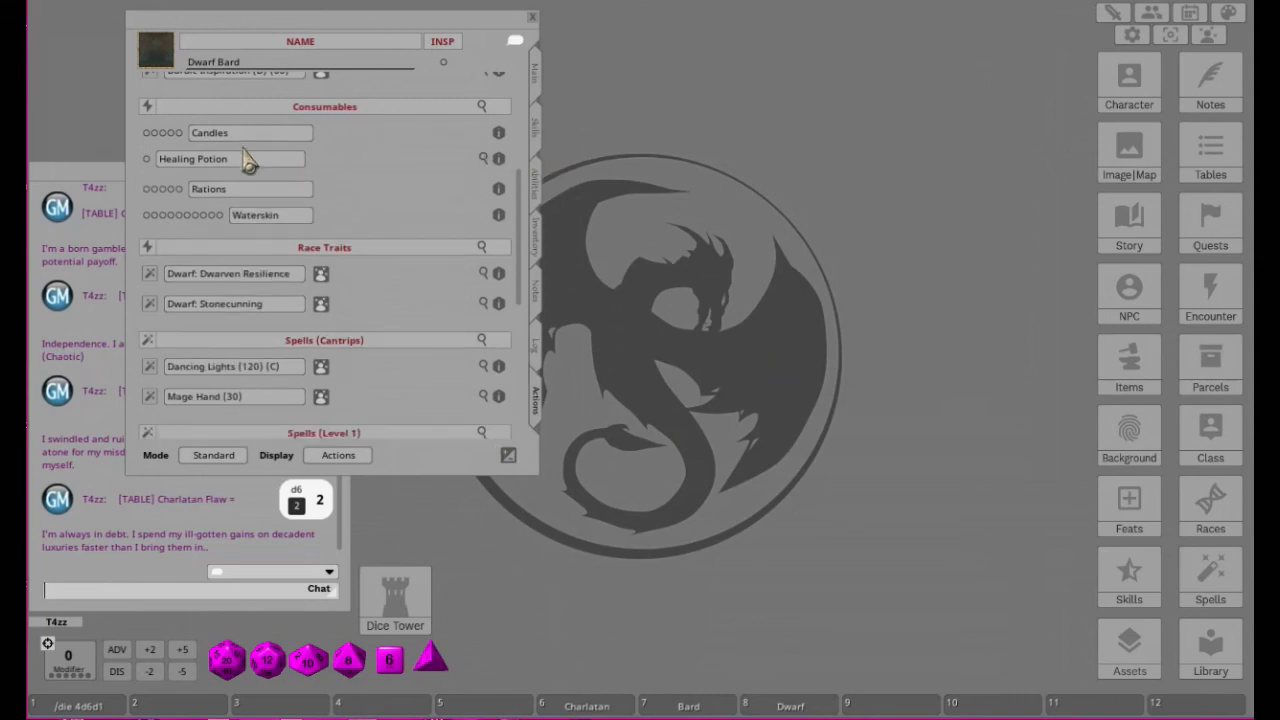
Step: Switch the action mode through Preparation to Combat and use the Healing Potion
{"action": "left_click", "coordinate": [212, 457]}
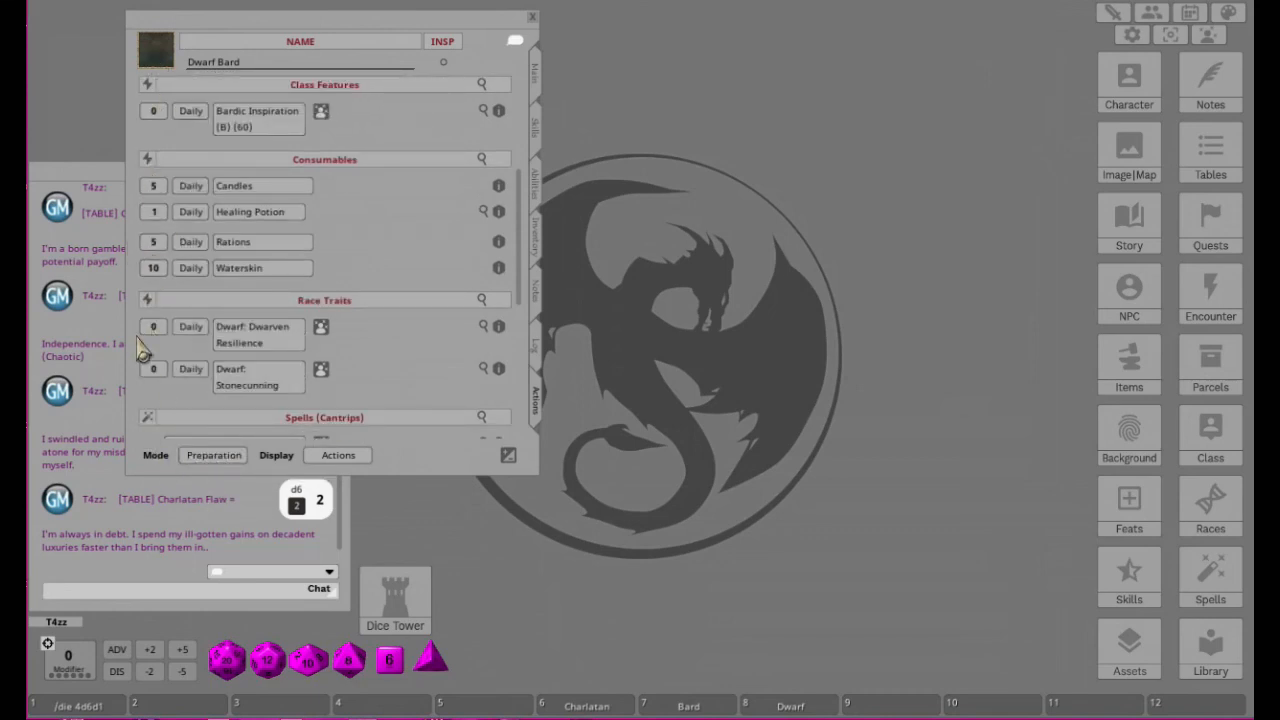
{"action": "left_click", "coordinate": [213, 456]}
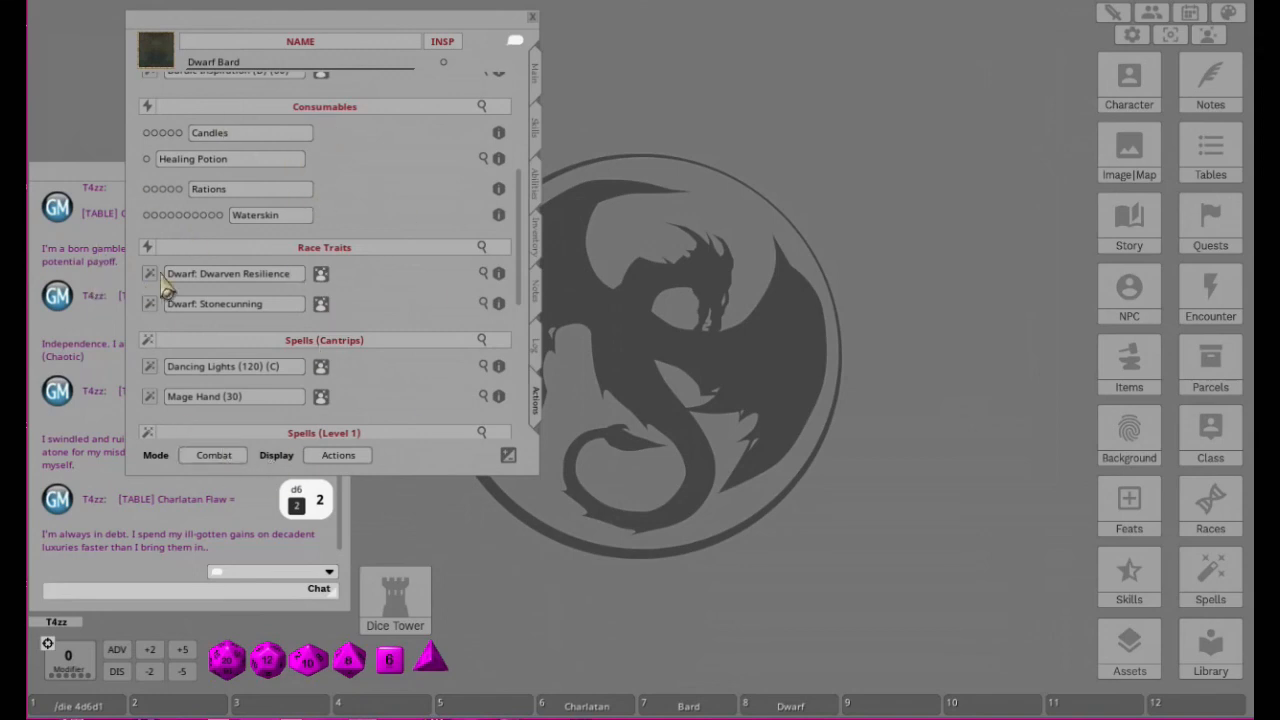
{"action": "left_click", "coordinate": [147, 161]}
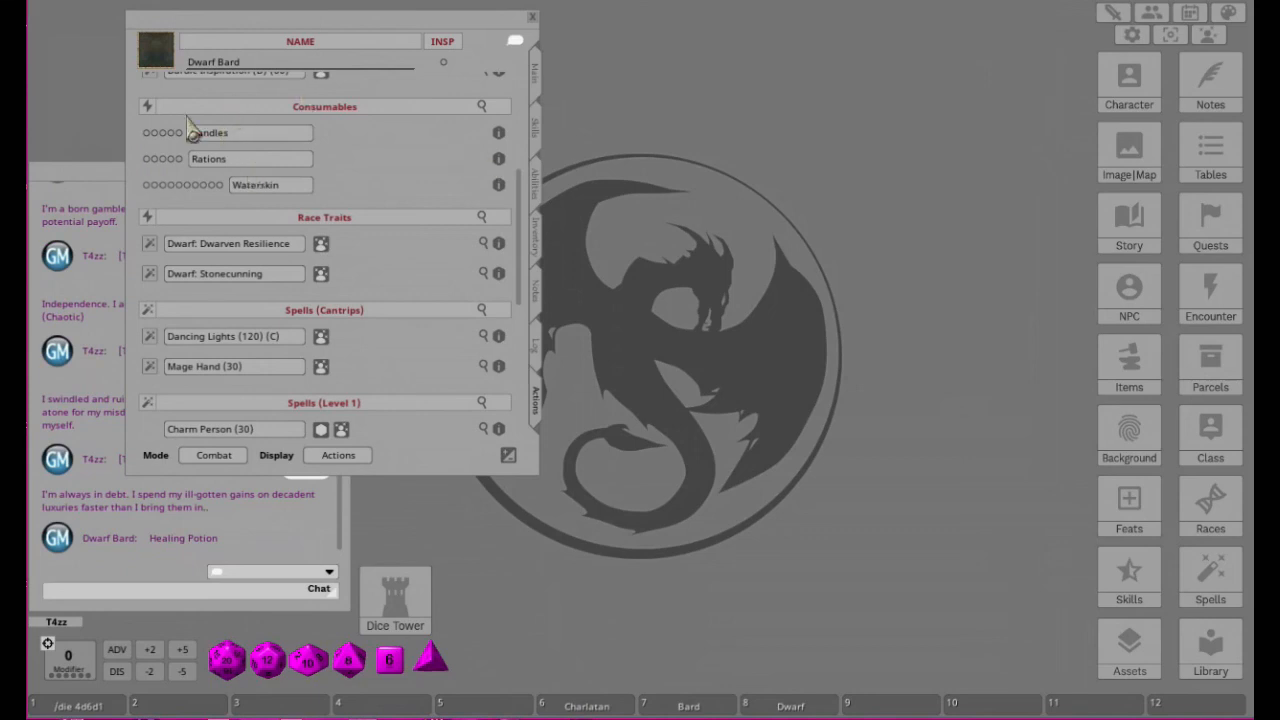
Step: Compare how the used Healing Potion is listed in Standard and Preparation modes, leaving the sheet in Preparation mode
{"action": "left_click", "coordinate": [217, 459]}
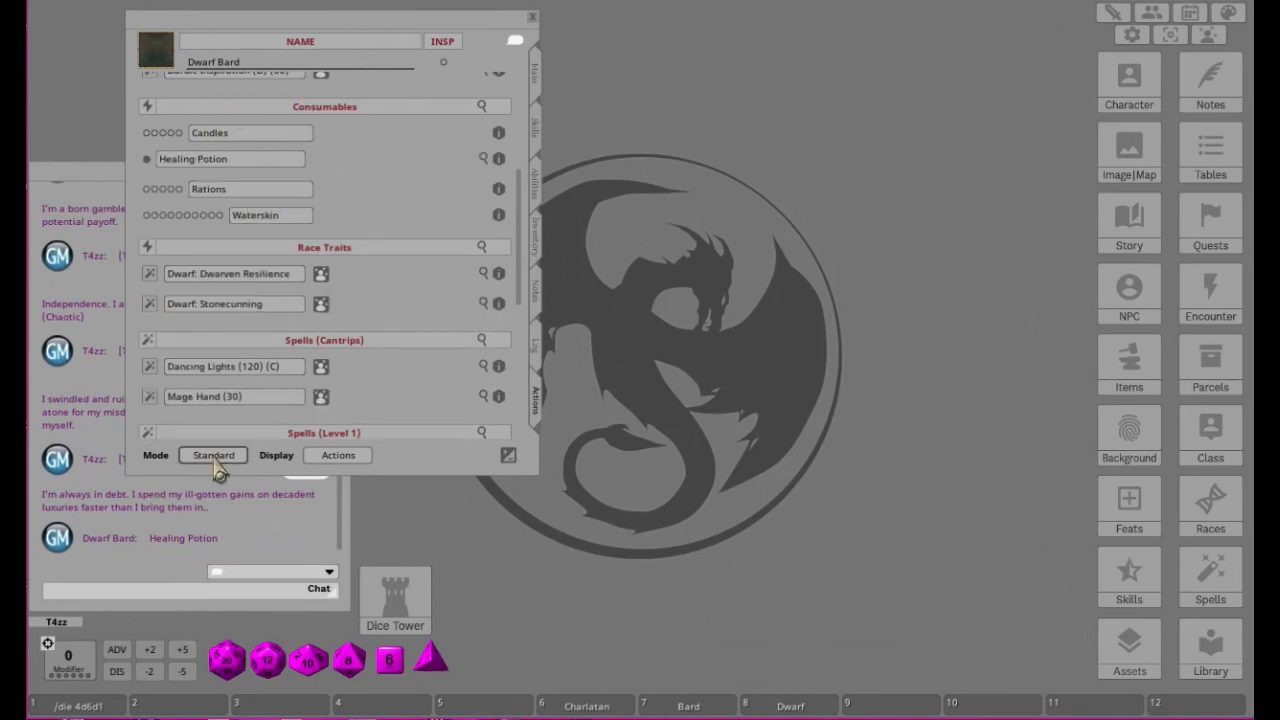
{"action": "left_click", "coordinate": [214, 456]}
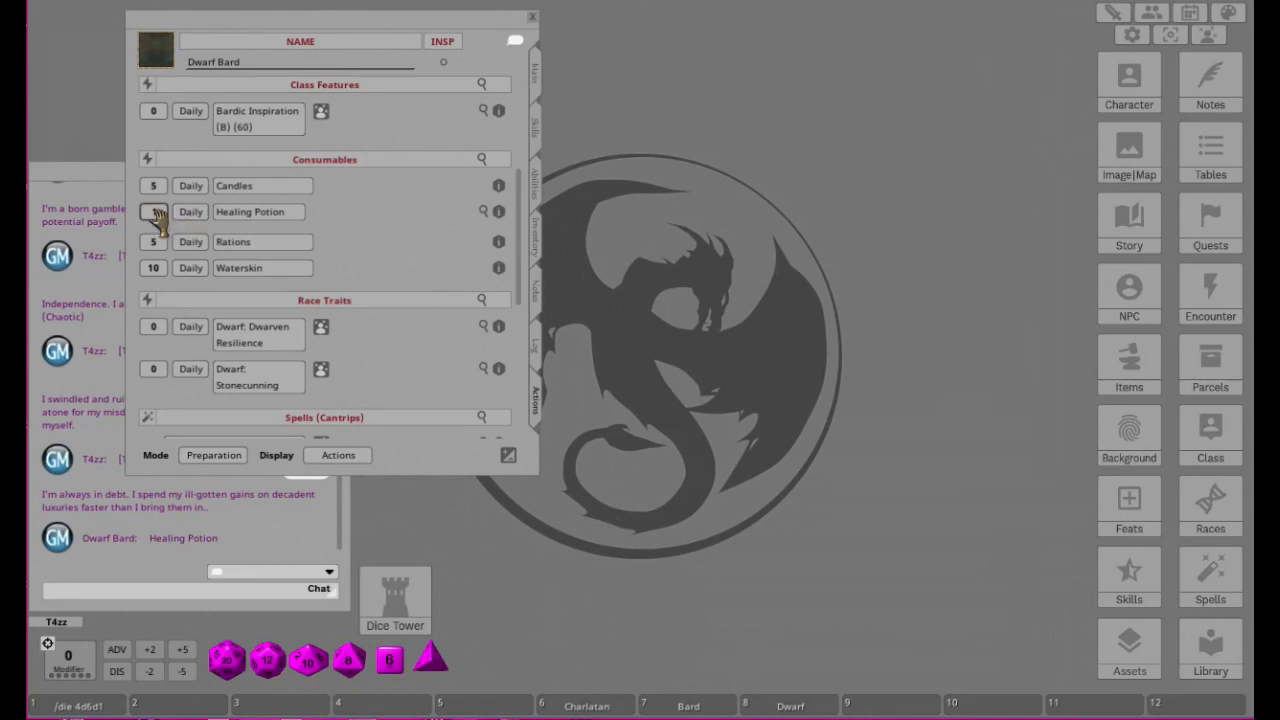
{"action": "left_click", "coordinate": [219, 462]}
{"action": "left_click", "coordinate": [219, 462]}
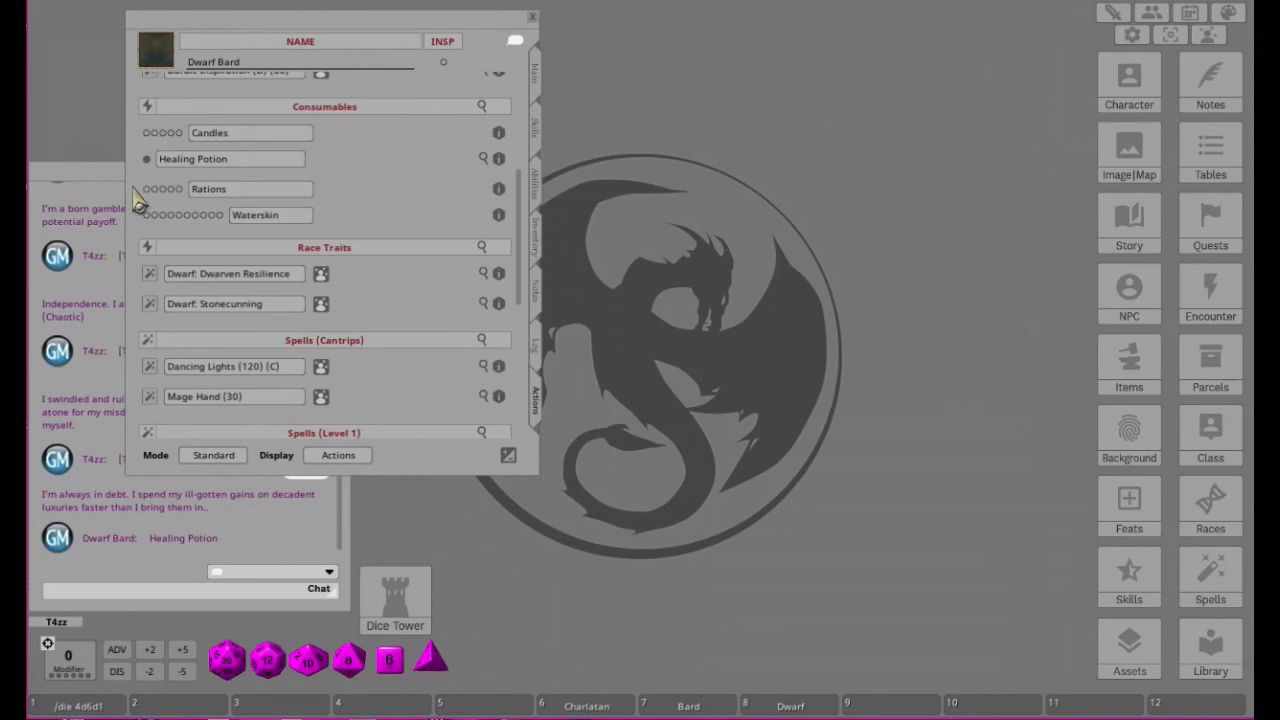
{"action": "left_click", "coordinate": [225, 462]}
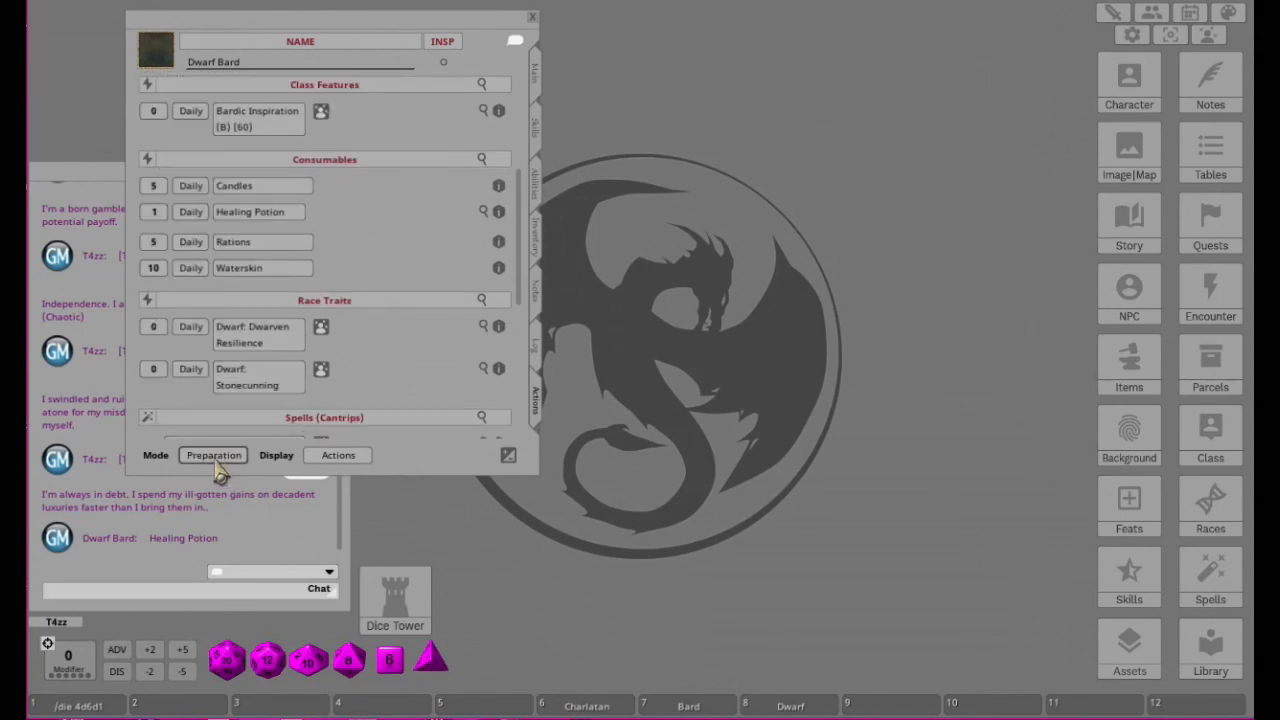
Step: Roll the Healing Potion's 2d4+2 heal action and review the targeting option in its heal settings
{"action": "left_click", "coordinate": [485, 212]}
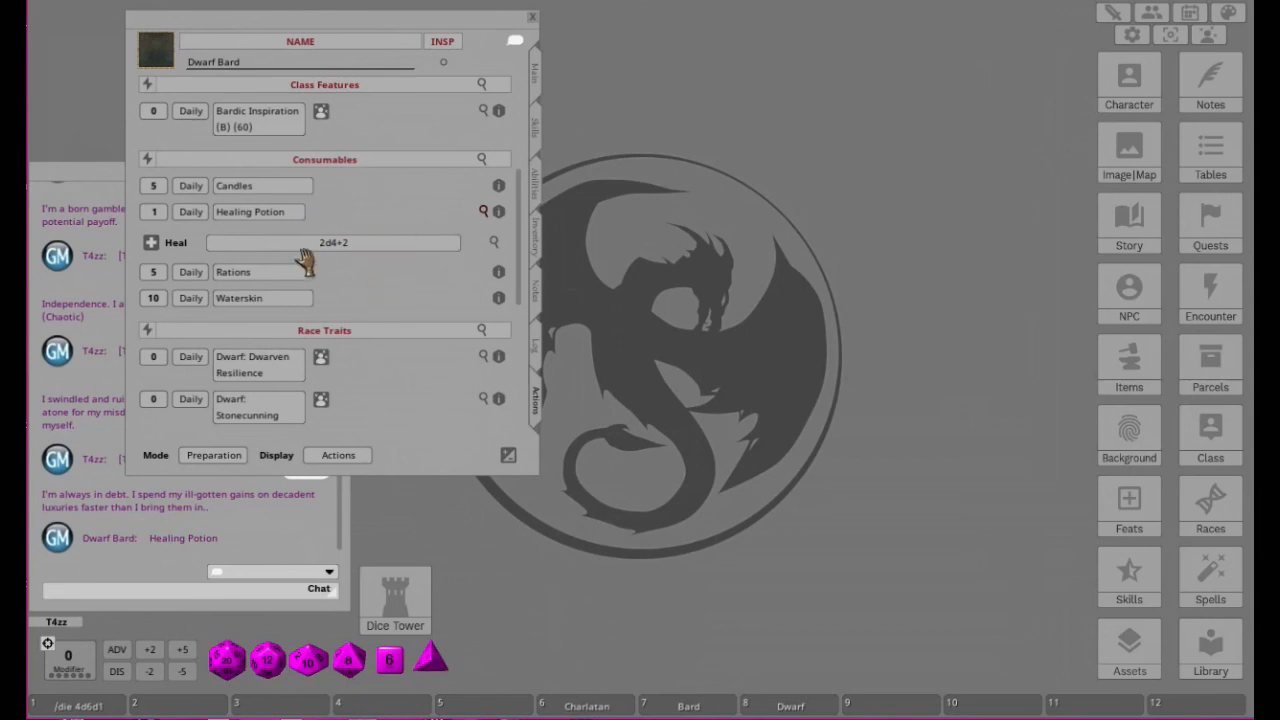
{"action": "double_click", "coordinate": [151, 245]}
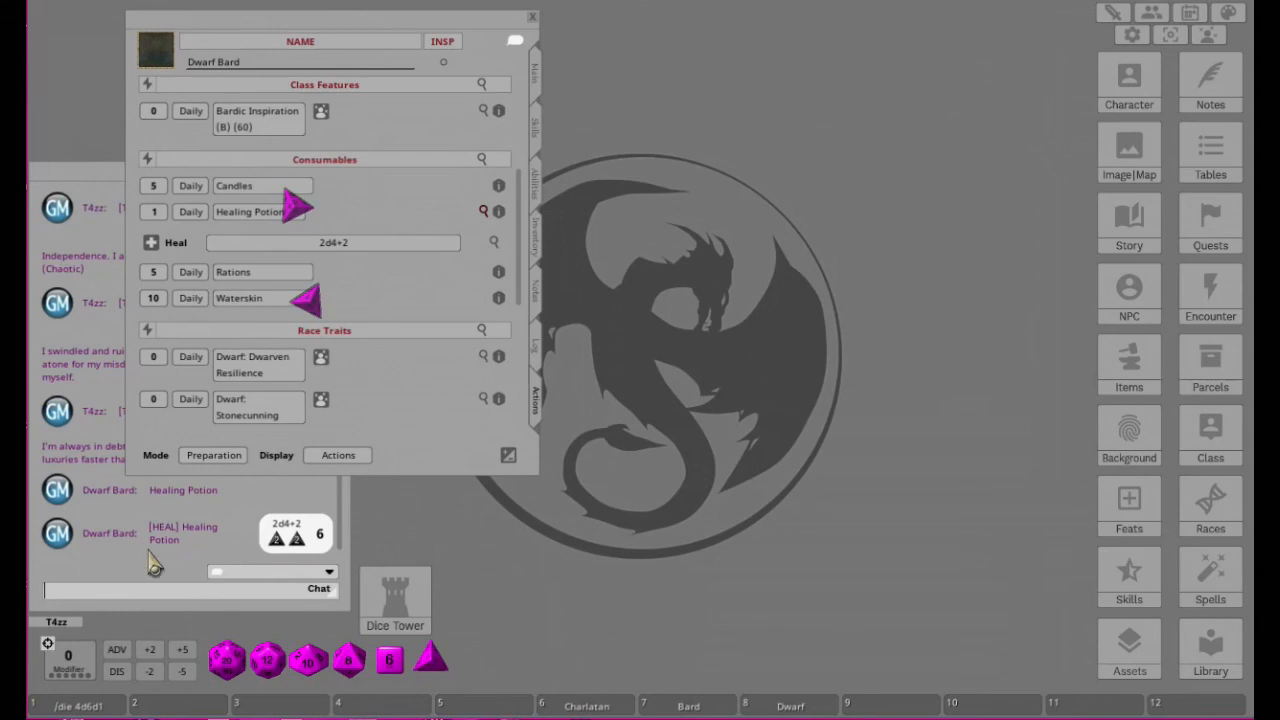
{"action": "left_click", "coordinate": [494, 243]}
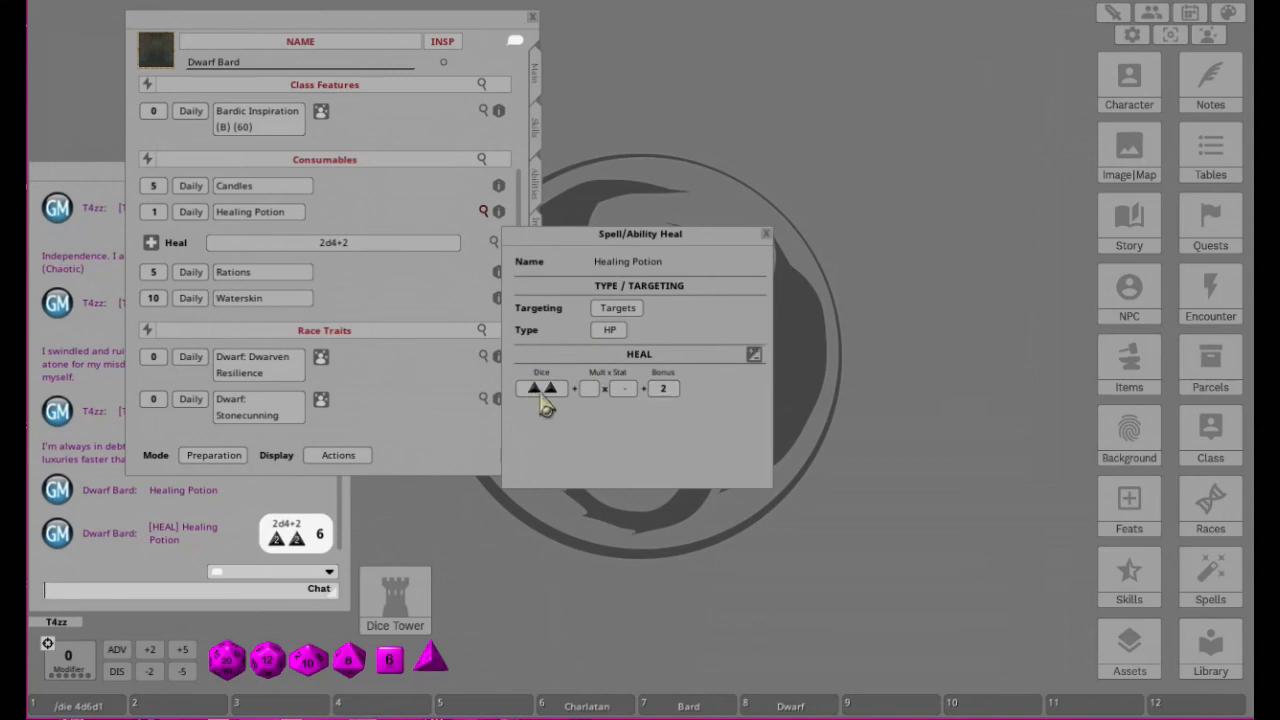
{"action": "left_click_drag", "start_coordinate": [620, 309], "coordinate": [634, 310]}
{"action": "left_click", "coordinate": [652, 318]}
{"action": "left_click", "coordinate": [648, 318]}
{"action": "left_click", "coordinate": [779, 235]}
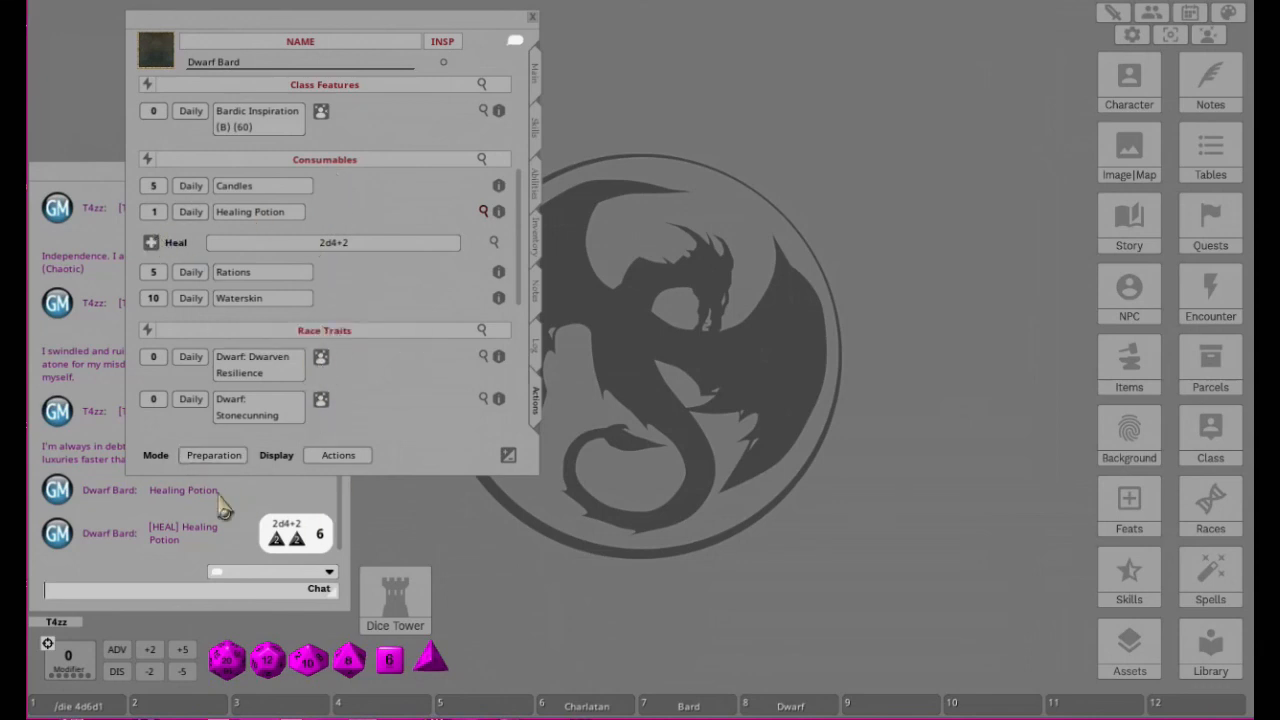
Step: Collapse the Race Traits group and expand it again
{"action": "left_click", "coordinate": [336, 333]}
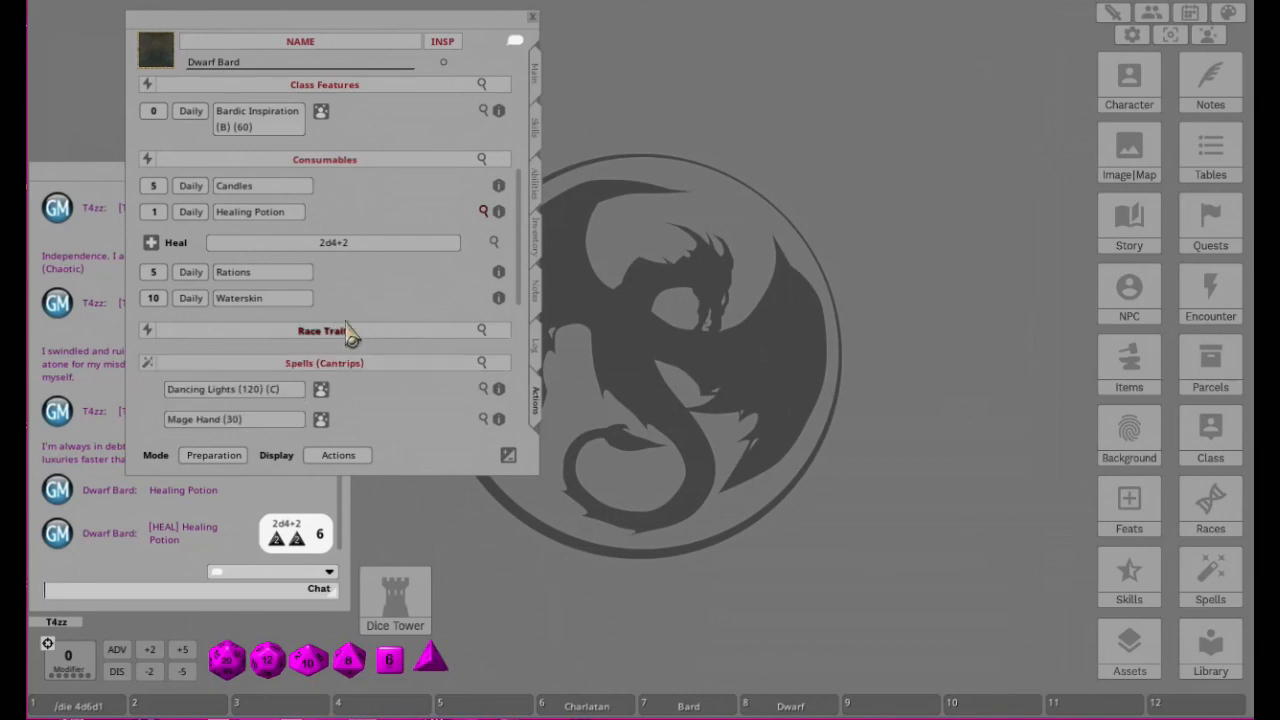
{"action": "scroll", "coordinate": [322, 380], "scroll_direction": "down", "scroll_amount": 1}
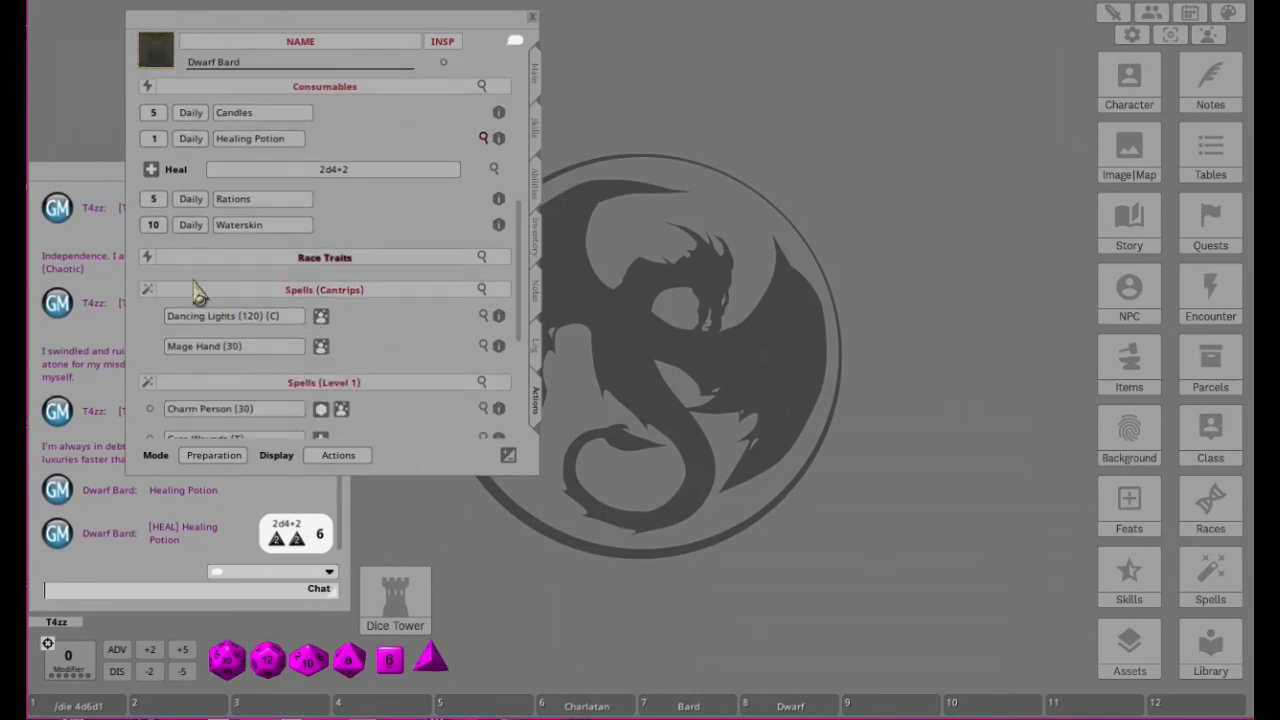
{"action": "left_click", "coordinate": [316, 262]}
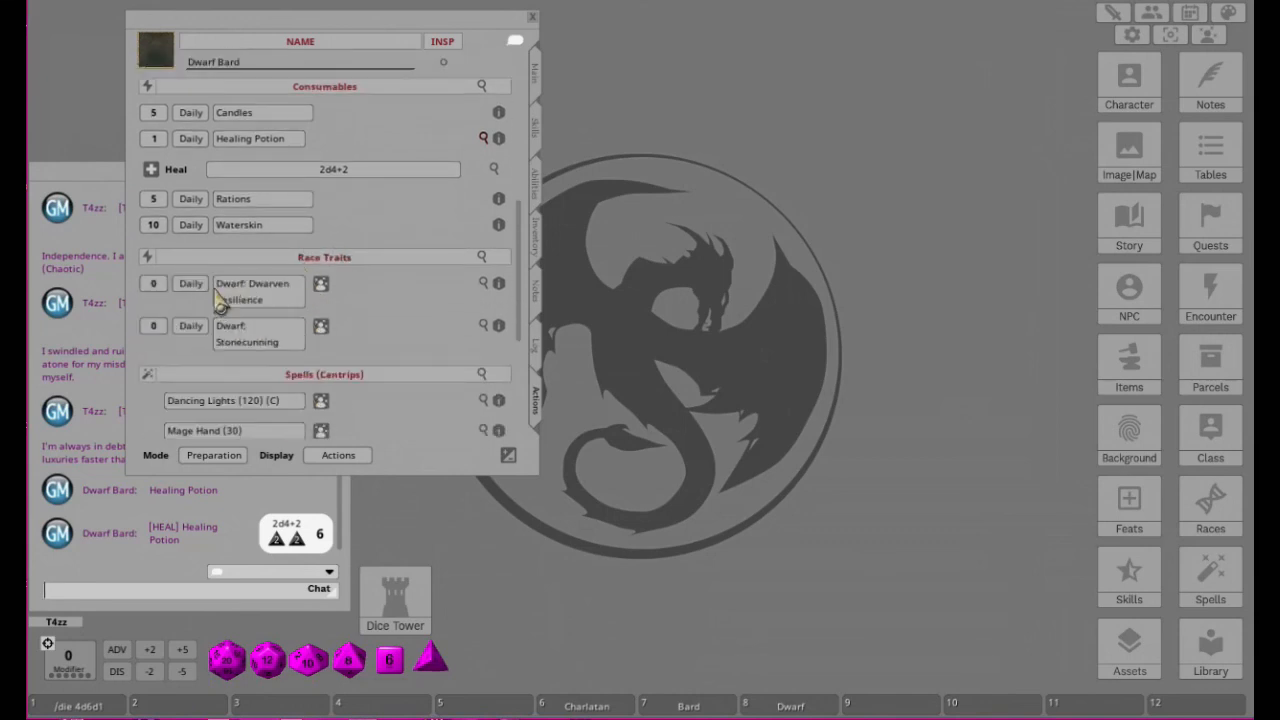
Step: Remove the "Dwarf:" prefix from the names of the Dwarven Resilience and Stonecunning race traits
{"action": "left_click", "coordinate": [214, 457]}
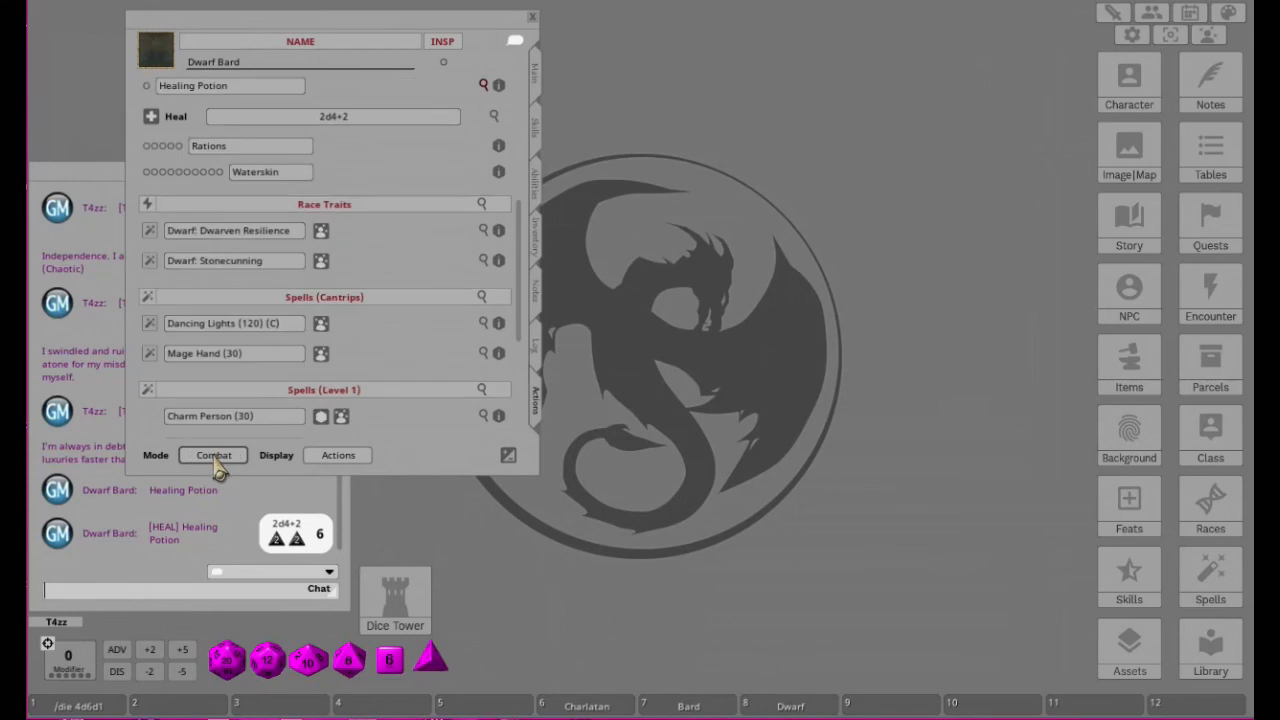
{"action": "left_click", "coordinate": [202, 233]}
{"action": "key", "text": "BackSpace"}
{"action": "key", "text": "BackSpace"}
{"action": "key", "text": "BackSpace"}
{"action": "key", "text": "BackSpace"}
{"action": "key", "text": "BackSpace"}
{"action": "key", "text": "BackSpace"}
{"action": "key", "text": "BackSpace"}
{"action": "left_click", "coordinate": [201, 265]}
{"action": "key", "text": "BackSpace"}
{"action": "key", "text": "BackSpace"}
{"action": "key", "text": "BackSpace"}
{"action": "key", "text": "BackSpace"}
{"action": "key", "text": "BackSpace"}
{"action": "key", "text": "BackSpace"}
{"action": "key", "text": "BackSpace"}
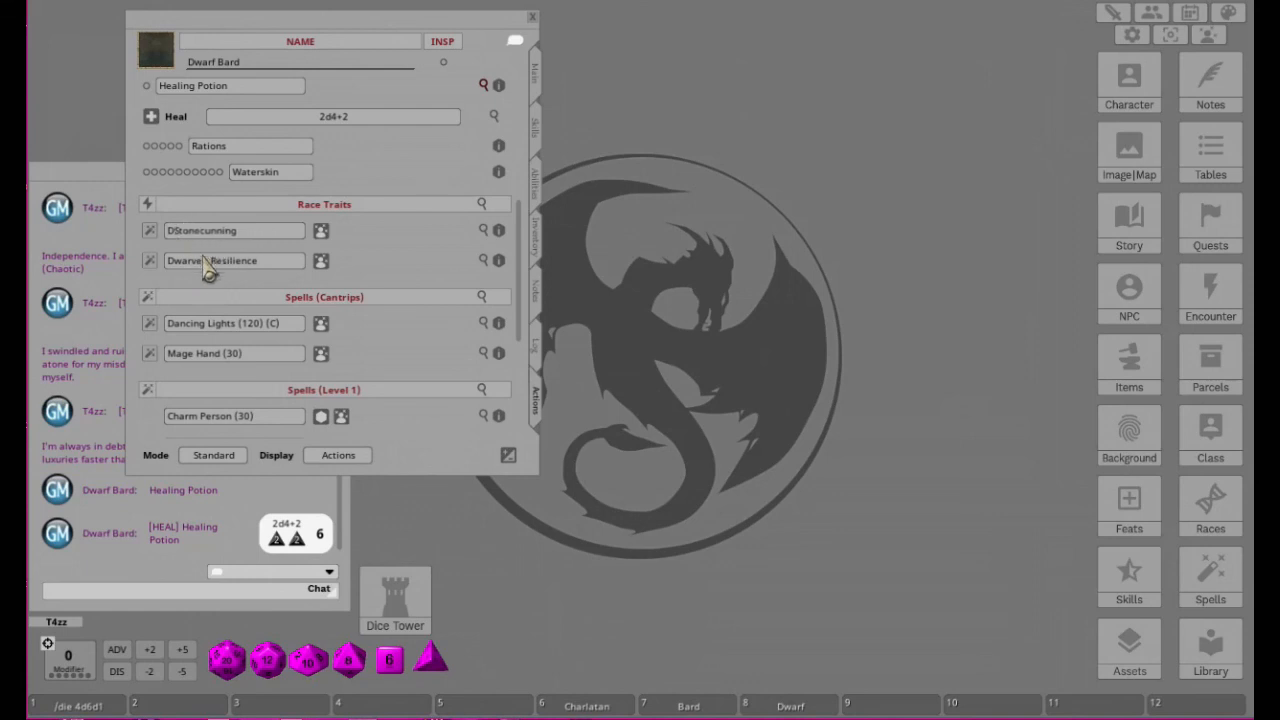
{"action": "left_click", "coordinate": [418, 276]}
Step: Add a second, empty Heal action to the Healing Potion with its details expanded
{"action": "scroll", "coordinate": [378, 255], "scroll_direction": "up", "scroll_amount": 2}
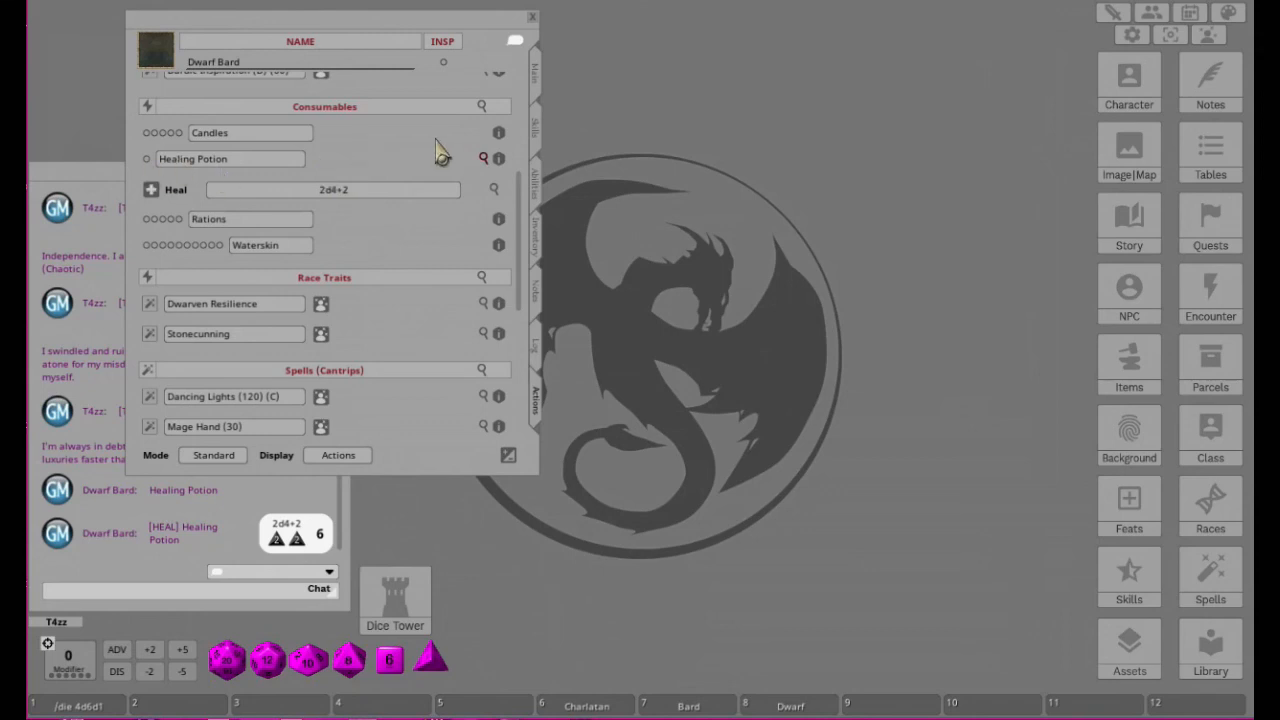
{"action": "left_click", "coordinate": [484, 158]}
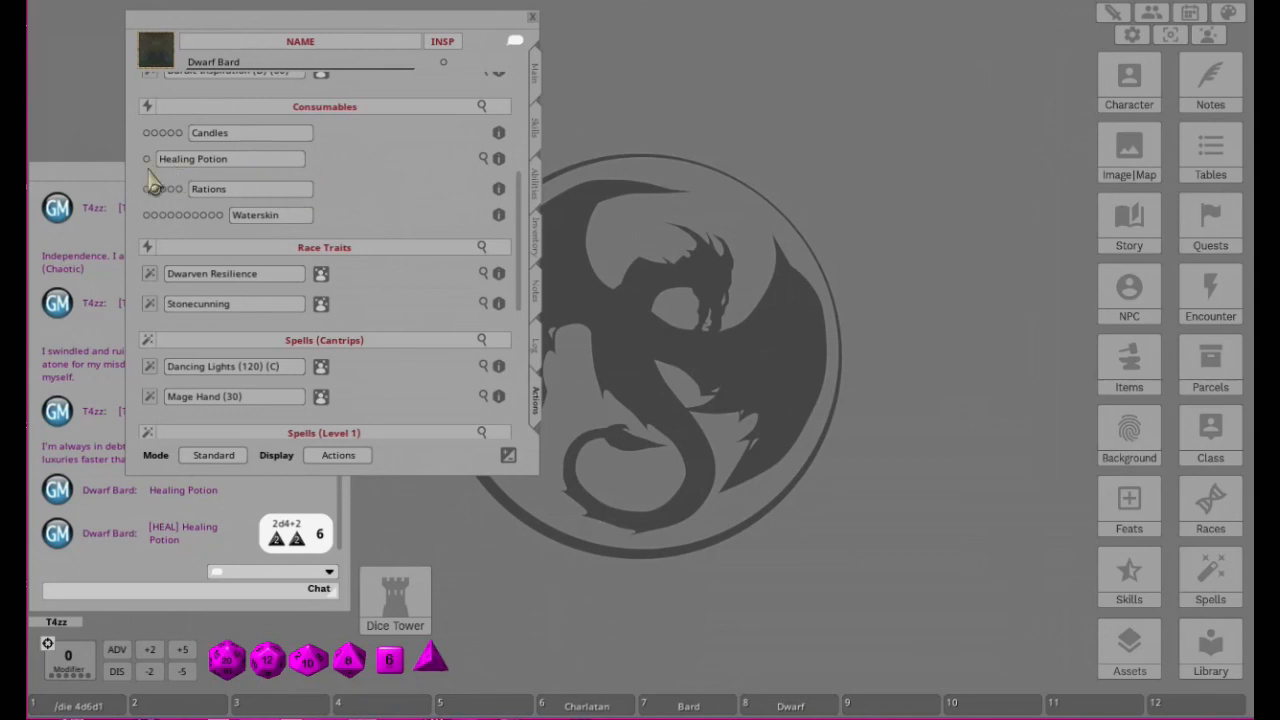
{"action": "left_click", "coordinate": [484, 160]}
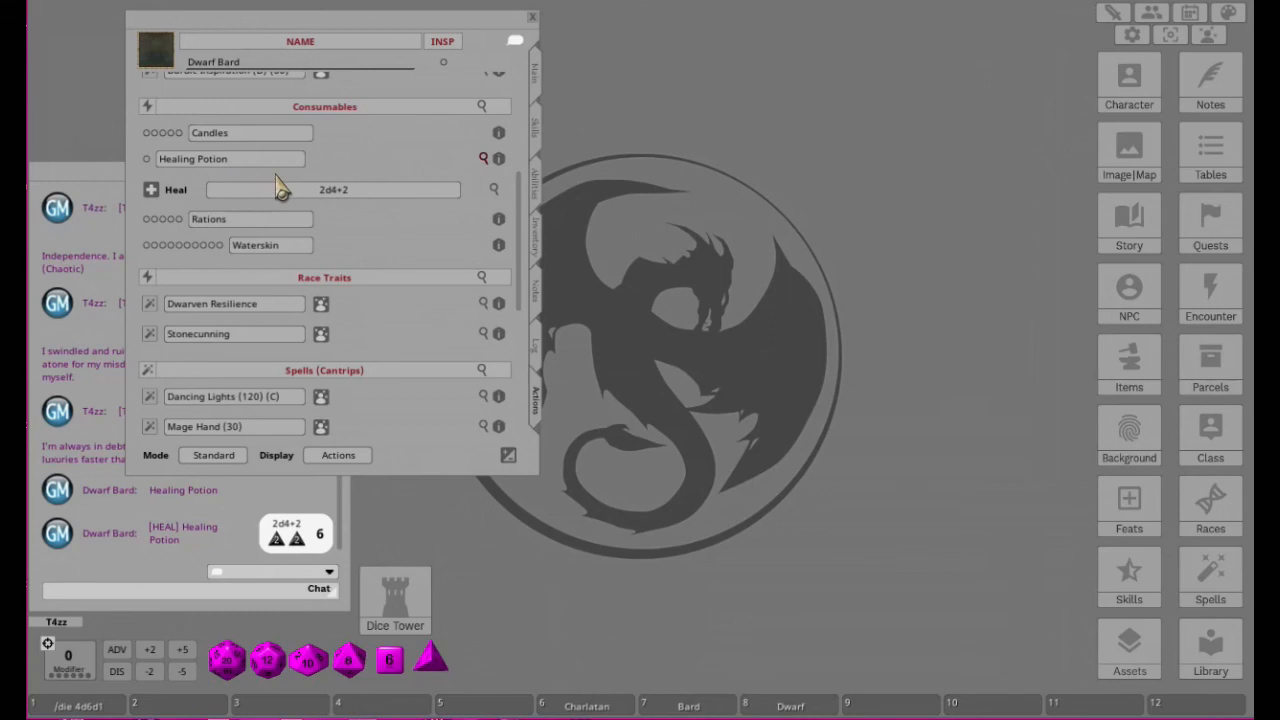
{"action": "right_click", "coordinate": [263, 162]}
{"action": "left_click", "coordinate": [330, 162]}
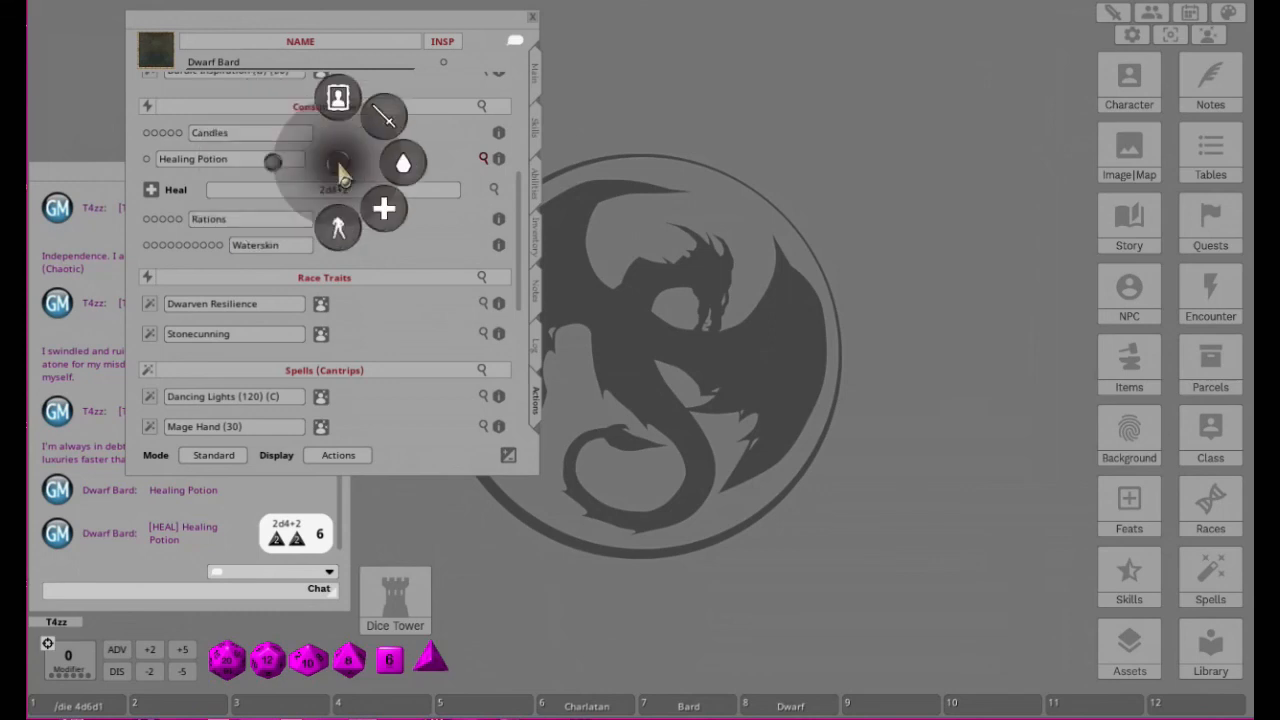
{"action": "left_click", "coordinate": [386, 208]}
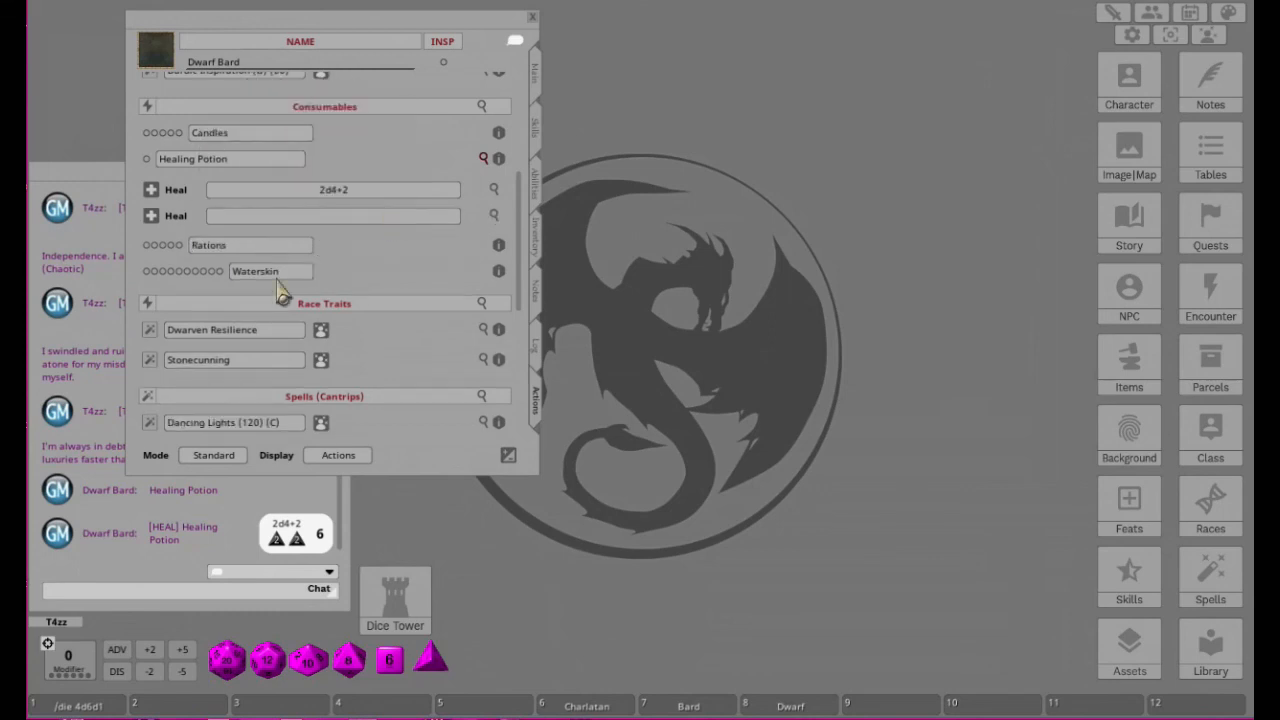
Step: Delete the empty Heal action from the Healing Potion and close the character sheet
{"action": "right_click", "coordinate": [345, 218]}
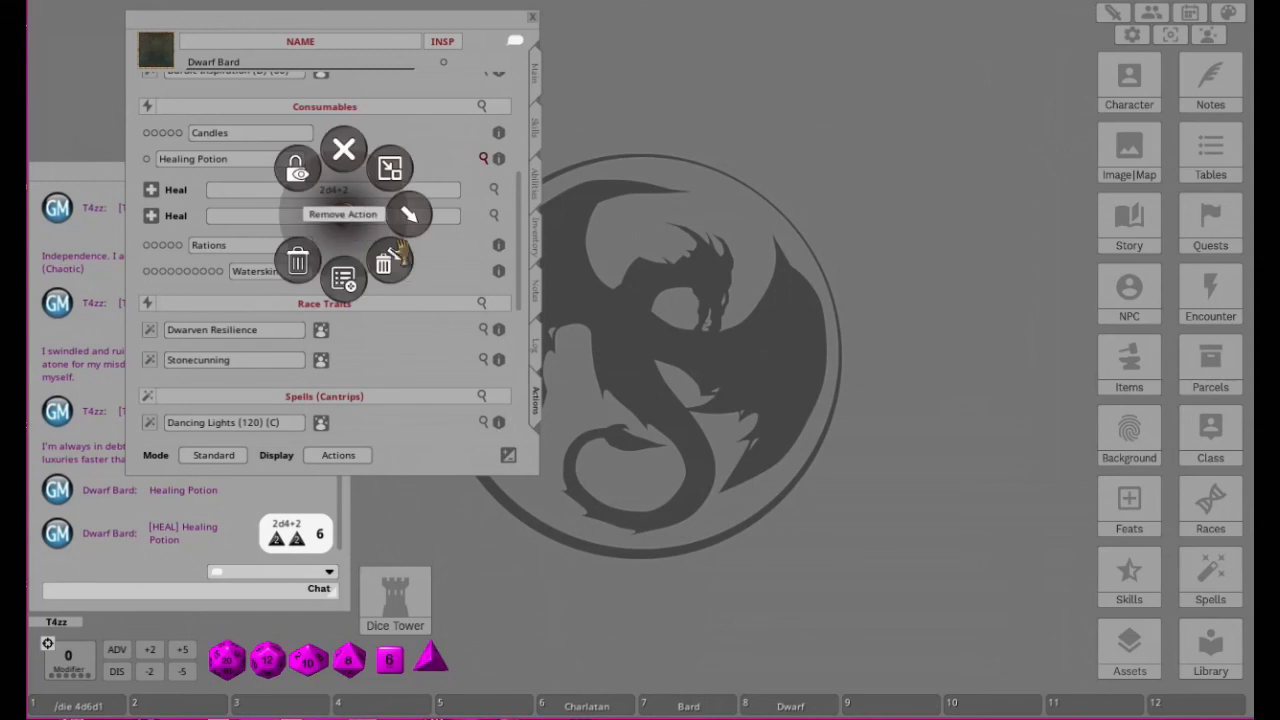
{"action": "left_click", "coordinate": [388, 264]}
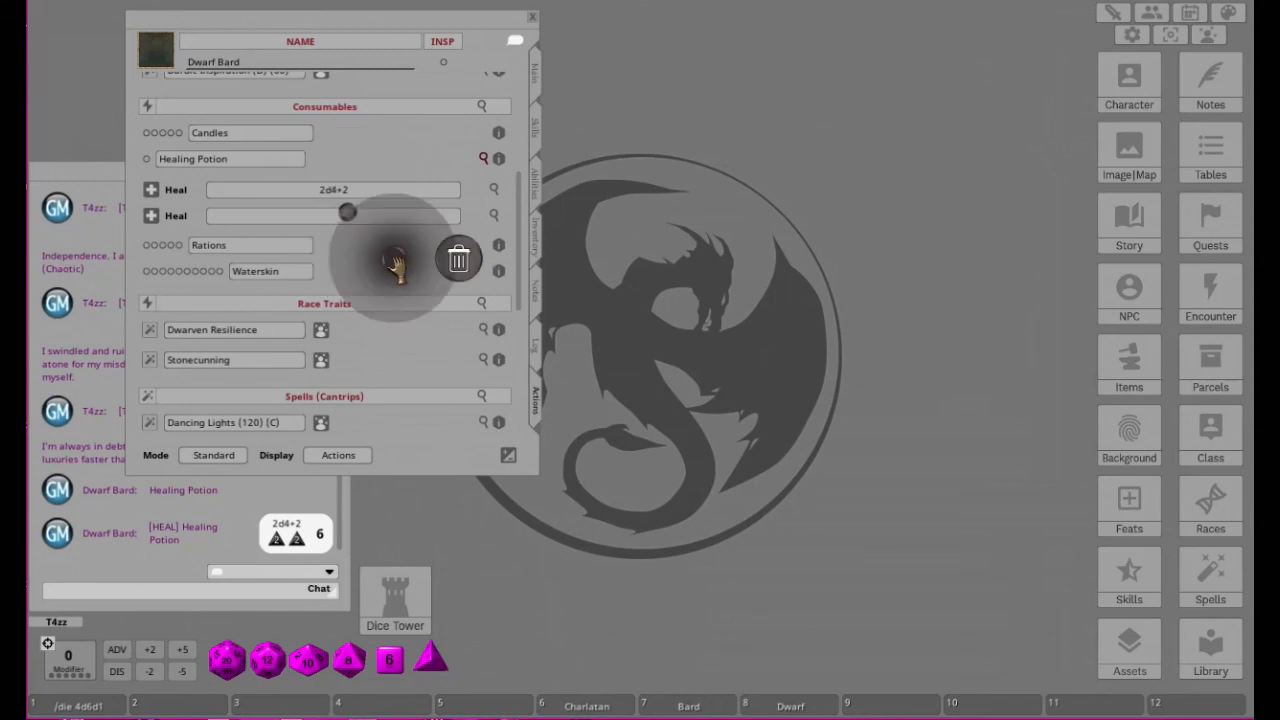
{"action": "left_click", "coordinate": [456, 259]}
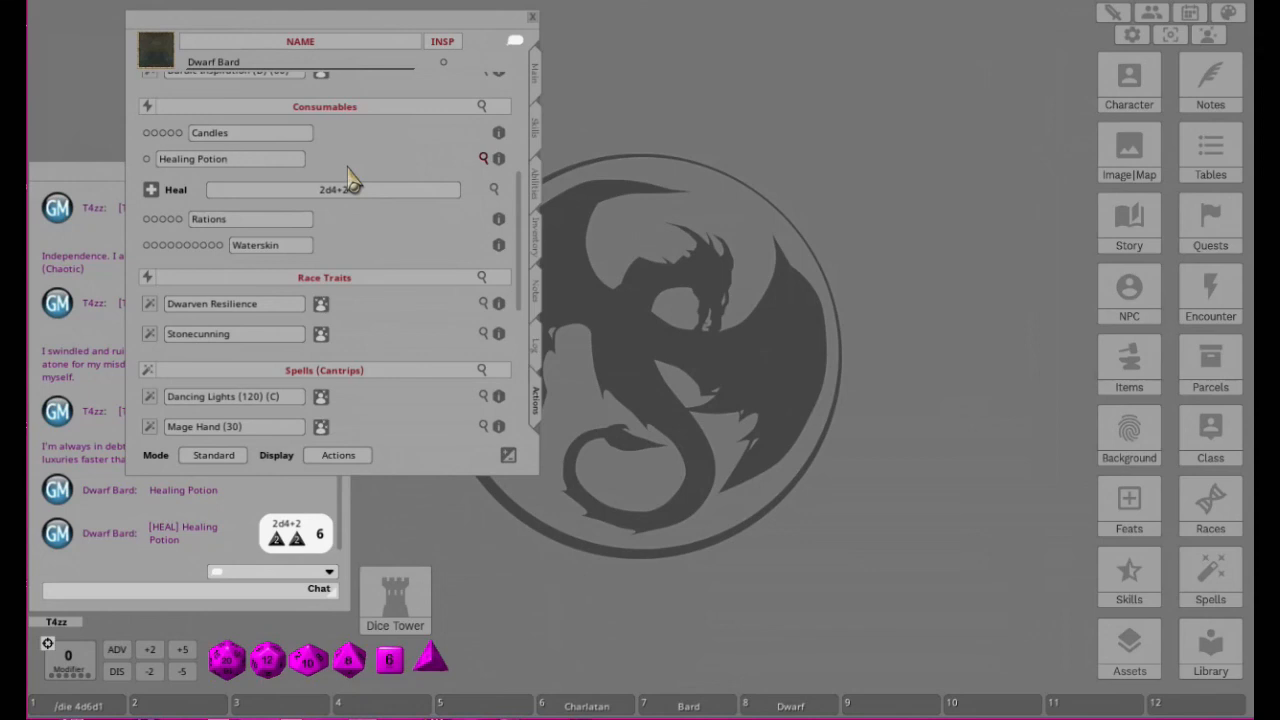
{"action": "left_click", "coordinate": [533, 20]}
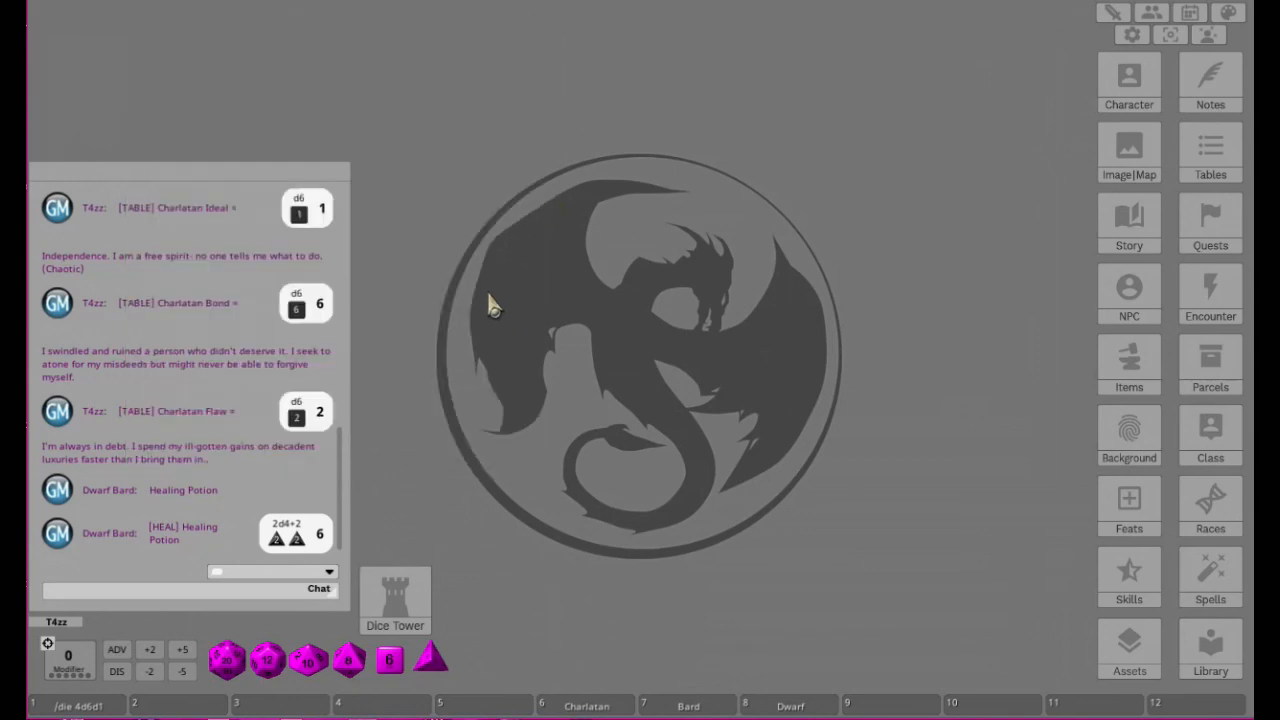